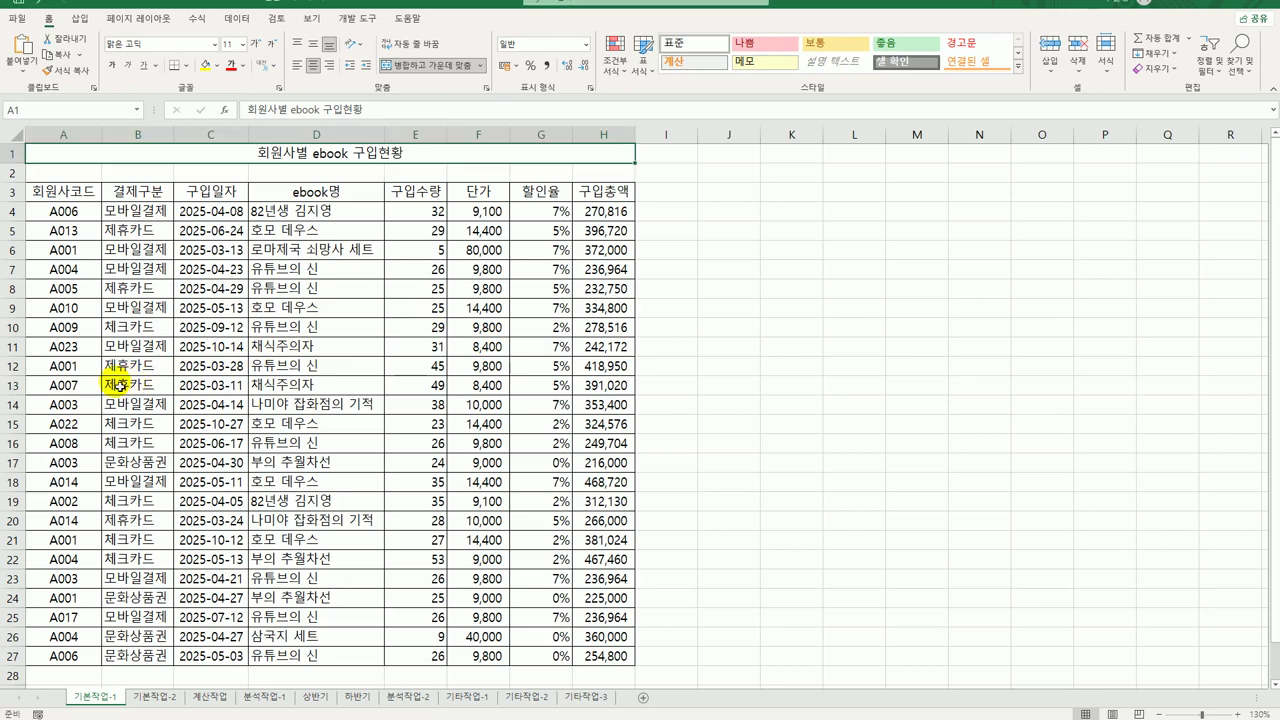
Enter the criteria heading 조건 in cell A30 below the ebook purchase table.
scroll(117, 385, "down", 3)
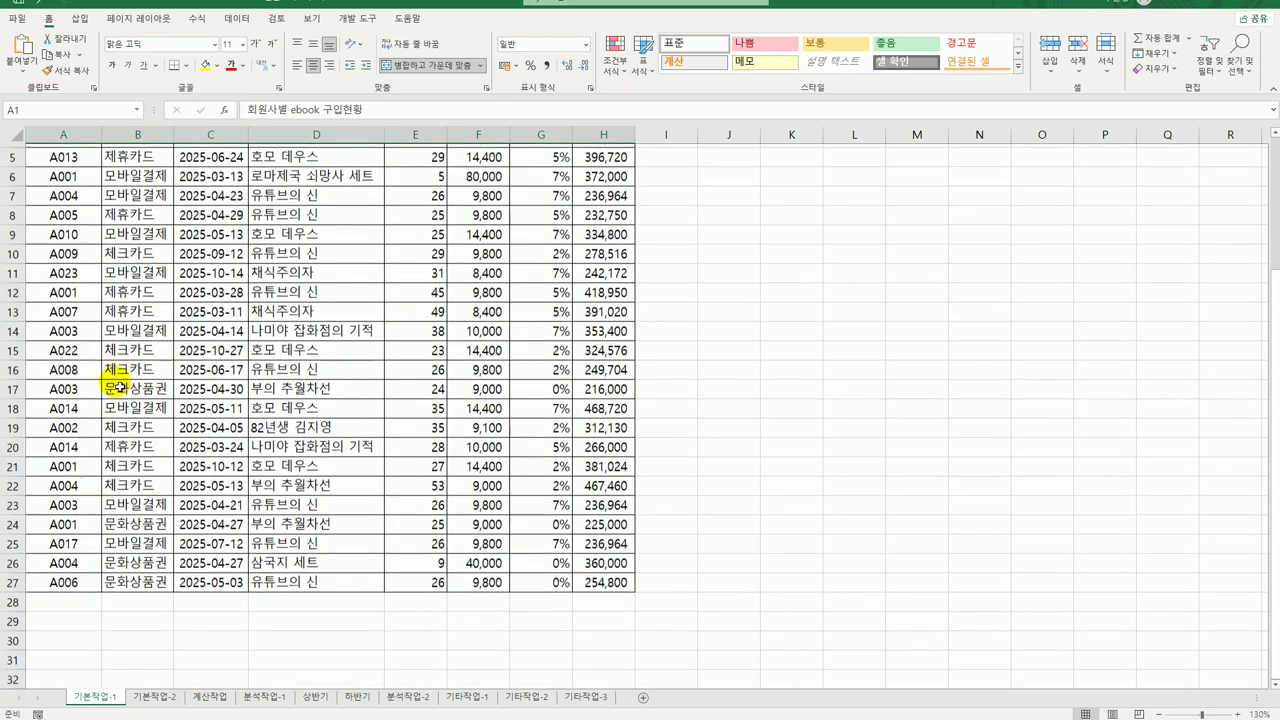
left_click(68, 545)
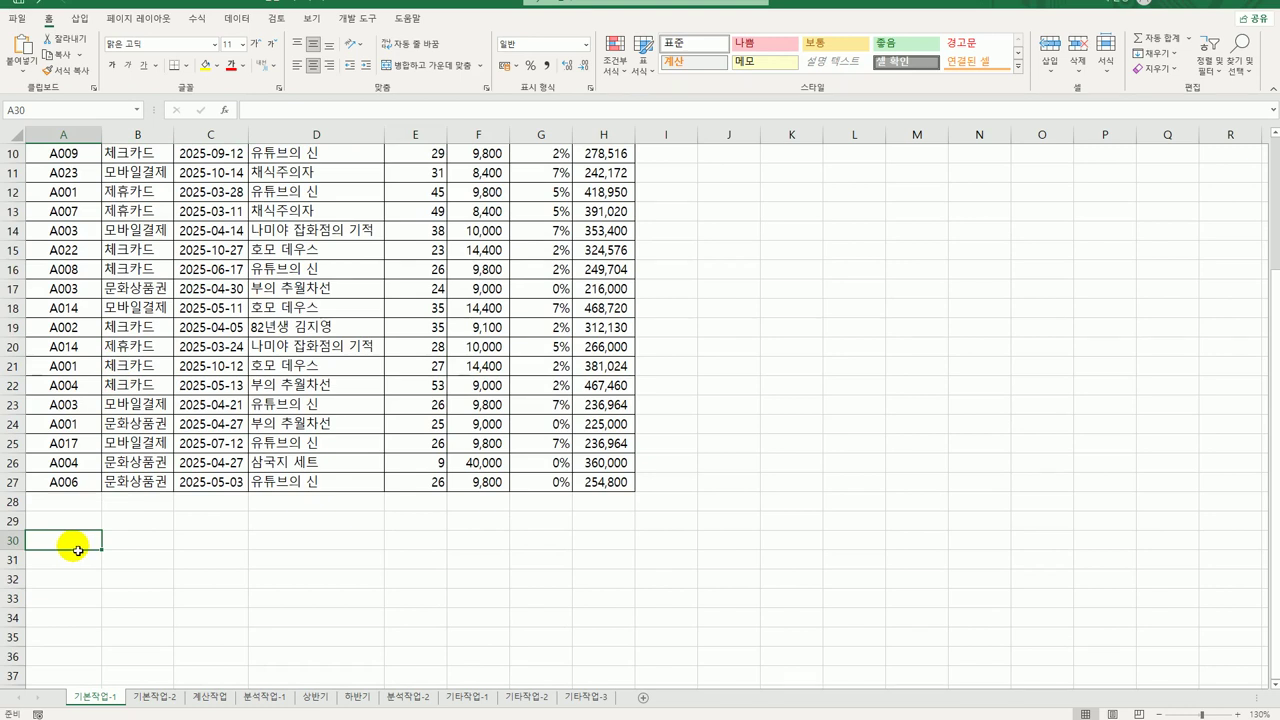
type("wh")
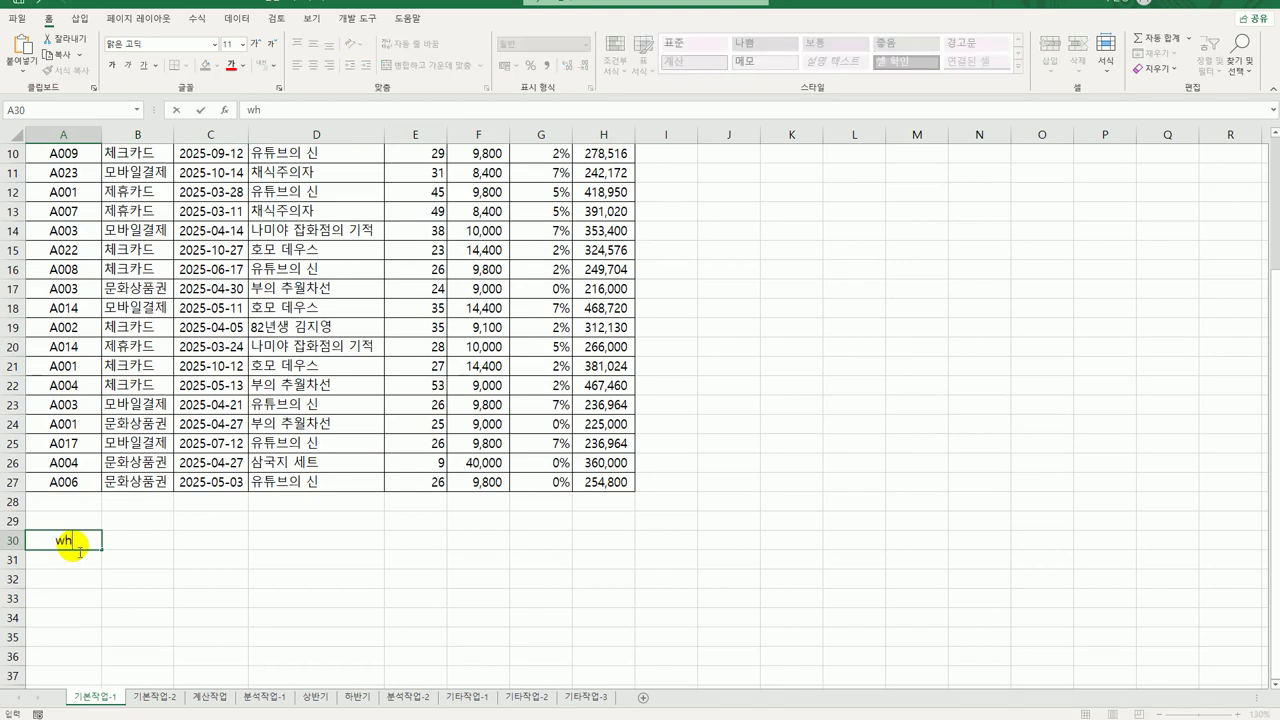
key("BackSpace")
key("BackSpace")
type("조건")
key("Return")
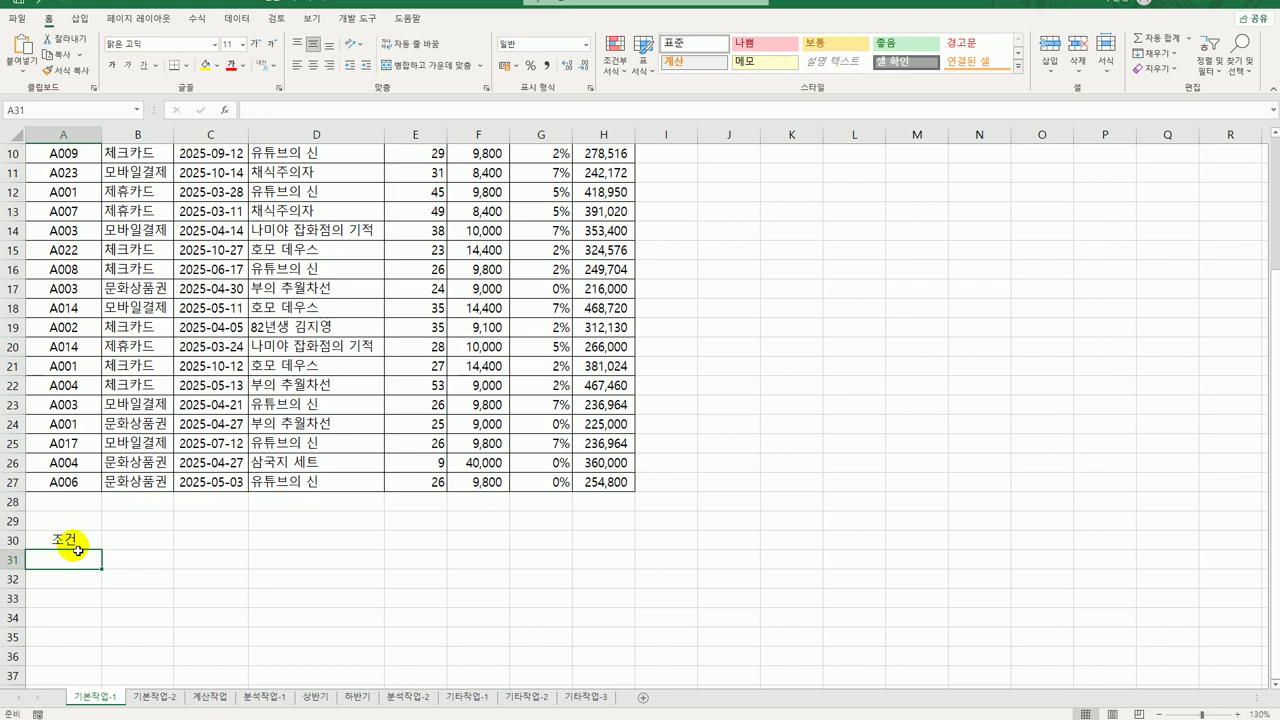
Start an AND formula in A31 with a RANK.EQ function that ranks the 구입총액 value in H4.
type("=")
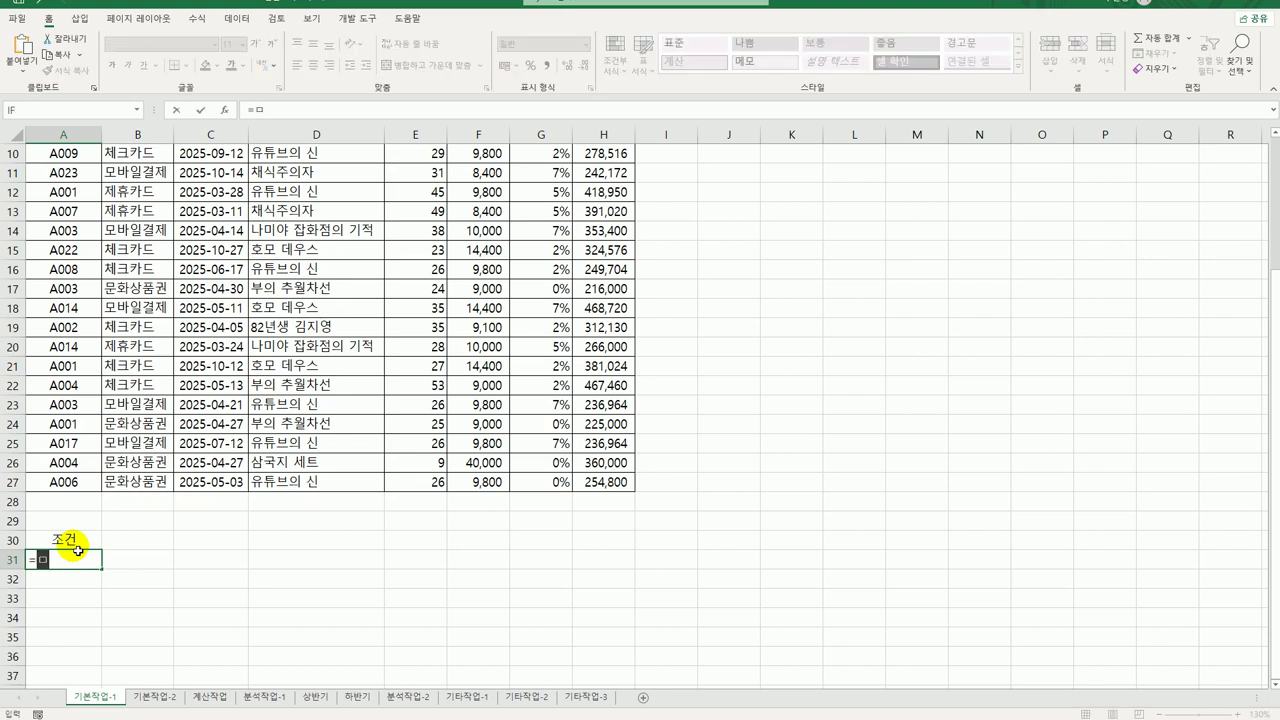
type("and(")
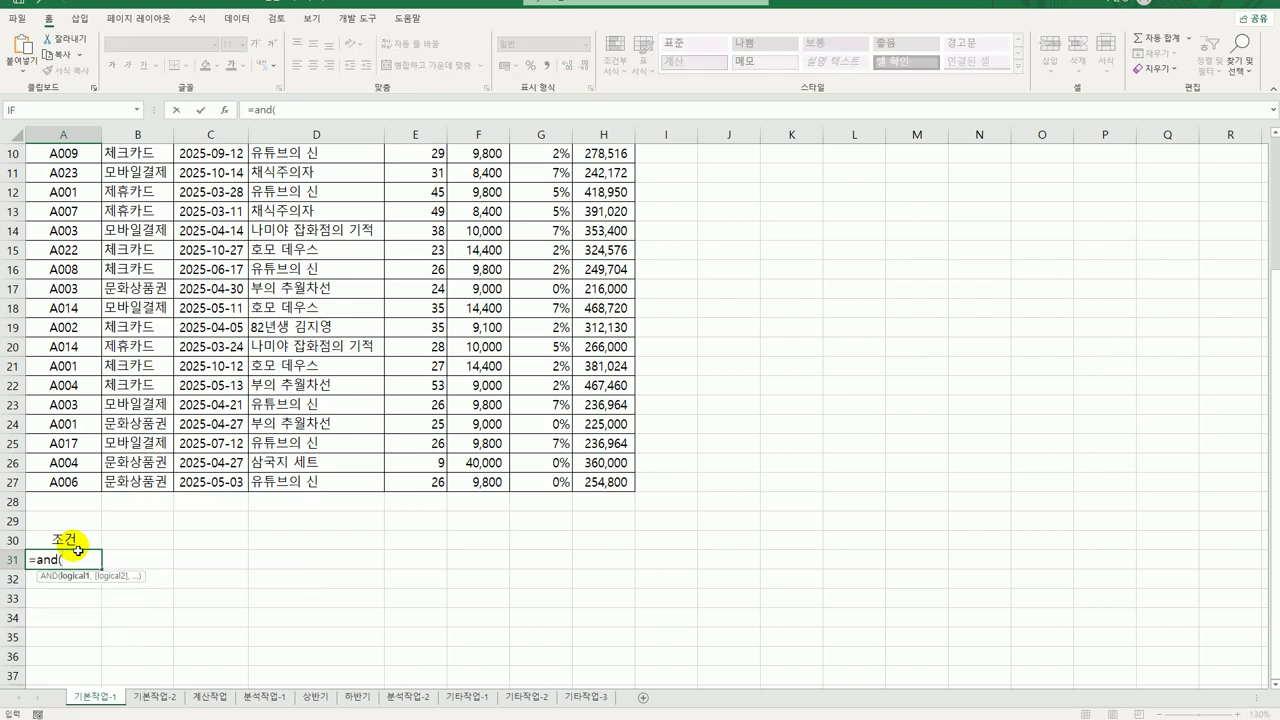
type("rank.")
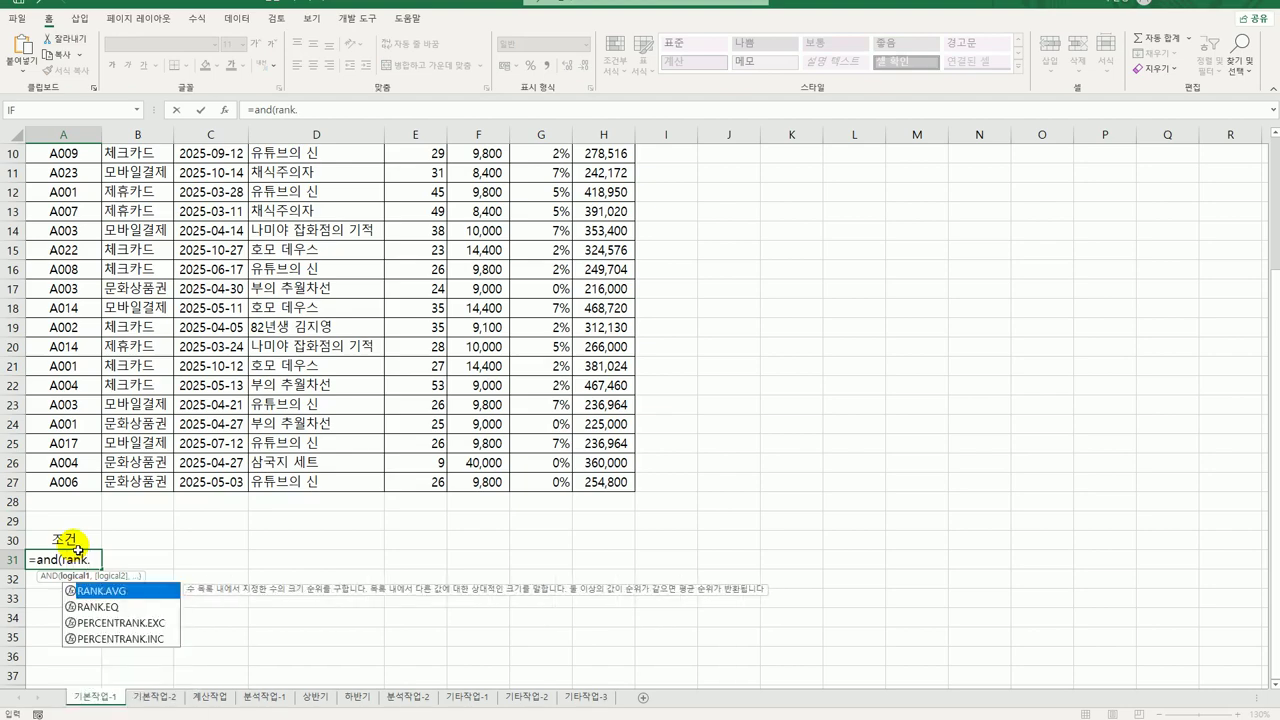
double_click(110, 606)
scroll(634, 543, "up", 3)
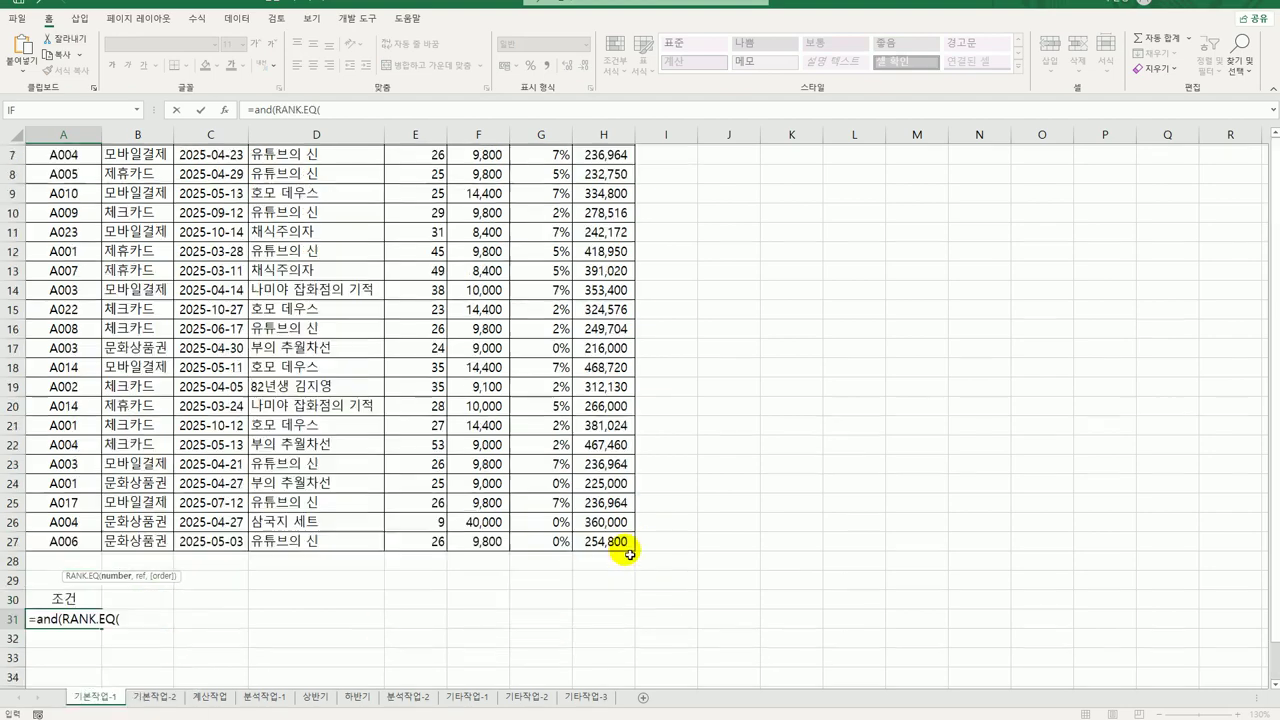
scroll(628, 554, "down", 3)
scroll(637, 200, "up", 3)
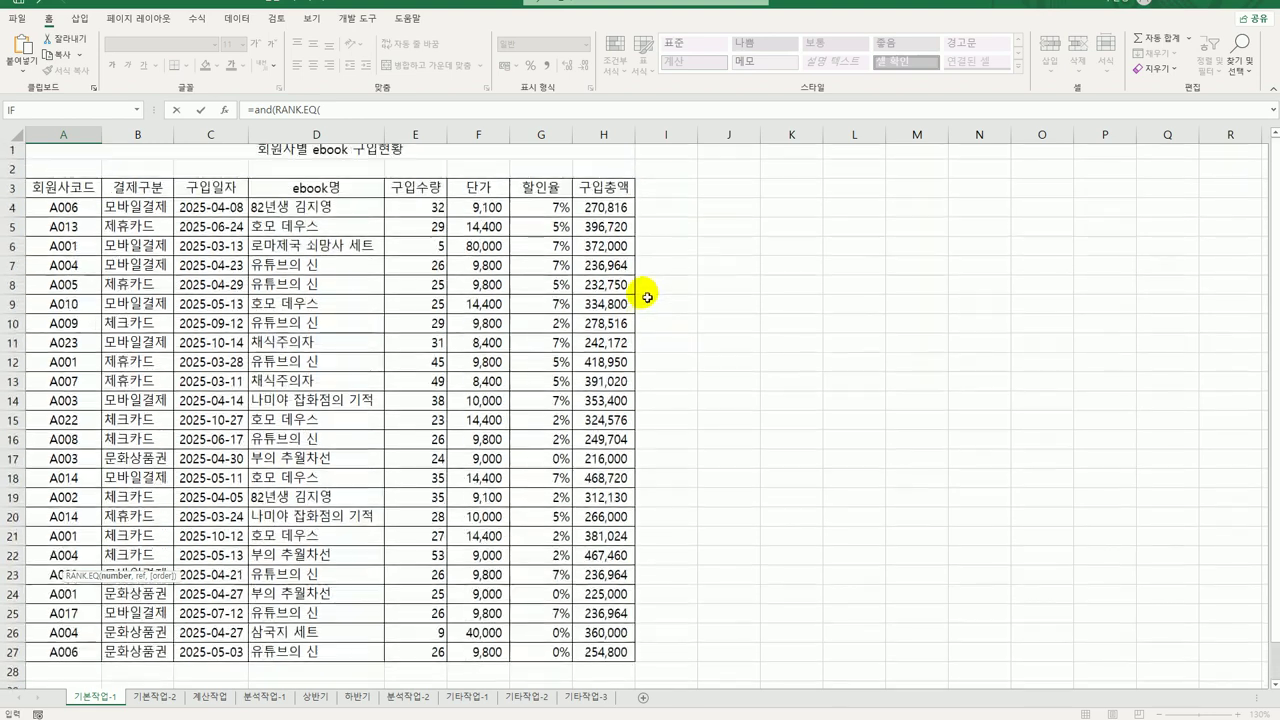
left_click(626, 212)
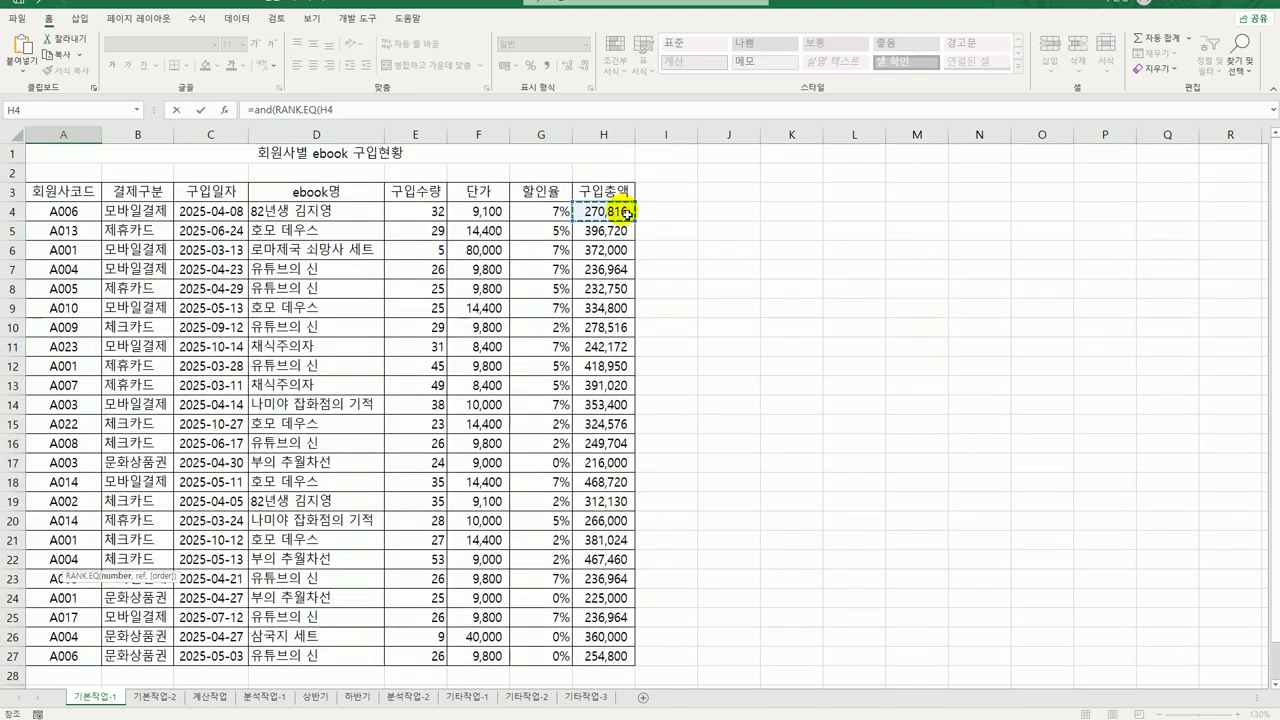
Rank against the absolute range $H$4:$H$27 in descending order (0) and require the rank to be <=10 as the first AND condition.
type(",")
left_click_drag(624, 213, 602, 658)
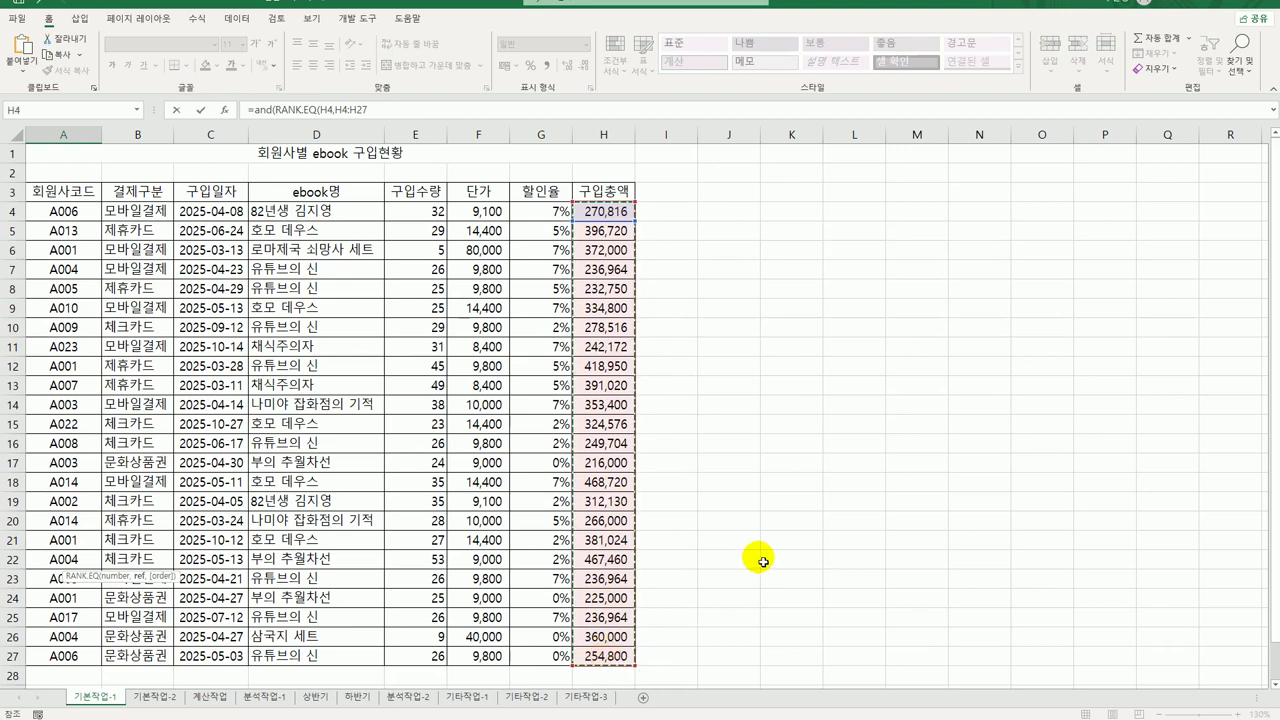
scroll(762, 562, "down", 3)
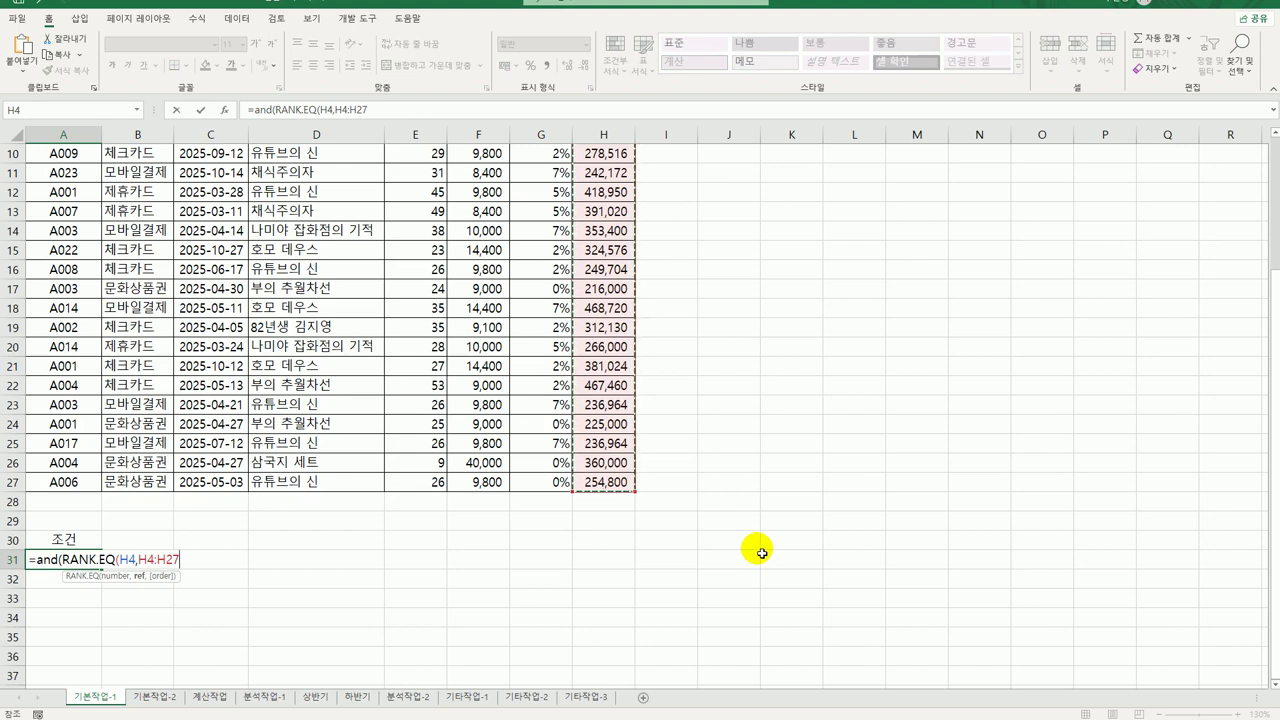
key("F4")
scroll(760, 552, "up", 3)
scroll(760, 552, "down", 3)
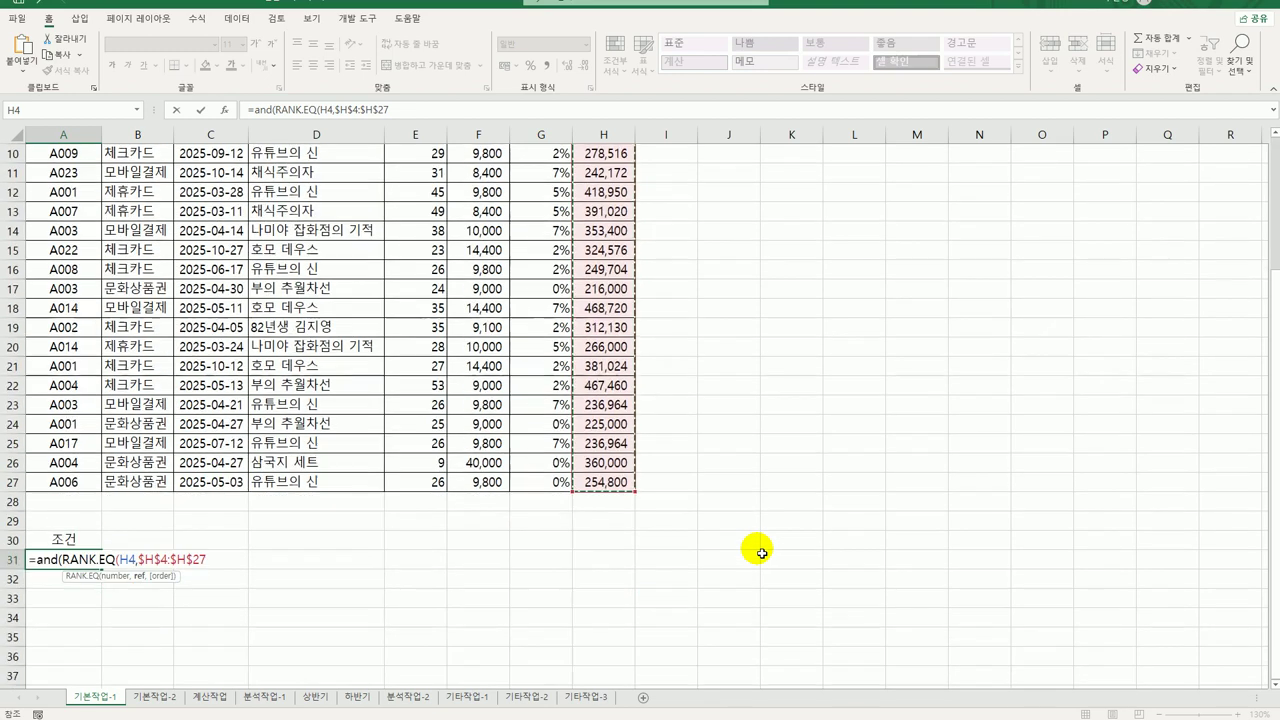
type(",")
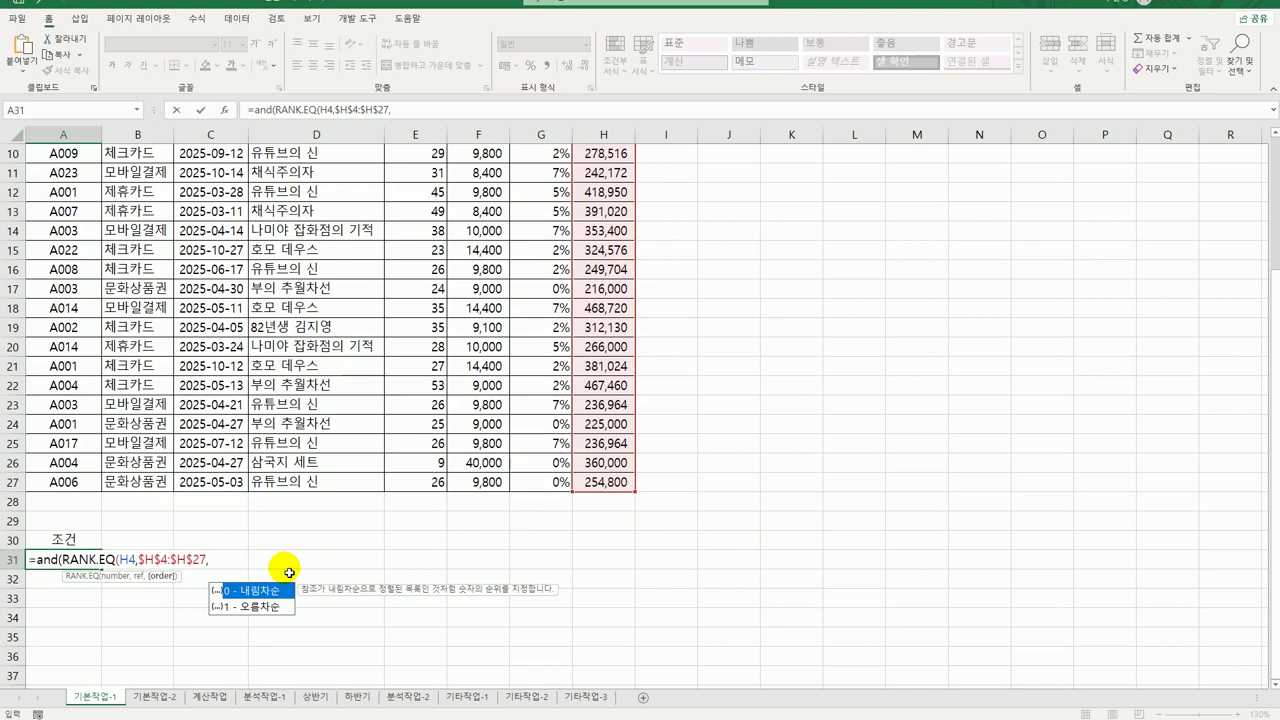
double_click(283, 591)
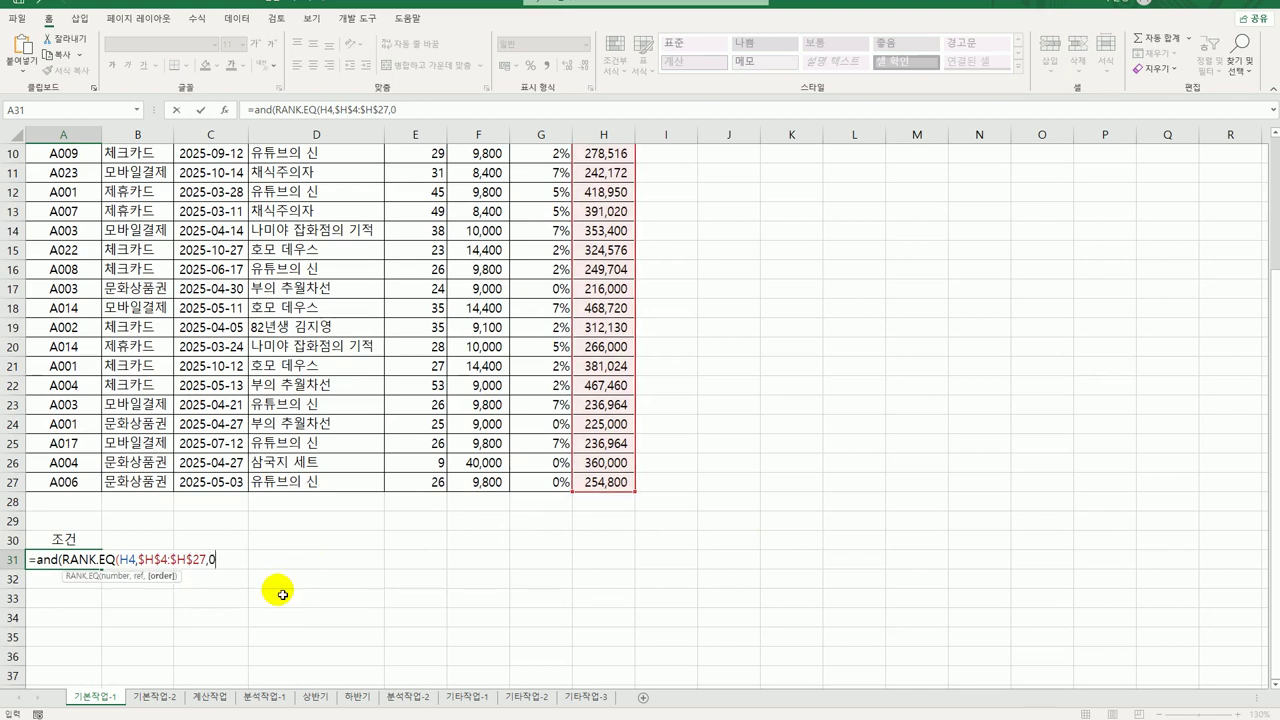
type(")")
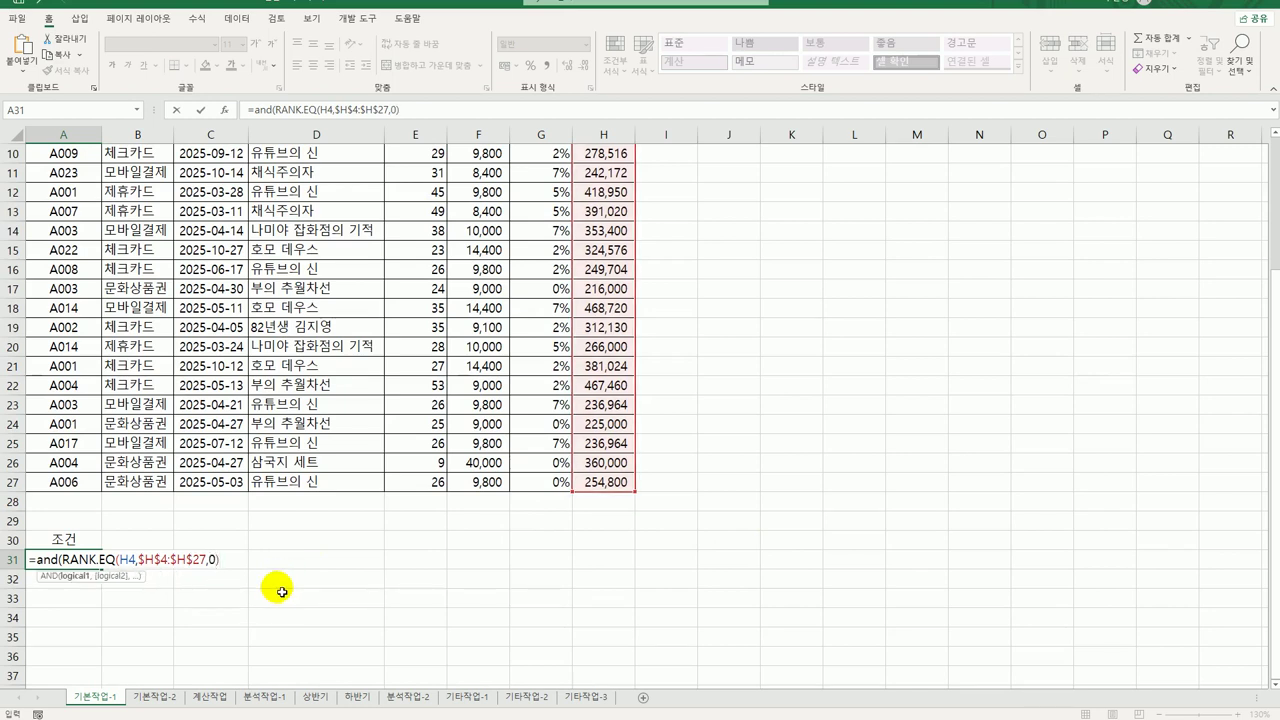
type("<=10,")
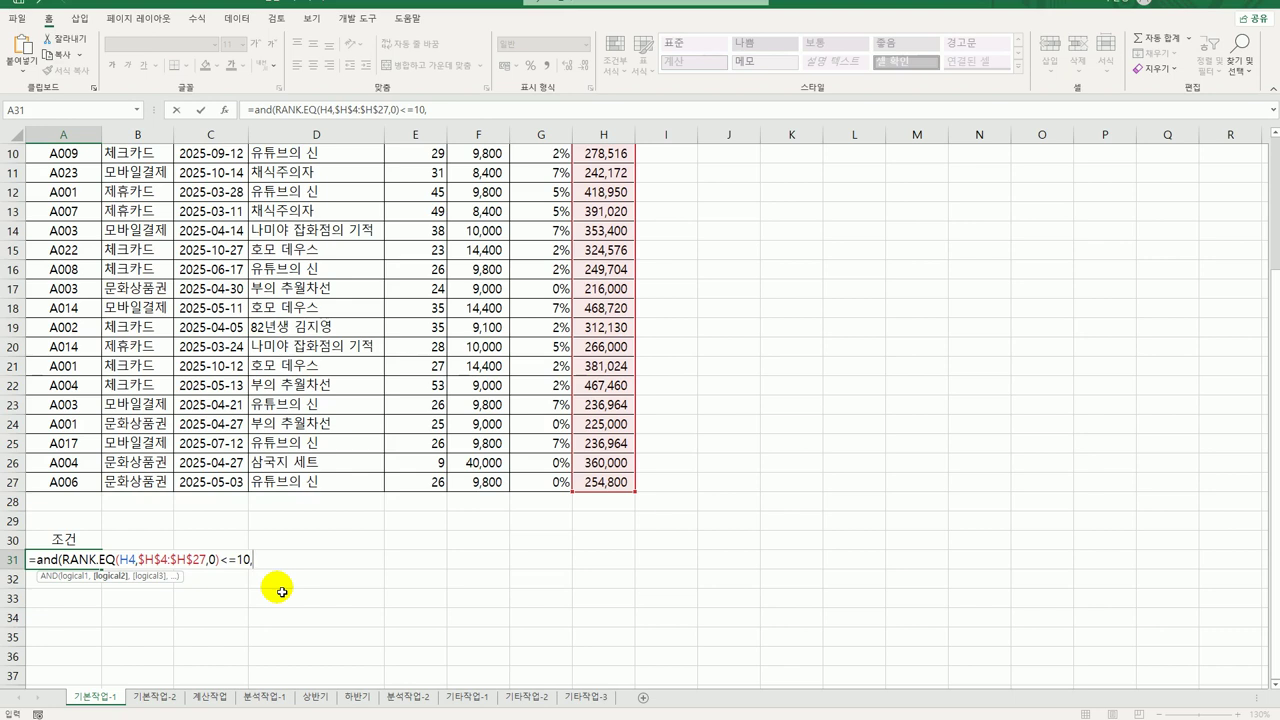
Add OR(E4<10,E4>=30) as the second AND condition on 구입수량 and complete the A31 formula.
type("or(")
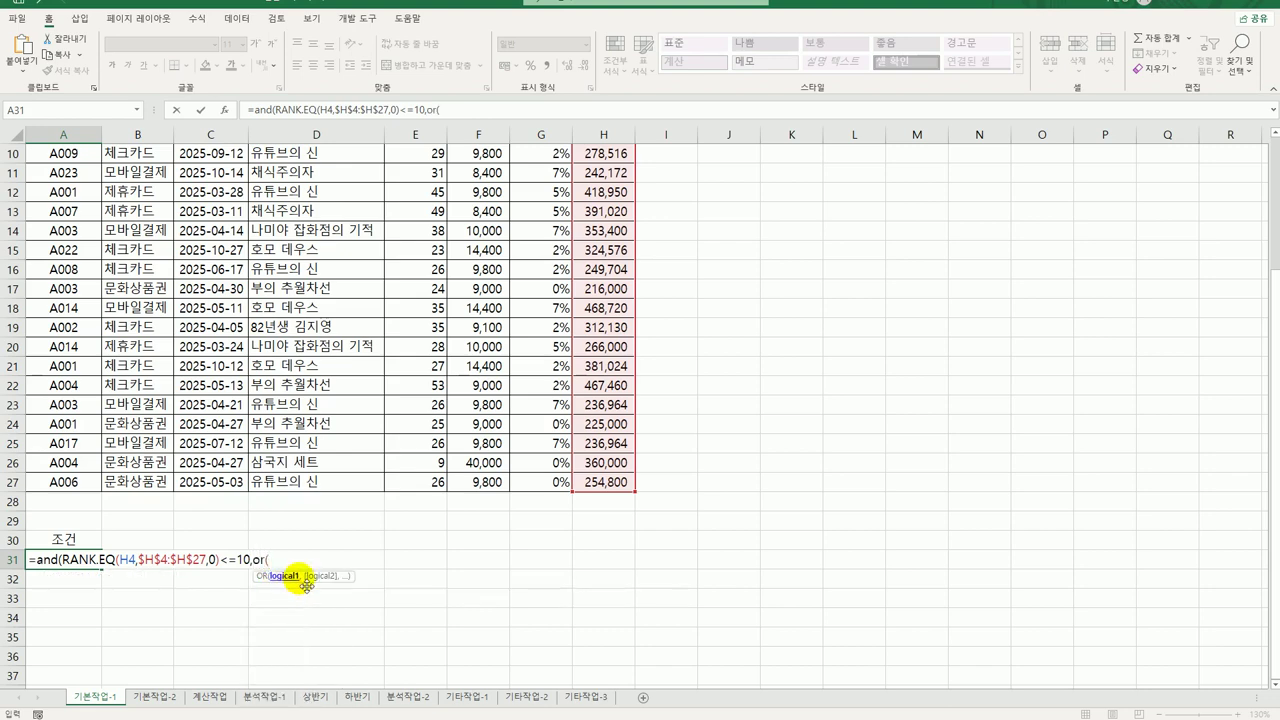
scroll(303, 580, "up", 3)
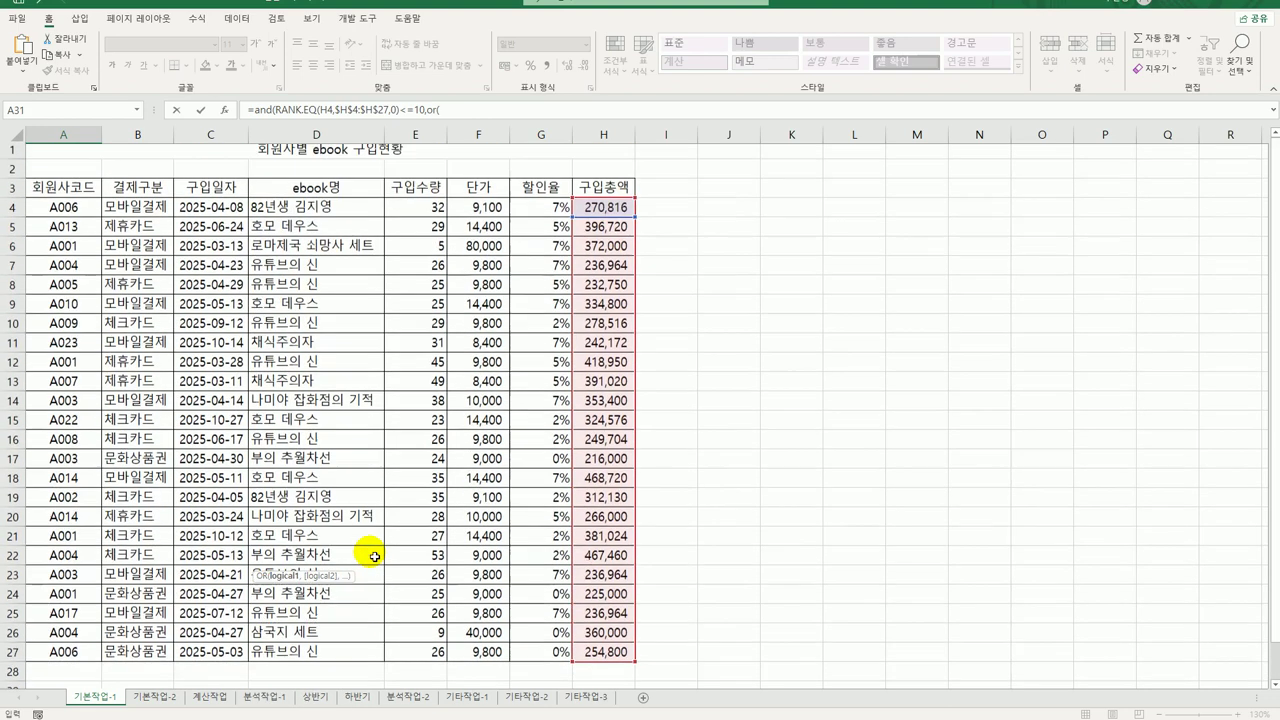
left_click(442, 212)
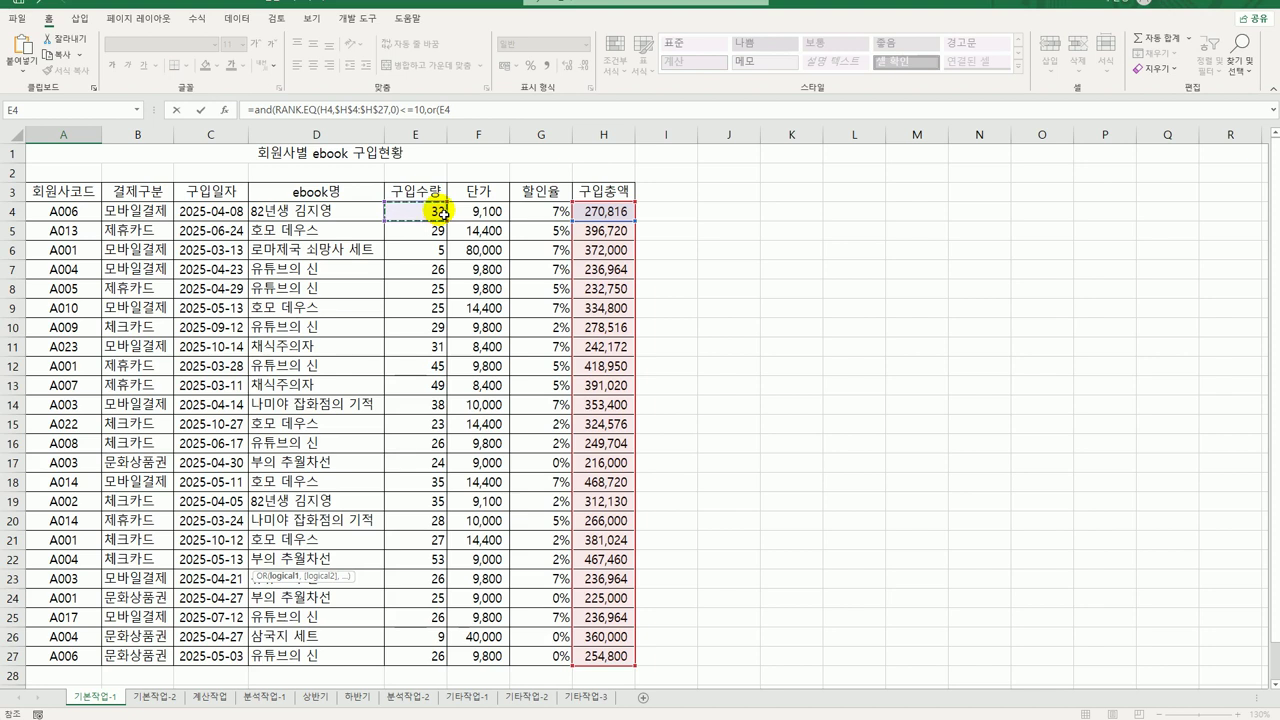
type("<10,")
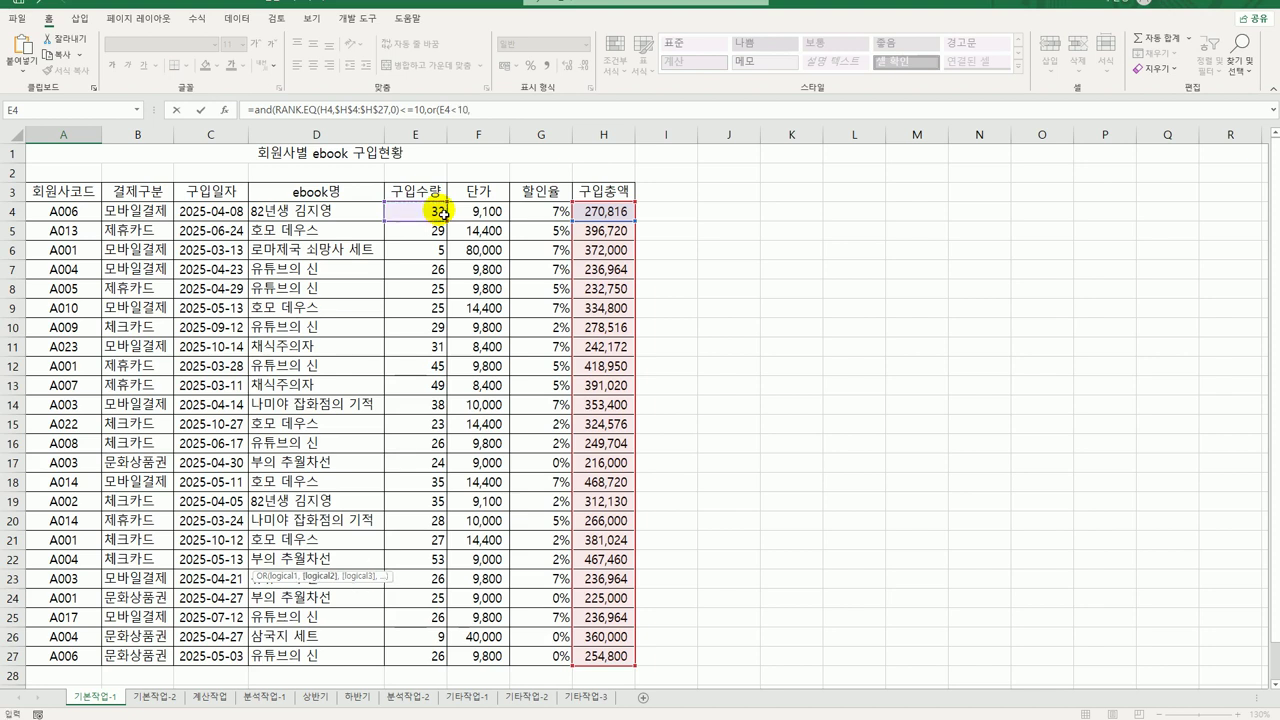
left_click(437, 215)
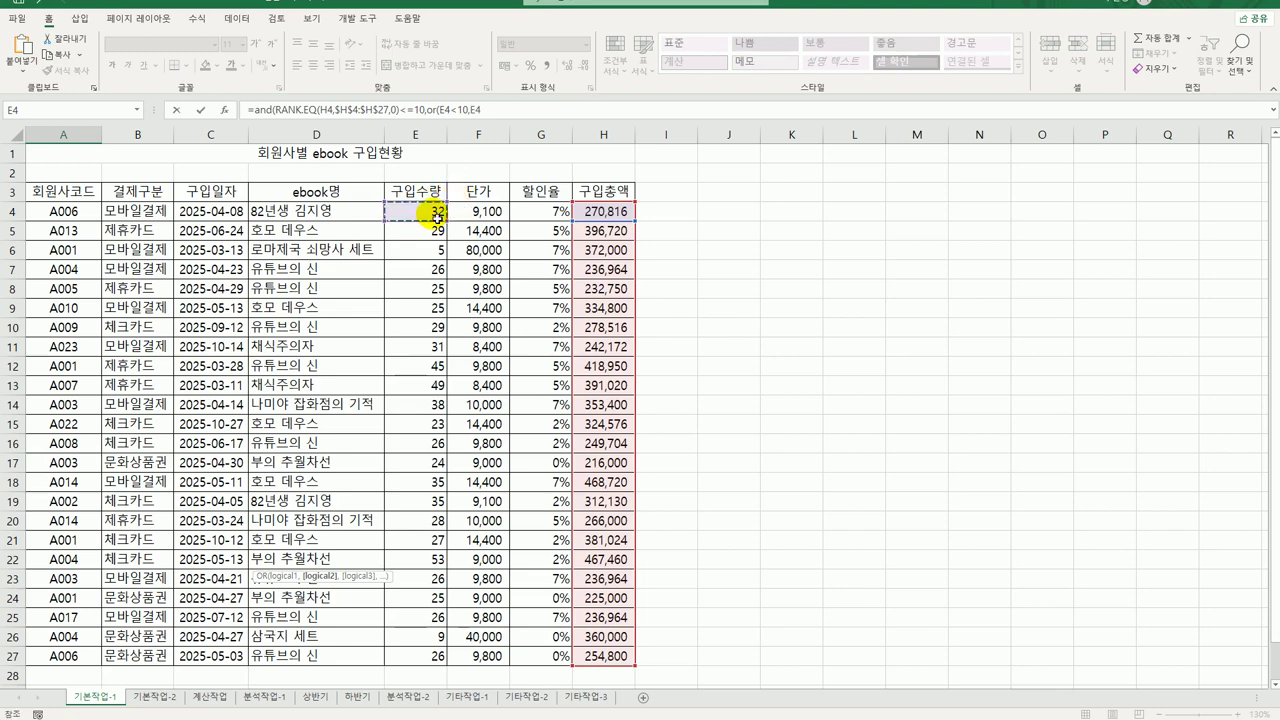
scroll(437, 215, "down", 3)
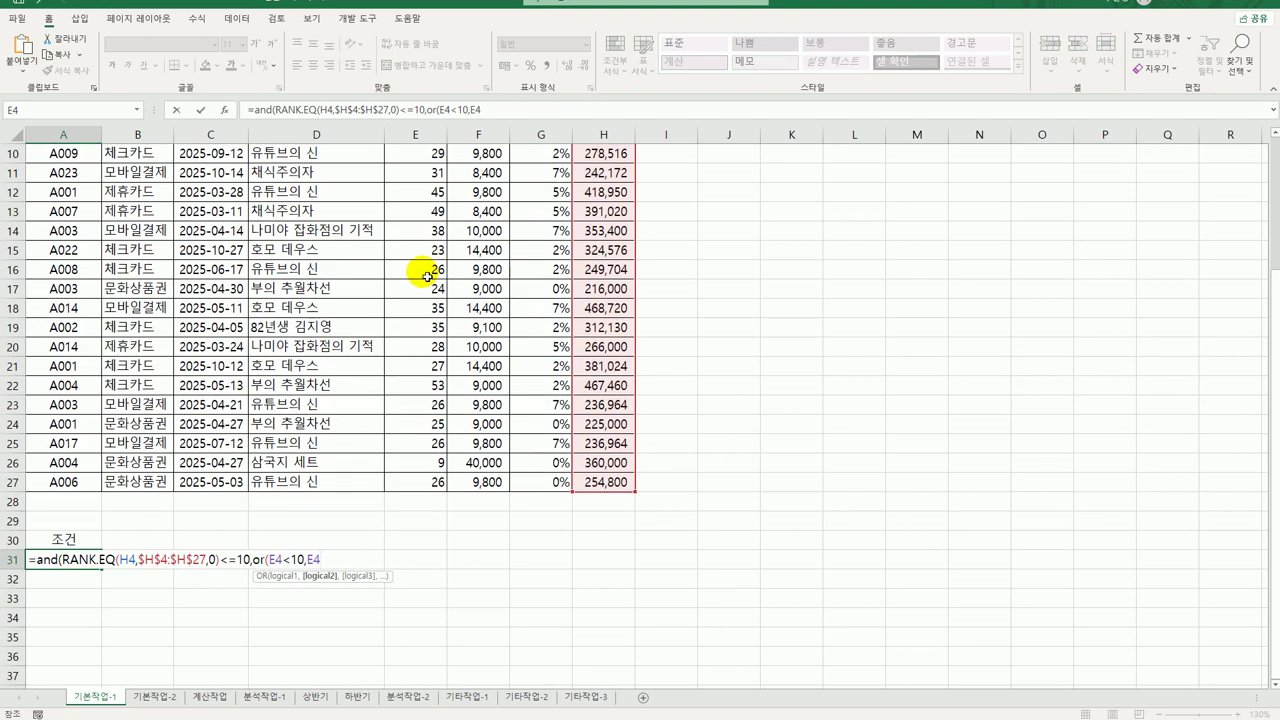
type(">=30))")
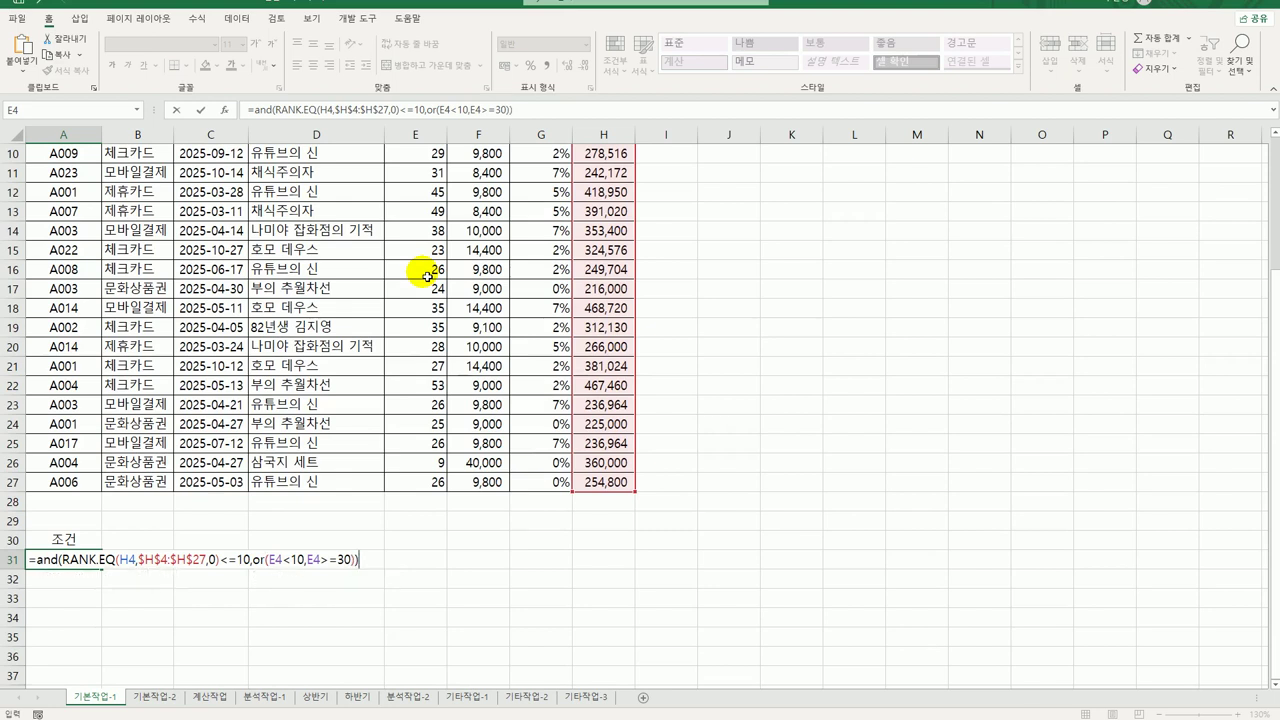
key("Return")
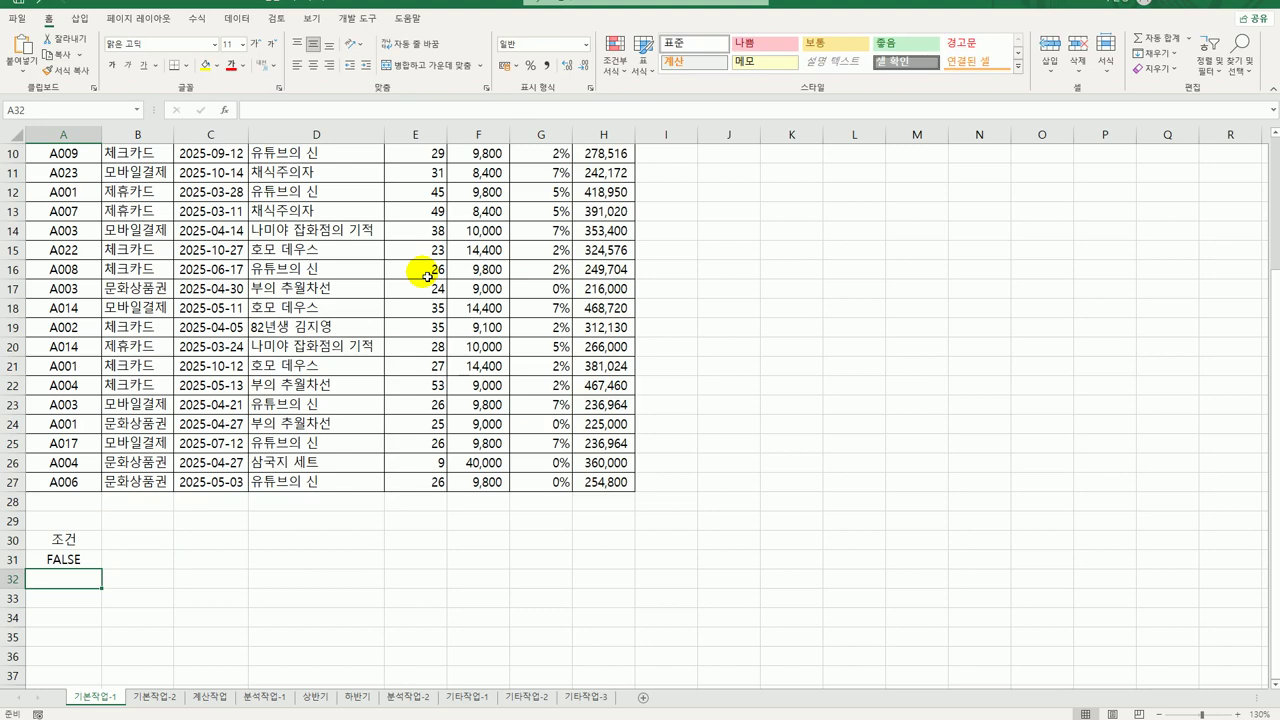
Start an advanced filter on the table A3:H27 with A30:A31 as the criteria range.
scroll(427, 277, "up", 3)
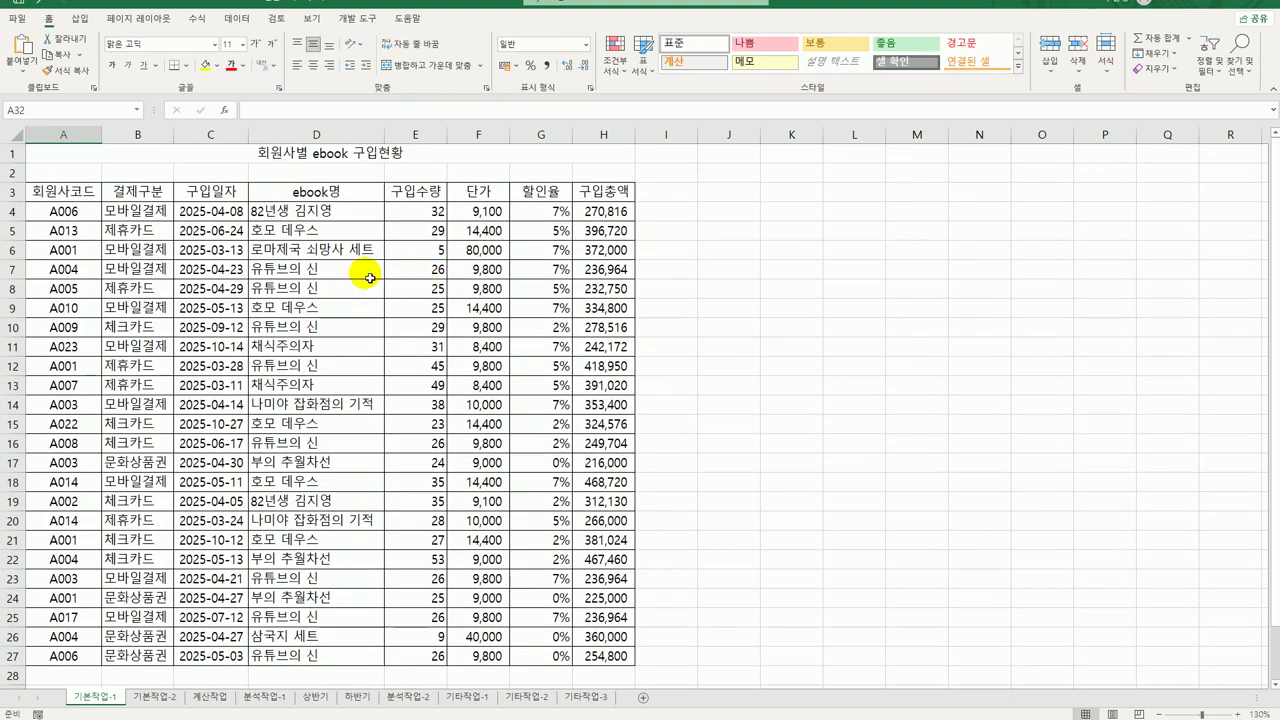
left_click(370, 275)
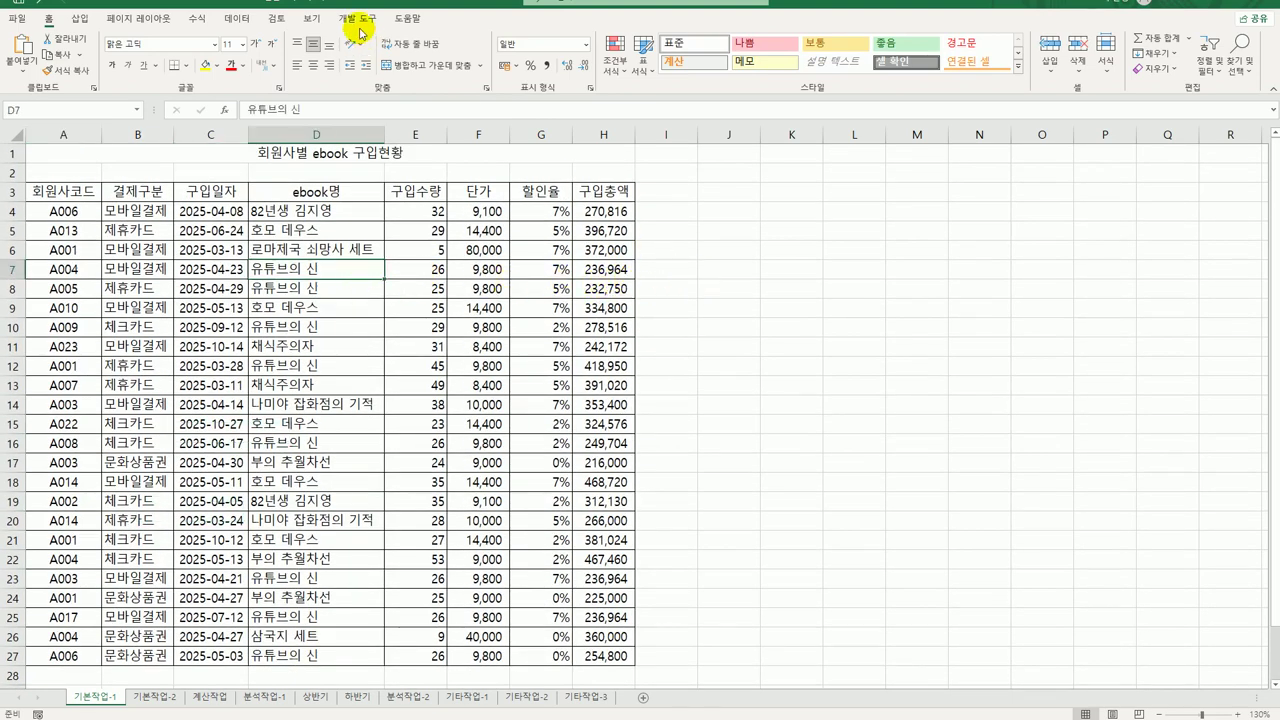
left_click(243, 24)
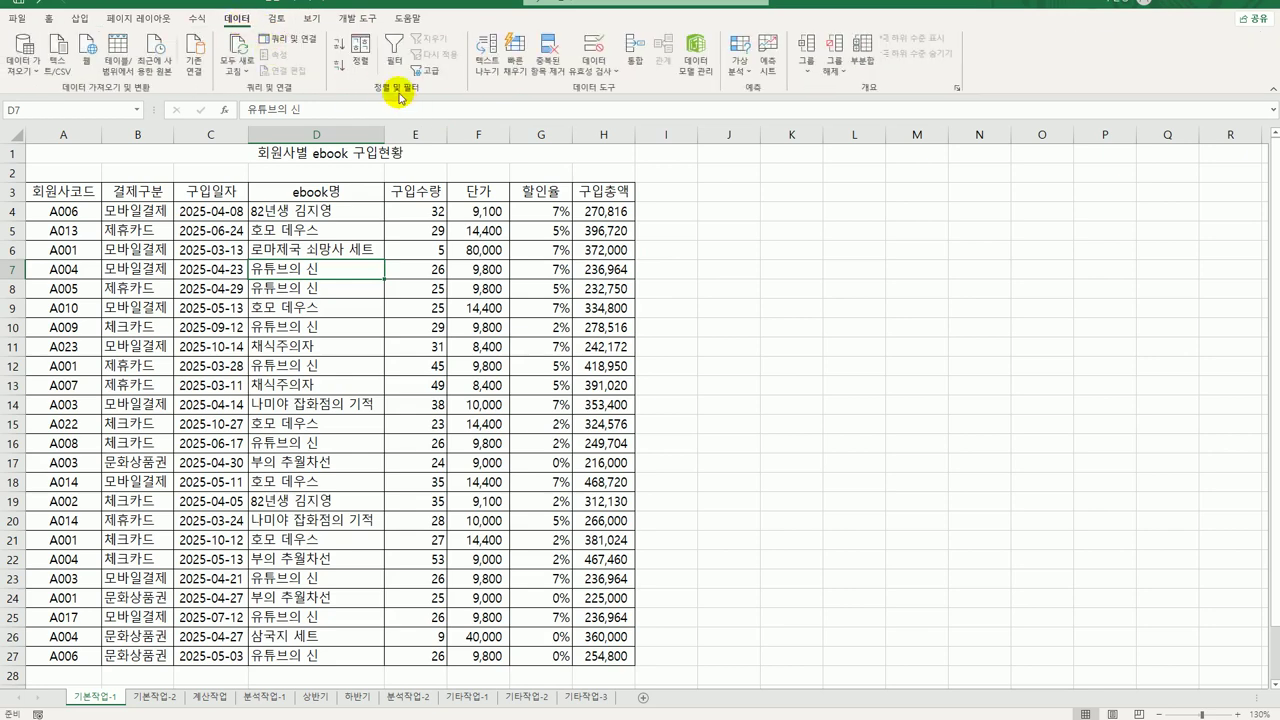
left_click(424, 70)
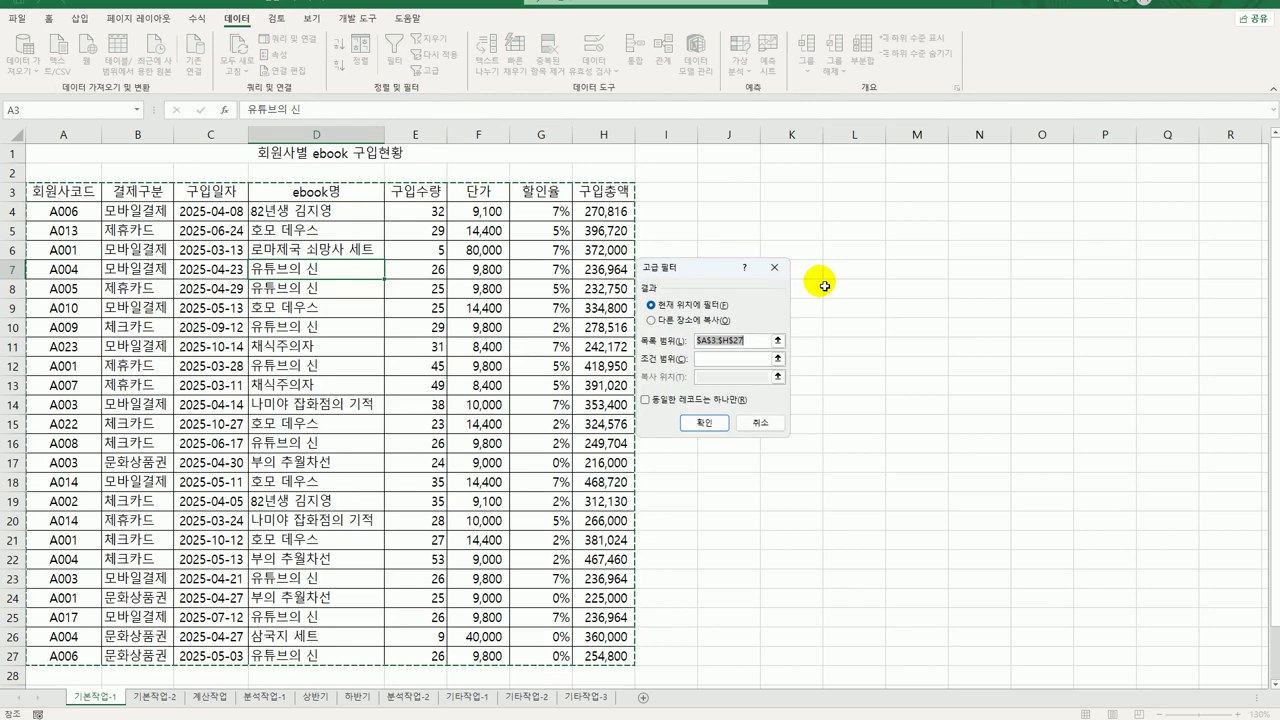
scroll(420, 380, "down", 3)
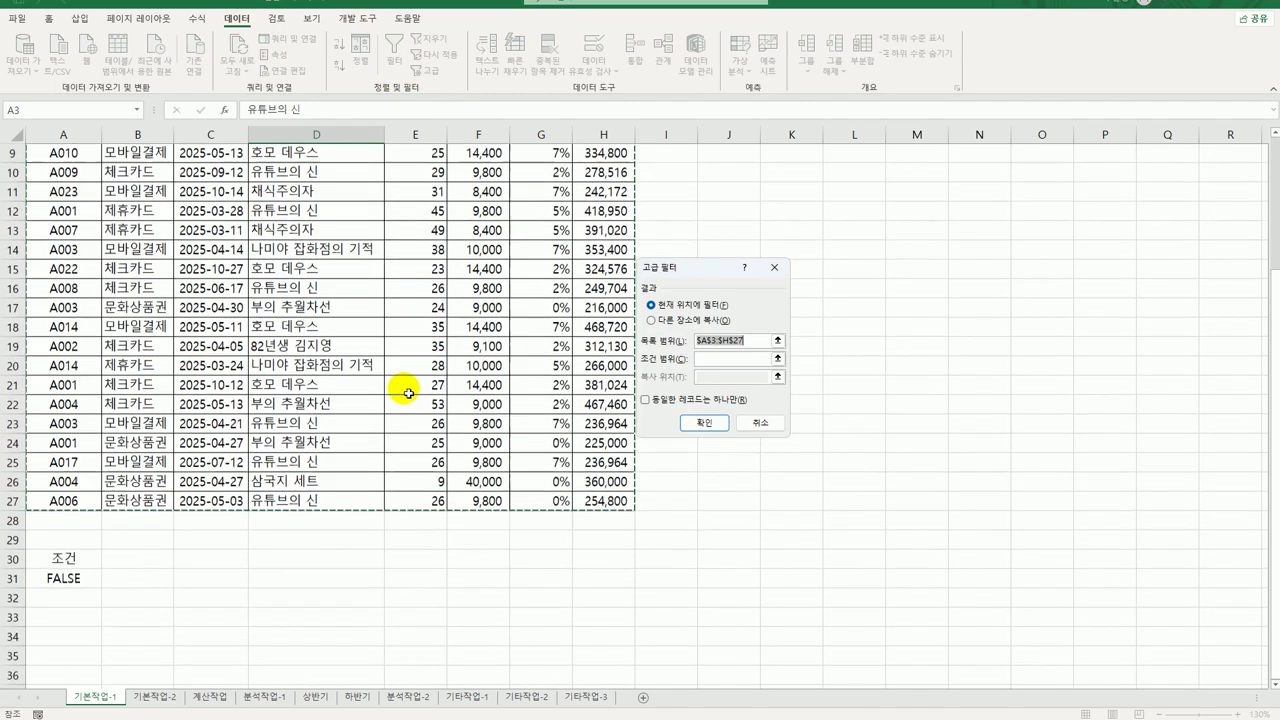
left_click(770, 362)
left_click_drag(63, 541, 83, 562)
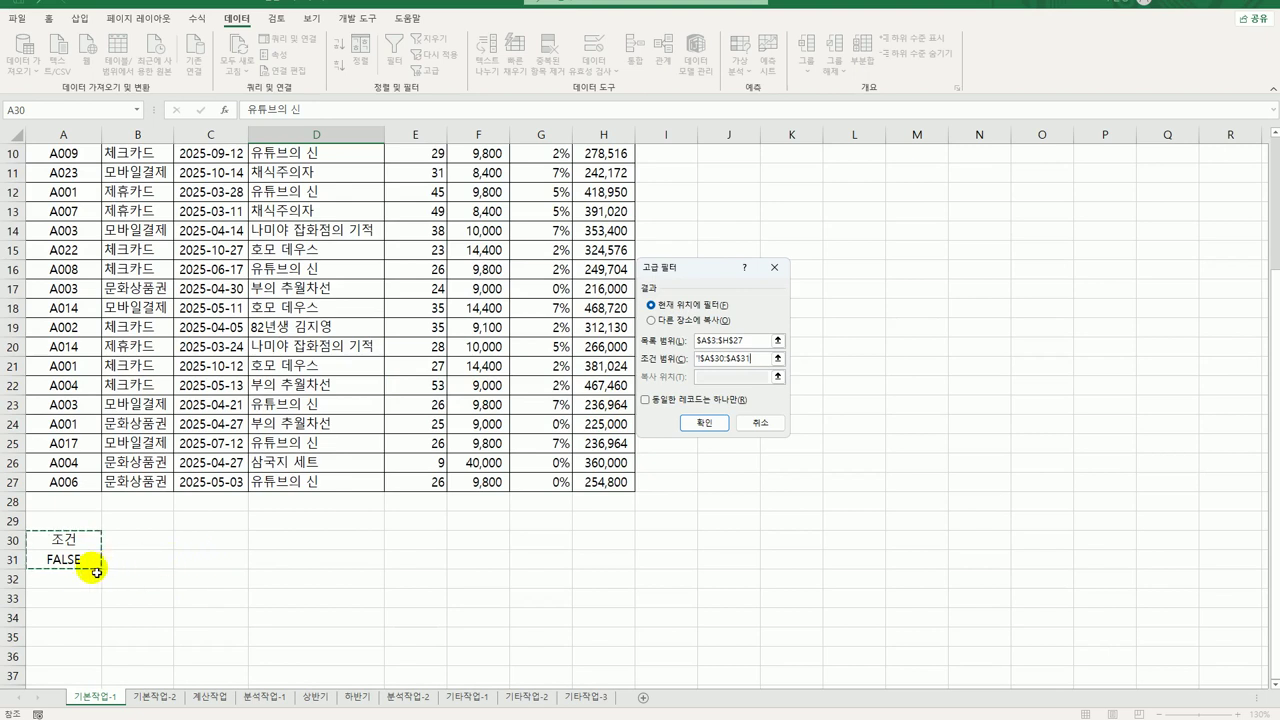
Set the advanced filter to copy its results to another location starting at A33, and run it.
left_click(652, 320)
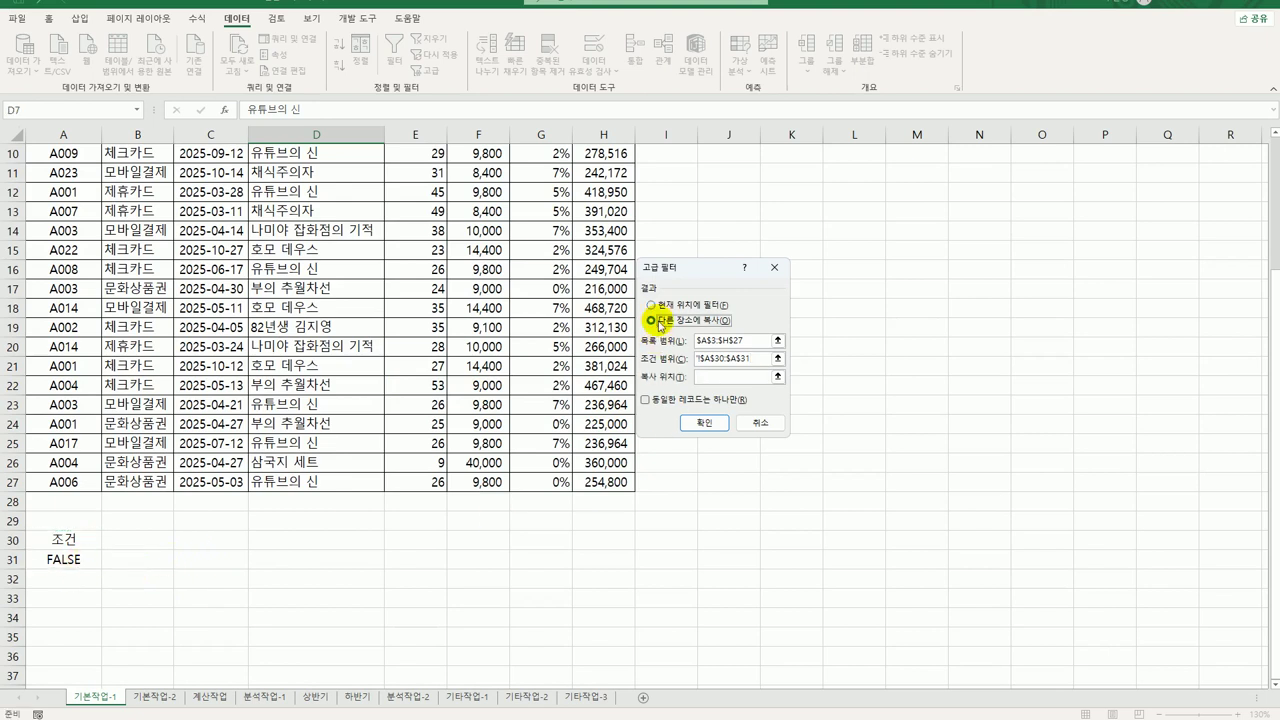
left_click(731, 377)
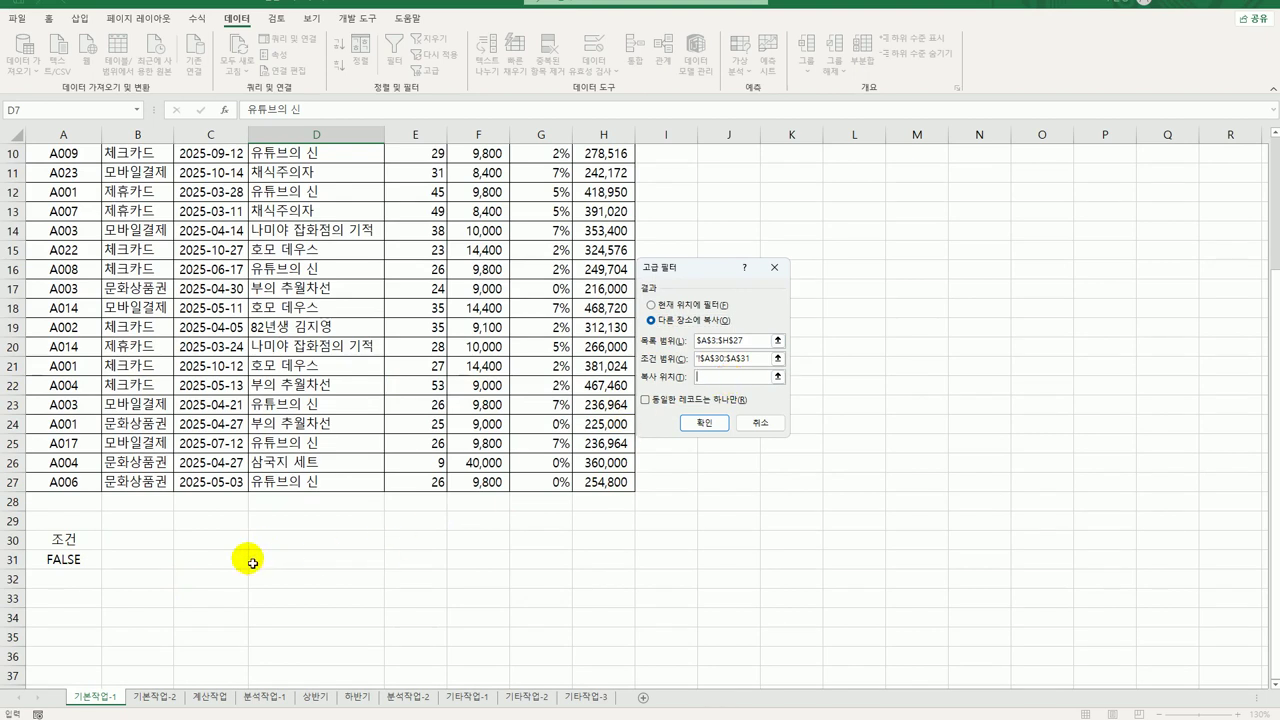
left_click(65, 603)
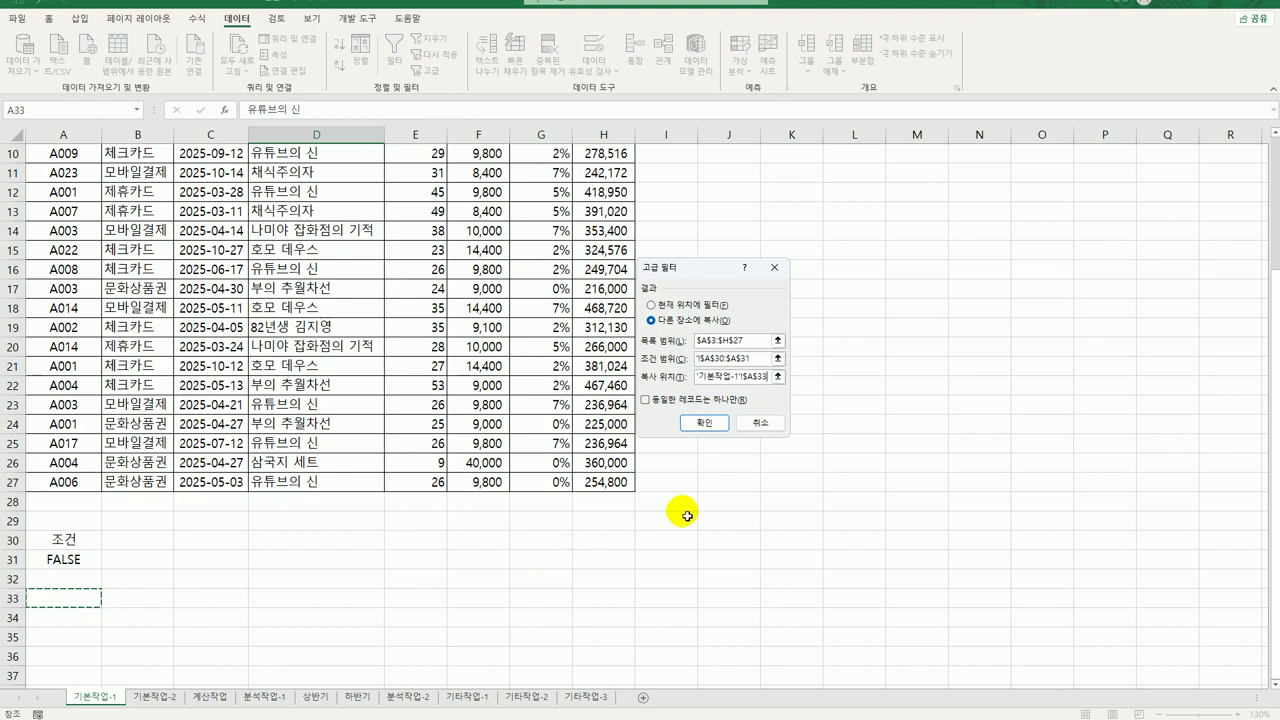
left_click(714, 426)
scroll(648, 460, "down", 3)
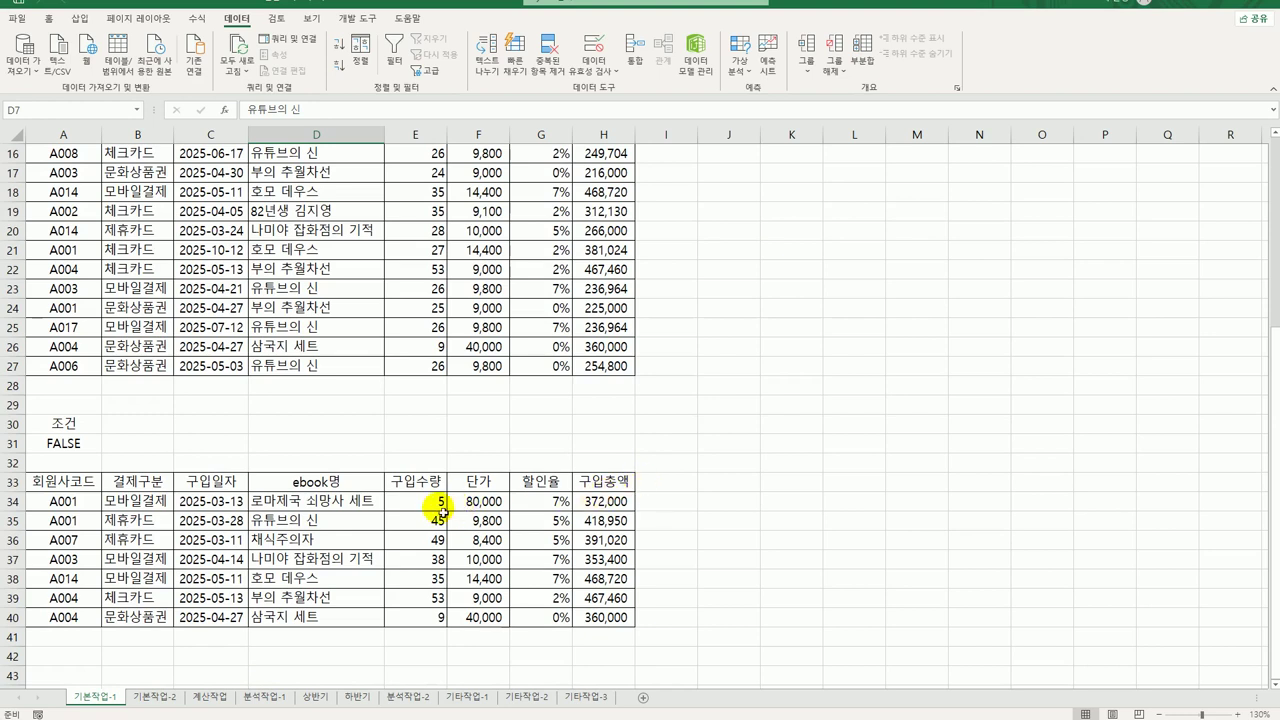
Start a new conditional formatting rule on A4:H27 that uses a formula to decide which cells to format.
left_click_drag(438, 505, 438, 627)
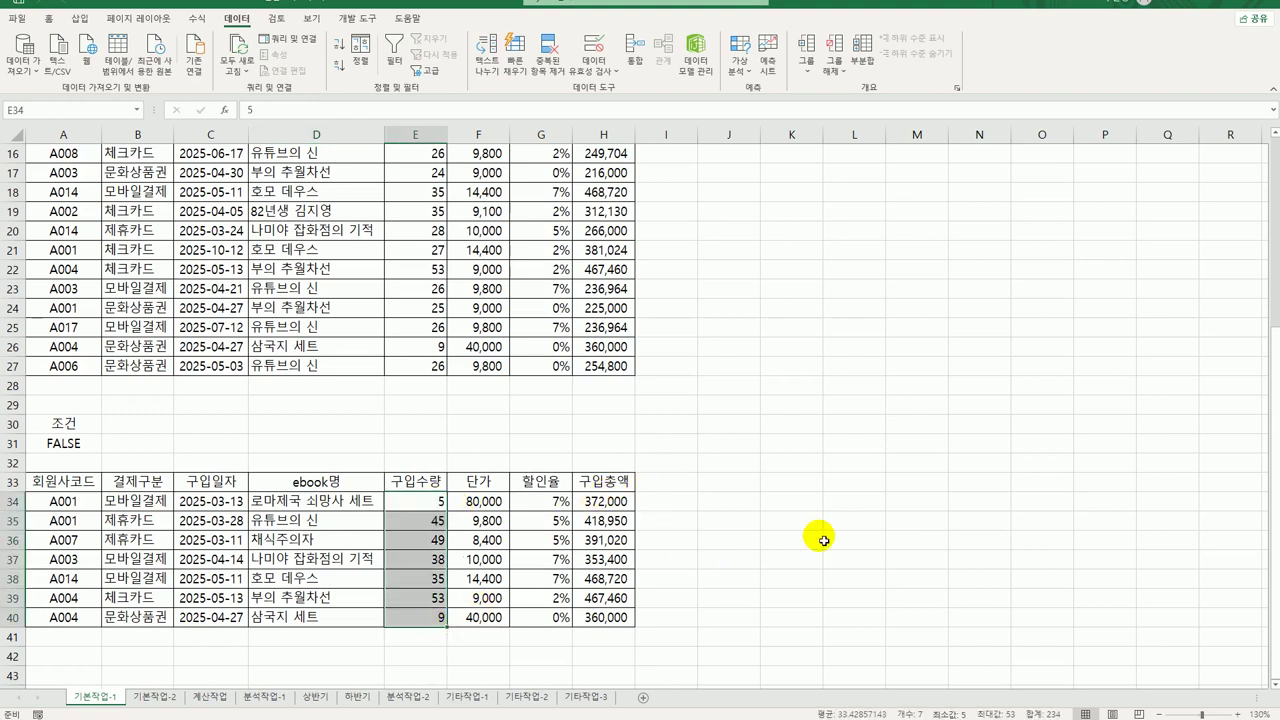
scroll(838, 536, "up", 5)
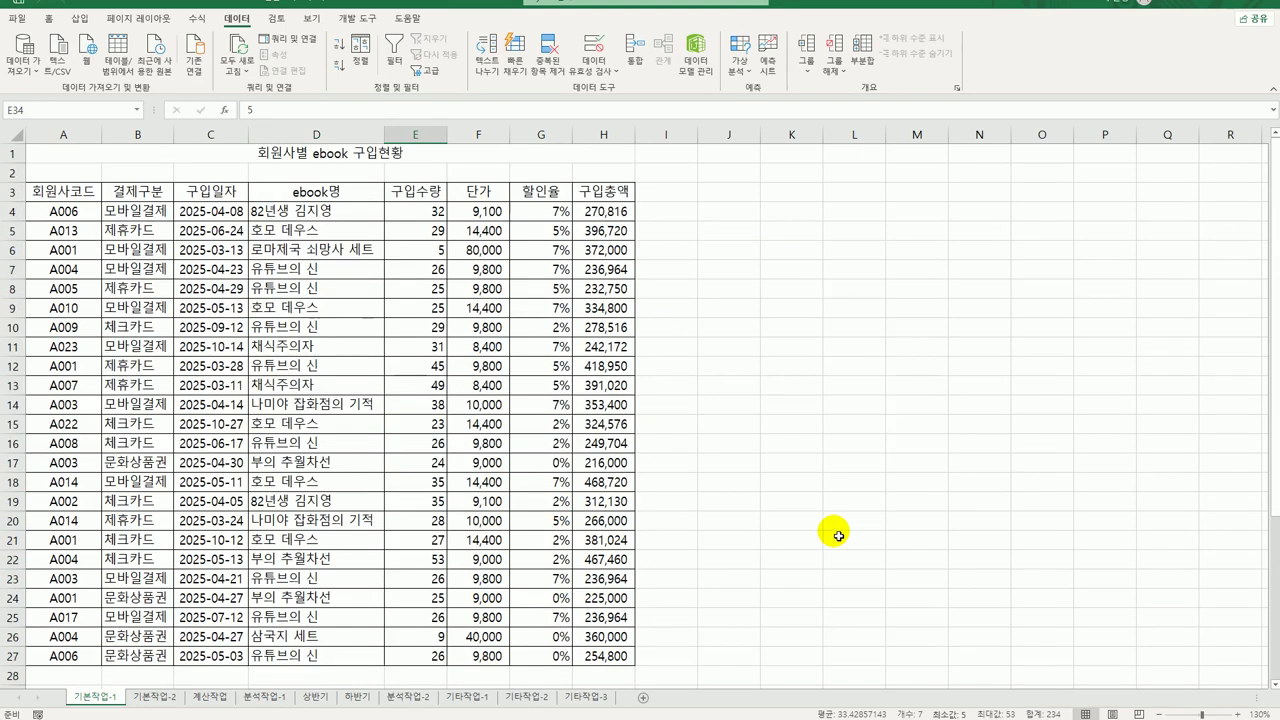
left_click(76, 219)
left_click_drag(76, 219, 597, 659)
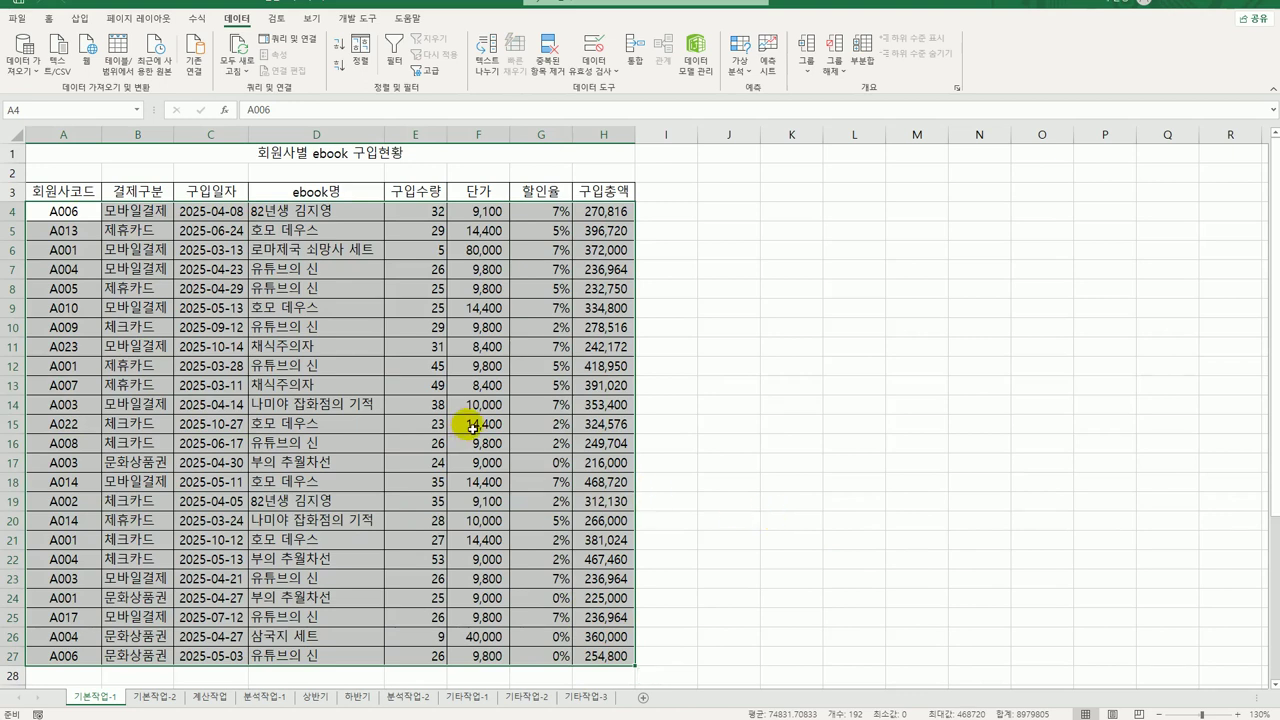
left_click(48, 18)
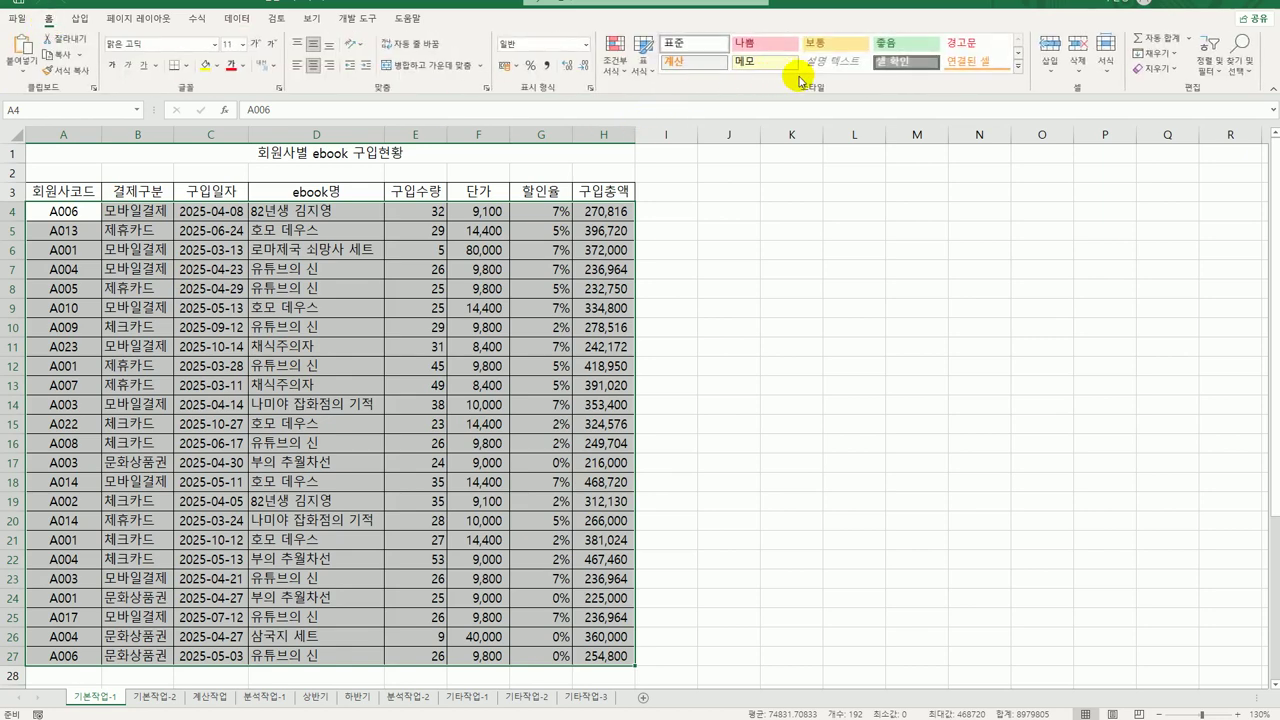
left_click(615, 62)
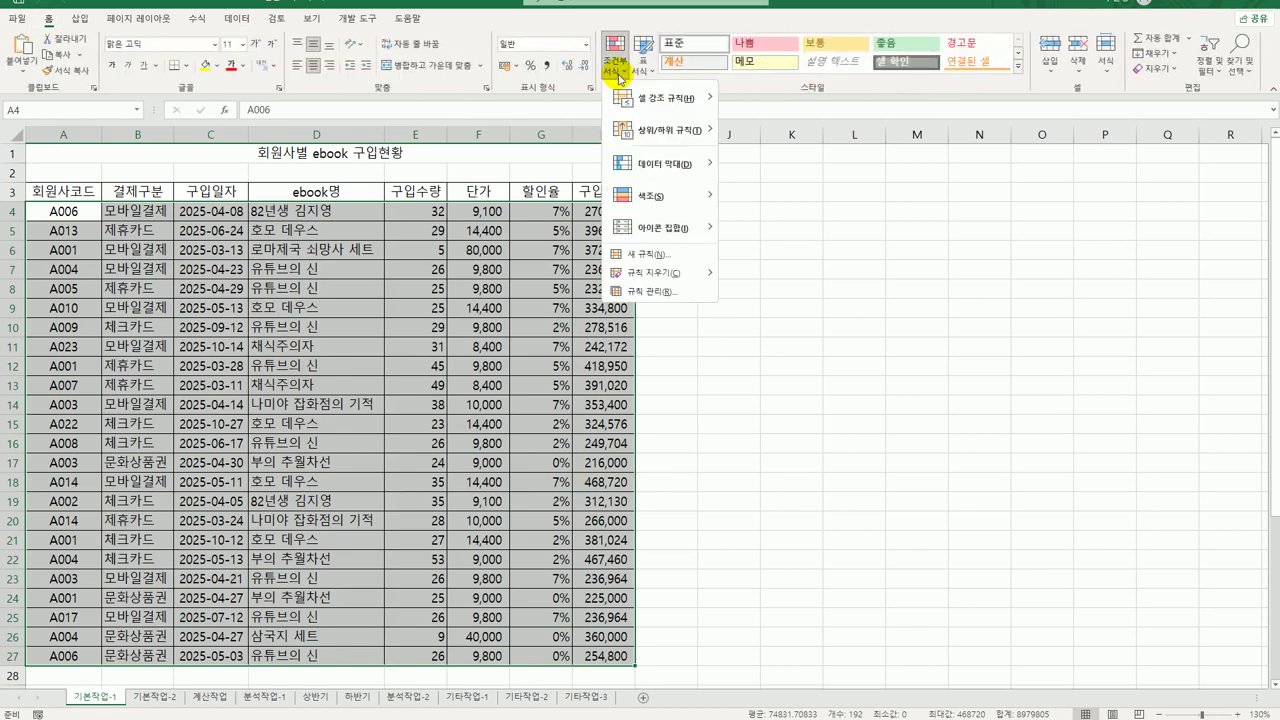
left_click(676, 255)
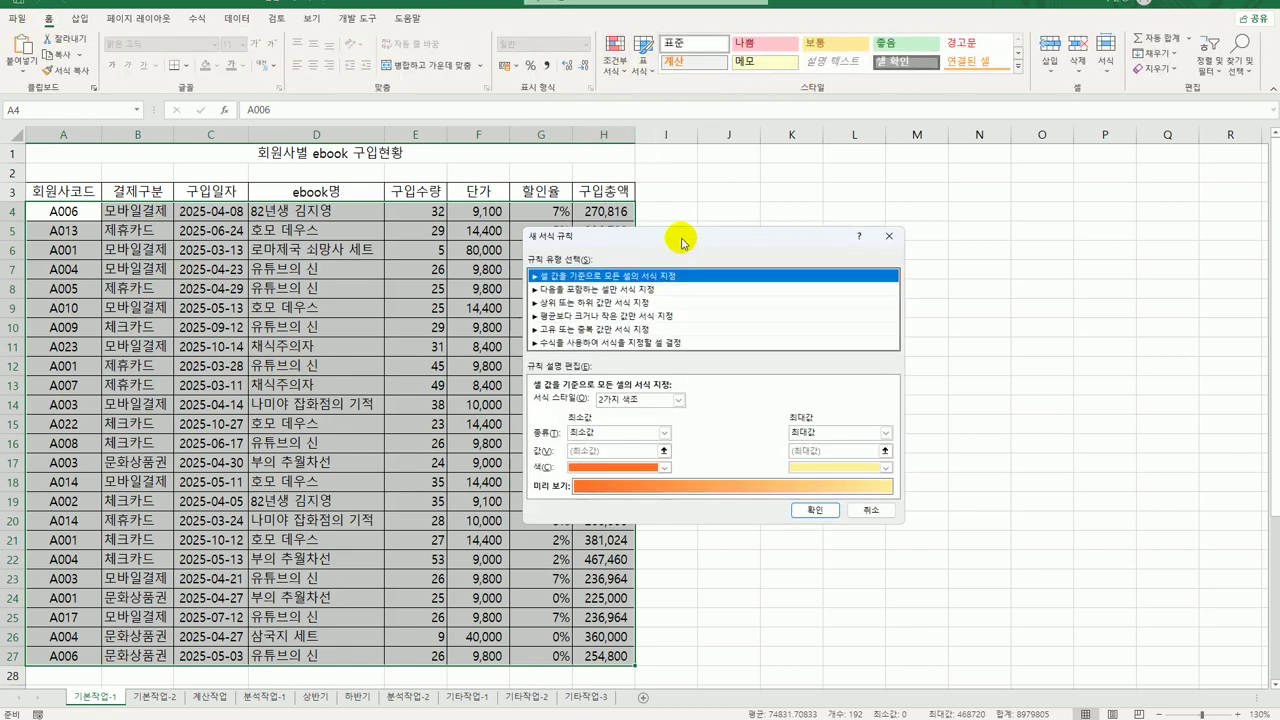
left_click_drag(677, 238, 849, 156)
left_click(790, 262)
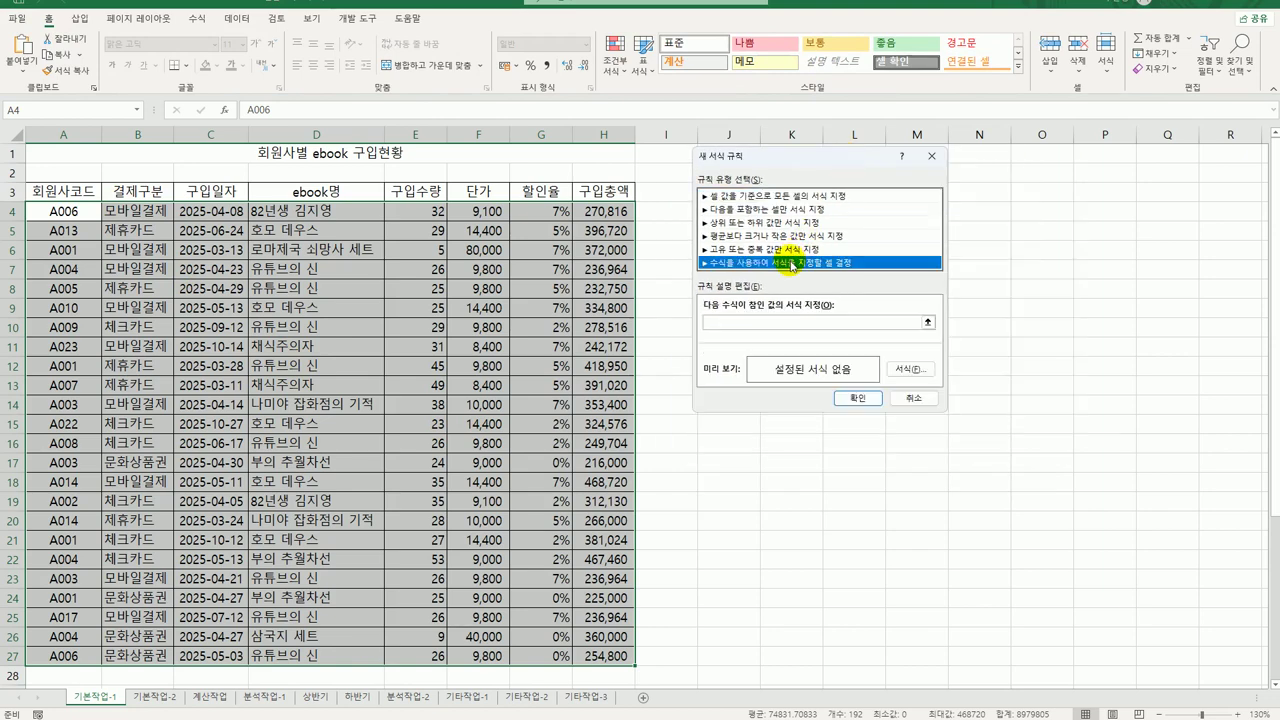
Begin the rule formula with =or($E4=max($E$4:$E$27), so the row with the highest 구입수량 qualifies.
left_click(769, 326)
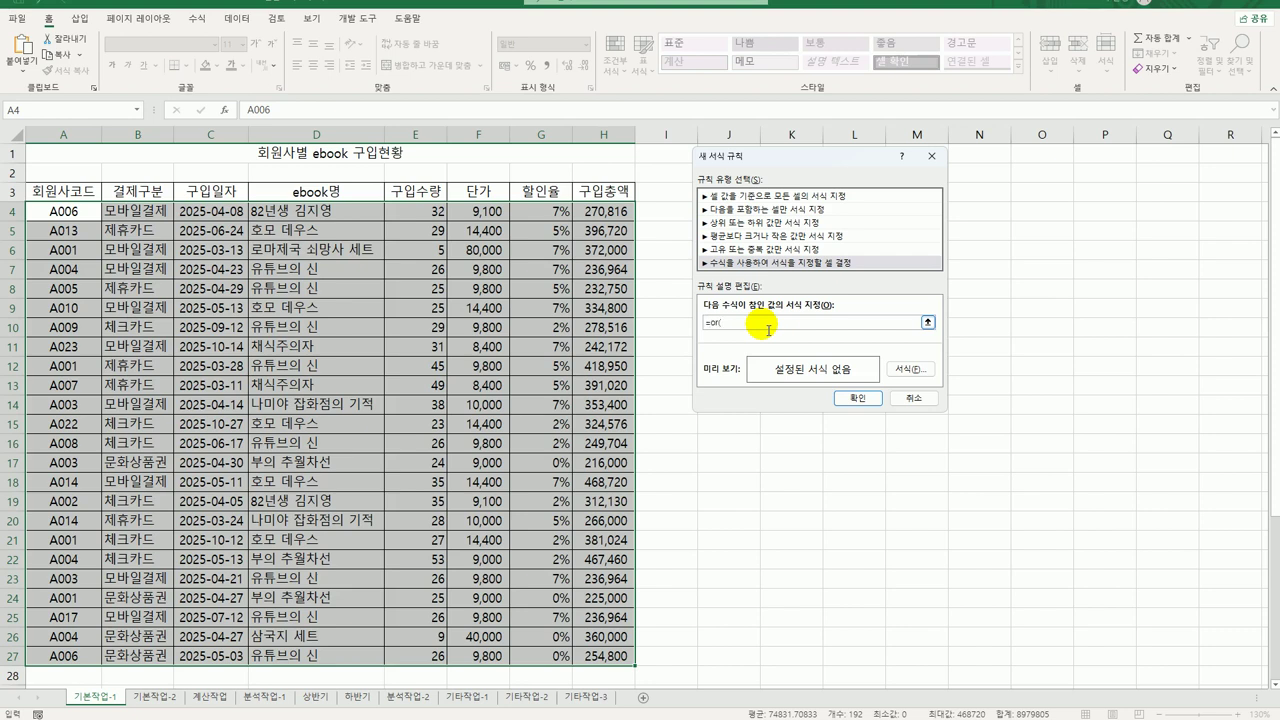
left_click(433, 214)
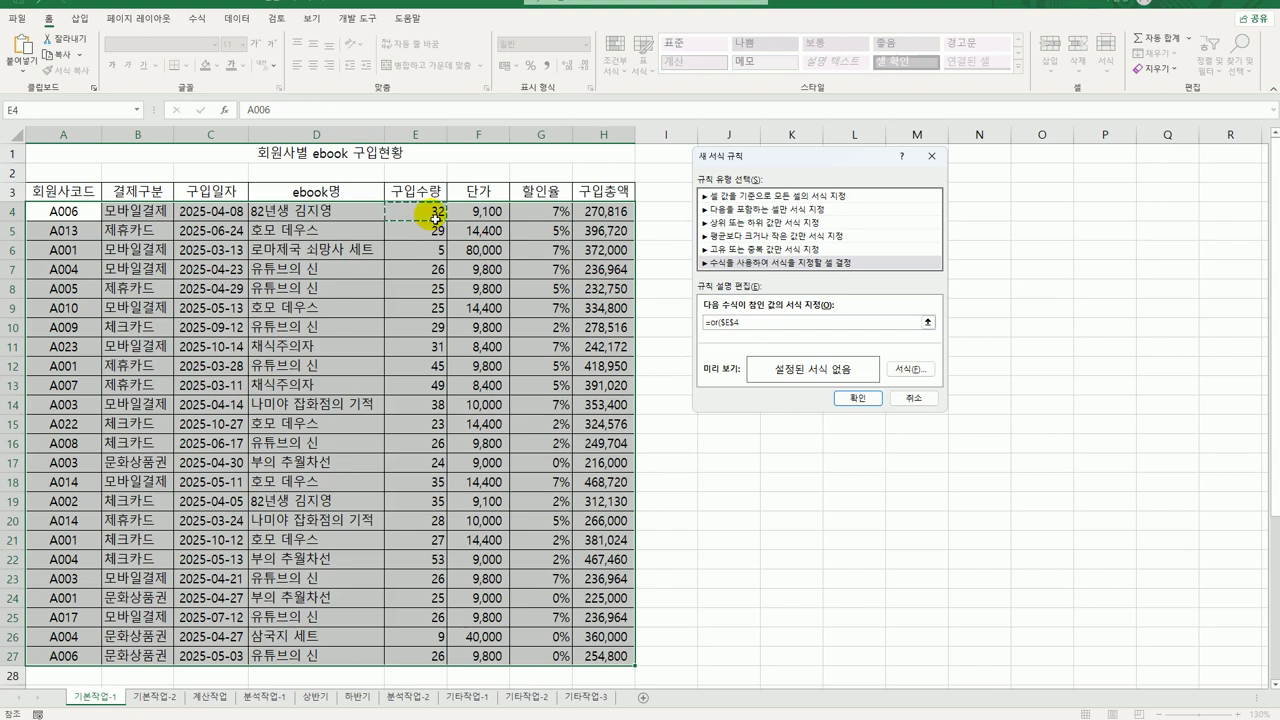
key("F4")
key("F4")
type("=max($E")
left_click_drag(436, 216, 442, 643)
type(")")
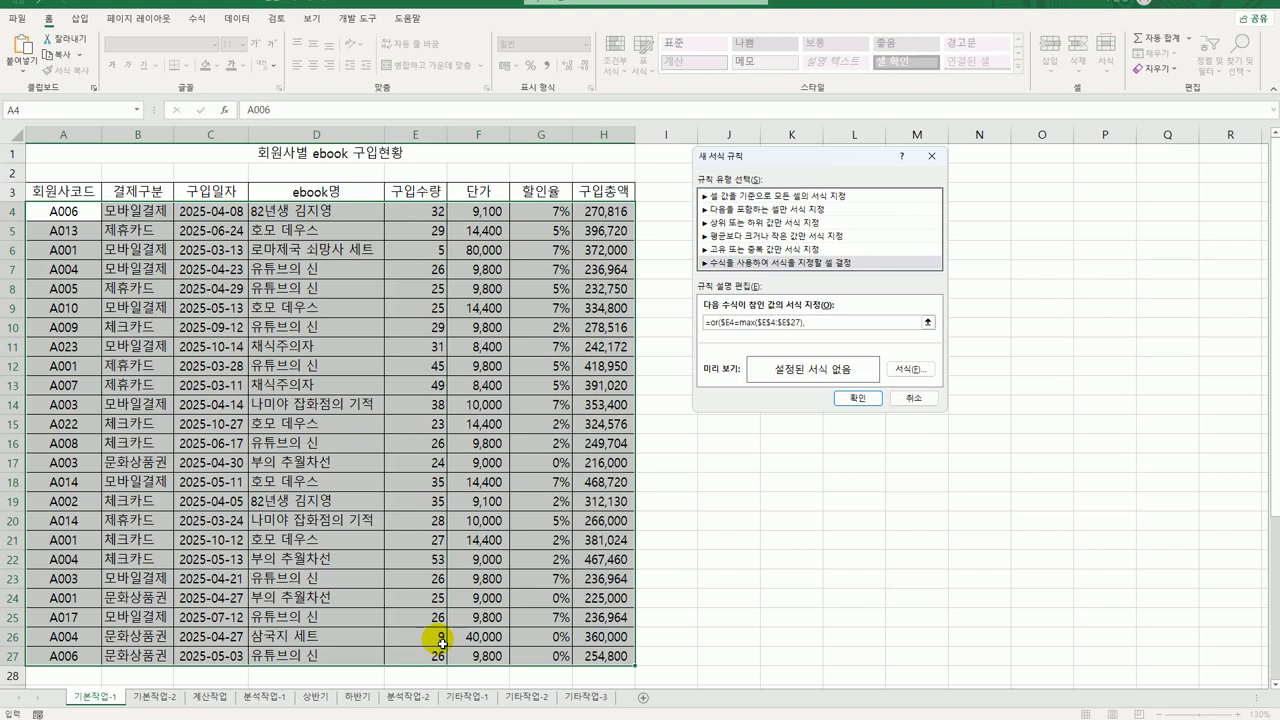
type(",")
Complete the OR formula with $E4=min($E$4:$E$27) as the second condition for the lowest 구입수량.
left_click(435, 212)
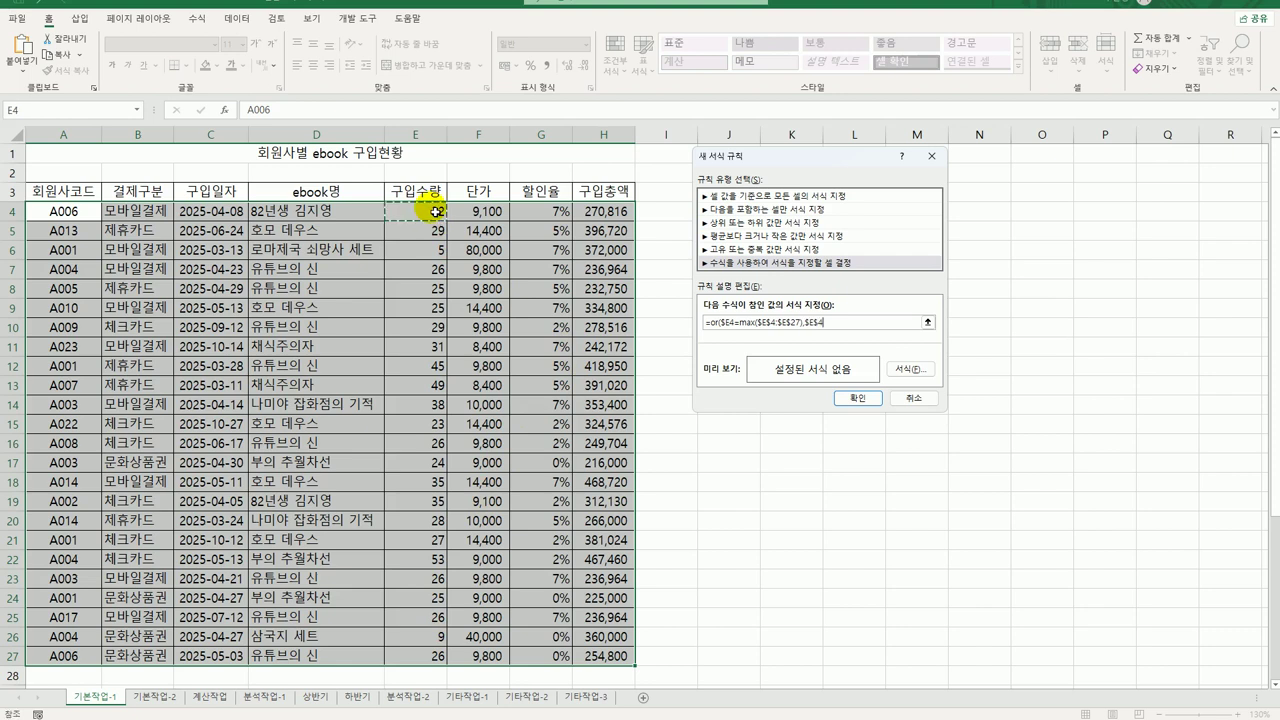
key("F4")
key("F4")
type("=min(")
left_click_drag(435, 212, 421, 663)
left_click_drag(421, 663, 421, 660)
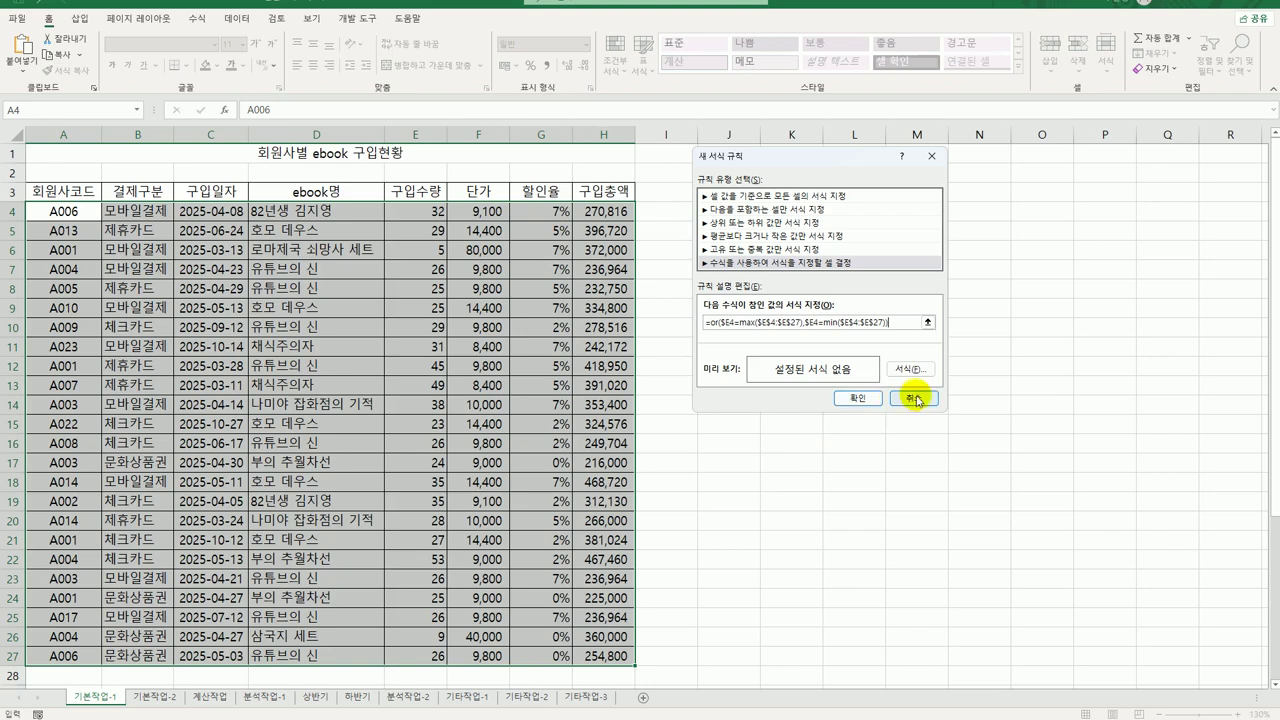
Give the rule a bold italic (굵은 기울임꼴) font and a yellow fill, and apply it to the table.
left_click(912, 372)
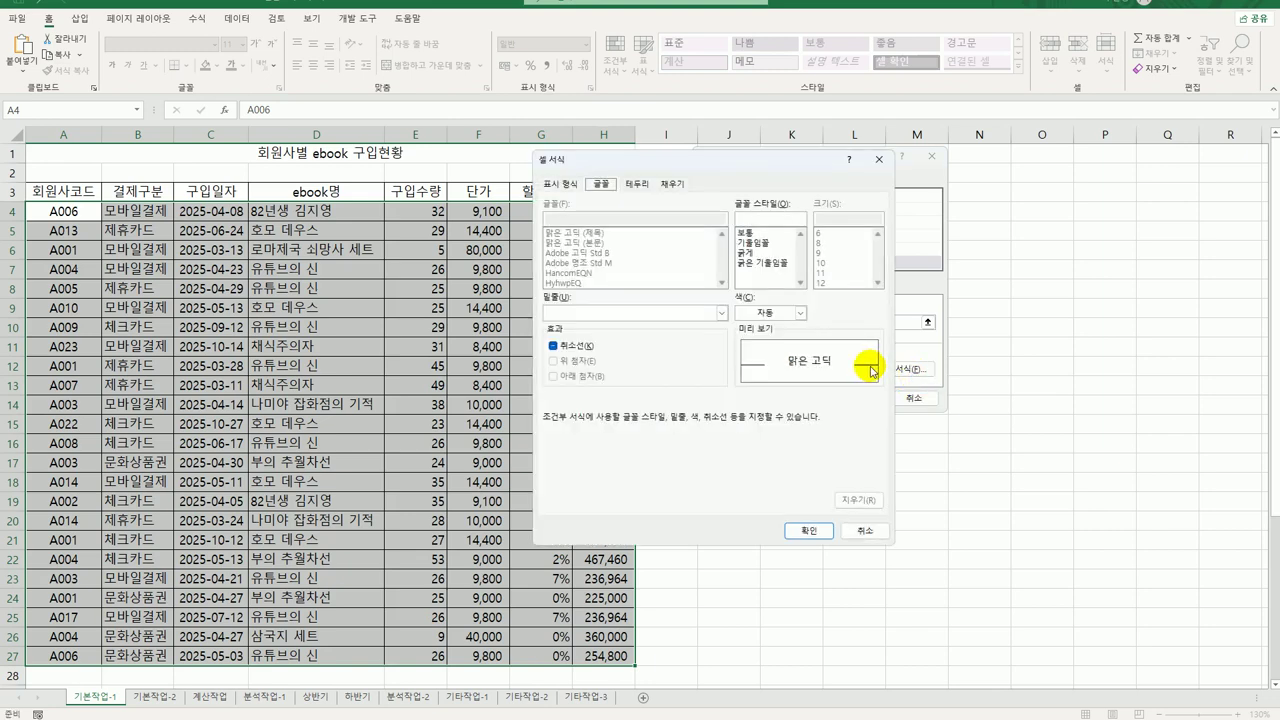
left_click(772, 264)
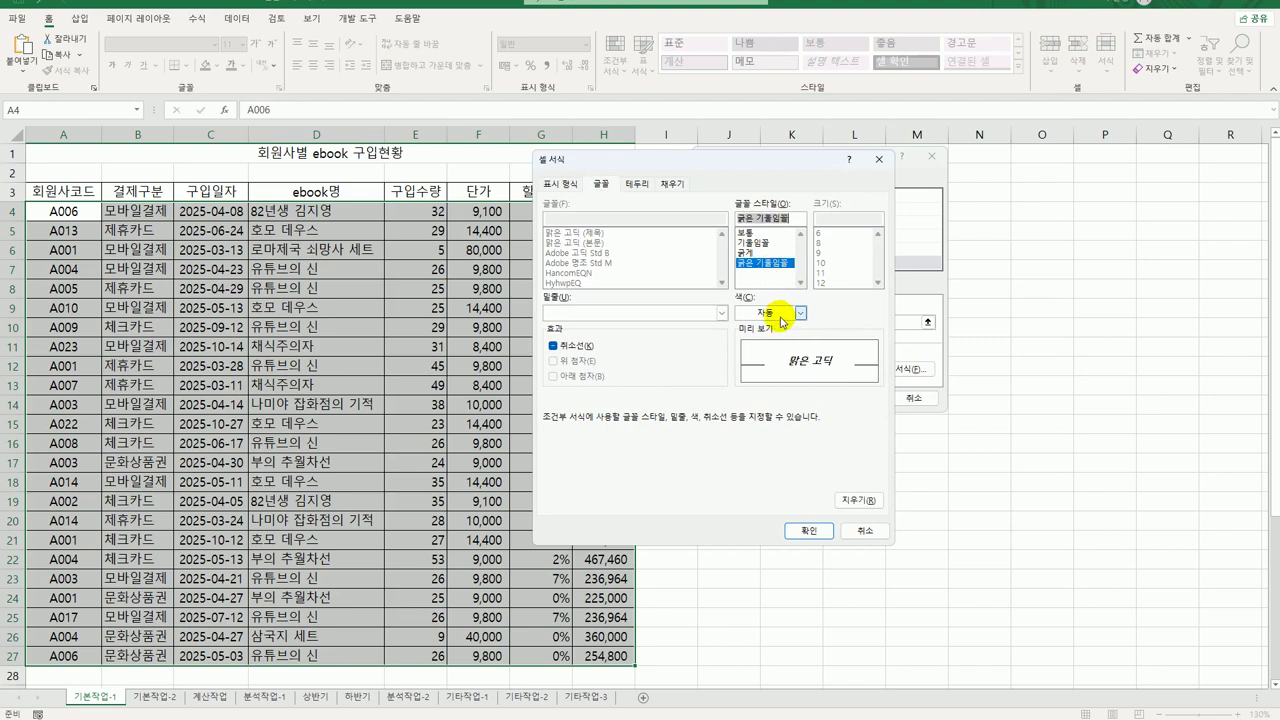
left_click(672, 184)
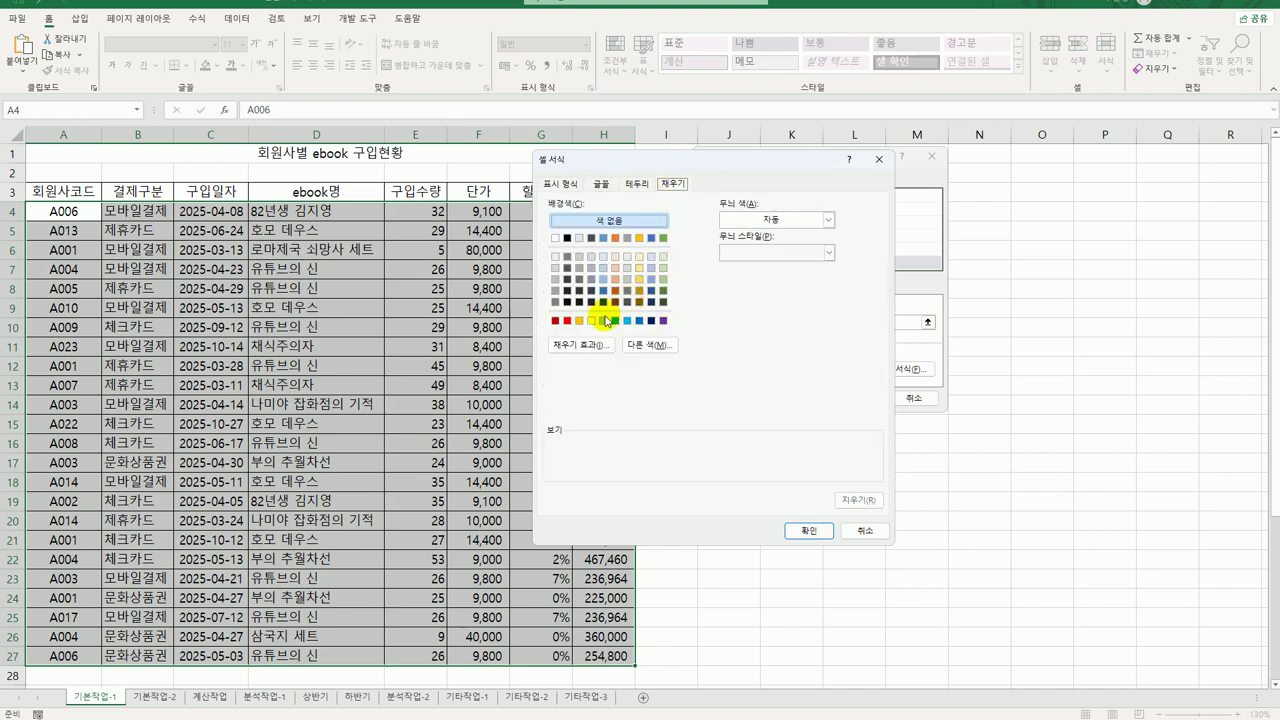
left_click(592, 321)
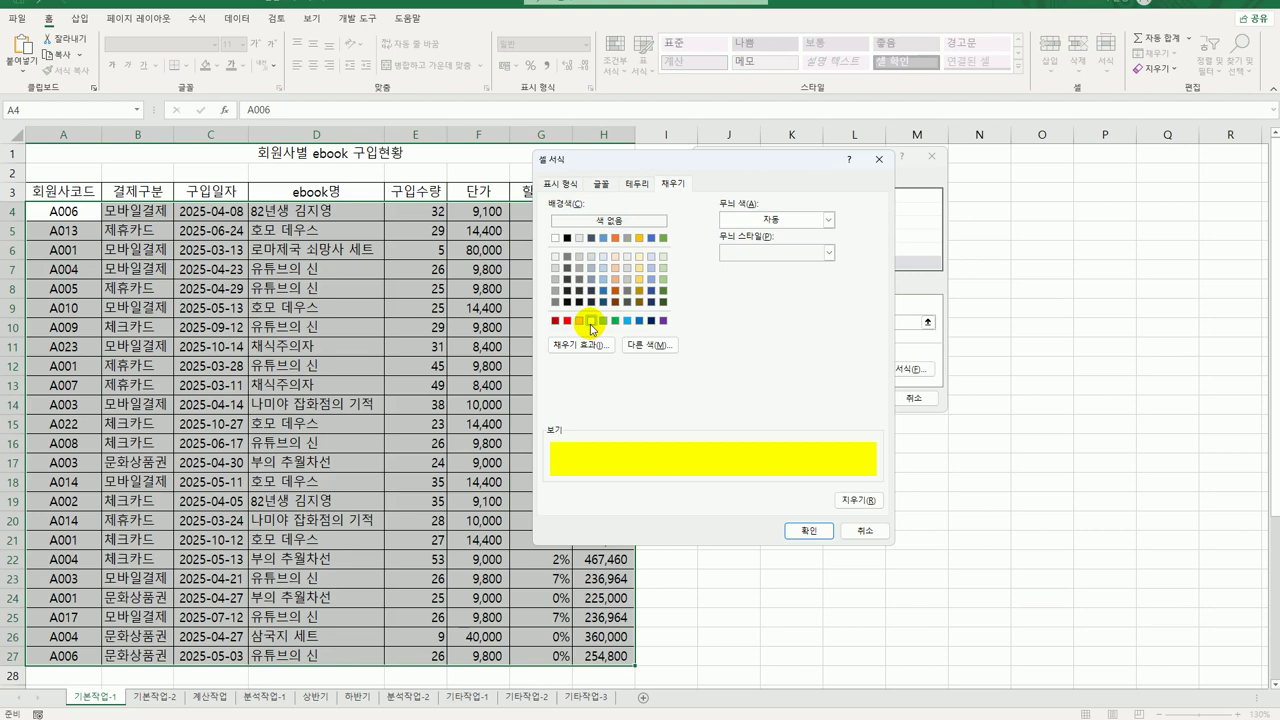
left_click(808, 530)
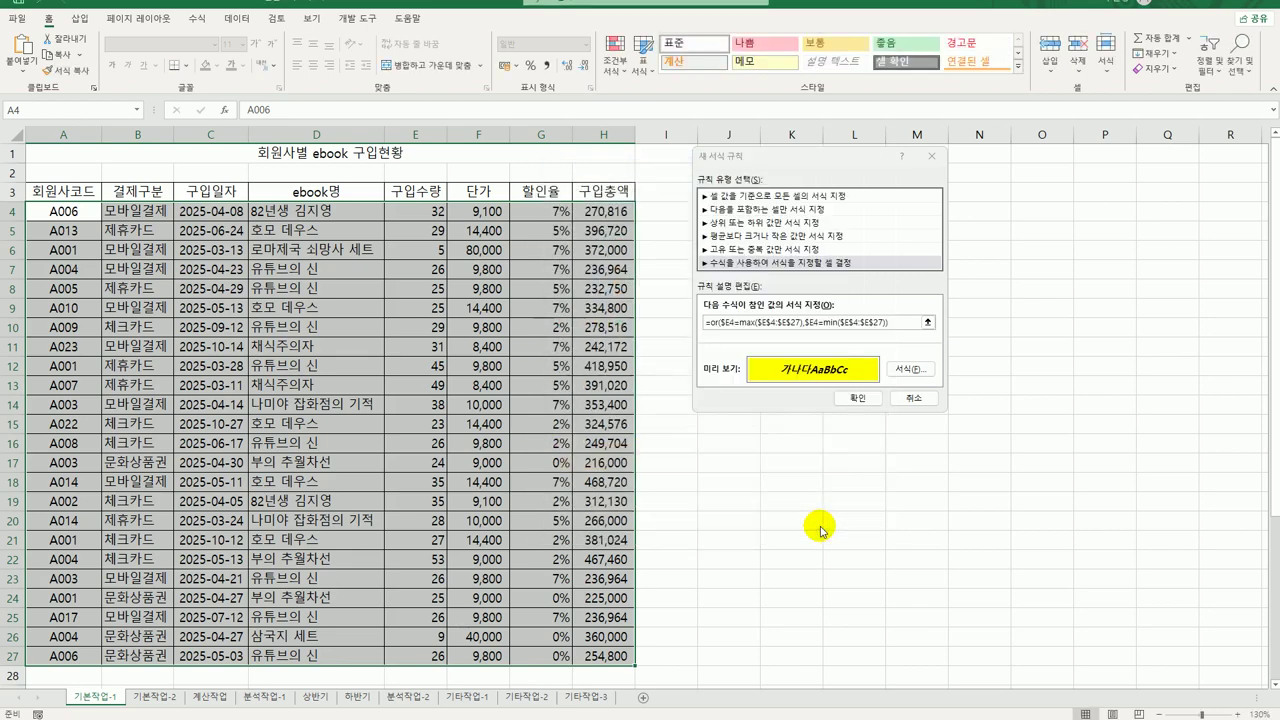
left_click(860, 399)
Auto-fit the widths of the 구입총액 and 구입일자 columns and check the quantities in the highlighted rows.
left_click(588, 563)
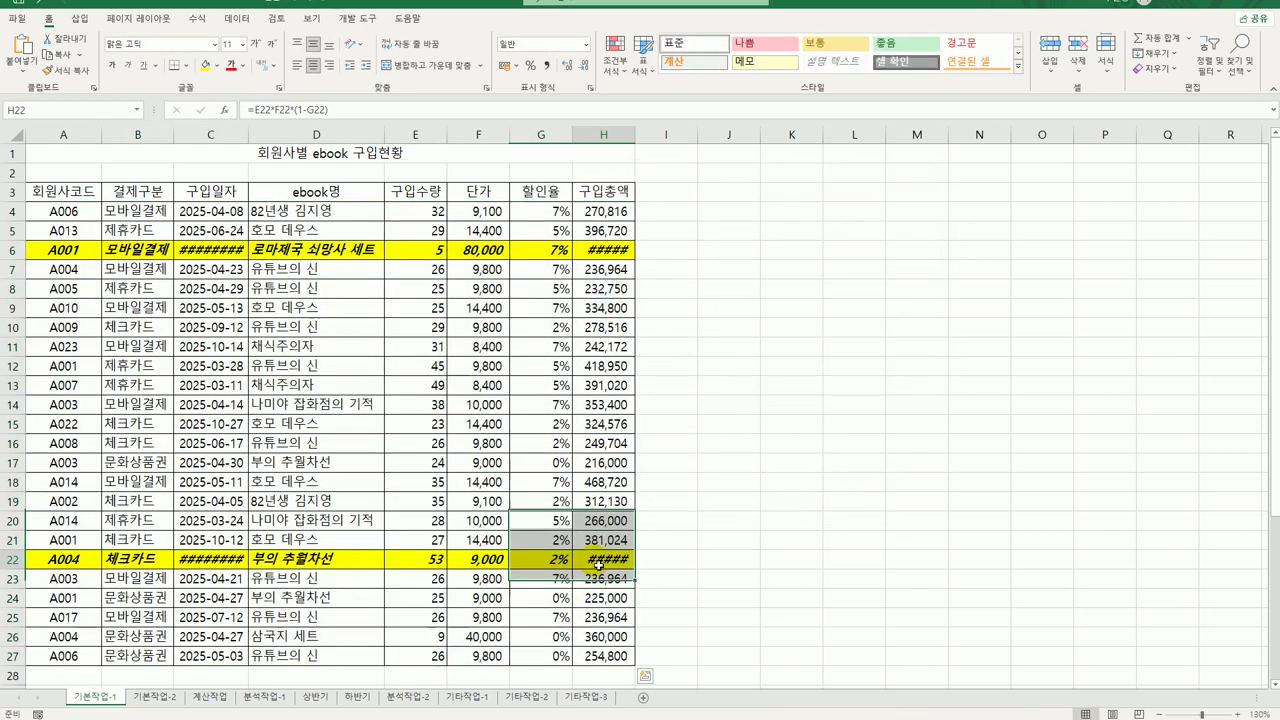
double_click(640, 141)
double_click(250, 140)
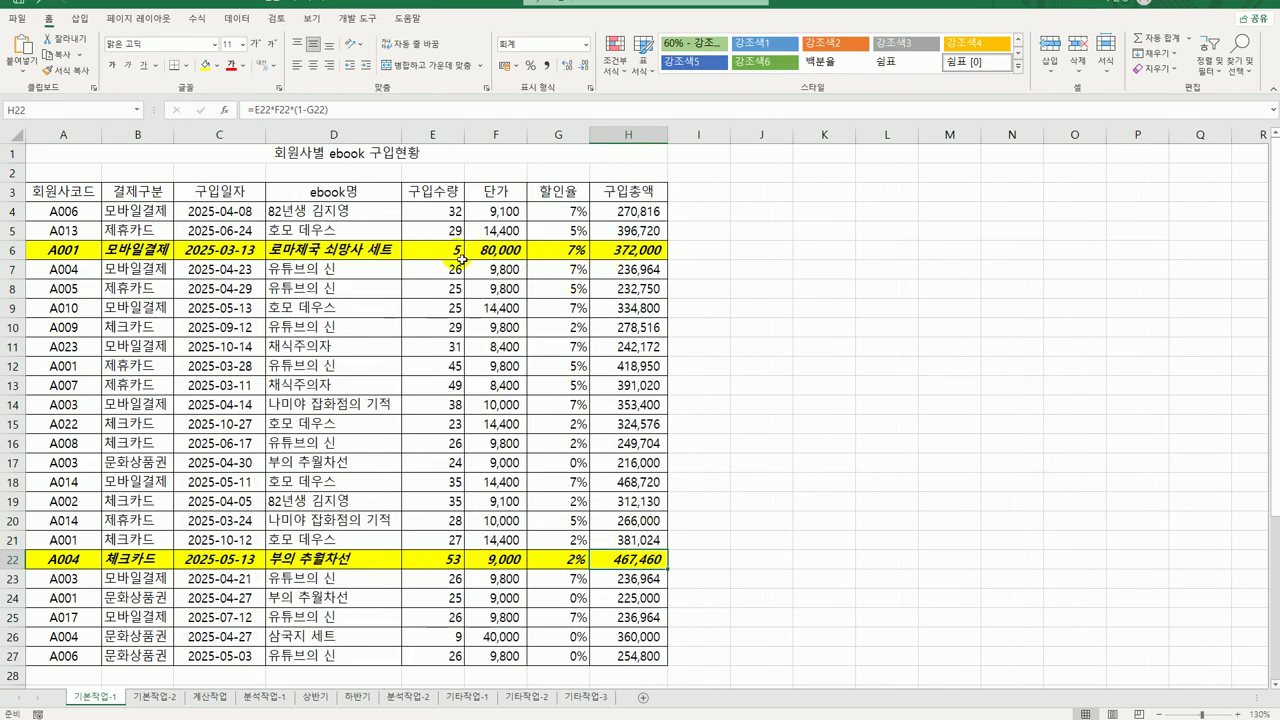
left_click(455, 564)
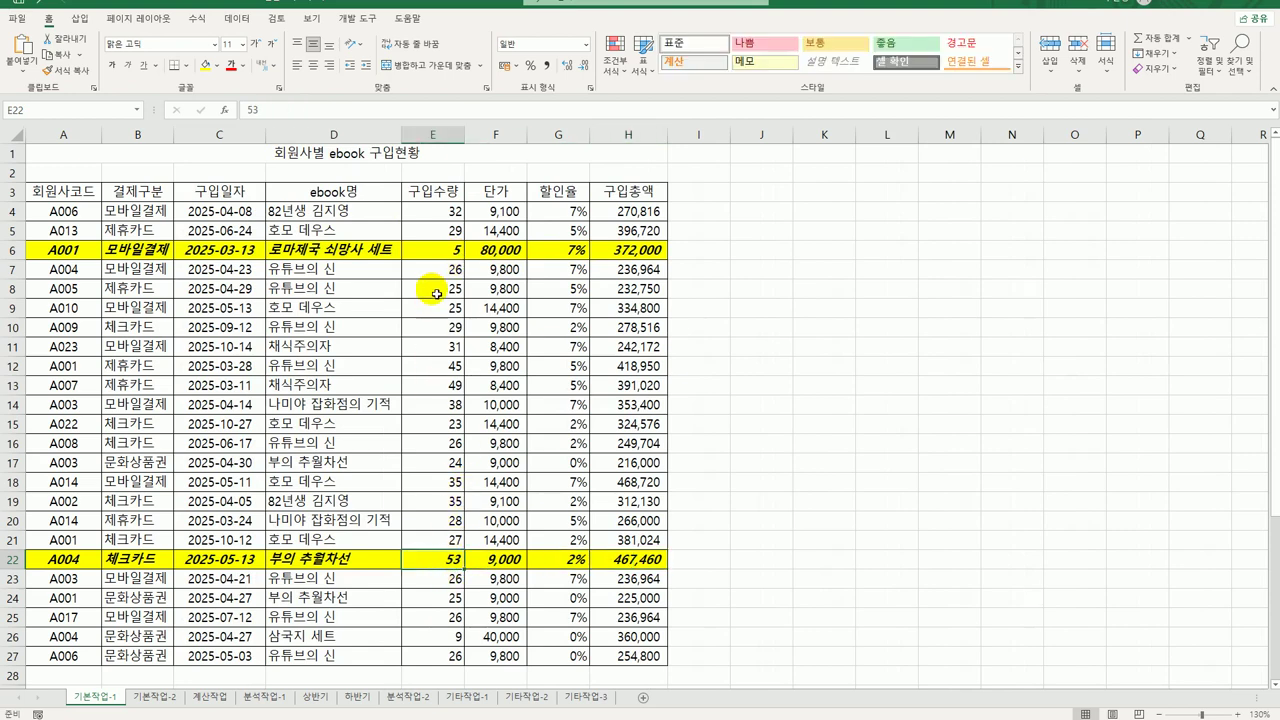
left_click(432, 251)
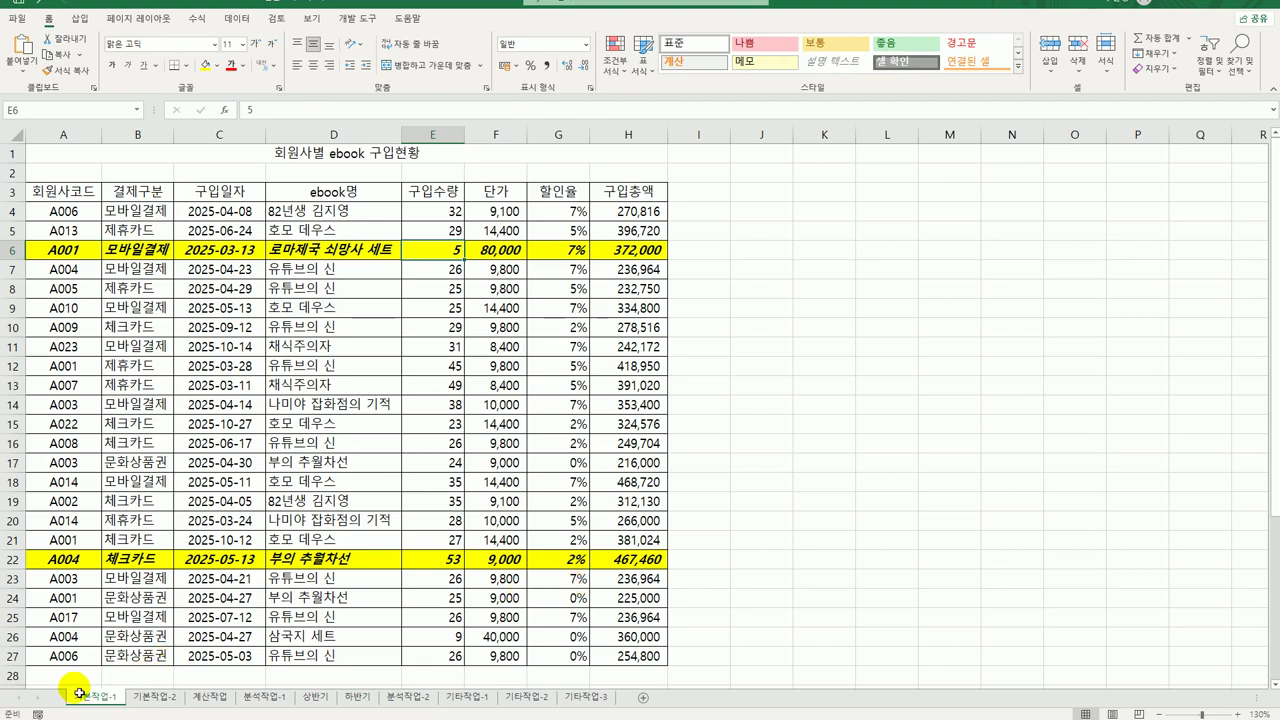
Turn off the 잠금 (locked) protection setting for all cells of the 기본작업-2 sheet.
left_click(162, 699)
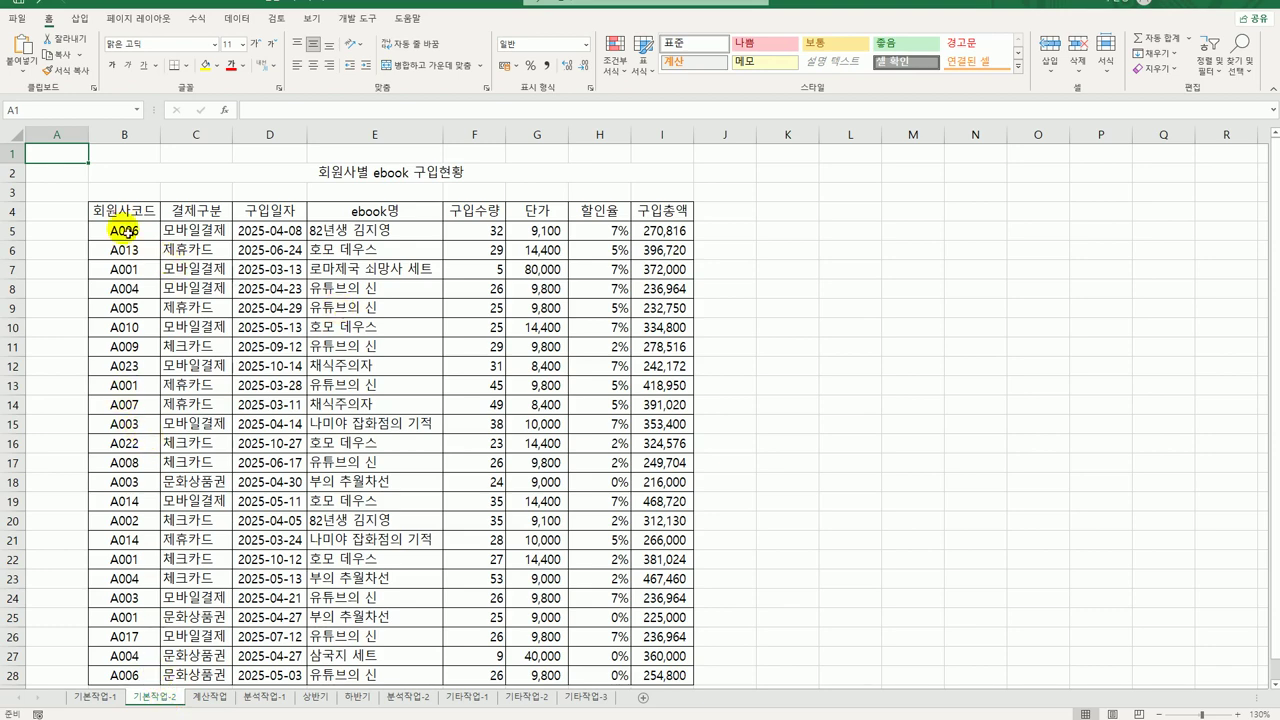
left_click(18, 140)
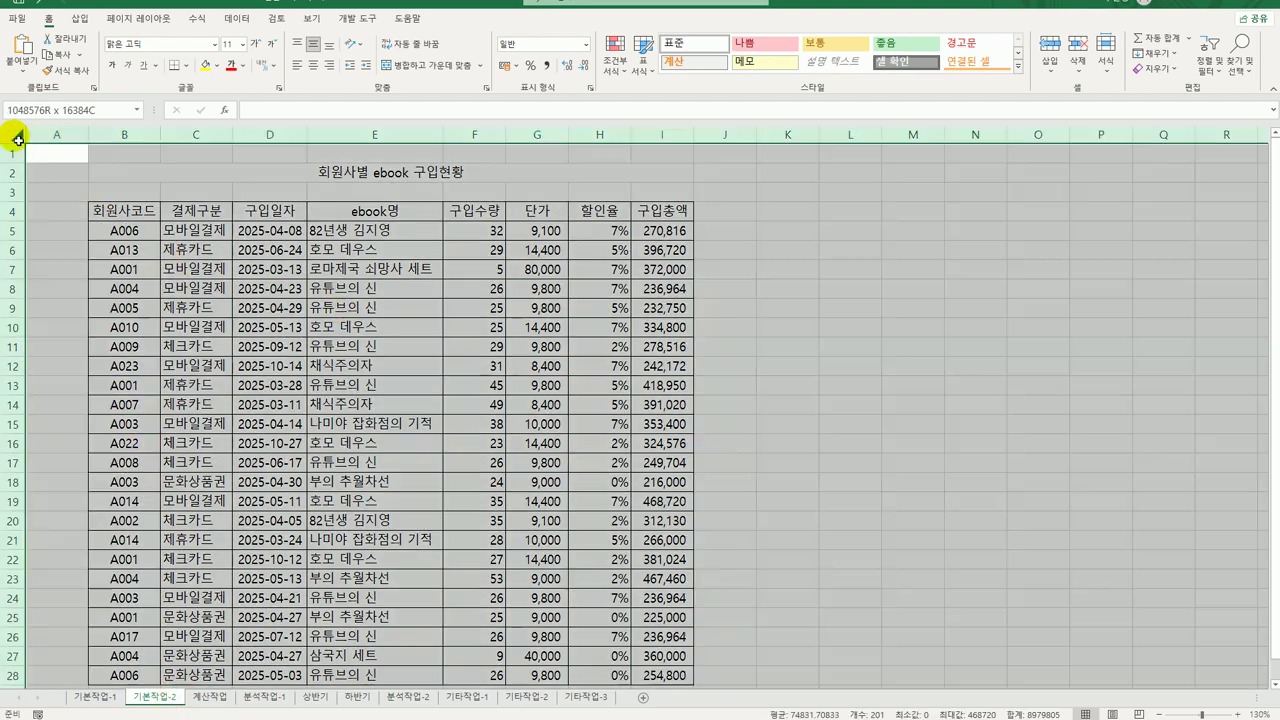
right_click(195, 170)
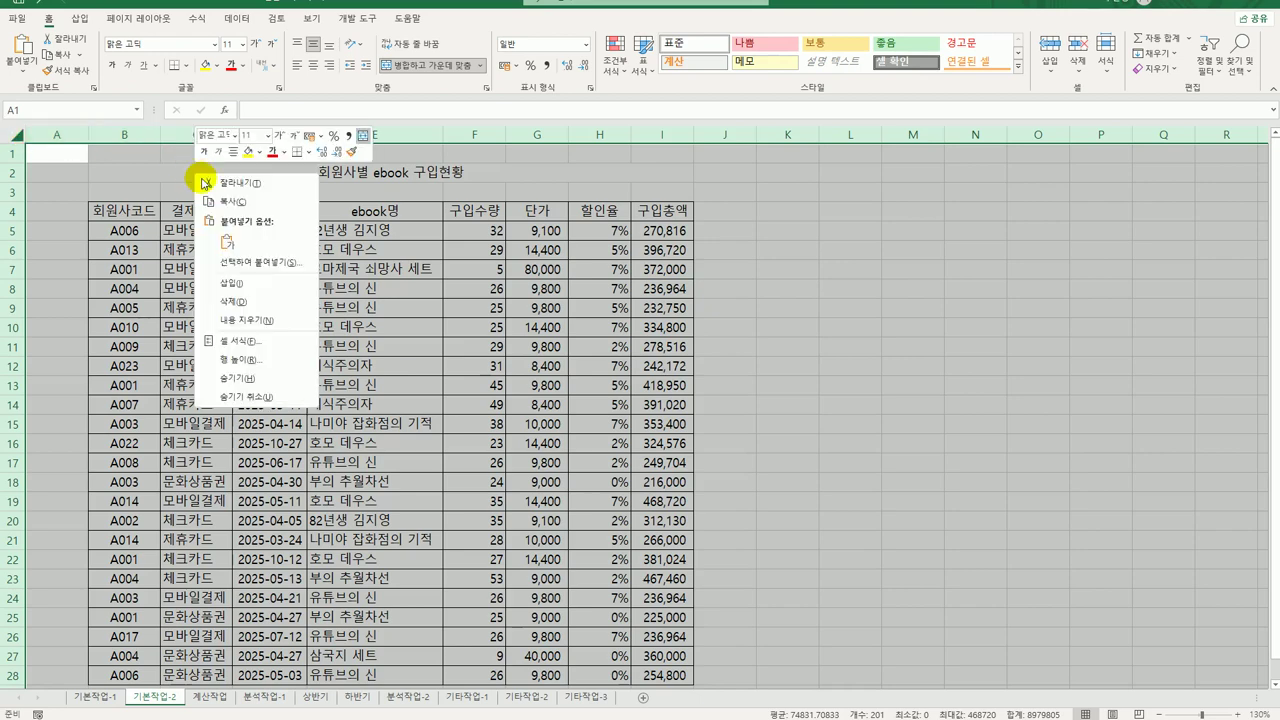
left_click(283, 341)
left_click(310, 182)
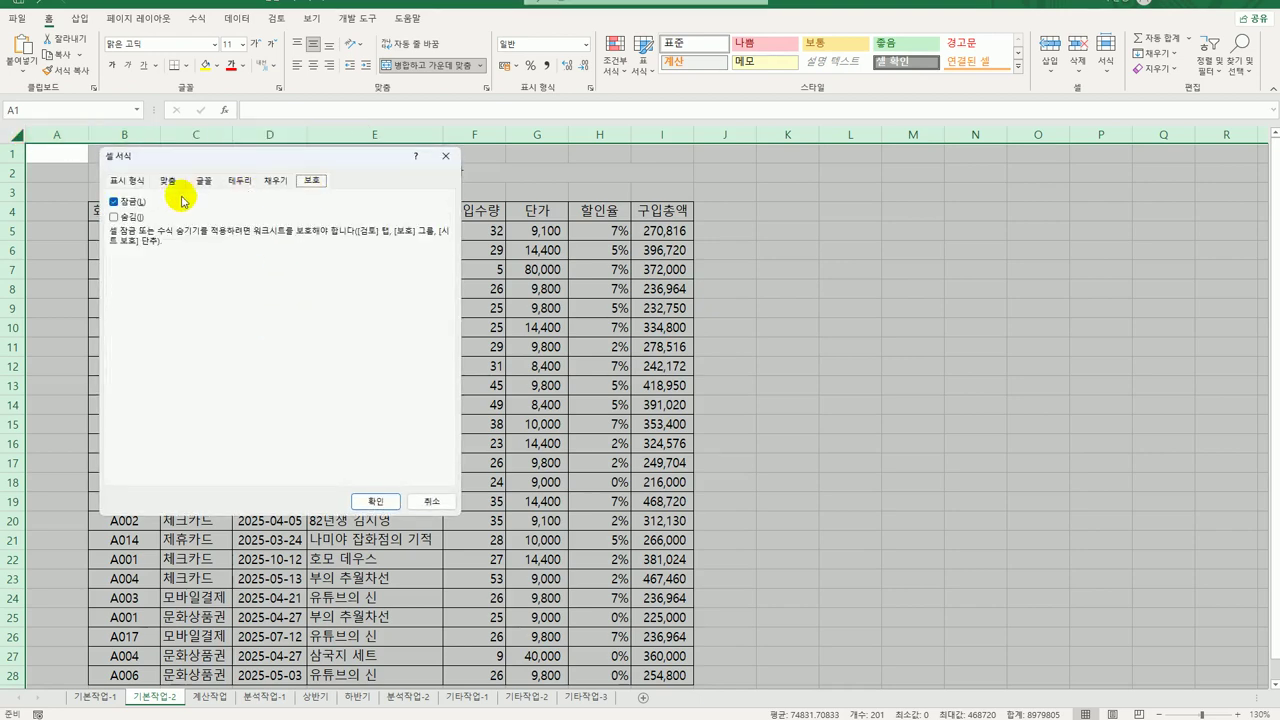
left_click(138, 205)
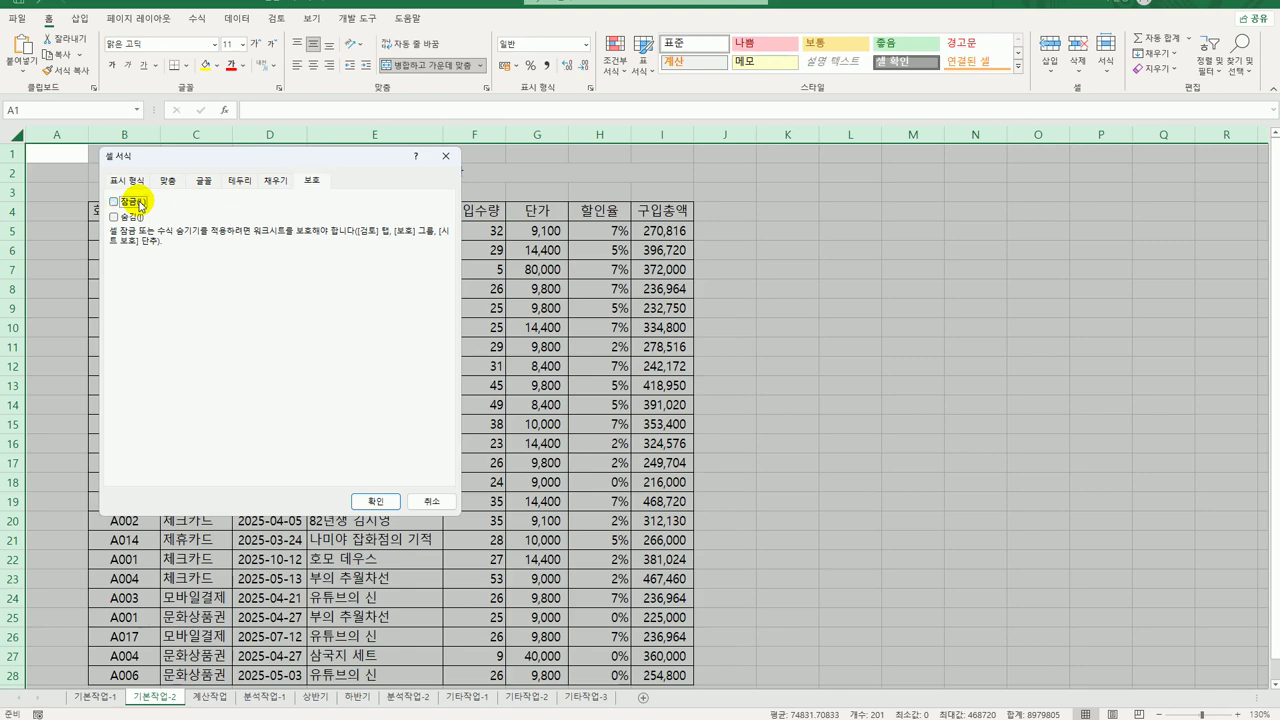
left_click(378, 505)
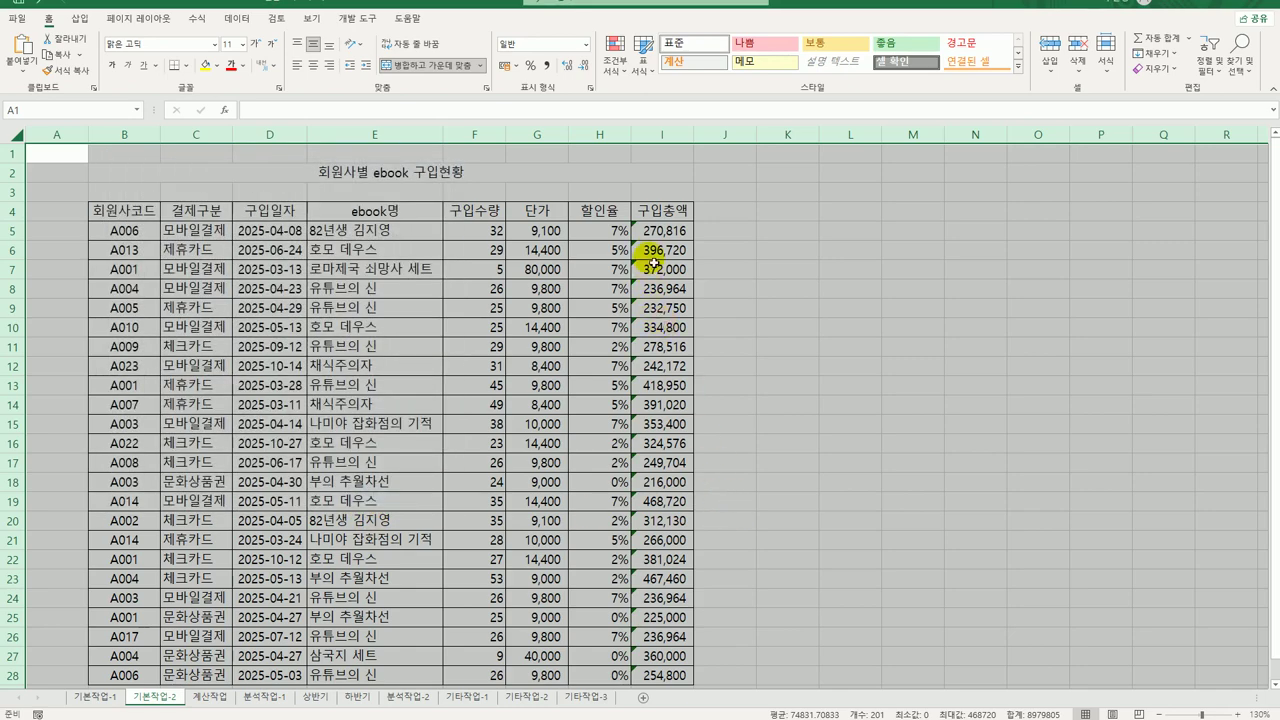
Turn on both 잠금 (locked) and 숨김 (hidden) protection for the 구입총액 formulas in I5:I28.
left_click_drag(656, 231, 658, 269)
left_click_drag(656, 326, 656, 612)
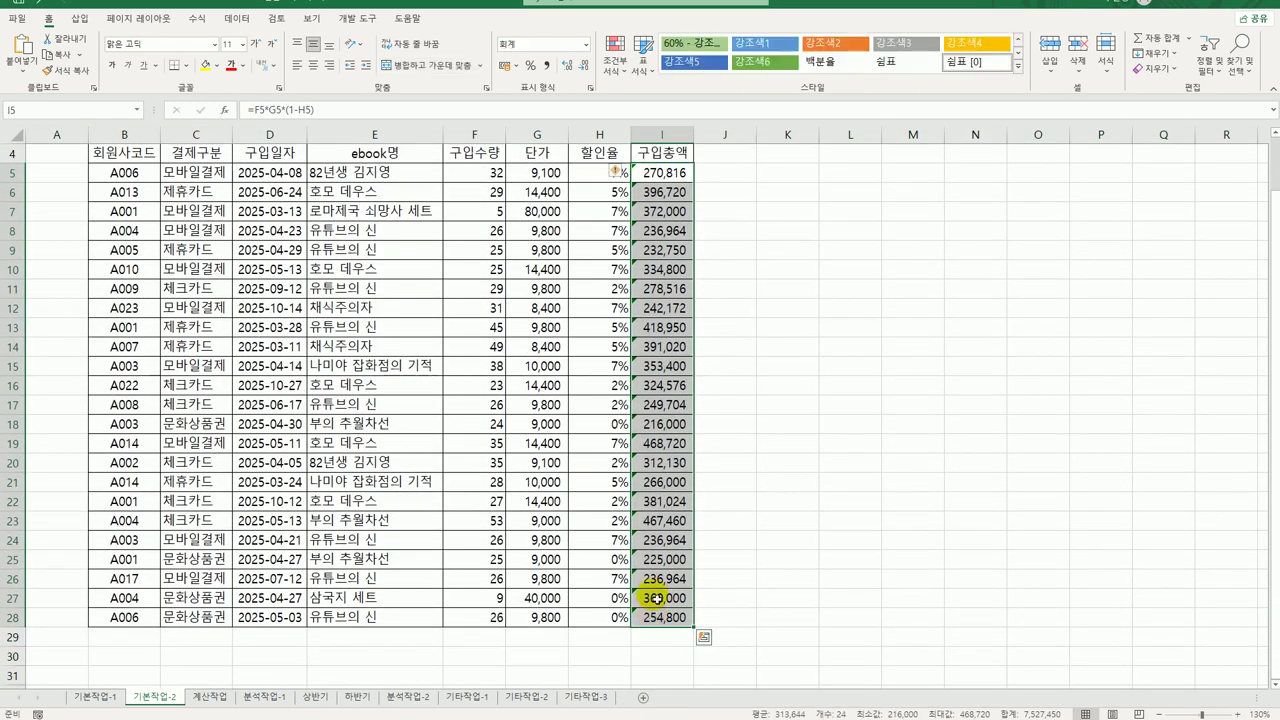
right_click(682, 198)
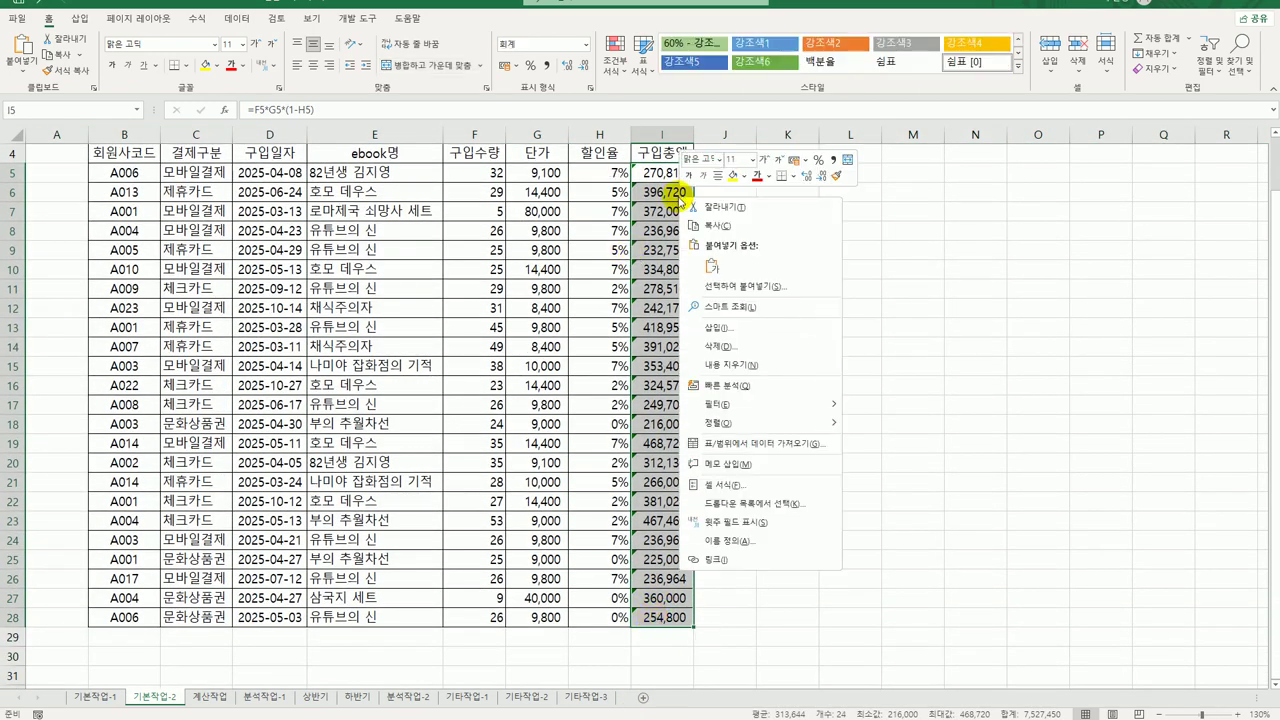
left_click(762, 484)
left_click_drag(678, 308, 871, 208)
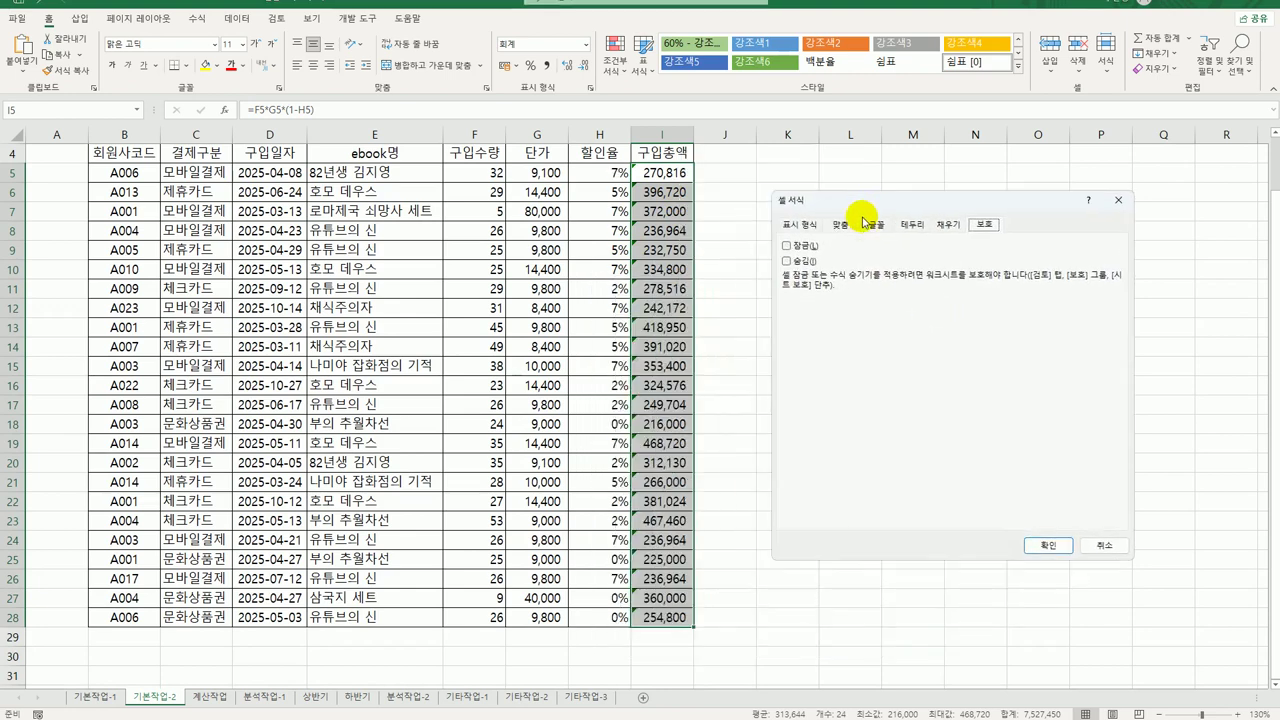
left_click(800, 247)
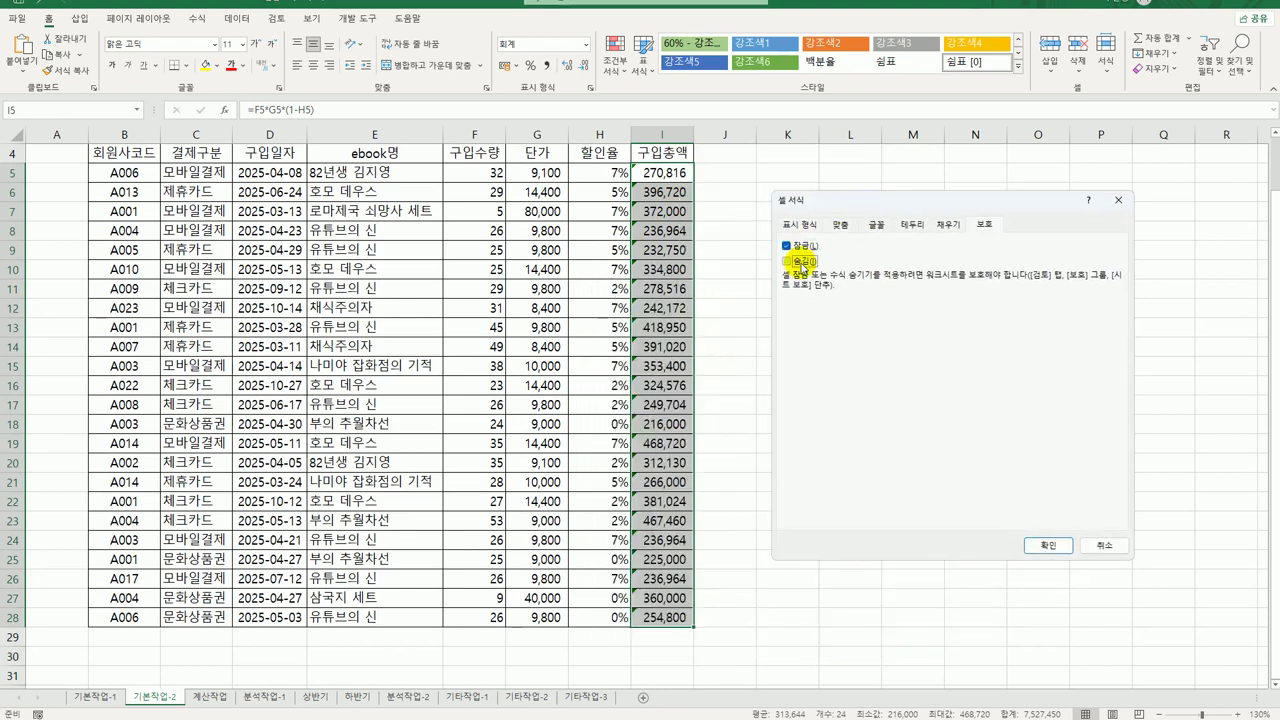
left_click(800, 261)
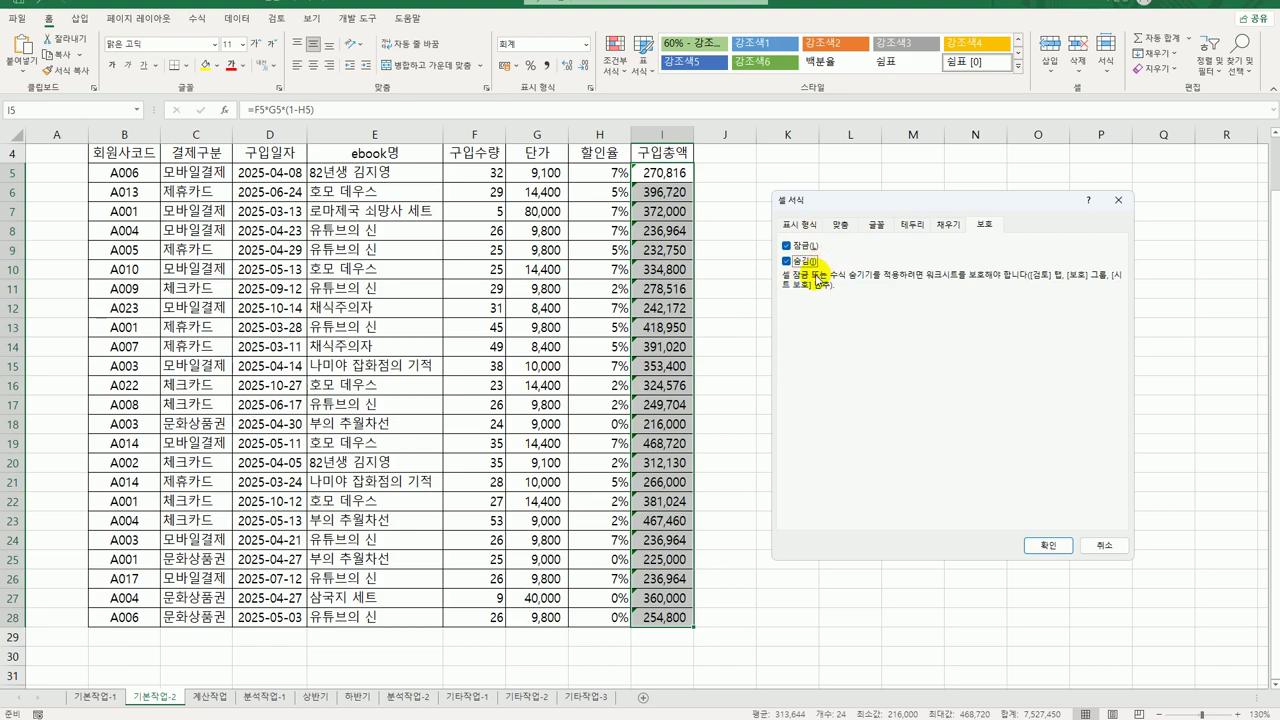
left_click(1049, 552)
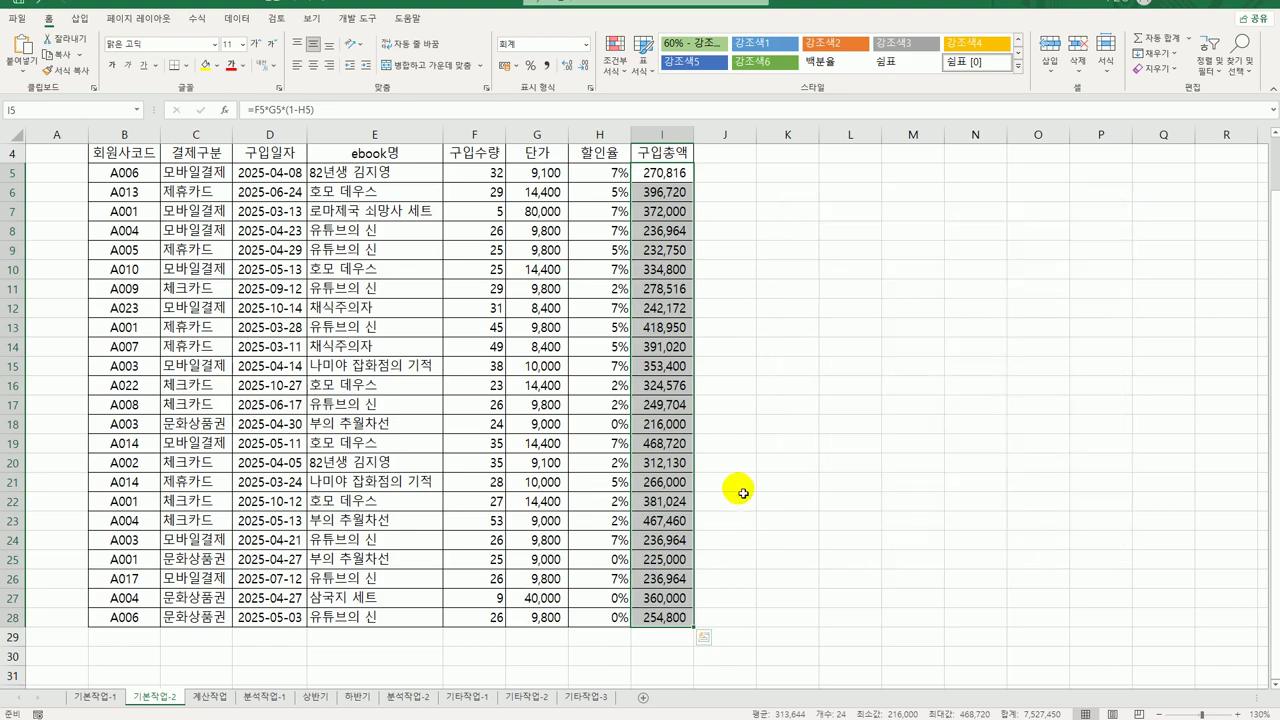
left_click(645, 213)
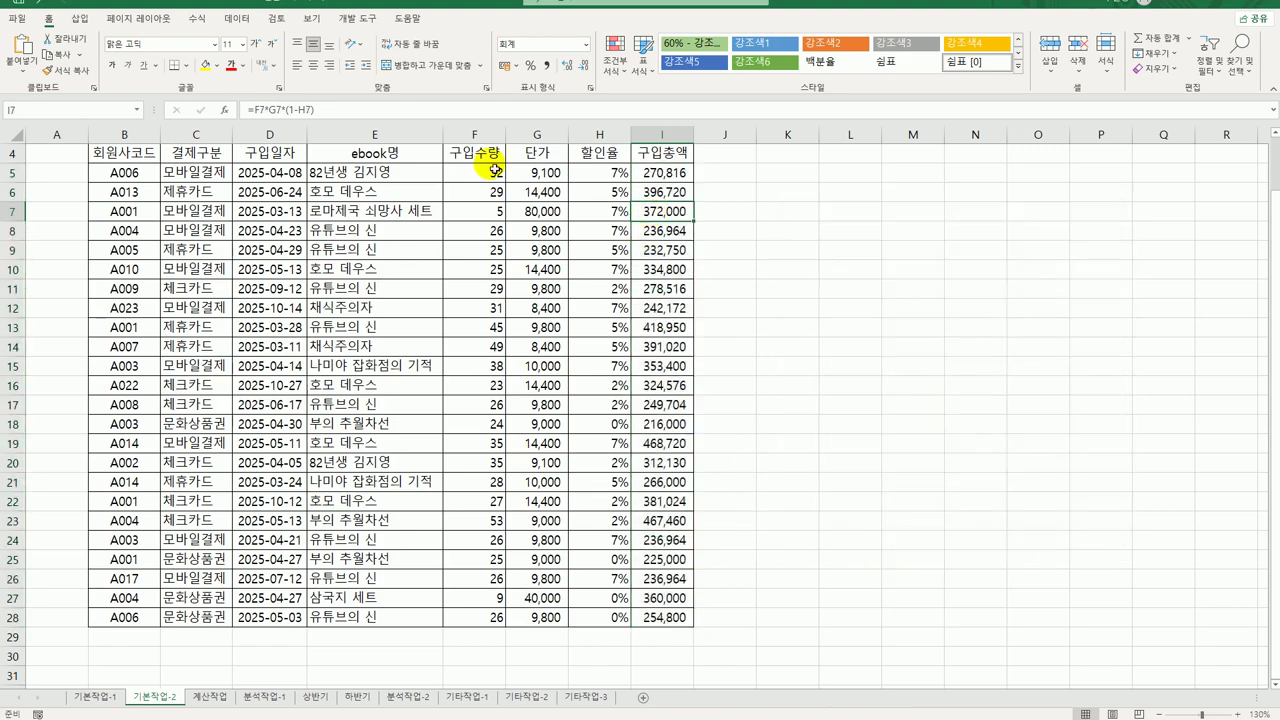
Protect the 기본작업-2 sheet without a password, allowing selection of both locked and unlocked cells.
left_click(278, 20)
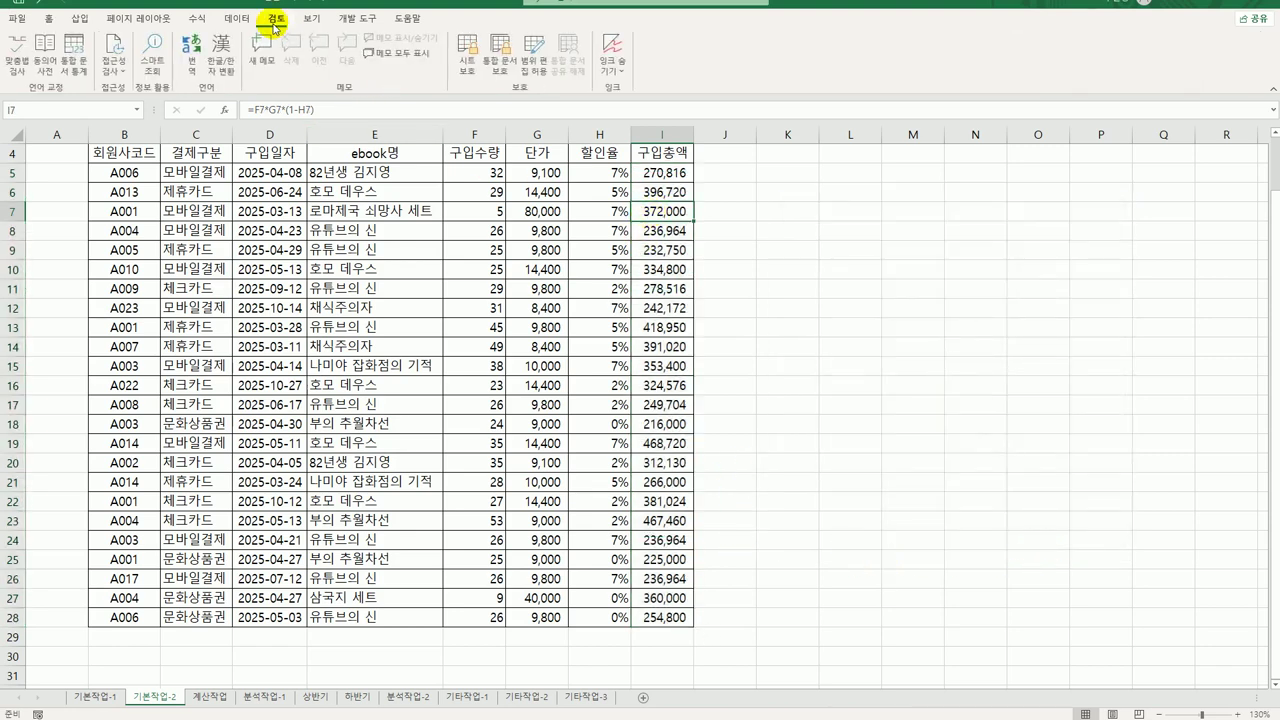
left_click(468, 66)
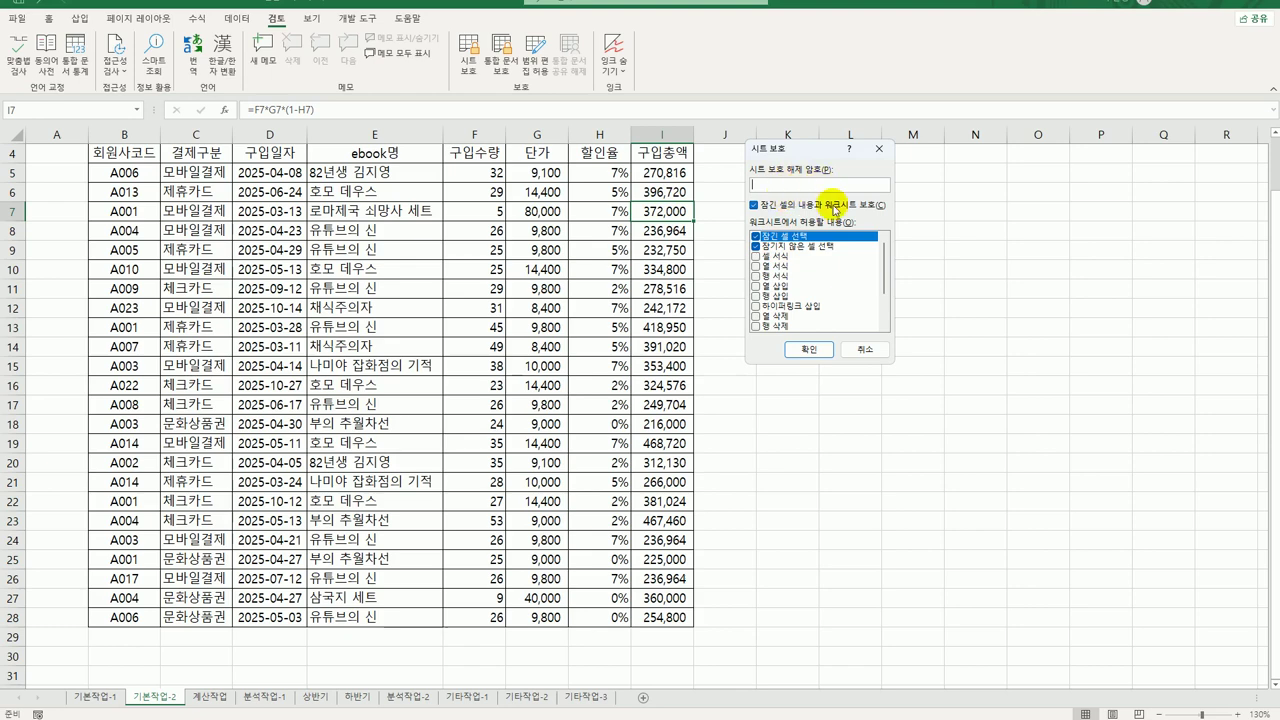
left_click(808, 348)
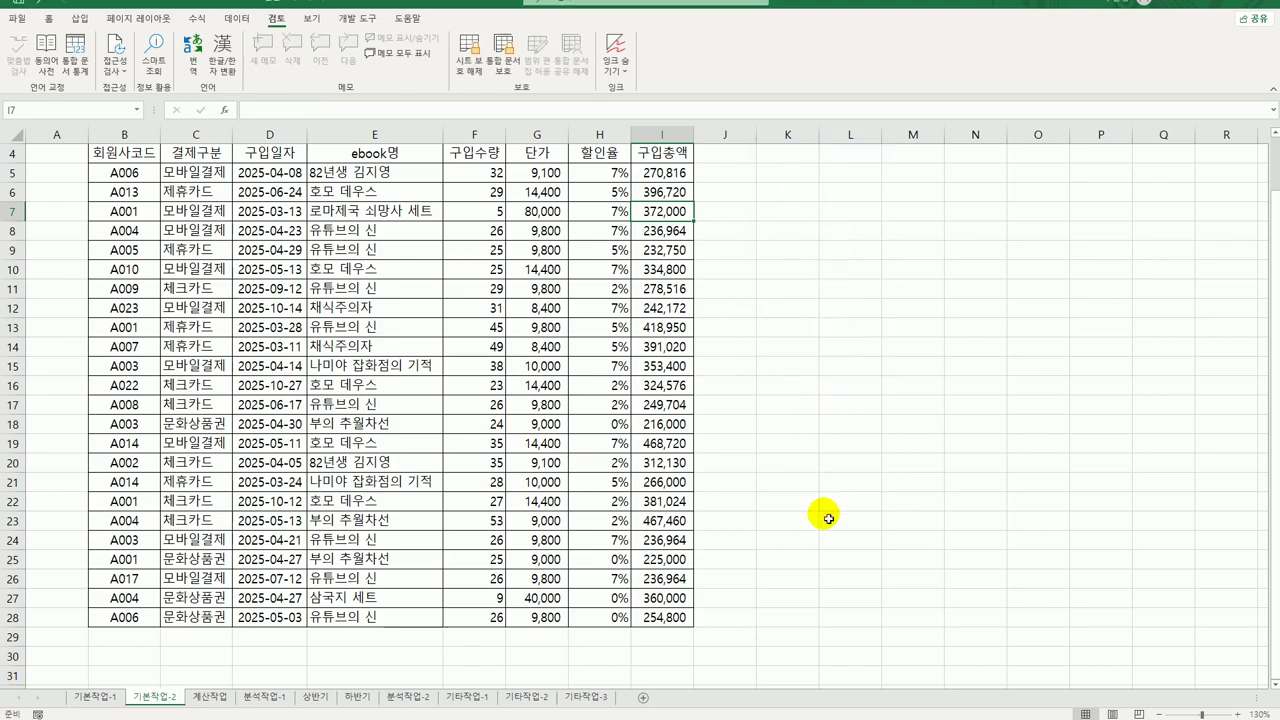
Show the 기본작업-2 sheet in page break preview at 100% zoom.
scroll(829, 518, "up", 1)
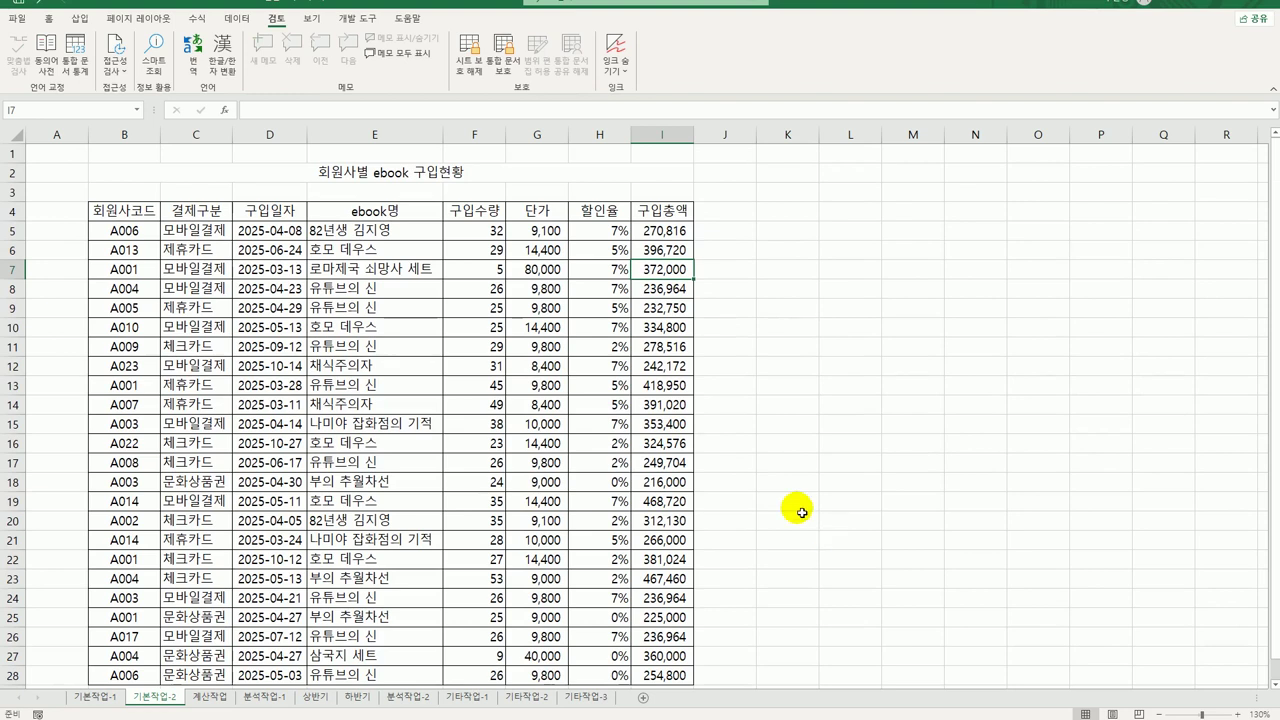
left_click(316, 22)
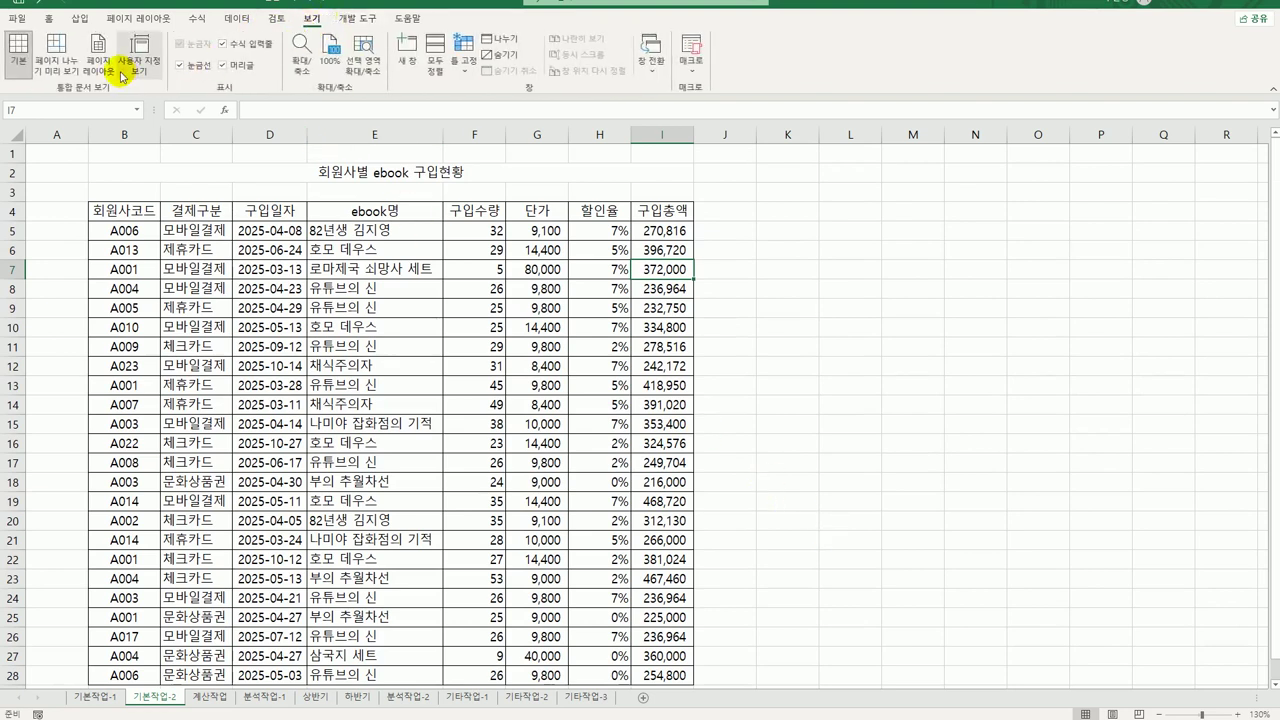
left_click(56, 57)
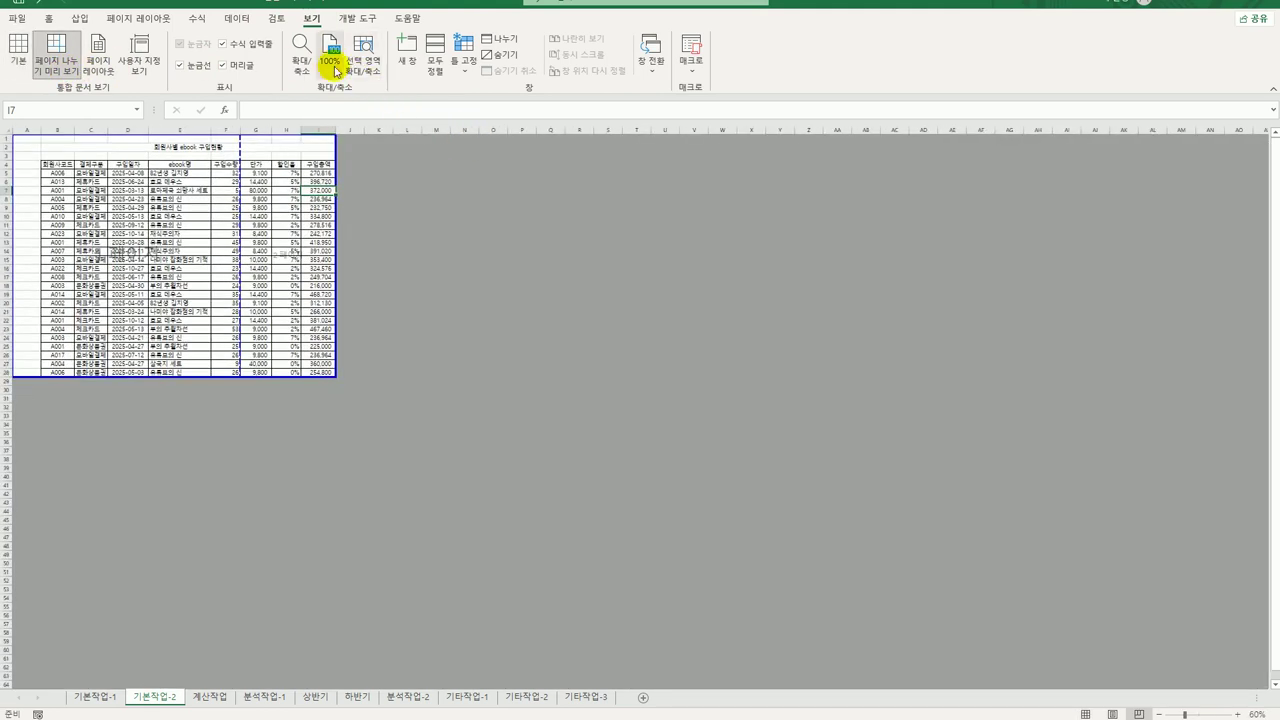
left_click(330, 60)
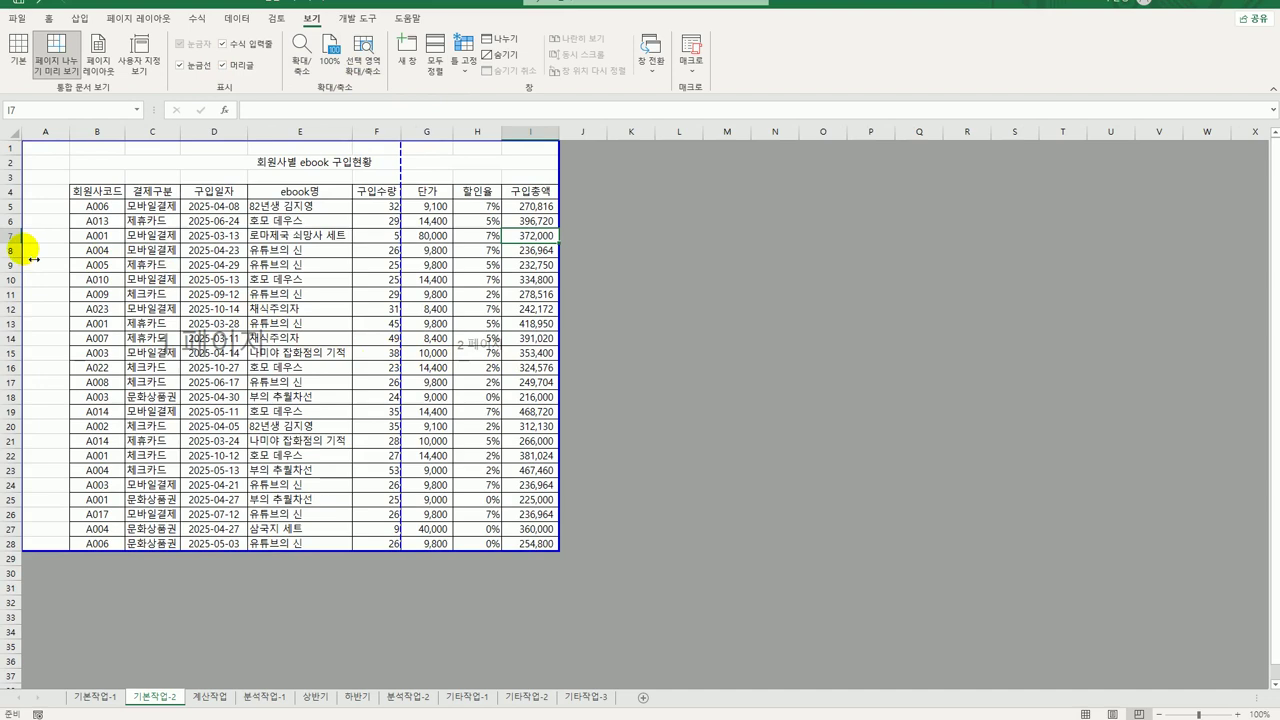
Limit the print area to B2:I28 and remove the vertical page break so everything prints on one page.
left_click_drag(24, 248, 62, 254)
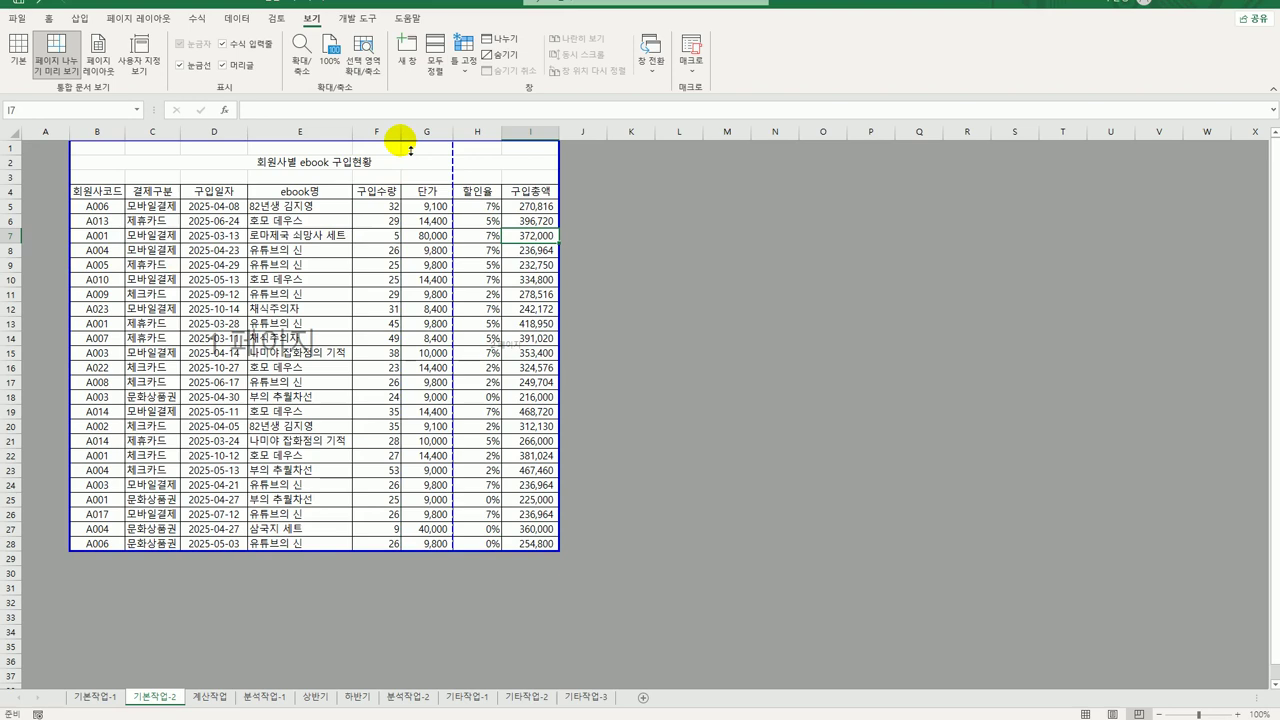
left_click_drag(410, 148, 406, 162)
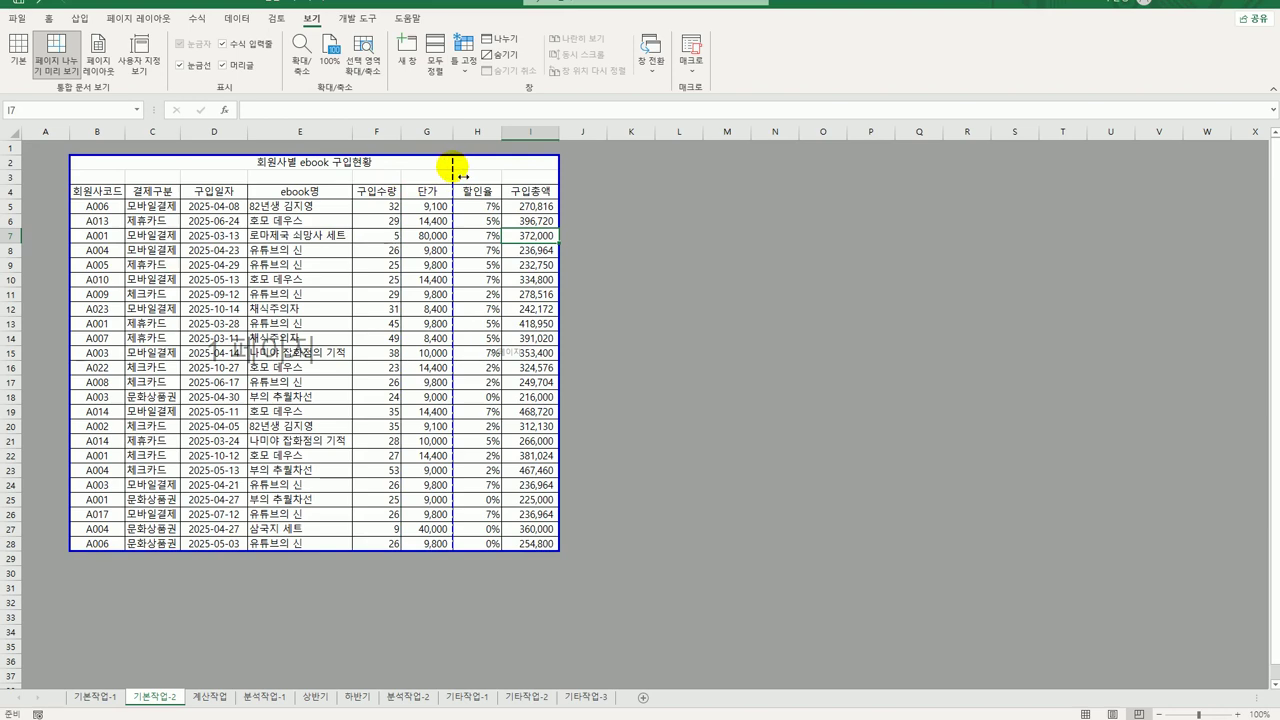
left_click_drag(462, 176, 591, 179)
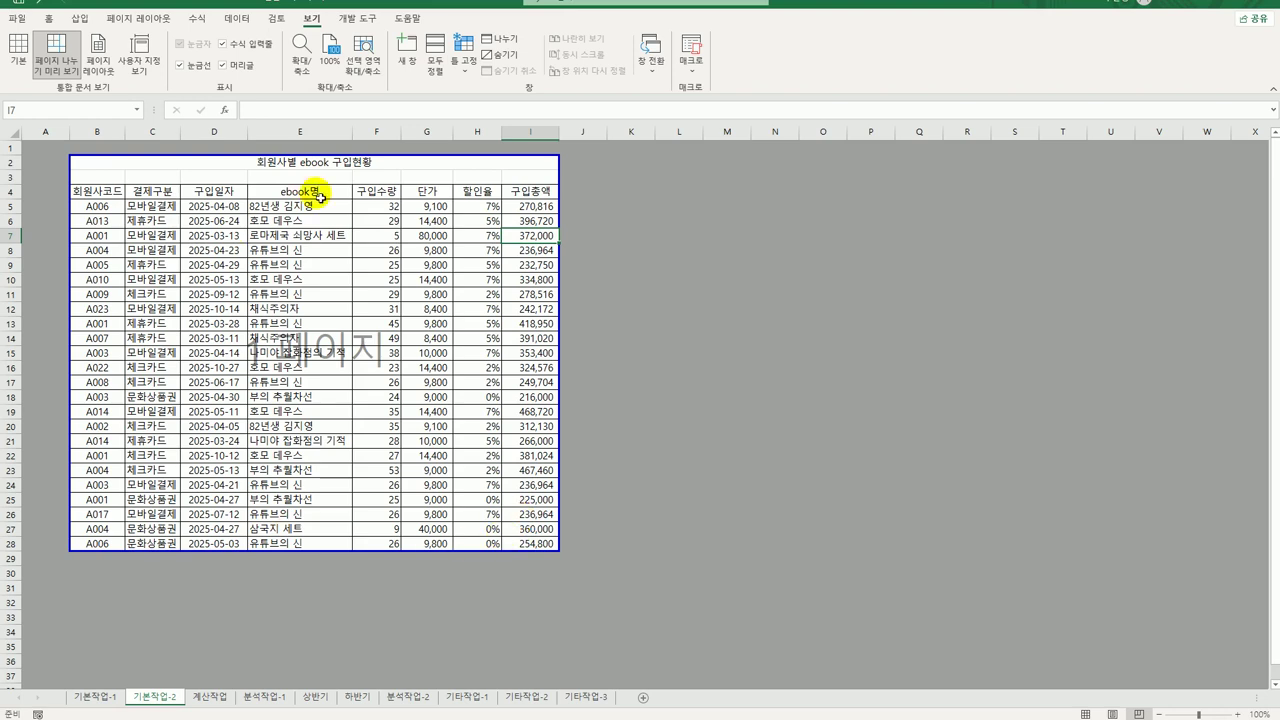
left_click(686, 516)
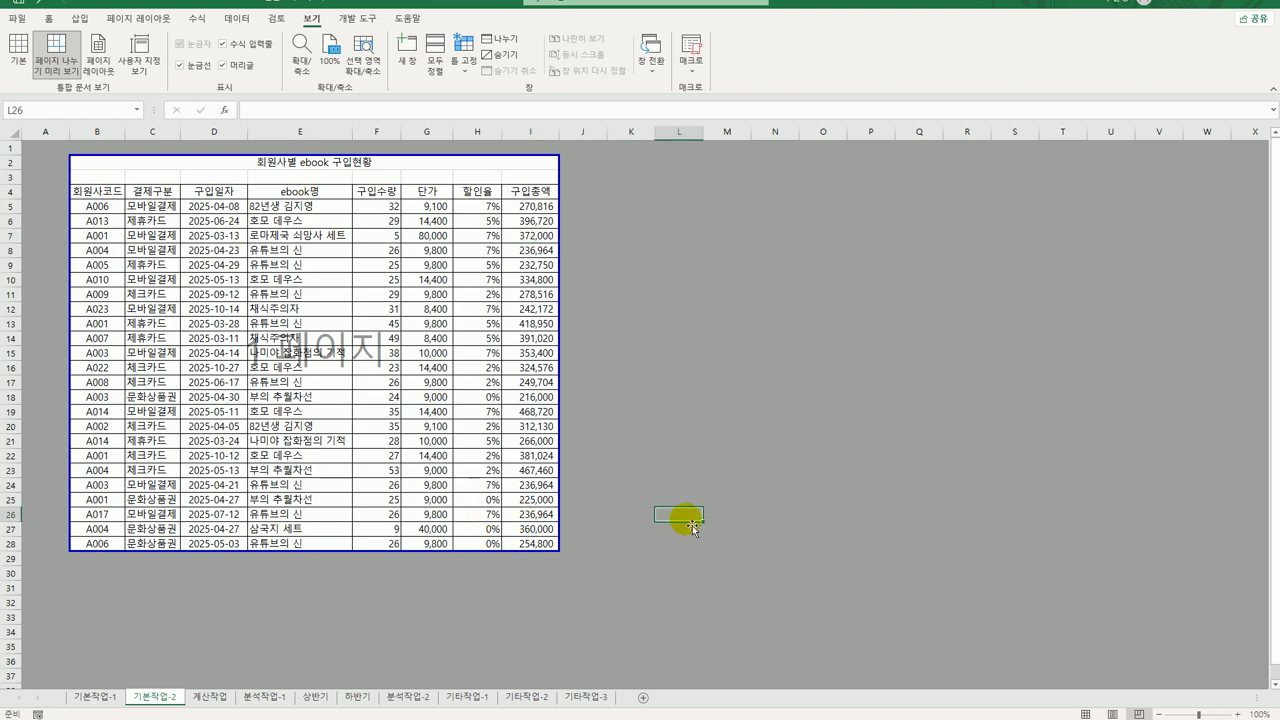
Go to the 계산작업 sheet and examine the 감상시간(분) values and the empty 환산 column of 표1.
left_click(208, 697)
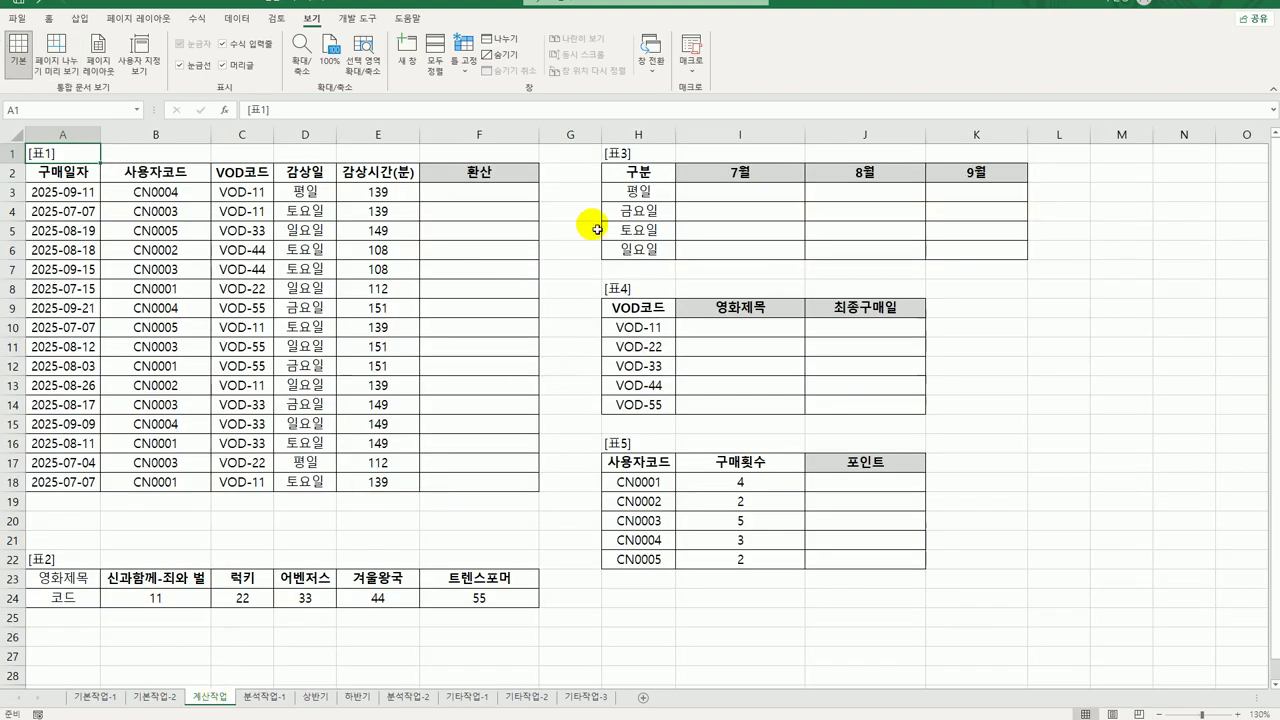
left_click(517, 191)
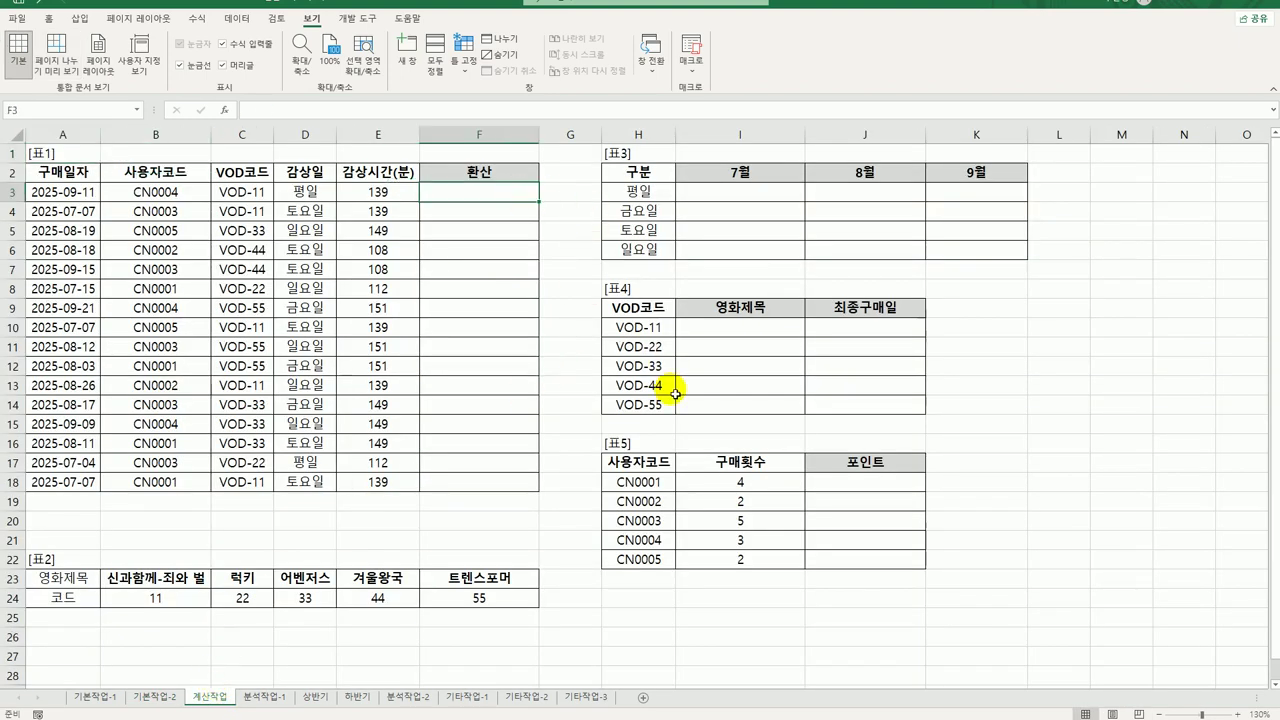
left_click_drag(378, 191, 392, 484)
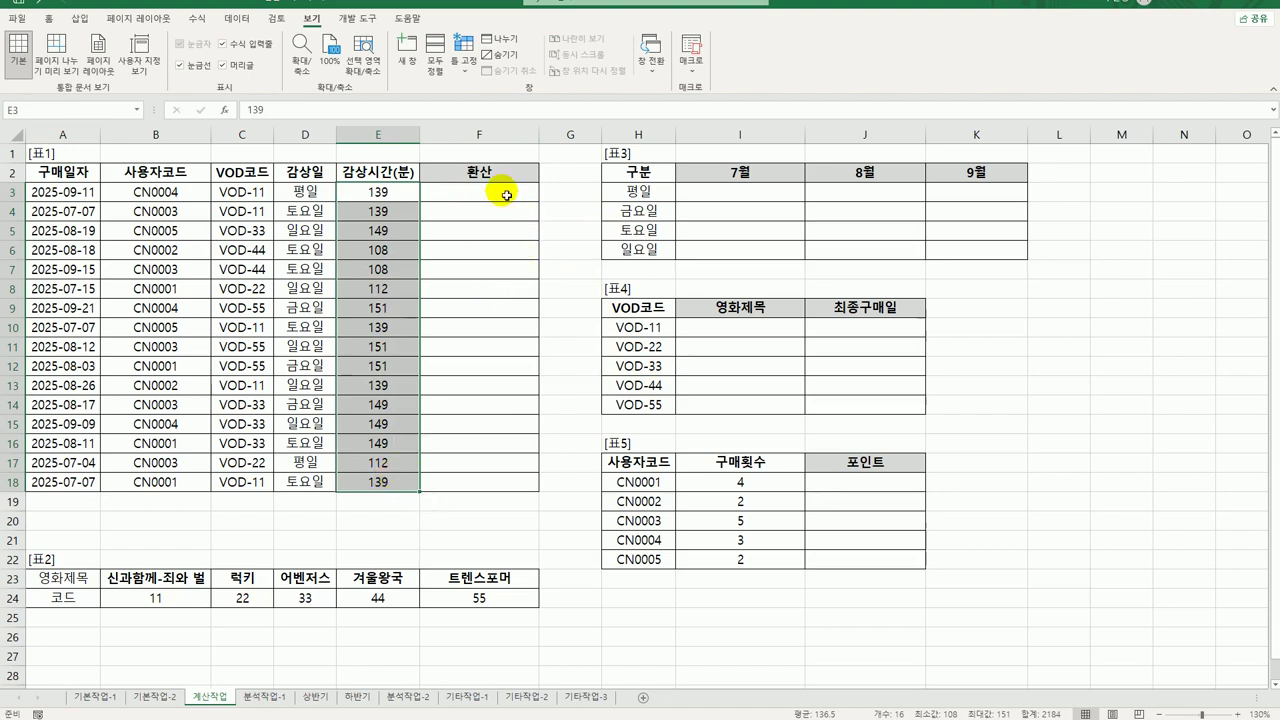
left_click_drag(503, 191, 494, 491)
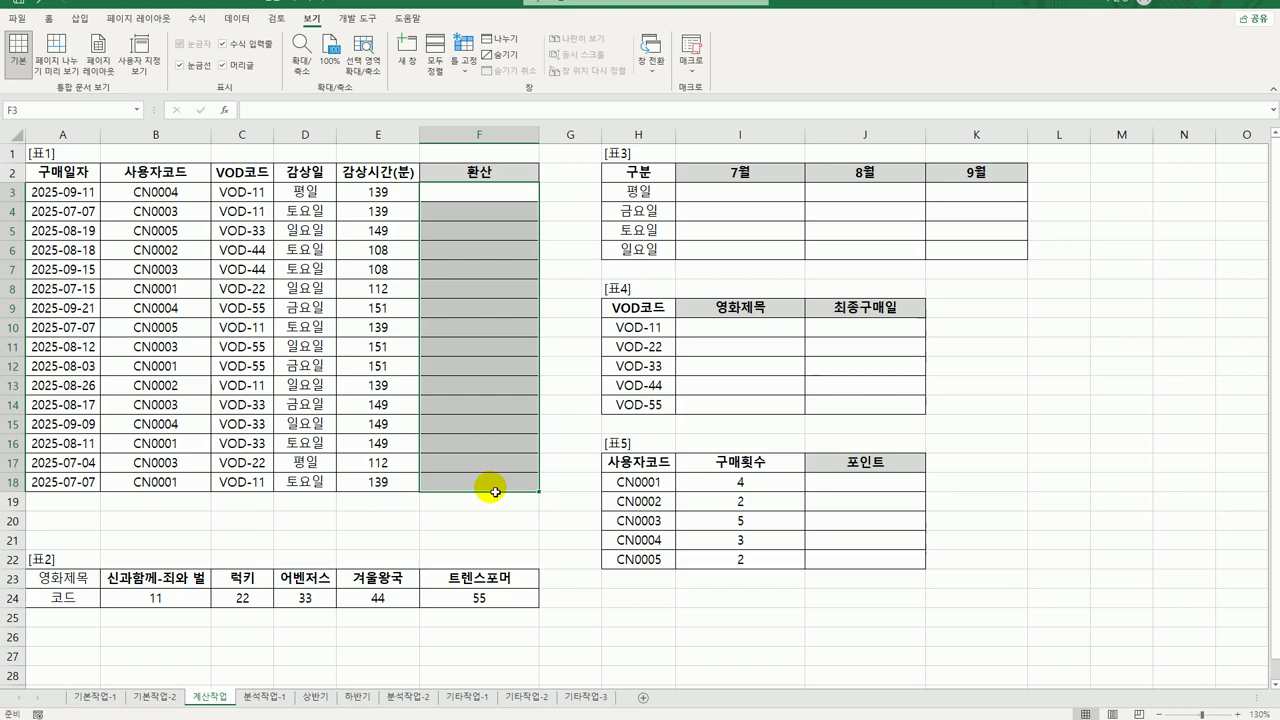
left_click(362, 194)
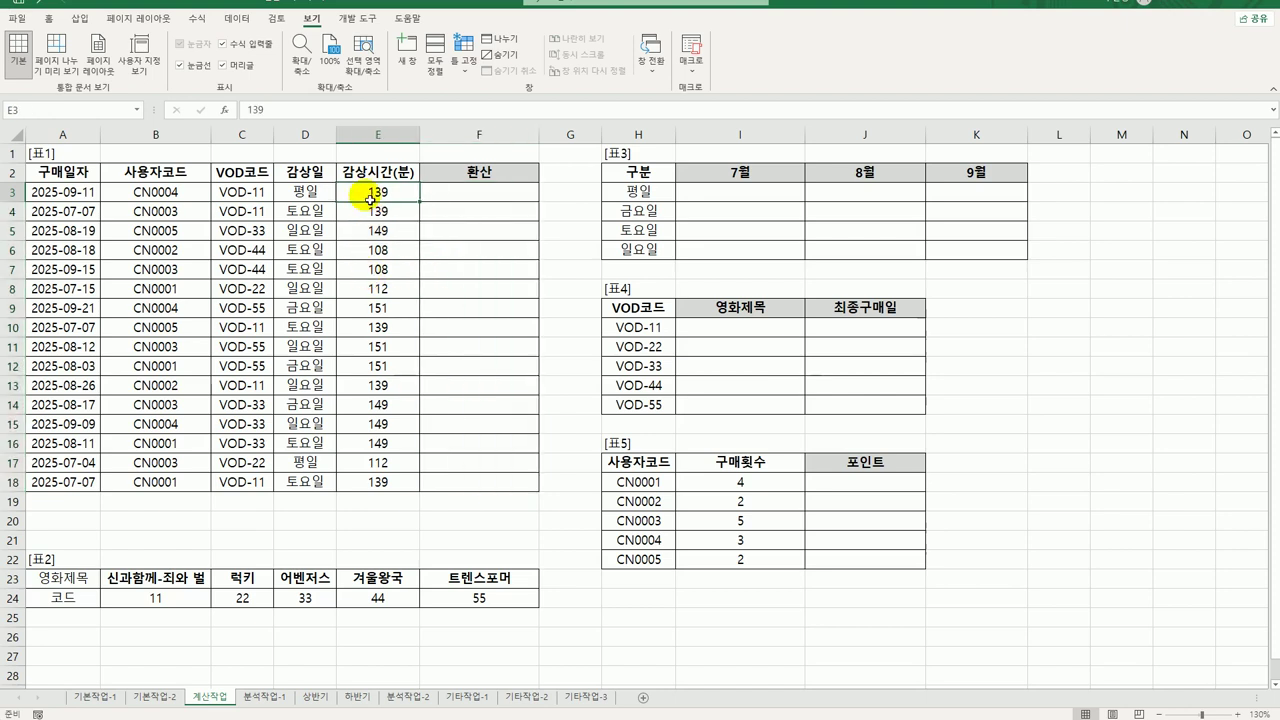
left_click(514, 195)
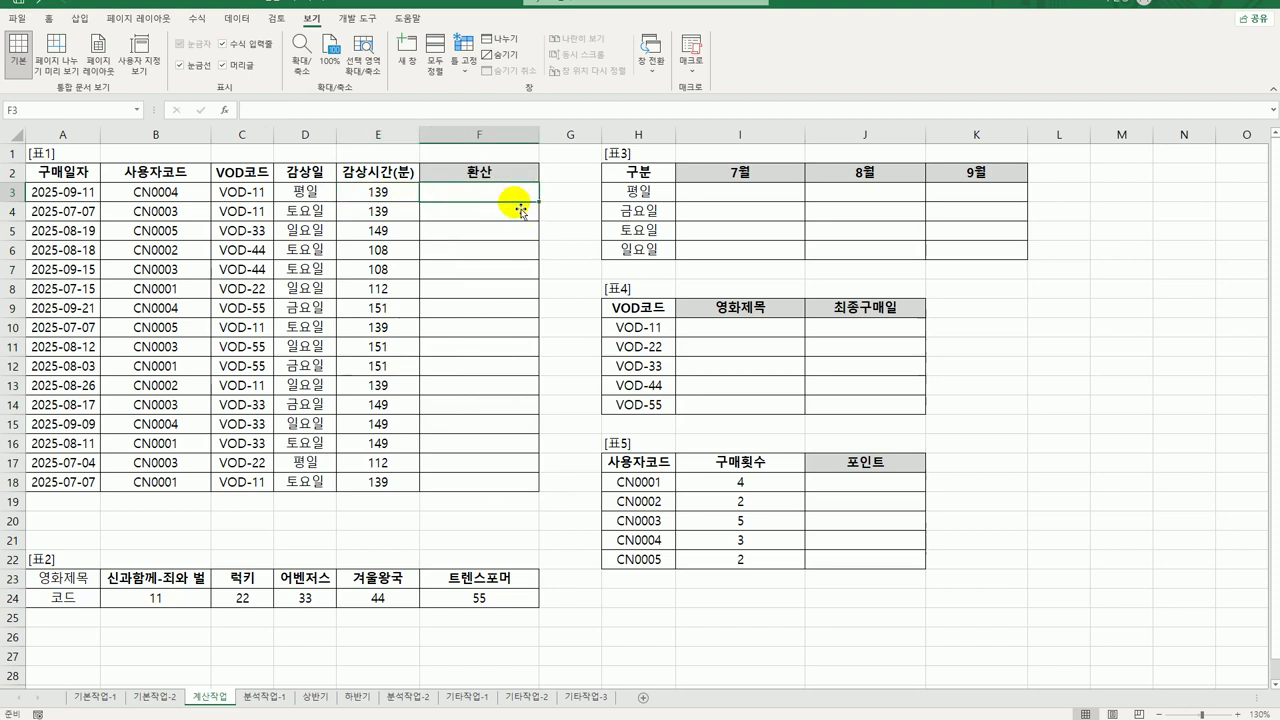
left_click(372, 193)
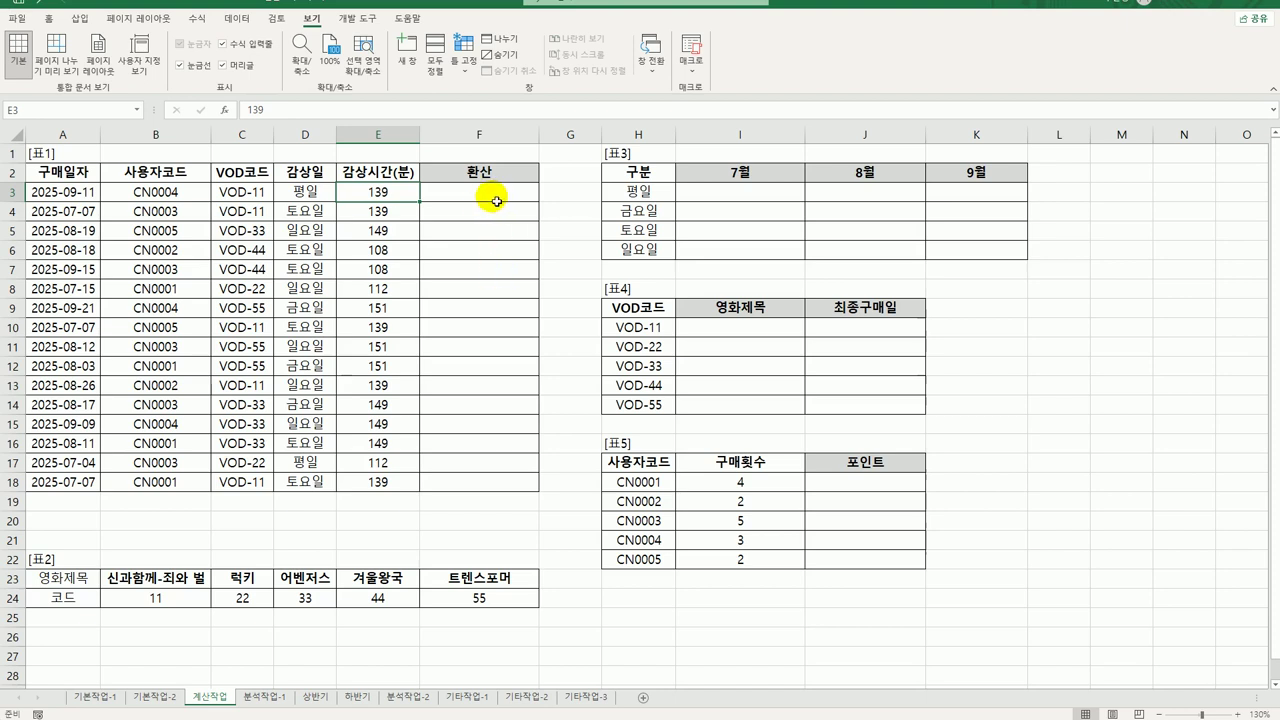
left_click_drag(394, 195, 397, 480)
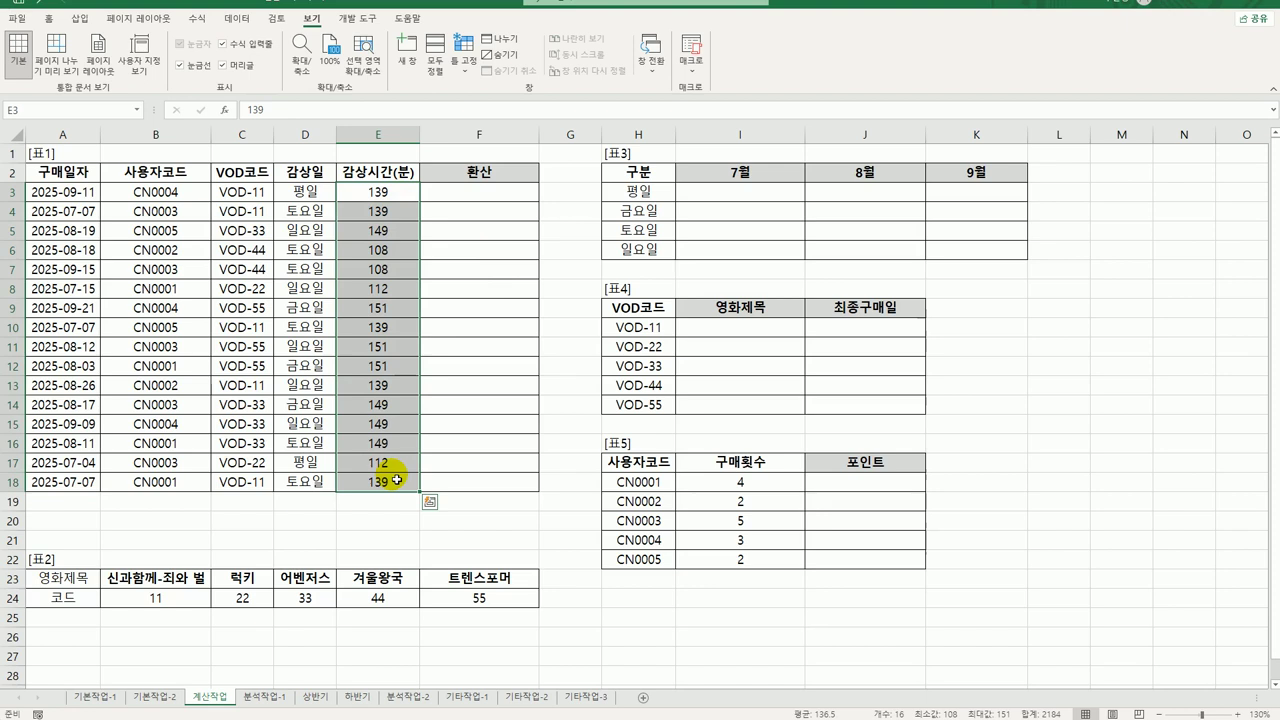
Enter =E3/60 in F3 to convert the viewing minutes to hours, and fill it down to F18.
left_click(495, 193)
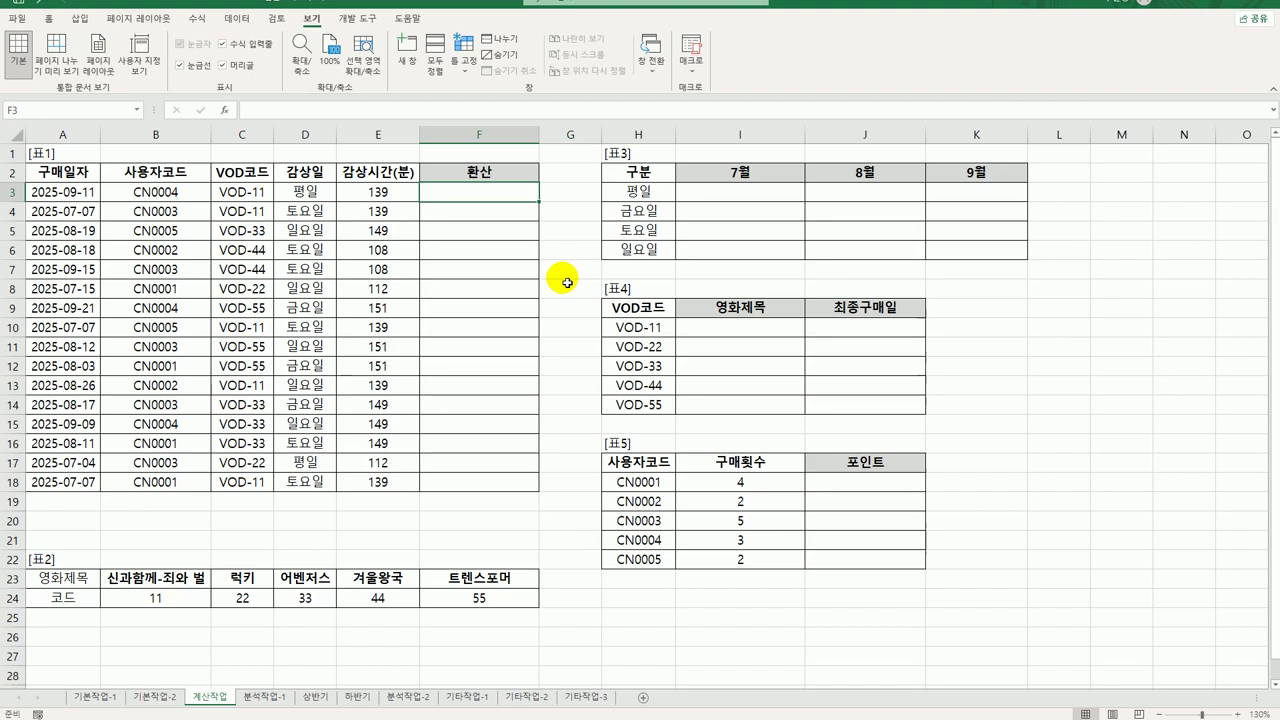
type("=")
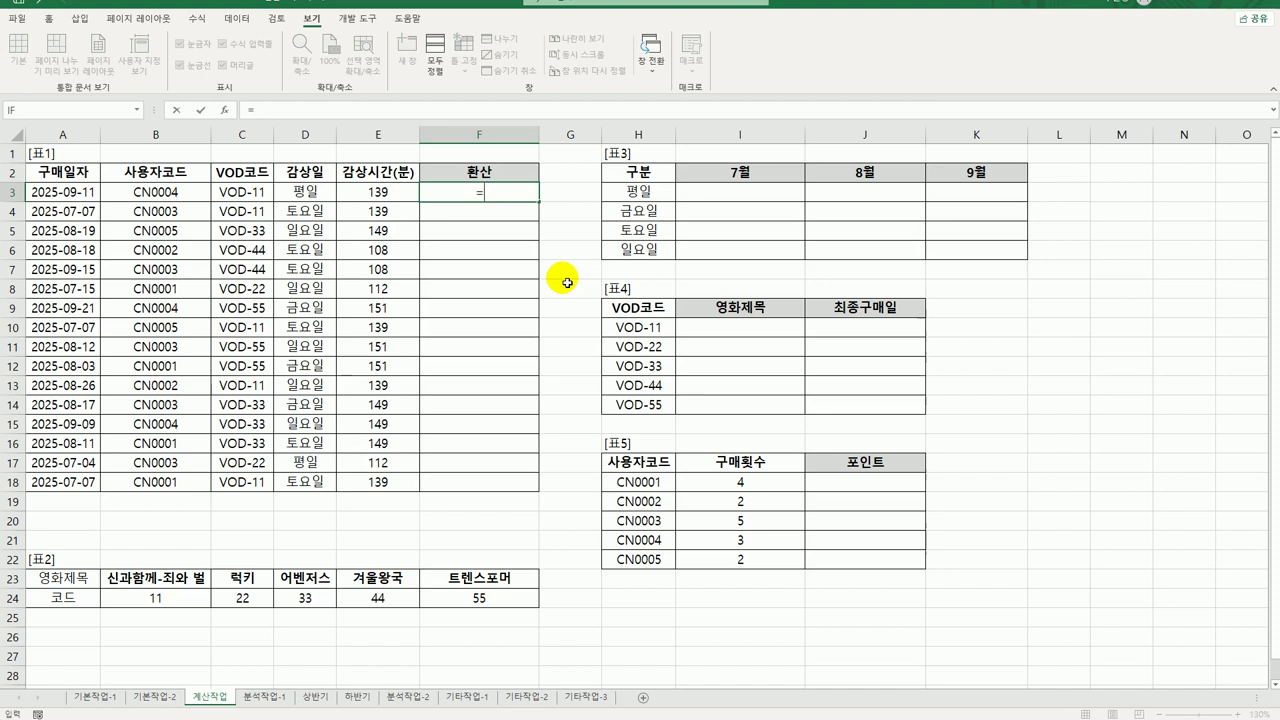
key("Left")
type("/6")
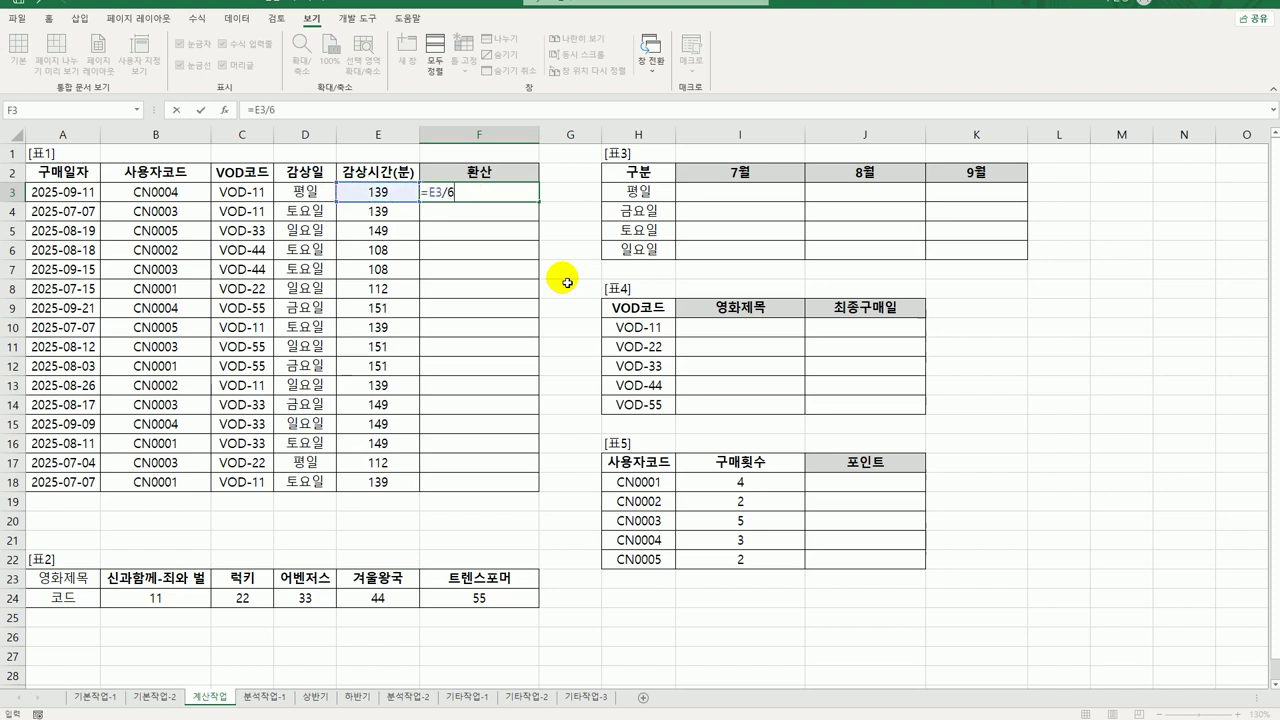
type("0")
key("Return")
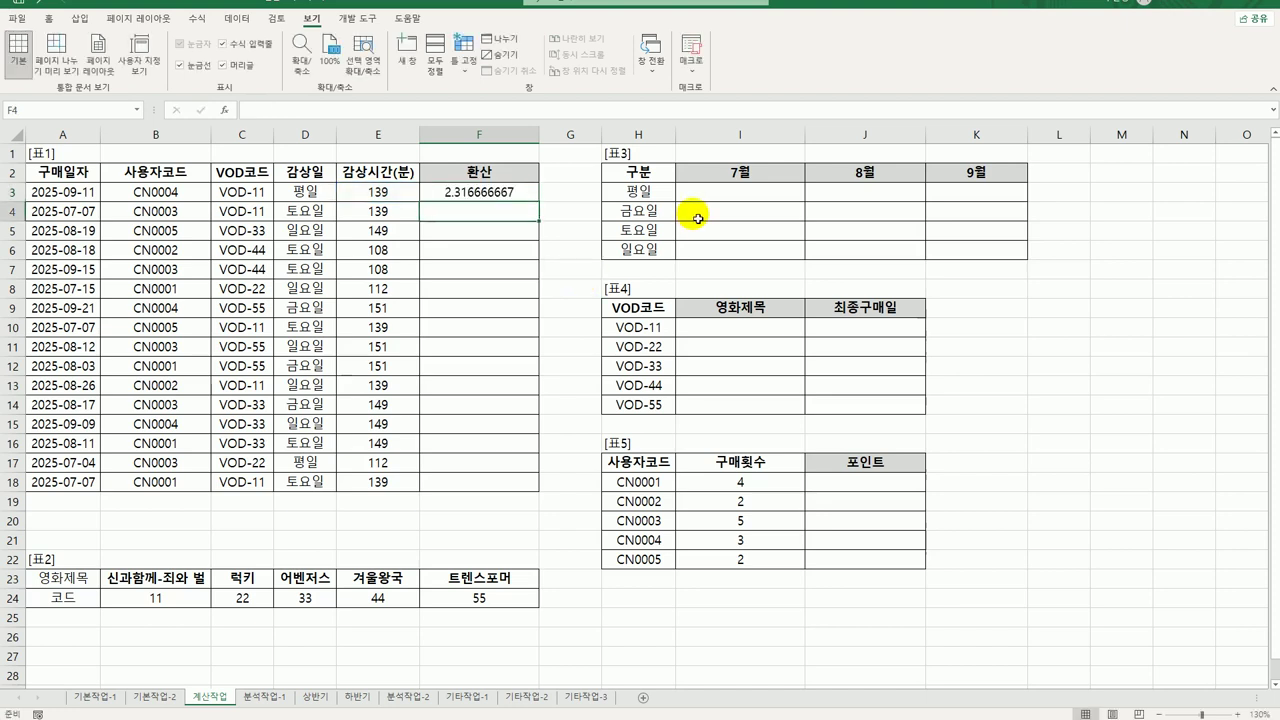
left_click(484, 194)
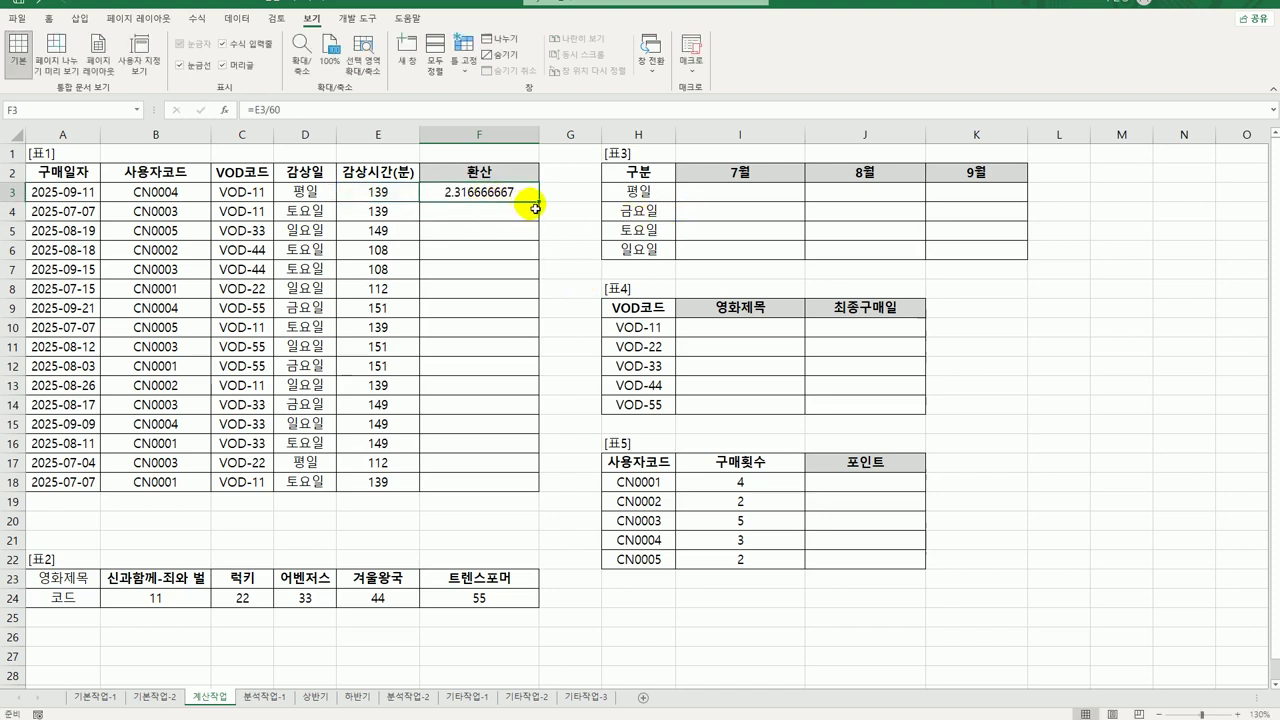
left_click_drag(543, 207, 537, 492)
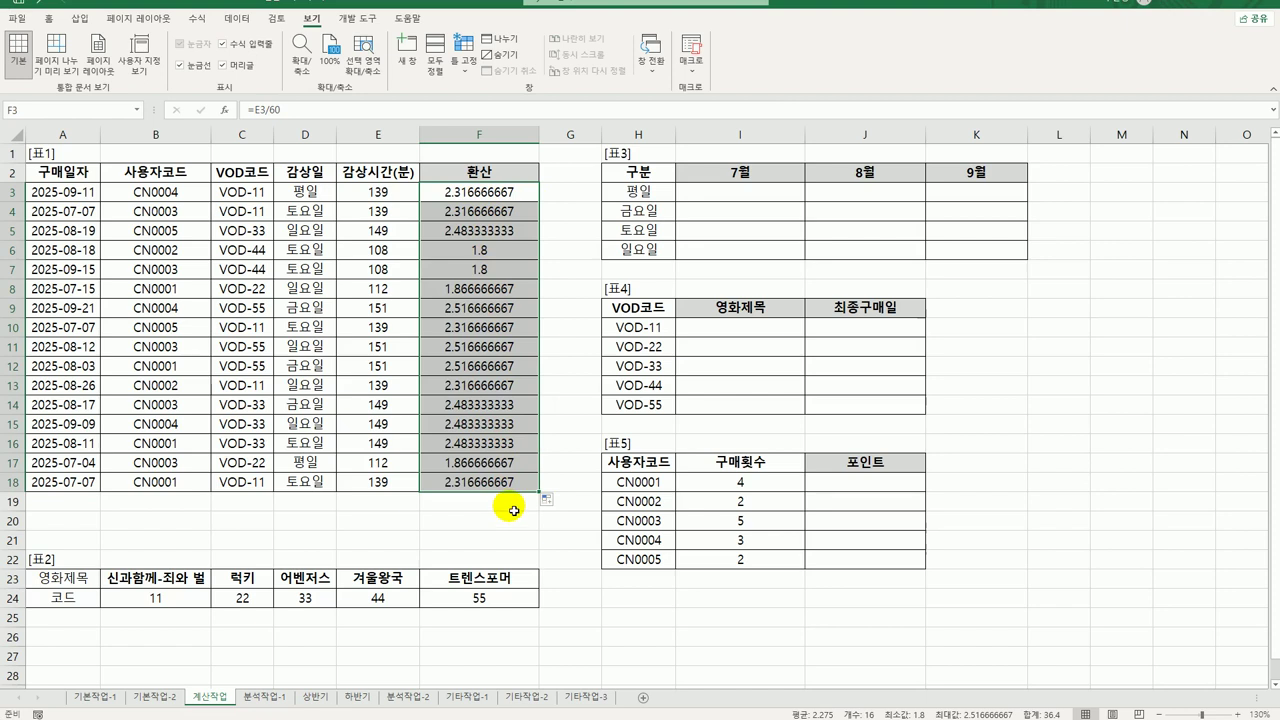
Wrap the F3 formula in ROUND with 0 decimals, =ROUND(E3/60,0), and fill it down to F18.
double_click(452, 194)
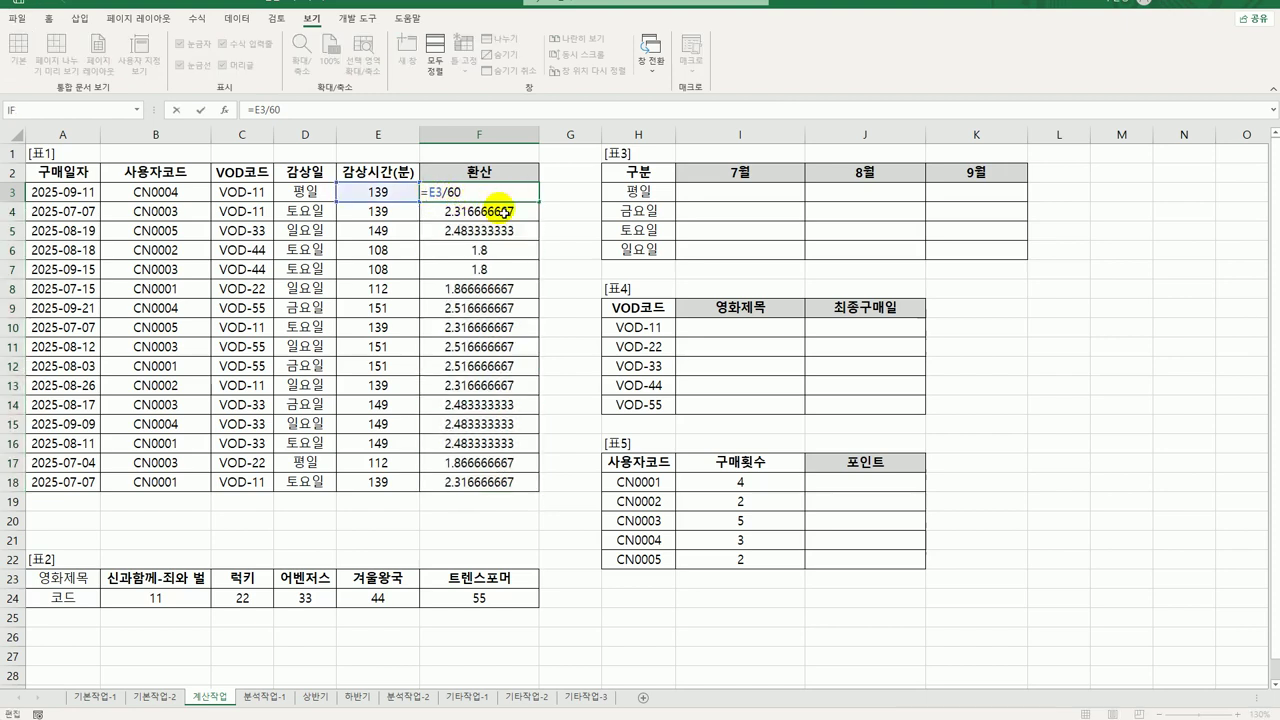
type("roun")
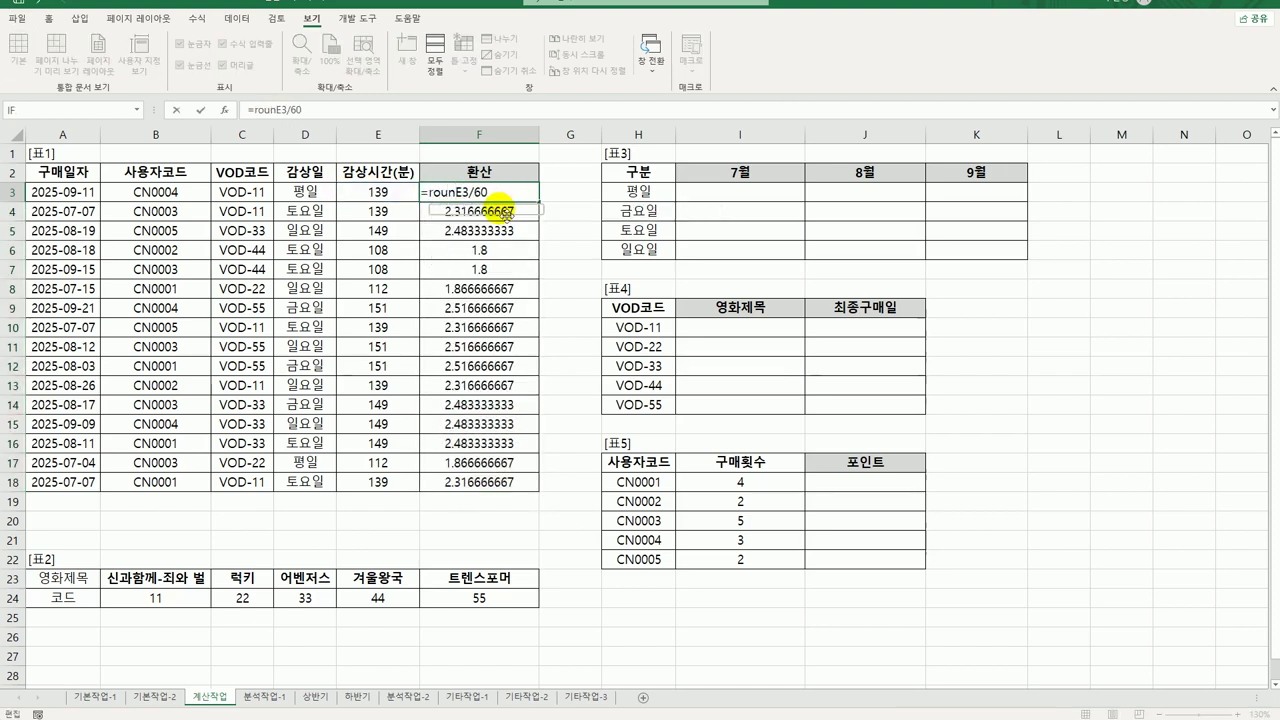
key("Tab")
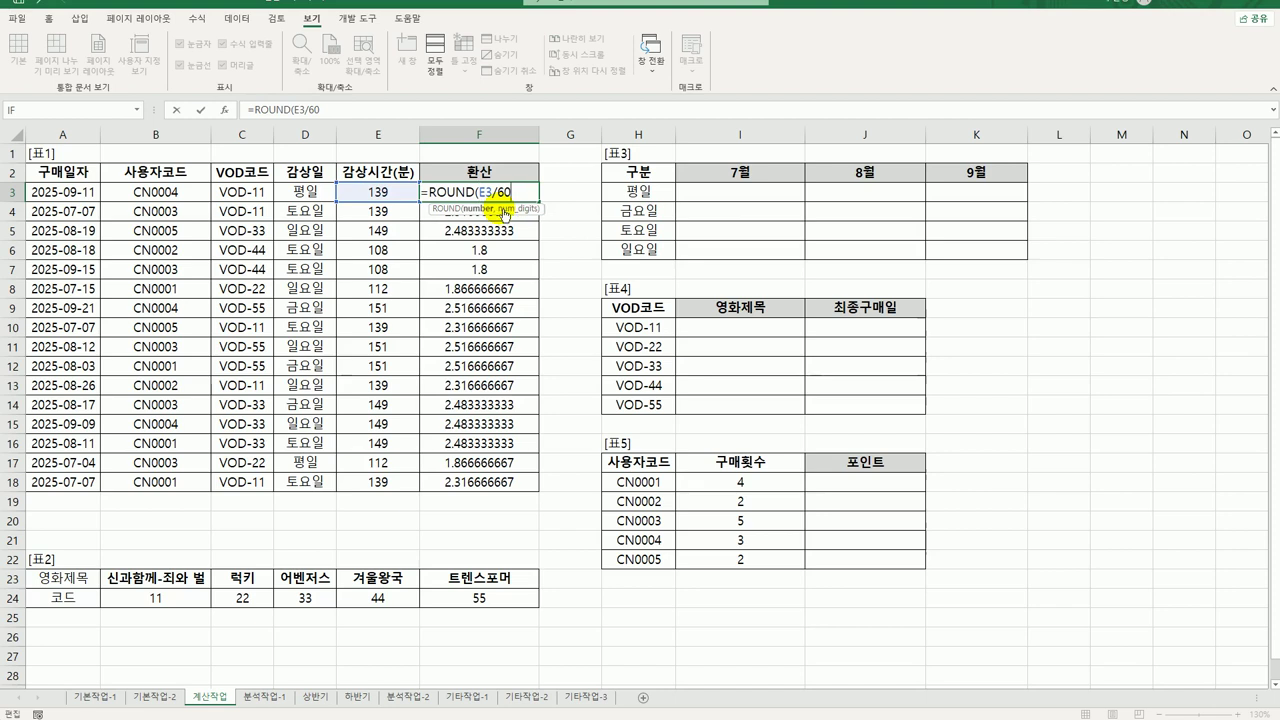
type(",0")
type(")")
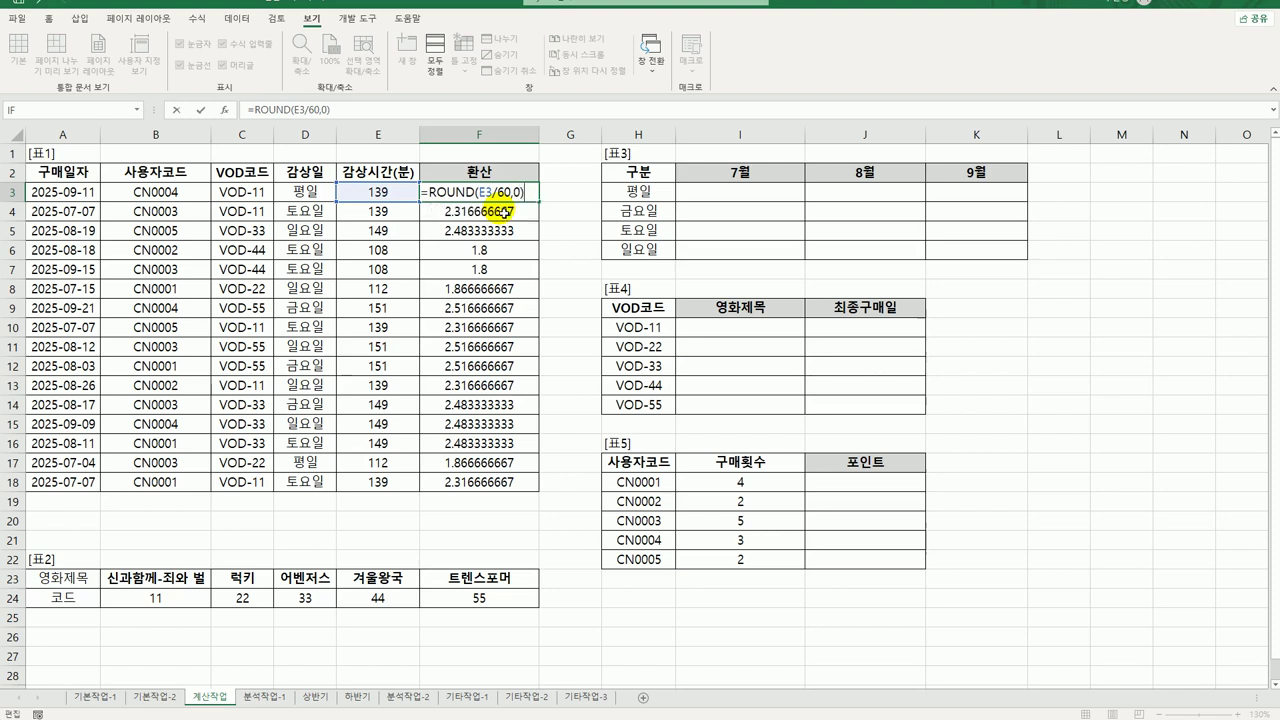
key("Return")
left_click(502, 190)
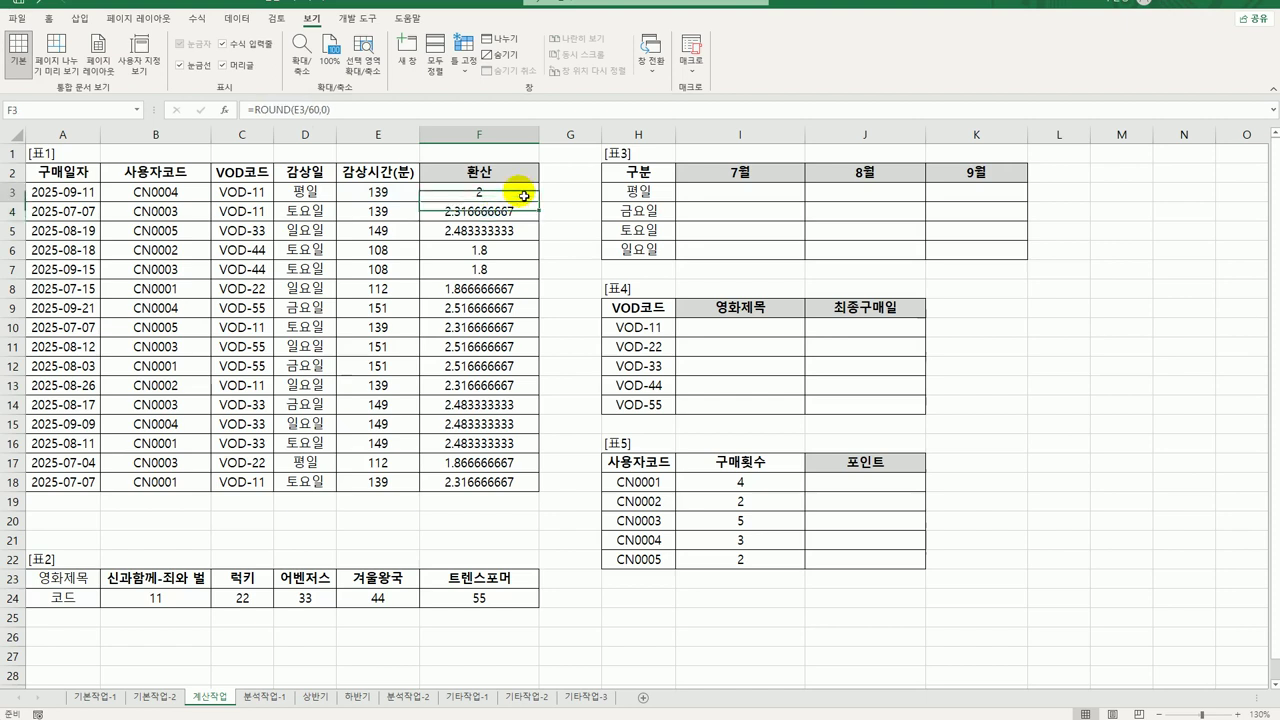
left_click_drag(541, 210, 532, 496)
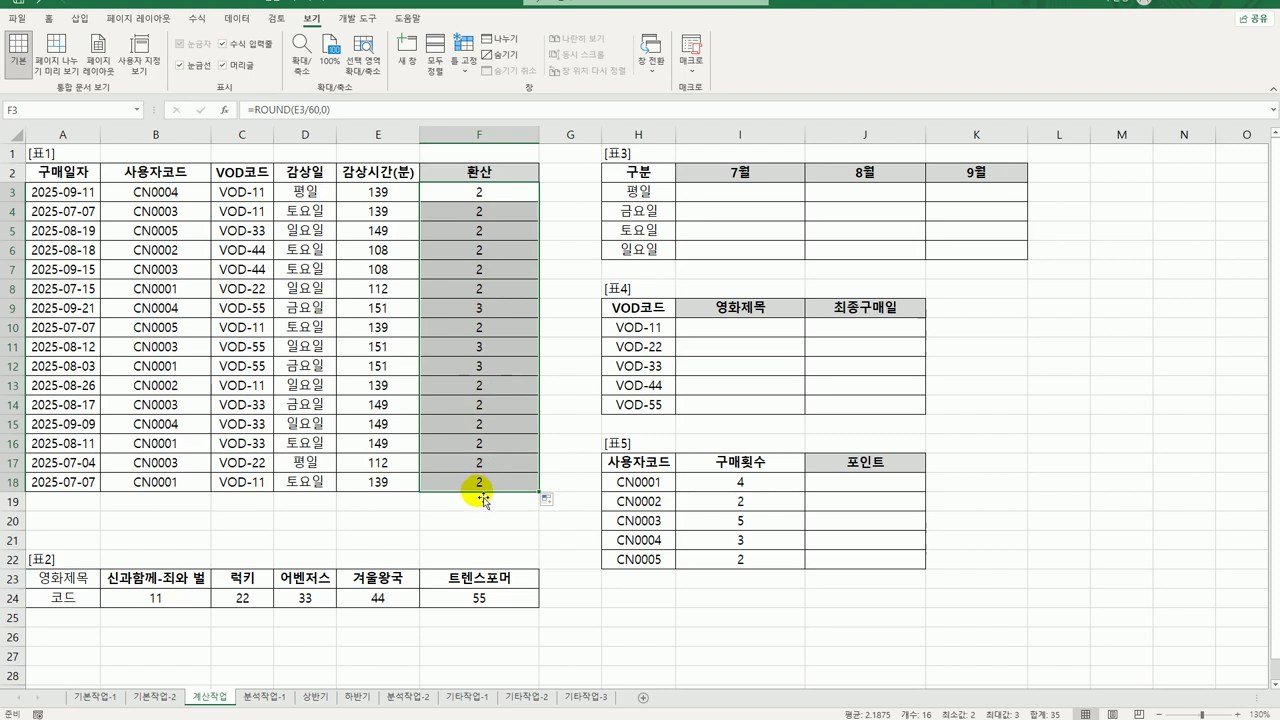
Wrap the F3 formula in TEXT with the format "0시간", =TEXT(ROUND(E3/60,0),"0시간"), and fill it down to F18.
left_click(490, 194)
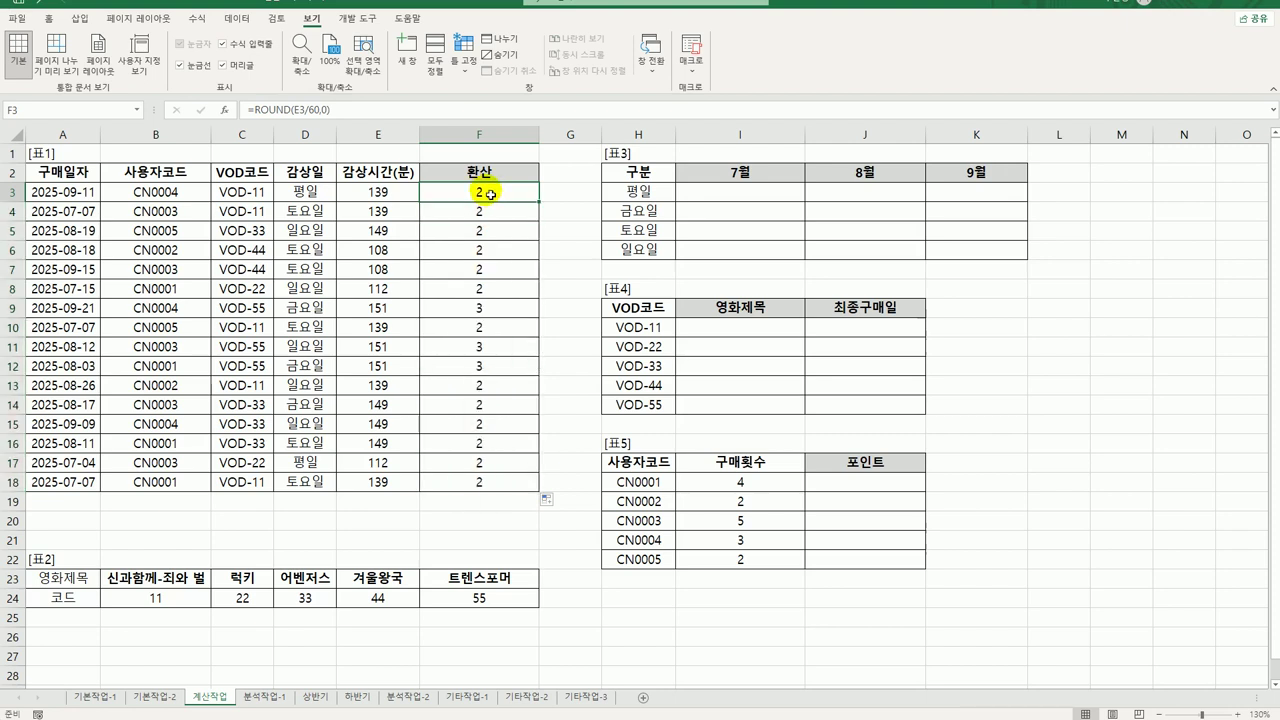
double_click(490, 194)
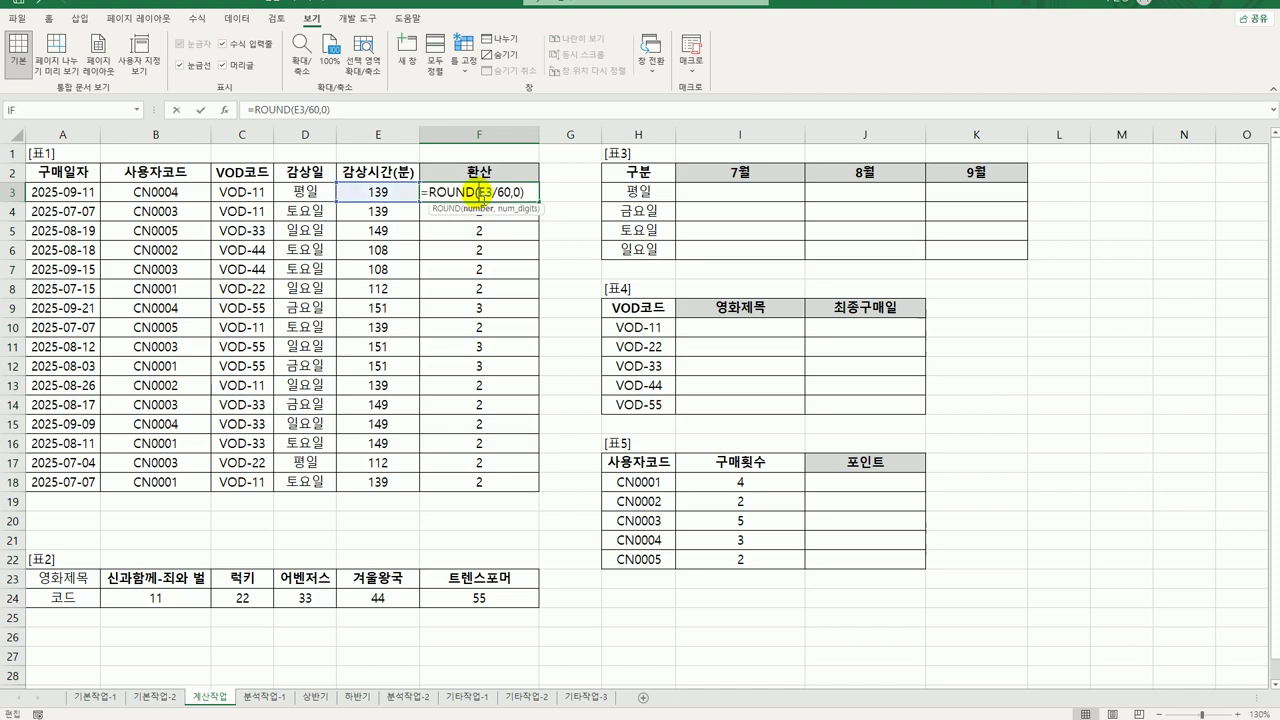
key("Home")
key("Right")
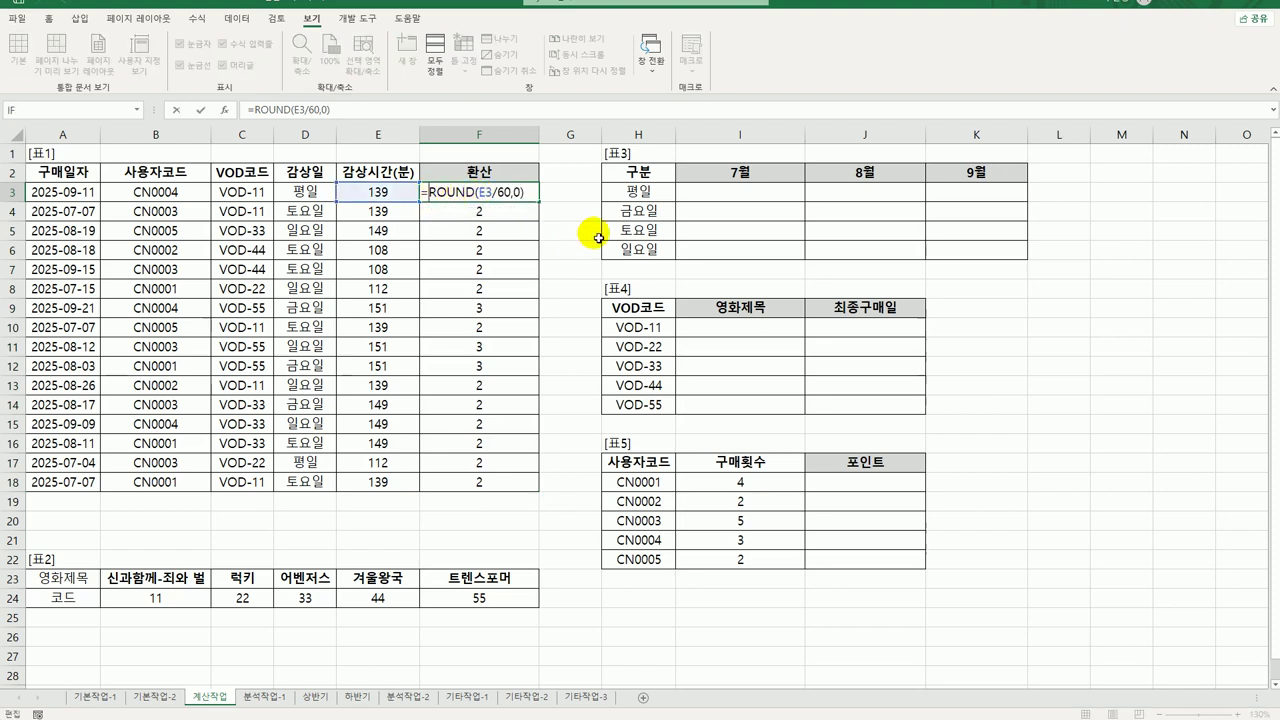
type("te")
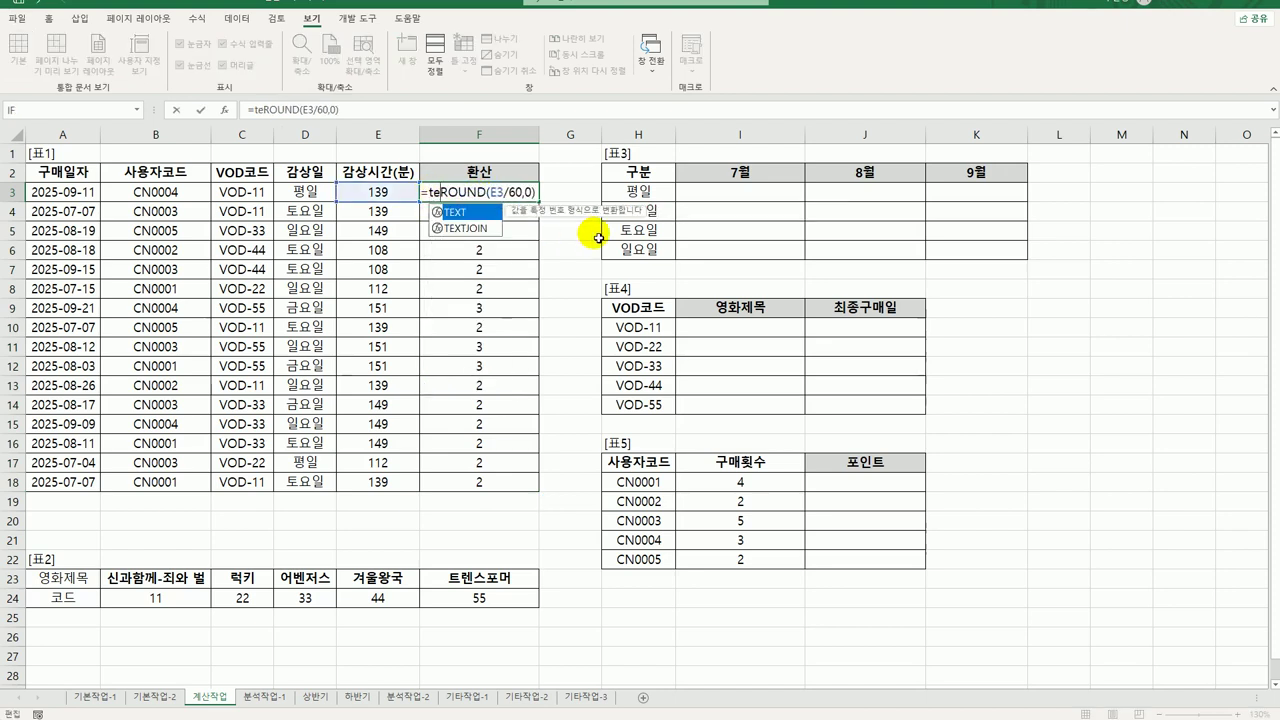
key("Tab")
type(",")
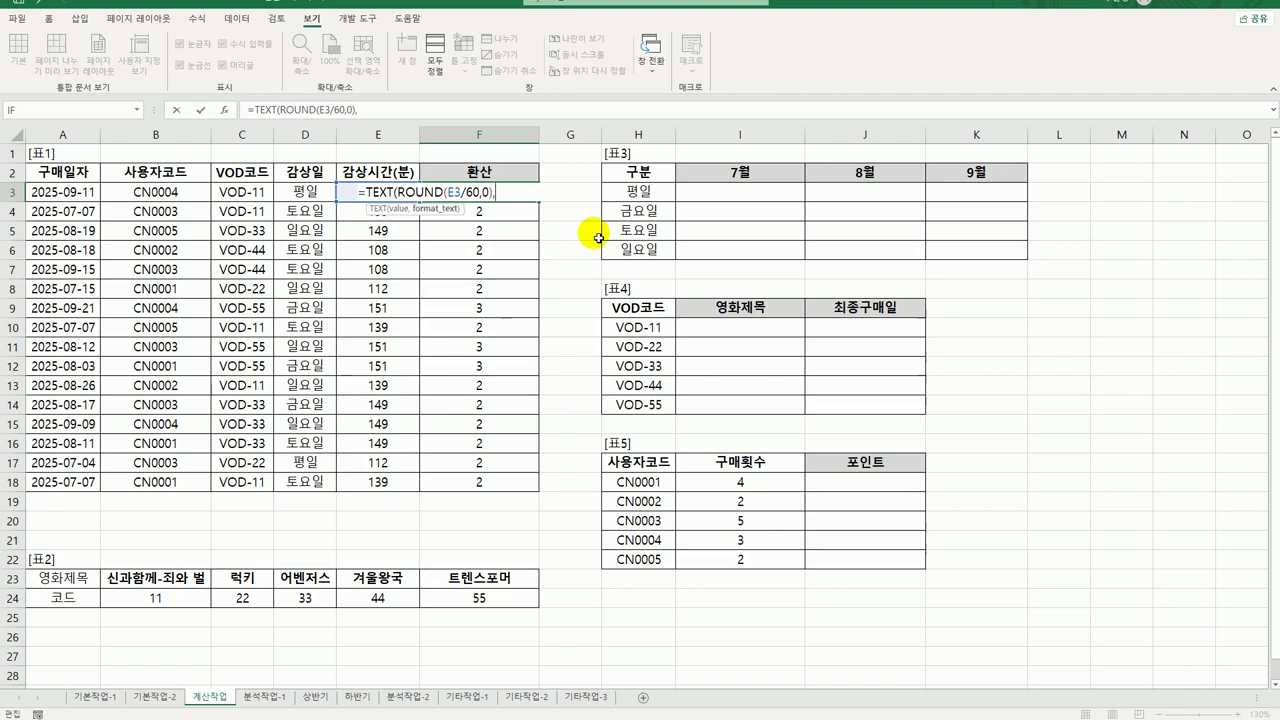
type("\"0시간\"")
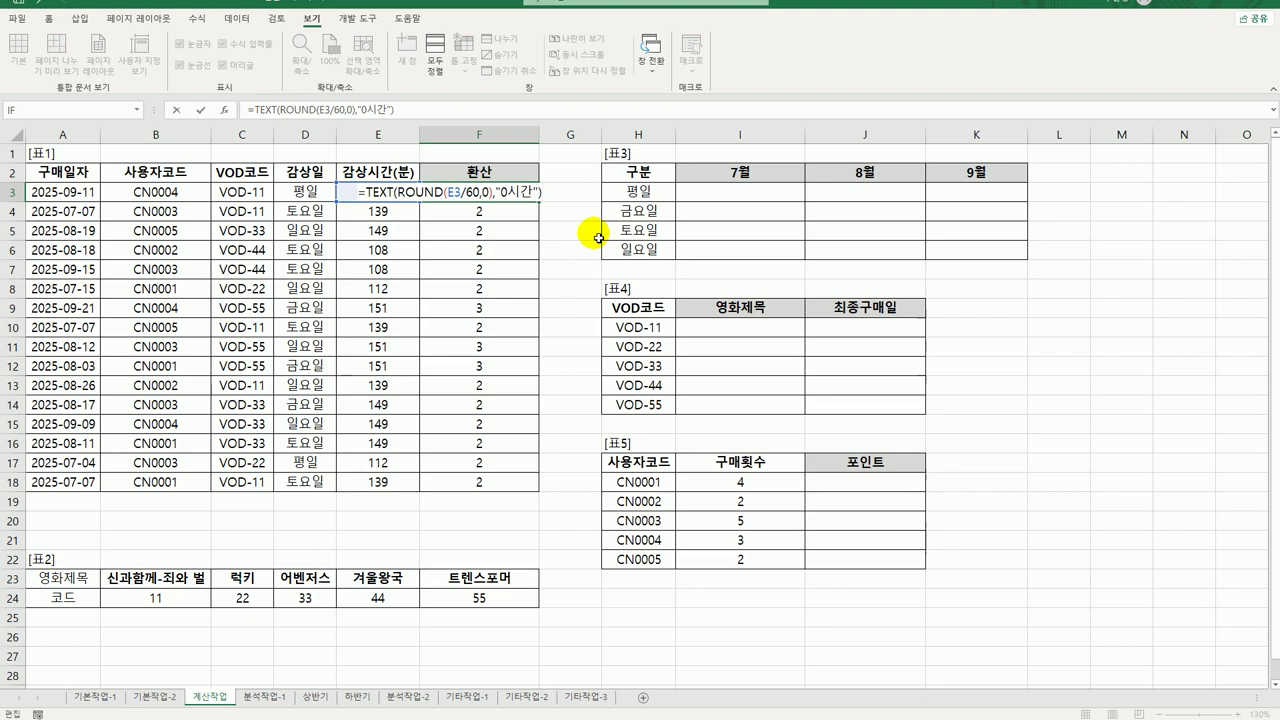
key("Return")
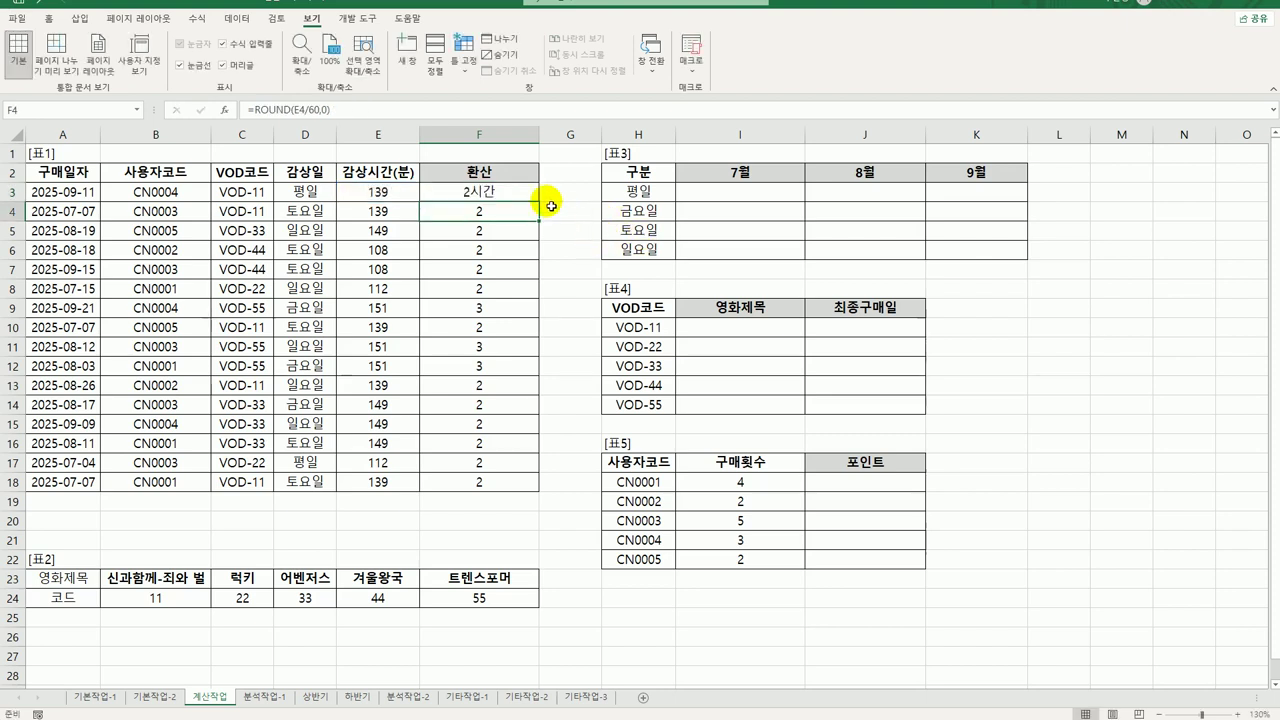
left_click(530, 193)
left_click_drag(539, 201, 526, 491)
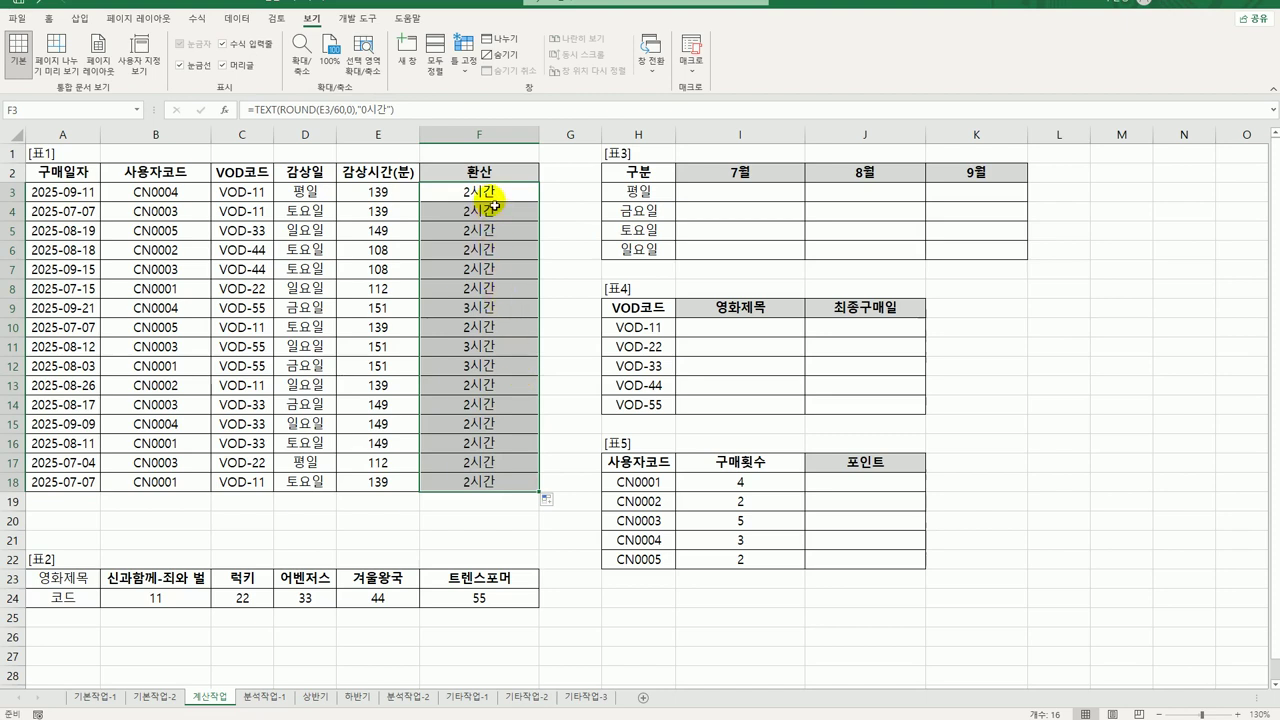
left_click_drag(490, 196, 510, 481)
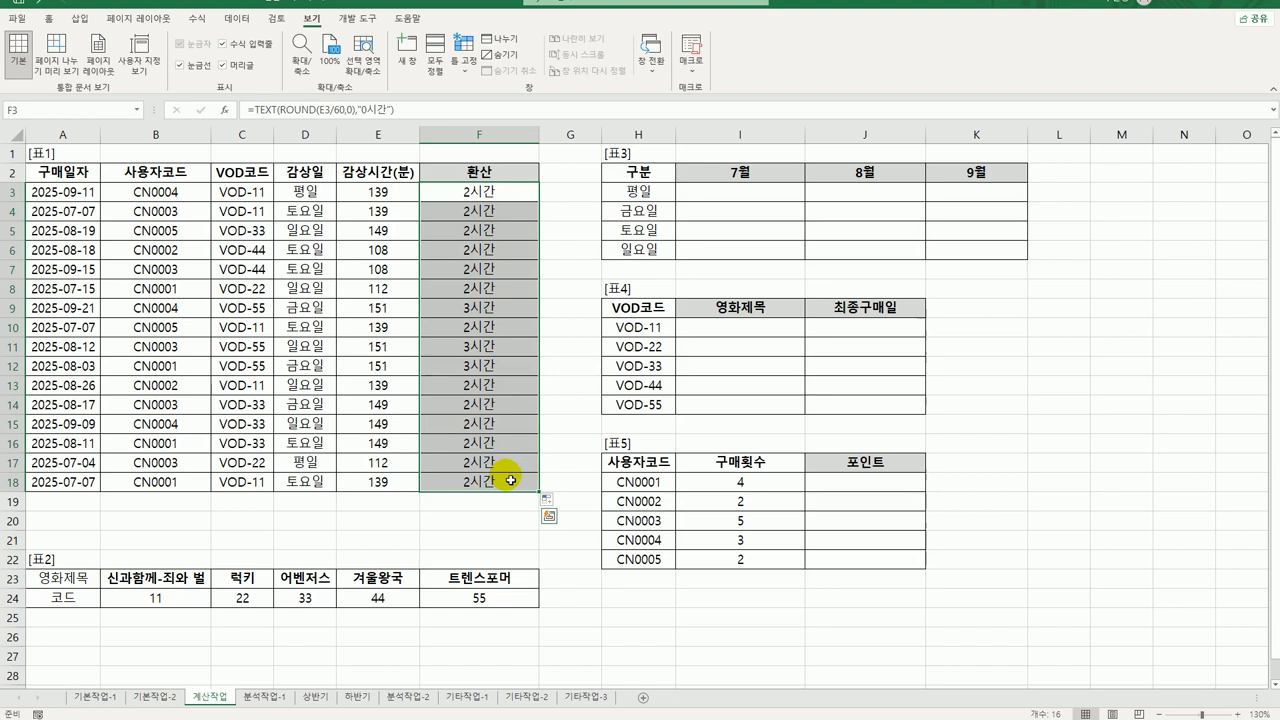
left_click(380, 232)
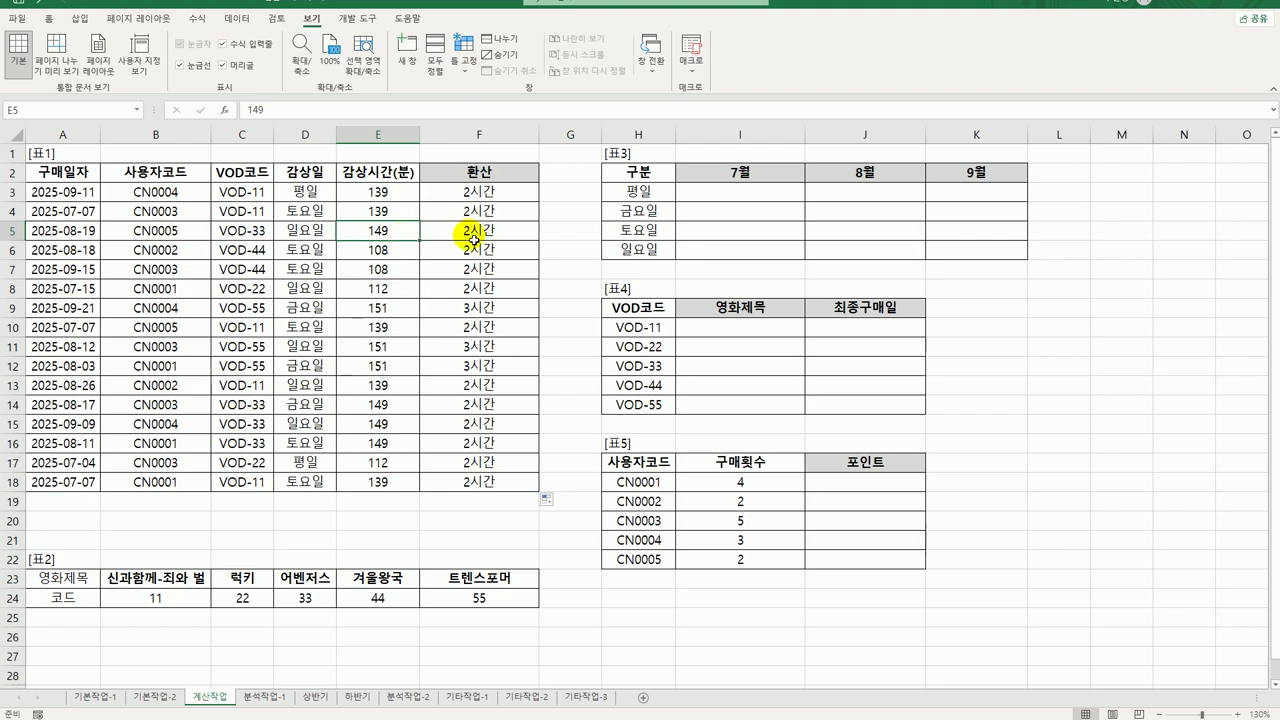
Wrap the F3 formula in an IF that tests E3<140, keeping the existing TEXT expression as the value if true.
left_click(474, 194)
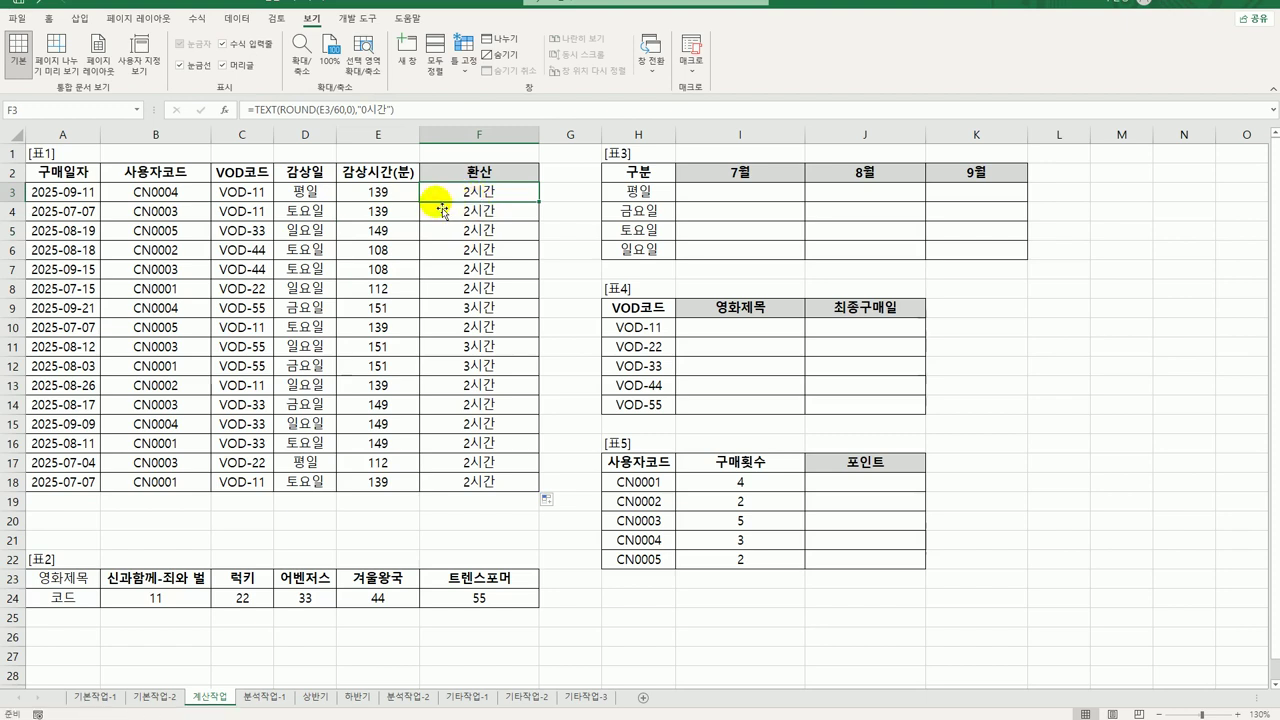
double_click(452, 192)
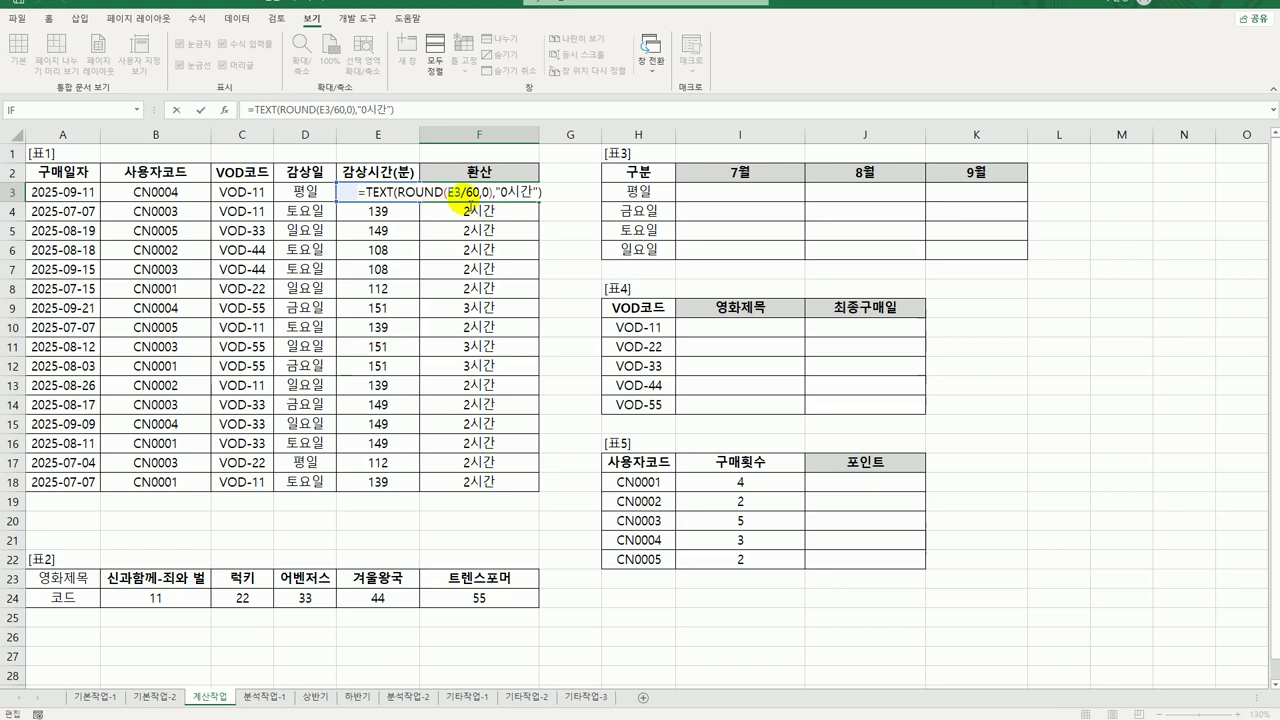
type("IF(")
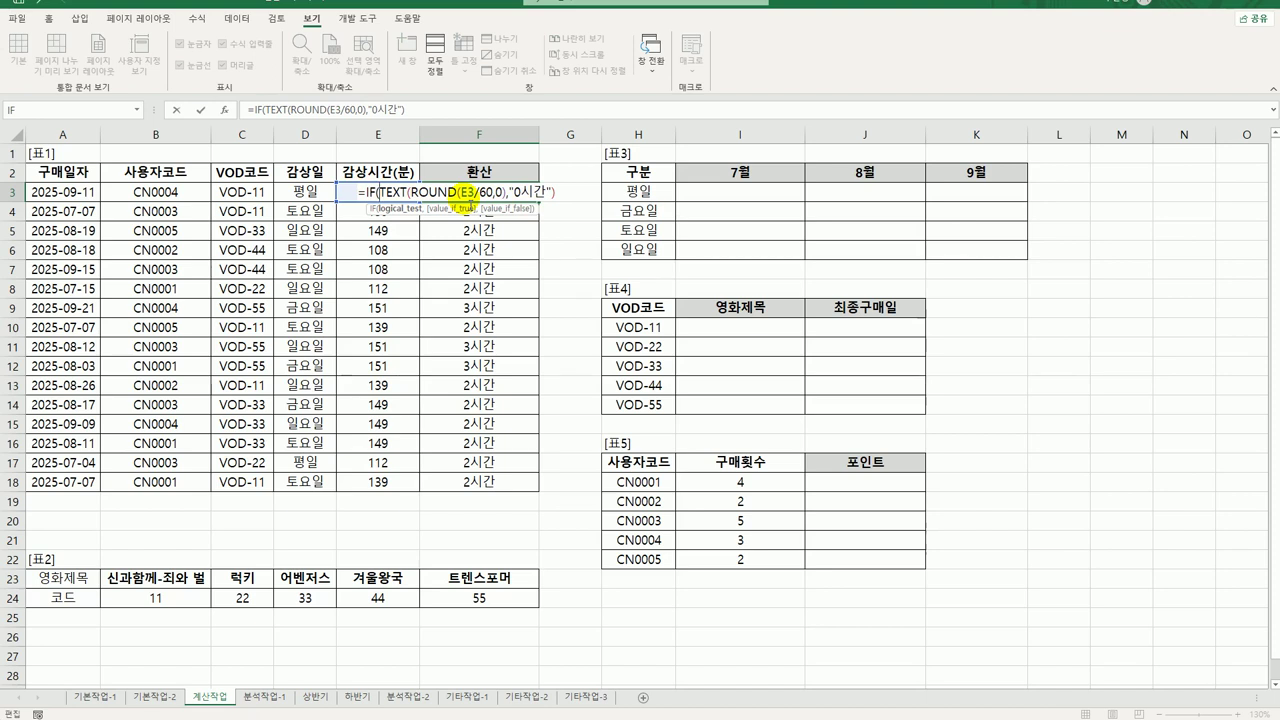
type("e3")
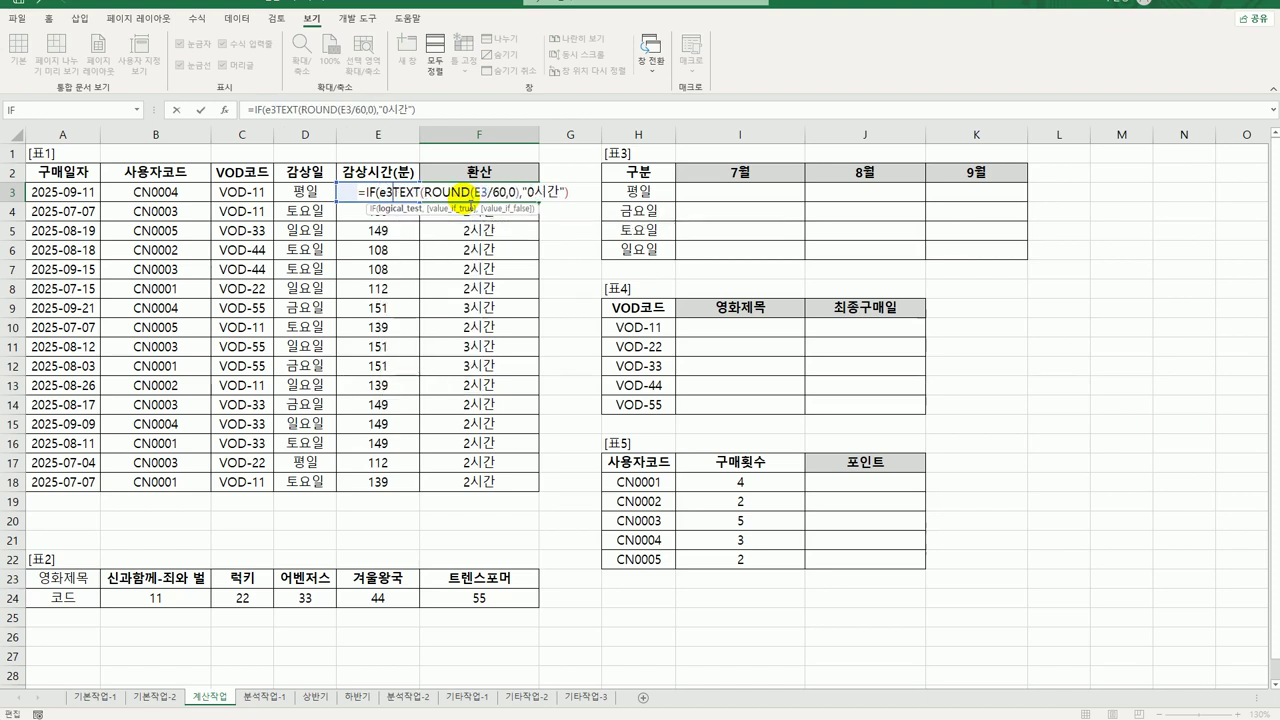
type("<140")
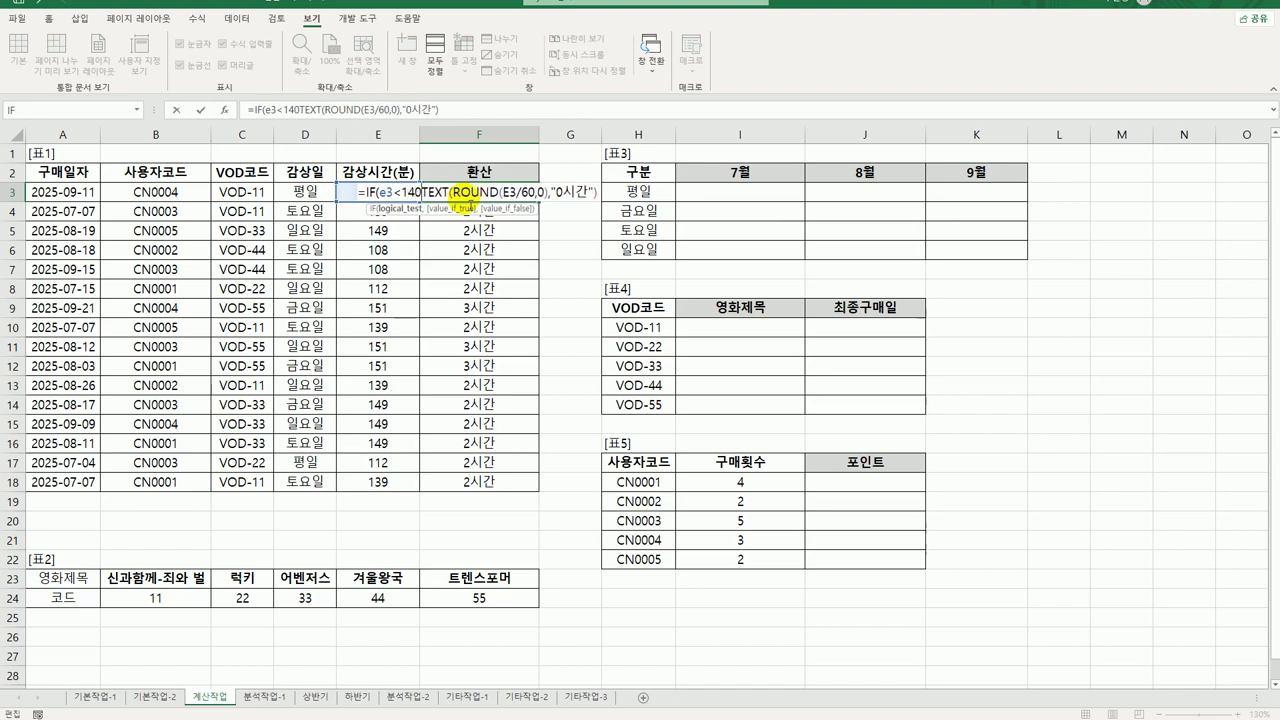
type(",")
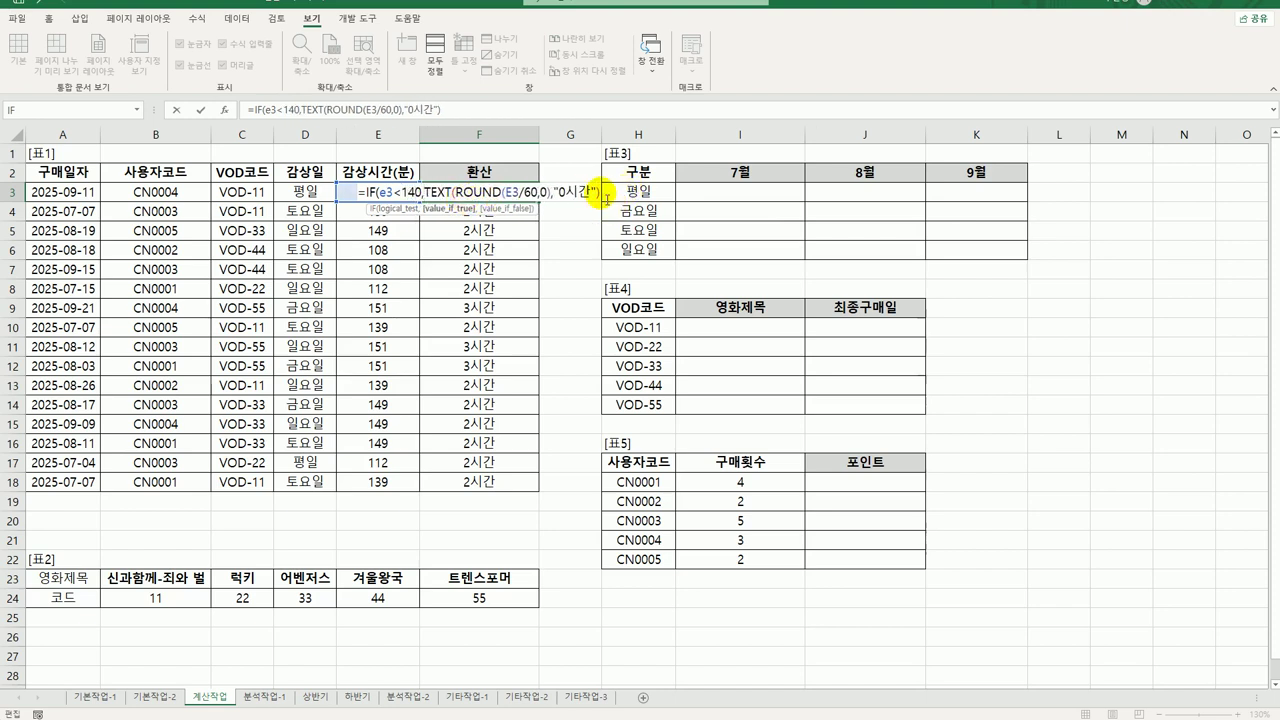
left_click(603, 195)
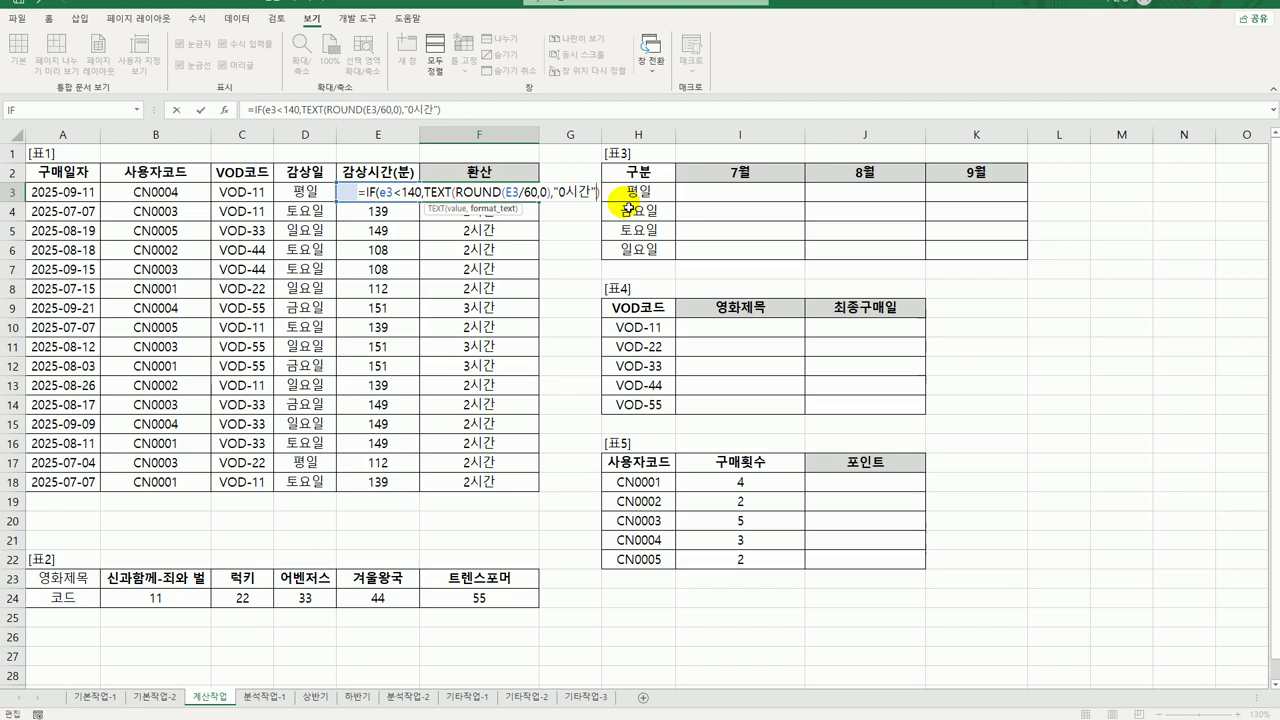
key("Right")
type(",")
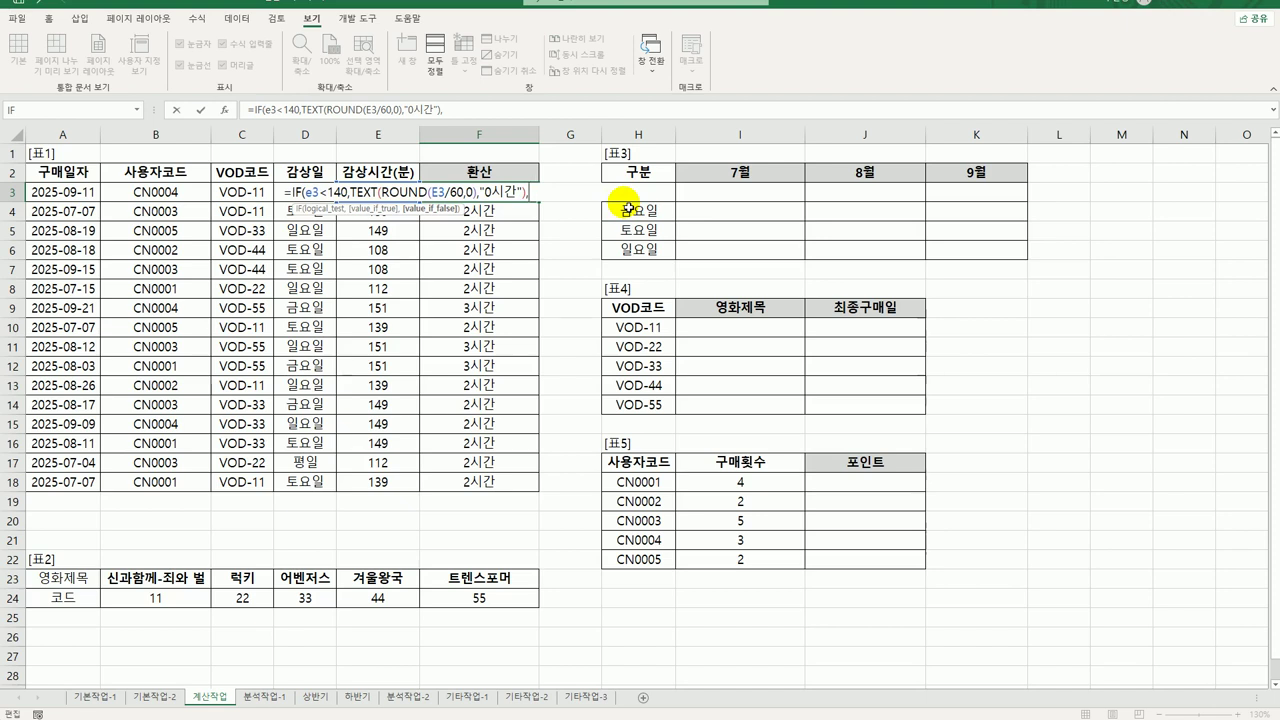
Add TEXT((E3-MOD(E3,60))/60,"0시간") as the value if false in the F3 IF formula.
type("text(")
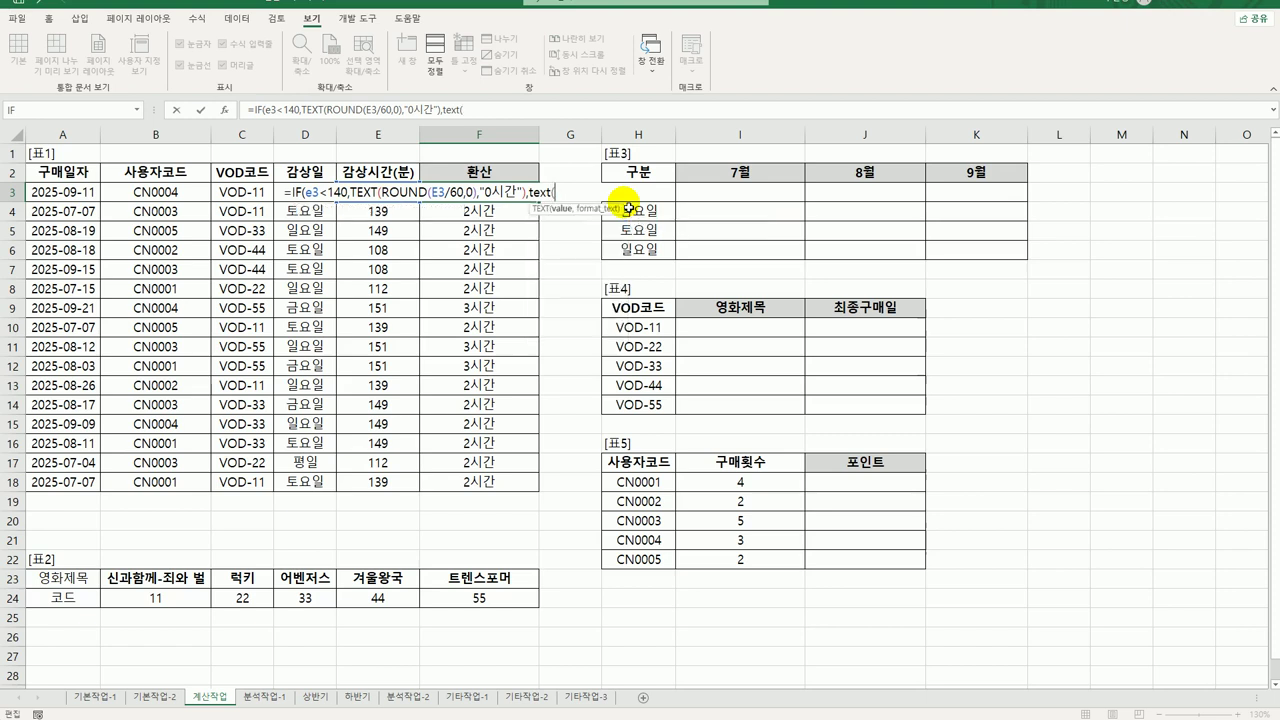
type("(e3-")
type("mod")
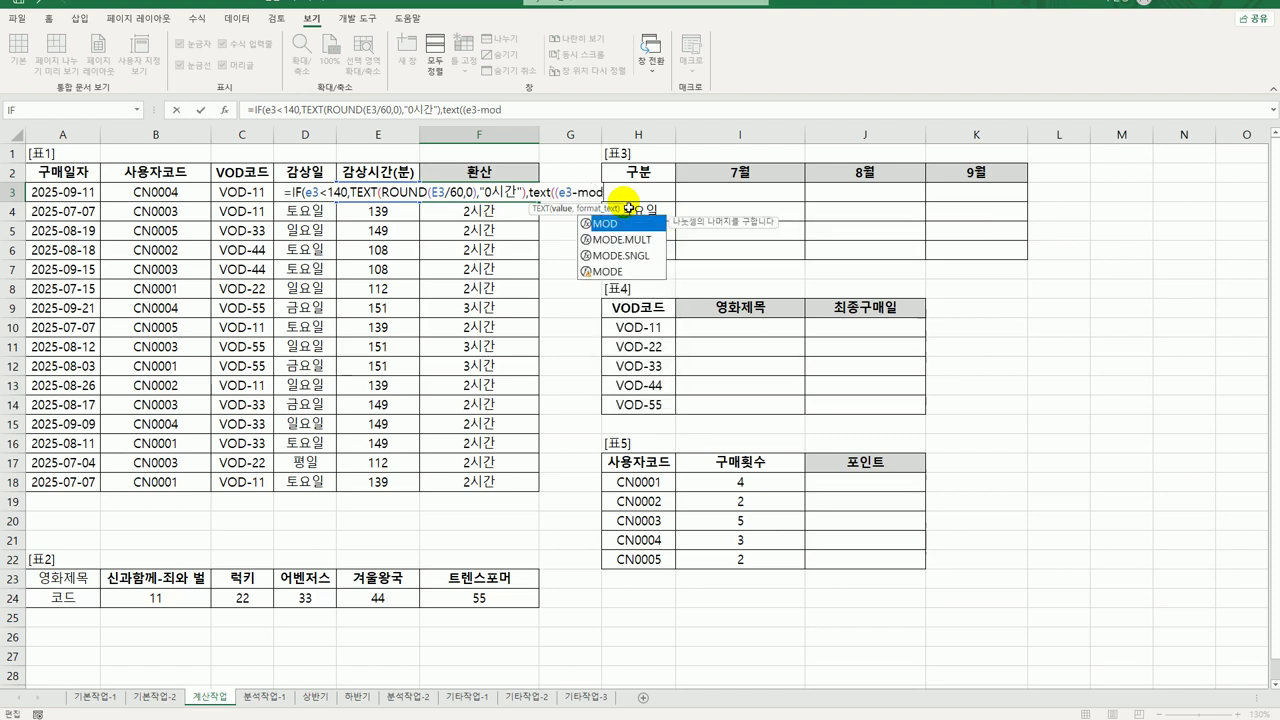
key("Tab")
type("e")
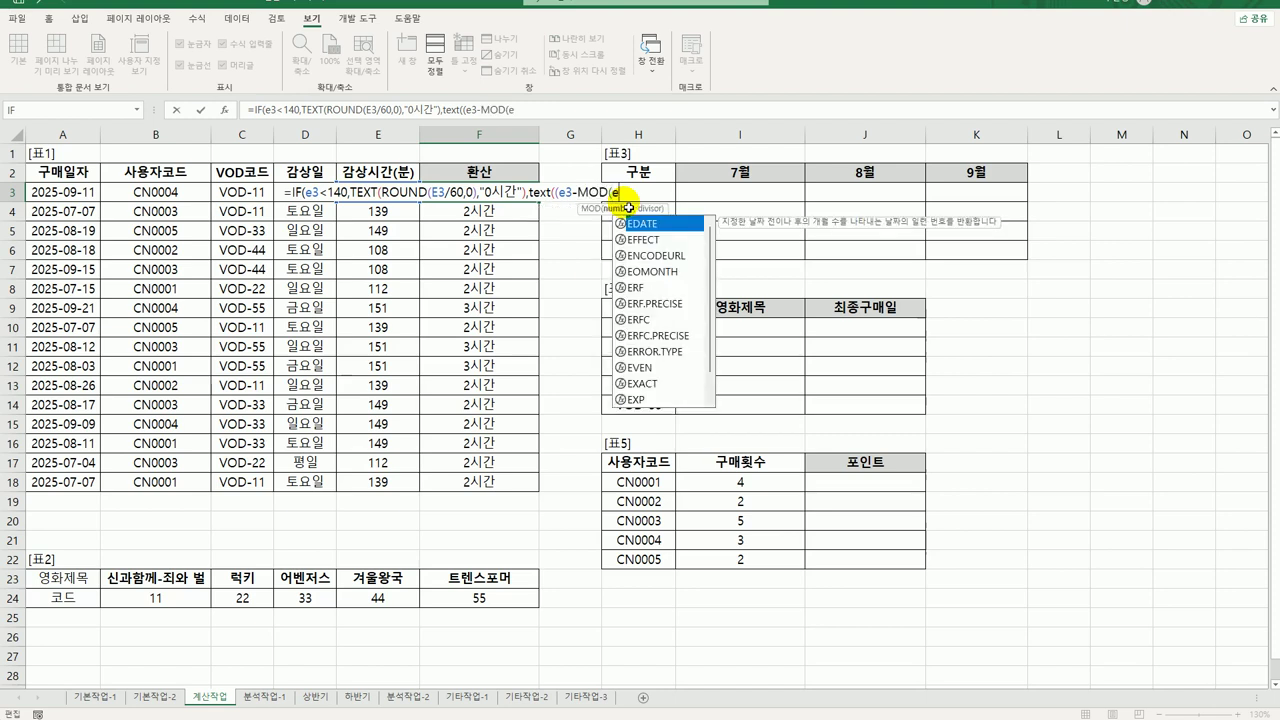
type("3,60))/")
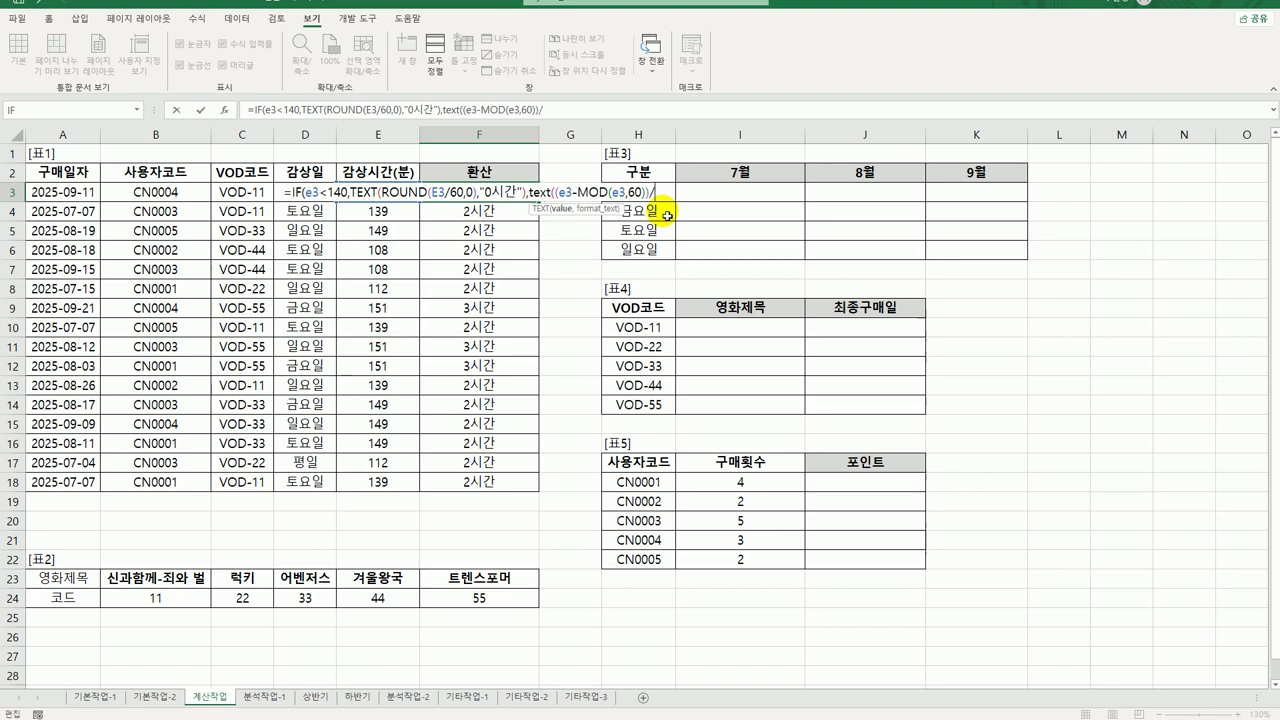
type("60,")
type("\"0시간")
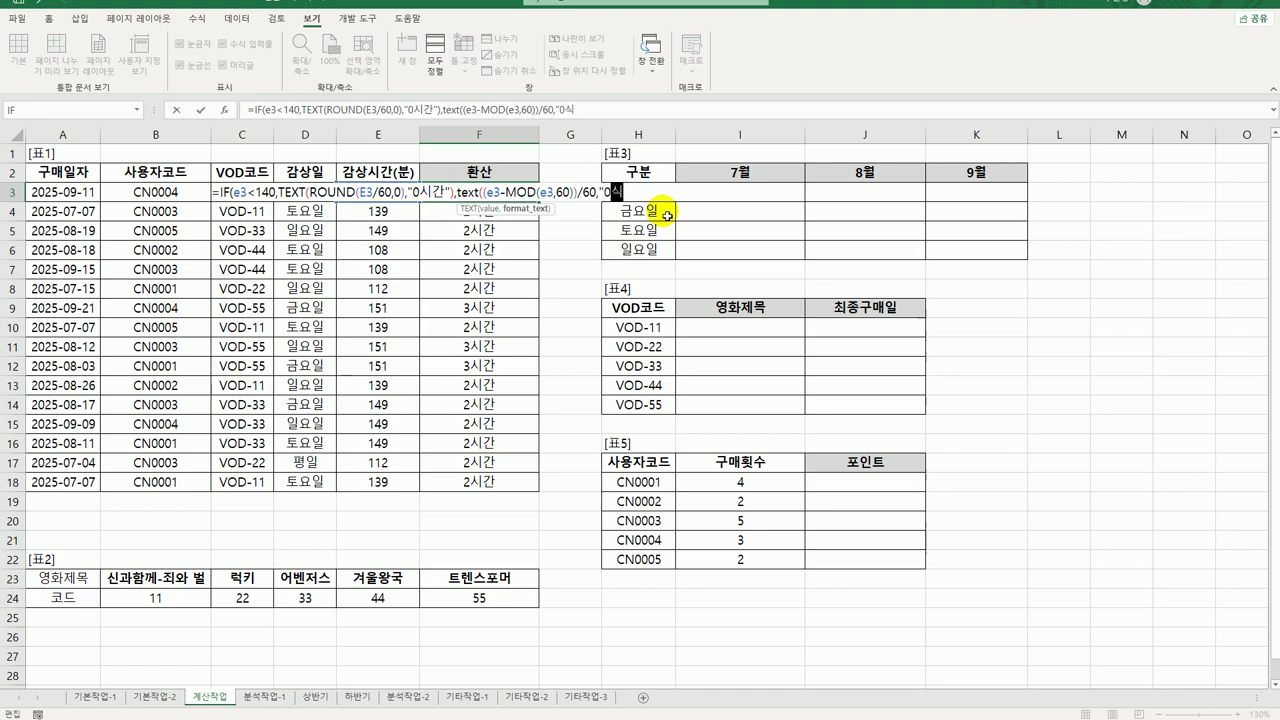
type(")")
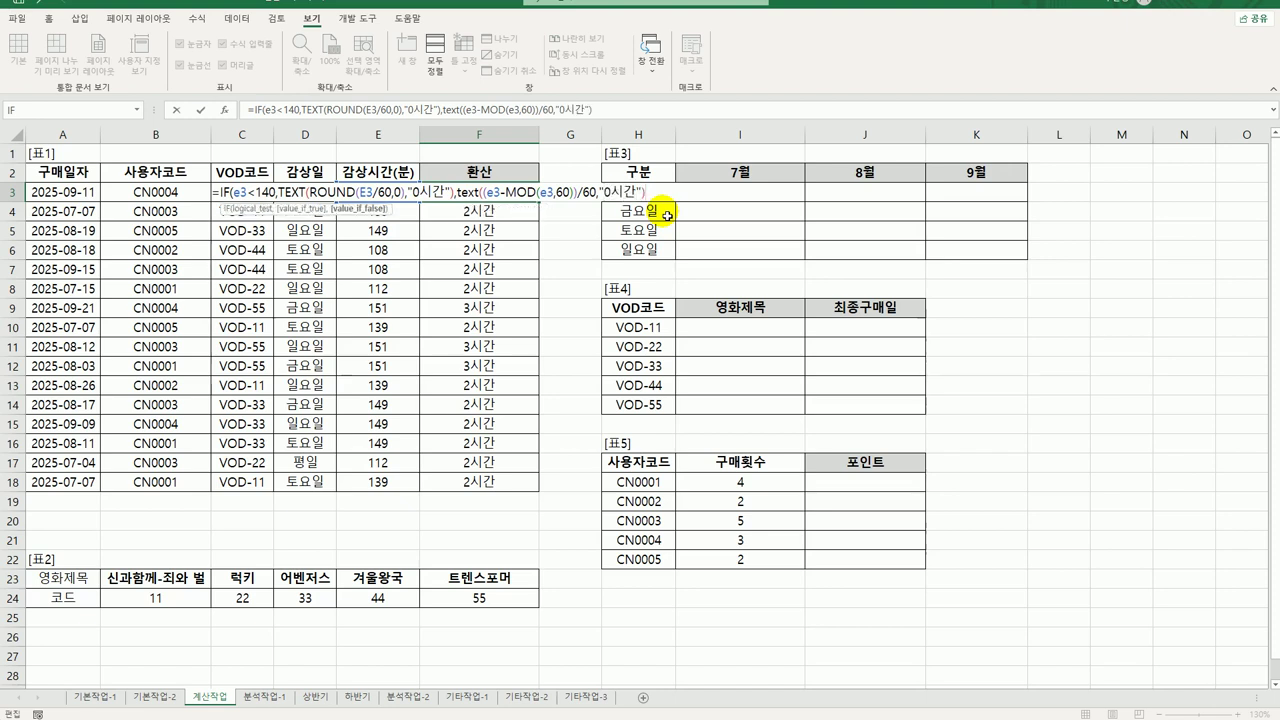
Append &TEXT(MOD(E3,60),"0분") to the value if false, close the IF formula in F3, and fill it down to F18.
type("&t")
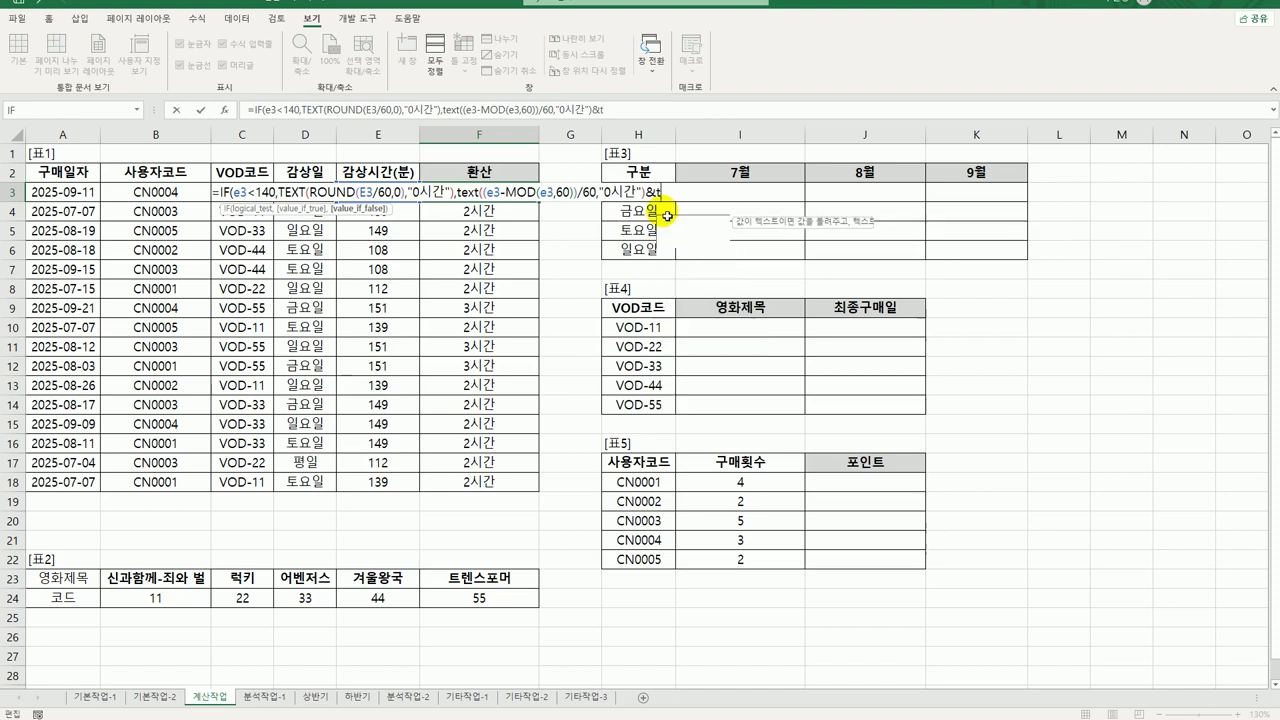
type("ext(")
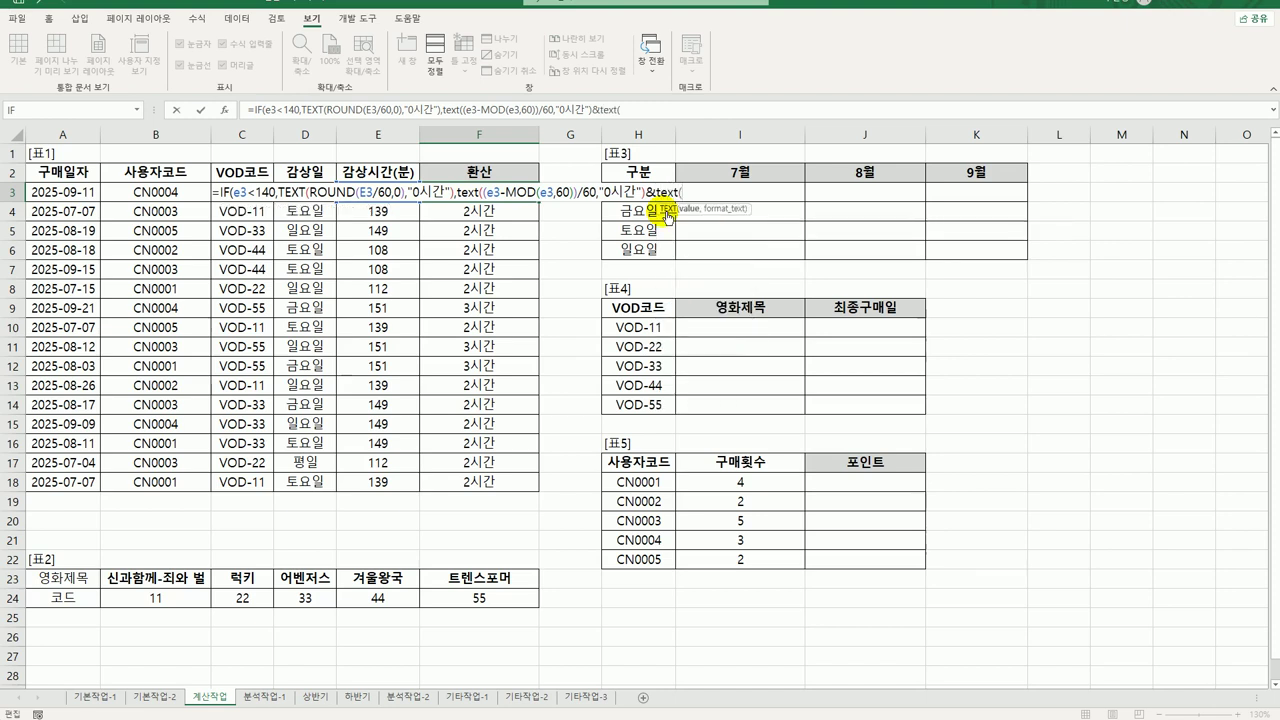
type("mod(")
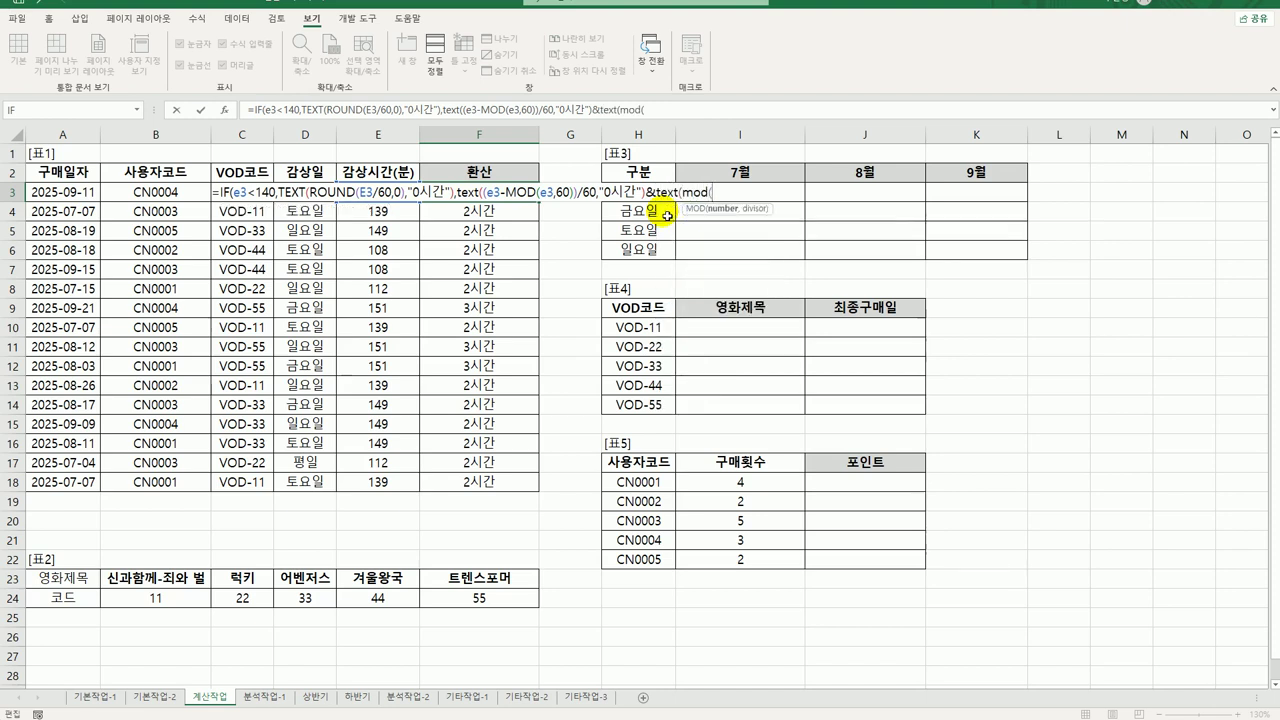
type("e3,60)")
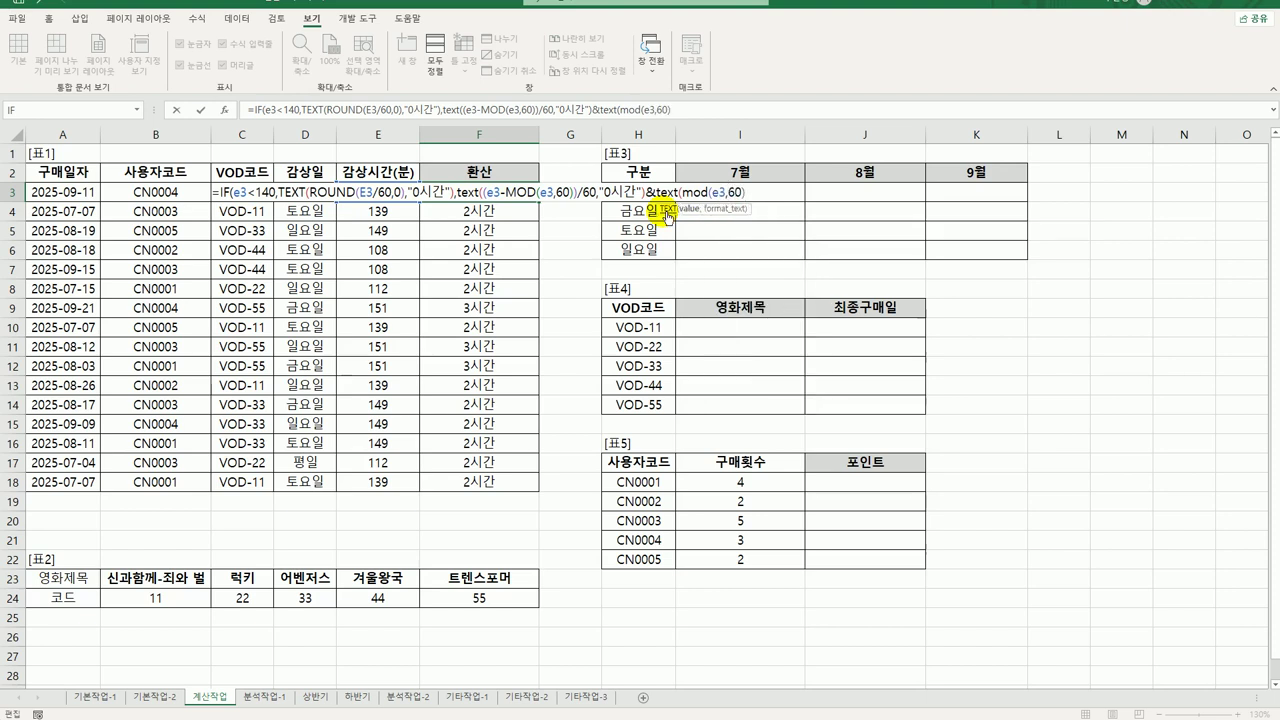
type(",\"")
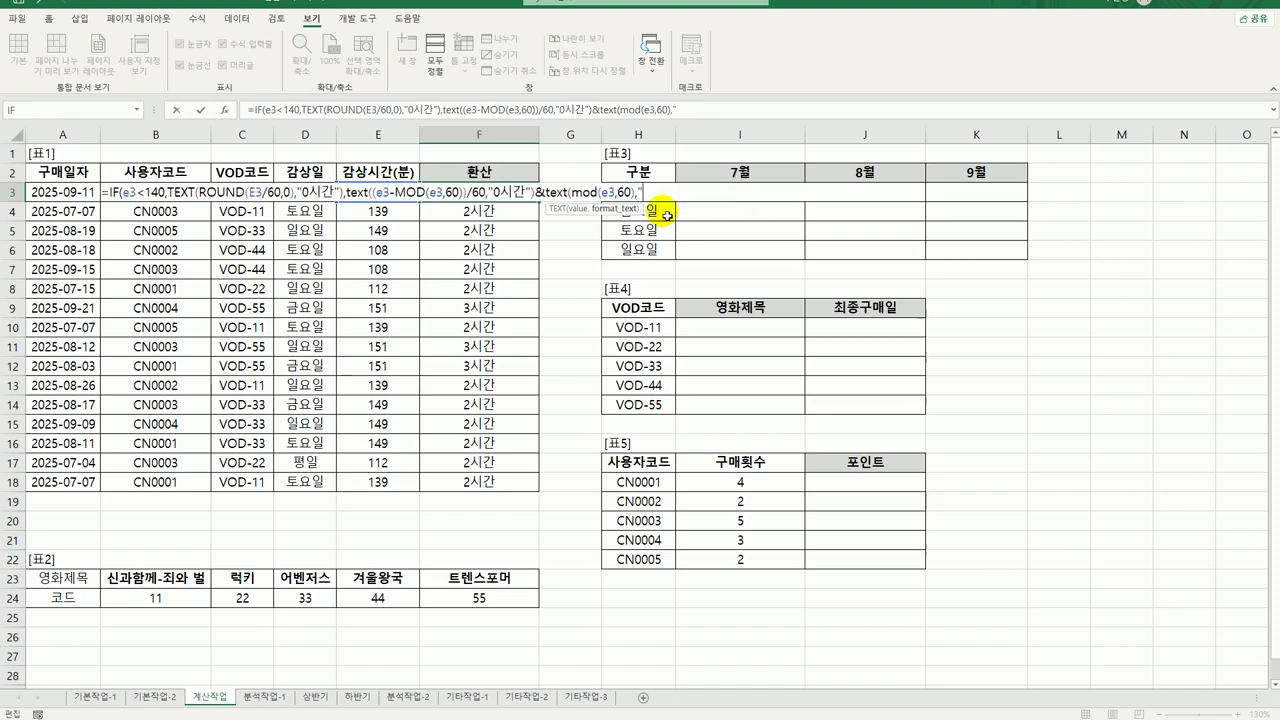
type("0분\")")
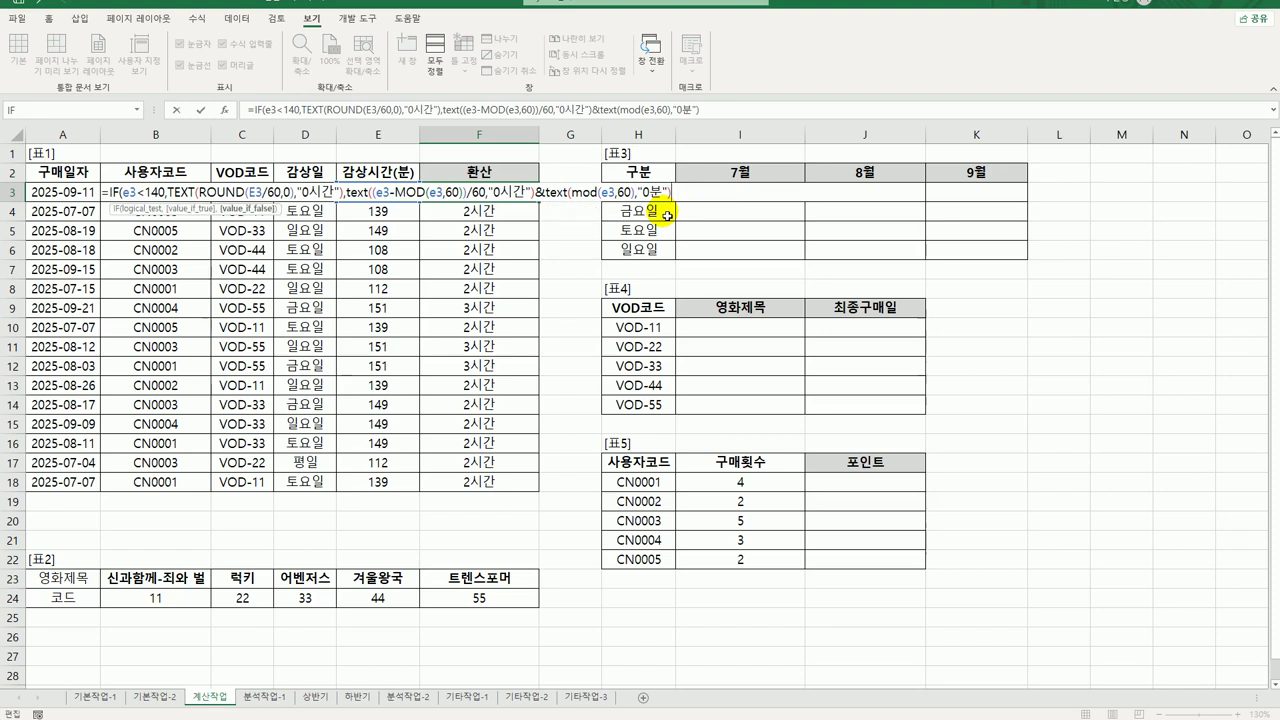
type(")")
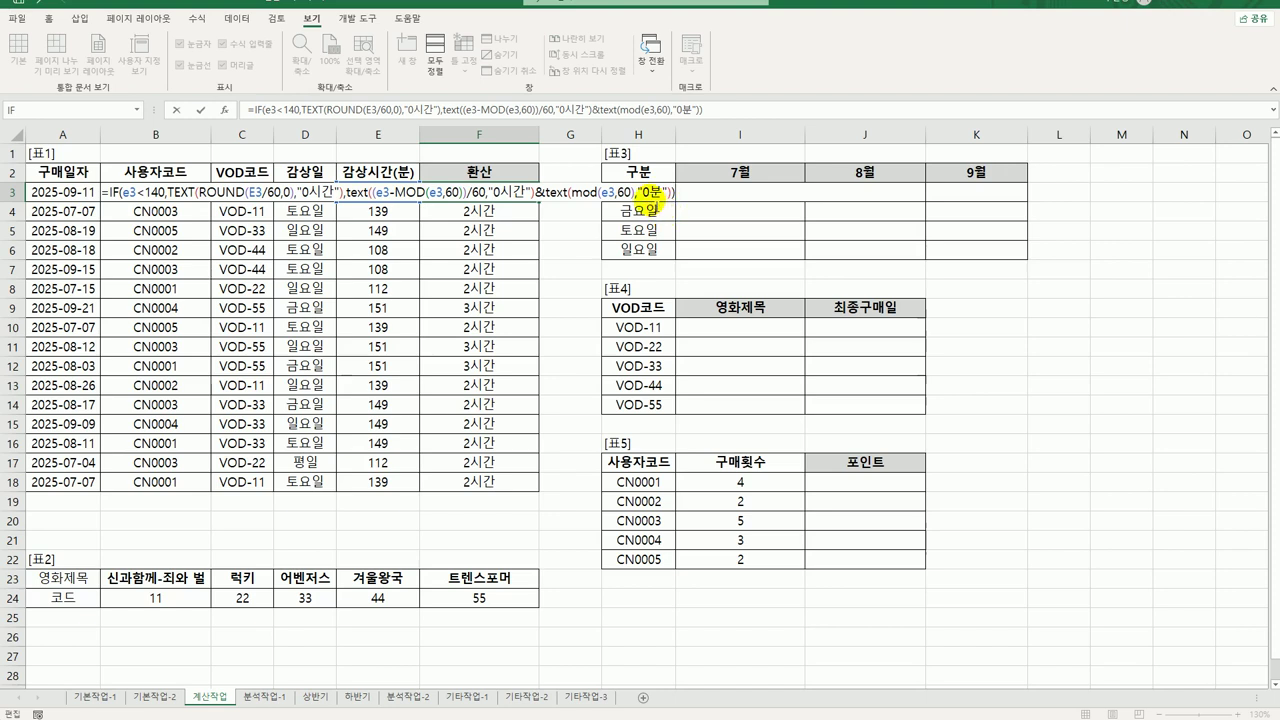
left_click(652, 194)
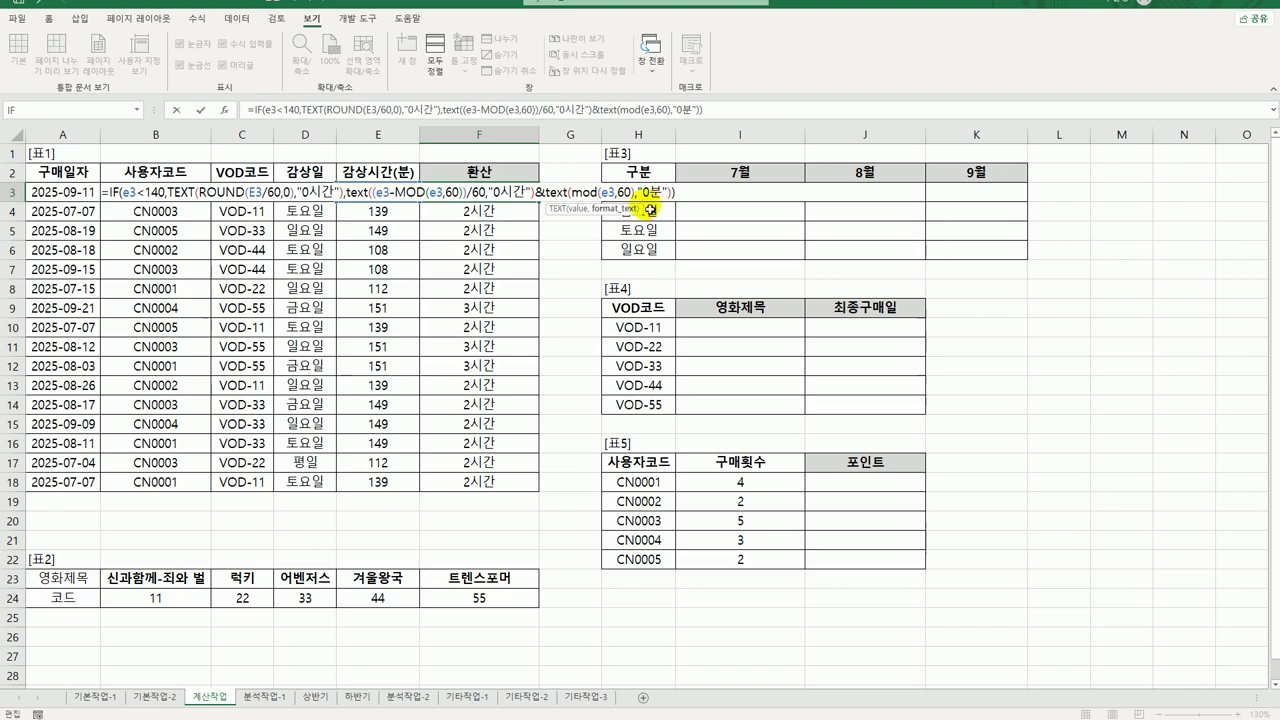
key("Return")
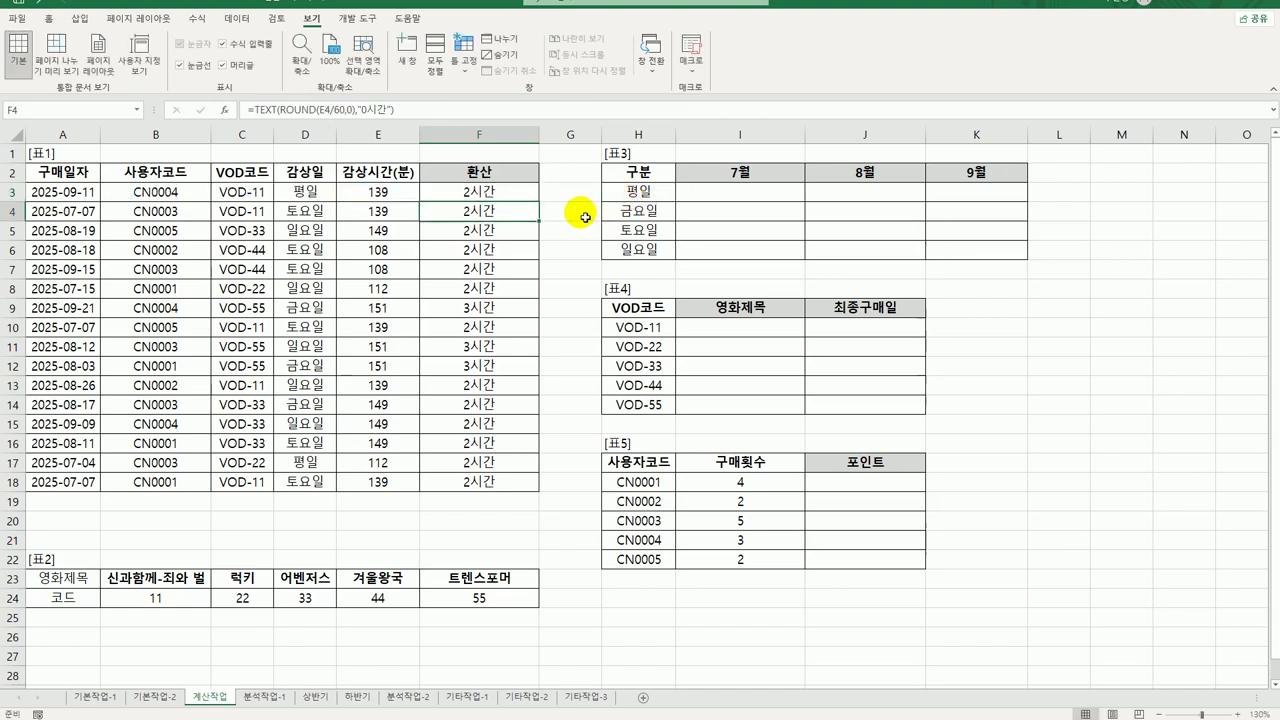
left_click(526, 191)
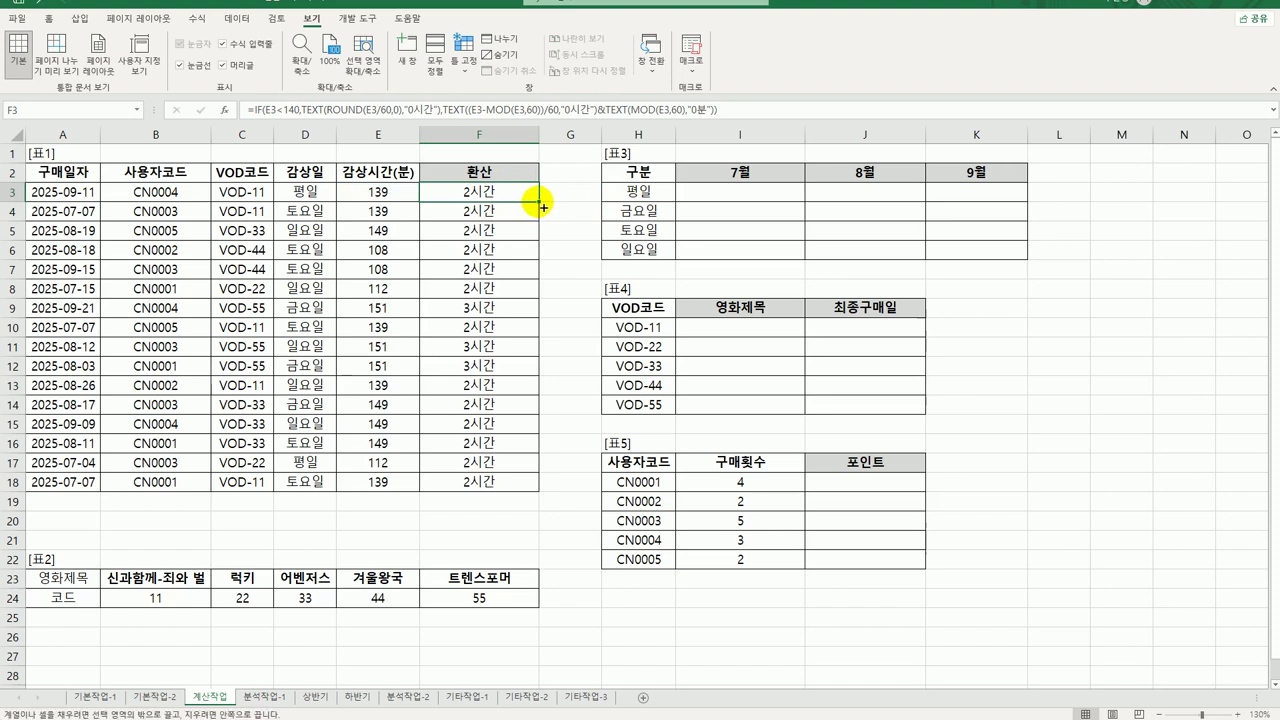
left_click_drag(540, 202, 547, 498)
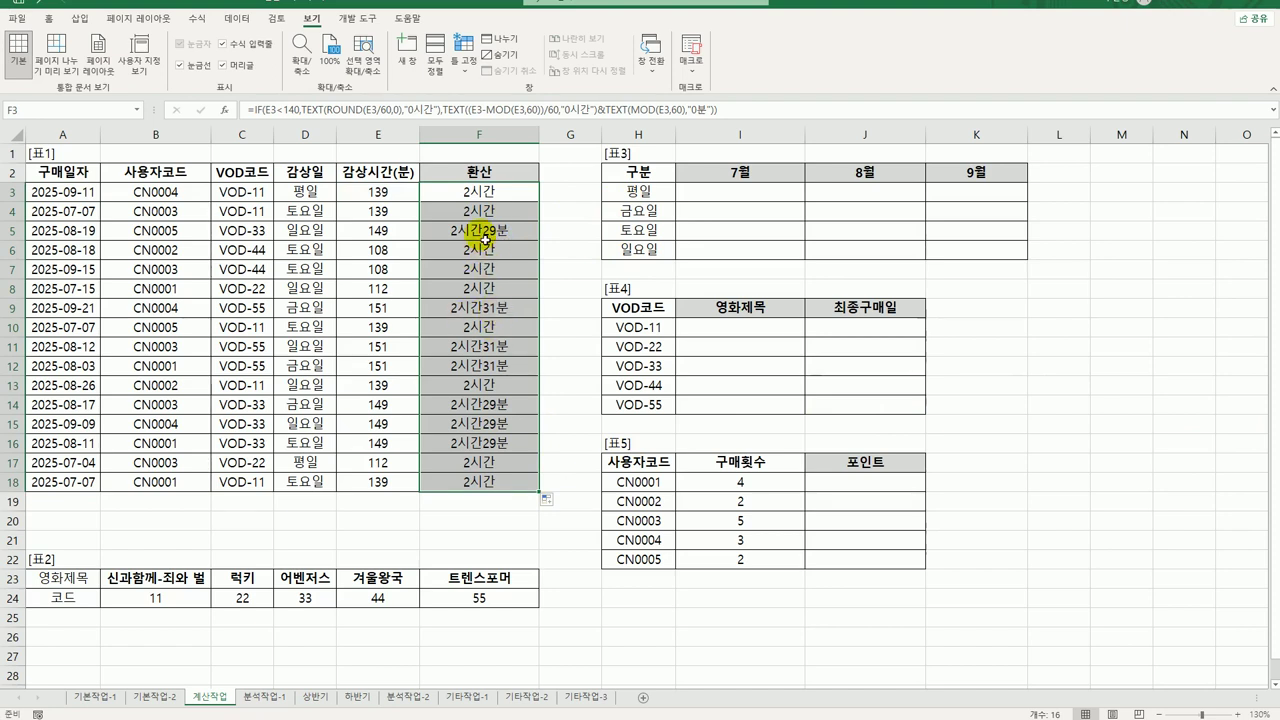
Add a space before 0분 in the F3 formula's minute format, making it " 0분", and fill the formula down to F18.
double_click(493, 200)
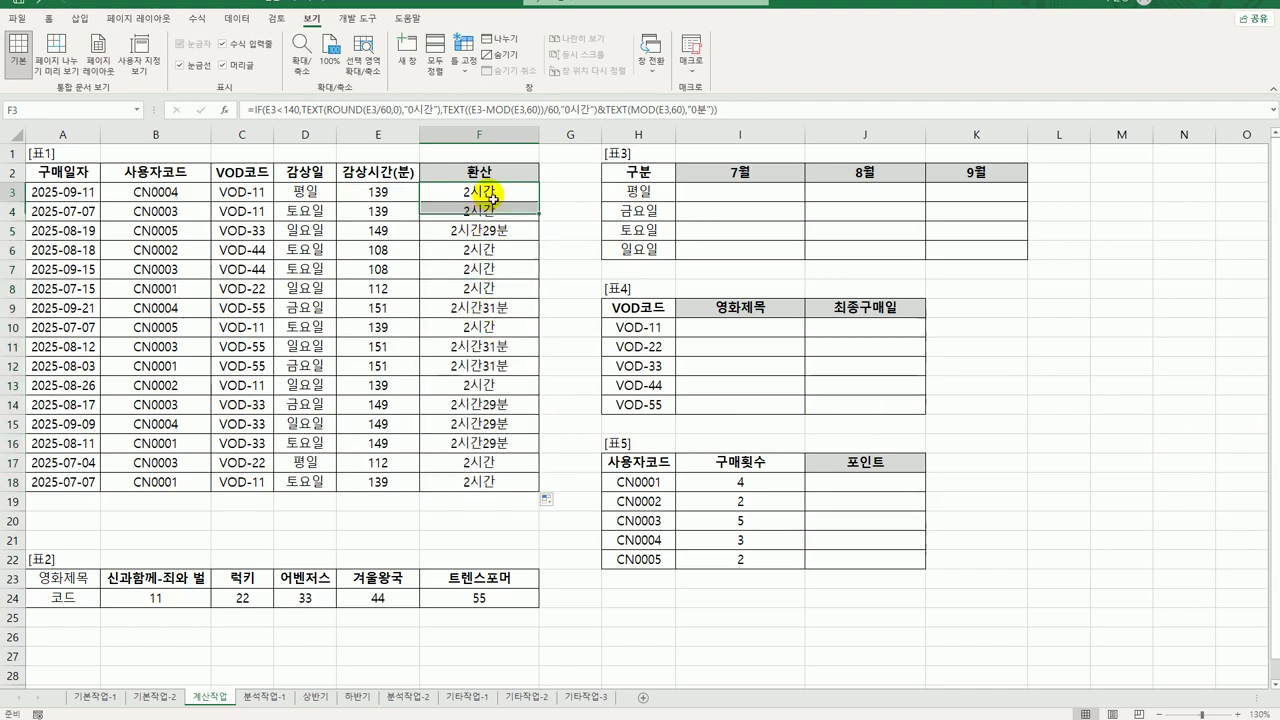
left_click(716, 195)
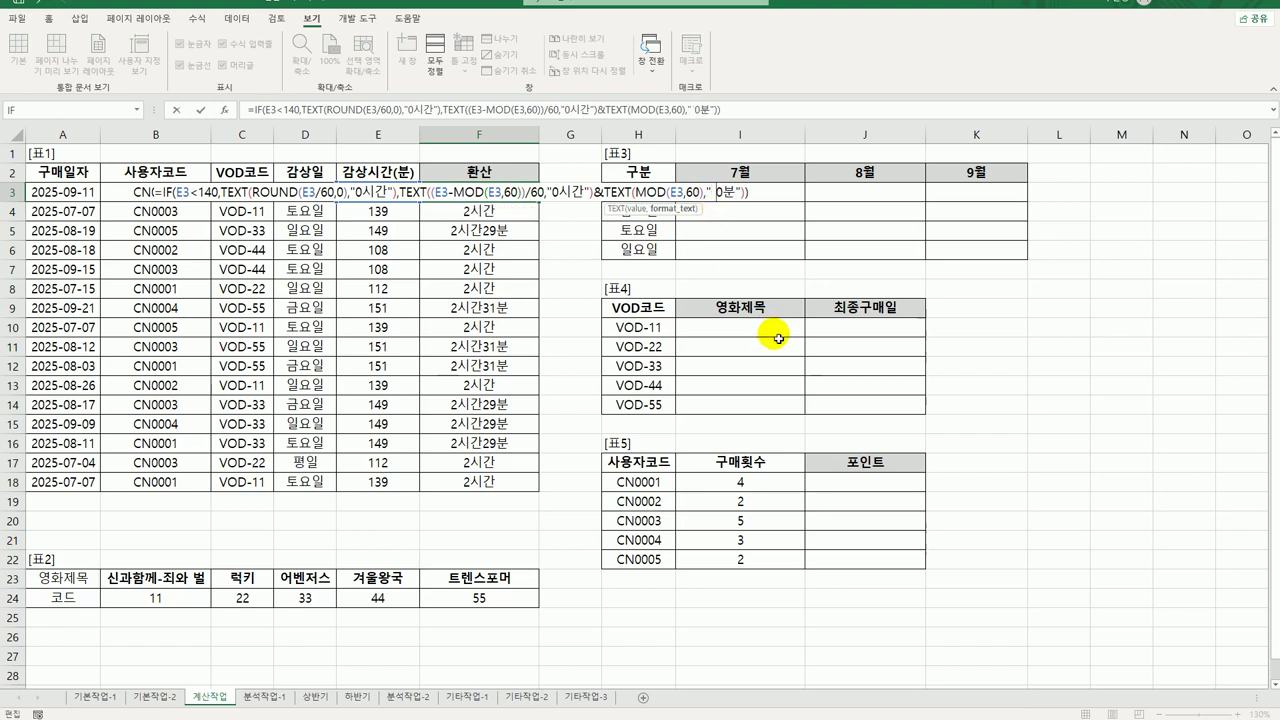
key("ctrl+Return")
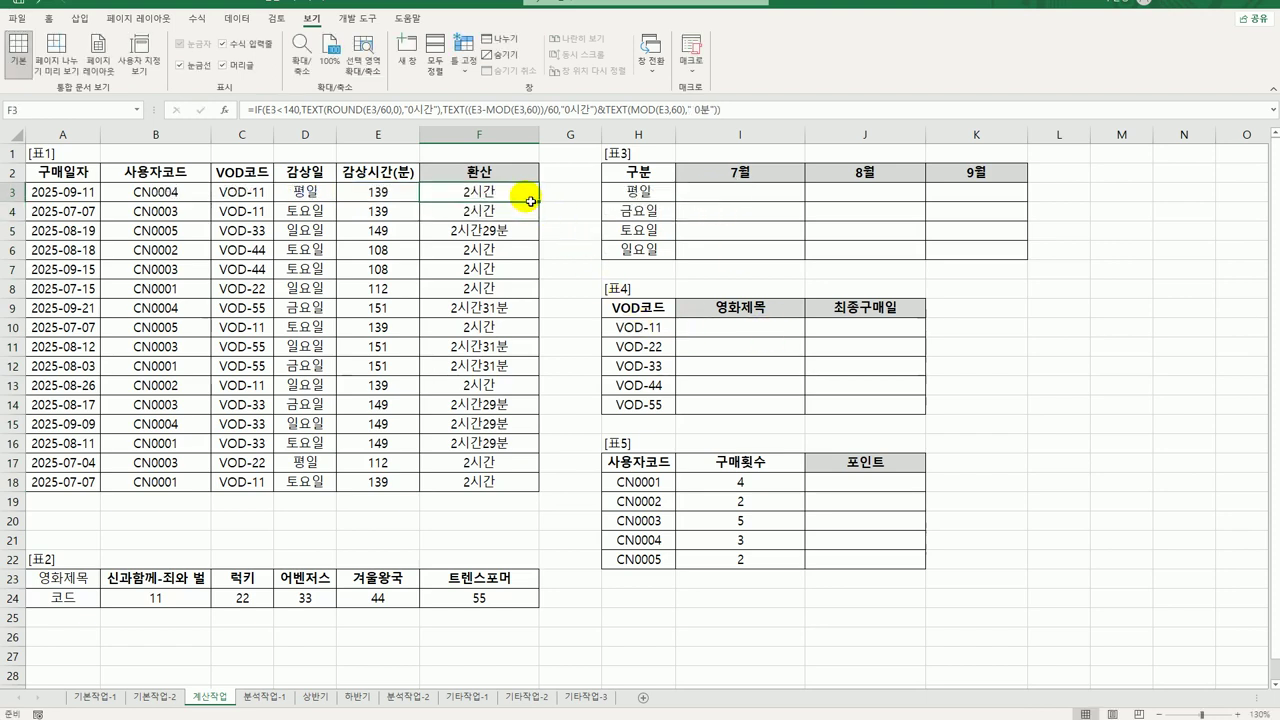
double_click(540, 205)
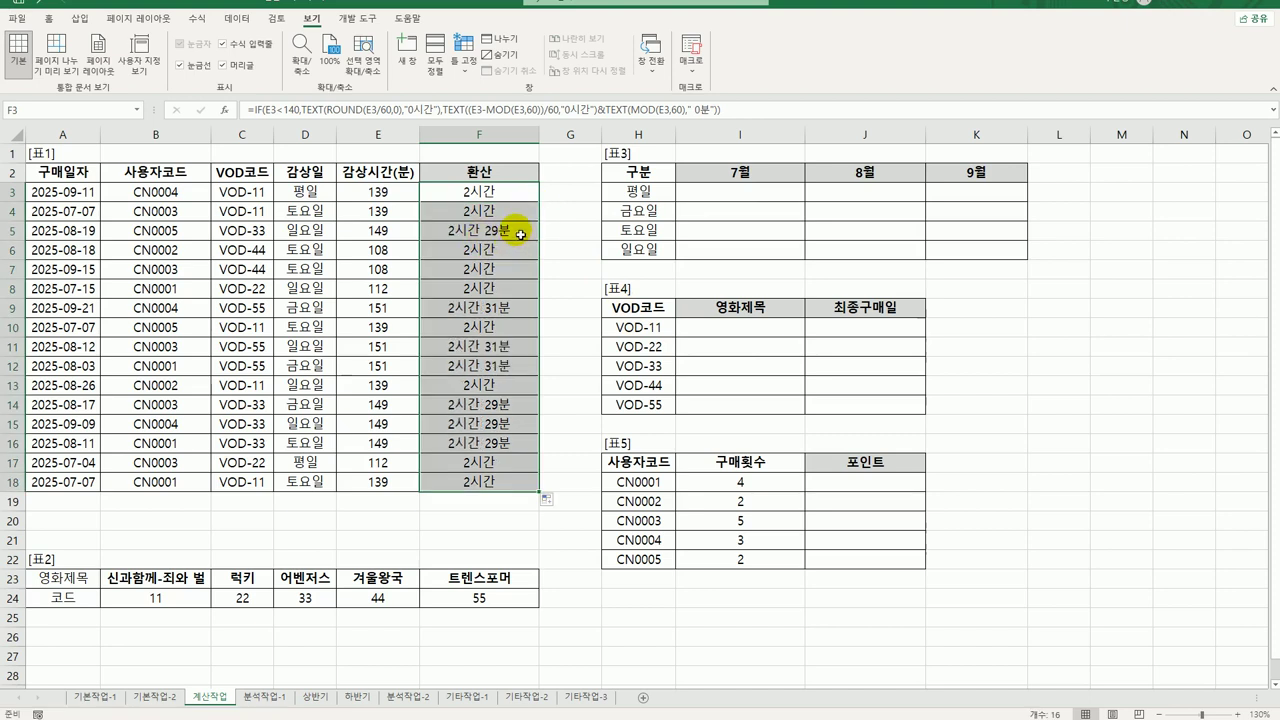
Remove the space before 0분 in the F3 formula's minute format and fill the formula down to F18.
double_click(509, 196)
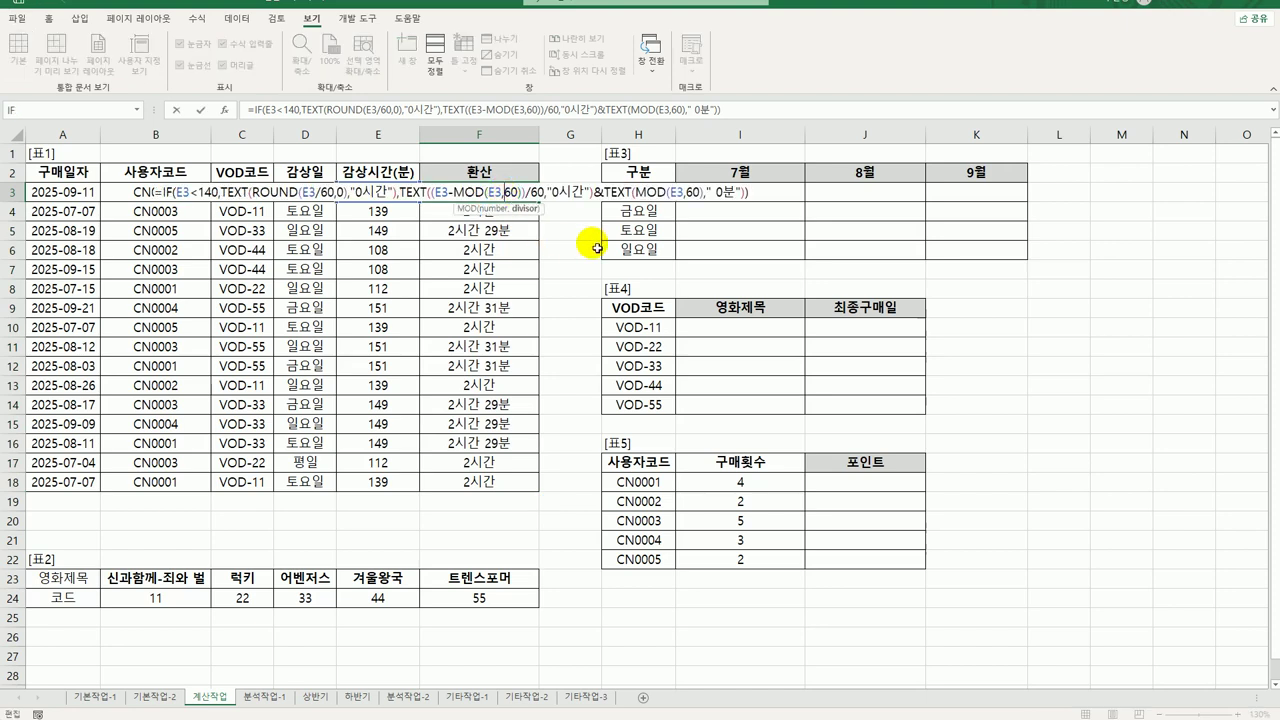
left_click(726, 200)
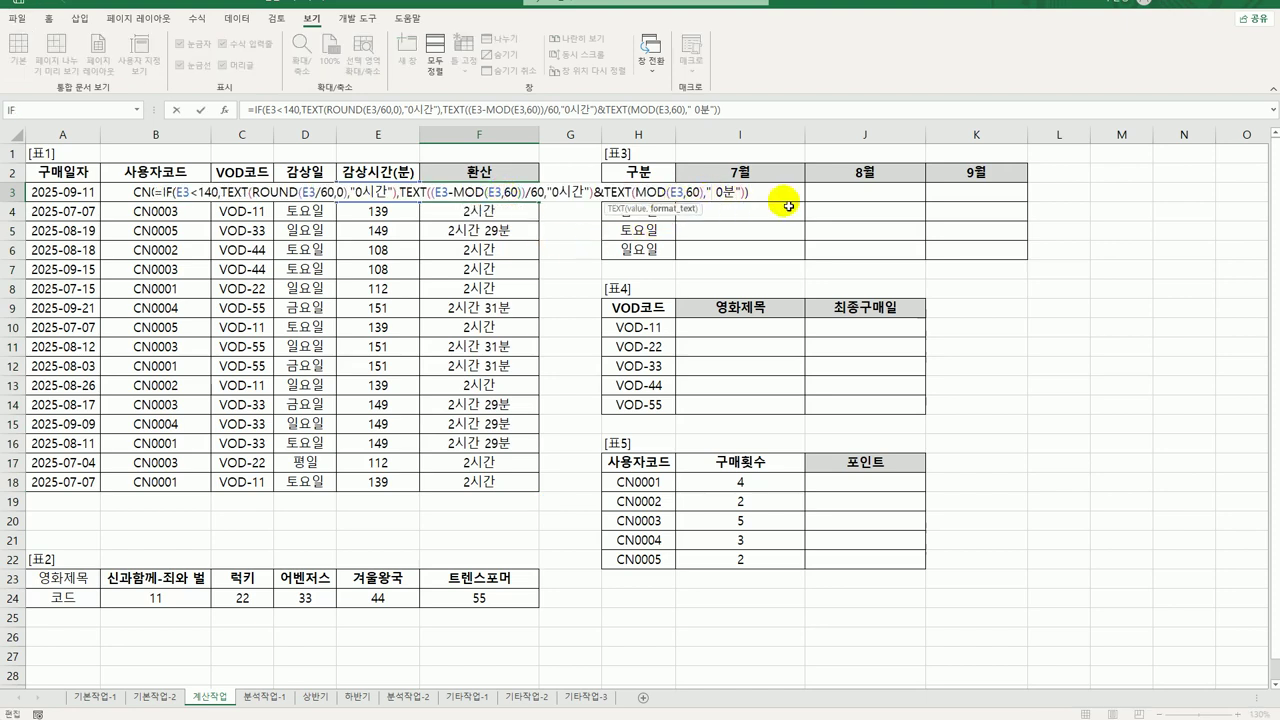
key("BackSpace")
key("ctrl+Return")
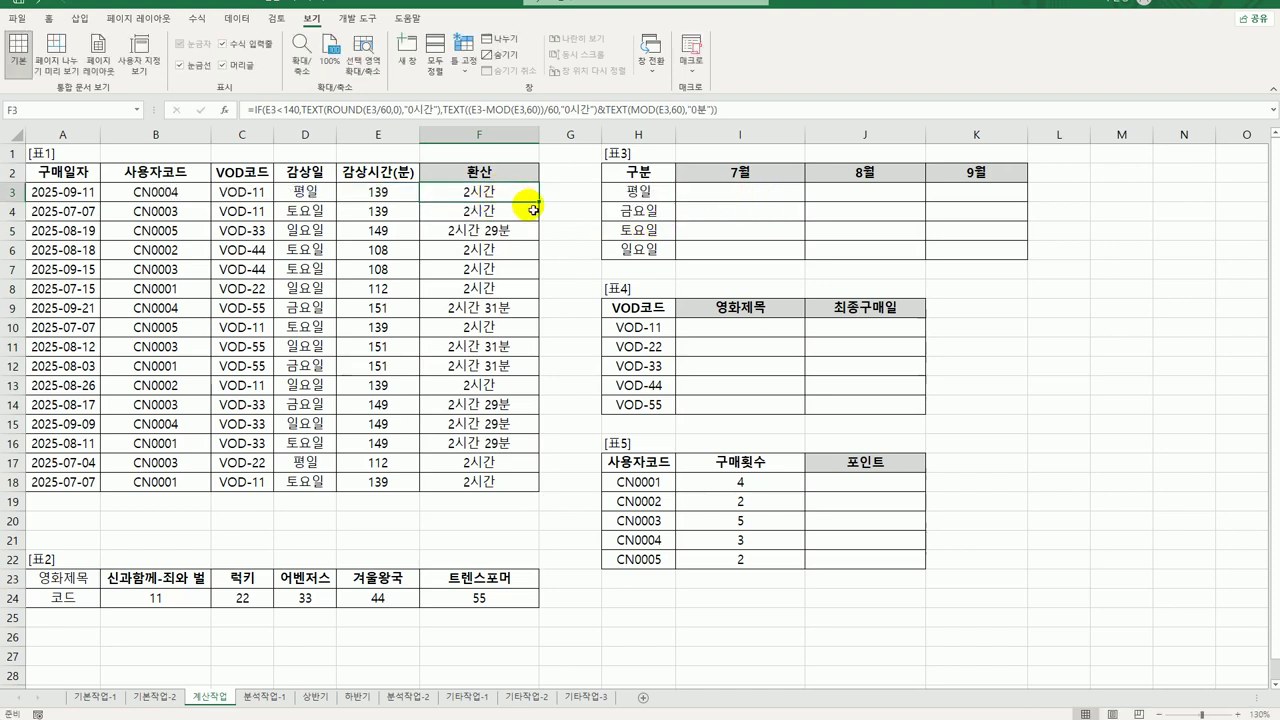
double_click(539, 201)
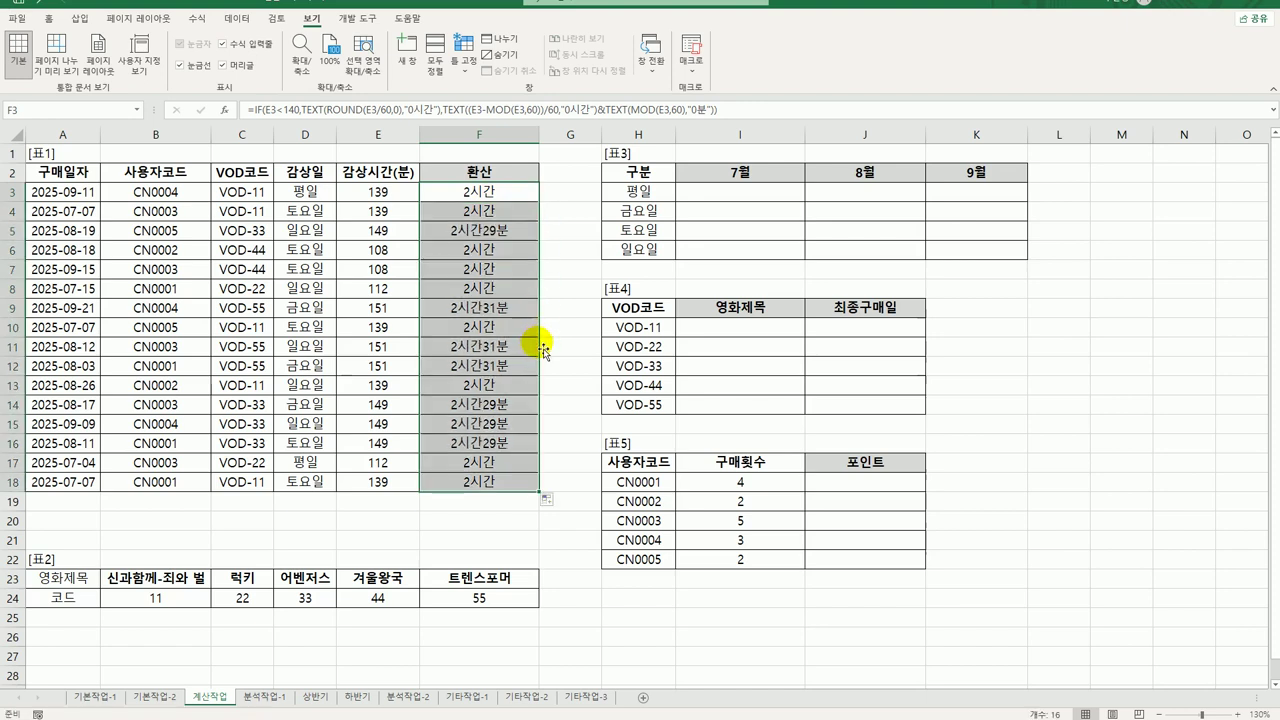
left_click(518, 476)
left_click(462, 193)
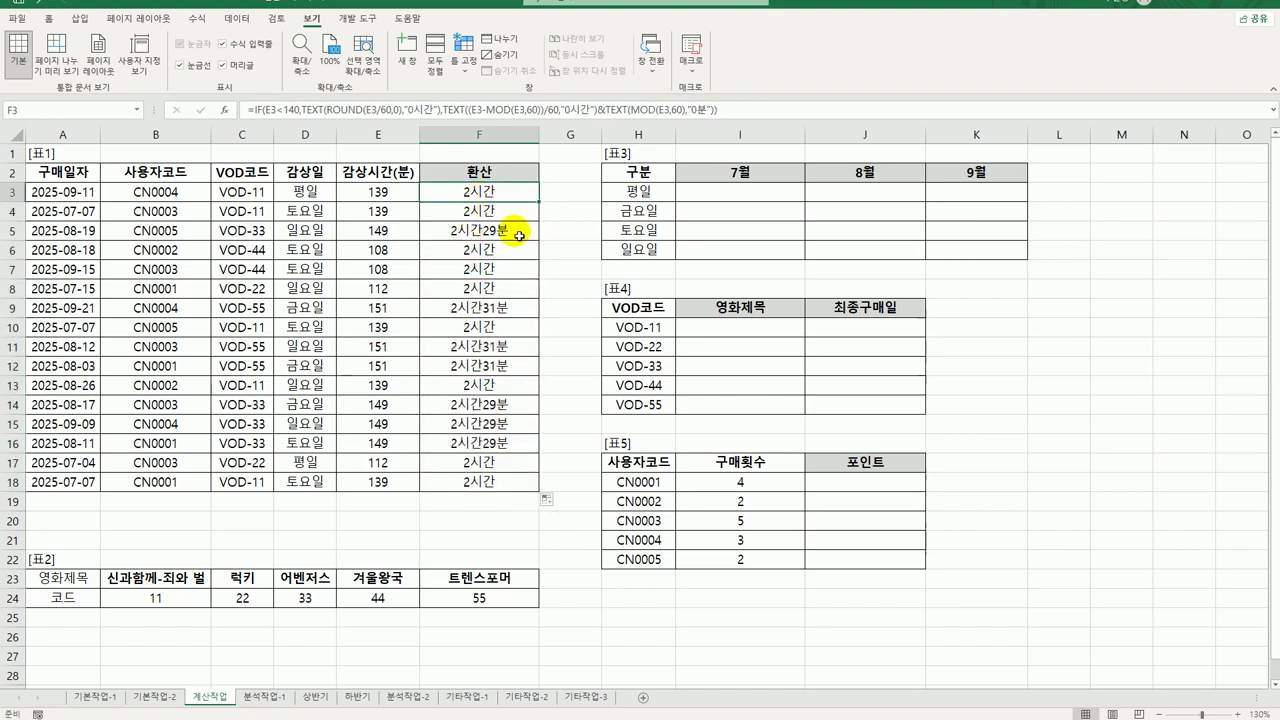
double_click(485, 193)
left_click(706, 191)
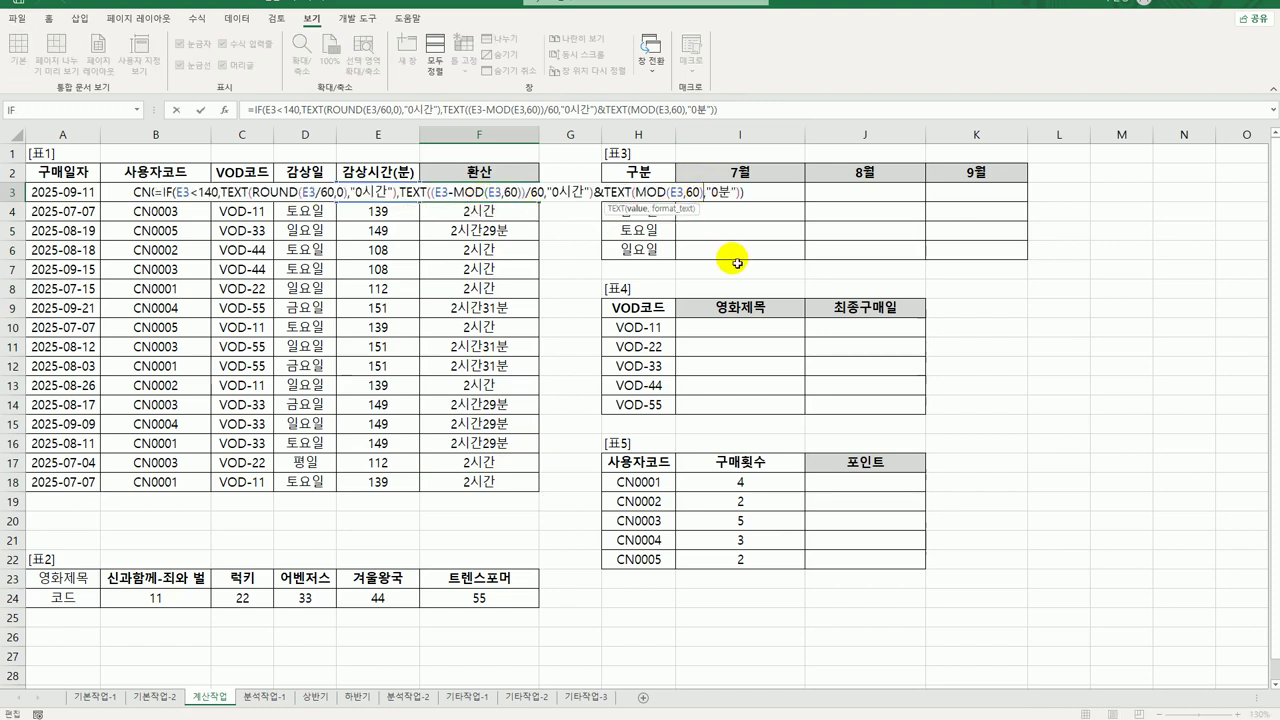
key("Escape")
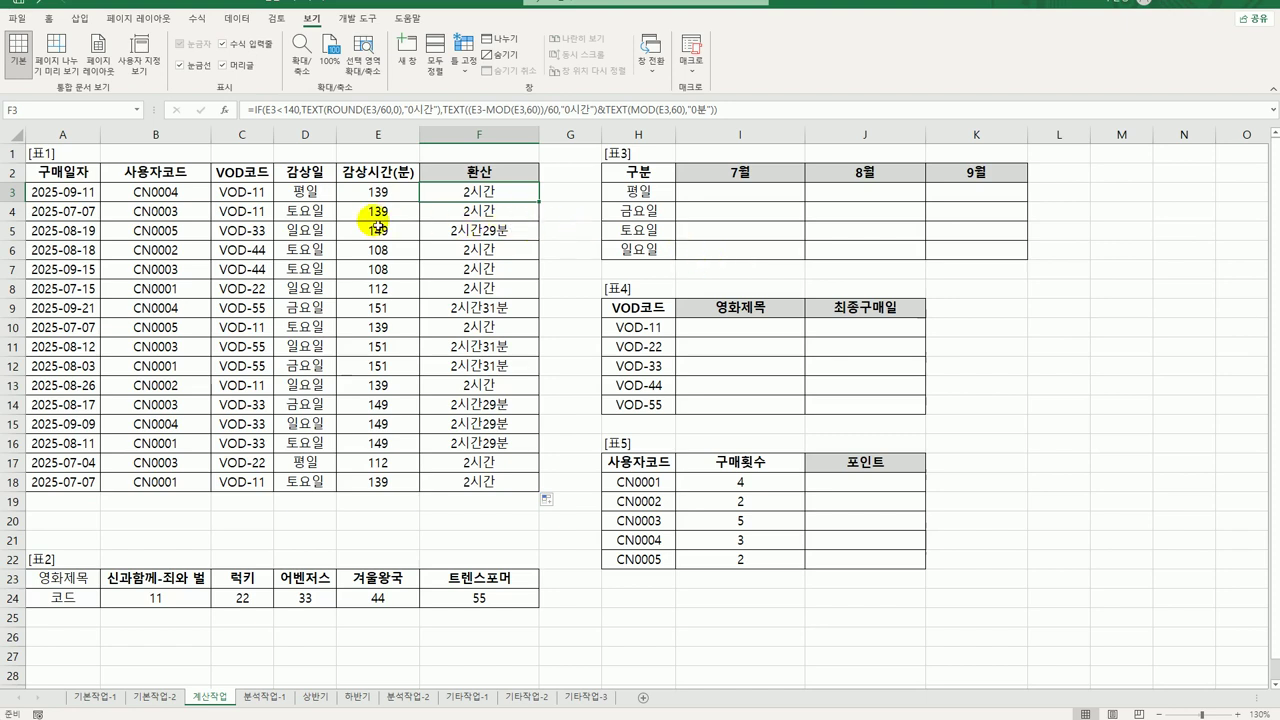
Examine the 구매일자, 감상일 and 감상시간(분) columns of 표1 against the 구분 and month cells of 표3.
left_click(96, 198)
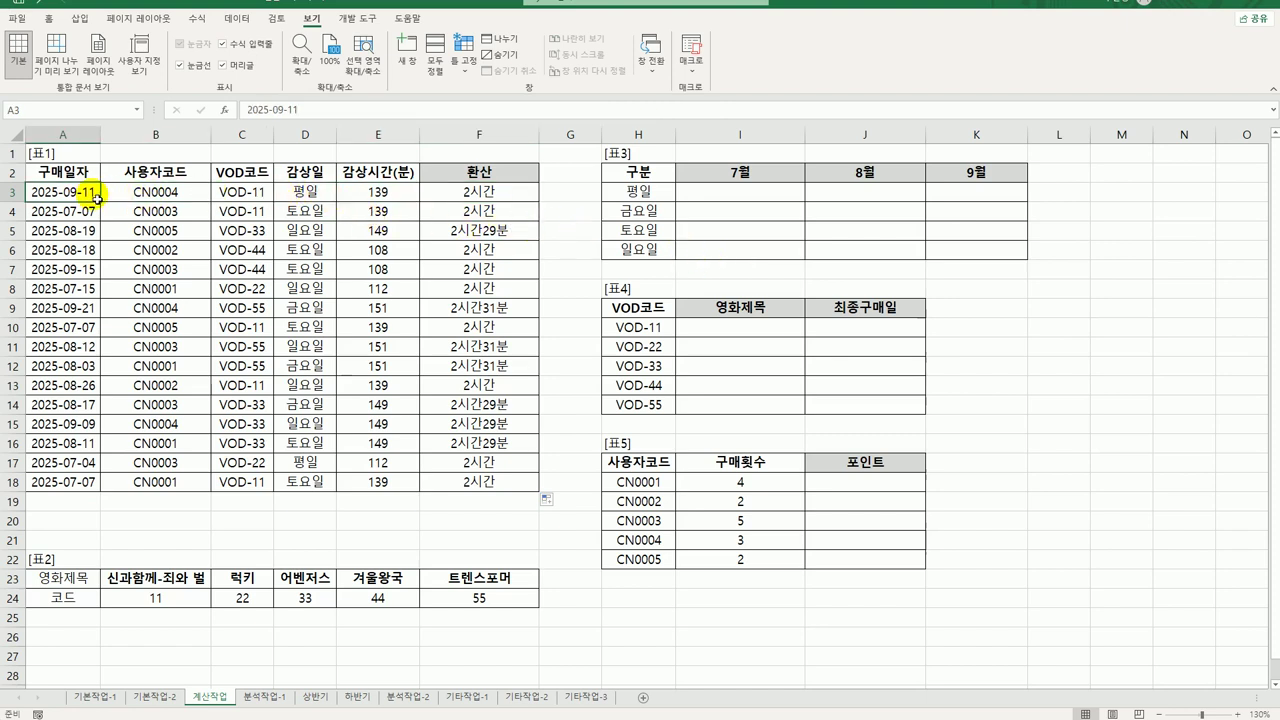
left_click(300, 191)
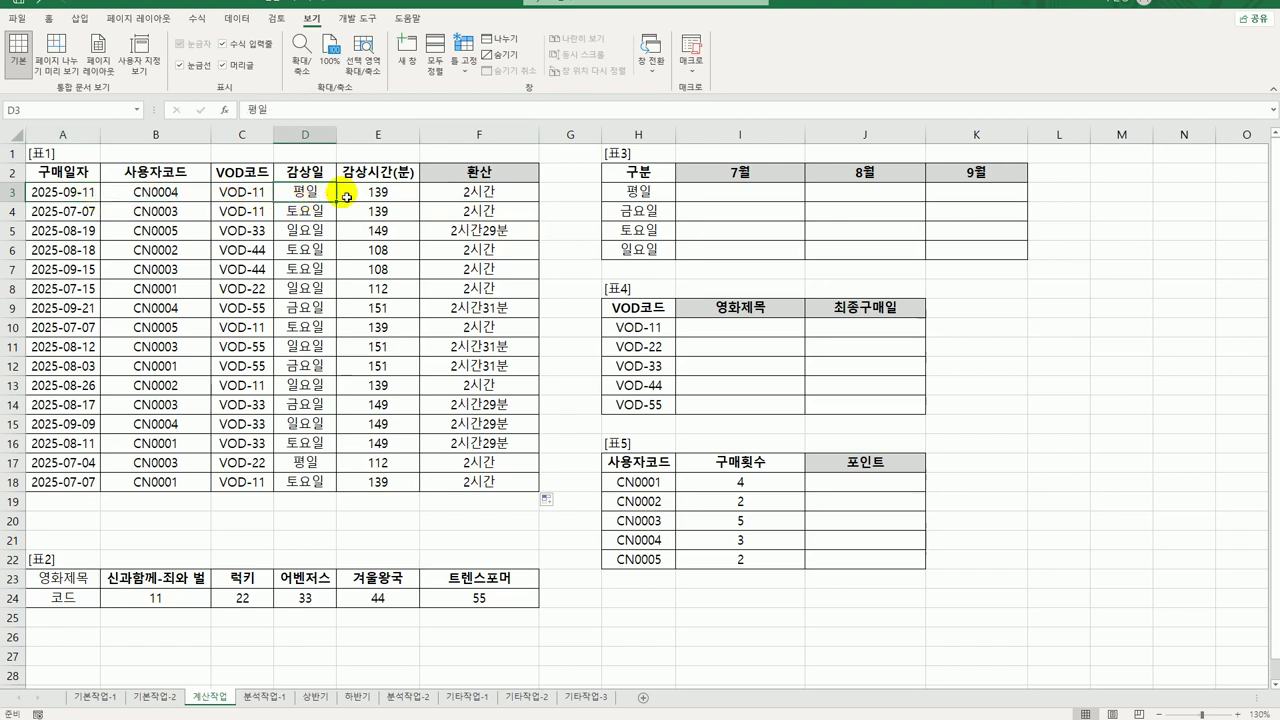
left_click(350, 194)
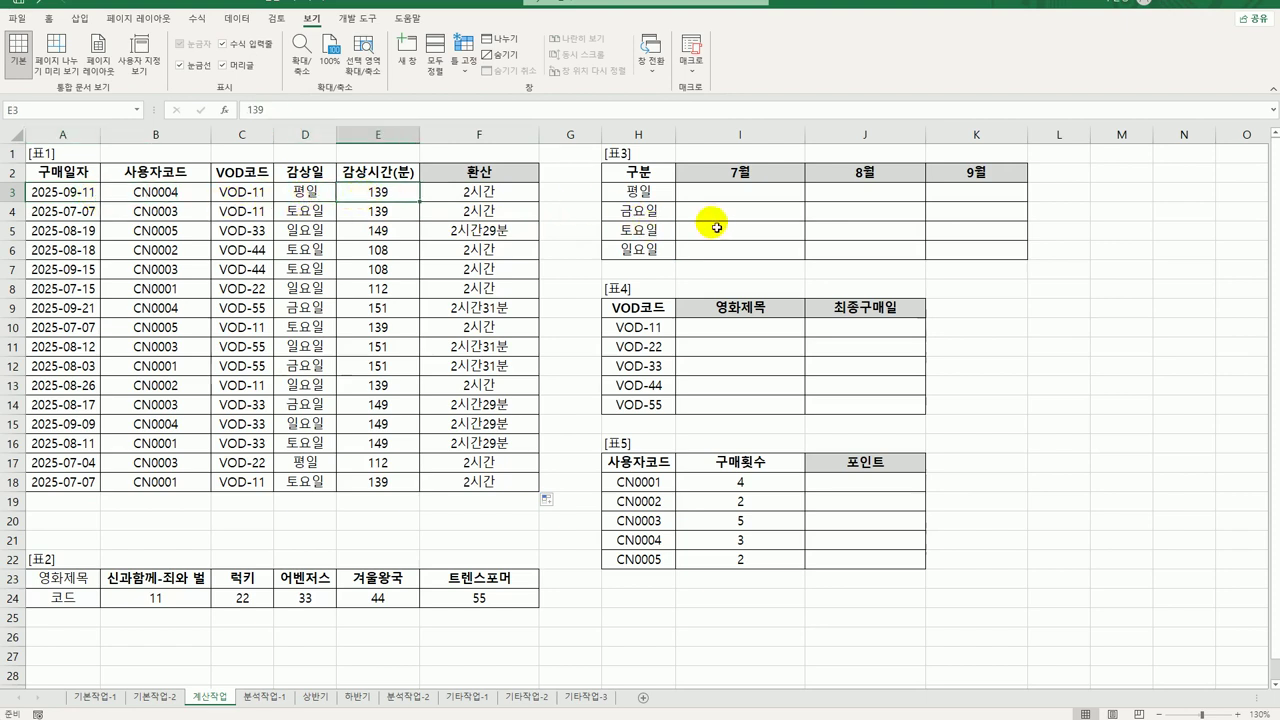
left_click(724, 192)
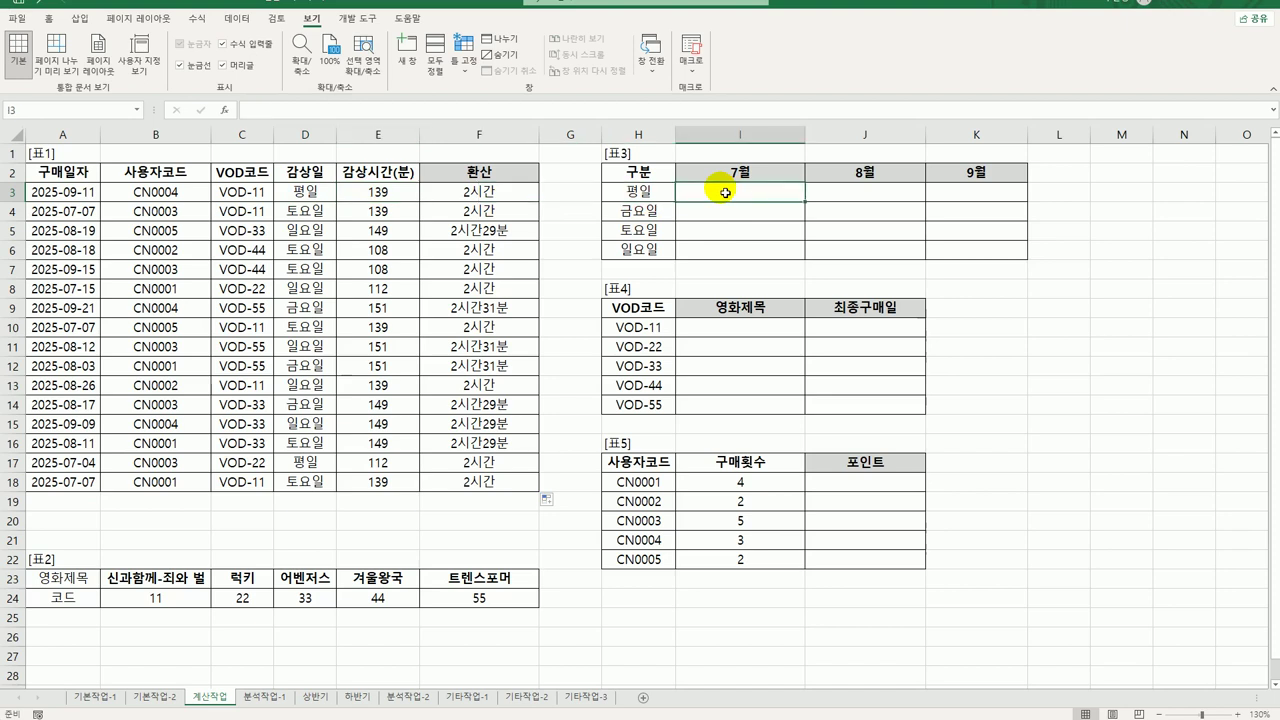
left_click_drag(724, 192, 981, 250)
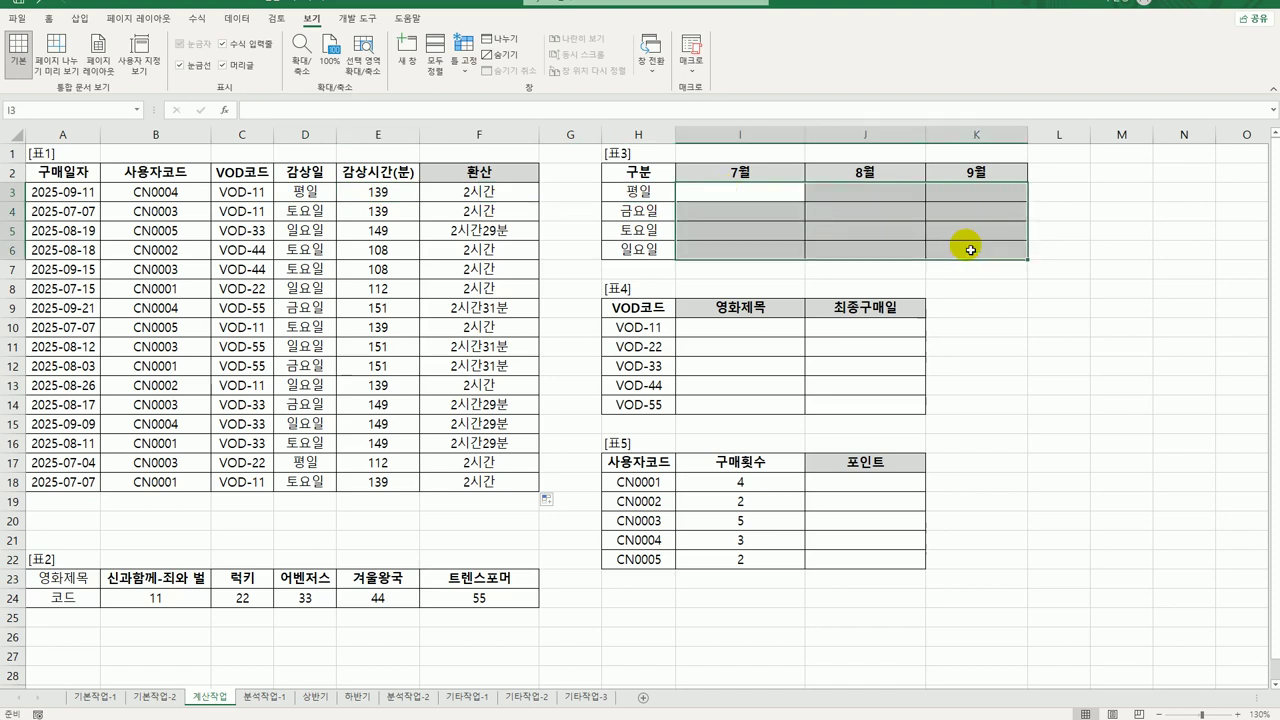
left_click(720, 194)
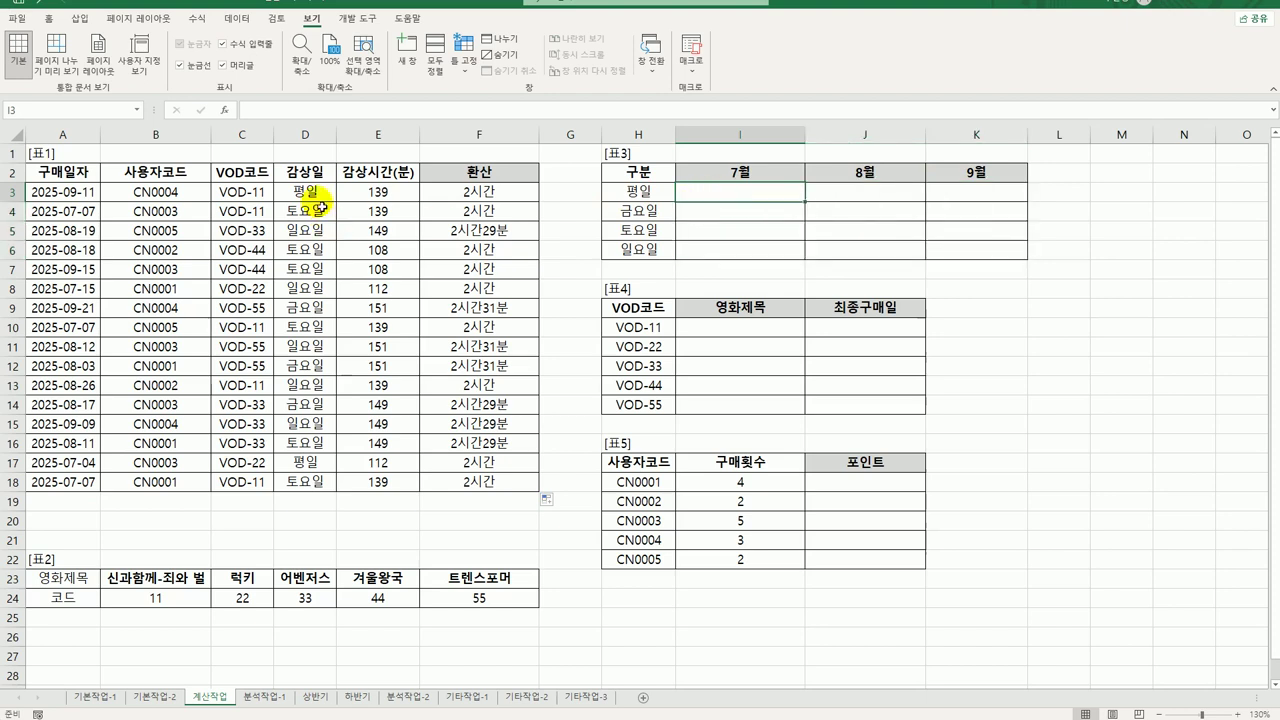
left_click_drag(305, 172, 338, 492)
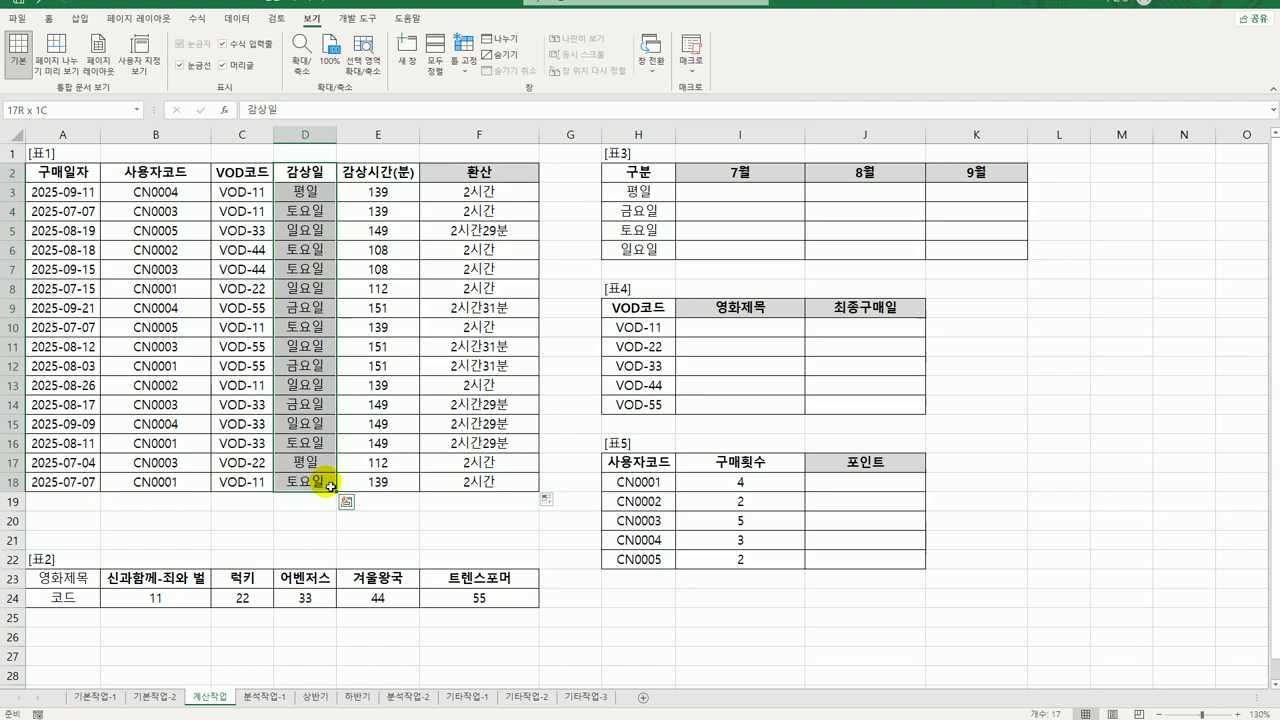
left_click(655, 200)
Start a formula in I3 of 표3 with an IF nested inside AVERAGE, =AVERAGE(IF(.
left_click(725, 203)
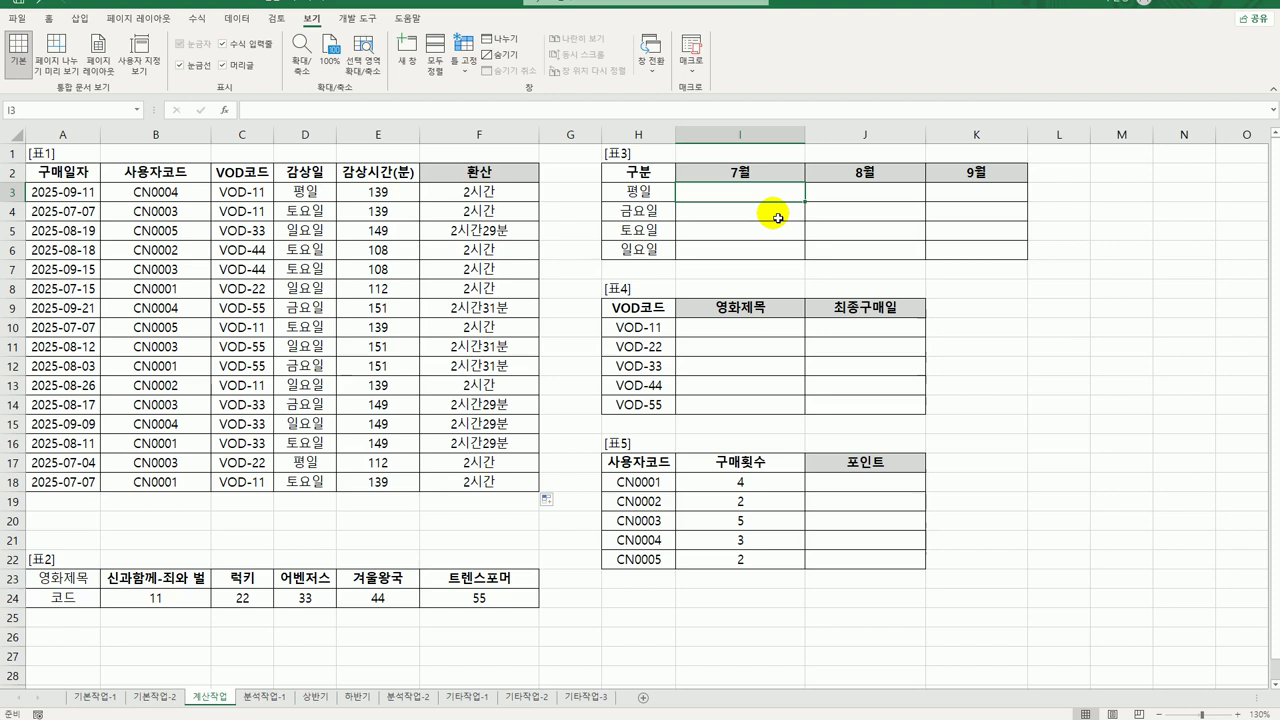
type("=av")
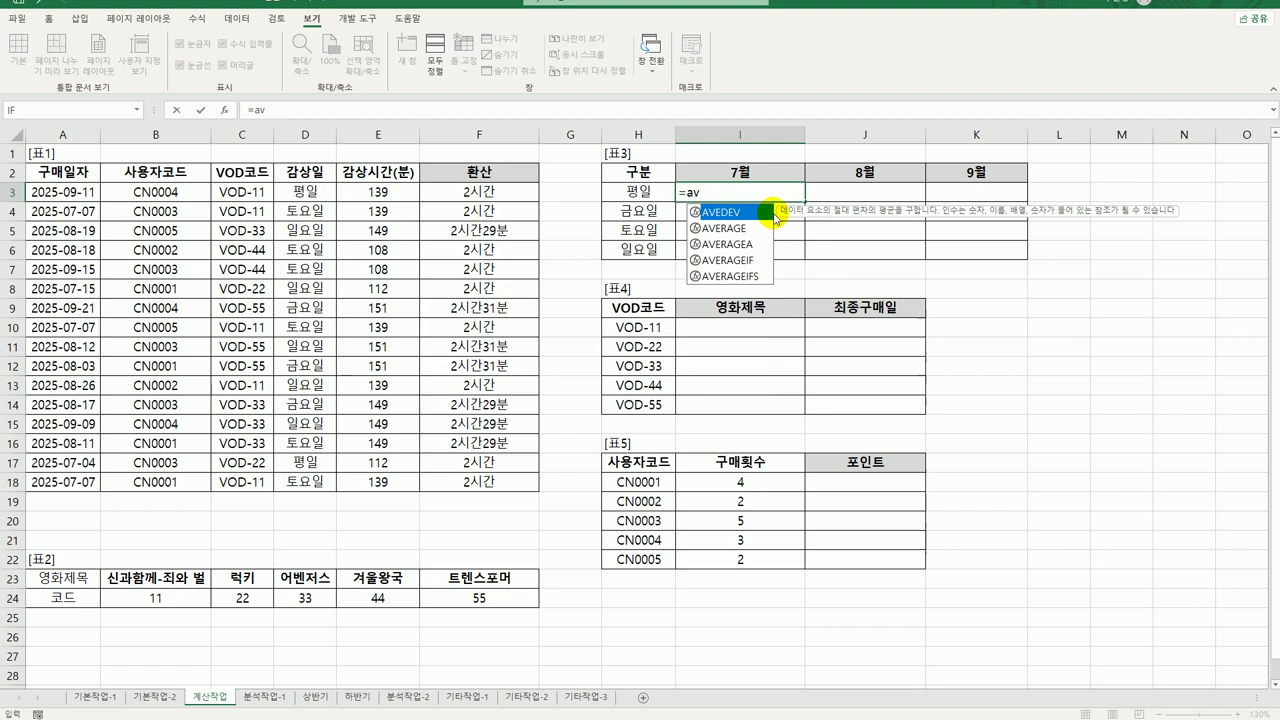
key("Down")
key("Tab")
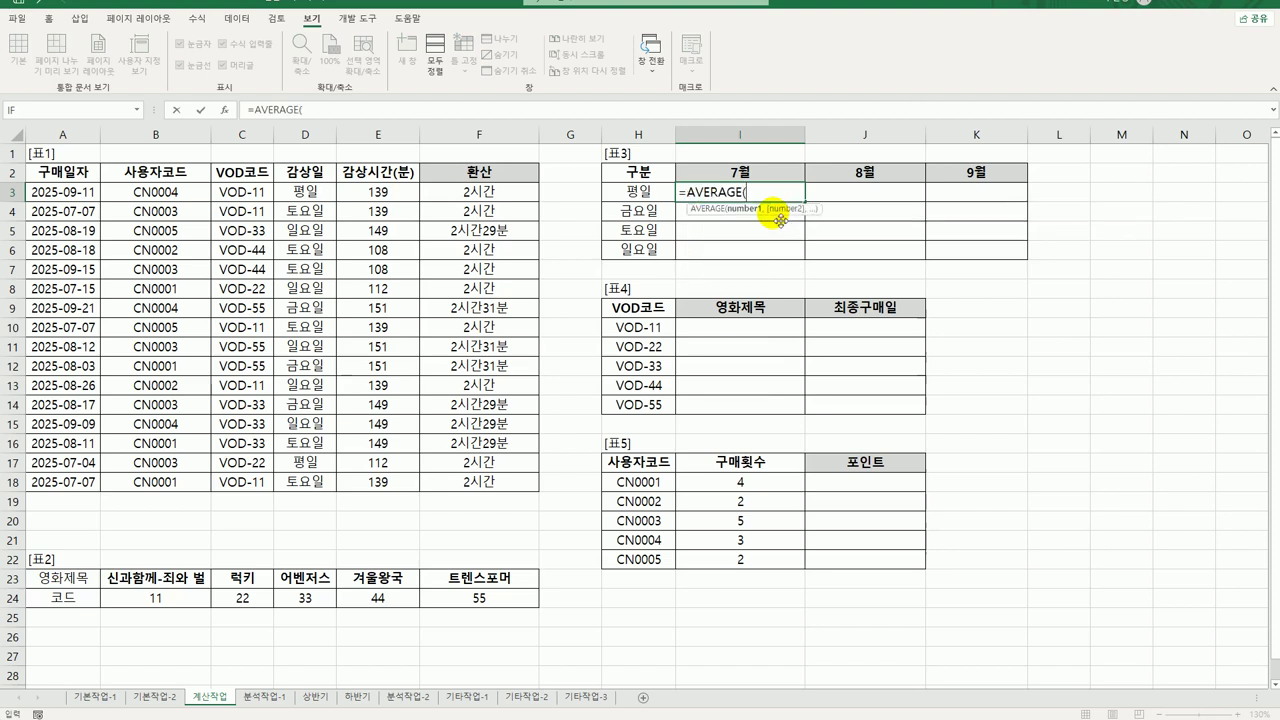
type("if")
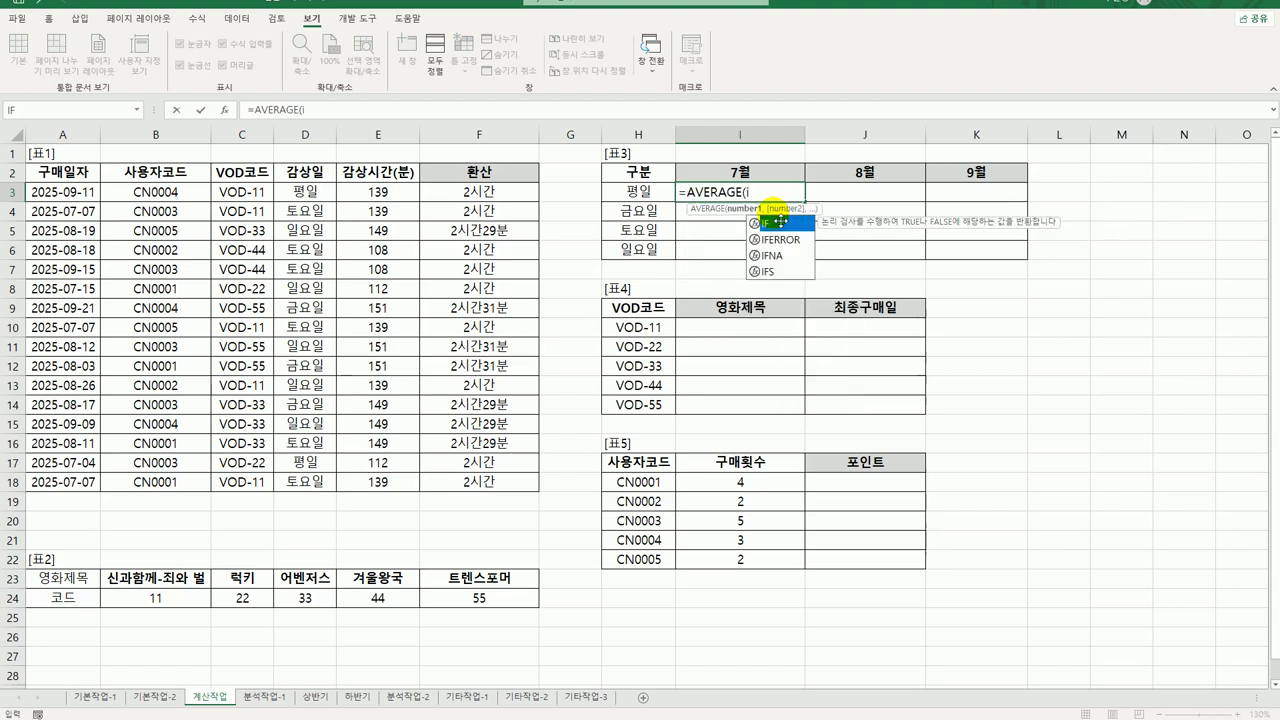
key("Tab")
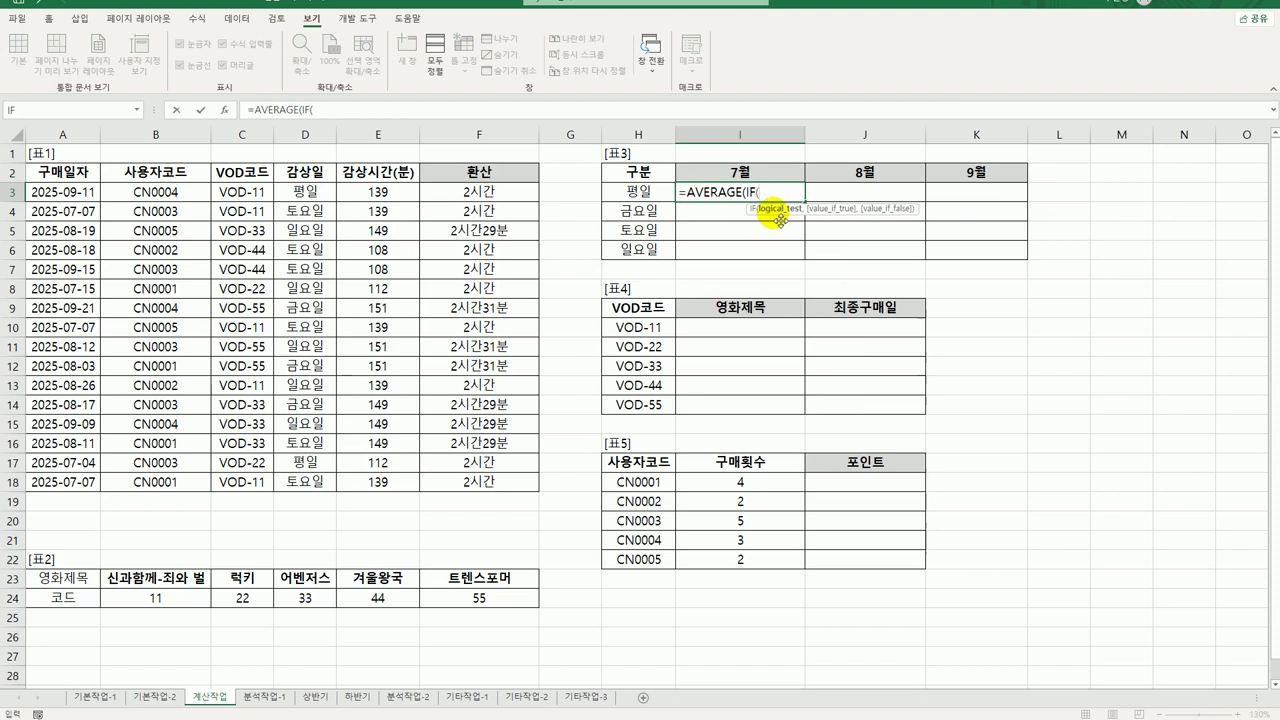
Enter (MONTH($A$3:$A$18)=I$2 as the first condition of the IF in the I3 formula.
type("(mon")
key("Tab")
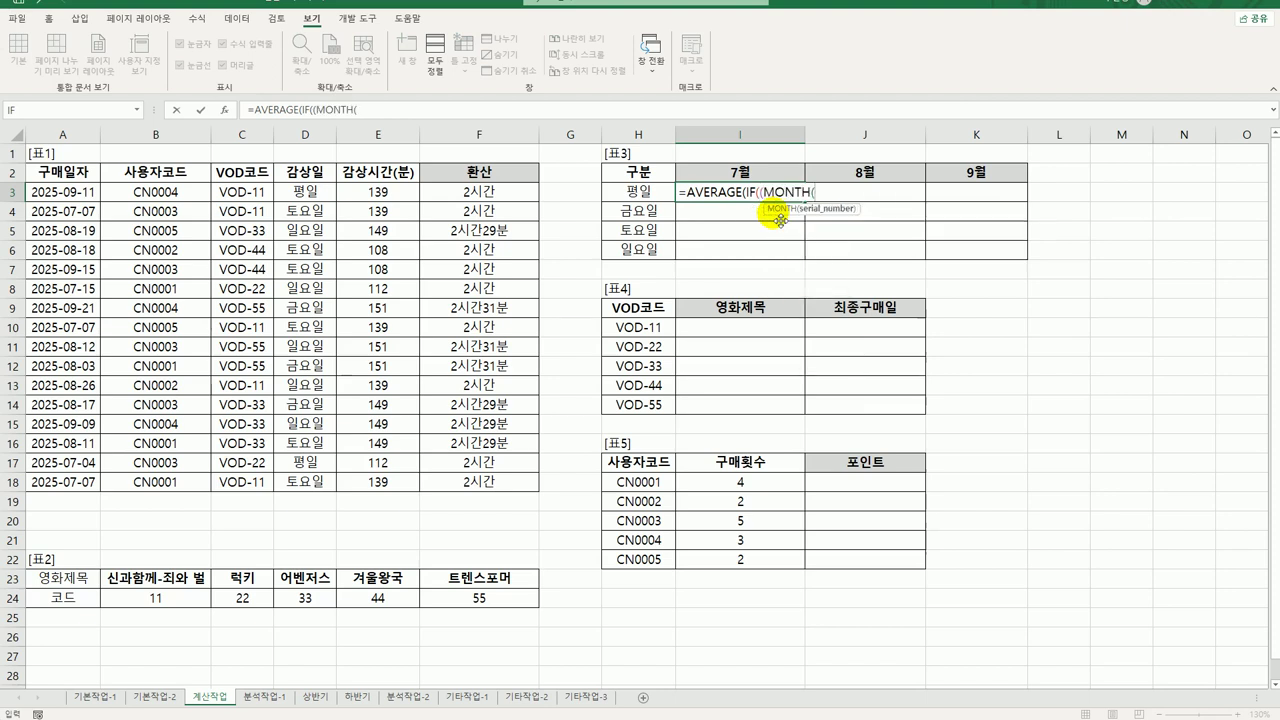
left_click_drag(84, 196, 66, 484)
key("F4")
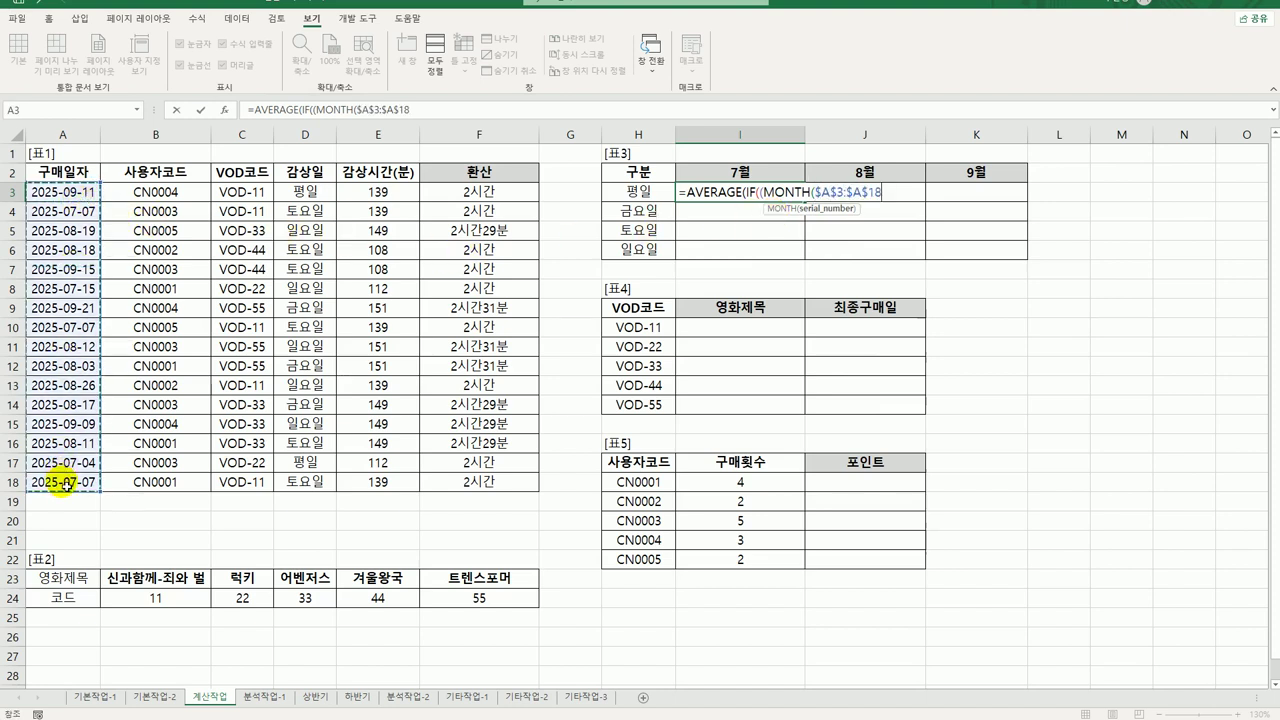
type(")=")
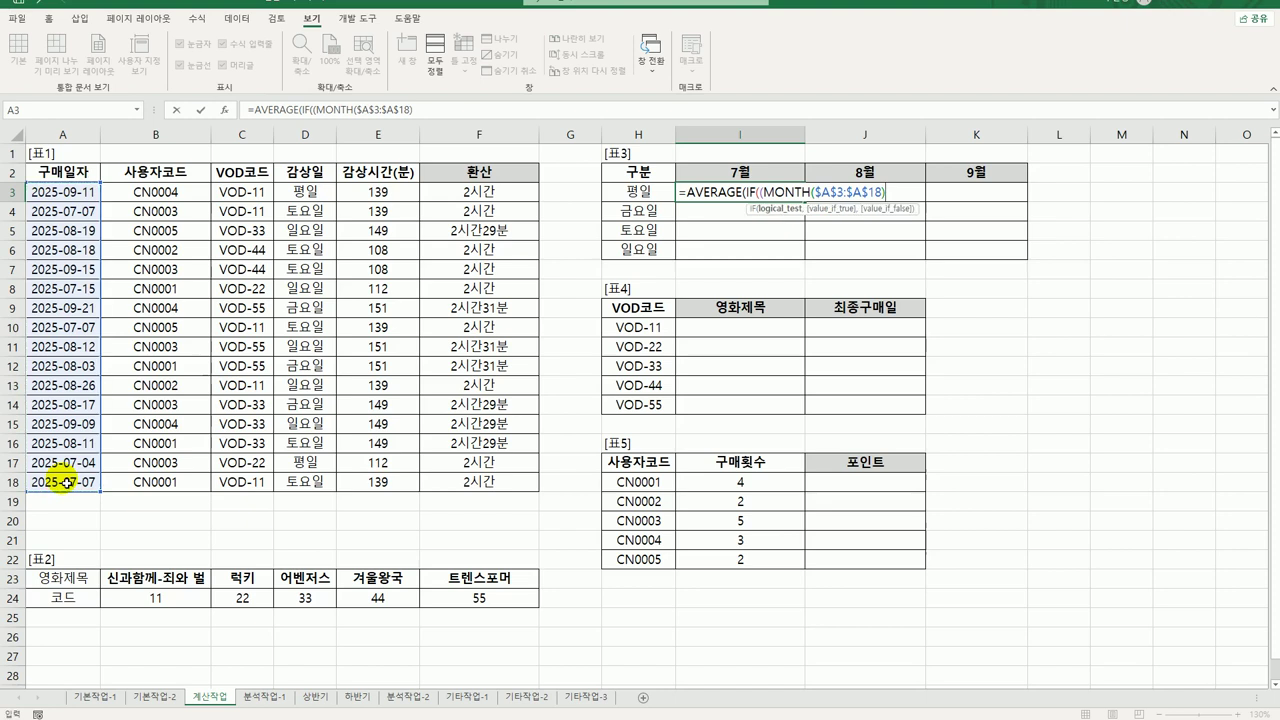
left_click(760, 176)
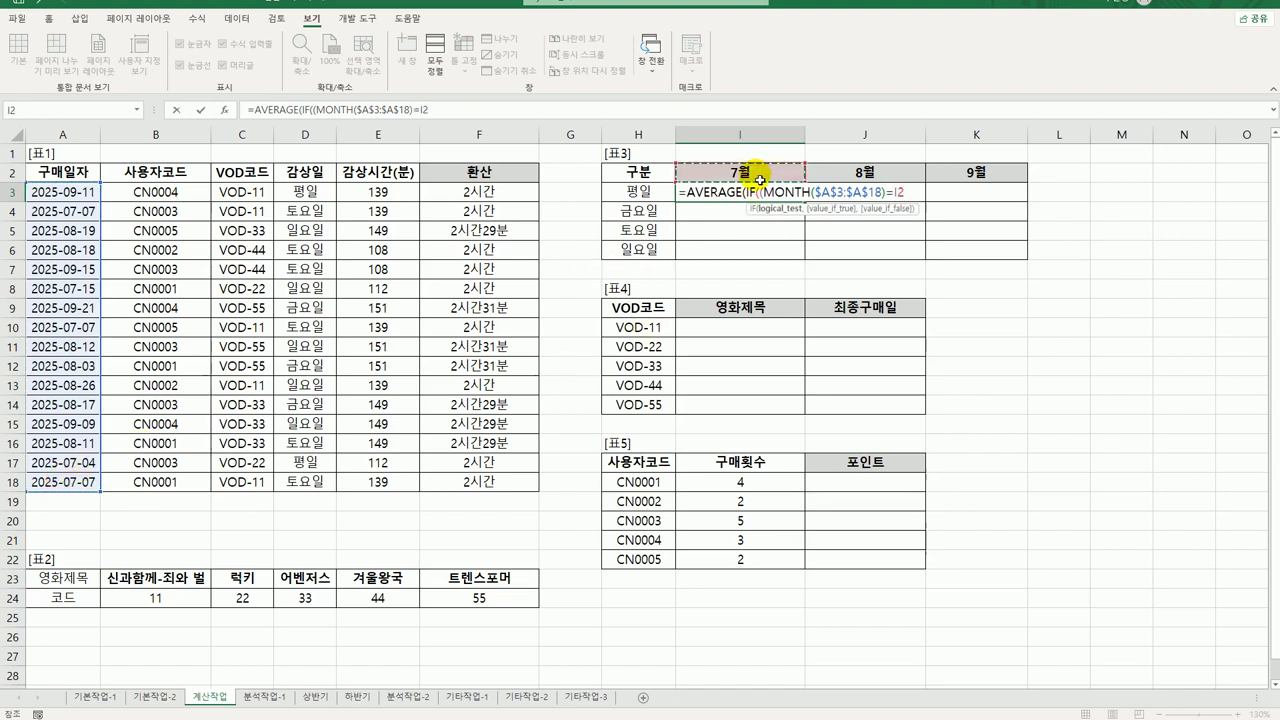
key("F4")
key("F4")
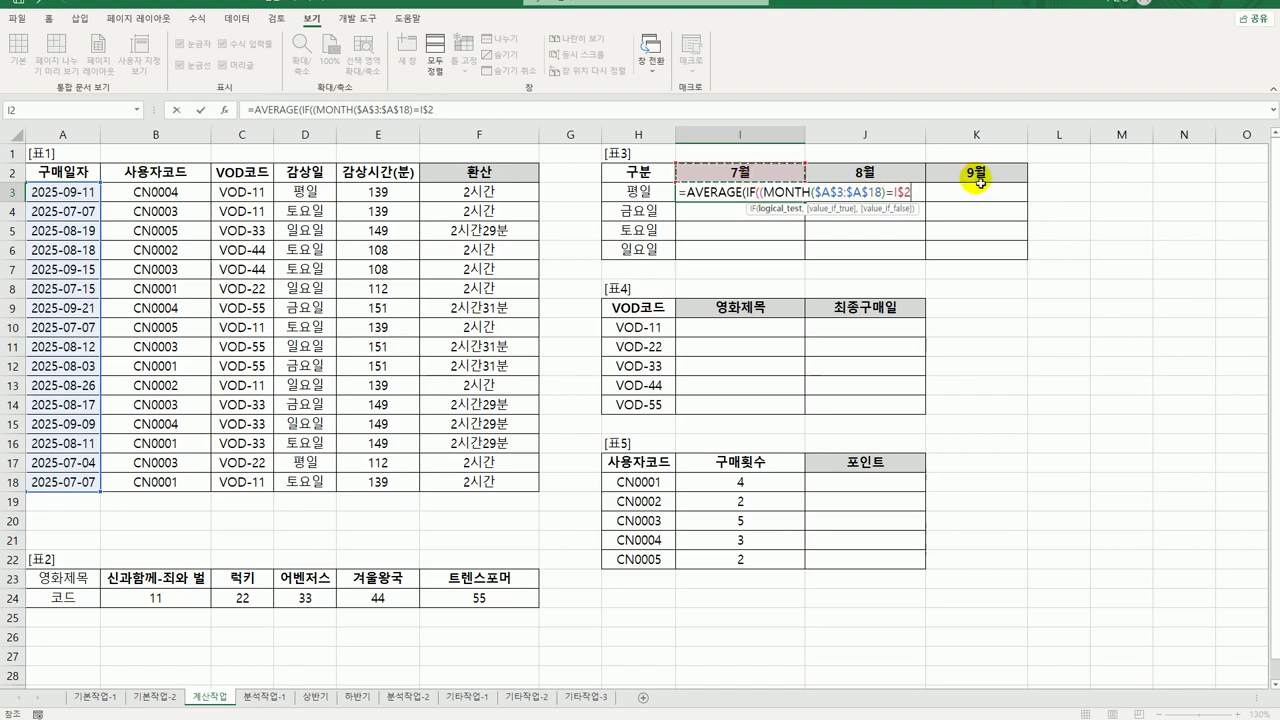
Close the month condition in the I3 formula and multiply it by the second condition ($D$3:$D$18=$H3).
type(")*(")
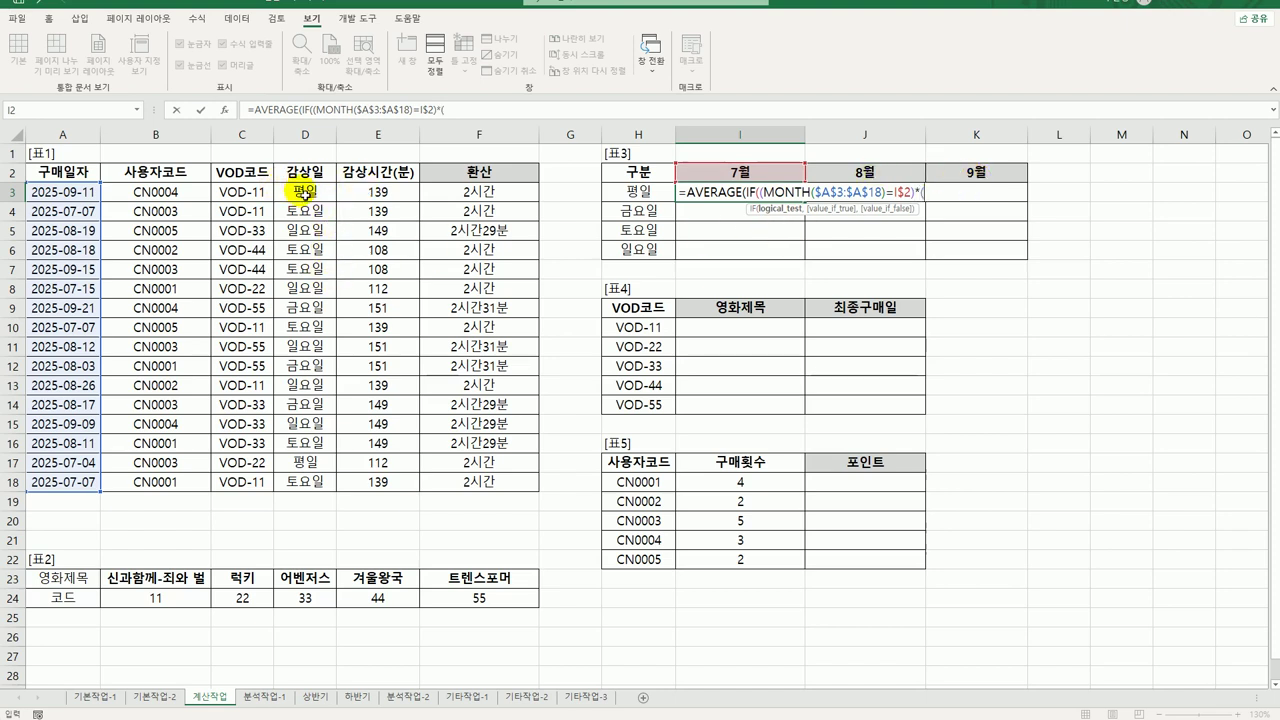
left_click_drag(304, 192, 314, 492)
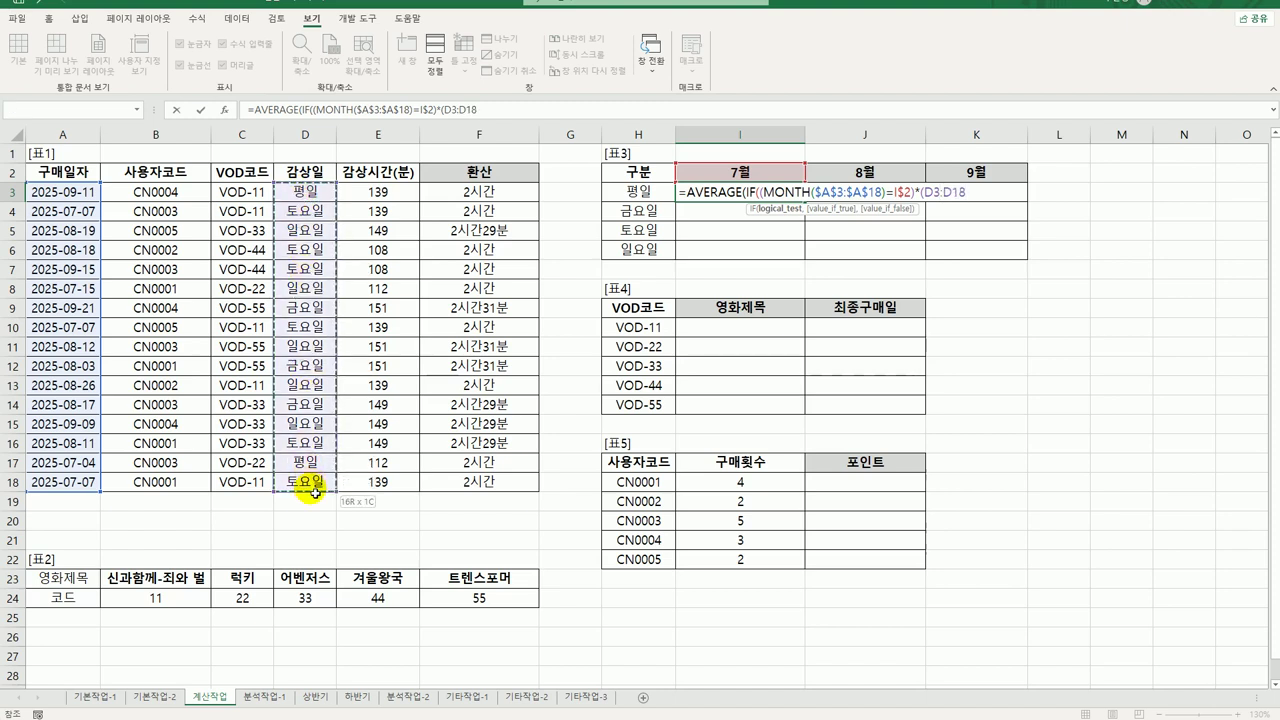
key("F4")
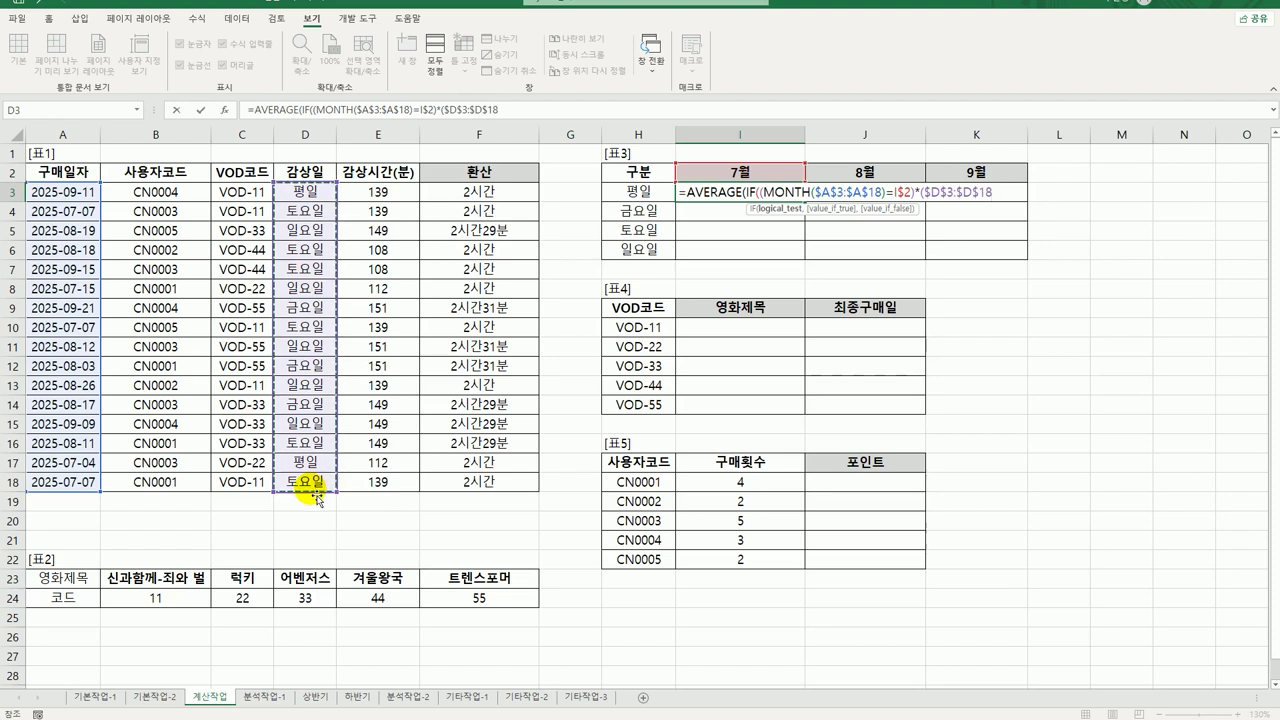
type("=")
left_click(618, 198)
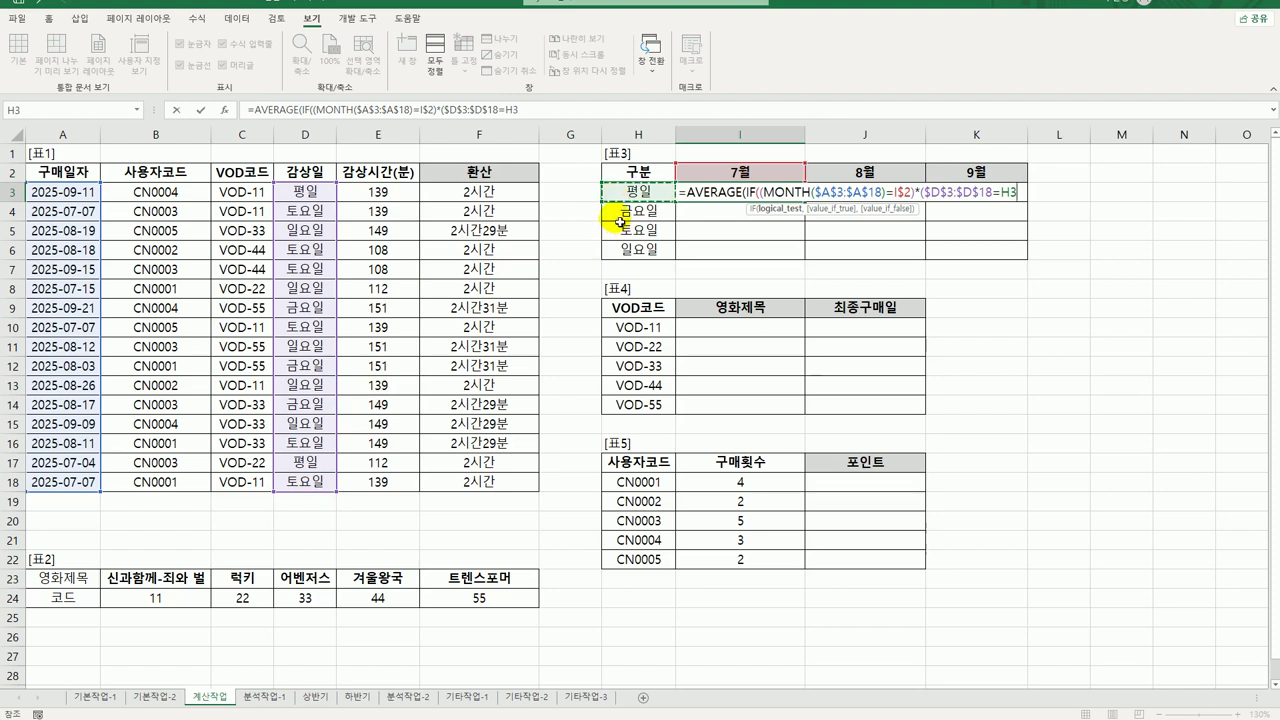
key("F4")
key("F4")
type(")")
Complete the I3 formula with $E$3:$E$18 as the IF's true value, and fill it across I3:K6 of 표3.
type(",")
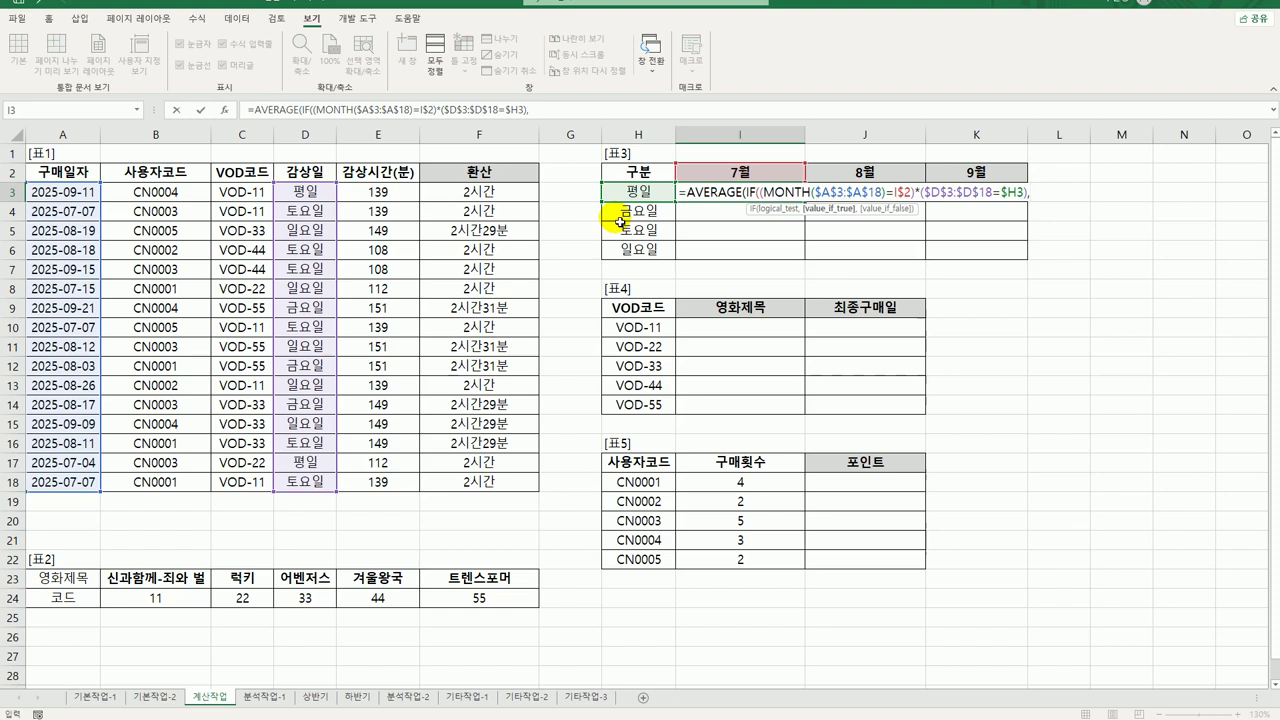
left_click_drag(400, 192, 368, 486)
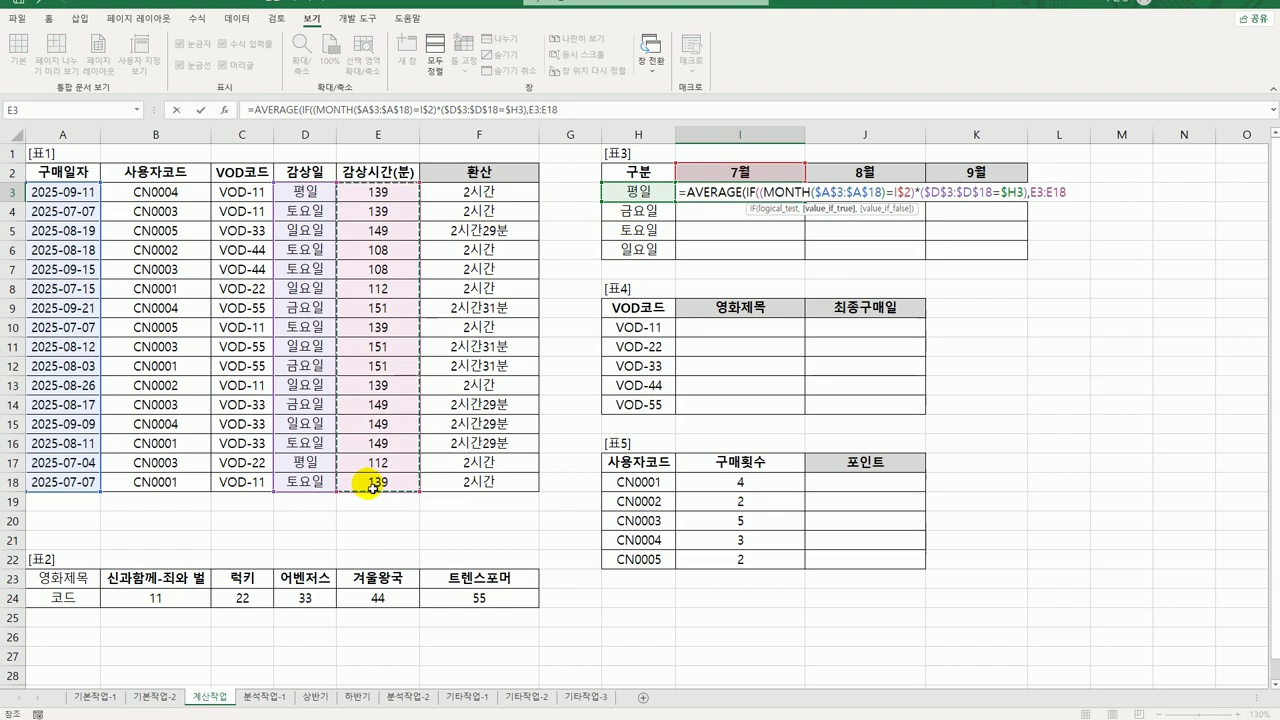
key("F4")
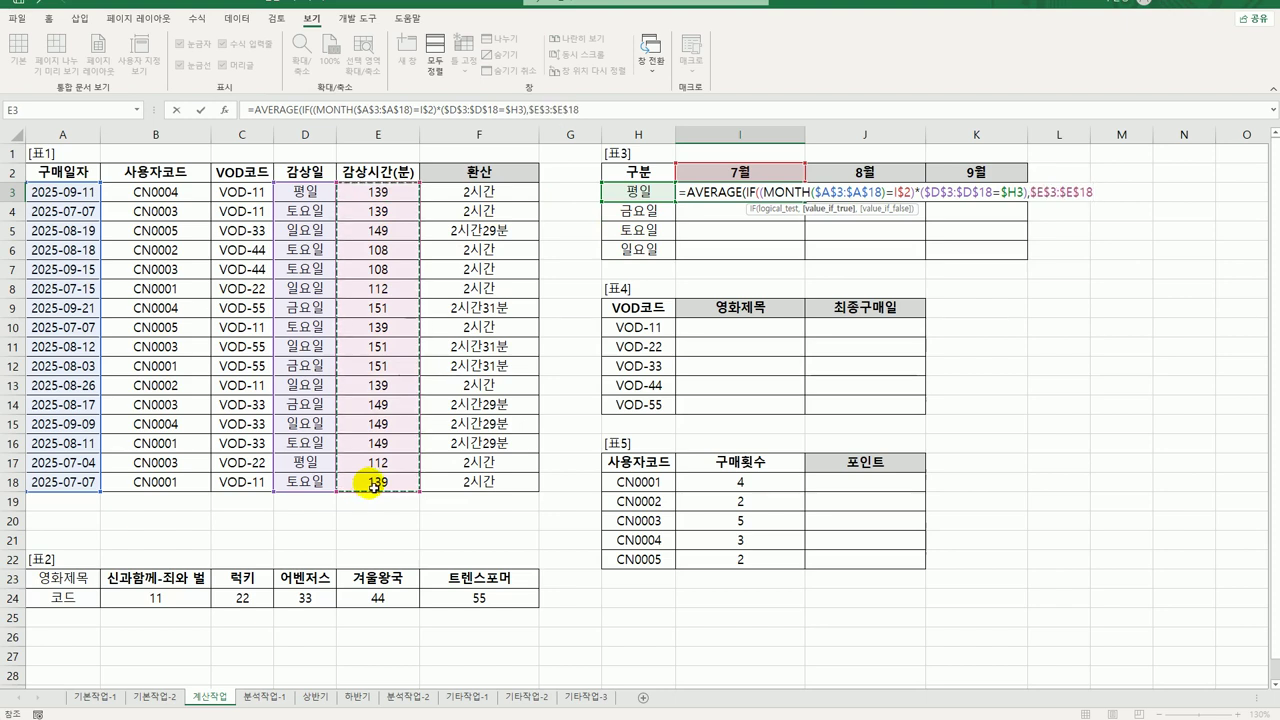
type("))")
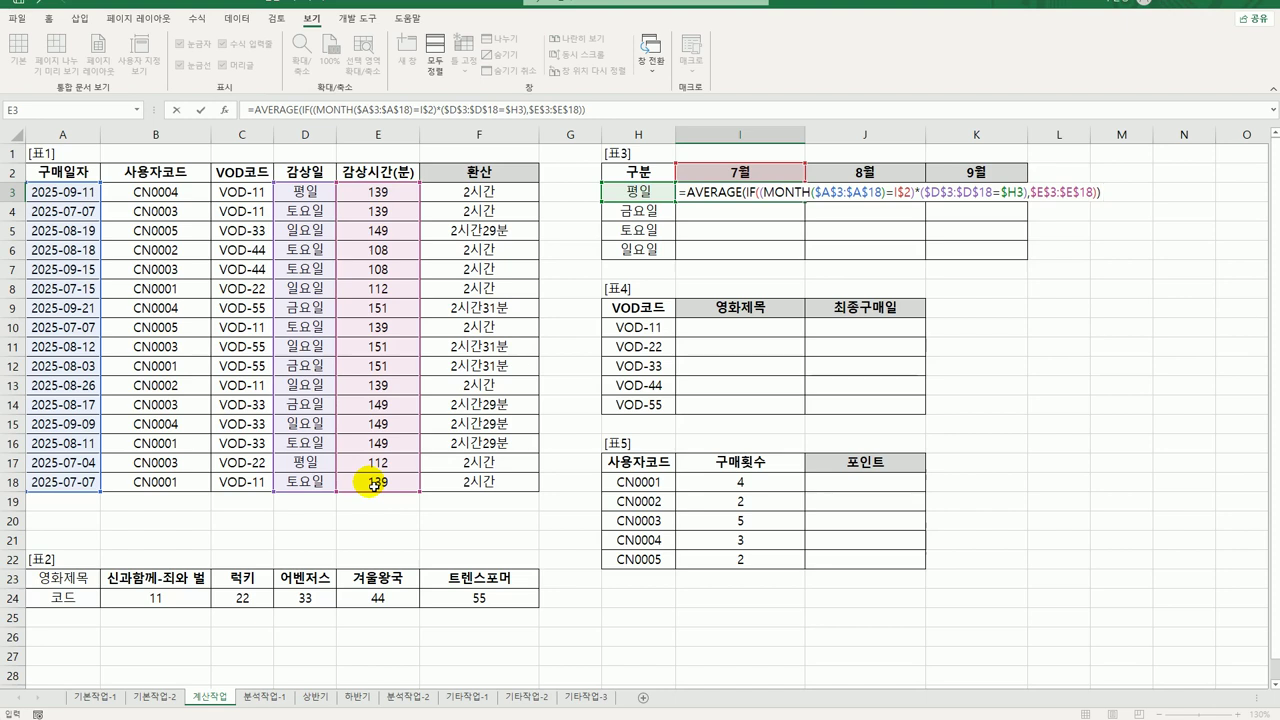
key("Return")
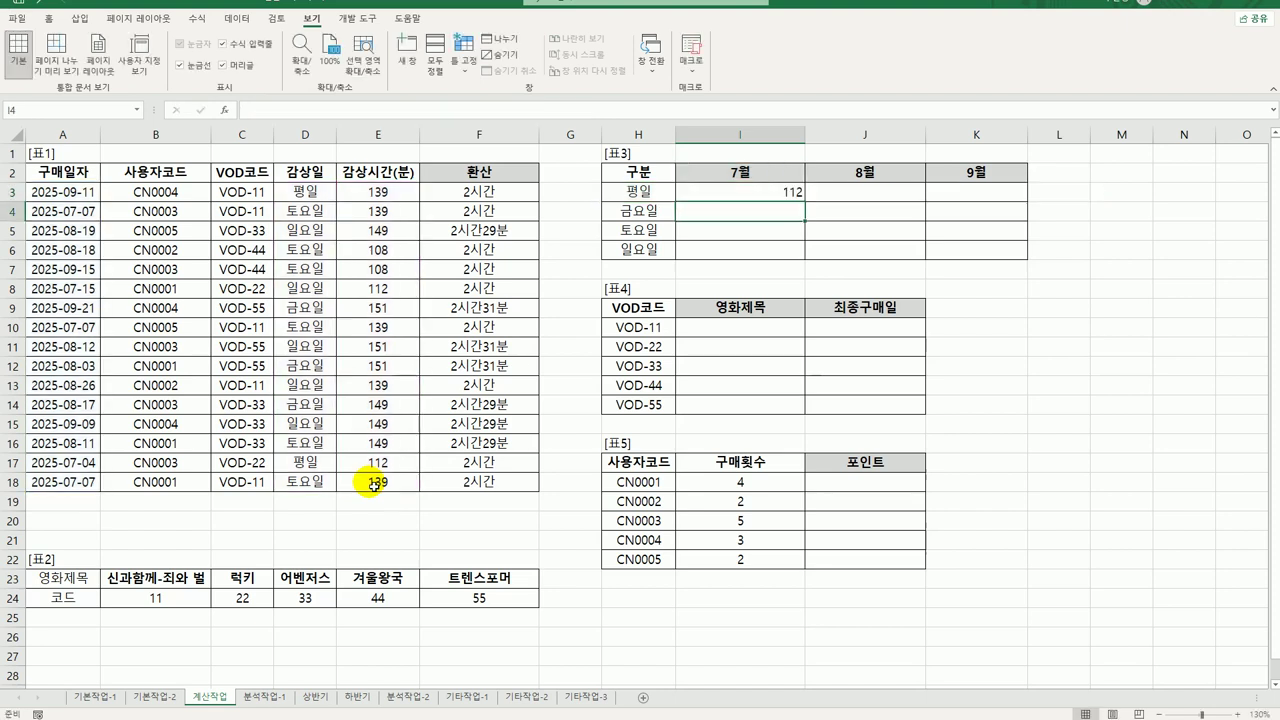
left_click(790, 197)
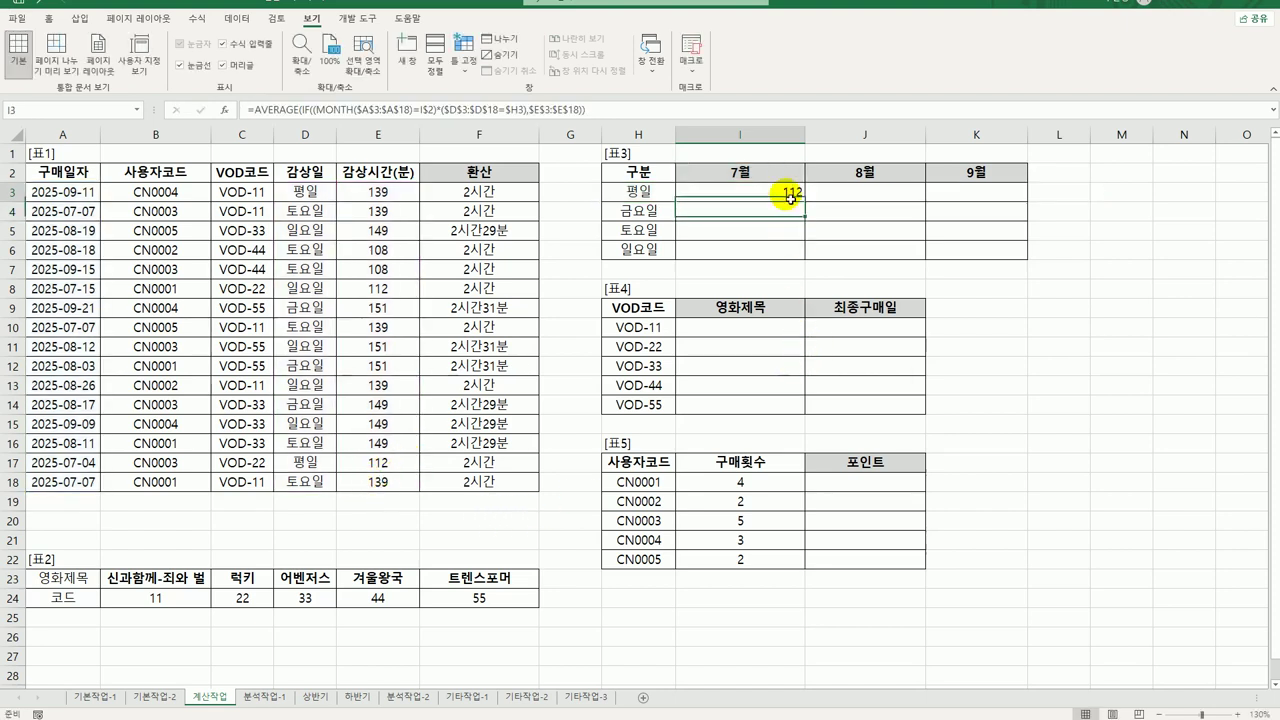
left_click_drag(805, 203, 977, 257)
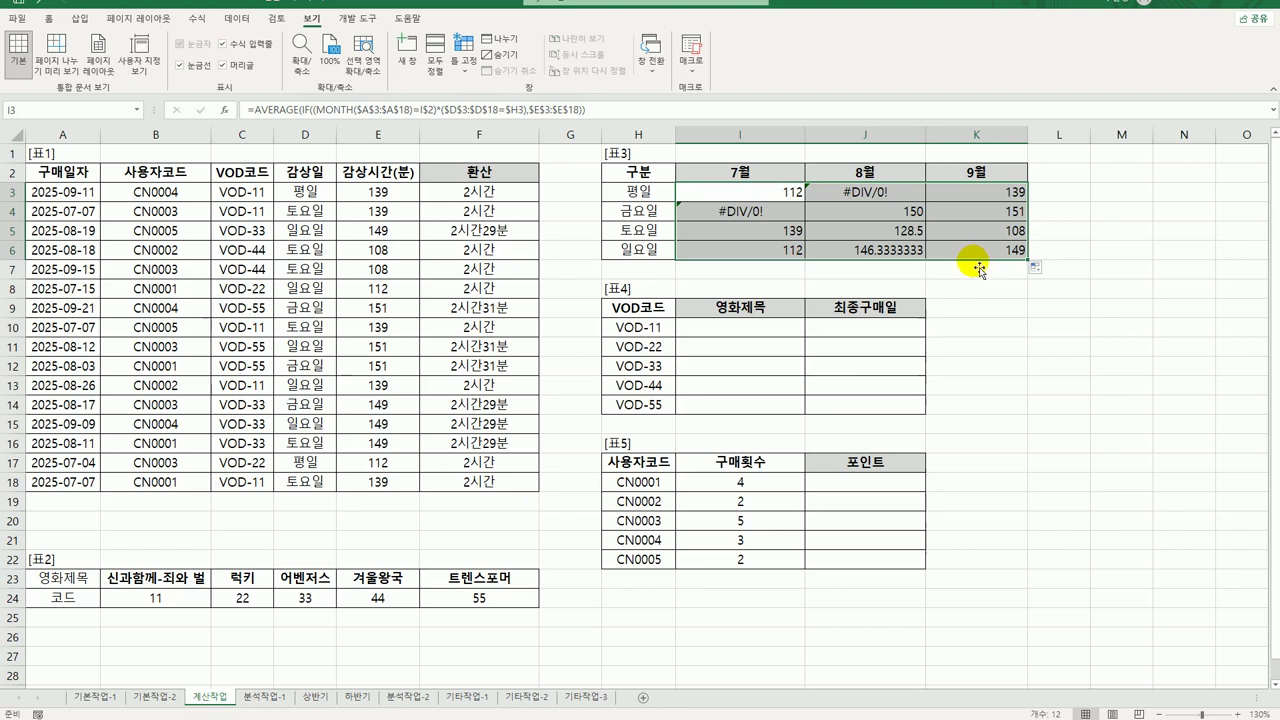
Wrap the I3 formula in IFERROR with "" as the error value, enter it as an array formula and fill I3:K6.
left_click(740, 200)
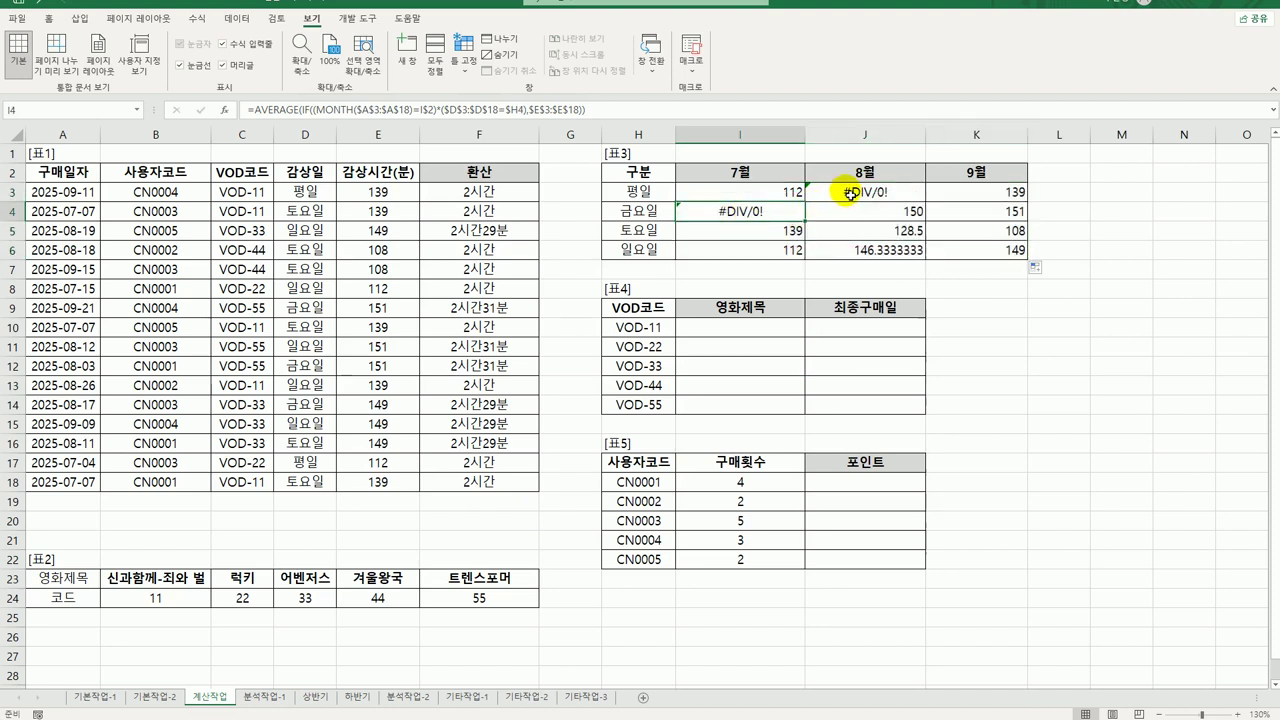
double_click(738, 200)
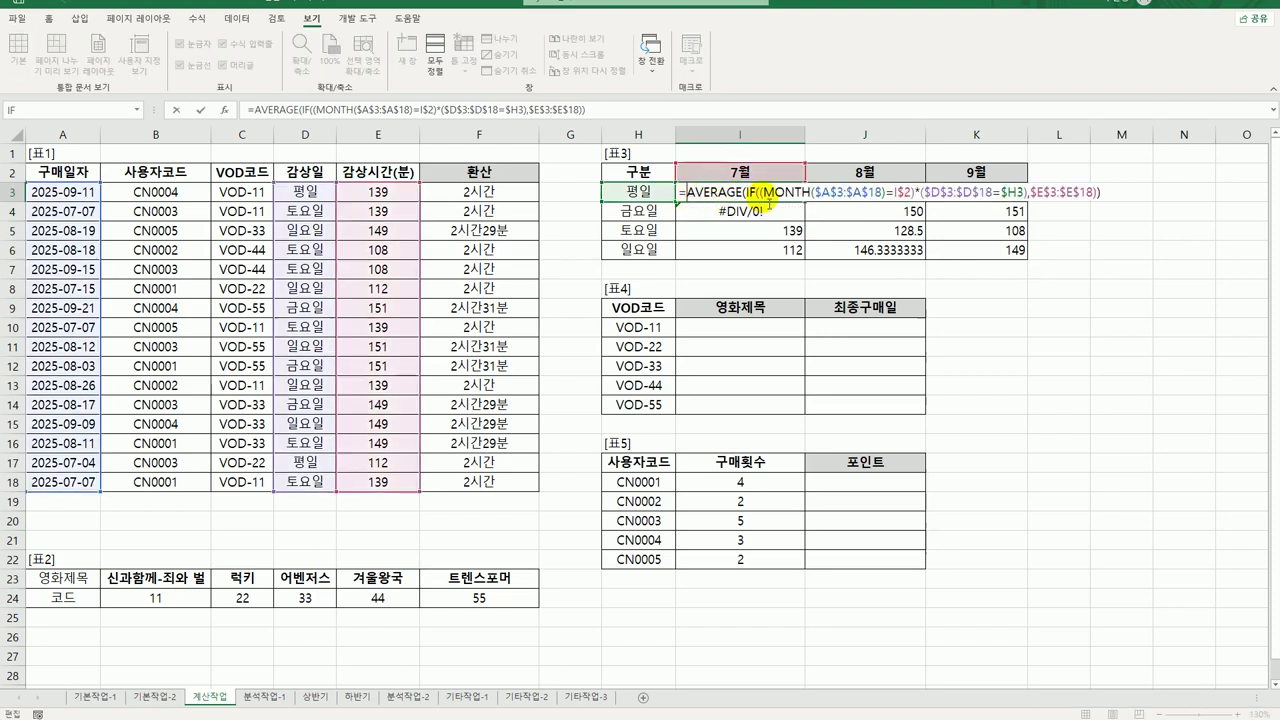
type("IFERROR(")
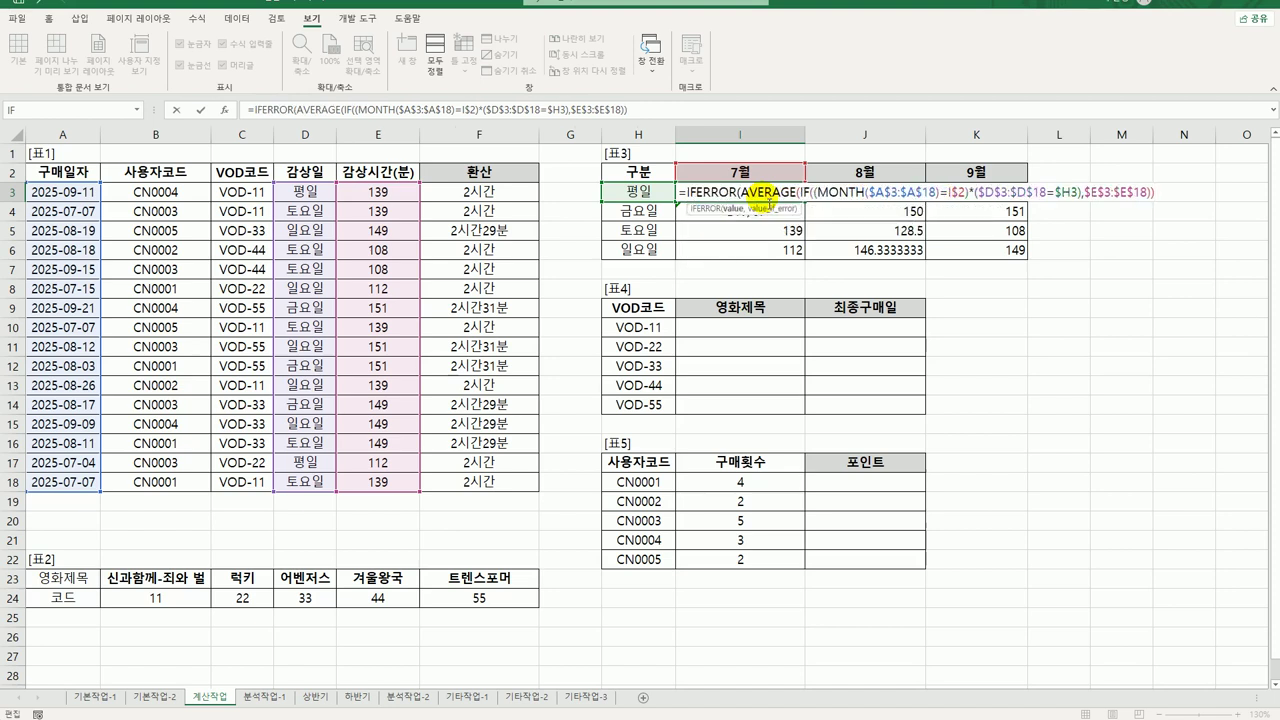
type(",\"\")")
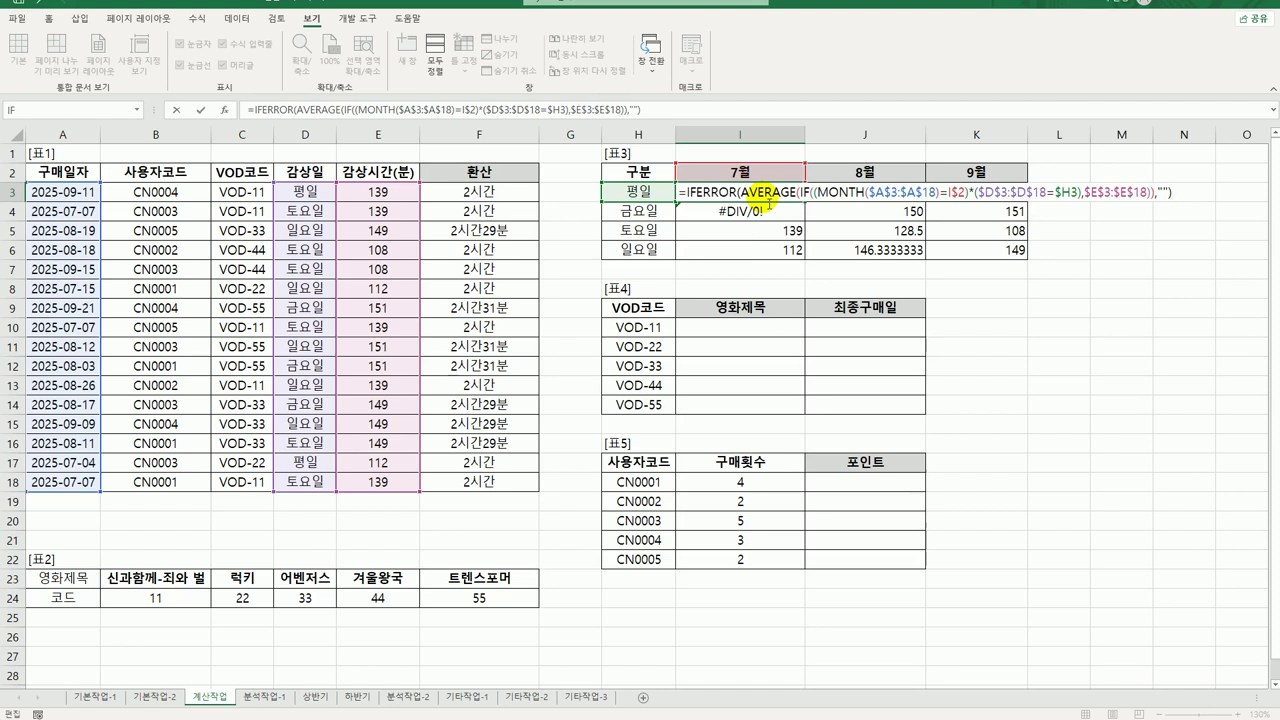
key("ctrl+shift+Return")
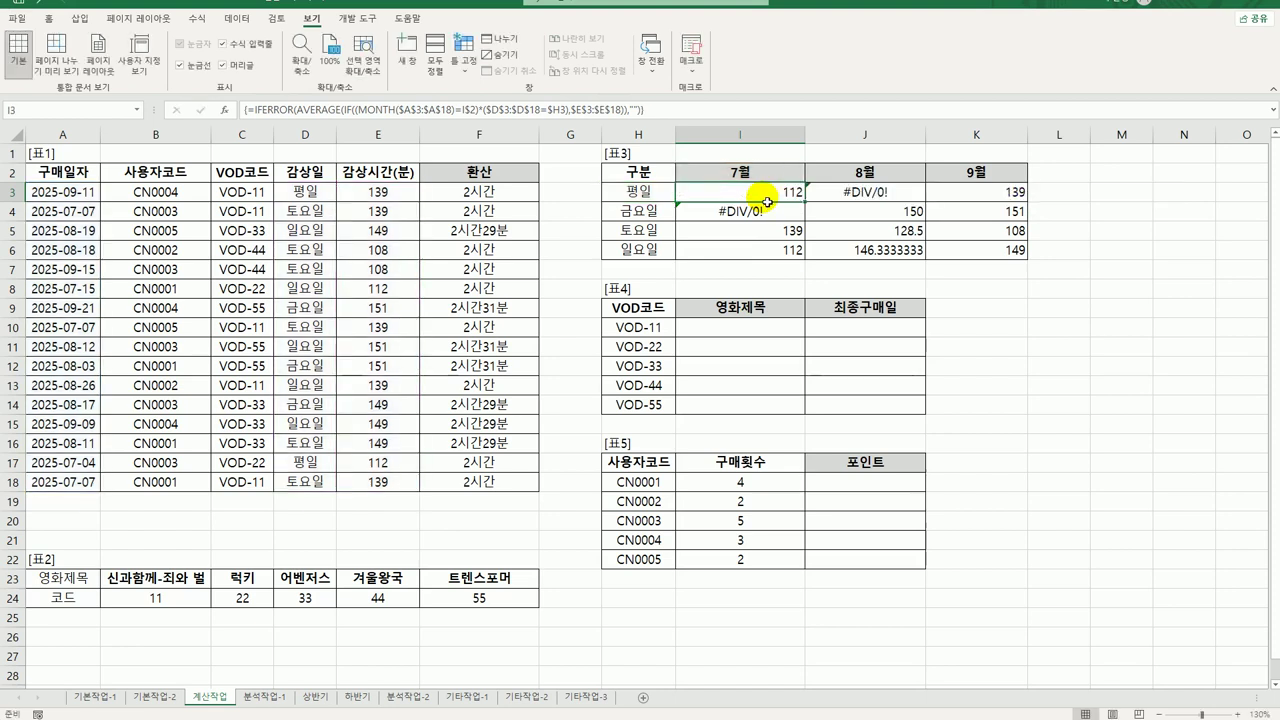
left_click_drag(806, 202, 1002, 258)
left_click(1003, 257)
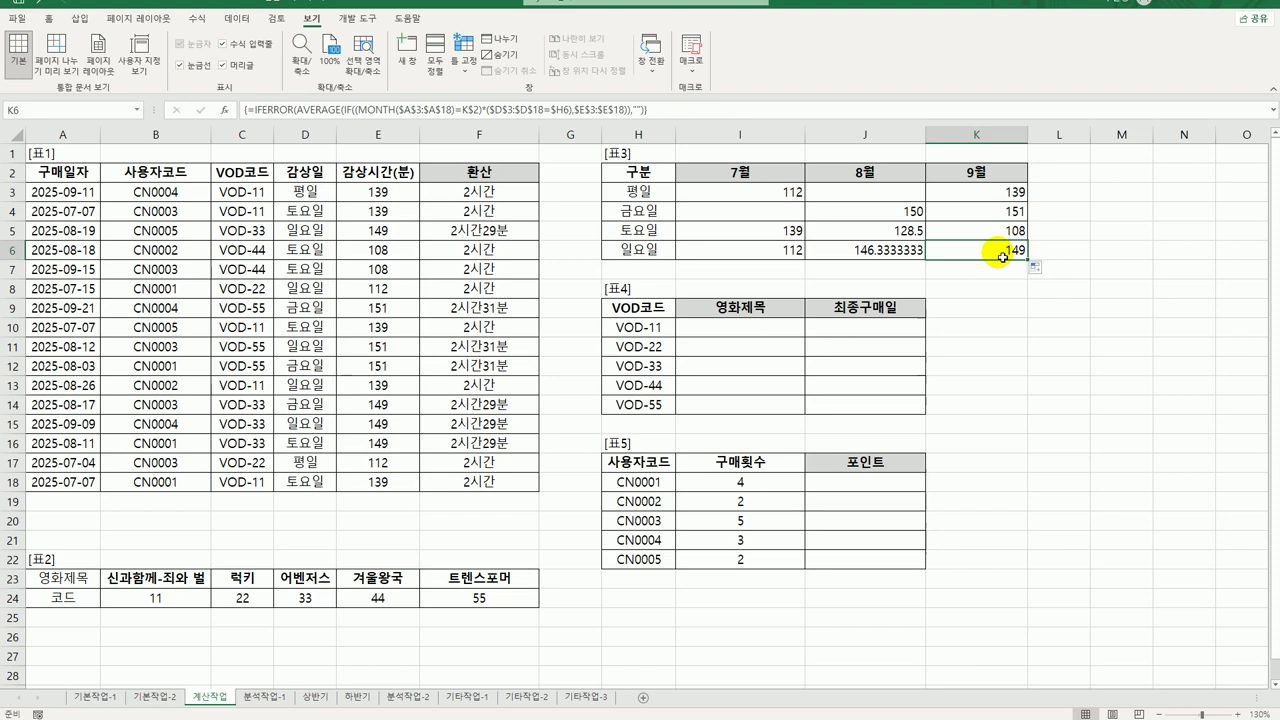
Examine the VOD코드 values of 표4 against the 영화제목 and 코드 rows of 표2.
left_click(722, 337)
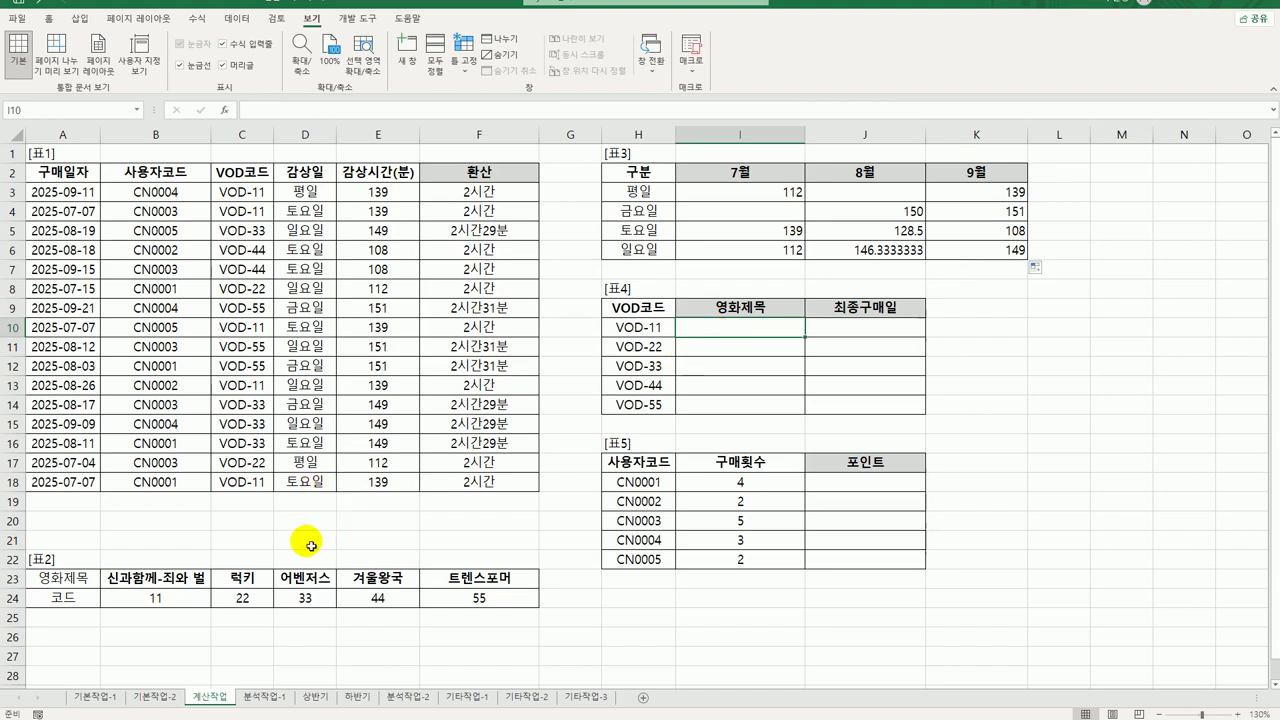
left_click_drag(632, 328, 640, 408)
left_click(766, 330)
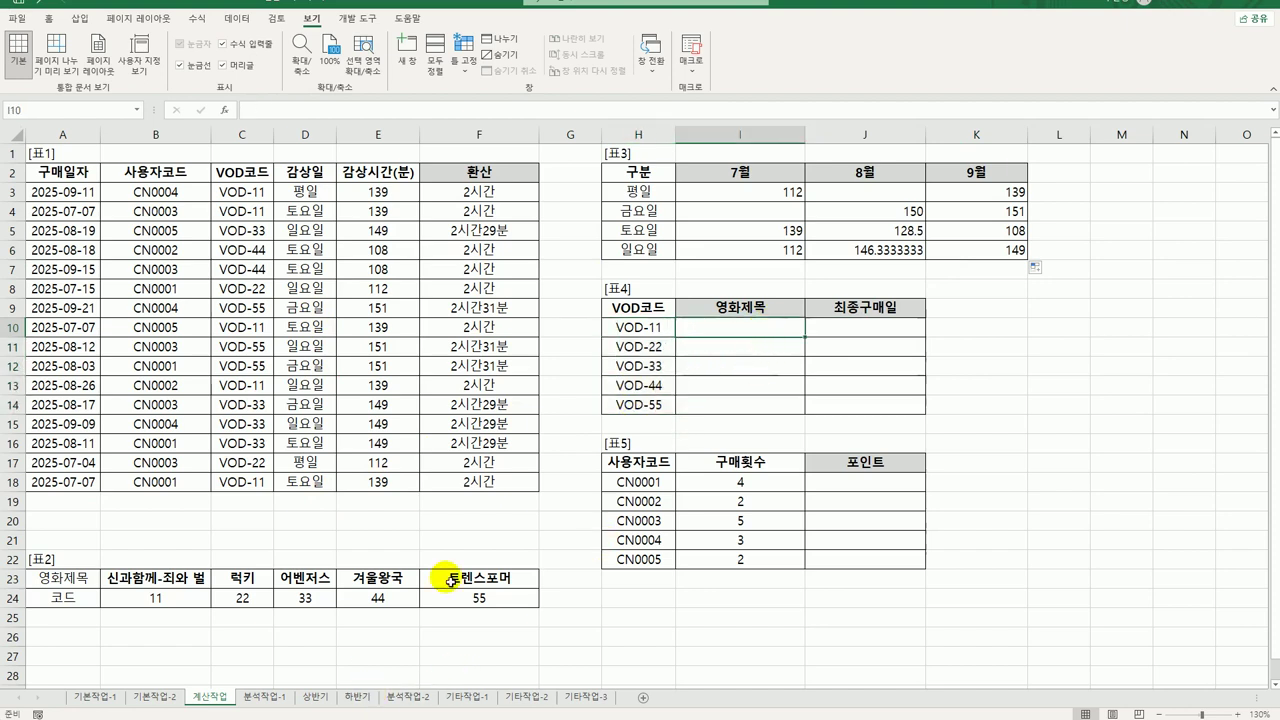
left_click_drag(650, 325, 654, 408)
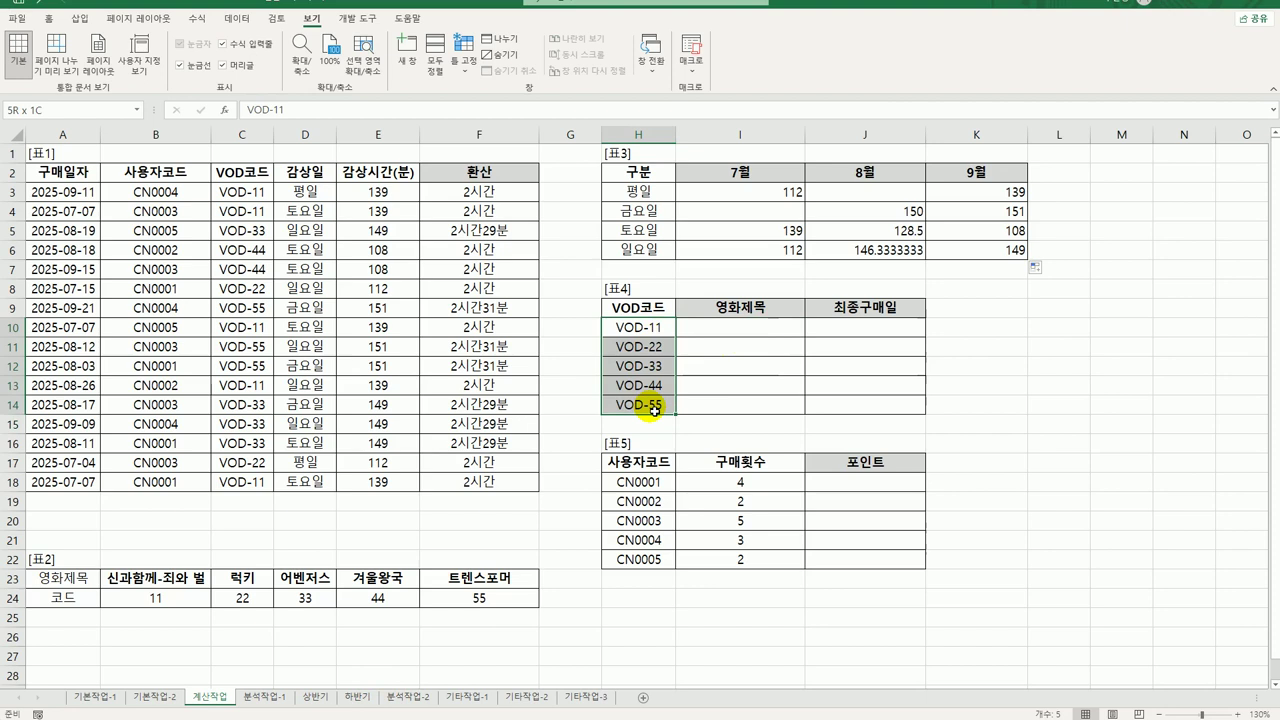
left_click_drag(168, 578, 505, 578)
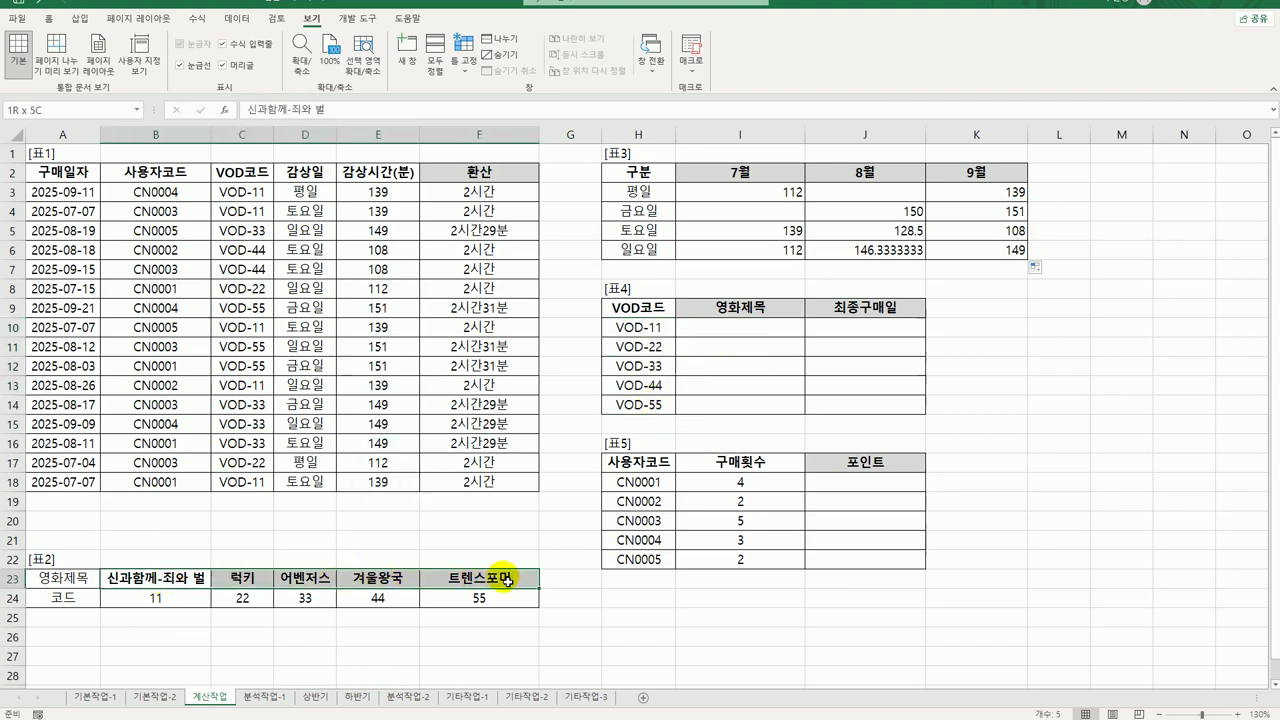
left_click_drag(168, 598, 470, 597)
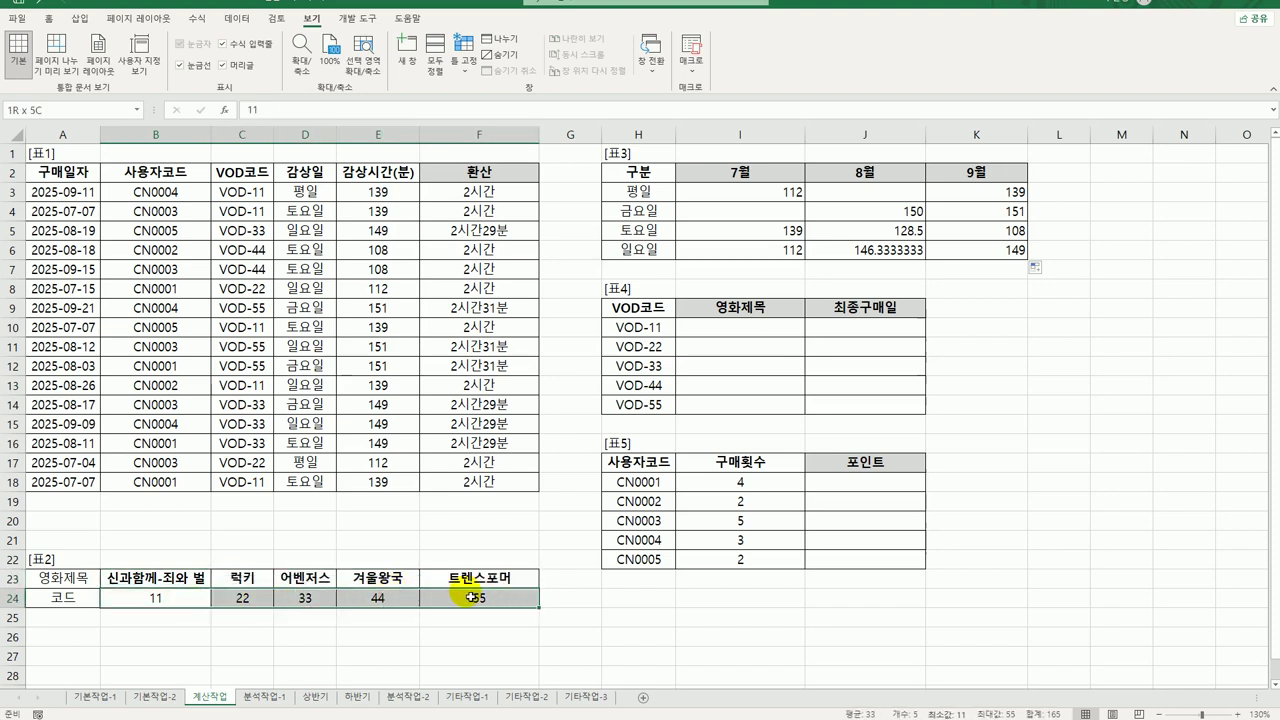
left_click_drag(171, 578, 479, 585)
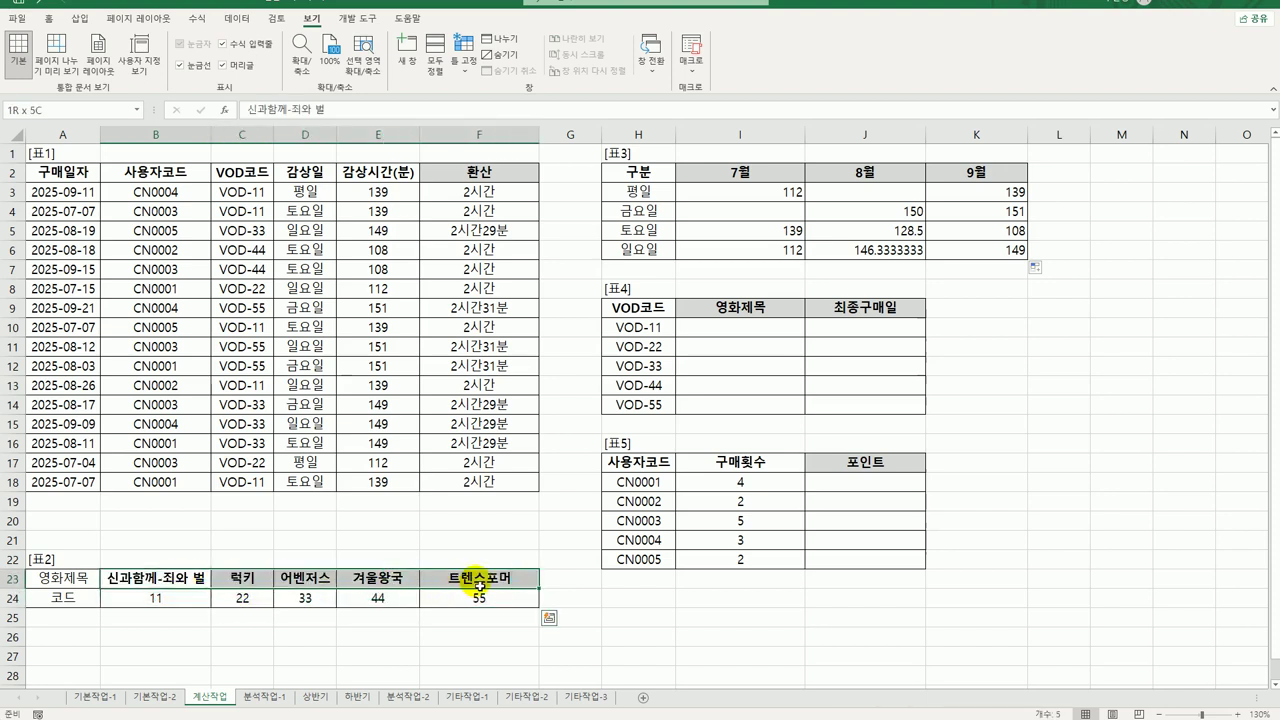
Enter =RIGHT(H10,2) in I10 of 표4 and fill it down to I14.
left_click(722, 333)
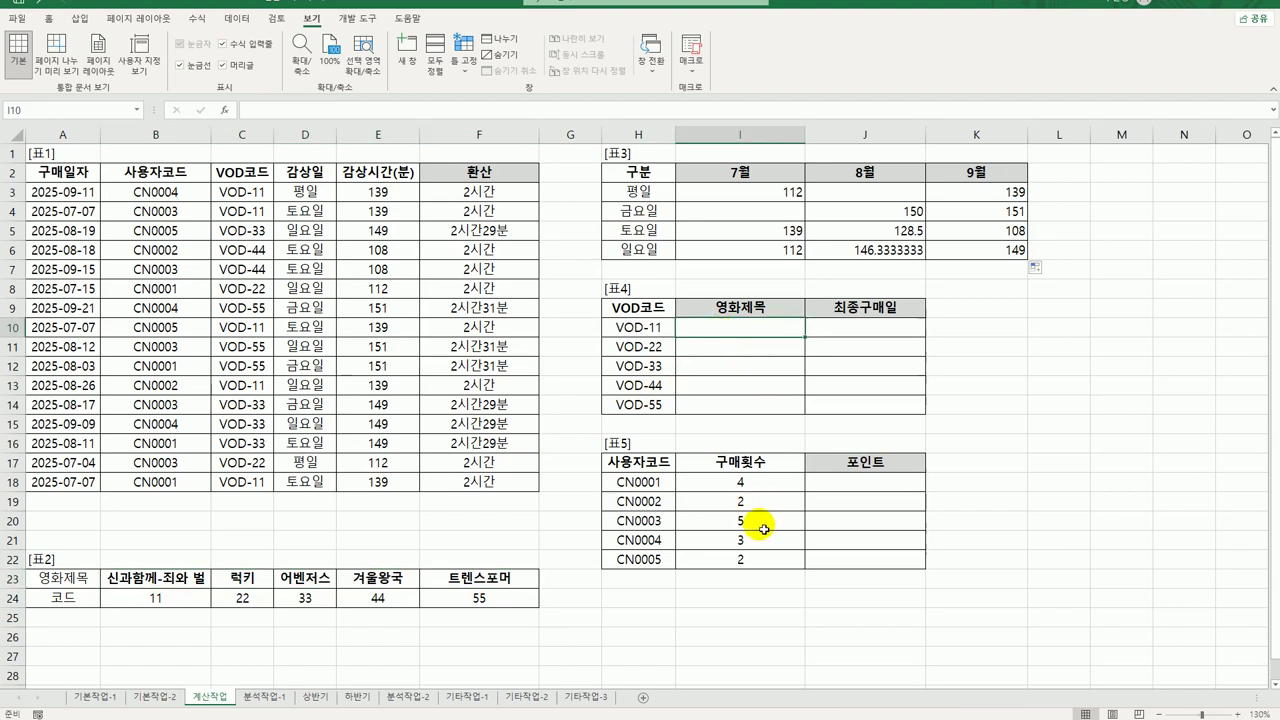
type("=ri")
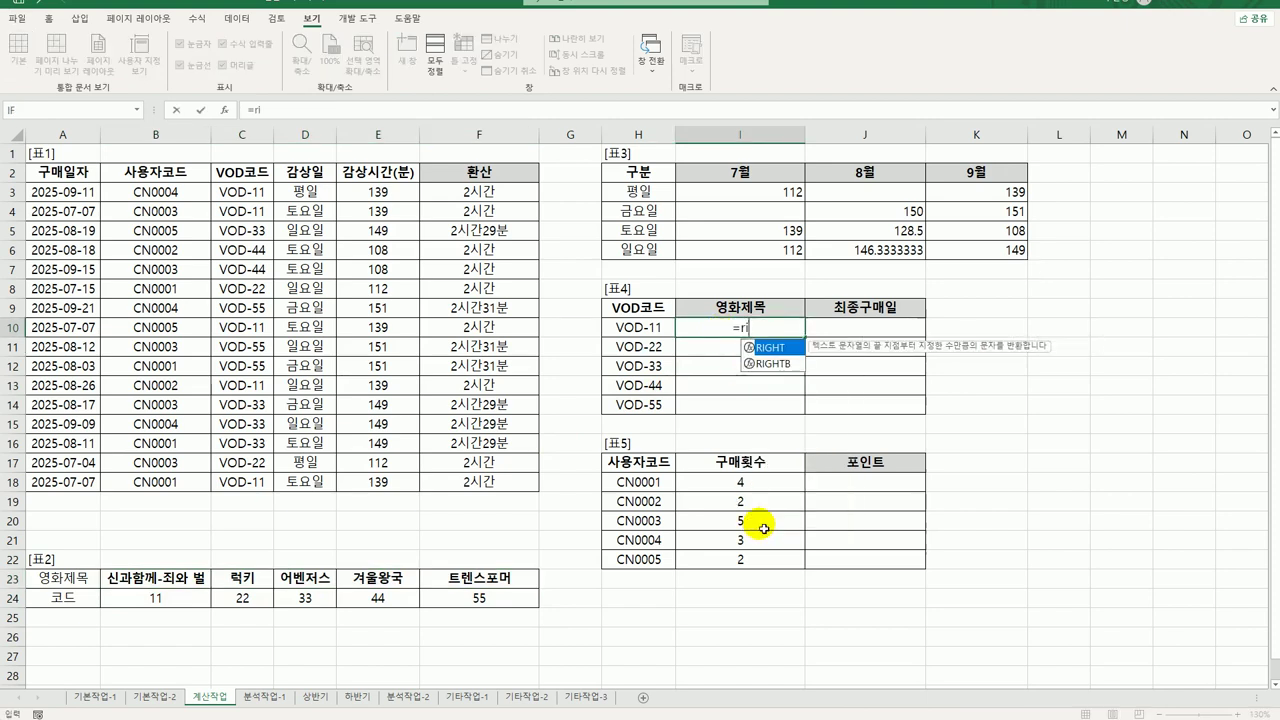
key("Tab")
key("Left")
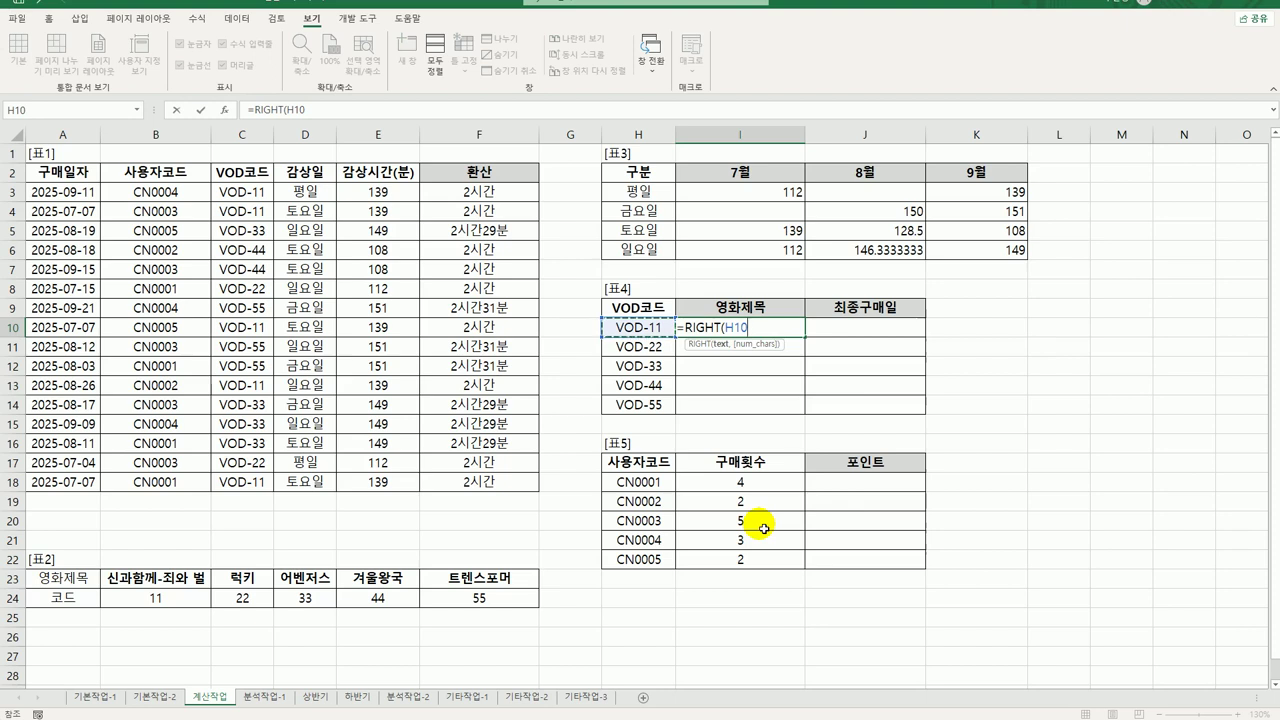
type(",2)")
key("Return")
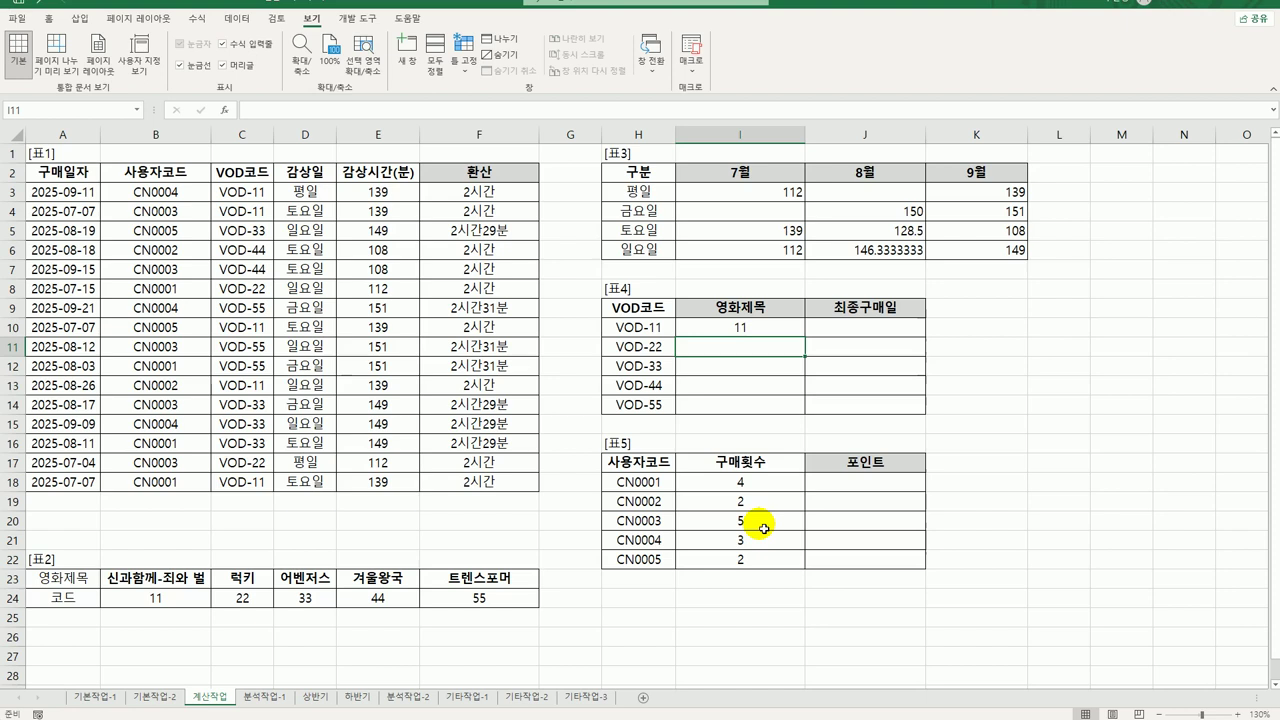
left_click(785, 329)
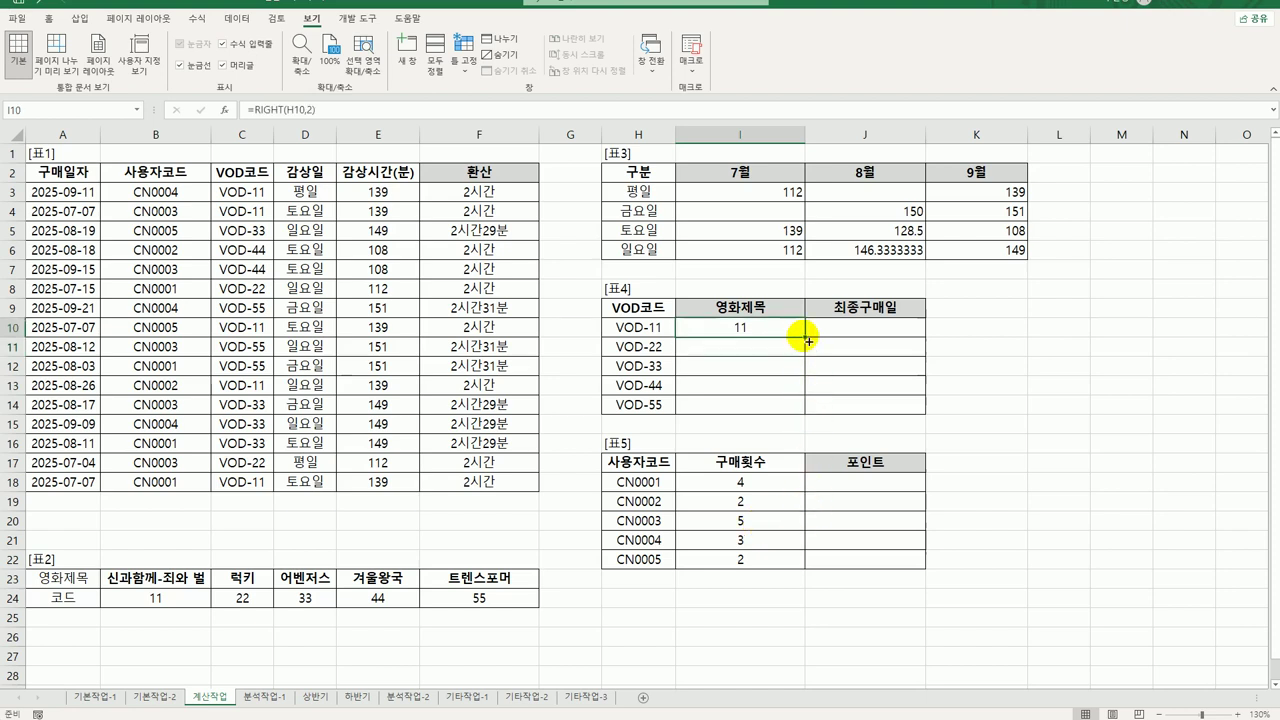
left_click_drag(806, 341, 808, 405)
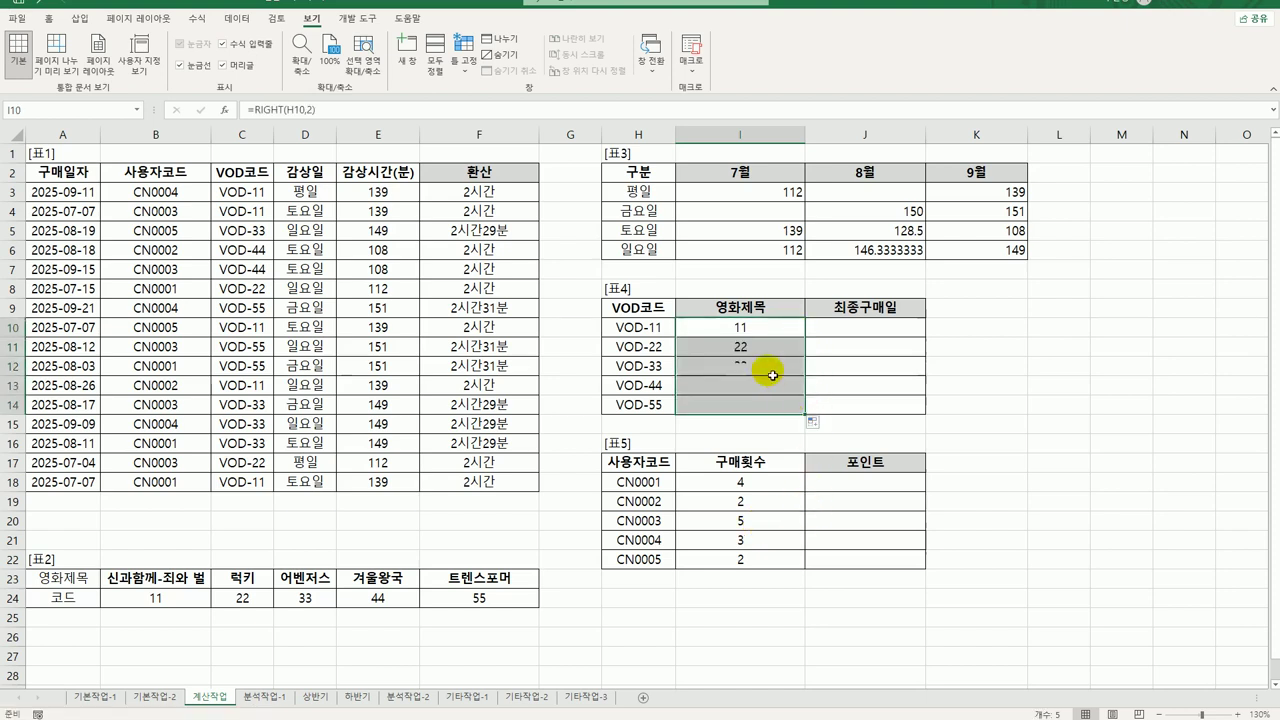
Nest the RIGHT function in I10 inside LOOKUP as the lookup value, with $B$24:$F$24 as the lookup vector.
left_click(738, 333)
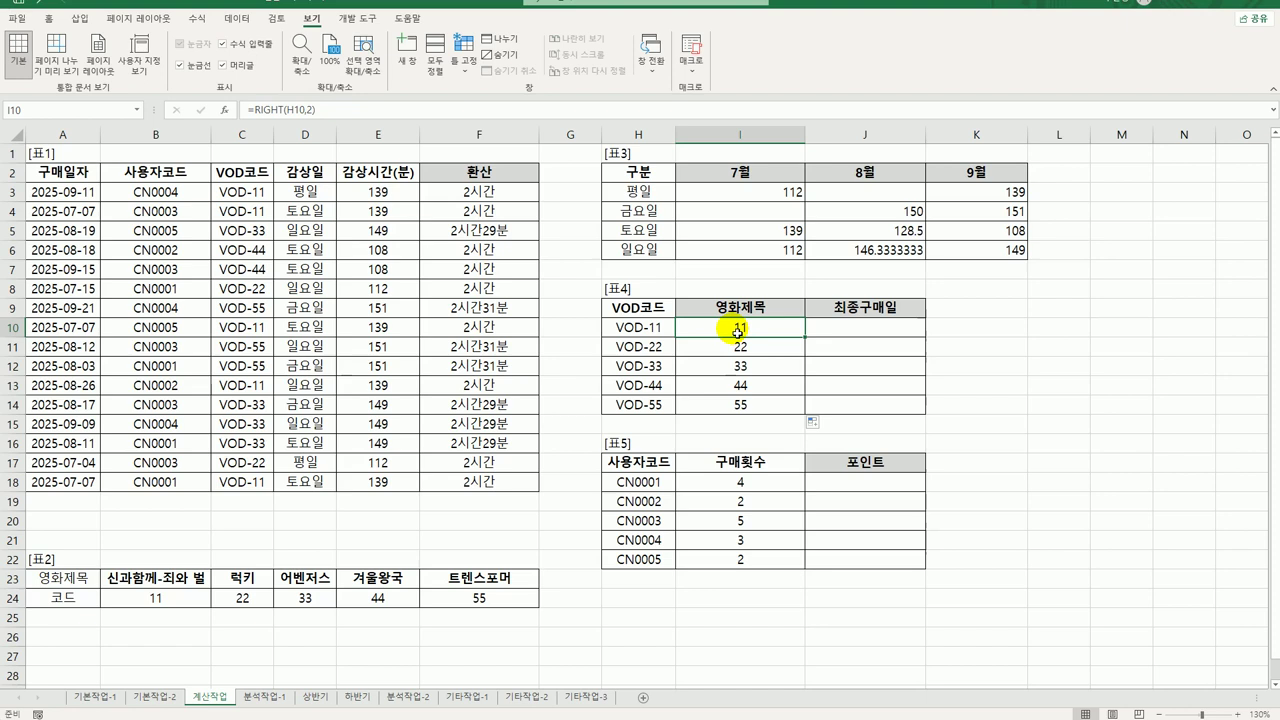
double_click(738, 333)
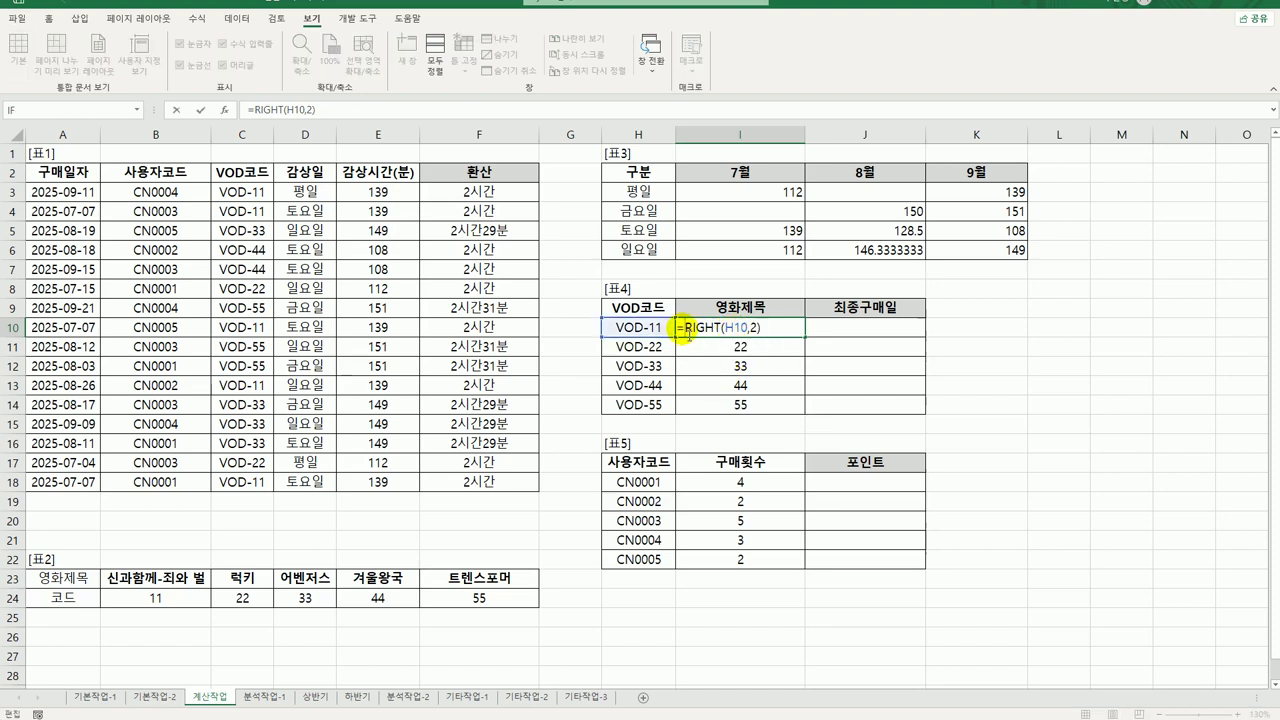
type("LOOKUP(")
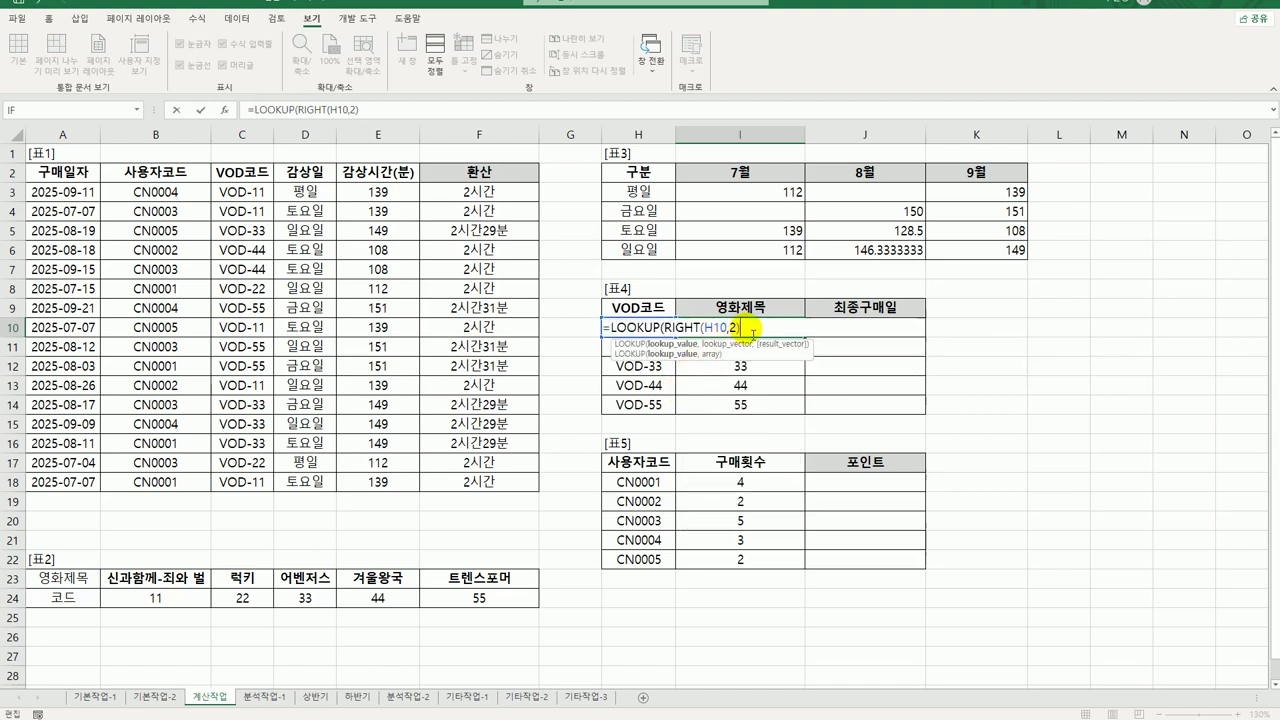
type(",")
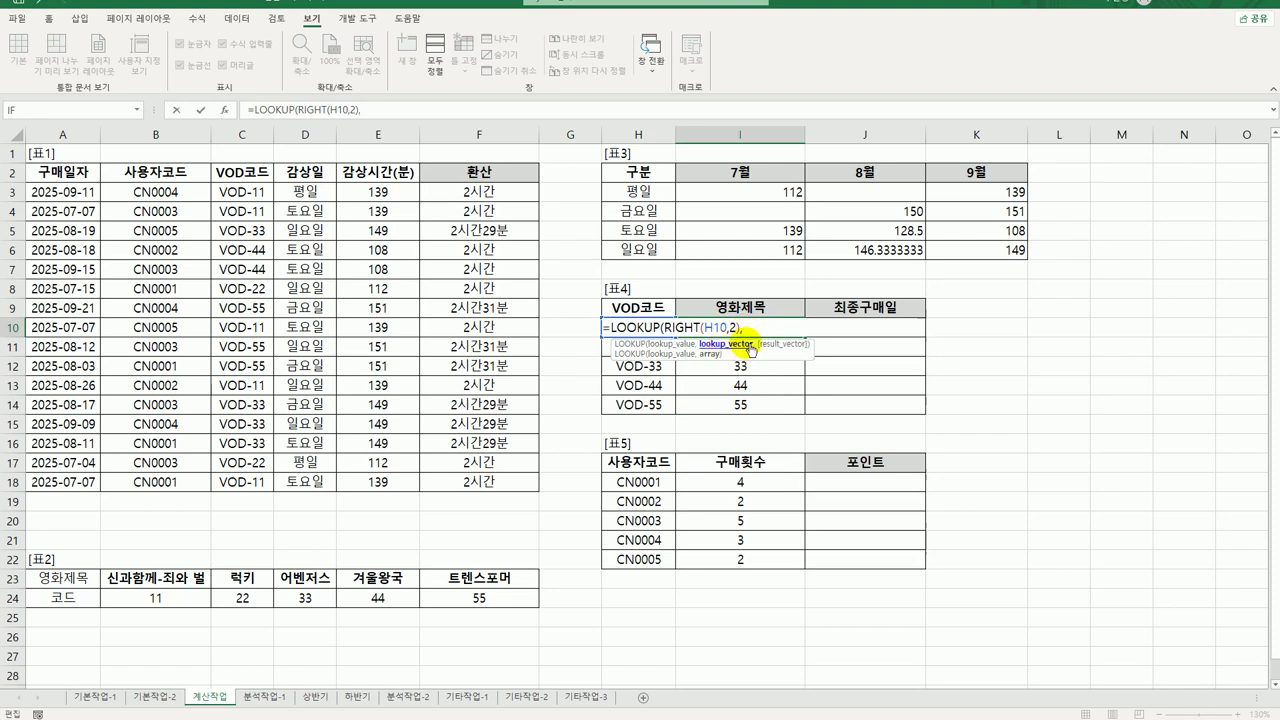
left_click_drag(174, 601, 458, 606)
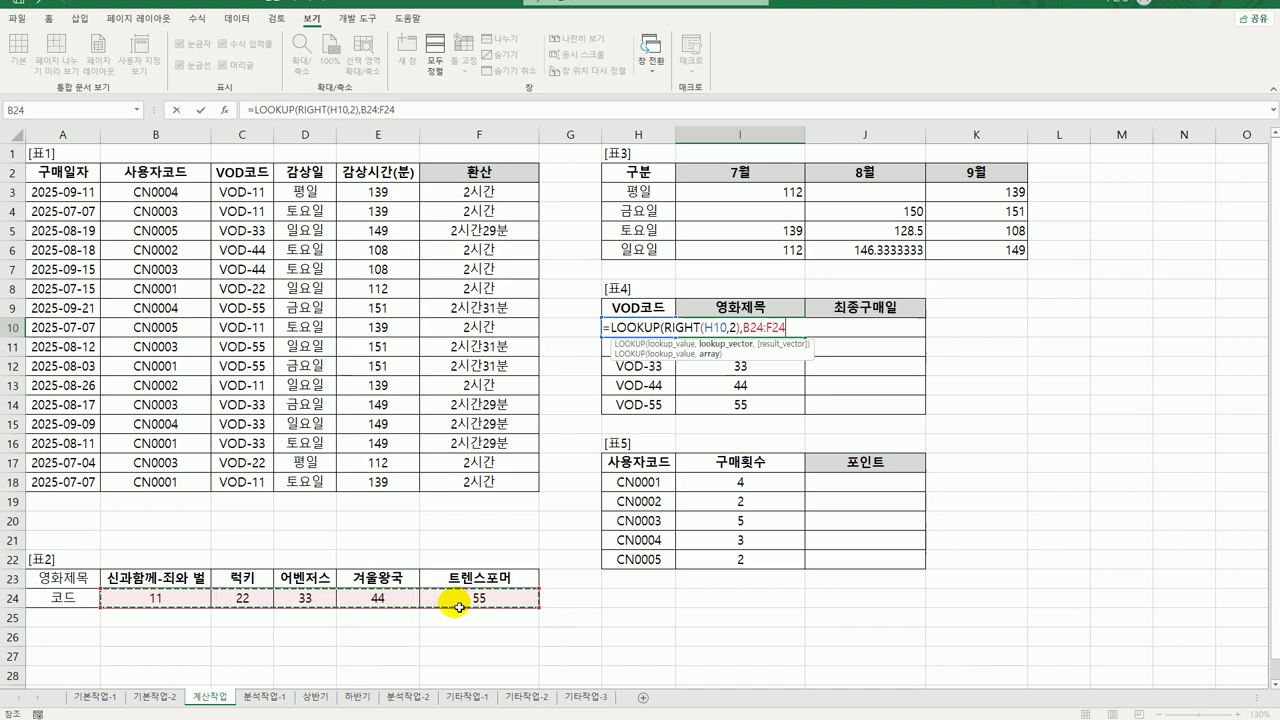
key("F4")
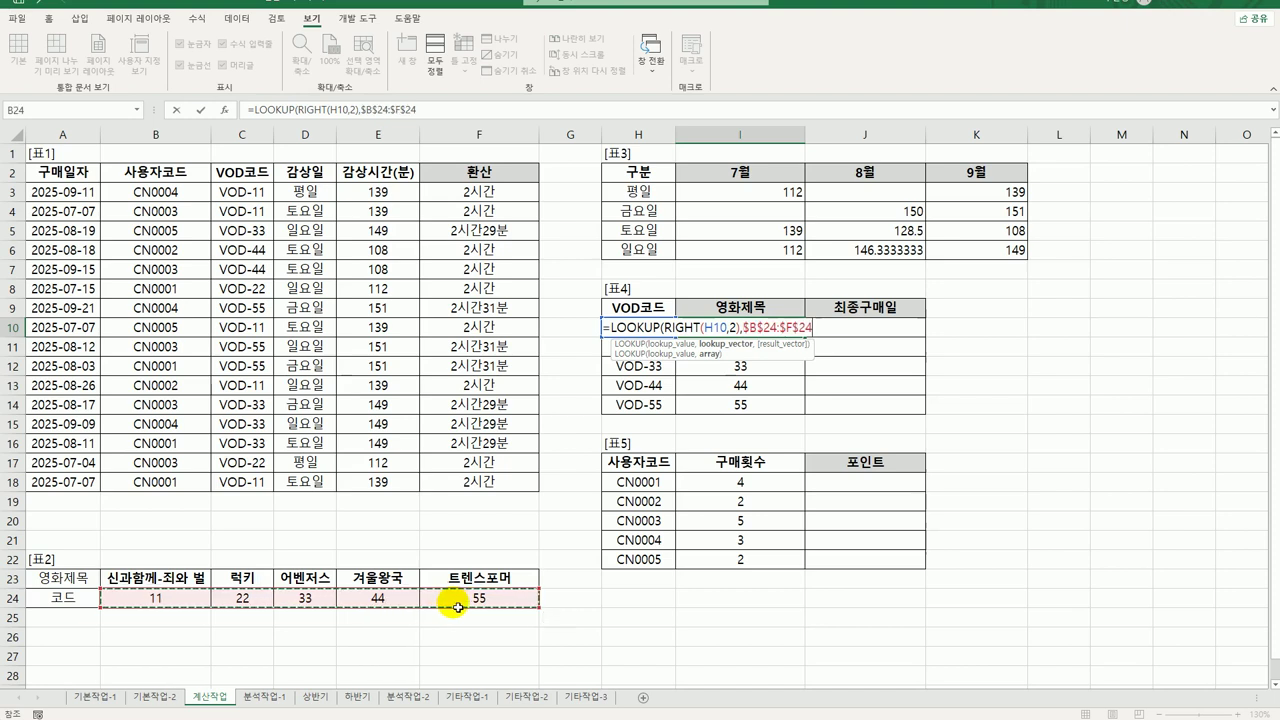
Complete the LOOKUP in I10 with $B$23:$F$23 as the result vector and fill it down to I14.
type(",")
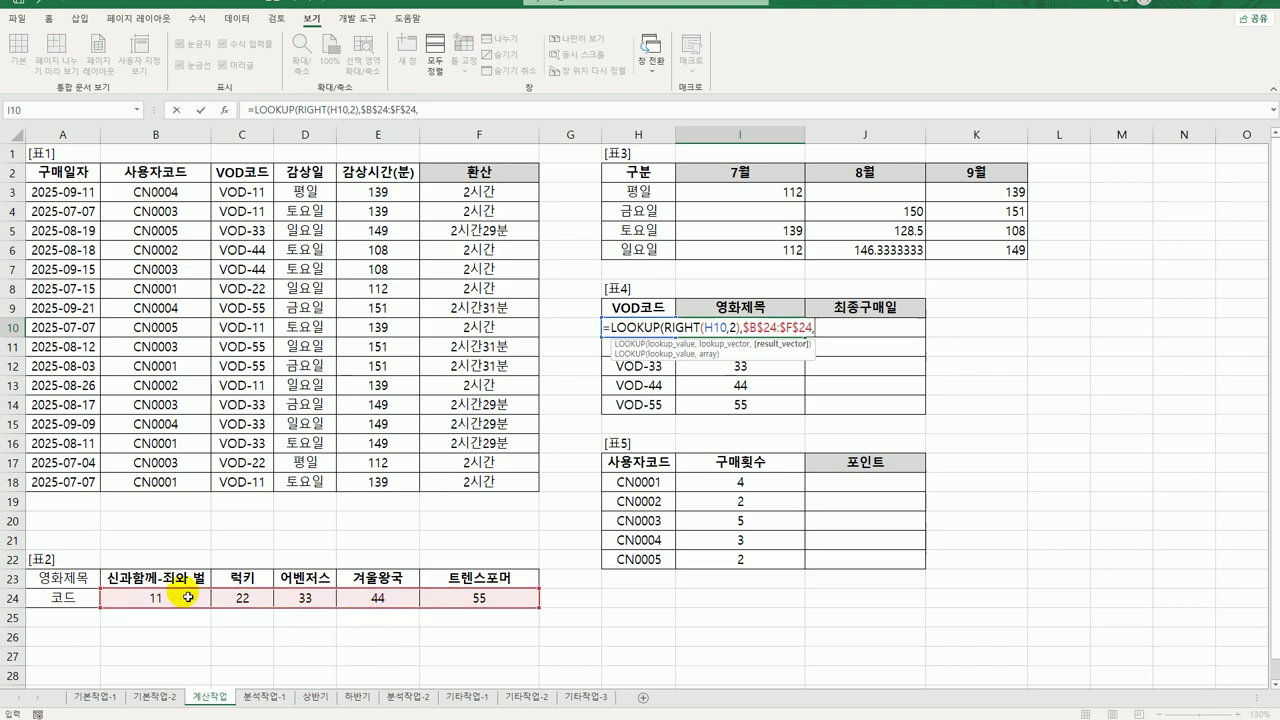
left_click_drag(178, 580, 472, 575)
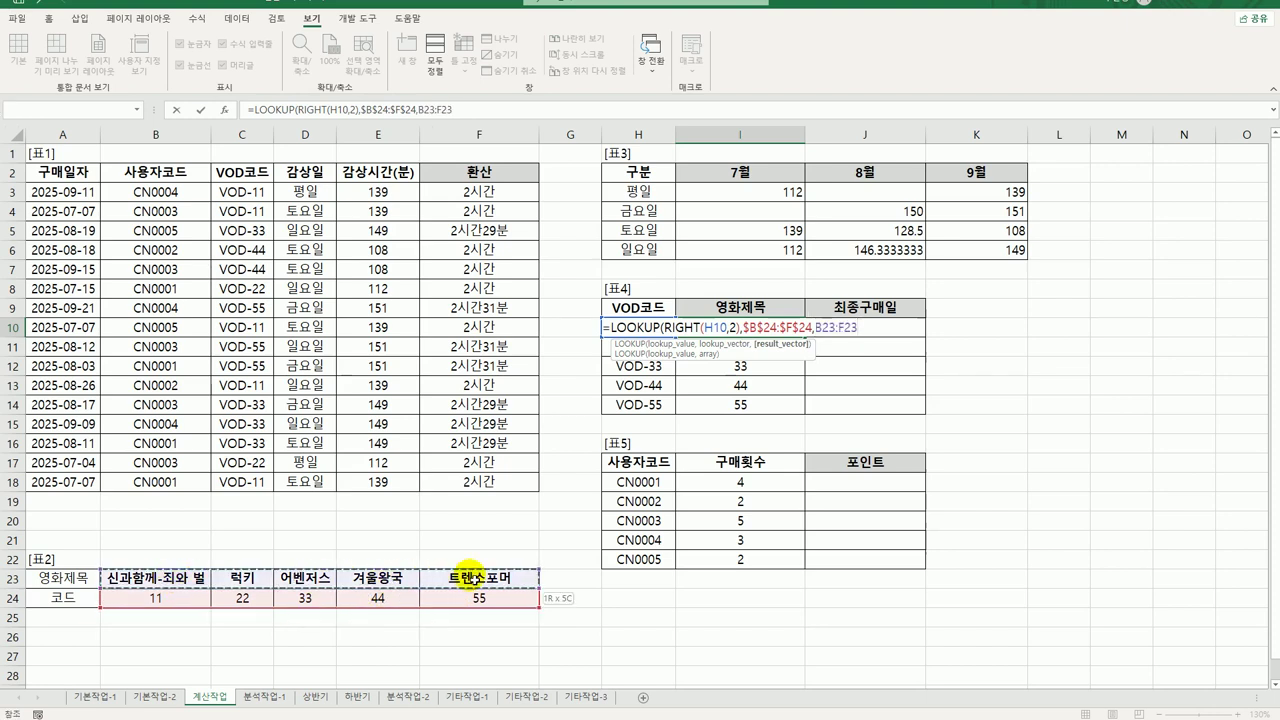
key("F4")
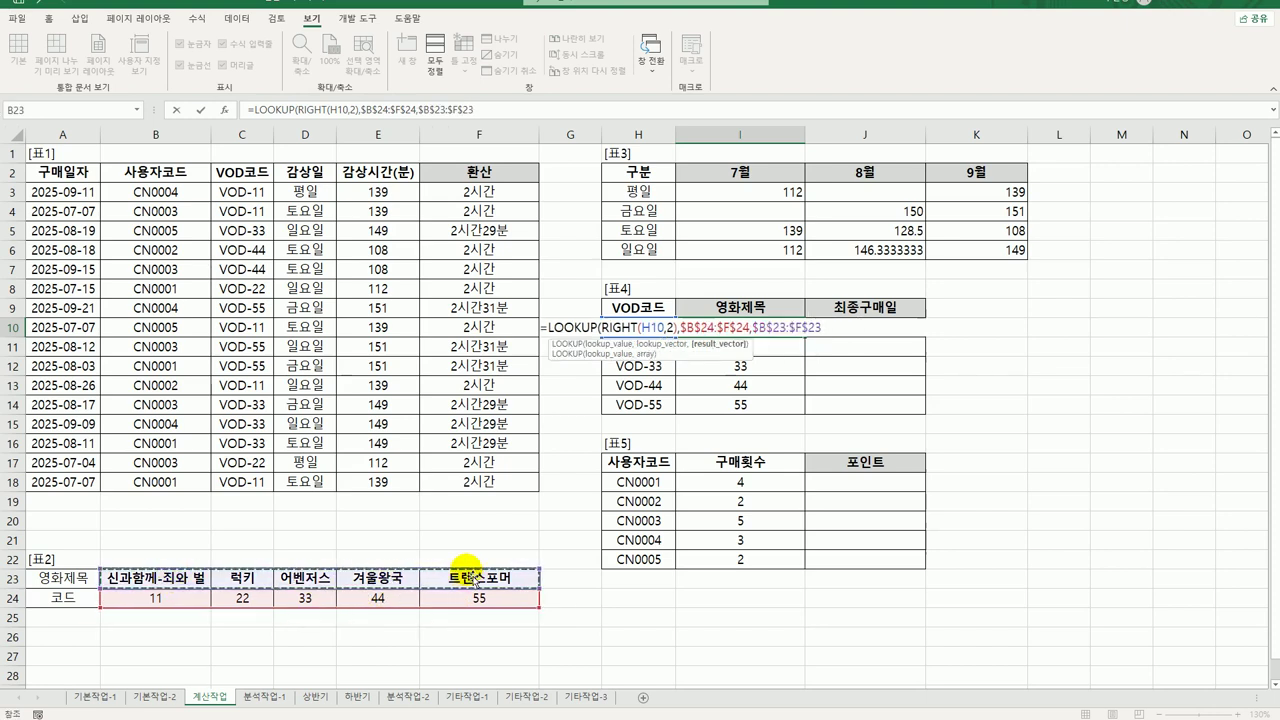
type(")")
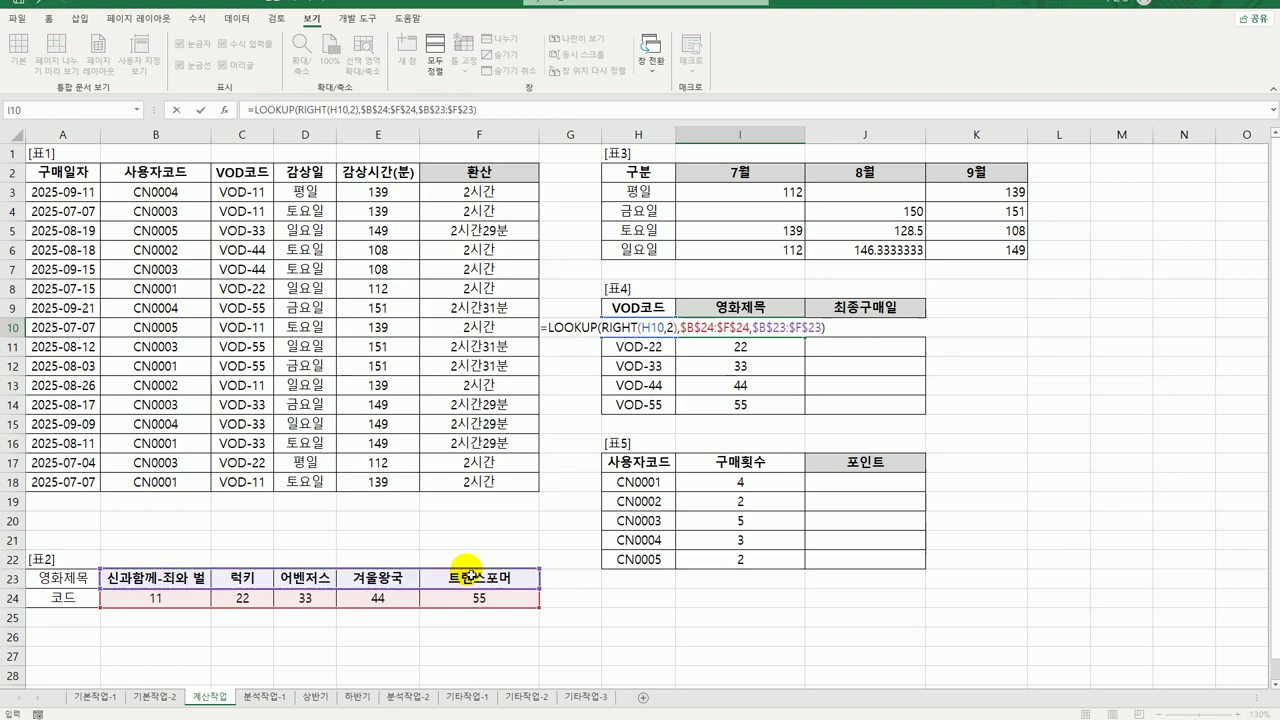
key("Return")
key("Up")
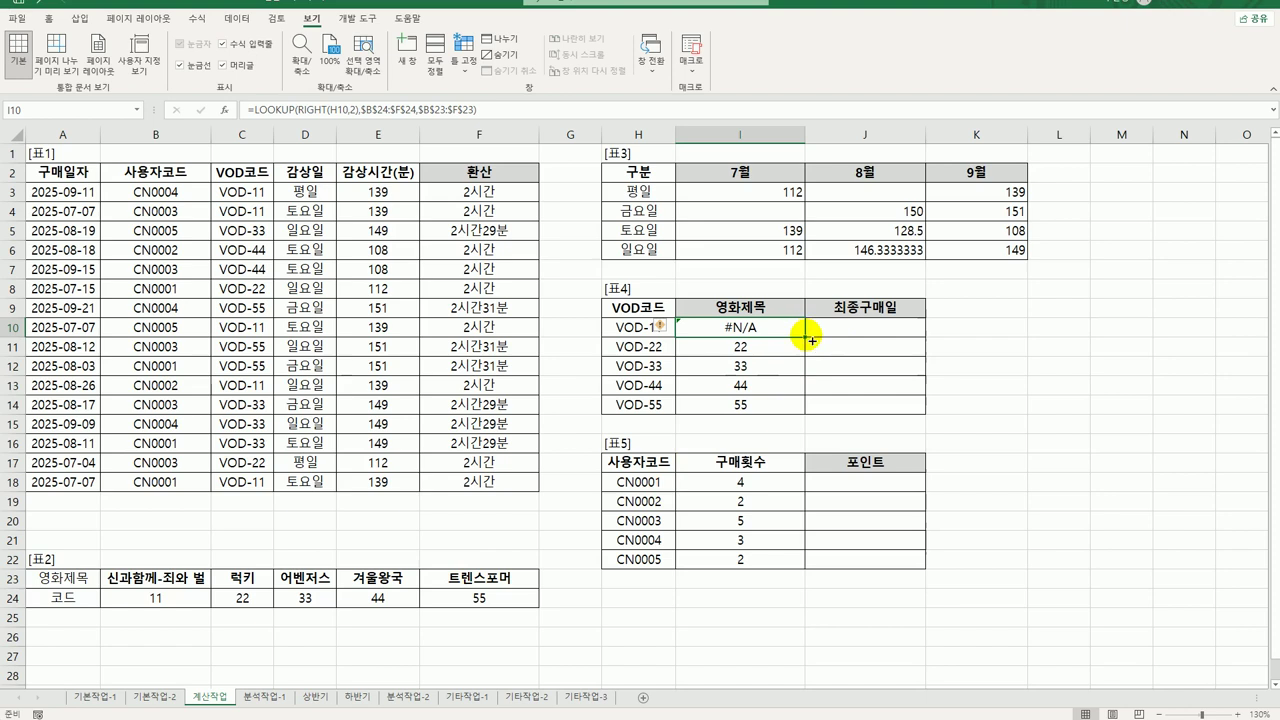
left_click_drag(806, 337, 808, 414)
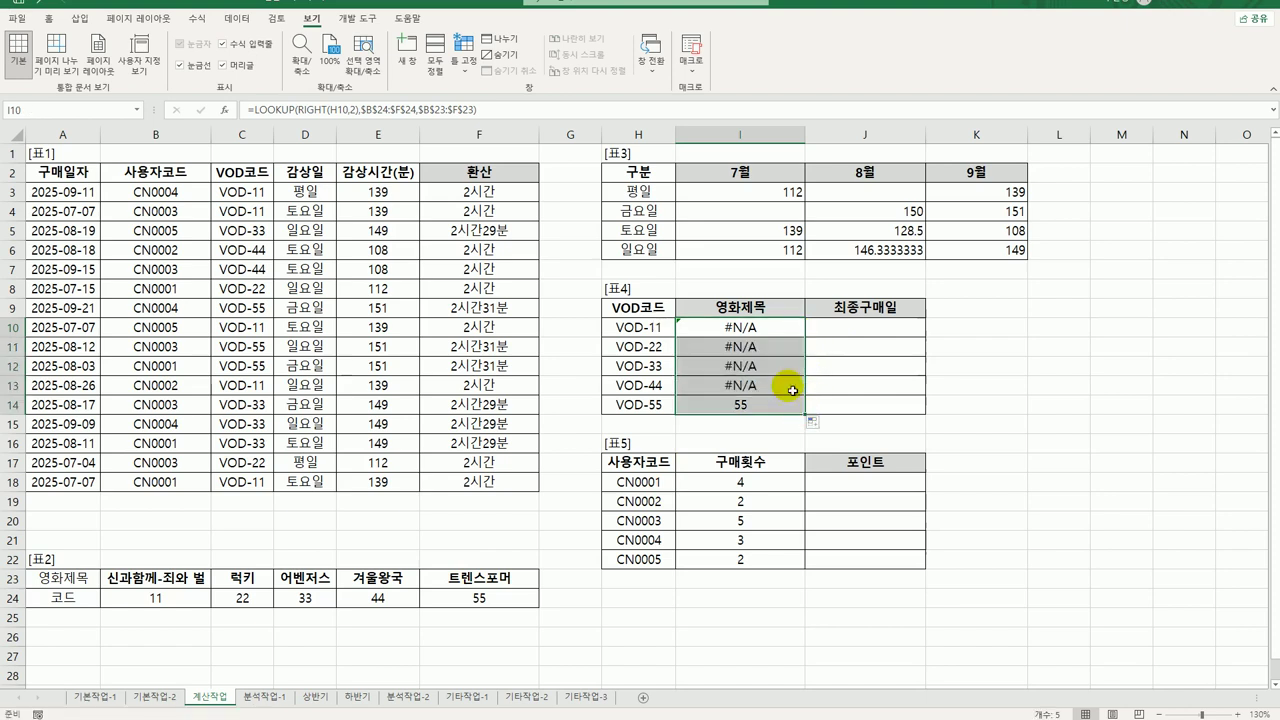
Multiply the RIGHT function inside the I10 LOOKUP by 1 to make it numeric, and refill the formula down to I14.
left_click_drag(175, 605, 465, 600)
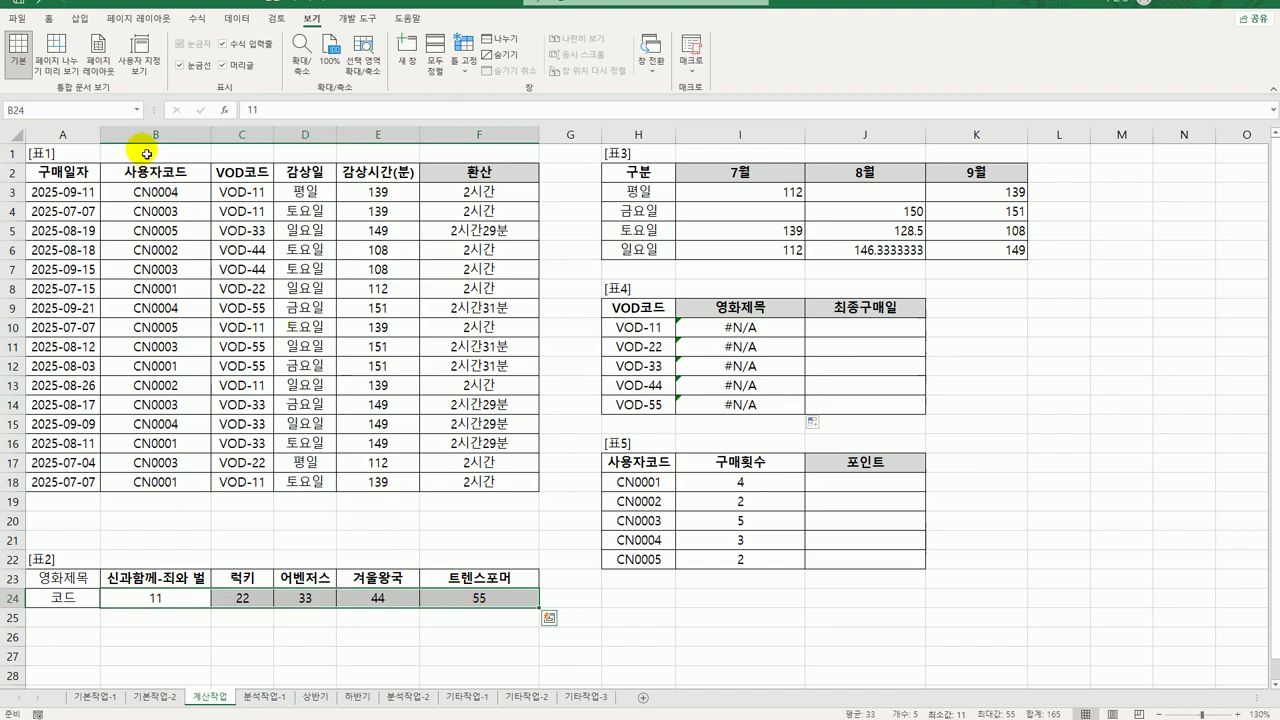
left_click(48, 18)
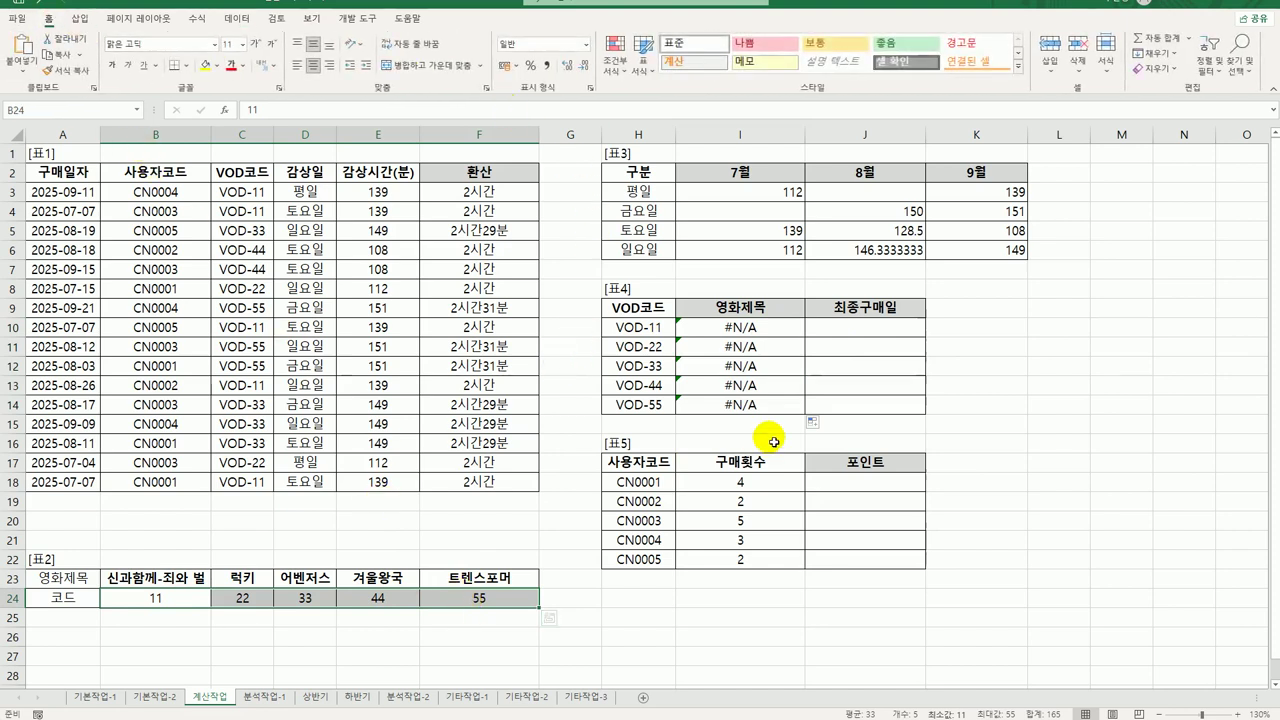
left_click(751, 329)
double_click(751, 329)
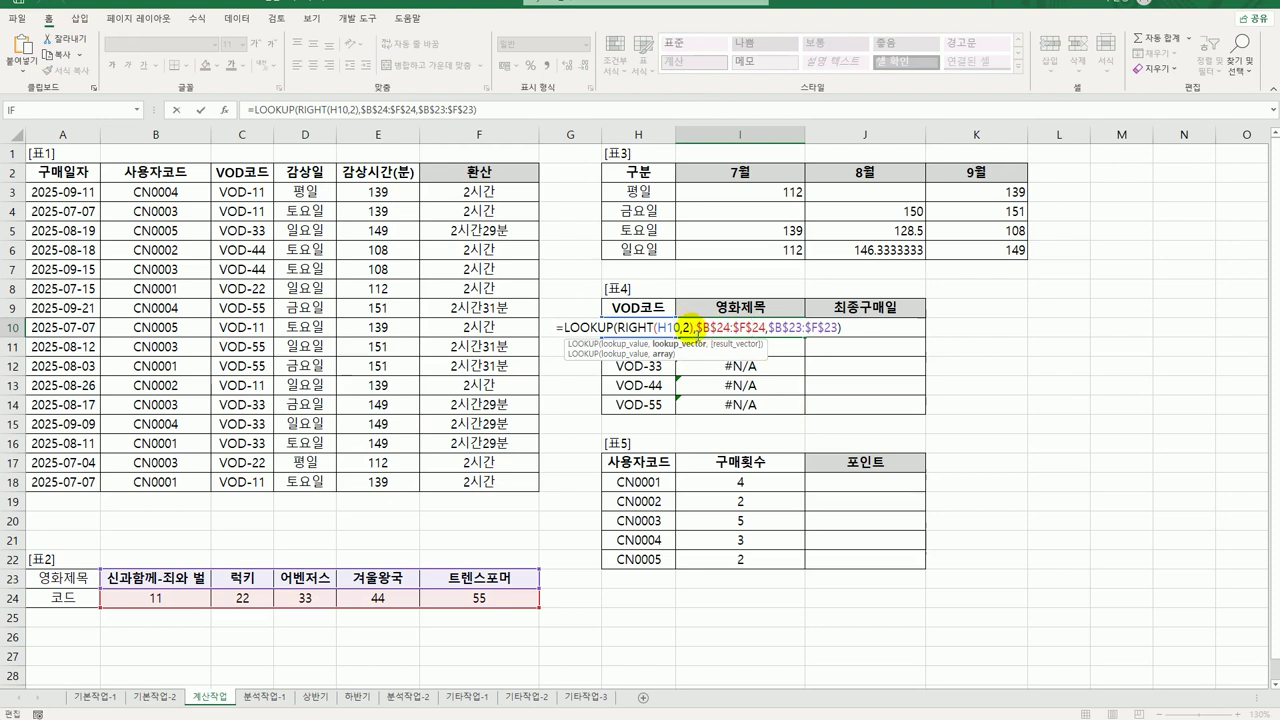
left_click(694, 328)
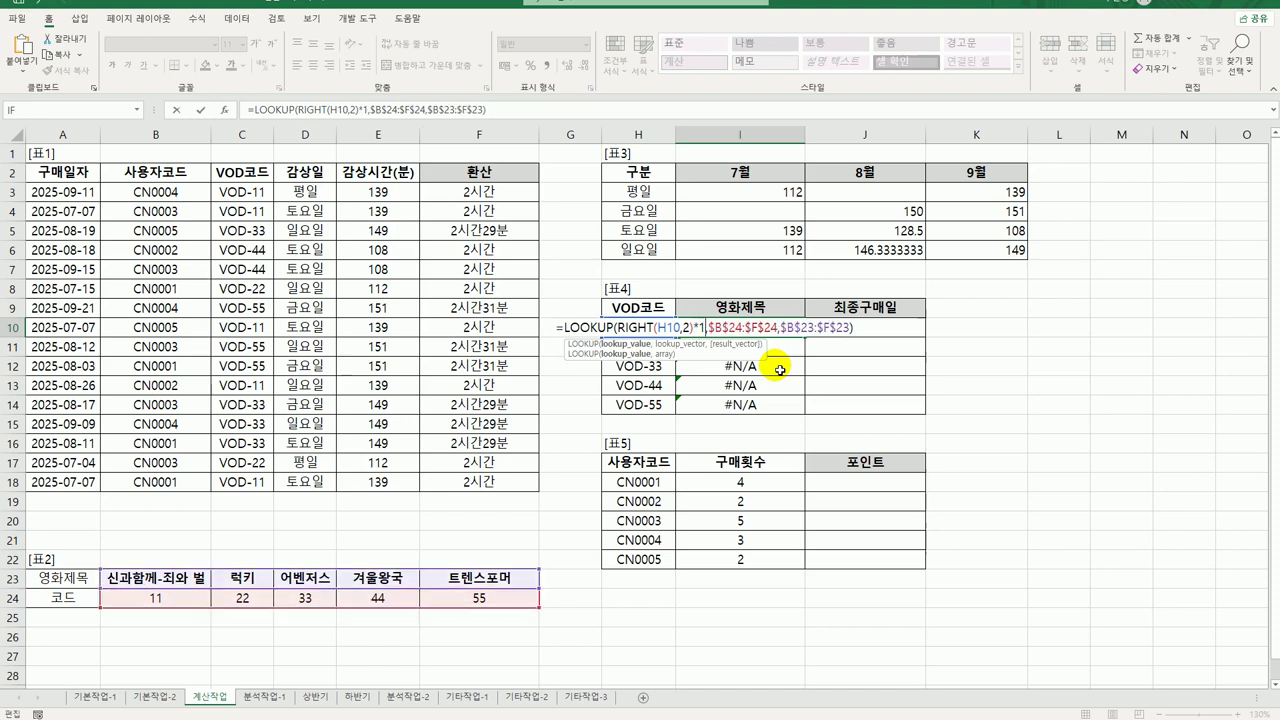
key("Return")
left_click(792, 330)
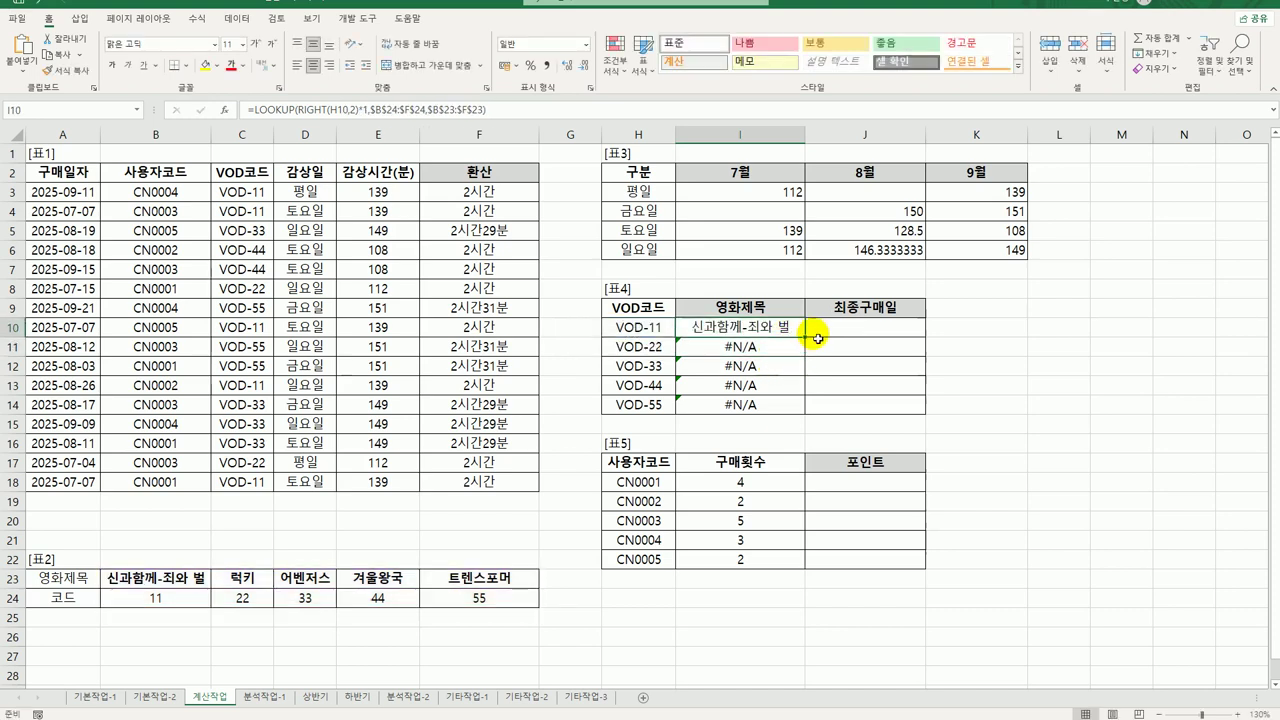
left_click_drag(812, 343, 807, 416)
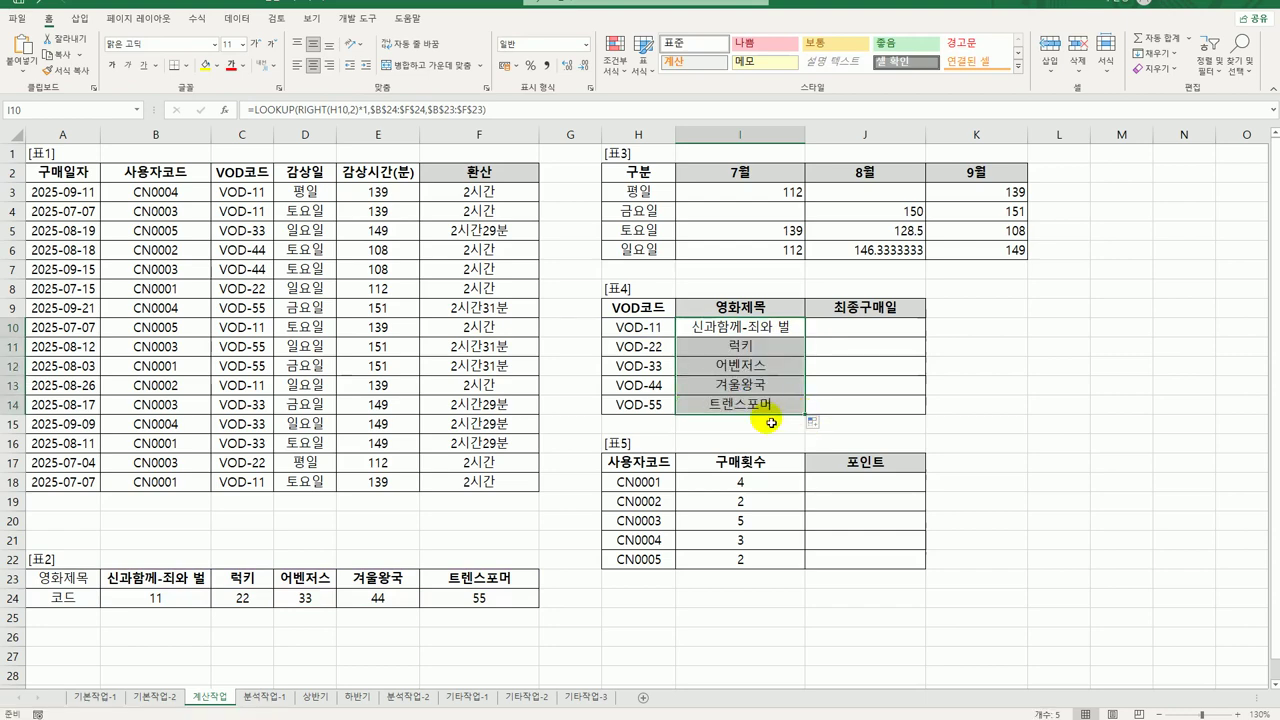
Review the 코드 and 영화제목 rows of 표2, the 구매일자 data of 표1 and the 최종구매일 cells of 표4.
left_click_drag(187, 602, 457, 600)
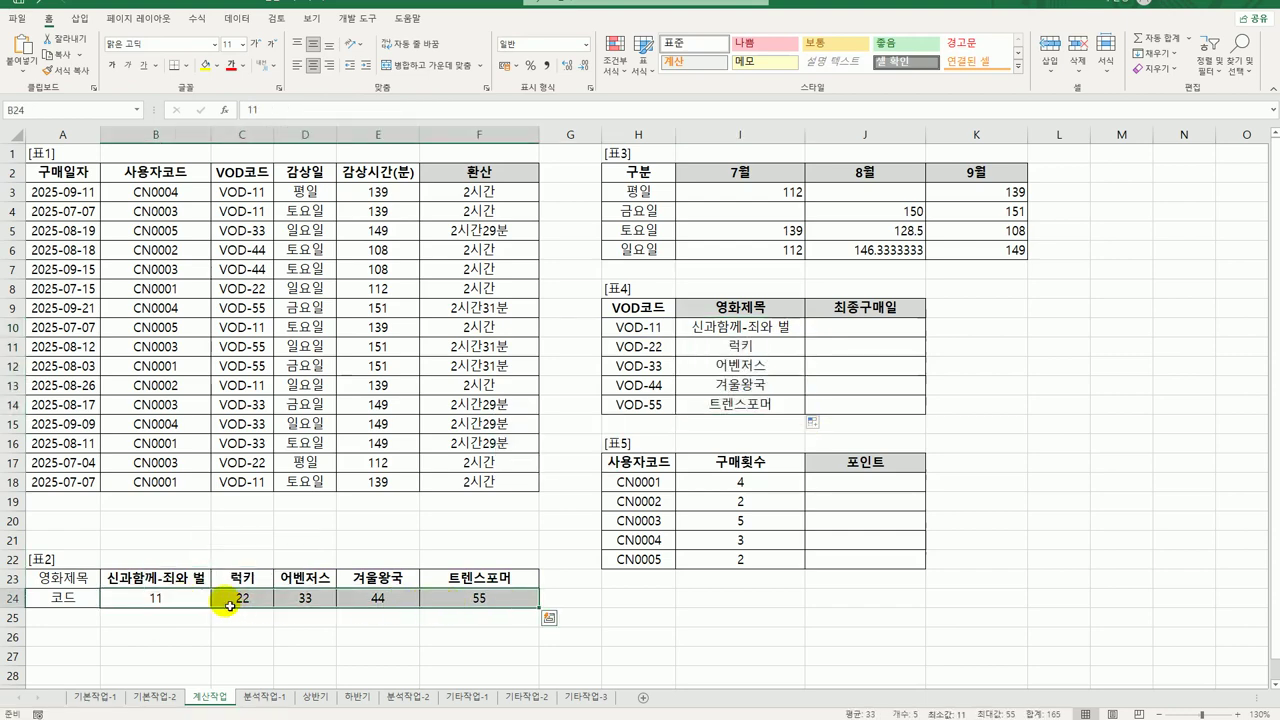
left_click_drag(152, 579, 457, 580)
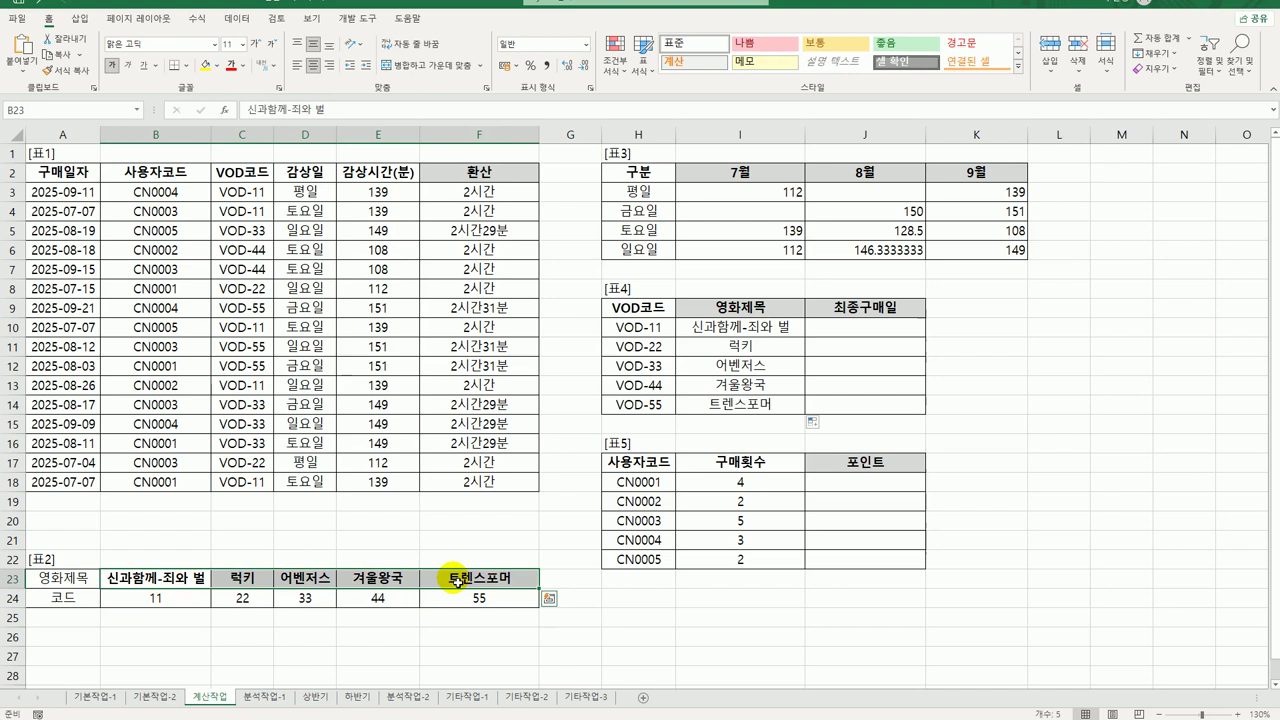
left_click(848, 328)
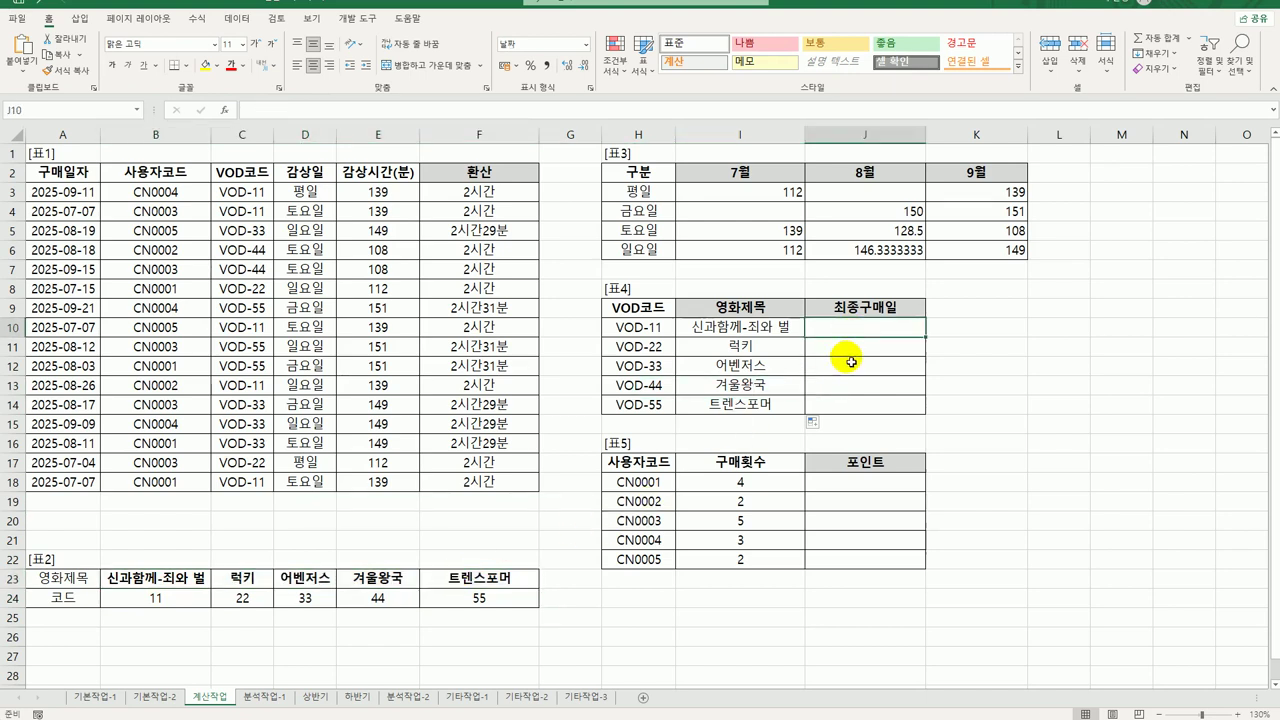
left_click(60, 192)
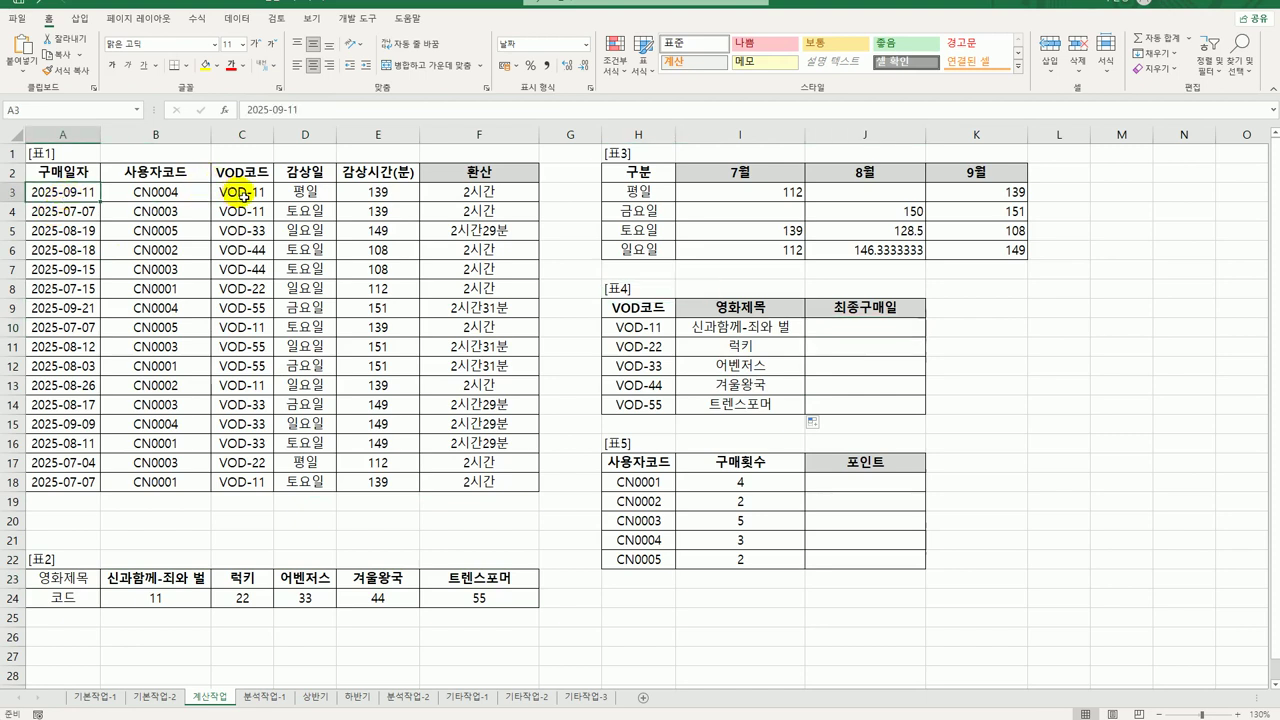
left_click(884, 331)
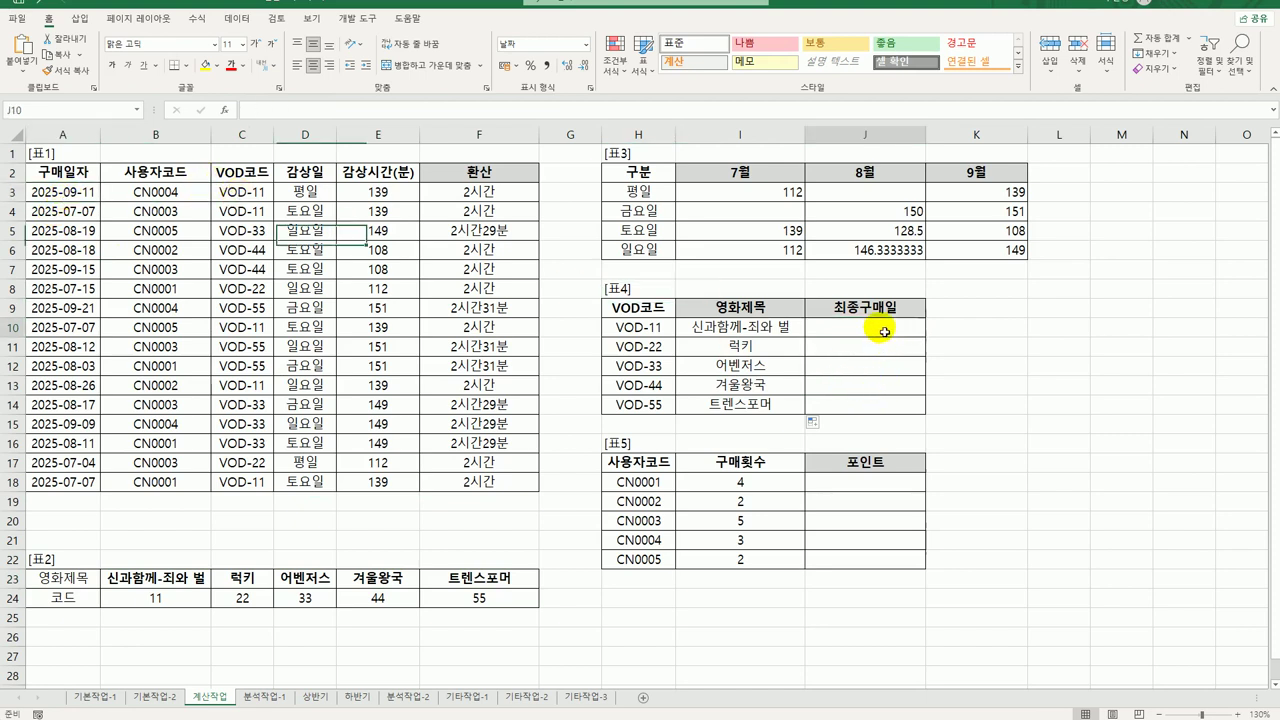
left_click_drag(884, 331, 883, 415)
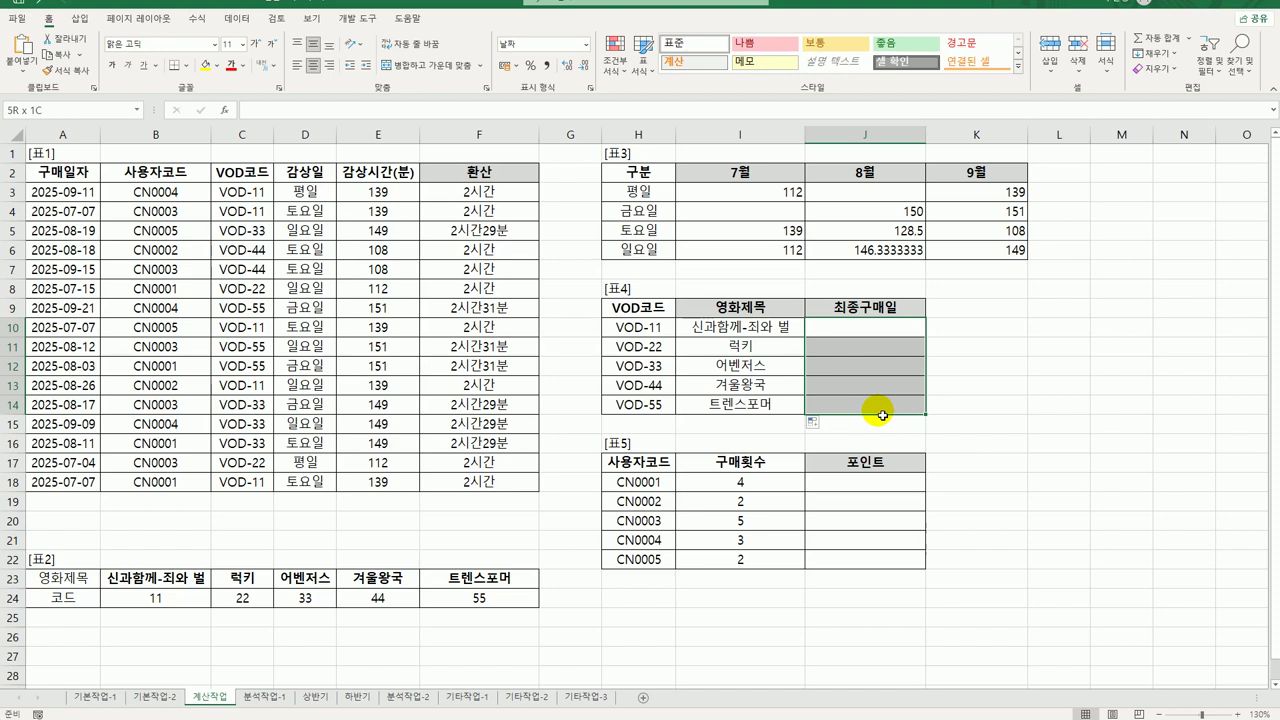
Start a MAX formula with a nested IF in J10 of 표4, testing $C$3:$C$18=H10.
left_click(871, 334)
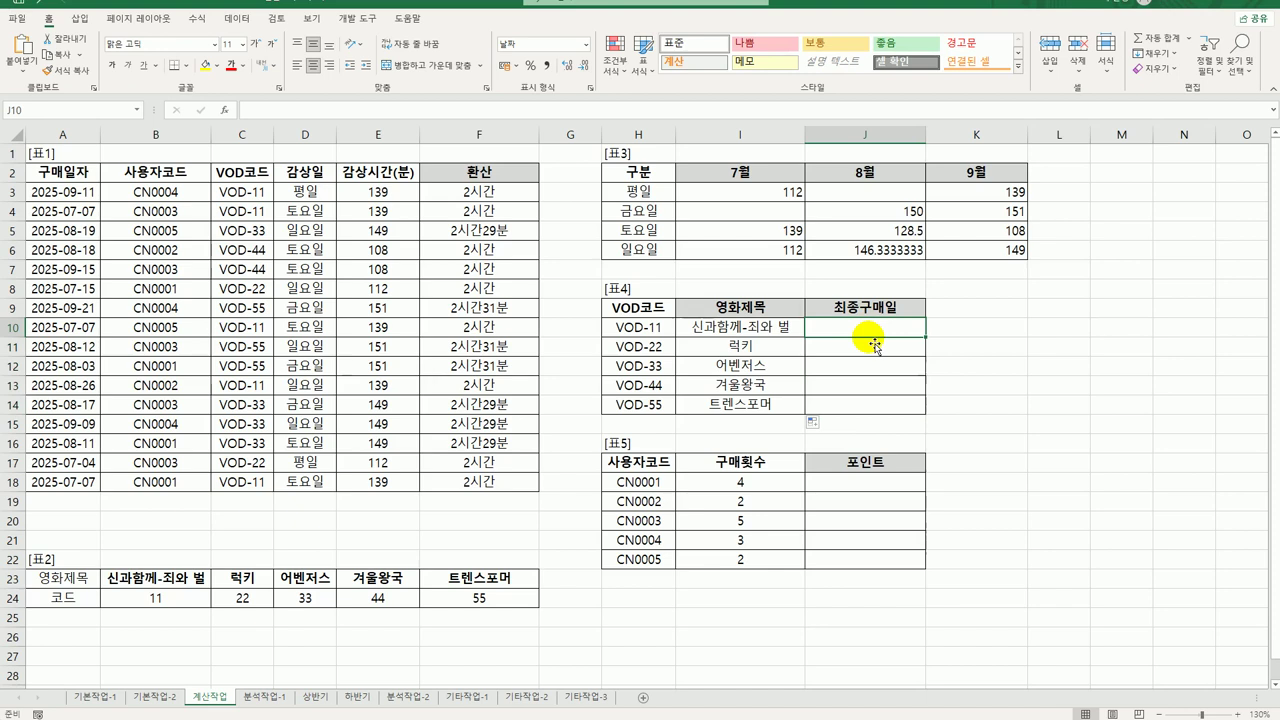
type("=")
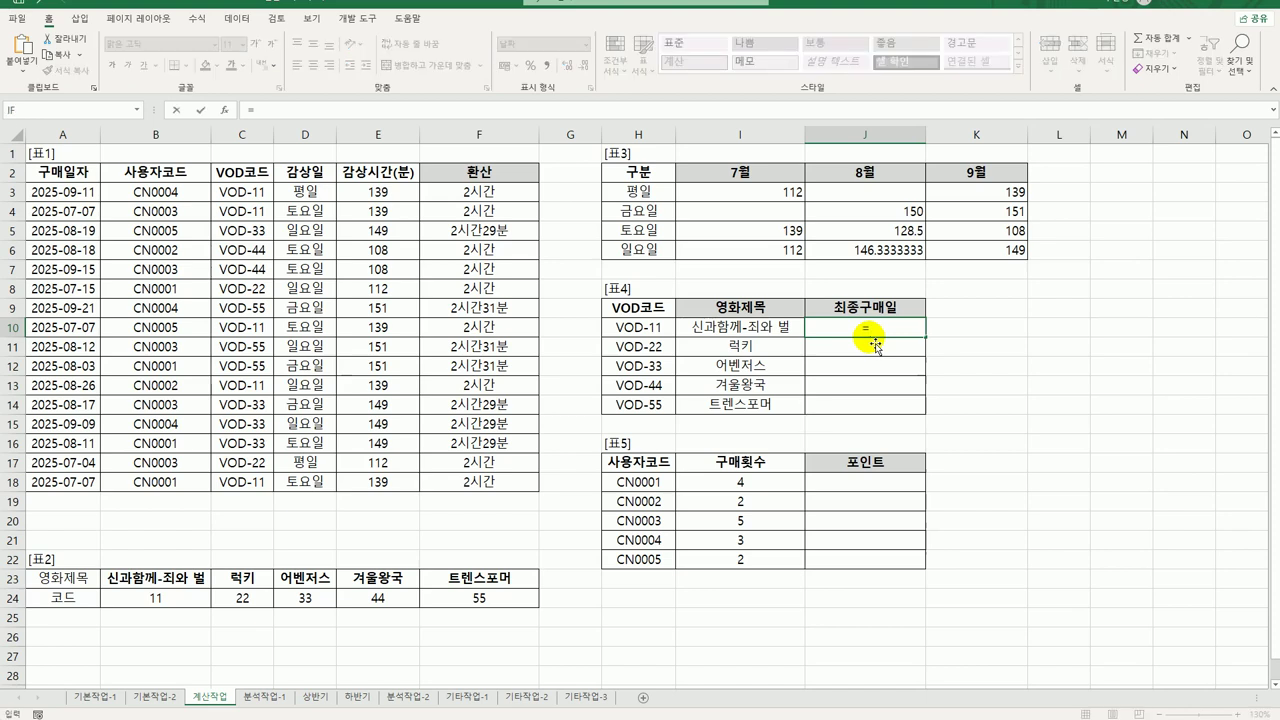
type("MAX(")
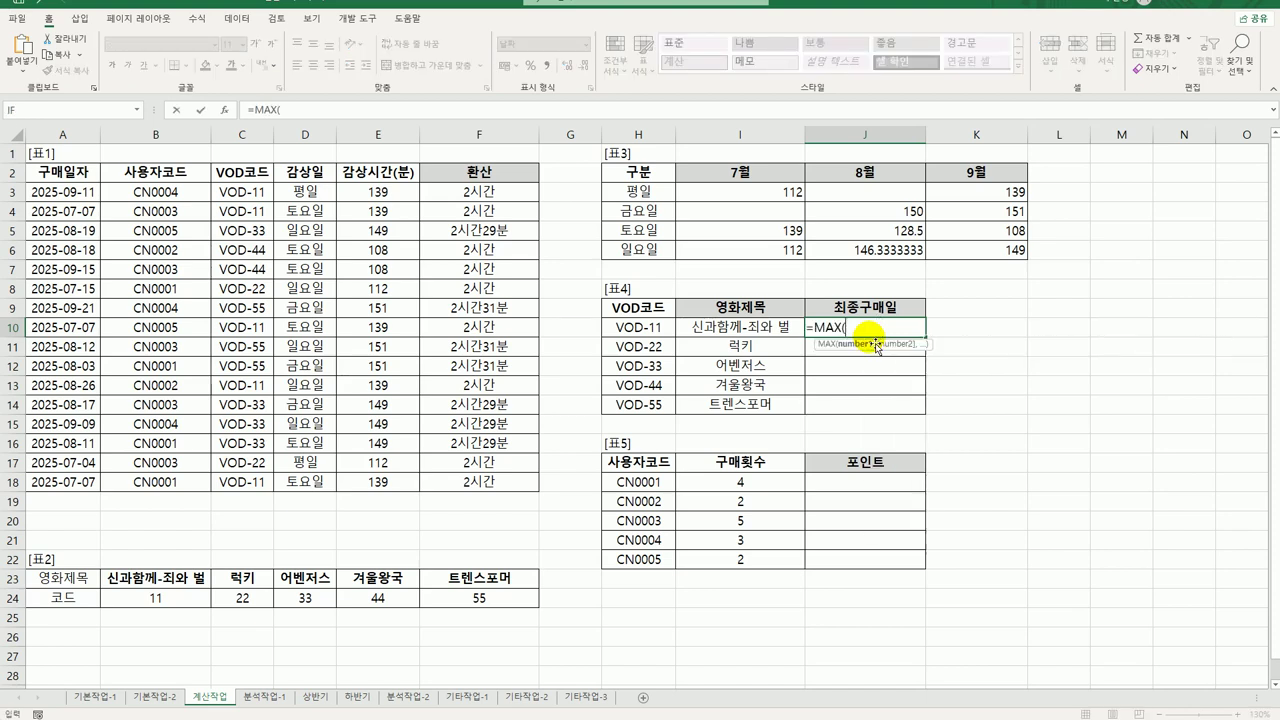
type("if(")
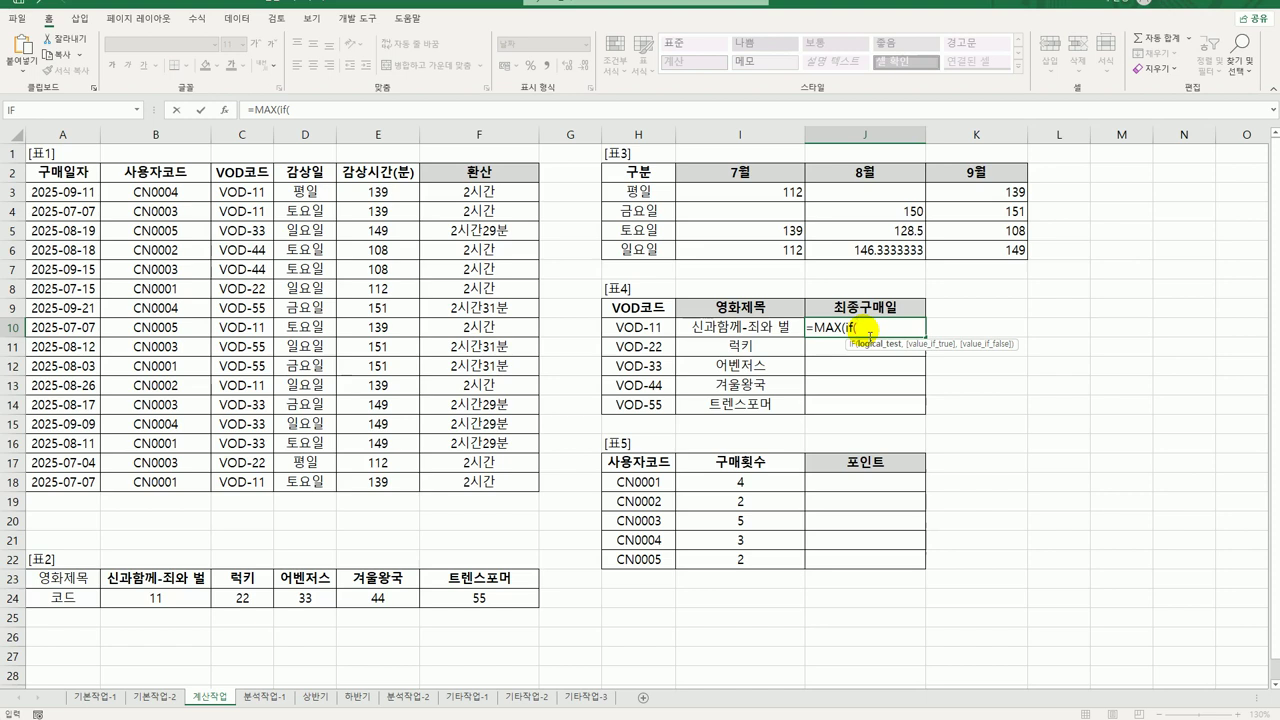
left_click_drag(242, 193, 231, 482)
key("F4")
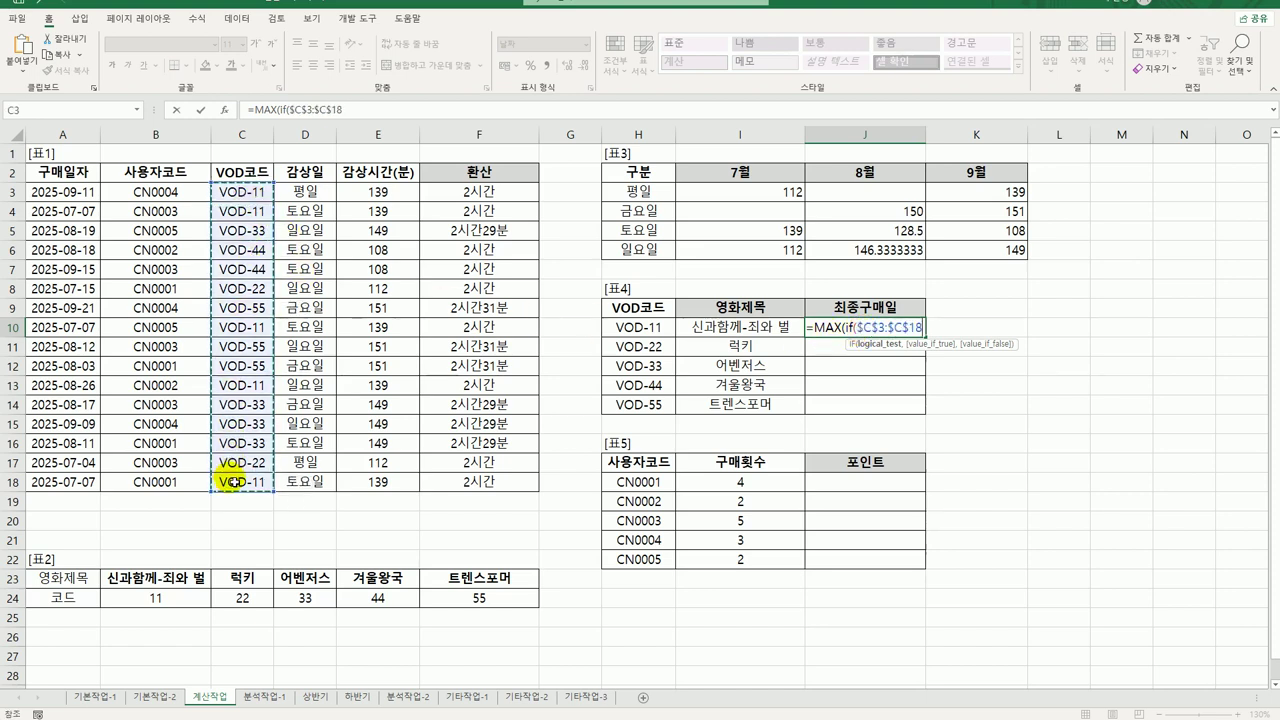
type("=")
key("Left")
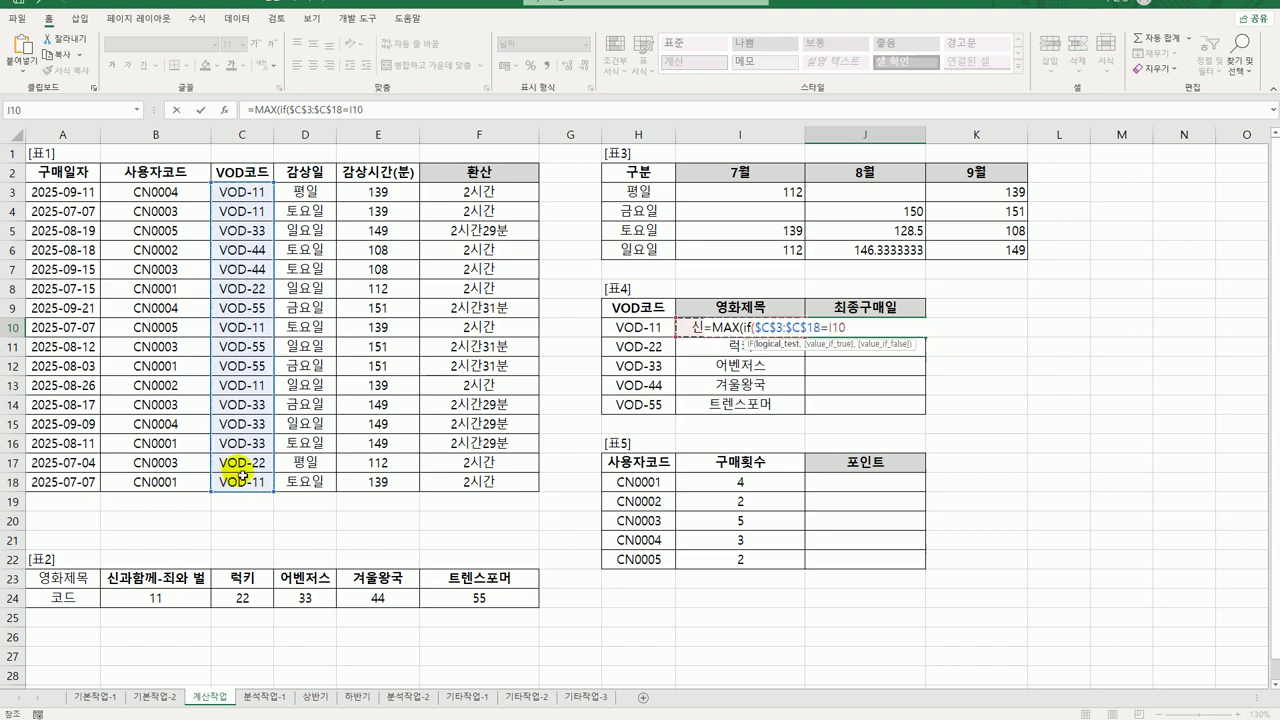
key("Left")
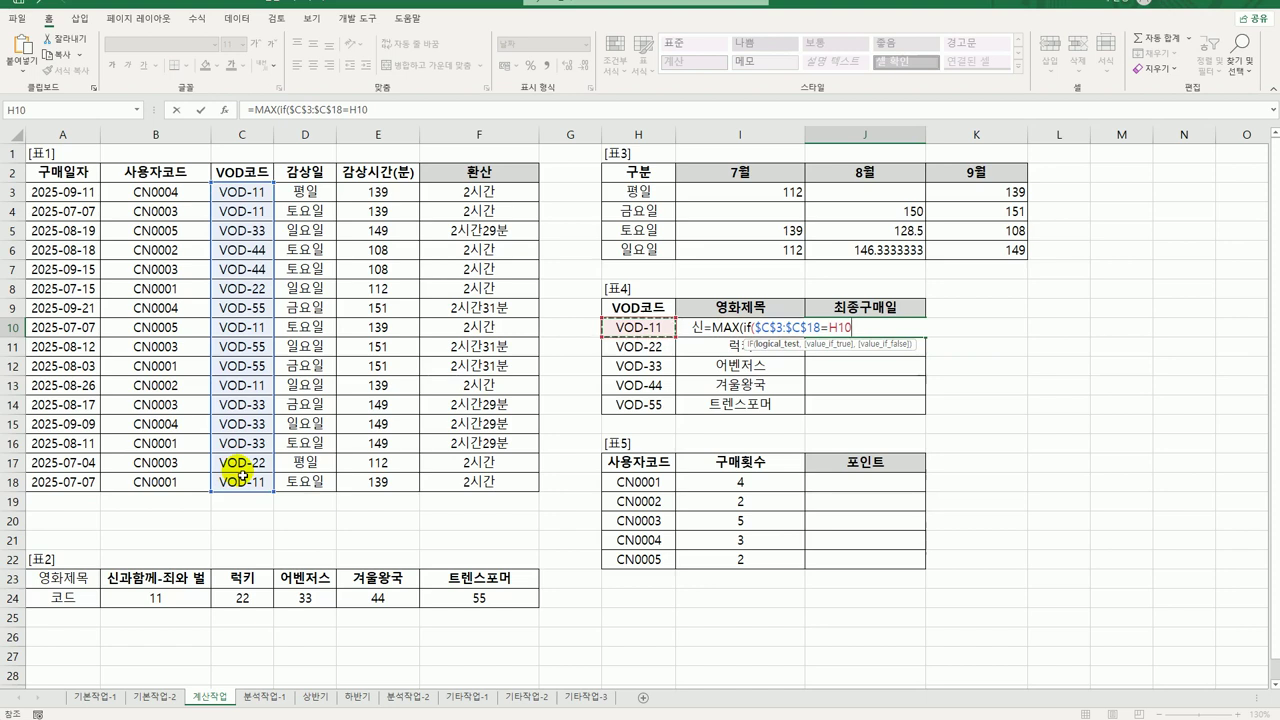
Add $A$3:$A$18 as the IF's true value in J10, enter it as an array formula and fill it down to J14.
type(",")
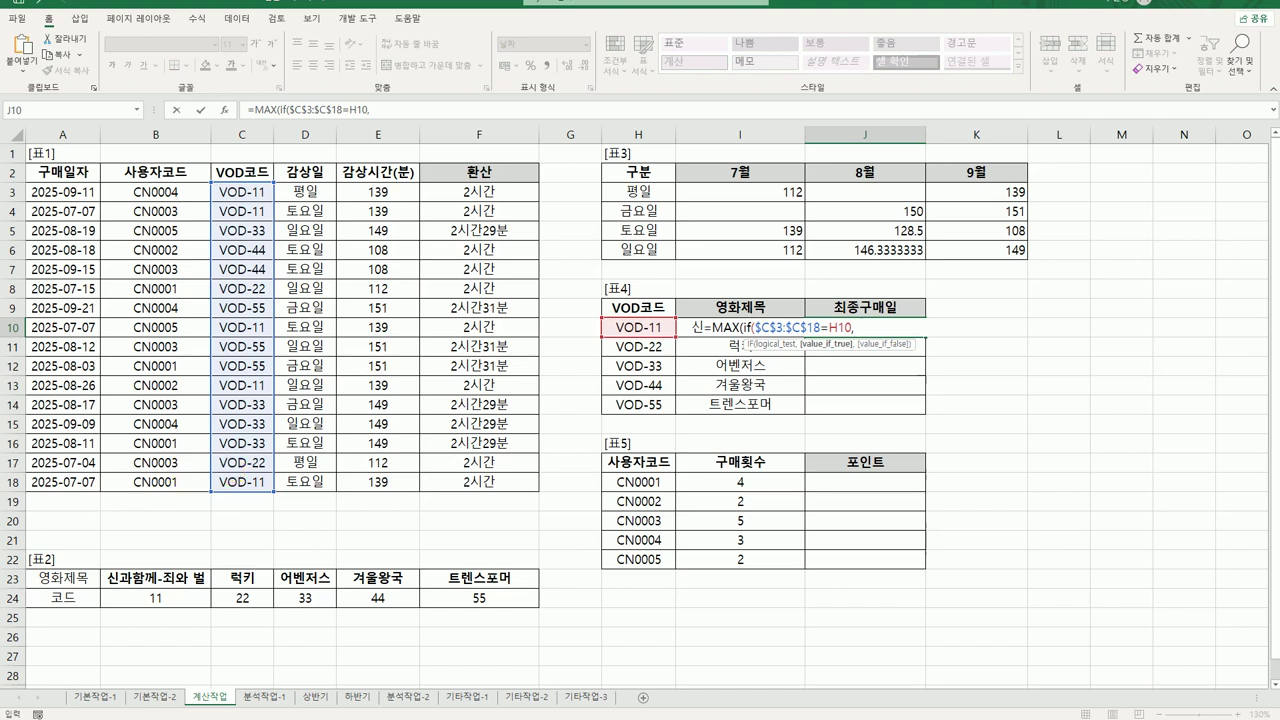
left_click_drag(55, 191, 68, 496)
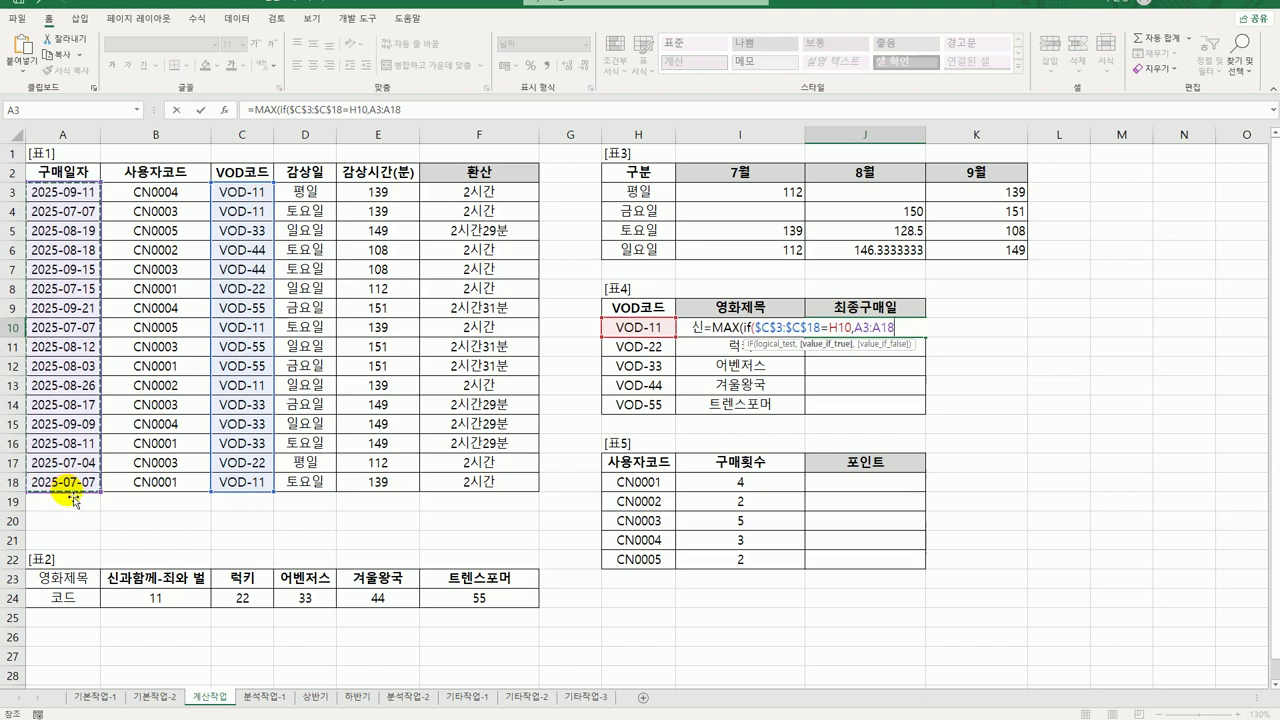
key("F4")
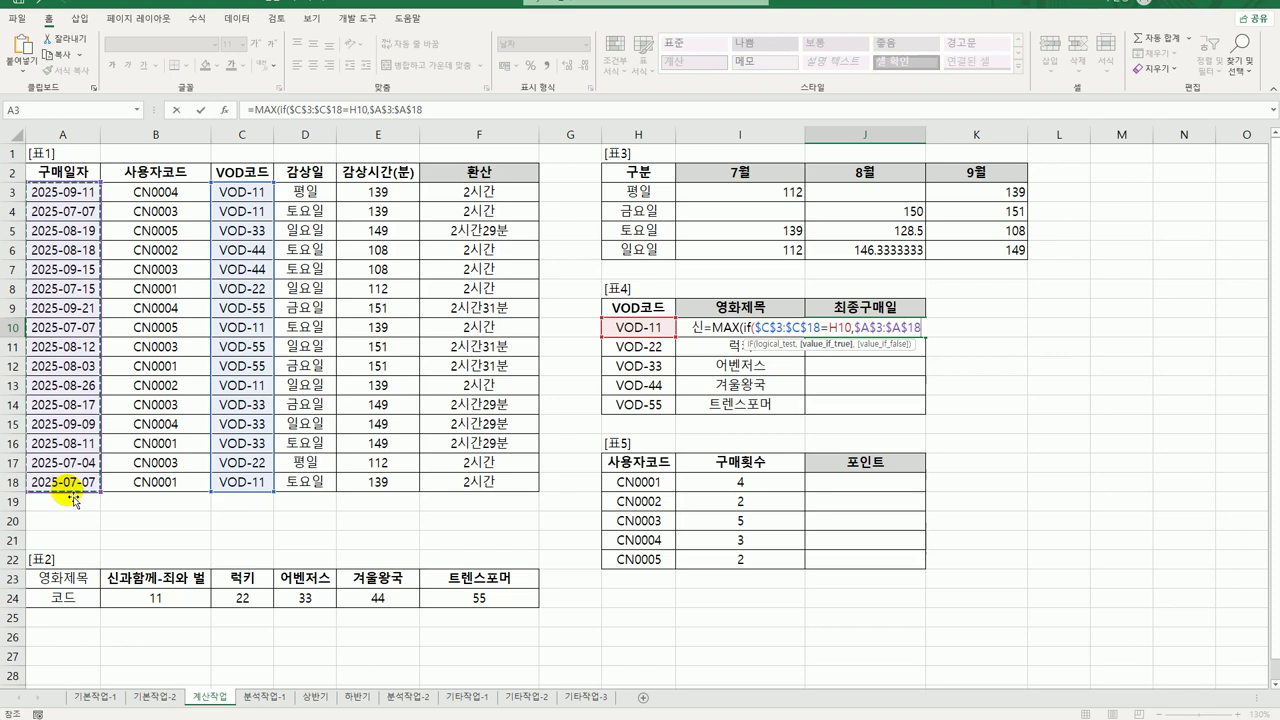
type(")")
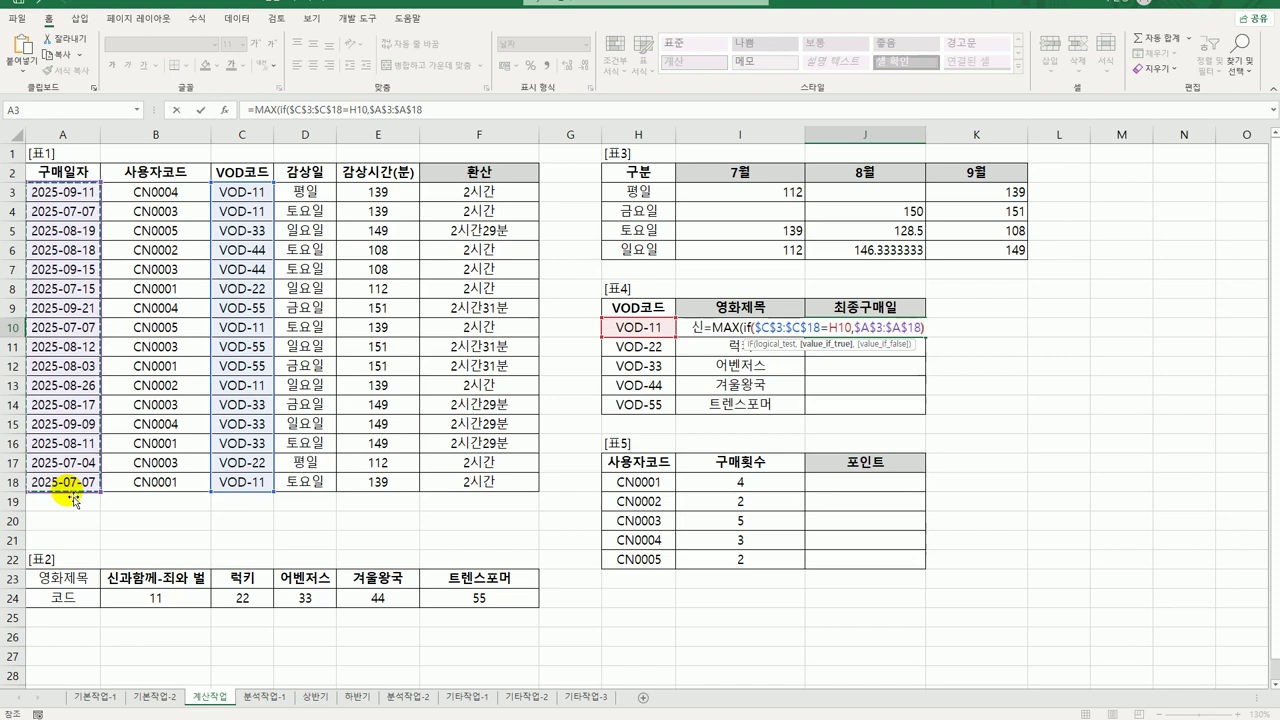
type(")")
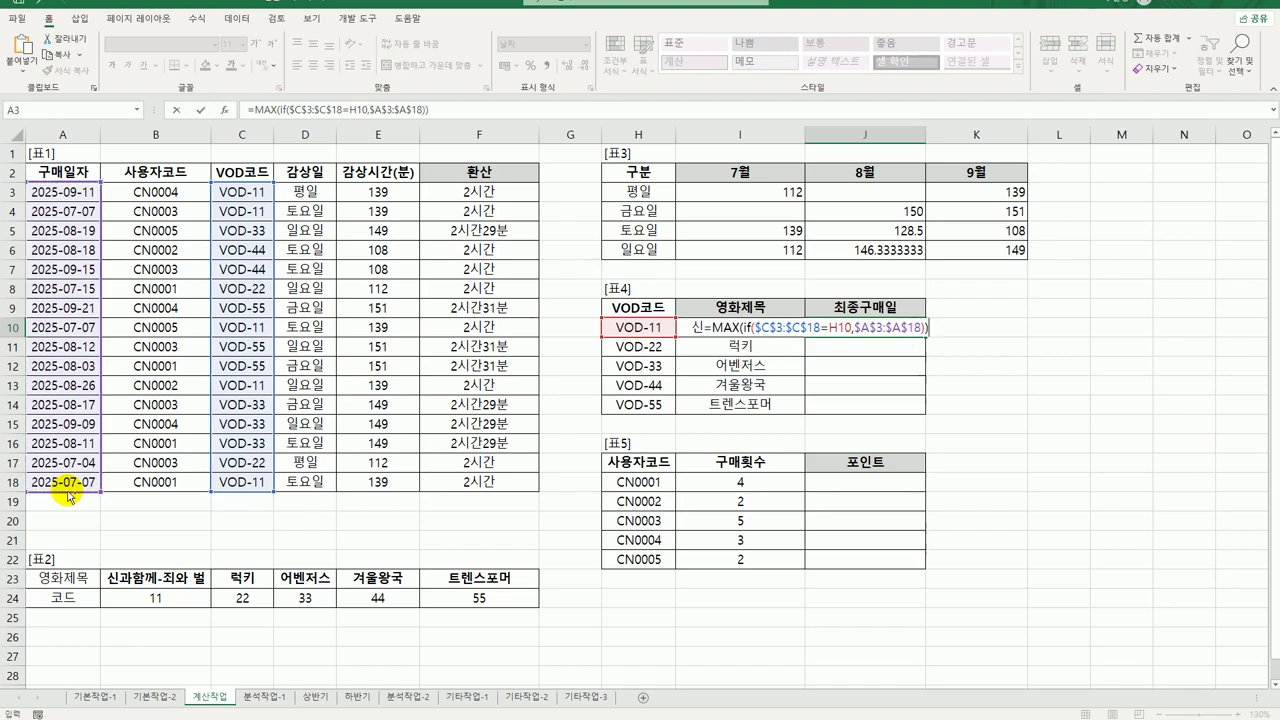
key("ctrl+shift+Return")
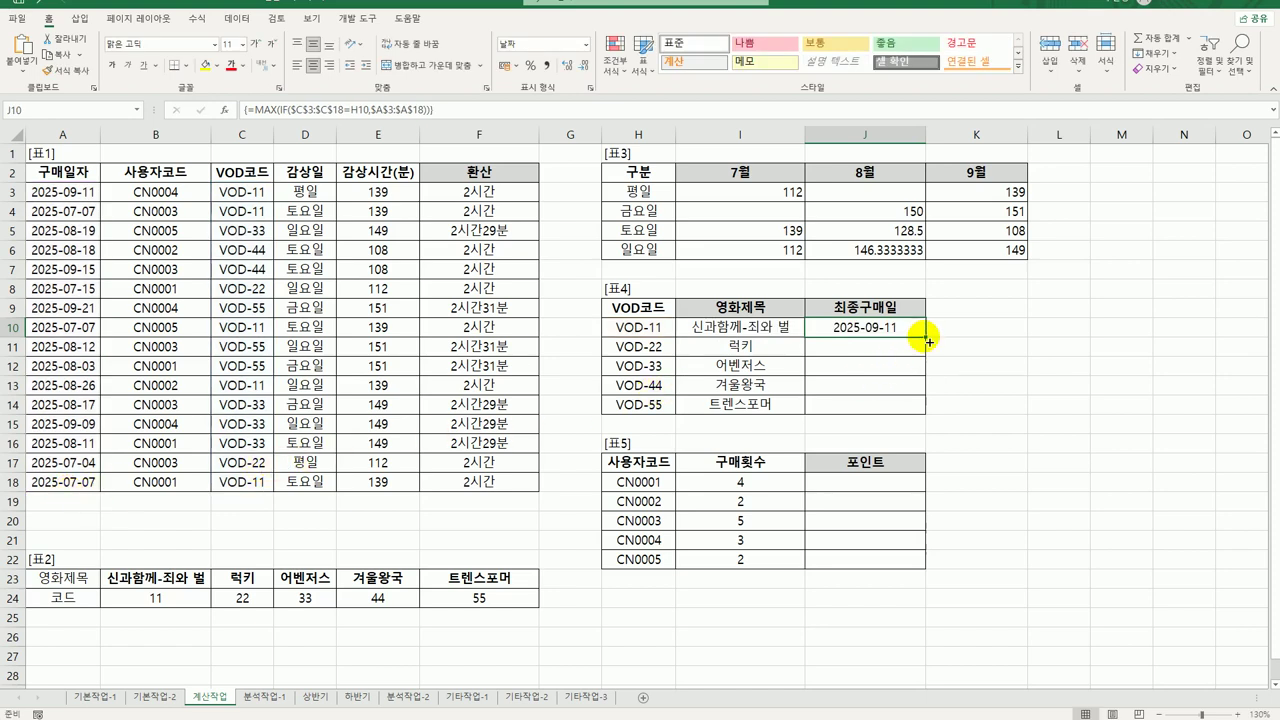
left_click_drag(926, 337, 920, 414)
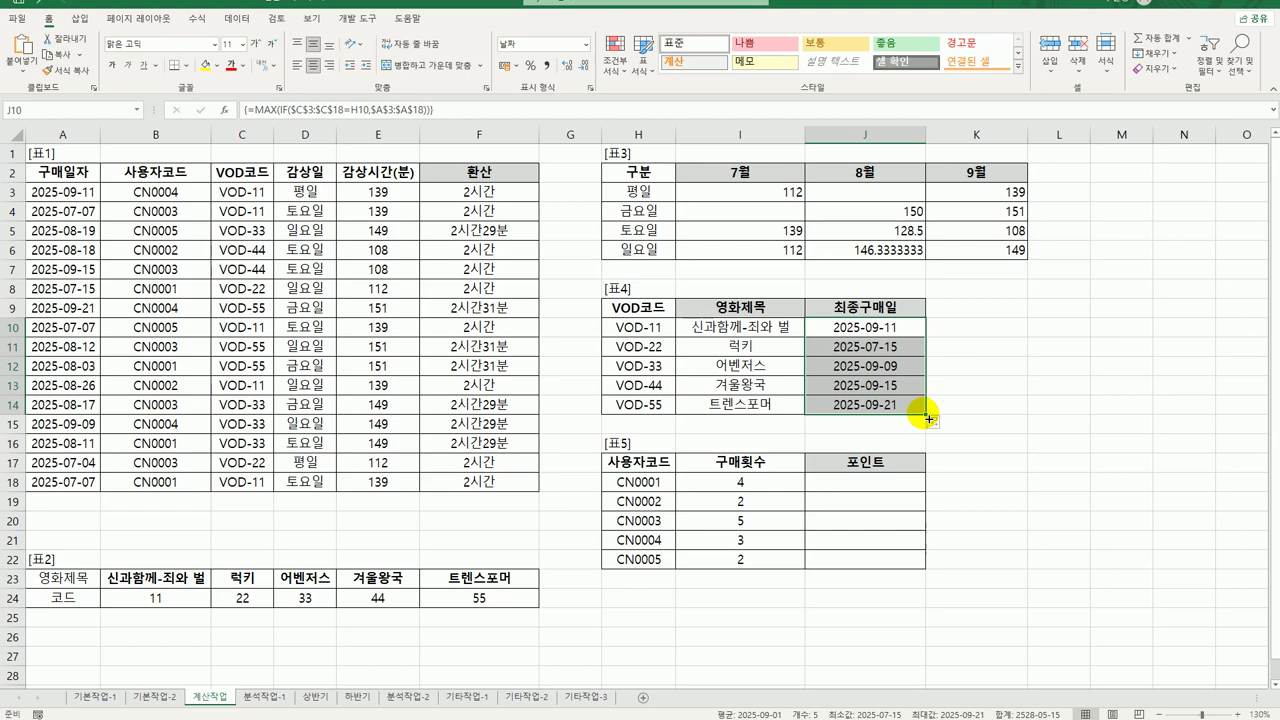
Select J18, the first 포인트 cell of 표5, and open the Visual Basic editor.
left_click(893, 486)
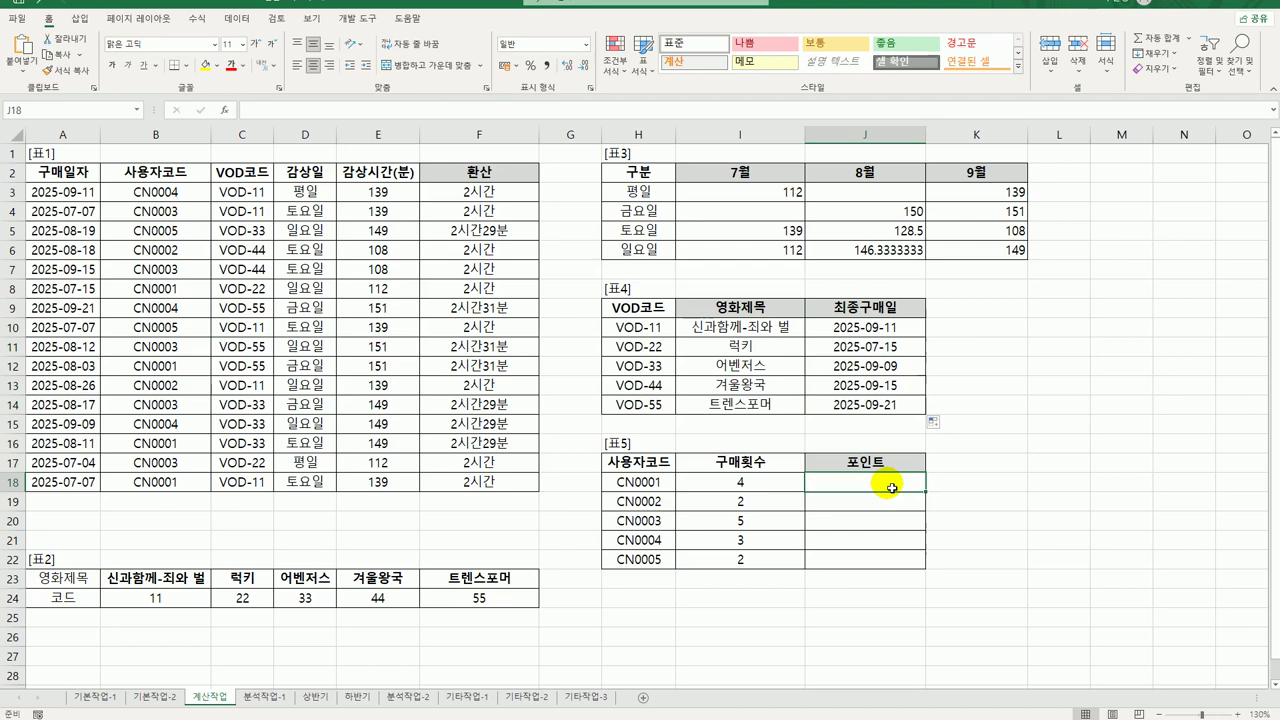
left_click(357, 18)
left_click(18, 52)
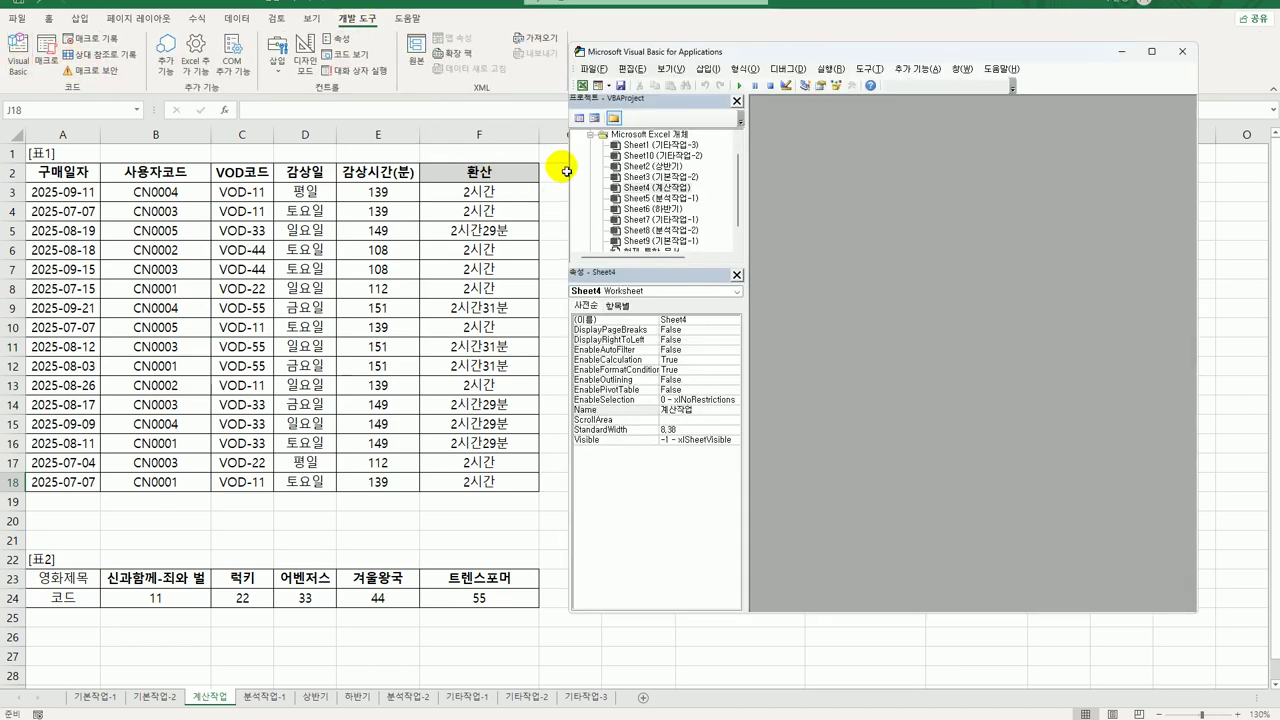
Insert a new code module and declare the public function fn포인트 with the argument 구매횟수.
left_click(703, 69)
left_click(730, 106)
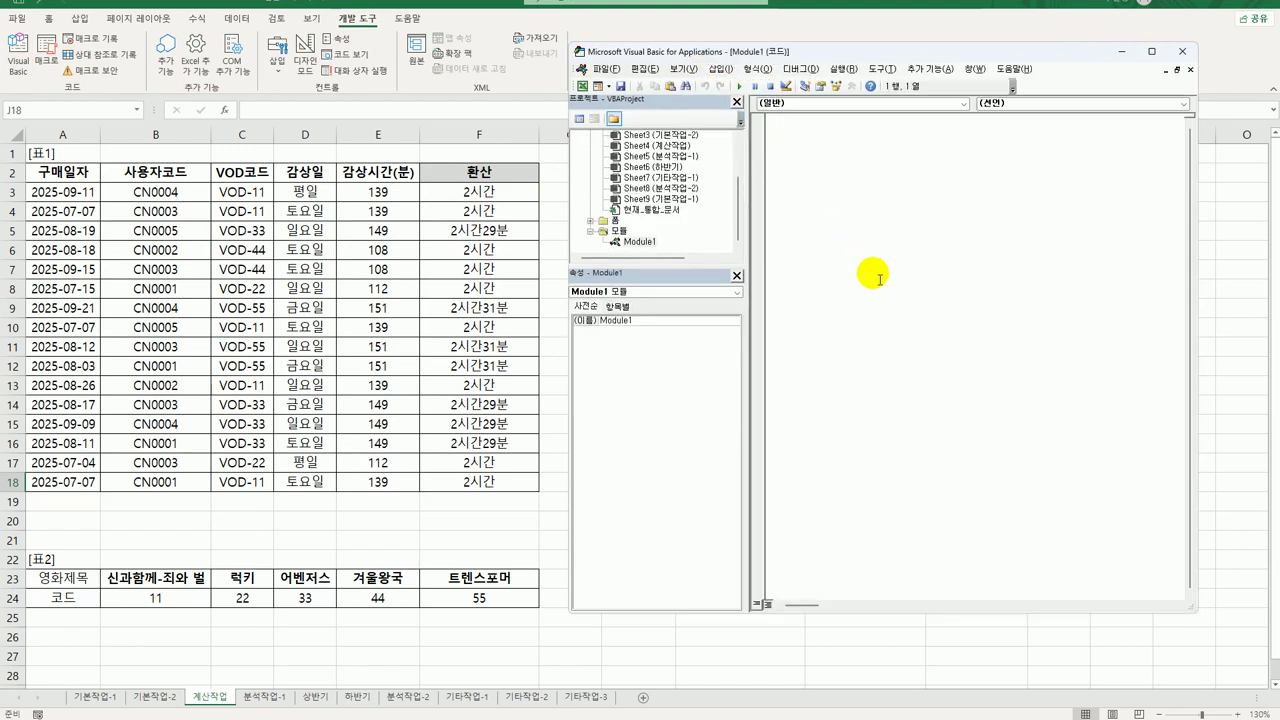
type("publi")
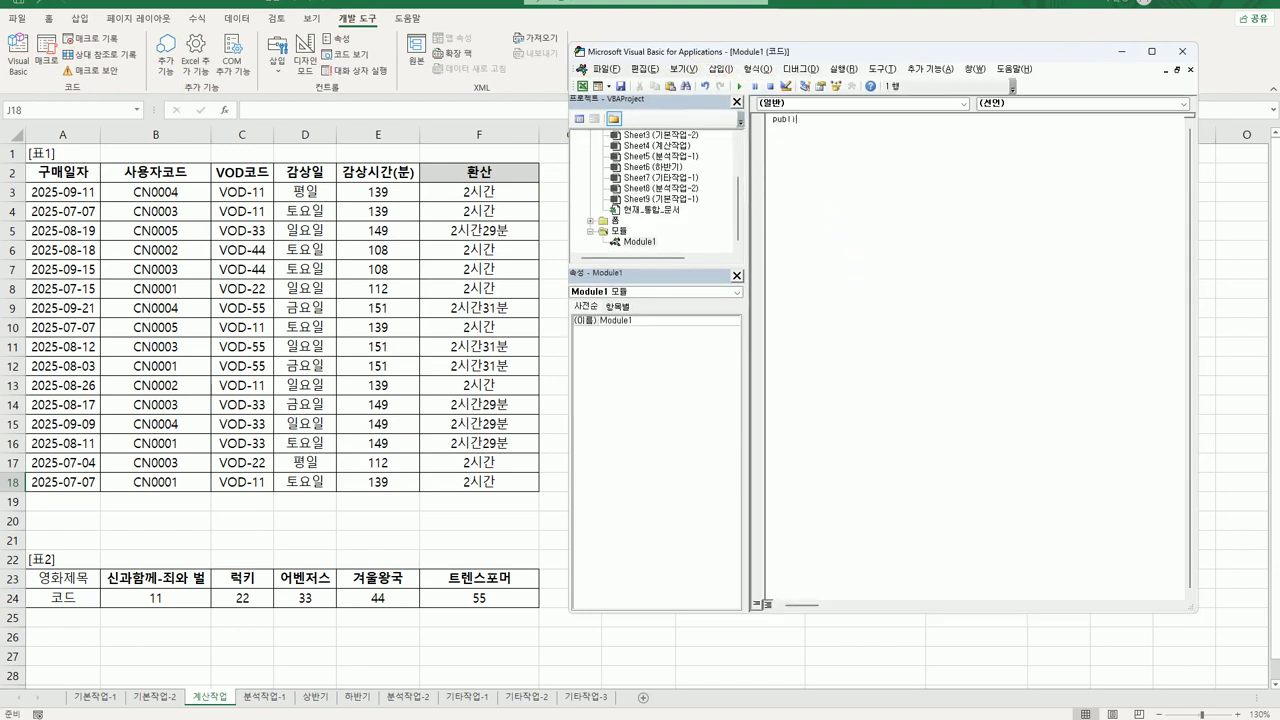
type("c function fn")
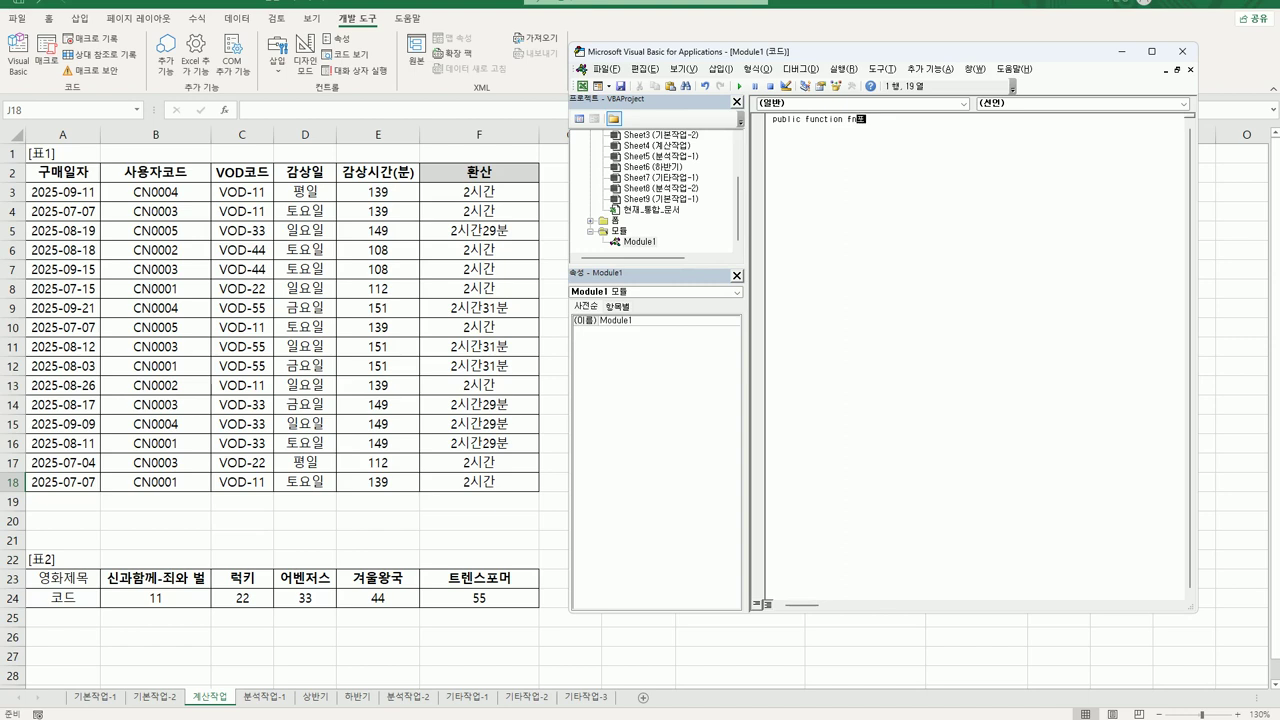
type("포인트(구매횟수)")
key("Return")
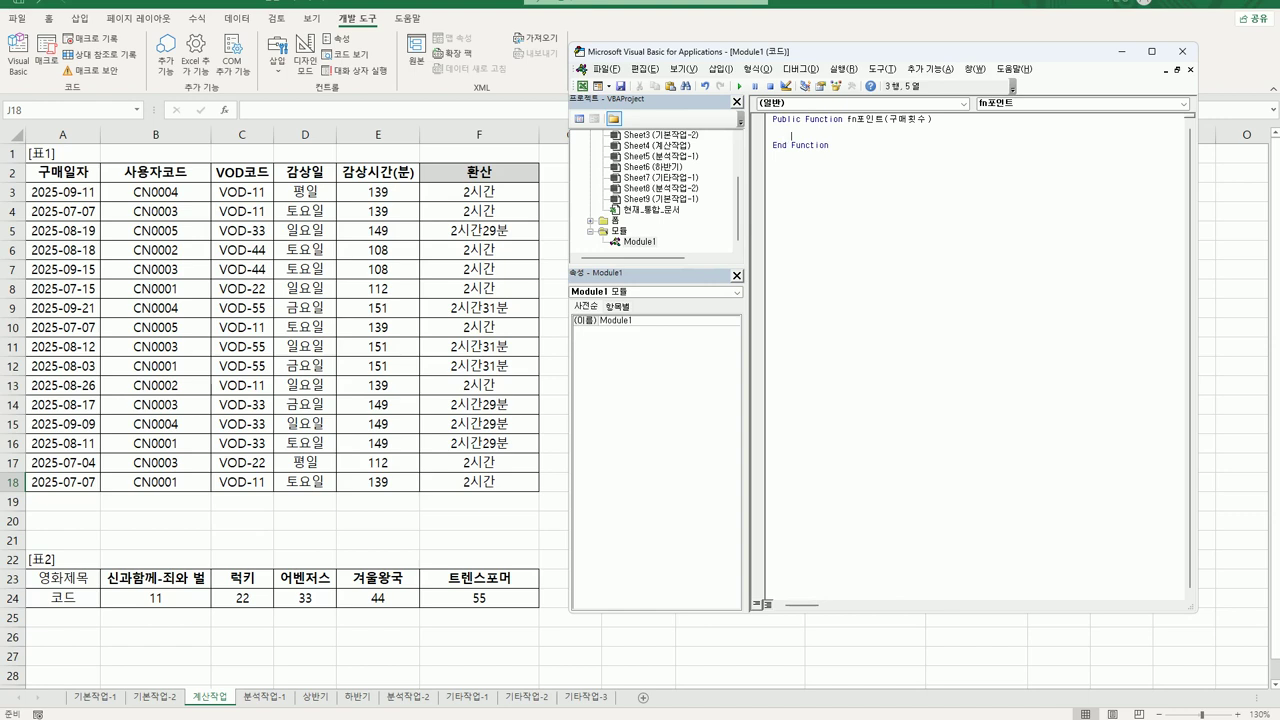
Add an If branch to fn포인트 that returns 구매횟수 * 3 when 구매횟수 >= 3.
type("if 구매횟수 >=3 then")
key("Return")
key("Tab")
type("fn")
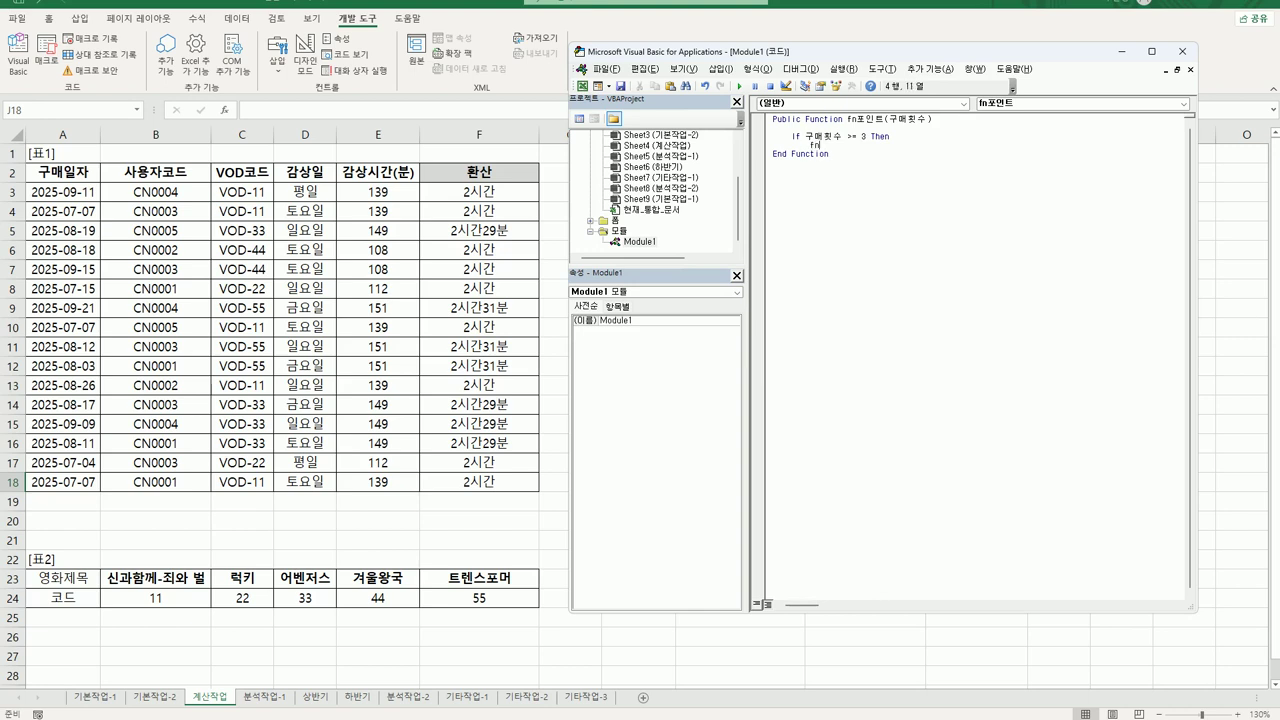
type("포인트 =")
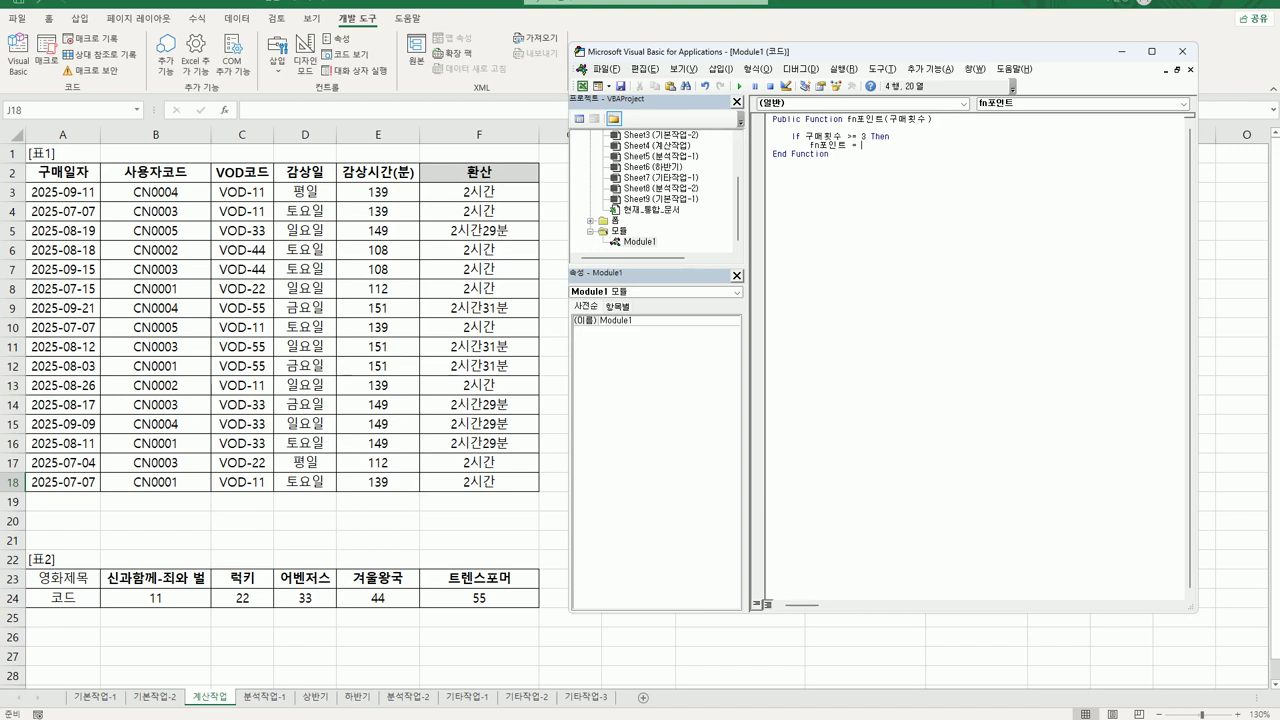
type("구매횟수 * 3")
key("Return")
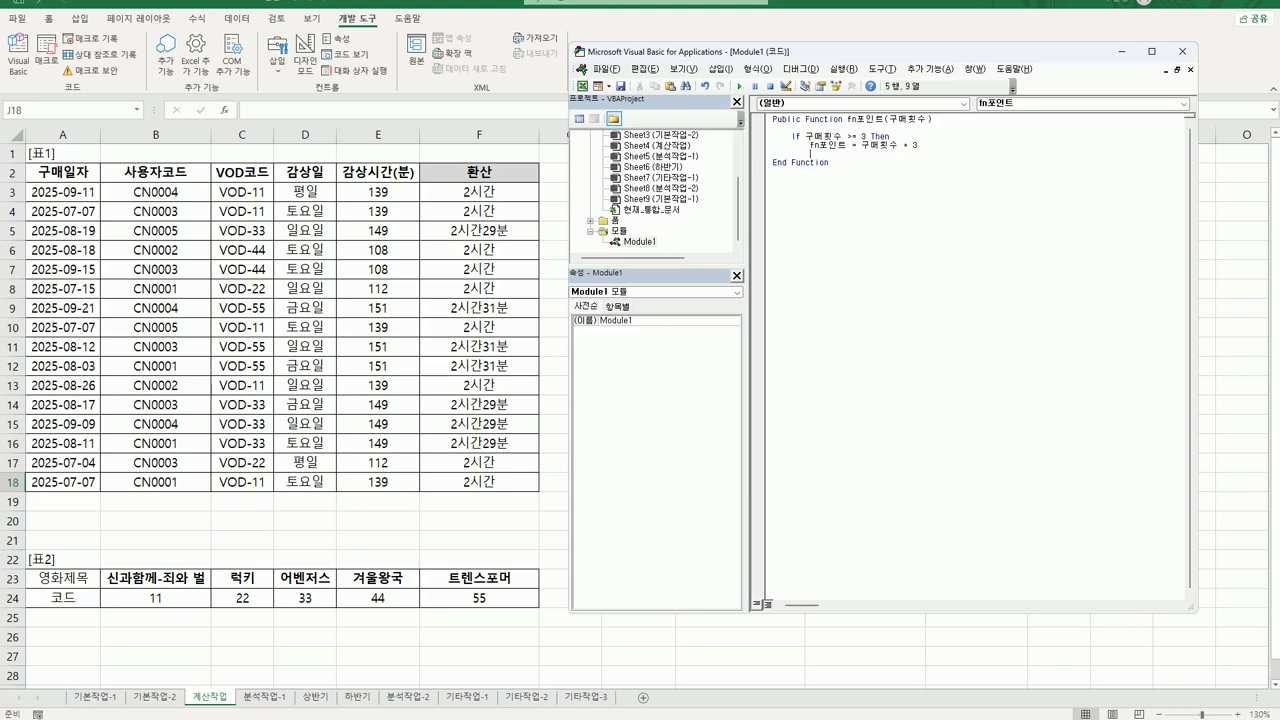
Add an Else branch that sets fn포인트 to 구매횟수 * 2, and end the If block.
type("Else")
key("Return")
key("Tab")
type("fn")
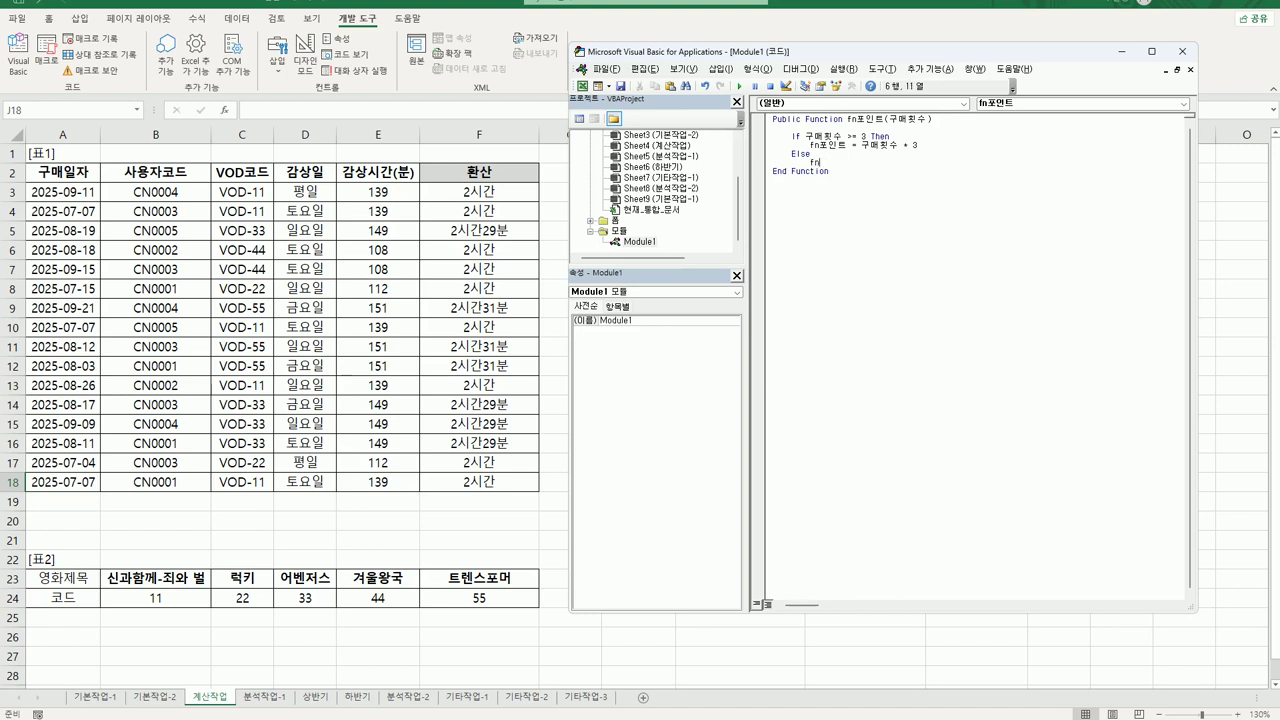
type("포인트 = 구매횟수 +2")
key("Return")
type("End If")
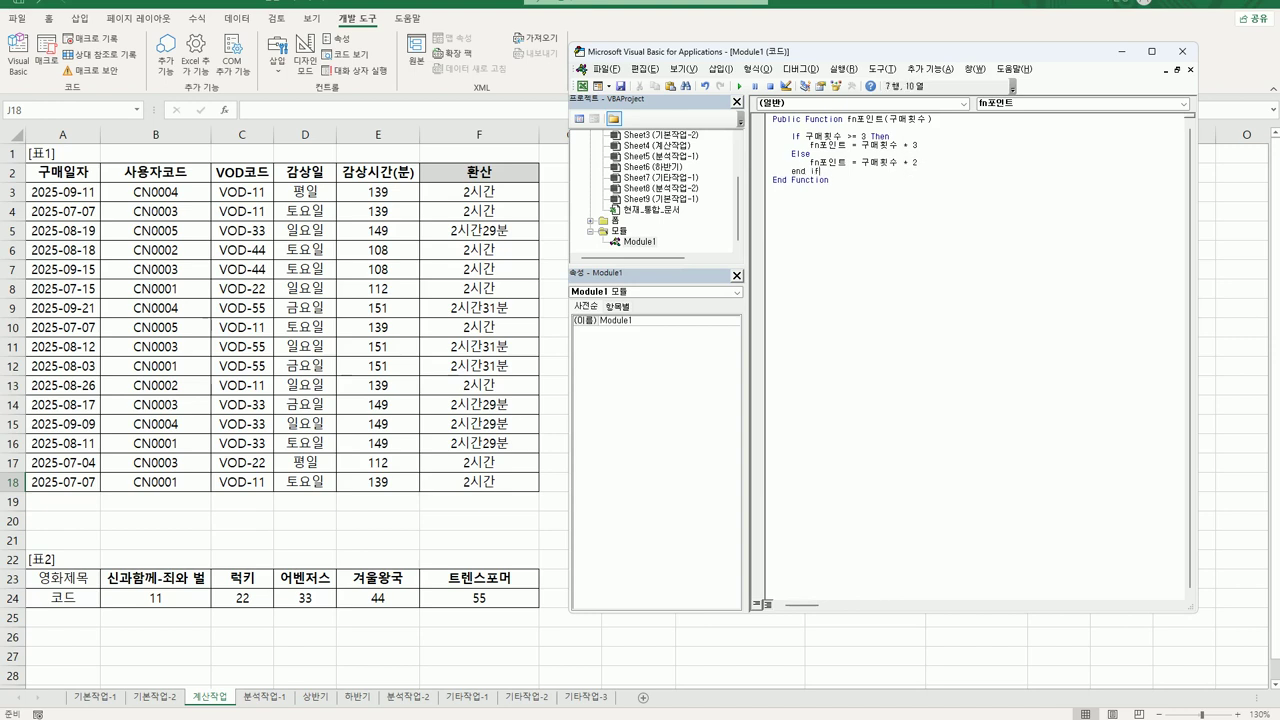
key("Return")
Retype the 인 in fn포인트 in the first assignment line, and close the code editor.
left_click(792, 162)
left_click(792, 145)
double_click(833, 145)
type("ㅇ")
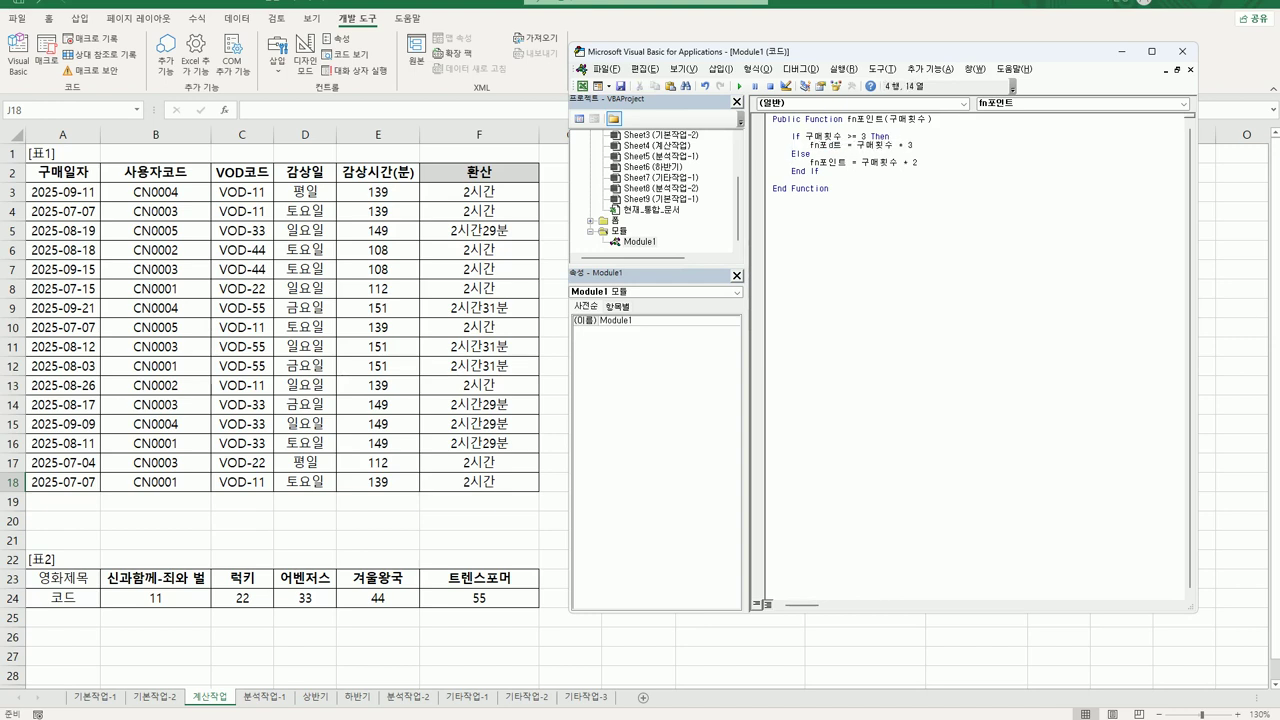
key("BackSpace")
type("인")
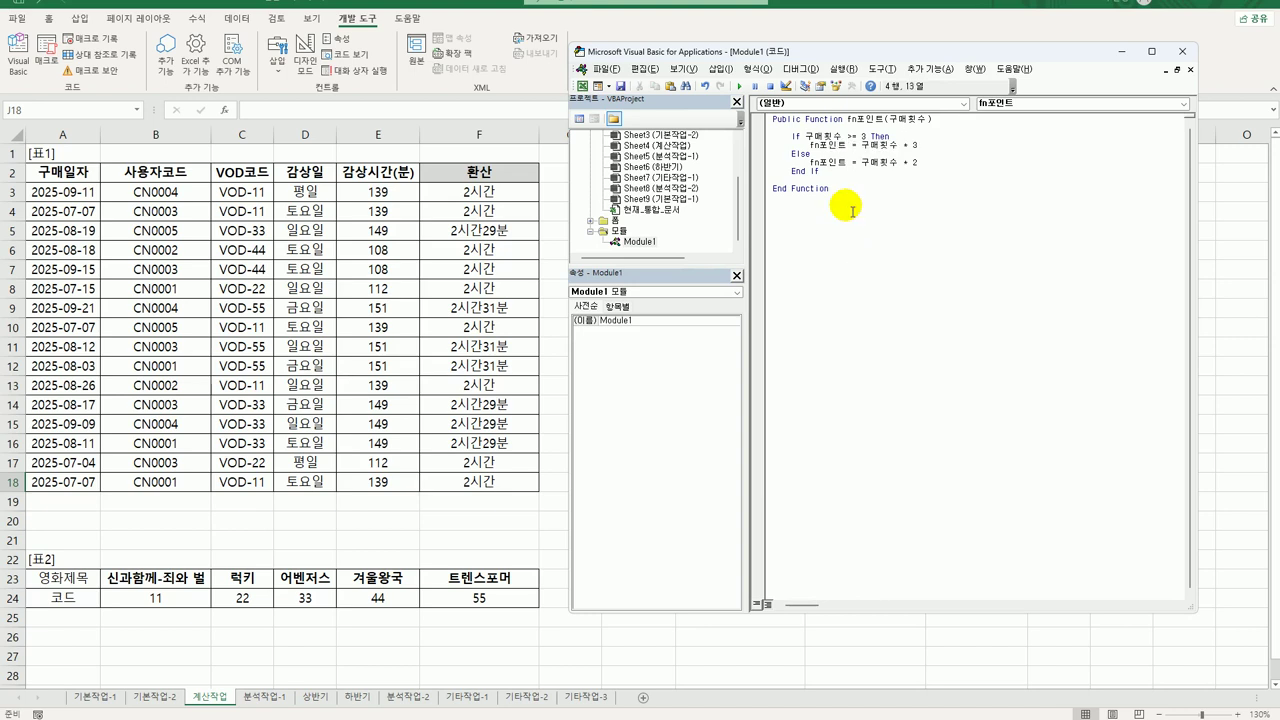
left_click(903, 288)
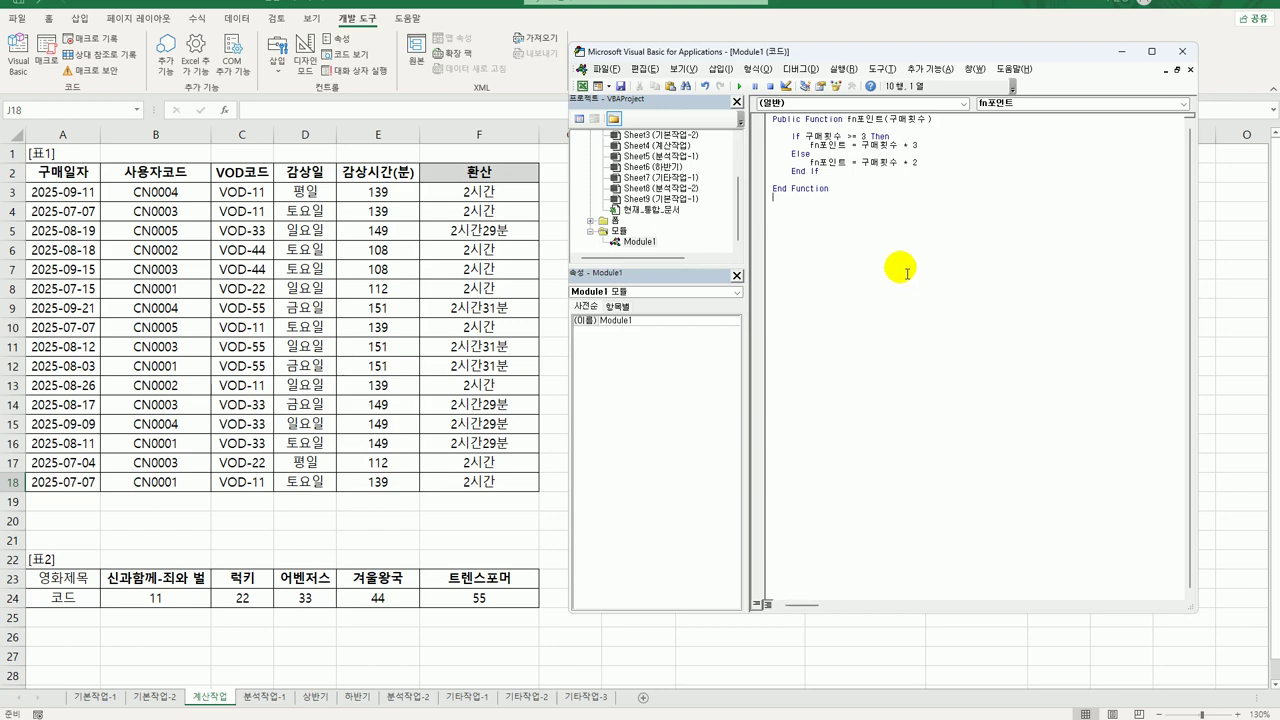
left_click(1182, 51)
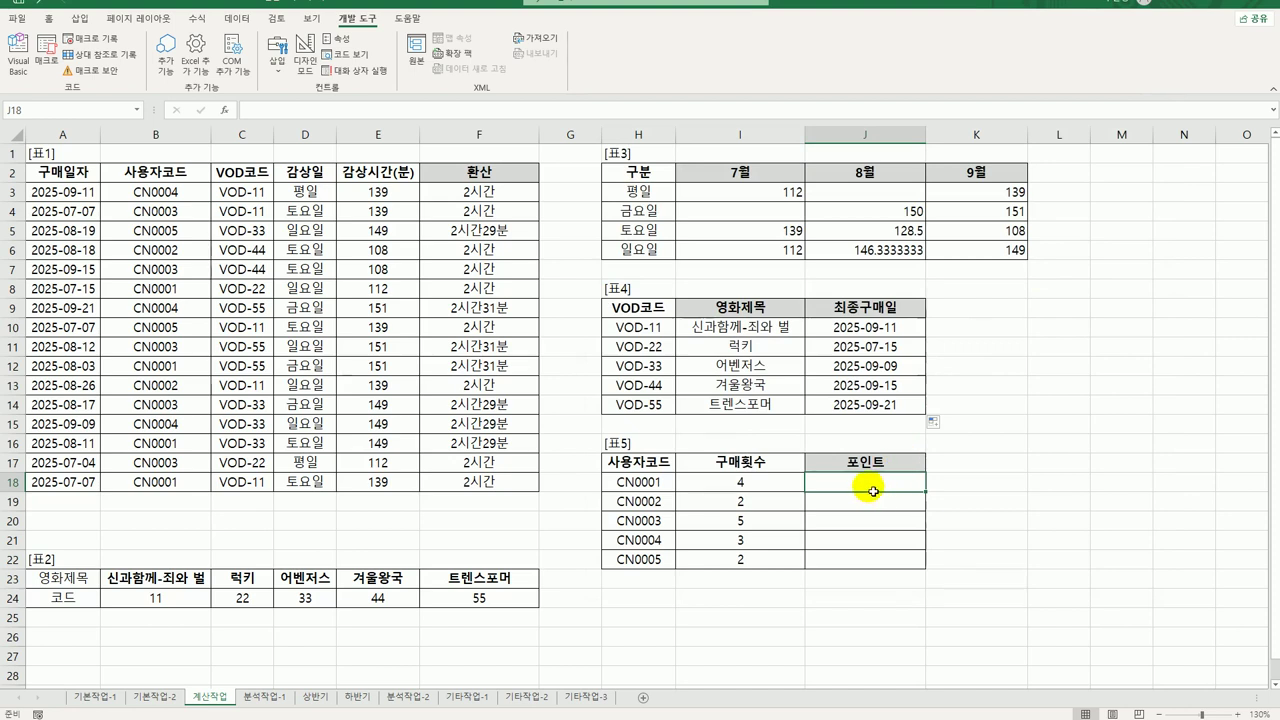
Calculate 포인트 in J18 with the user-defined function fn포인트 using I18, and fill the formula down to J22.
left_click(224, 112)
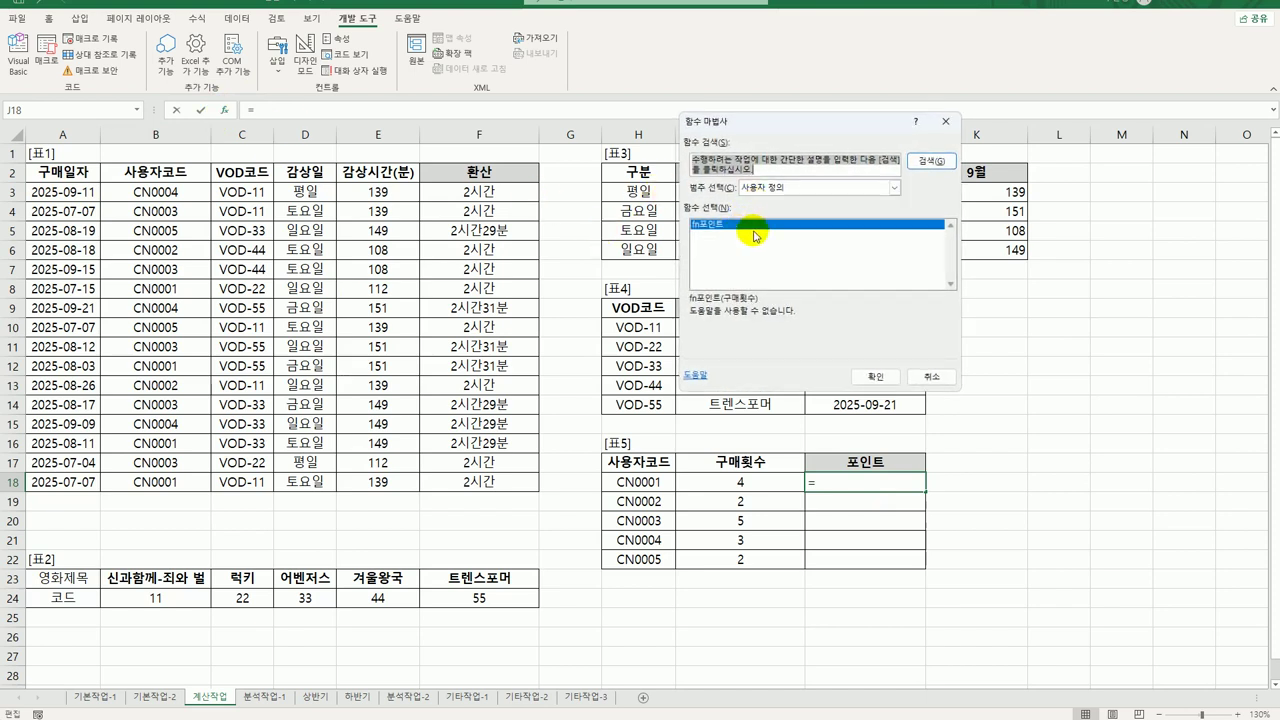
left_click(875, 377)
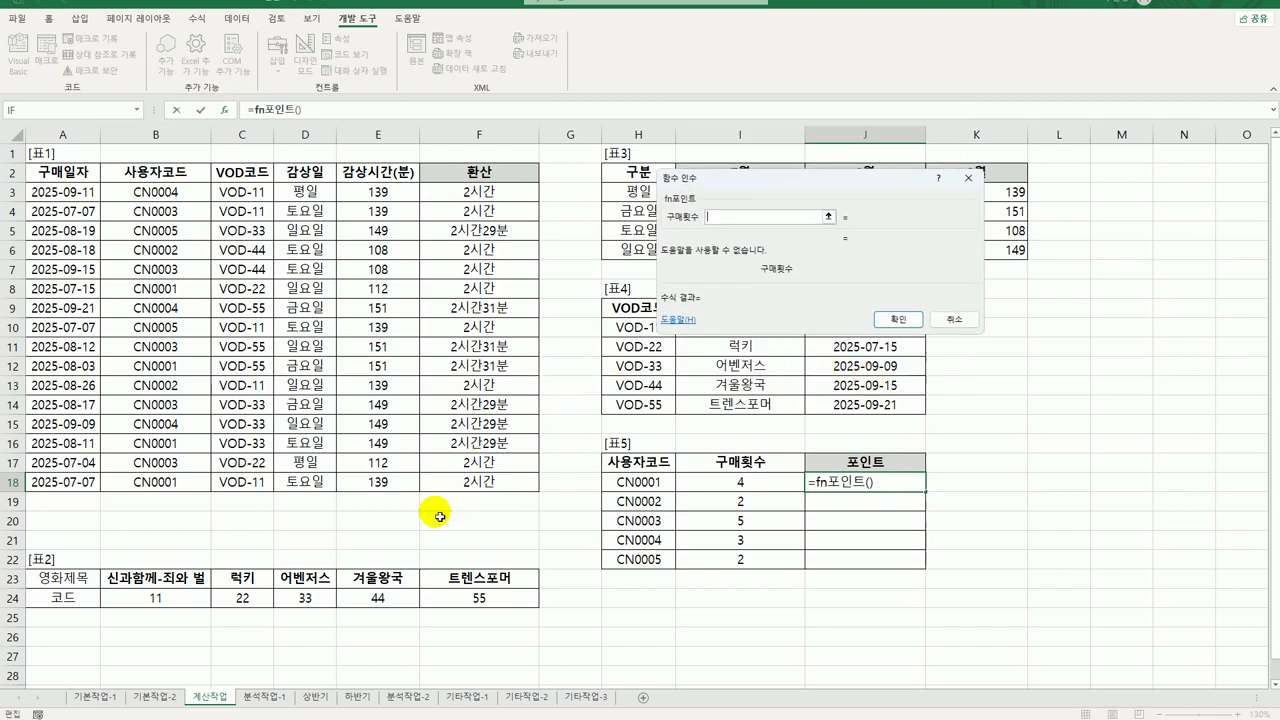
left_click(722, 482)
left_click(885, 318)
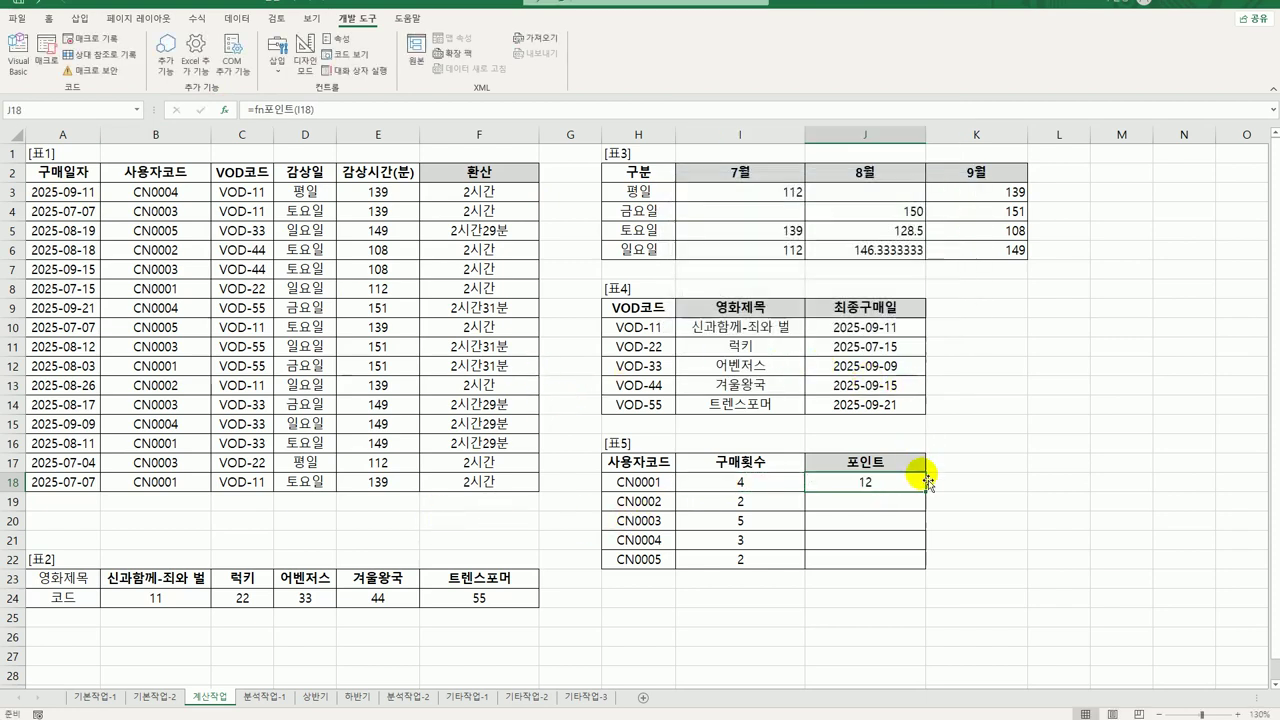
double_click(926, 492)
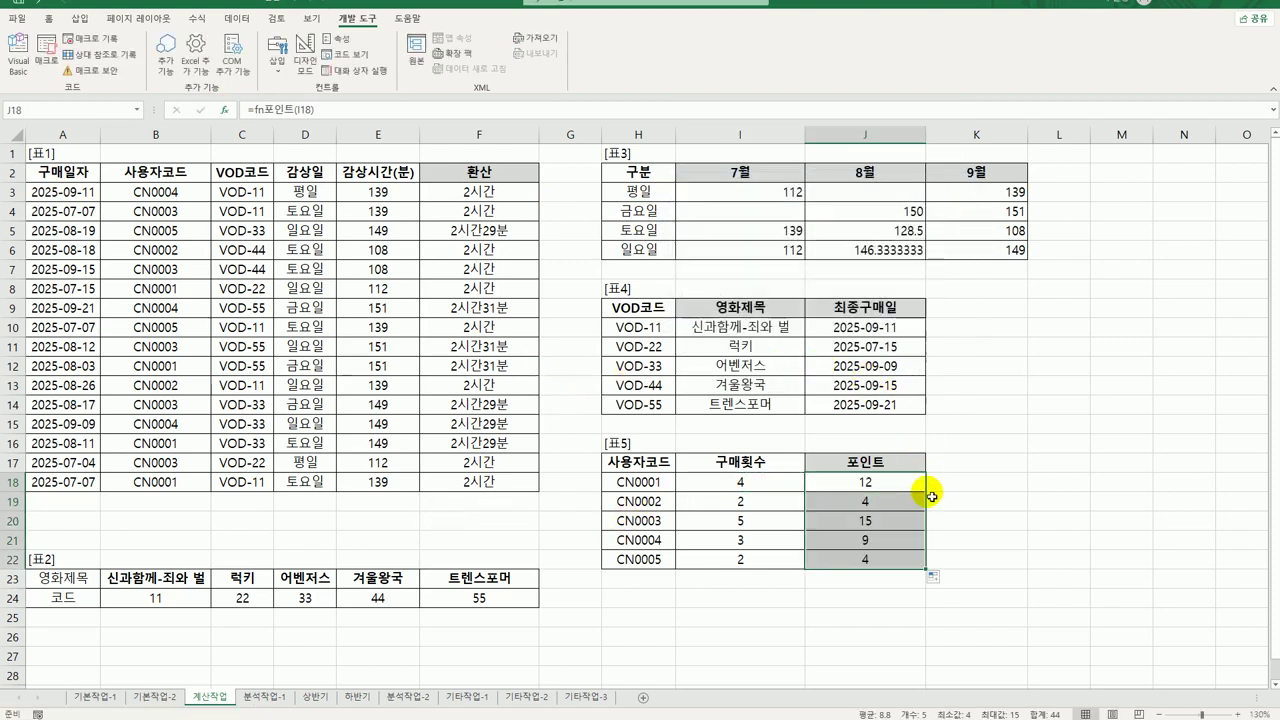
left_click(890, 487)
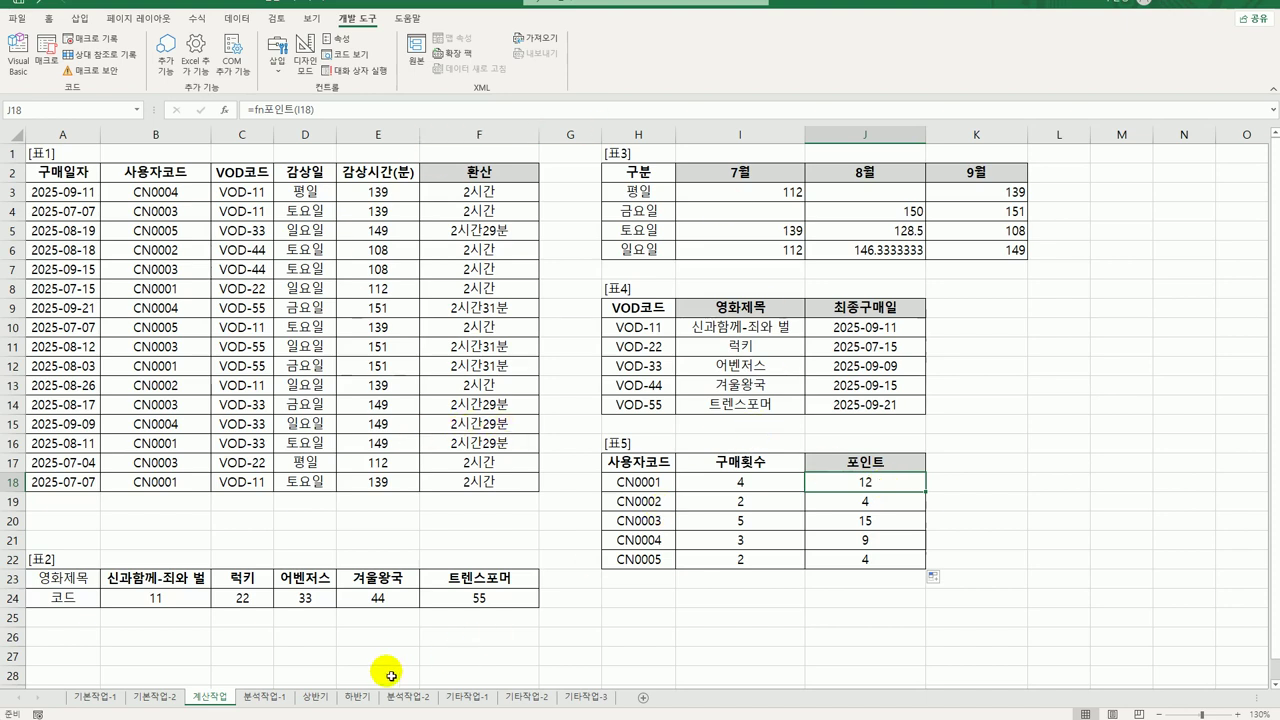
Start a pivot table at cell B2 of the 분석작업-1 sheet, using an external data source, and open the connection selection.
left_click(279, 697)
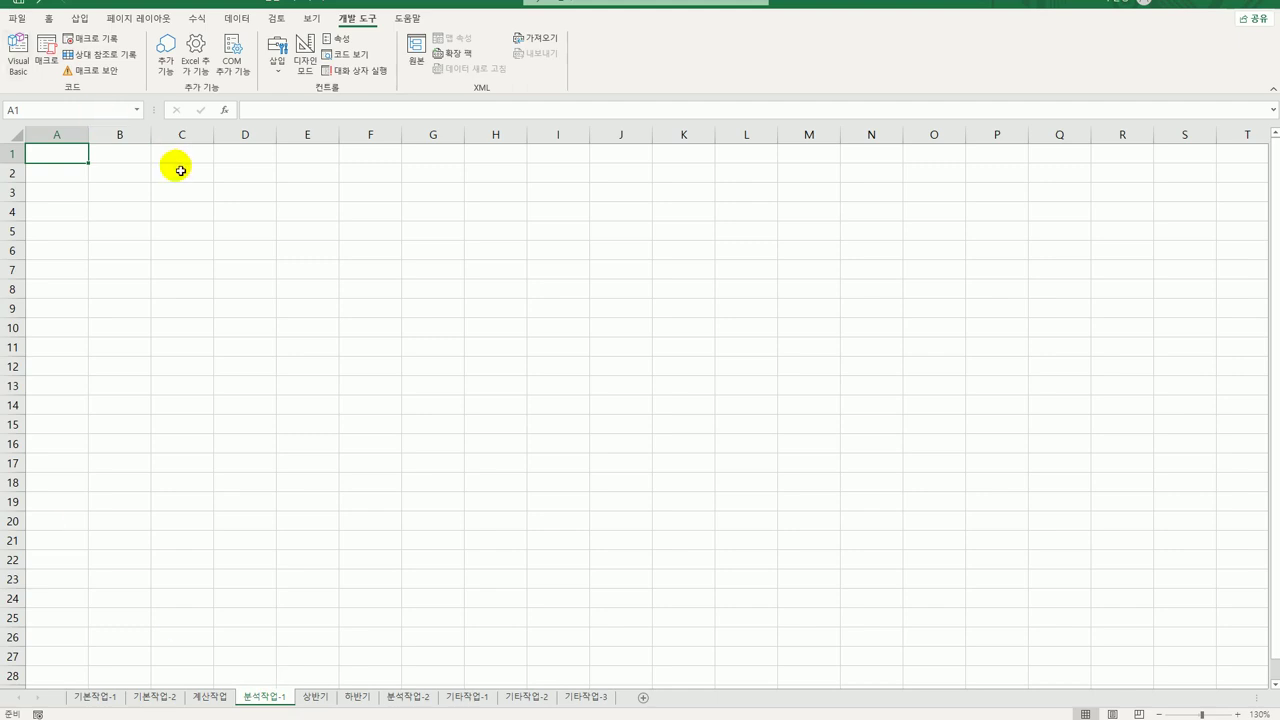
left_click(143, 178)
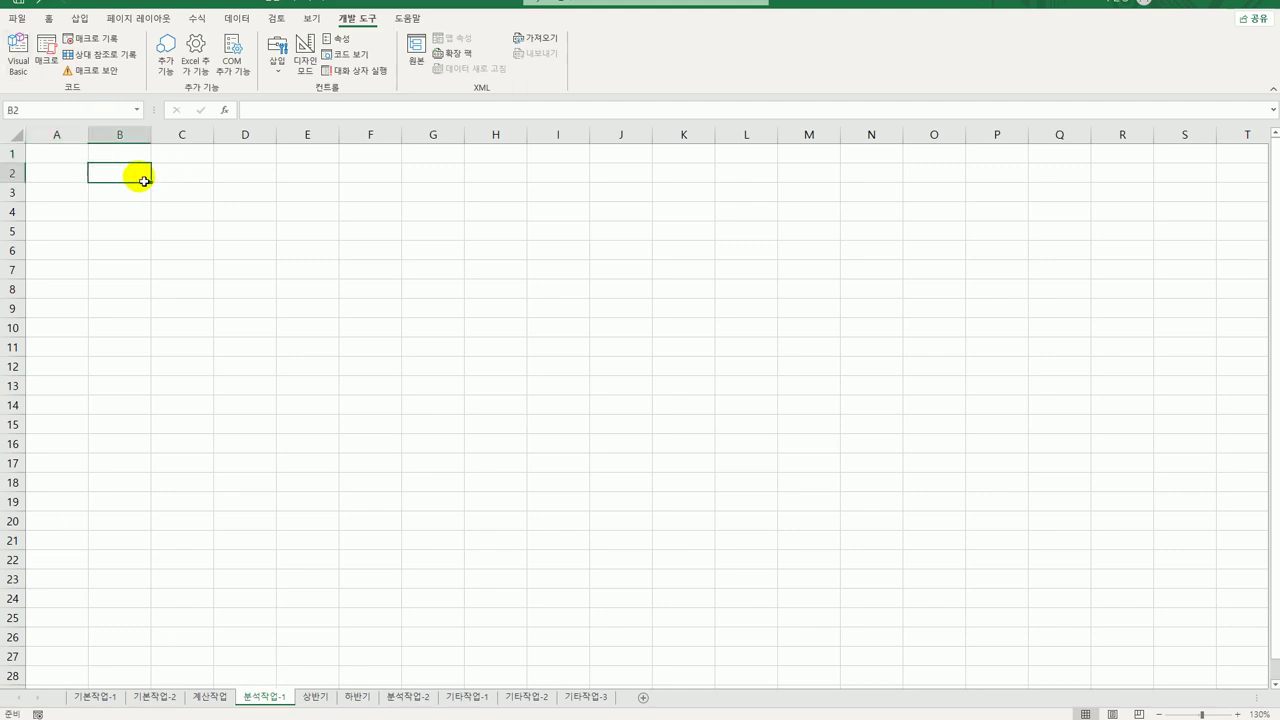
left_click(77, 18)
left_click(18, 58)
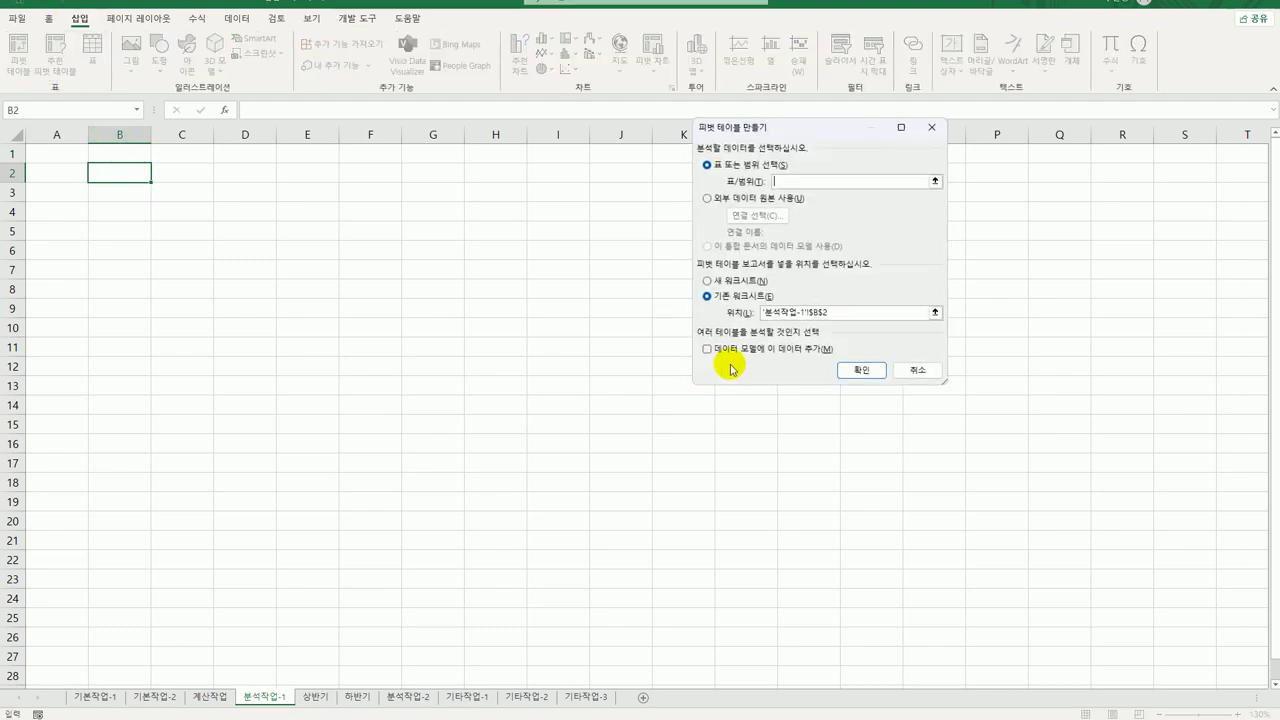
left_click_drag(837, 126, 579, 209)
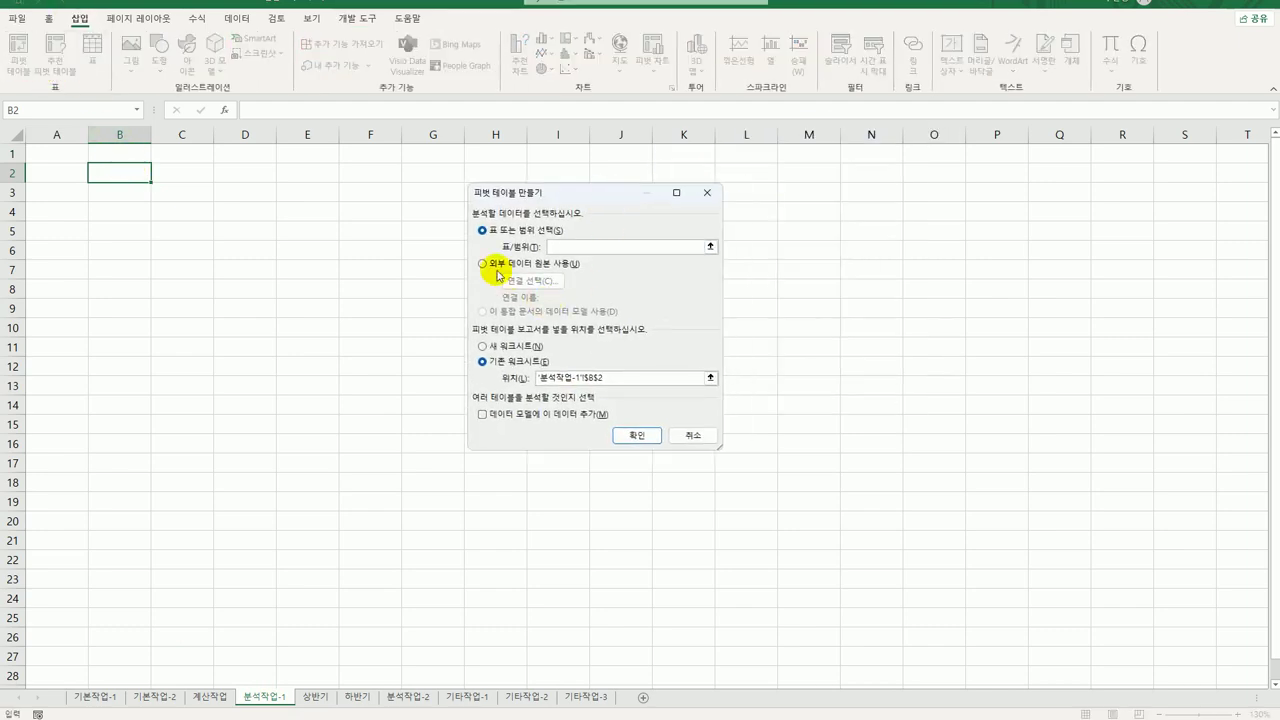
left_click(483, 264)
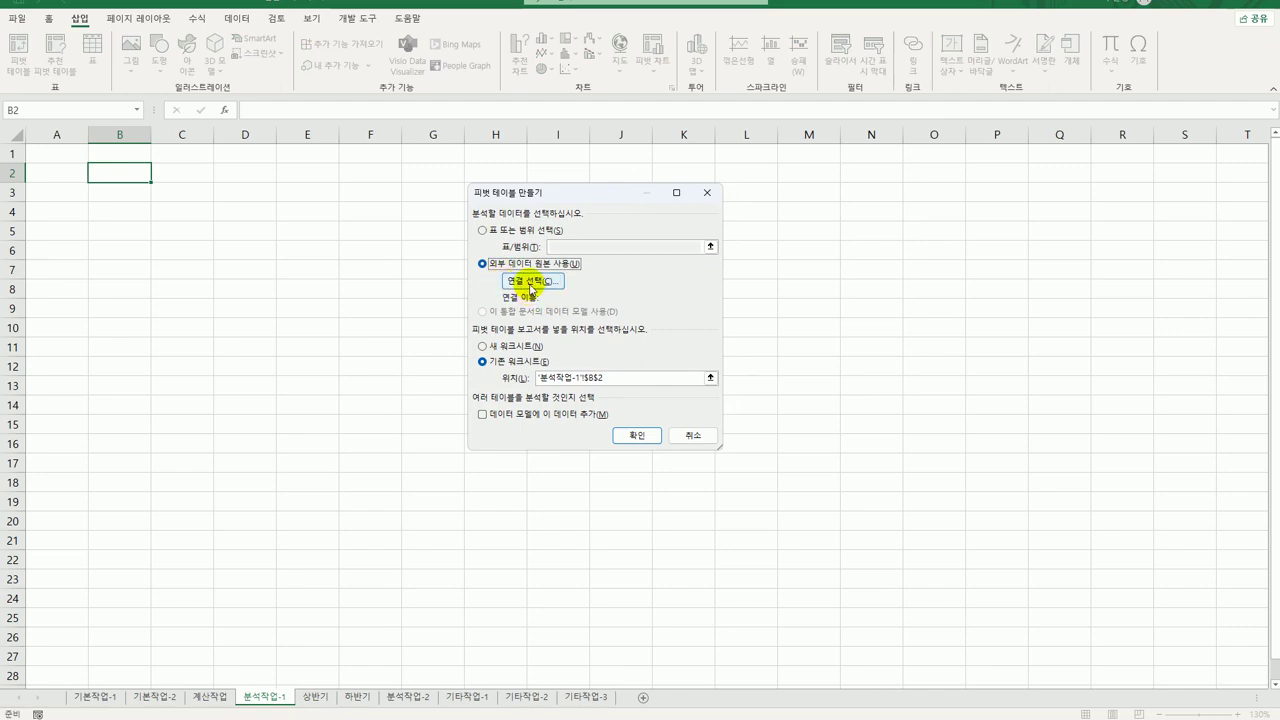
left_click(530, 286)
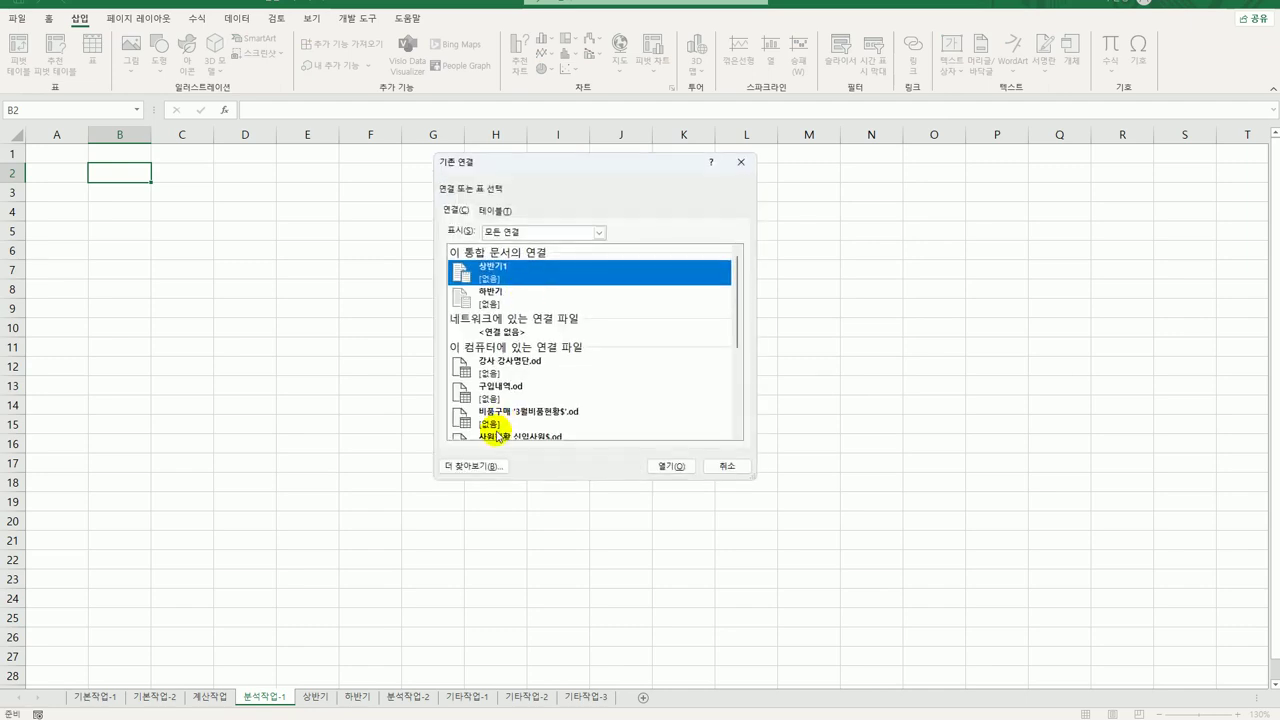
Connect to the 구입내역 table of the 구입내역 workbook in C:\컴활1급(기출)\스프레드시트\실전모의고사 and create the pivot table.
left_click(478, 466)
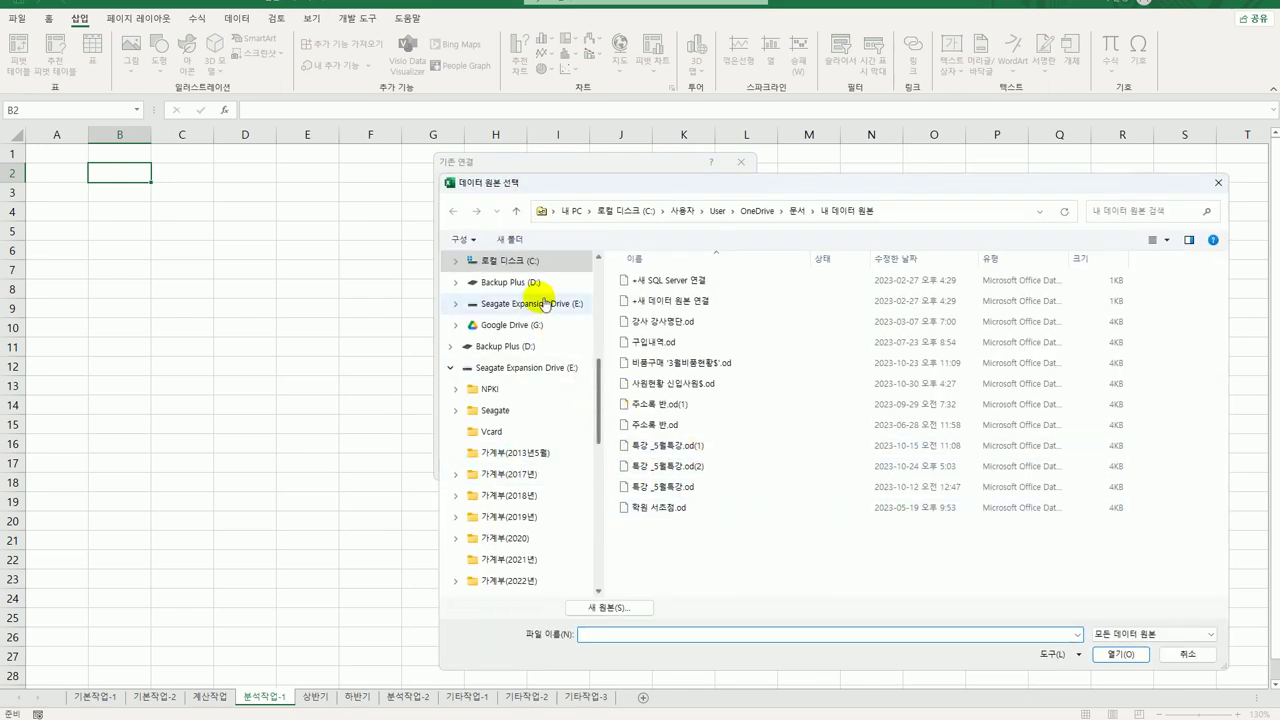
left_click(534, 262)
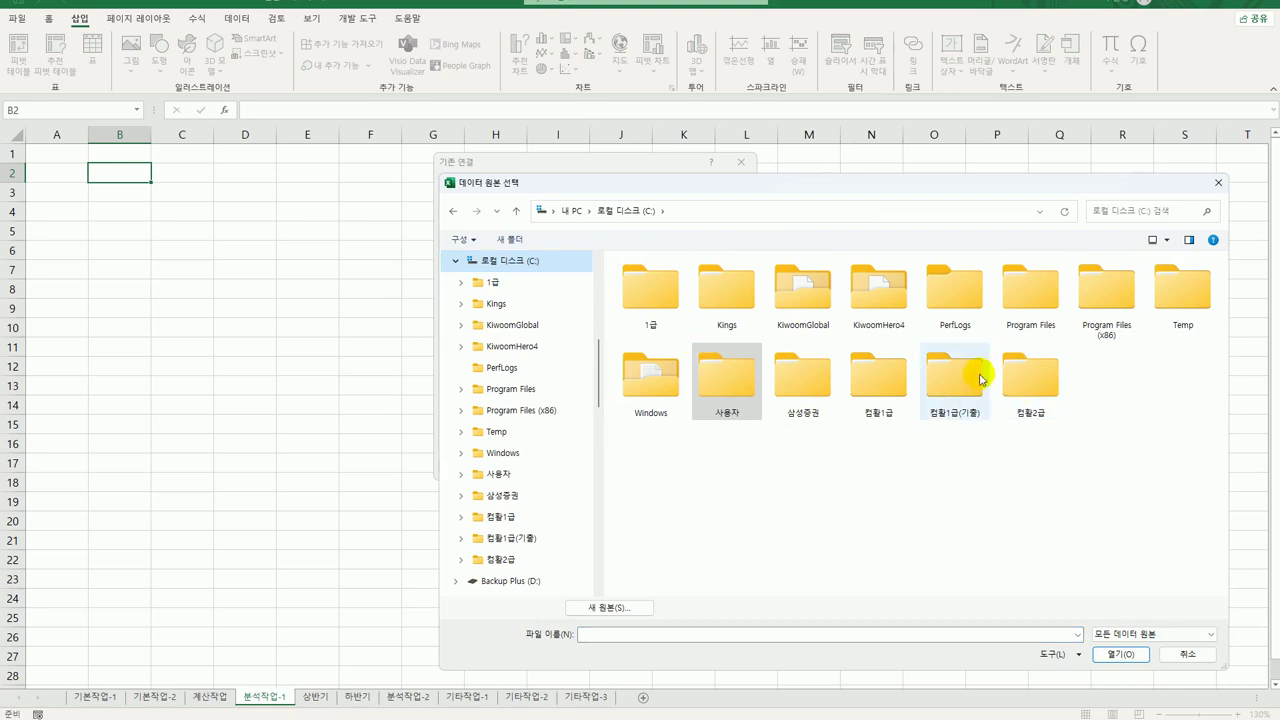
double_click(981, 380)
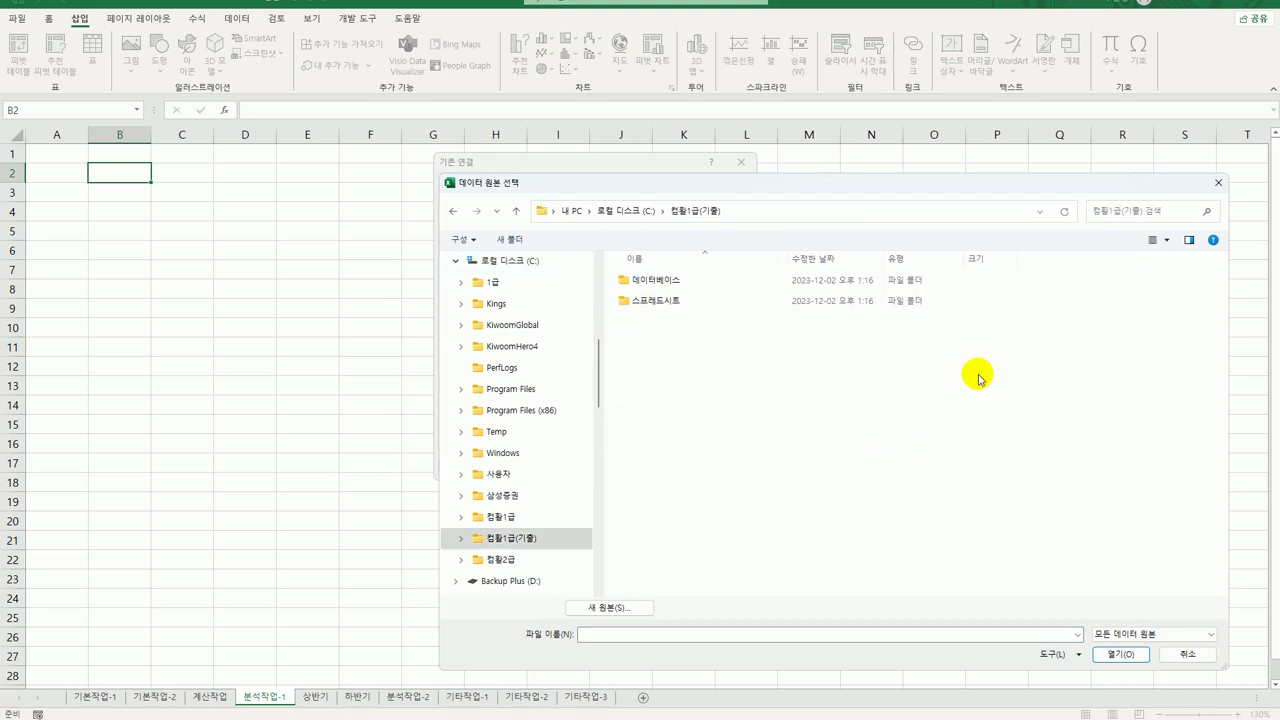
double_click(670, 299)
double_click(666, 282)
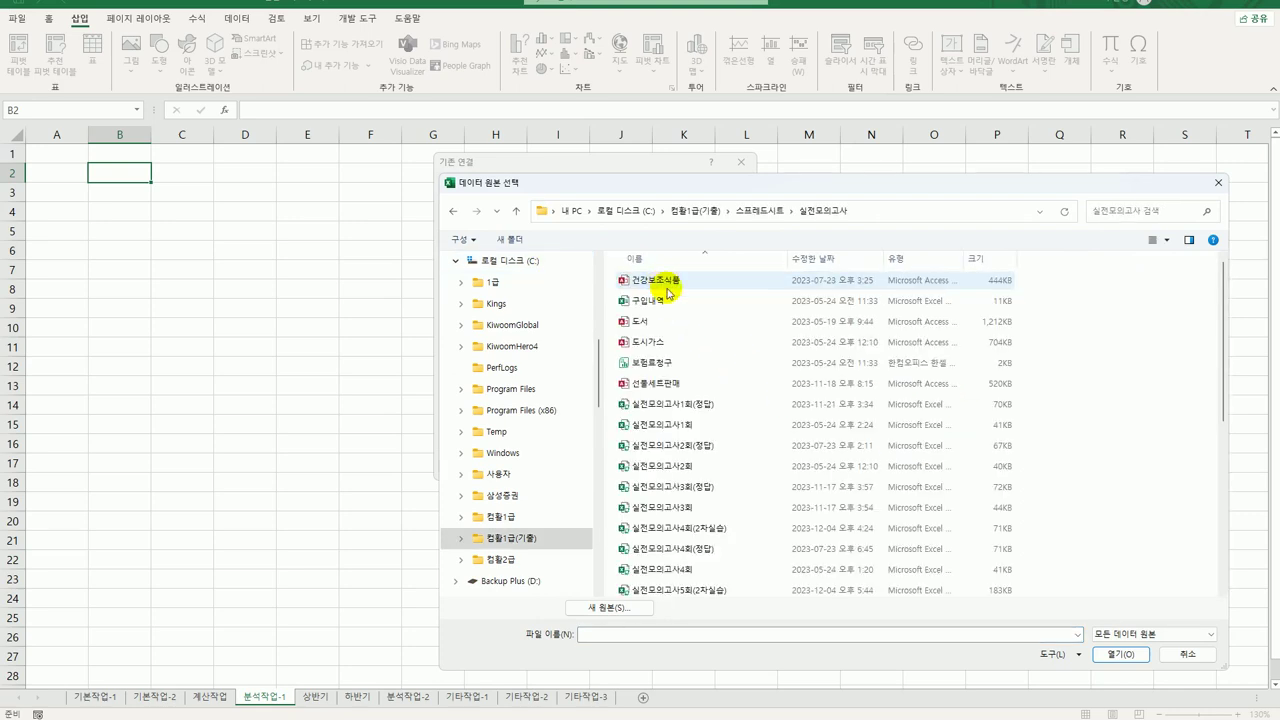
left_click(651, 300)
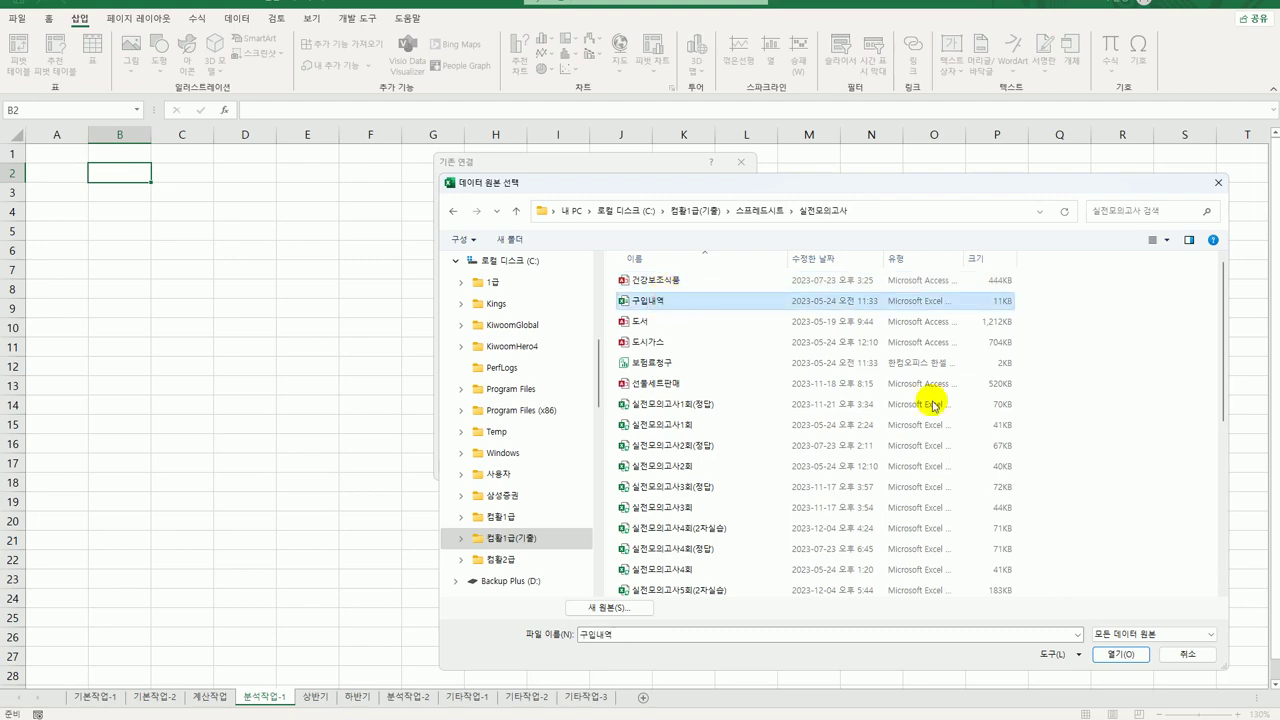
left_click(1121, 656)
left_click_drag(1228, 394, 771, 343)
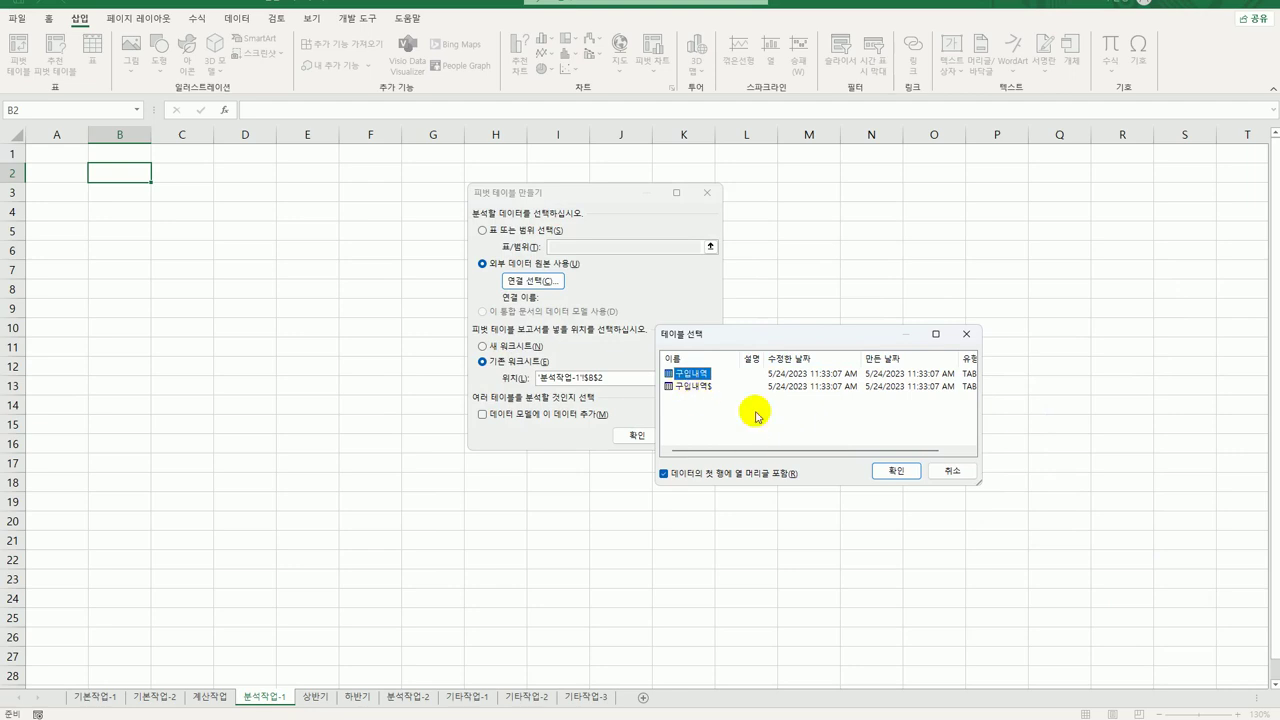
left_click(885, 472)
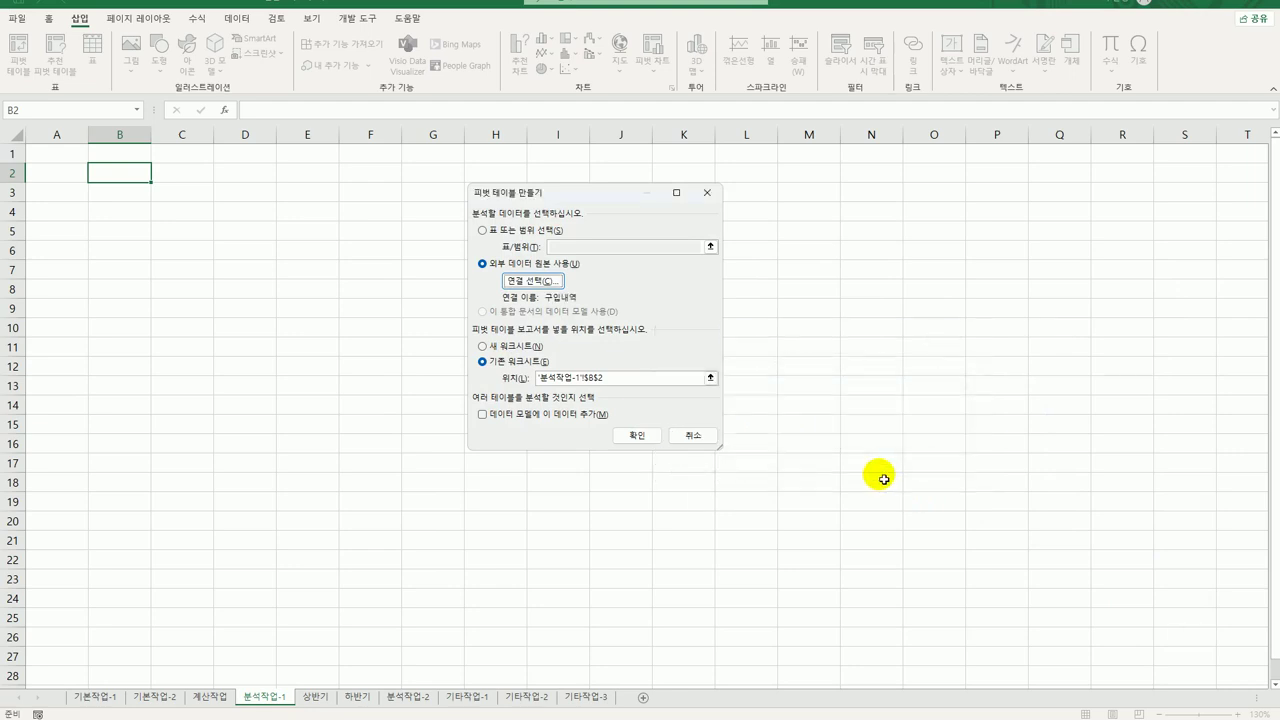
left_click(651, 438)
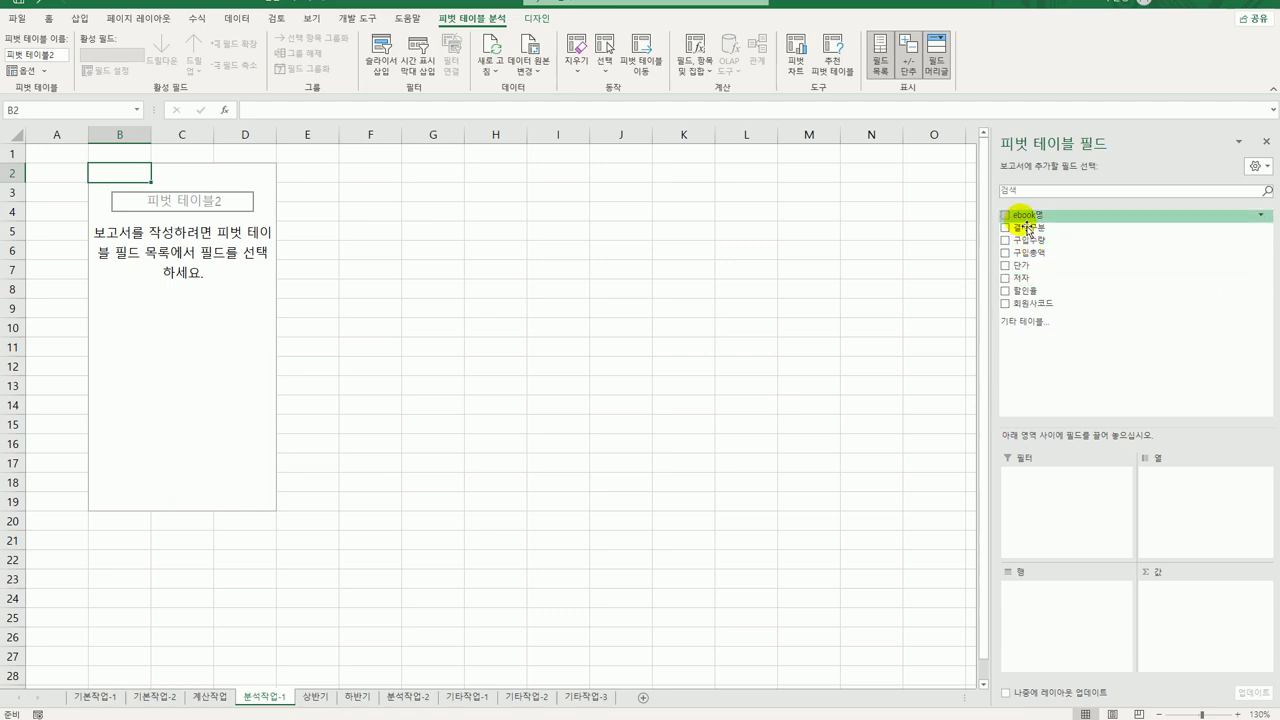
Place the ebook명 field in the pivot table's rows and the 결제구분 field in its columns.
left_click_drag(1021, 215, 1051, 620)
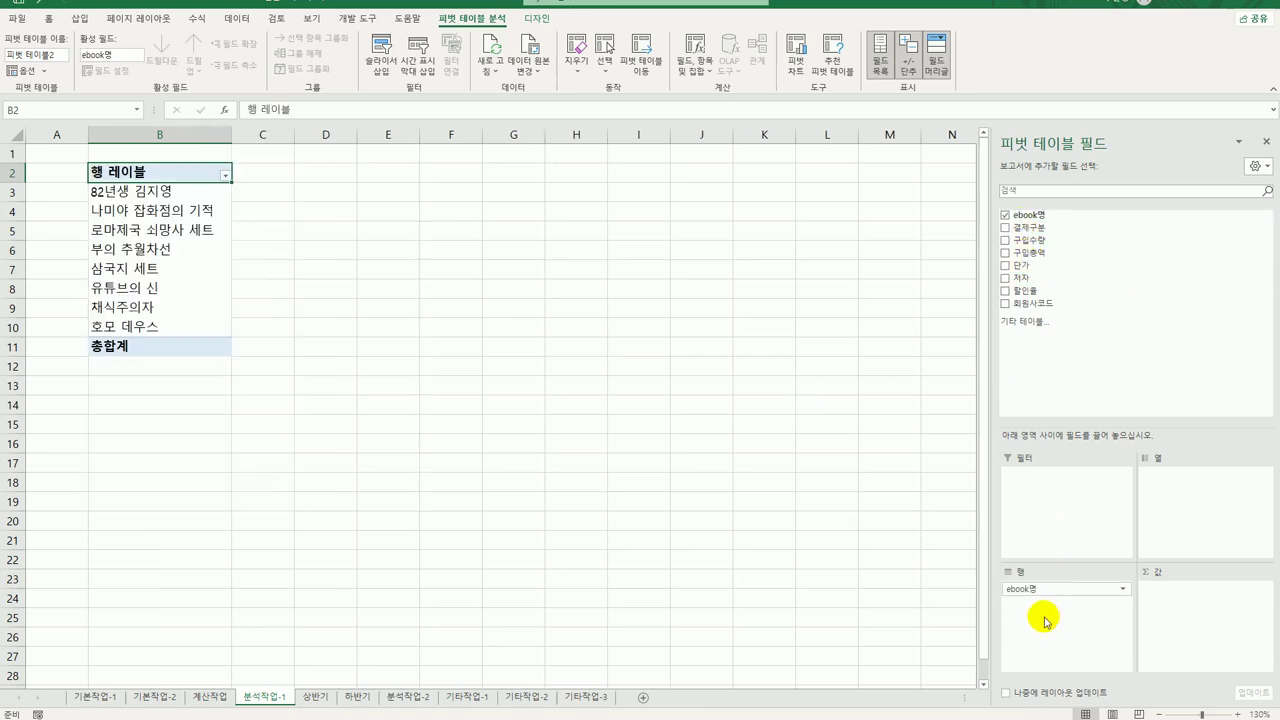
left_click_drag(1040, 228, 1193, 519)
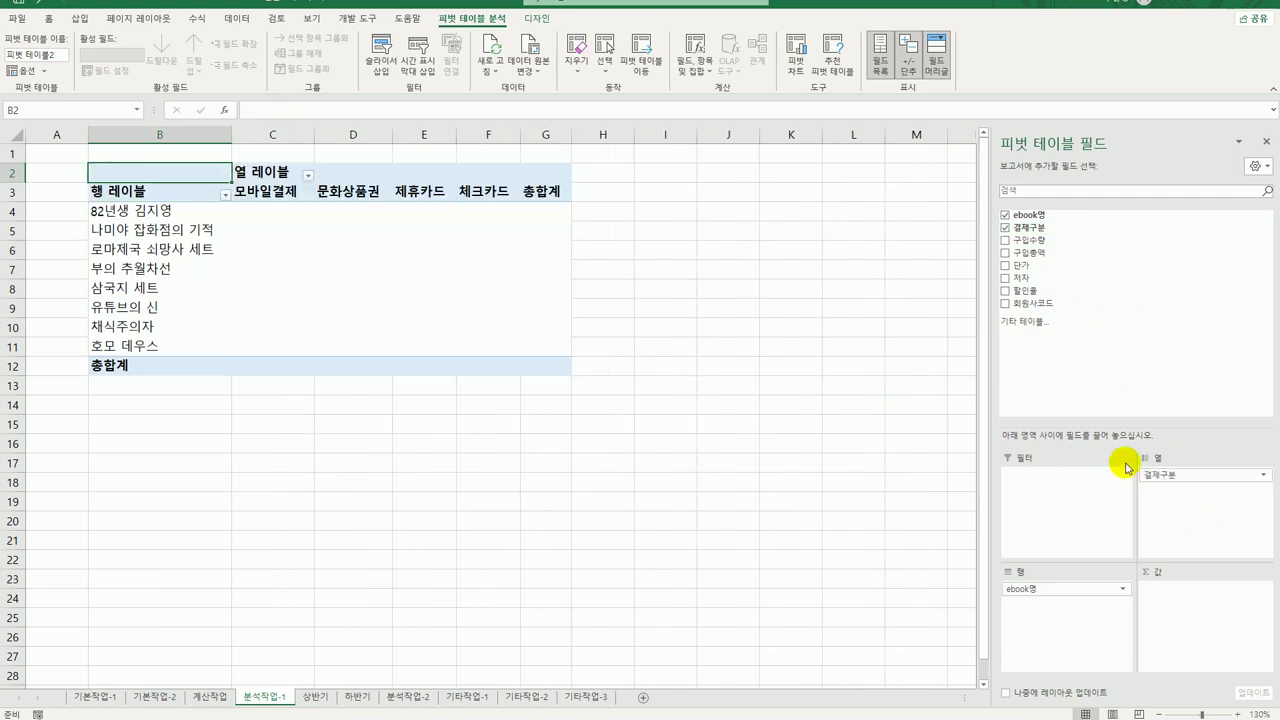
left_click_drag(1035, 253, 1094, 457)
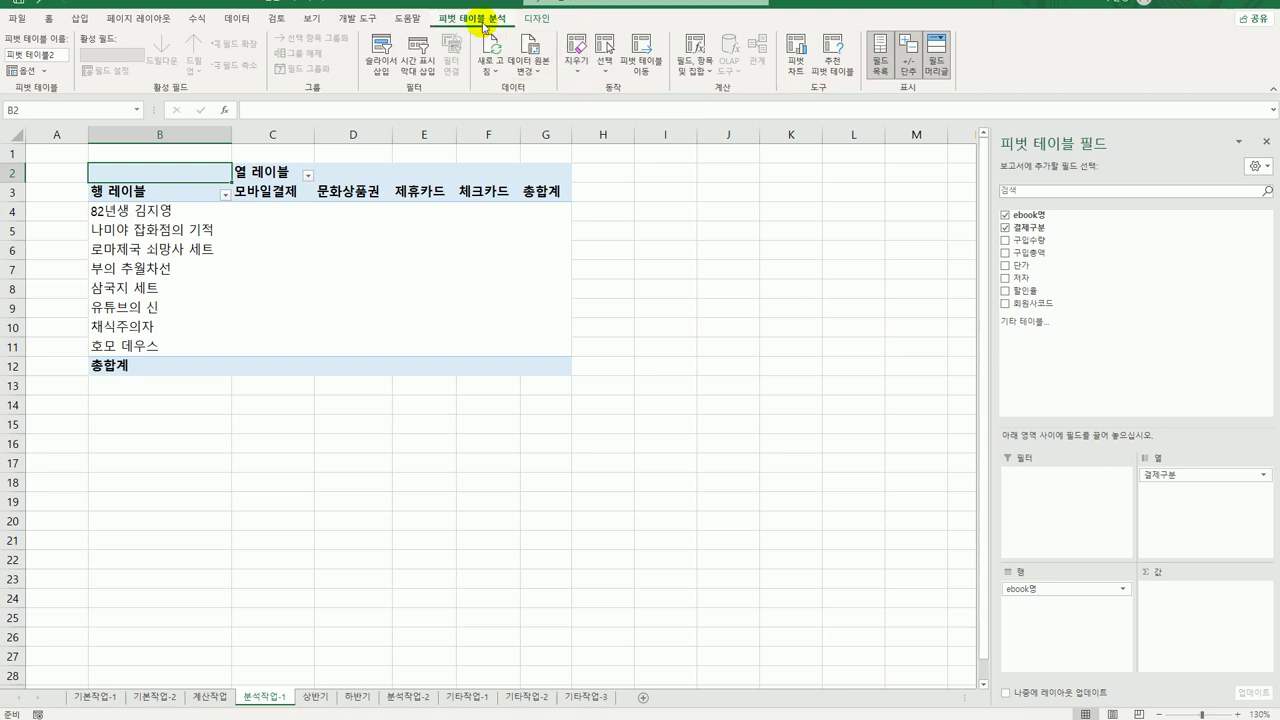
Add a calculated field named 구입가격 to the pivot table with the formula =구입수량*단가*(1-할인율).
left_click(694, 68)
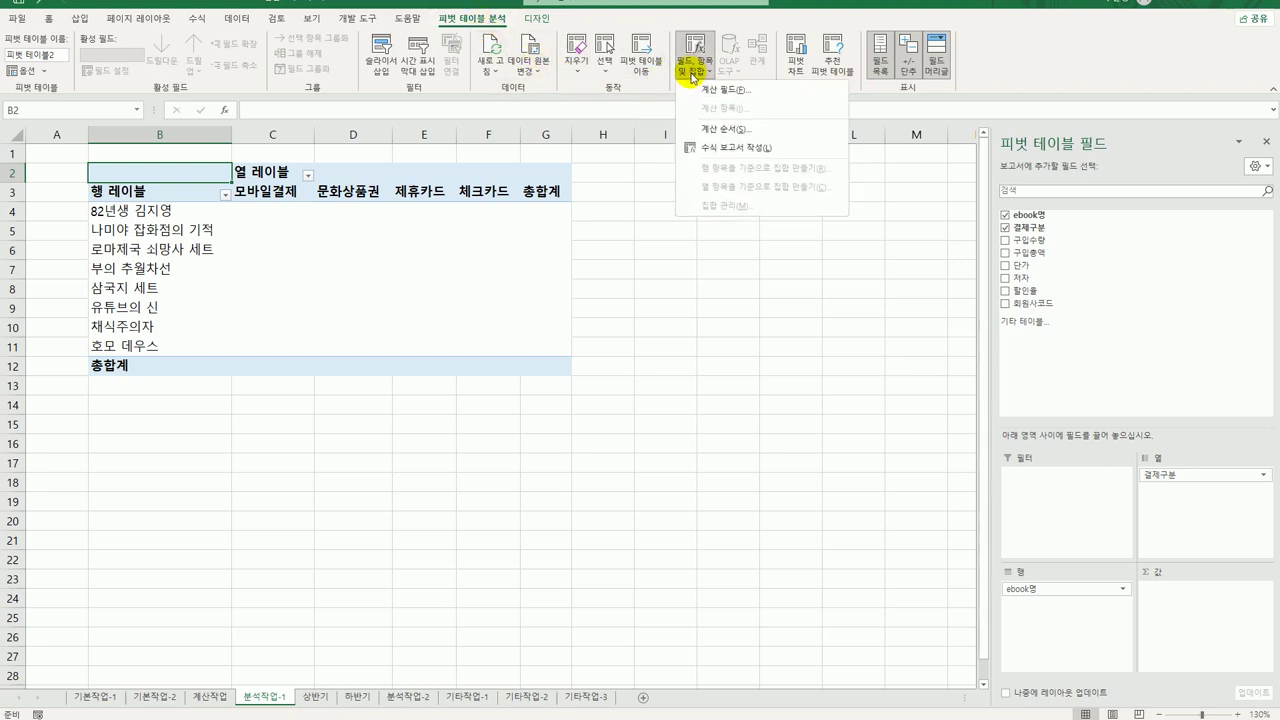
left_click(697, 92)
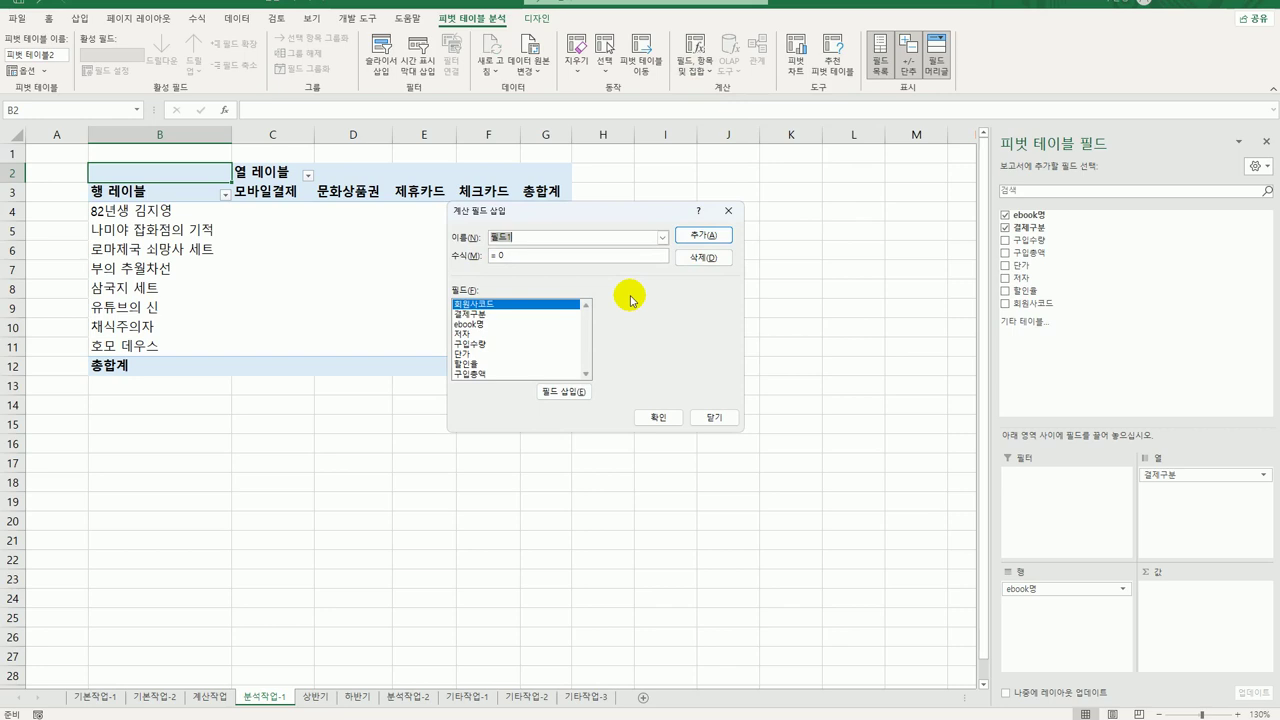
type("할")
type("입")
type("가격")
key("Tab")
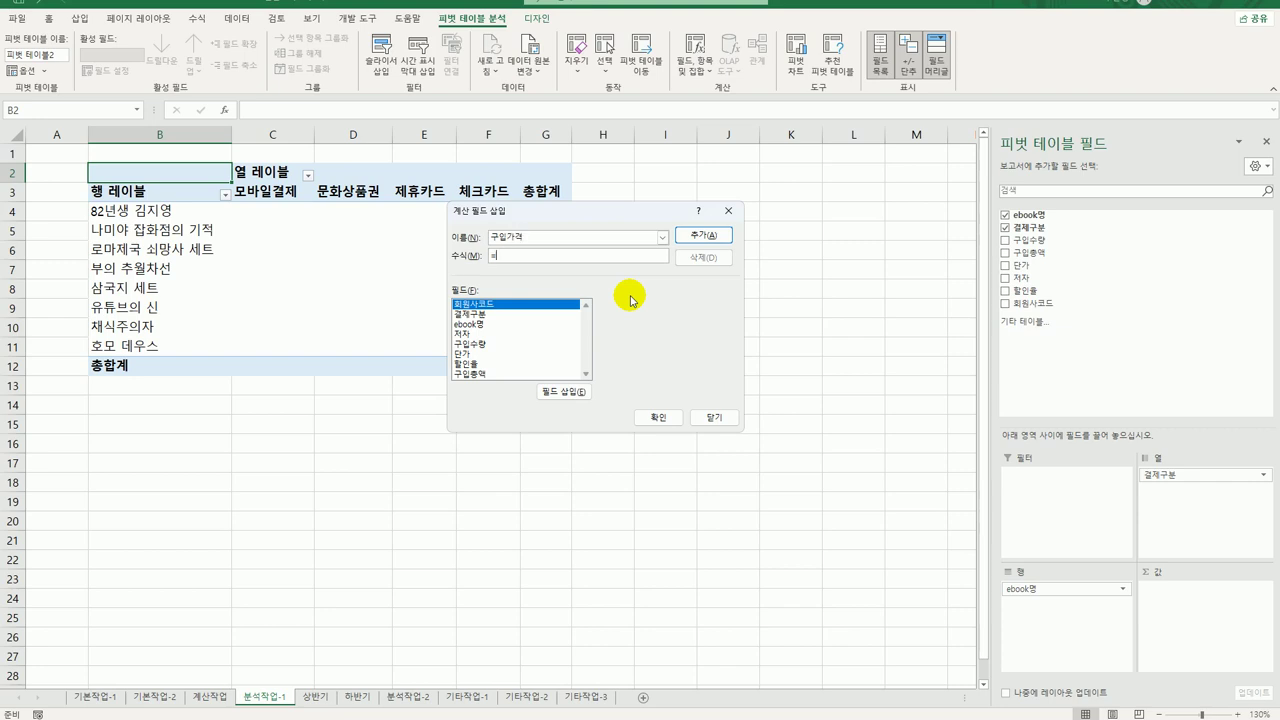
double_click(506, 344)
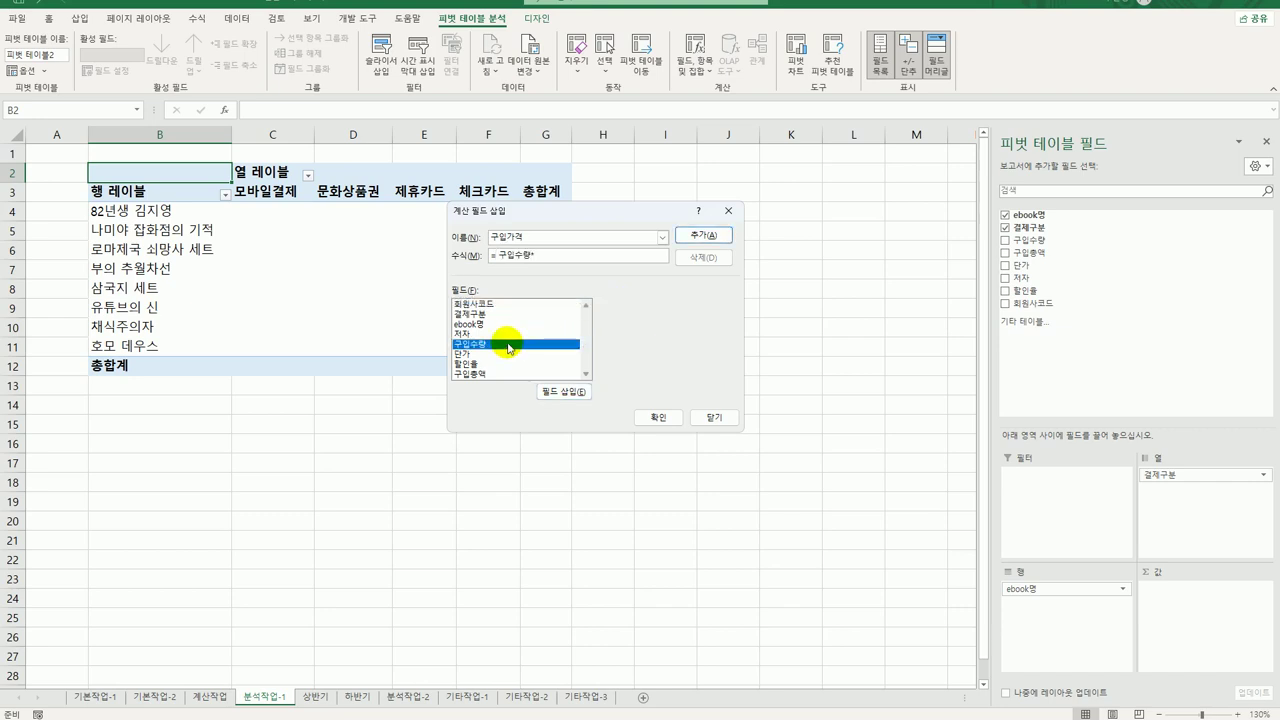
double_click(496, 354)
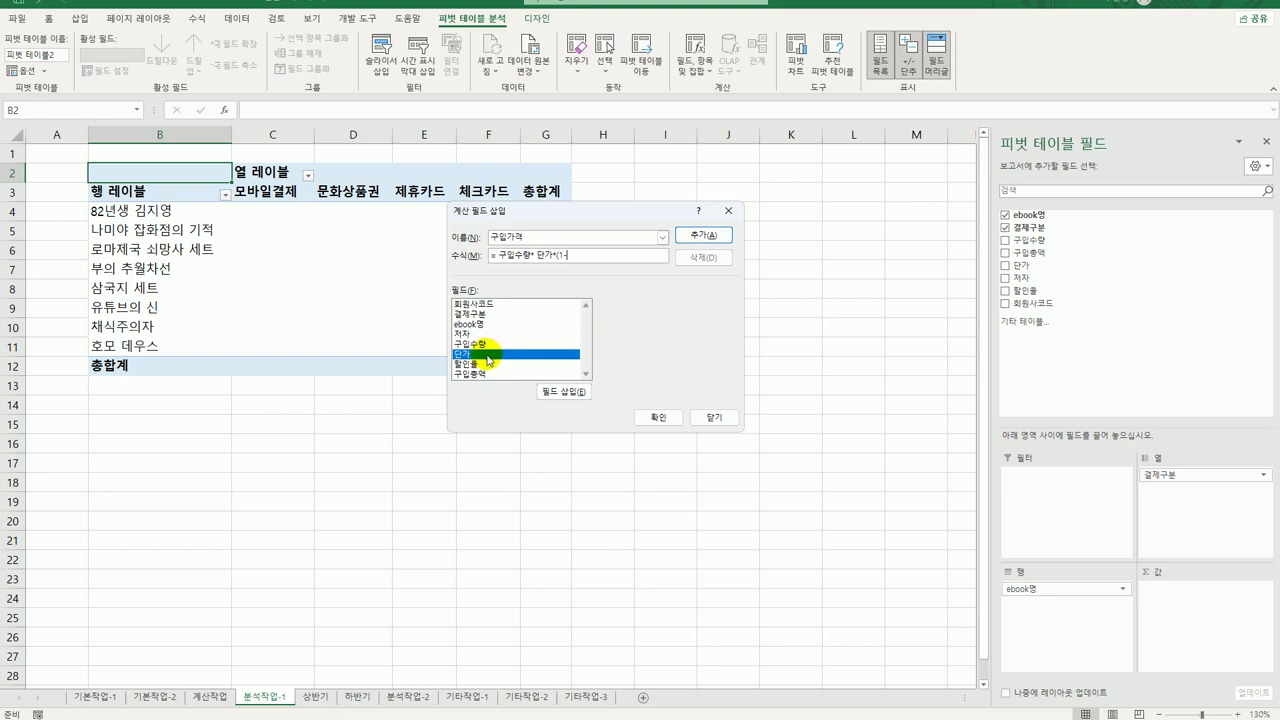
double_click(487, 364)
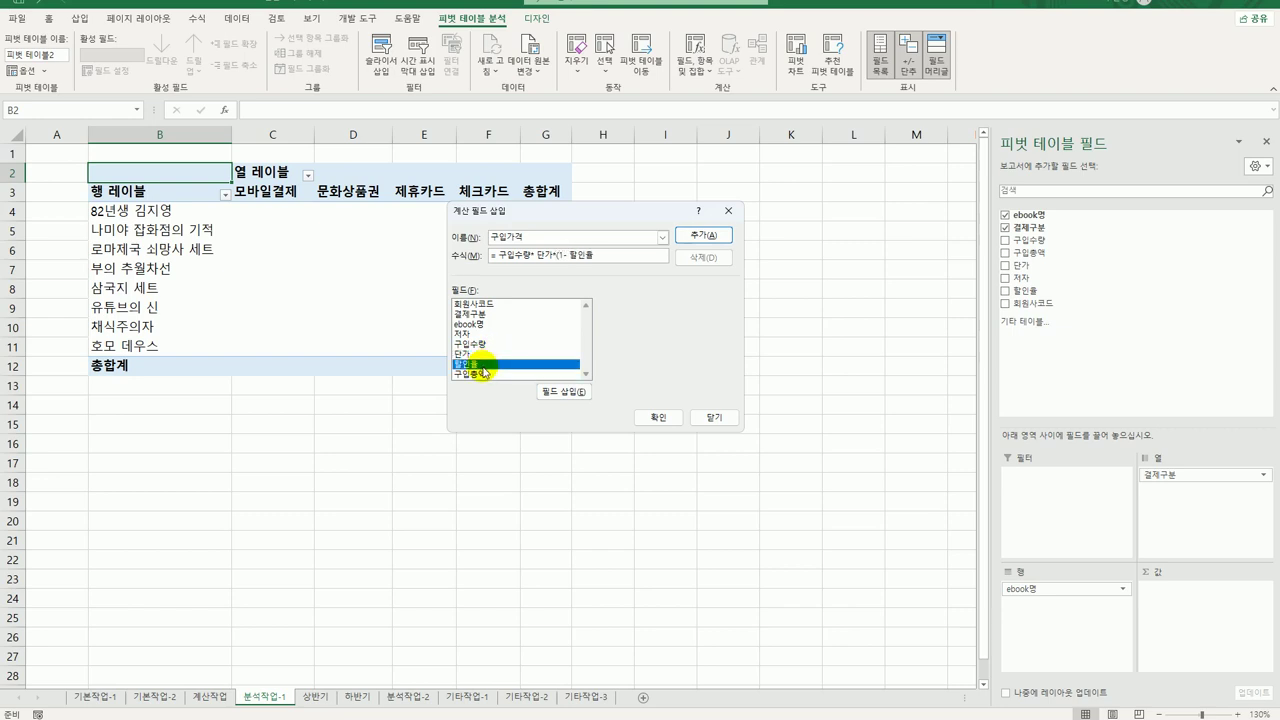
type(")")
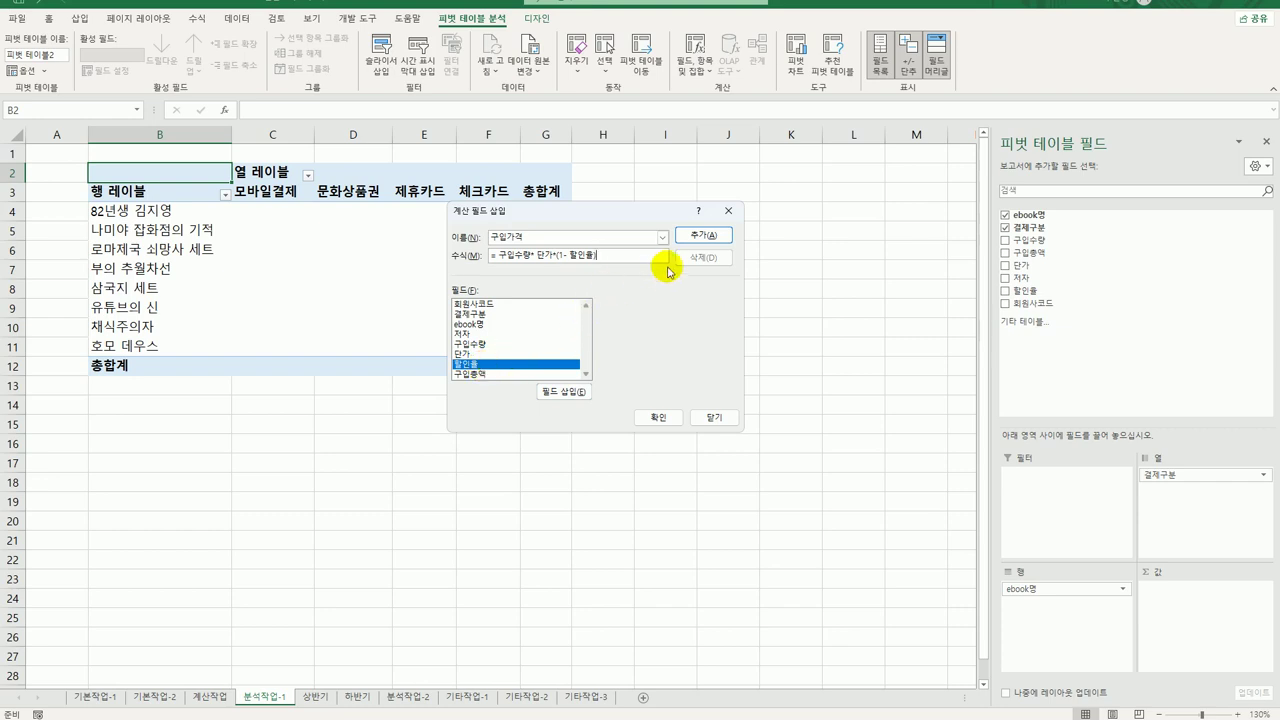
left_click(700, 236)
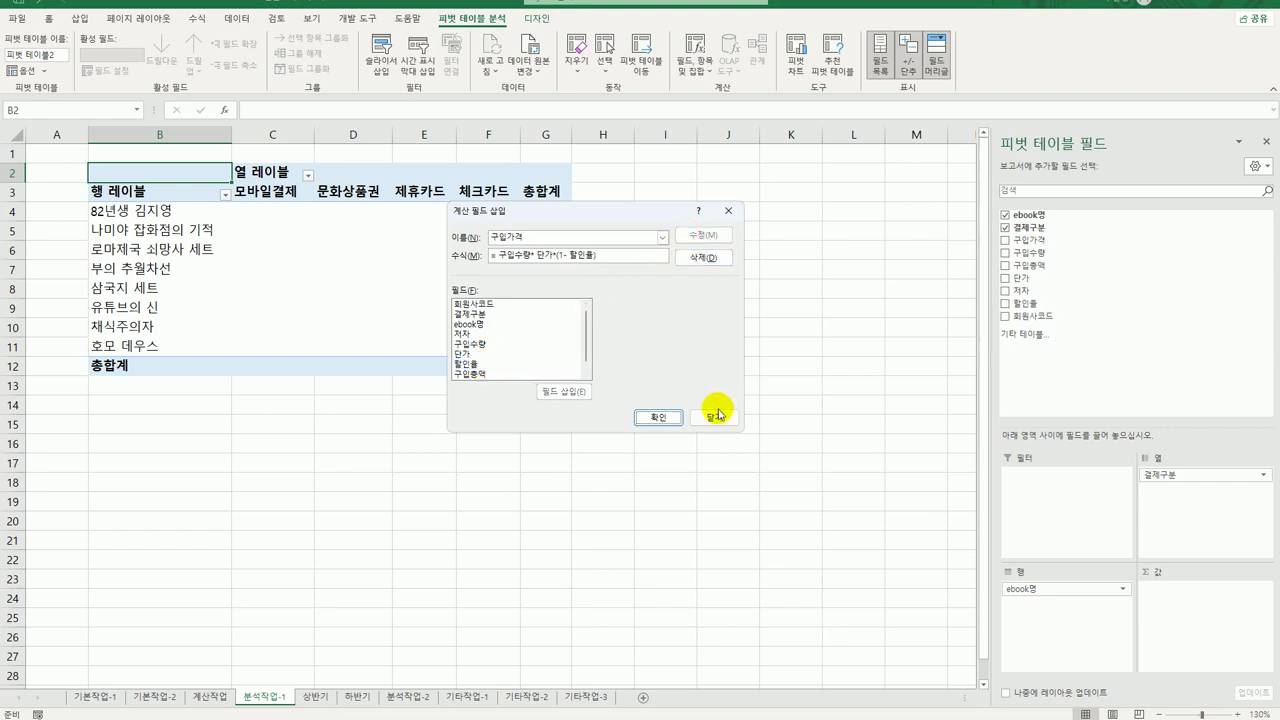
left_click(657, 425)
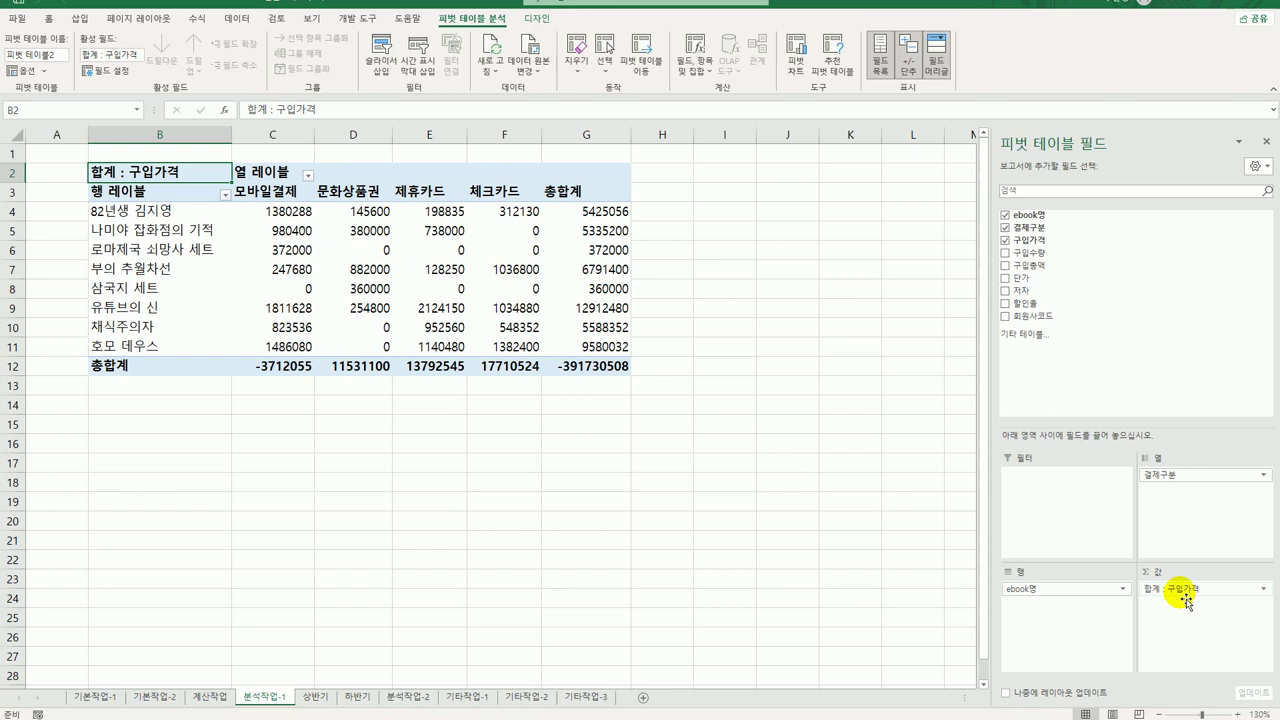
Set the pivot table's report layout to outline form (개요 형식으로 표시).
left_click(538, 18)
left_click(86, 66)
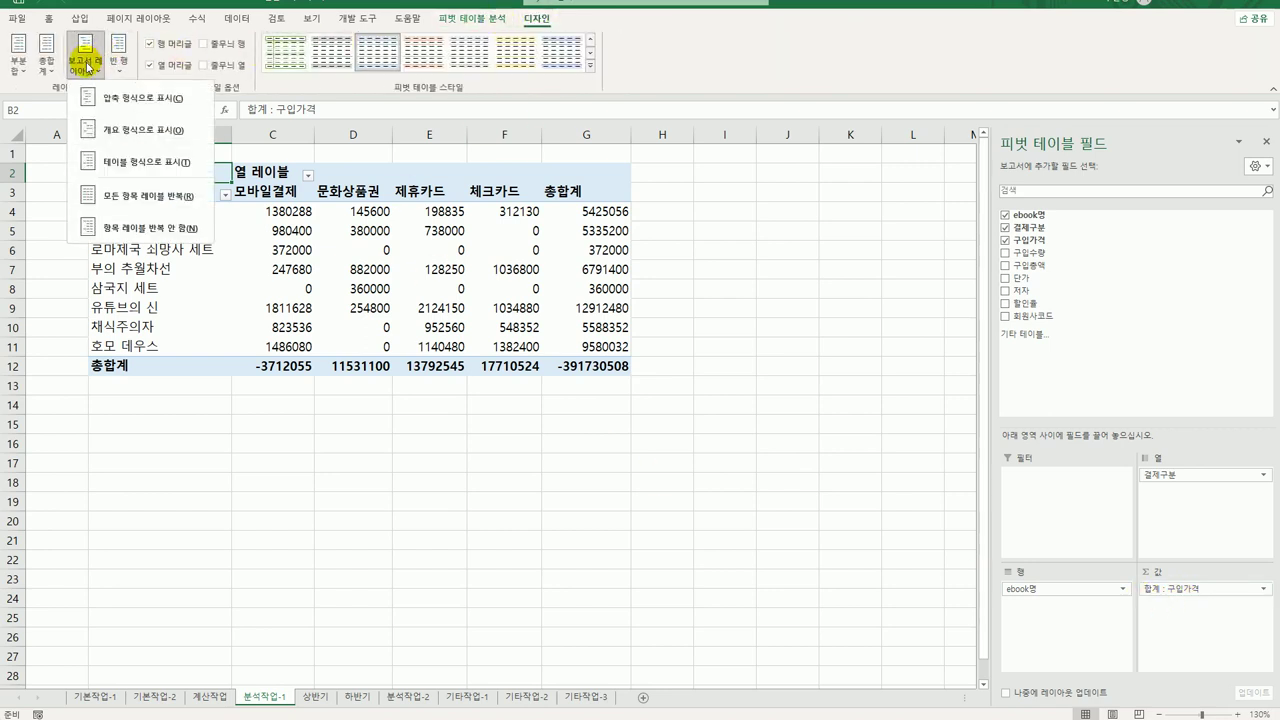
left_click(130, 131)
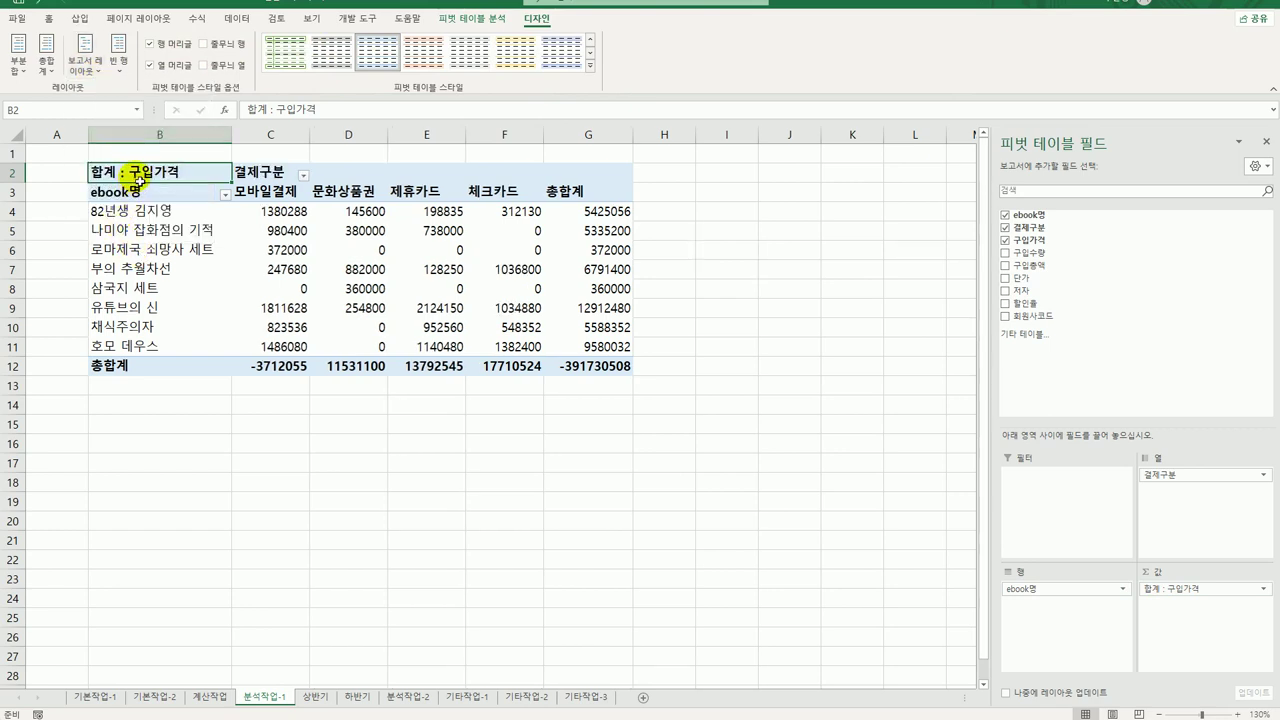
Format the 합계 : 구입가격 value field as 숫자 (Number) with the thousands separator.
right_click(140, 177)
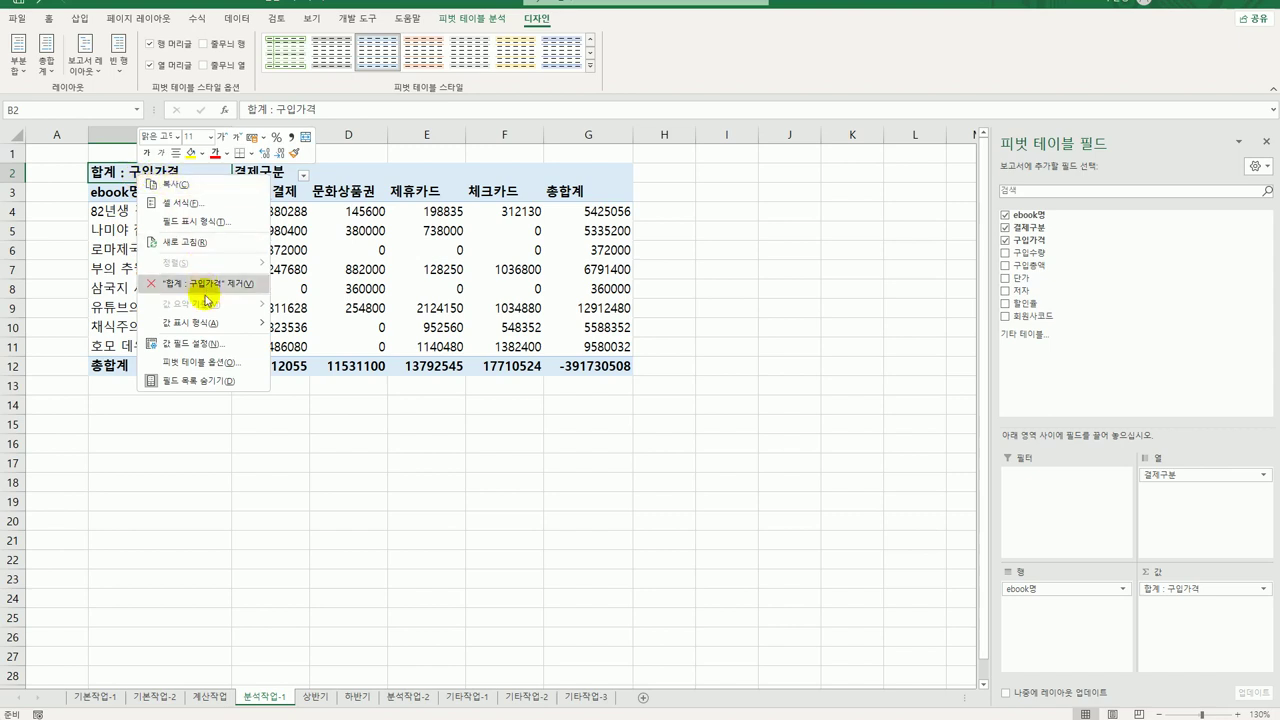
left_click(209, 345)
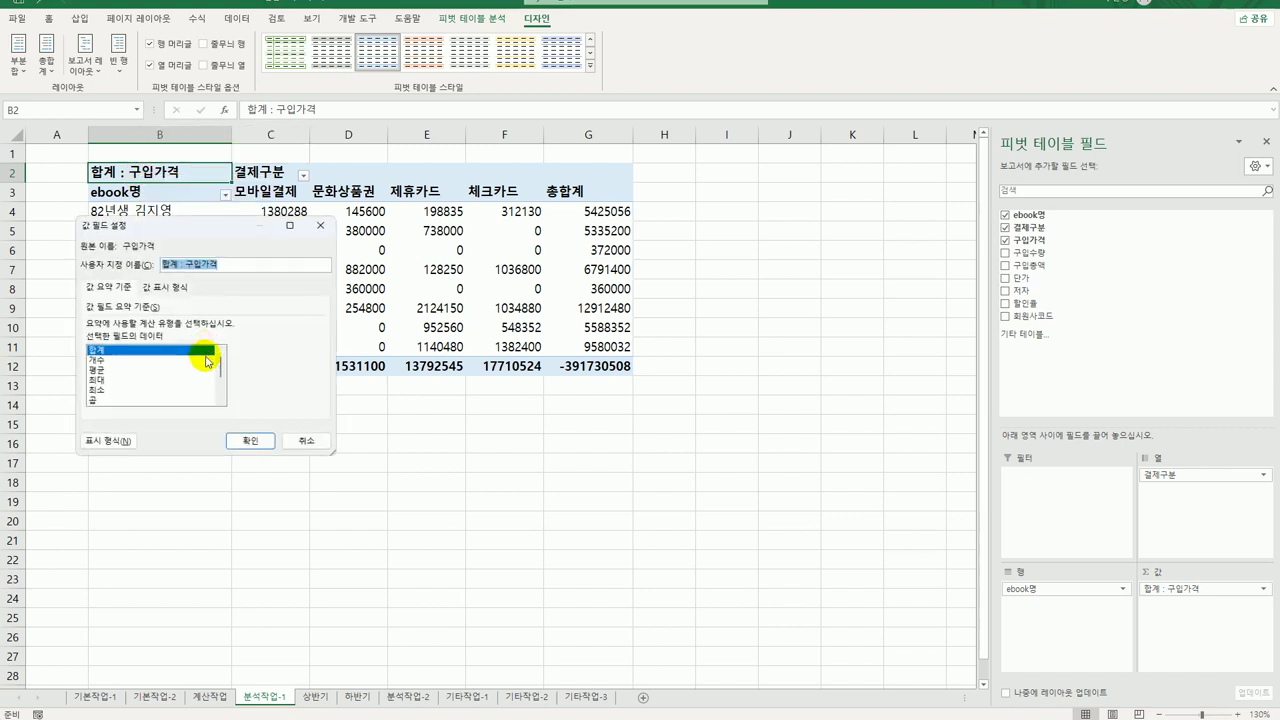
left_click(110, 443)
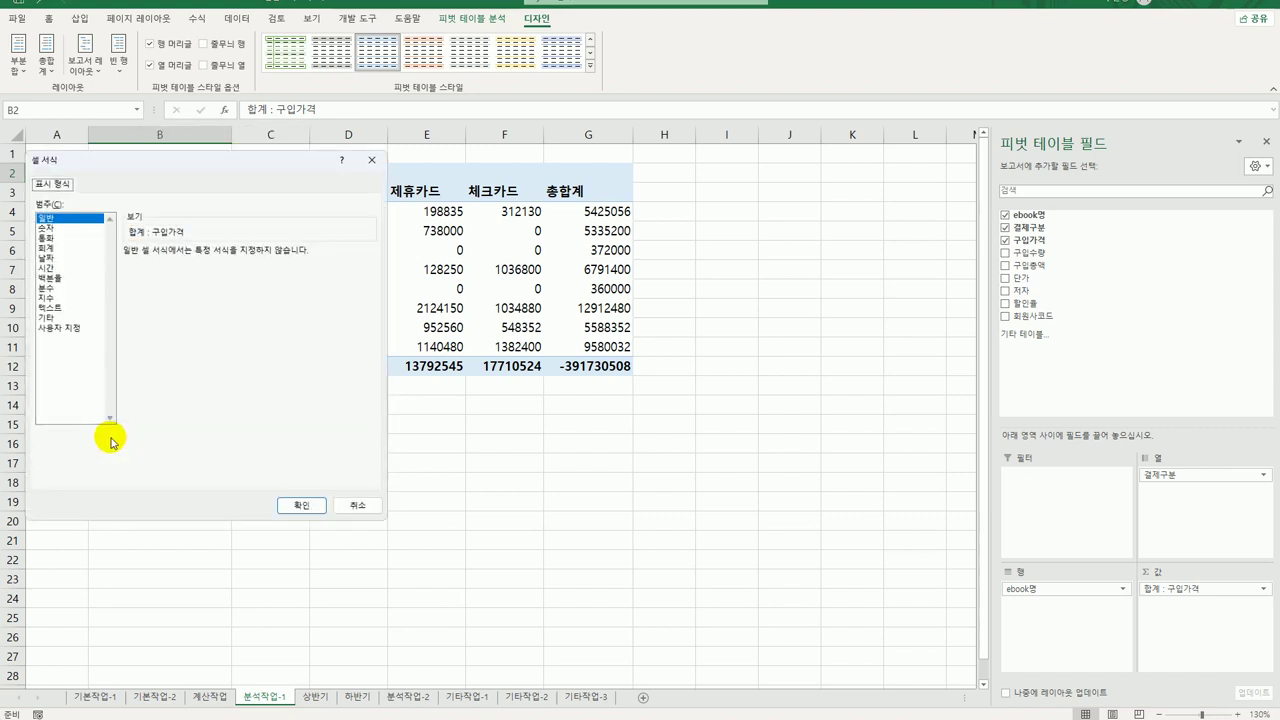
left_click(78, 230)
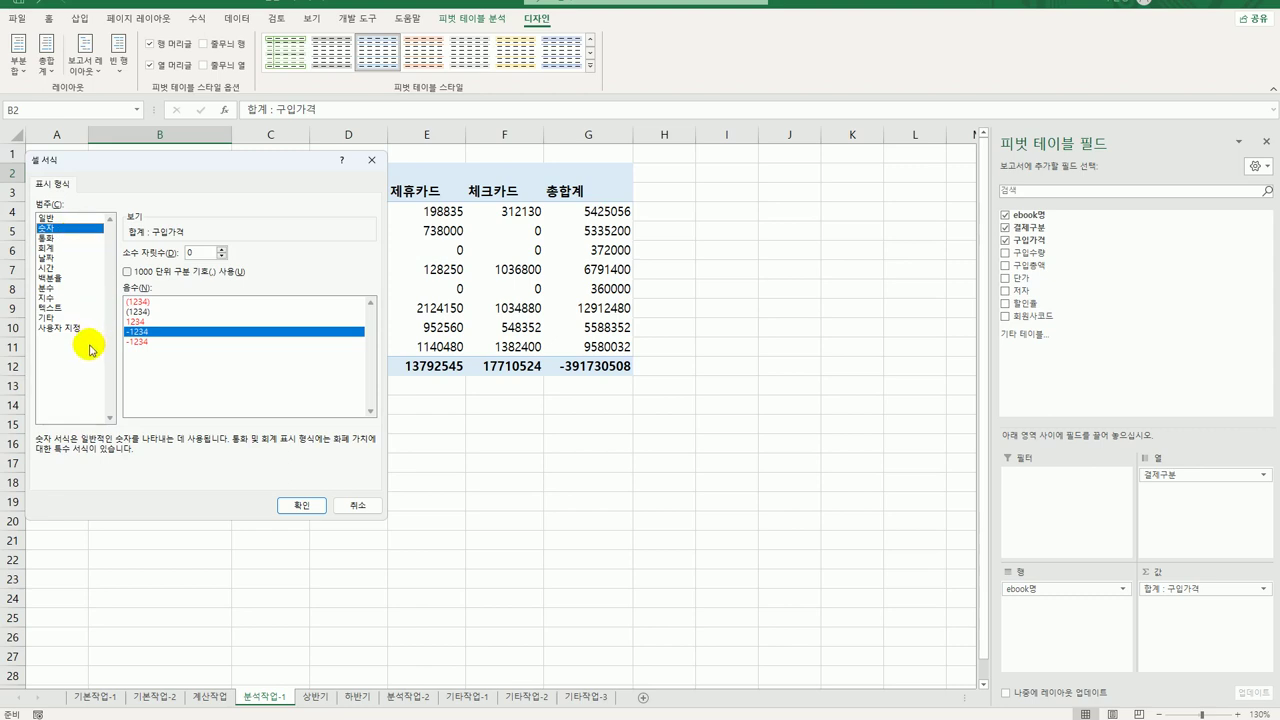
left_click(153, 274)
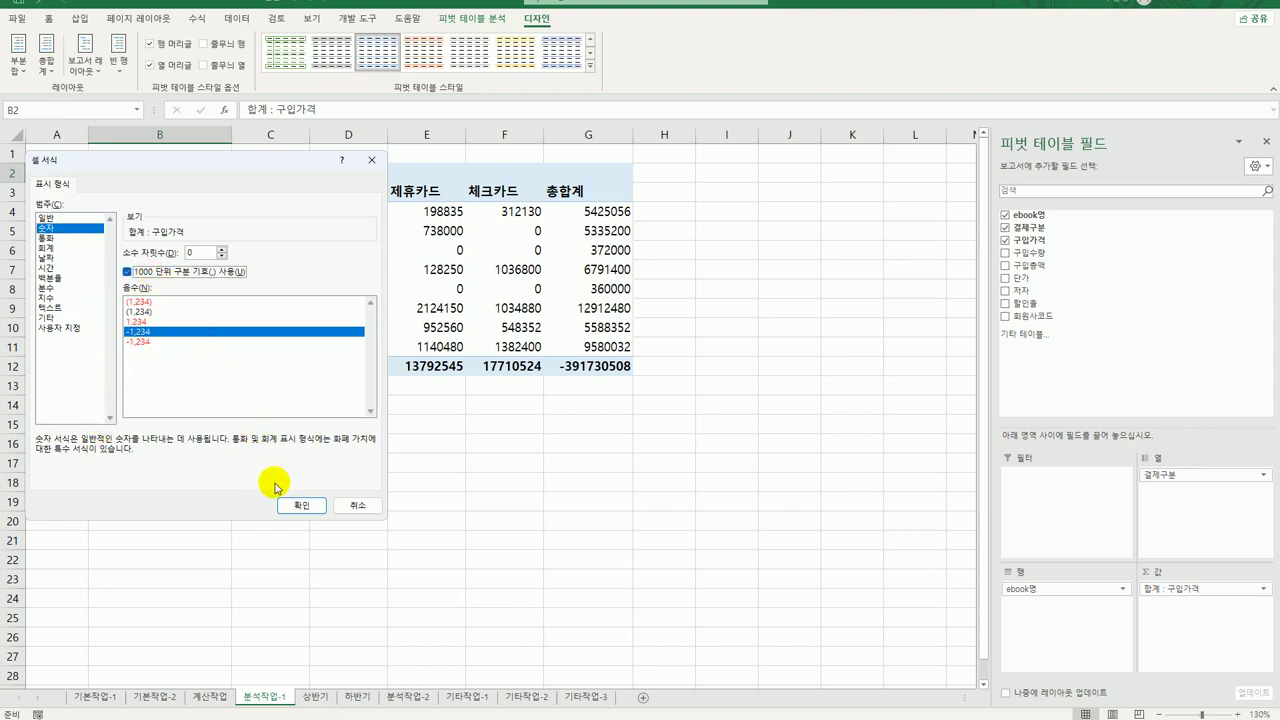
left_click(293, 505)
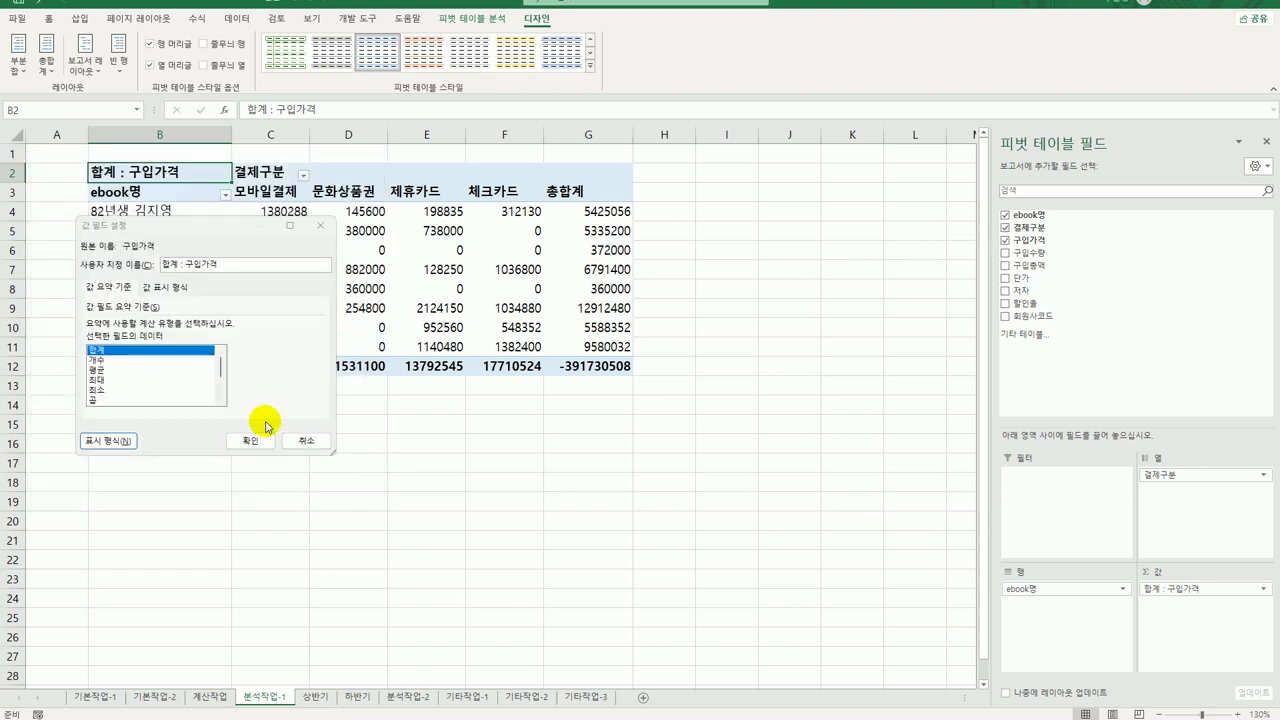
left_click(250, 441)
left_click(655, 364)
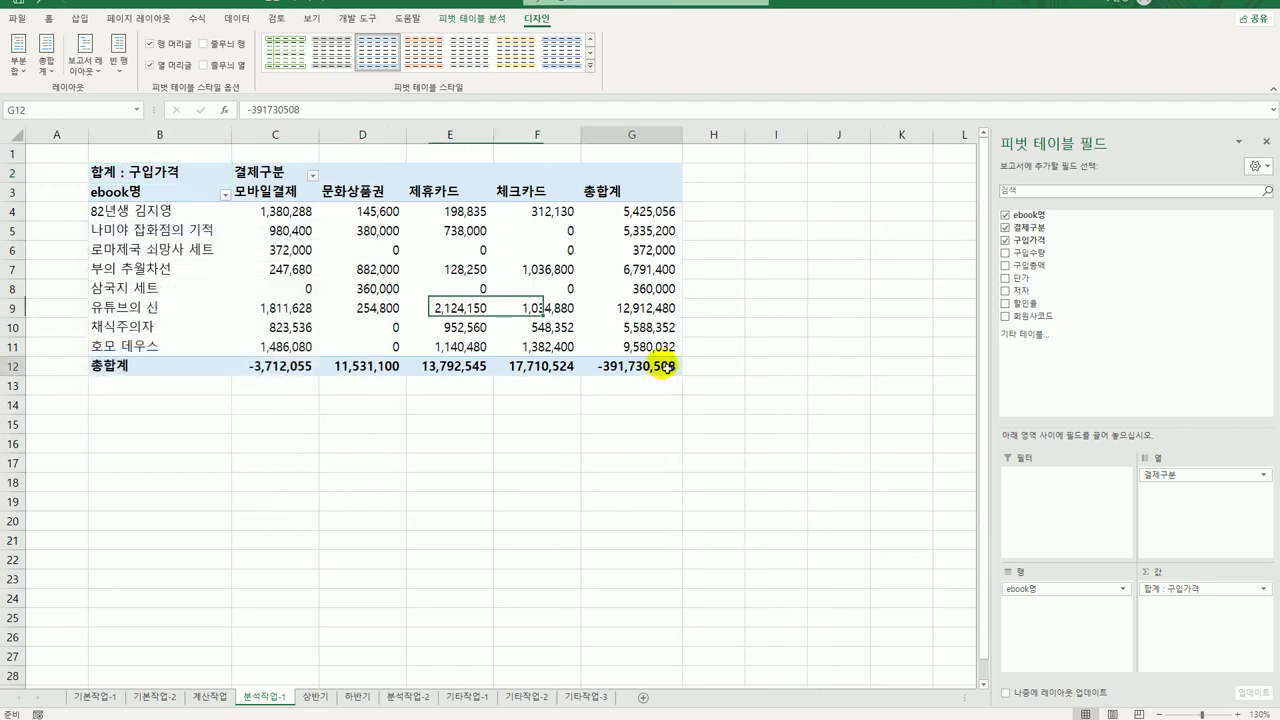
left_click(744, 504)
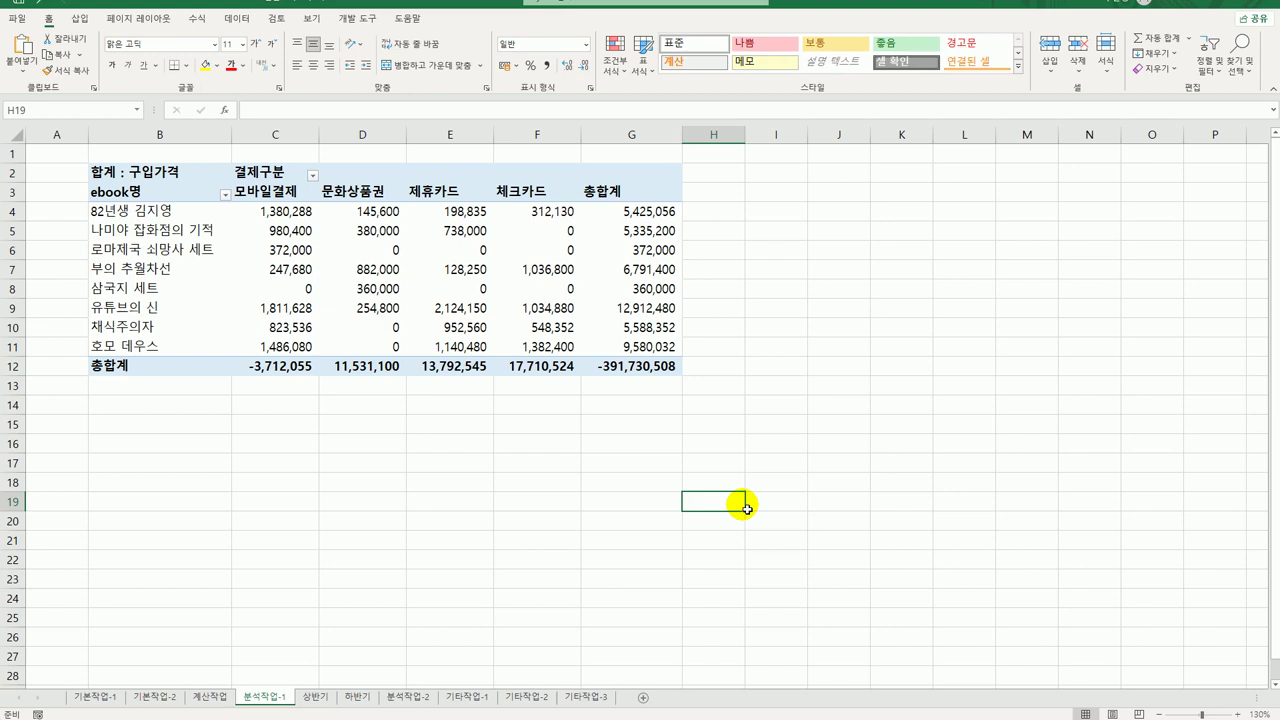
Extract the detail records behind the pivot value for 82년생 김지영 and 모바일결제 onto a new sheet.
left_click(155, 216)
left_click(268, 212)
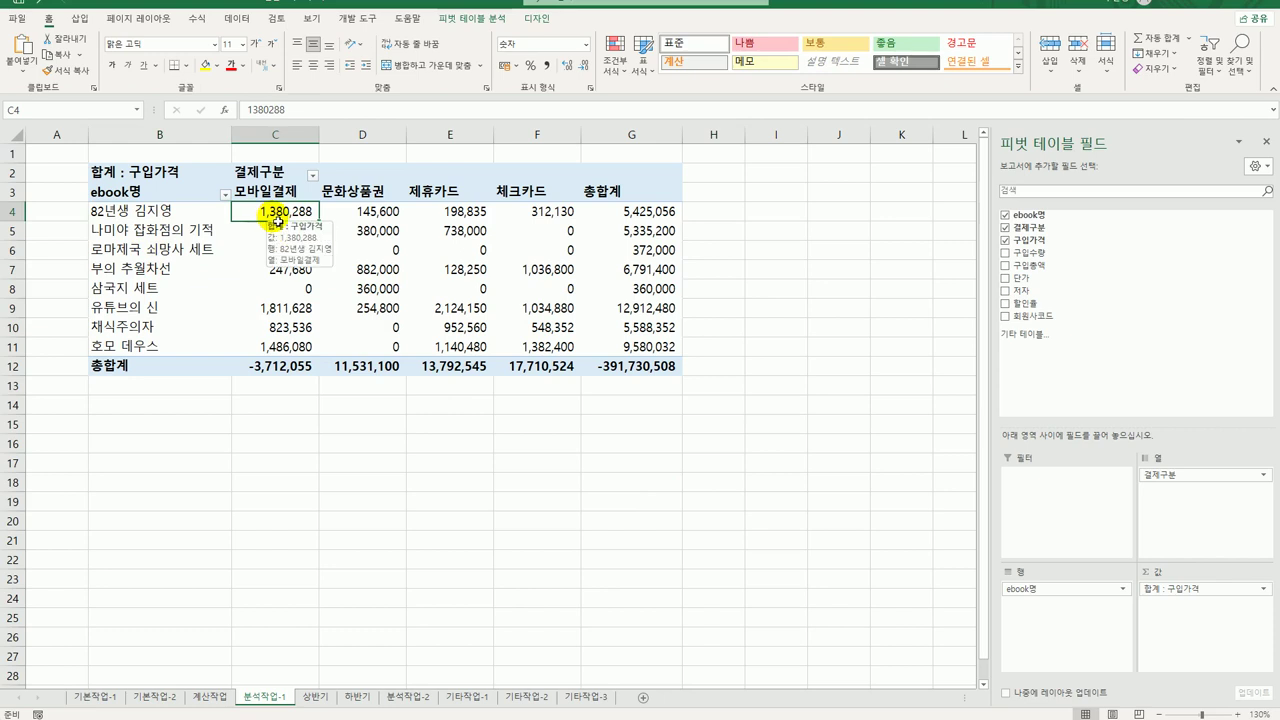
double_click(279, 216)
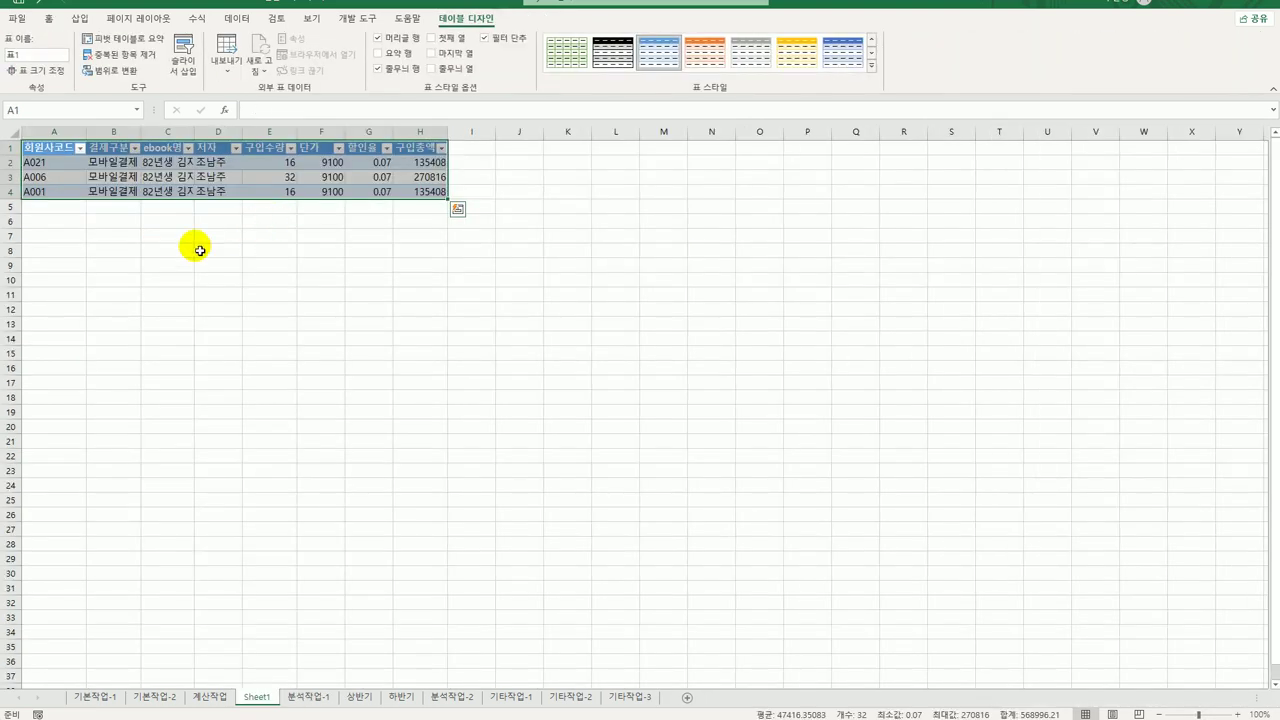
double_click(259, 697)
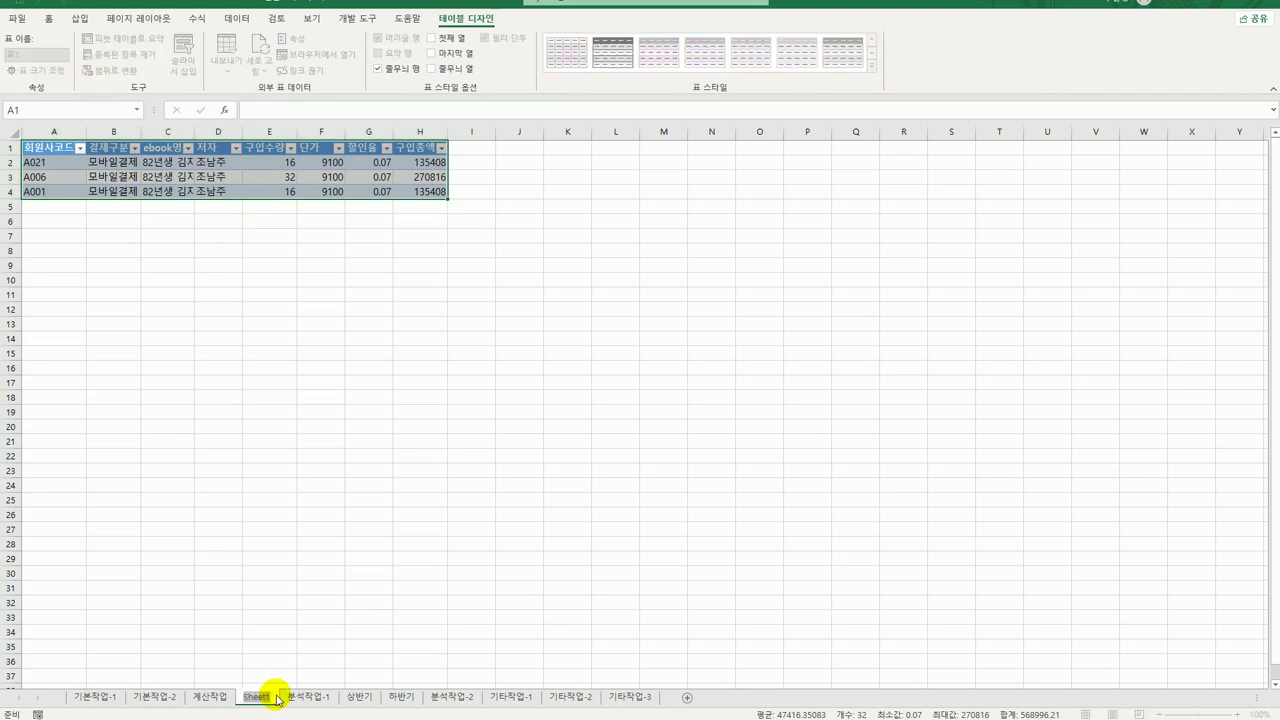
type("김지")
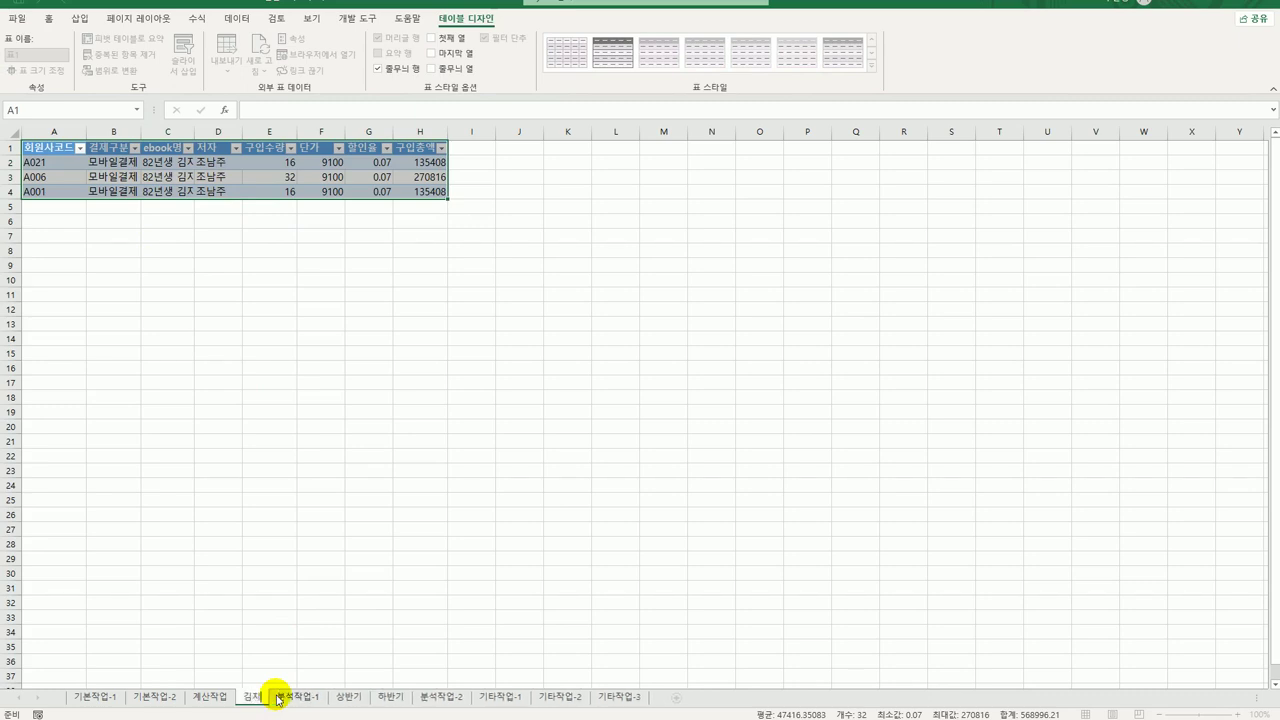
type("영모바일")
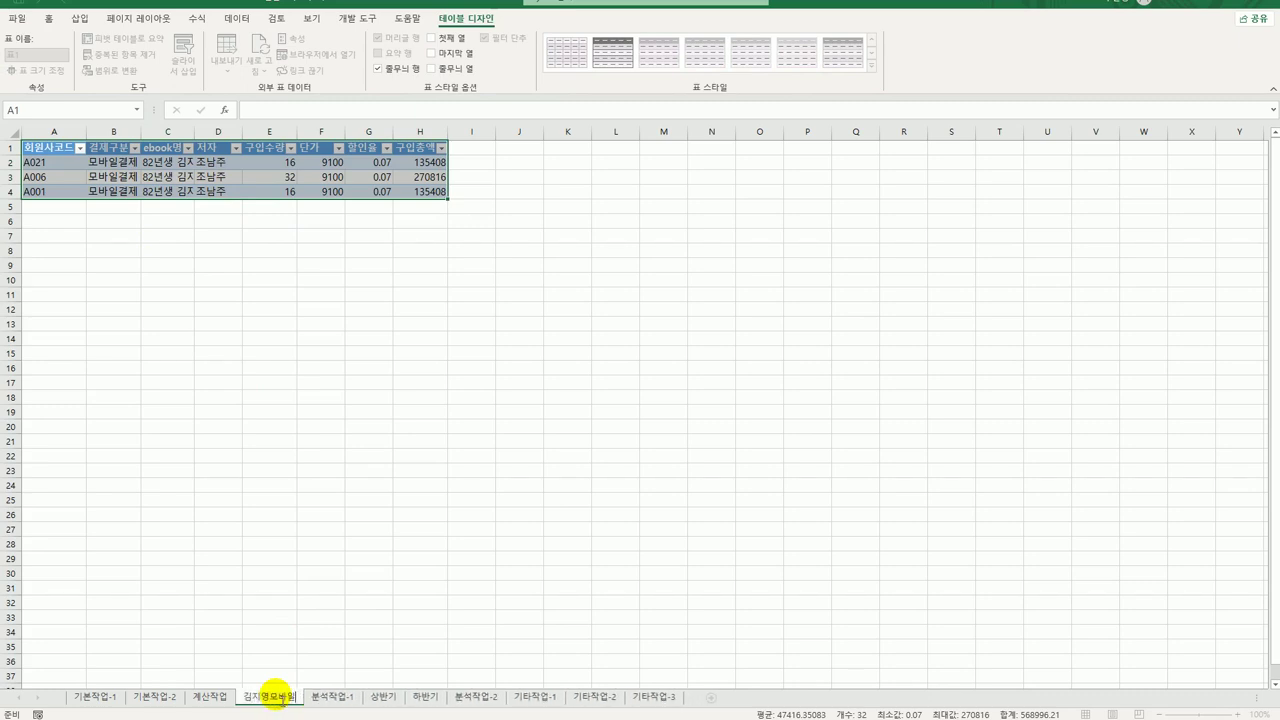
key("Return")
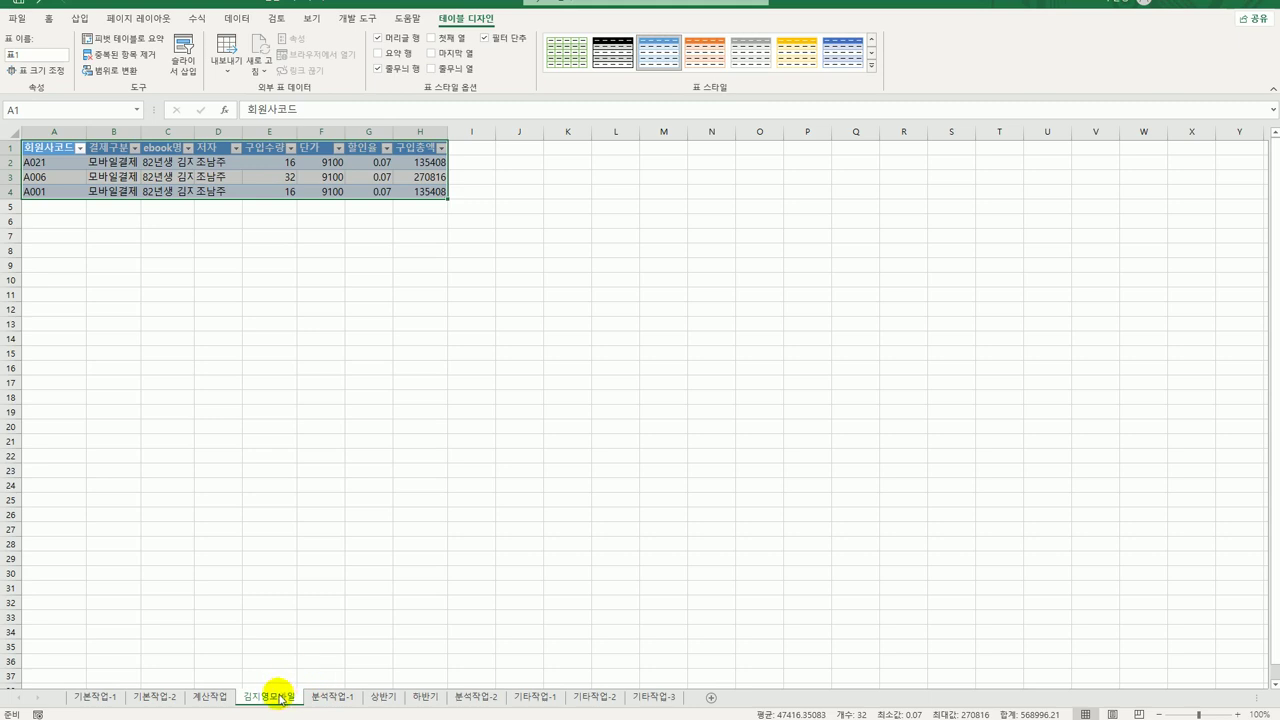
Split A2:A19 on the 상반기 sheet into columns using only the comma delimiter, and widen columns B and C to fit their contents.
left_click(385, 697)
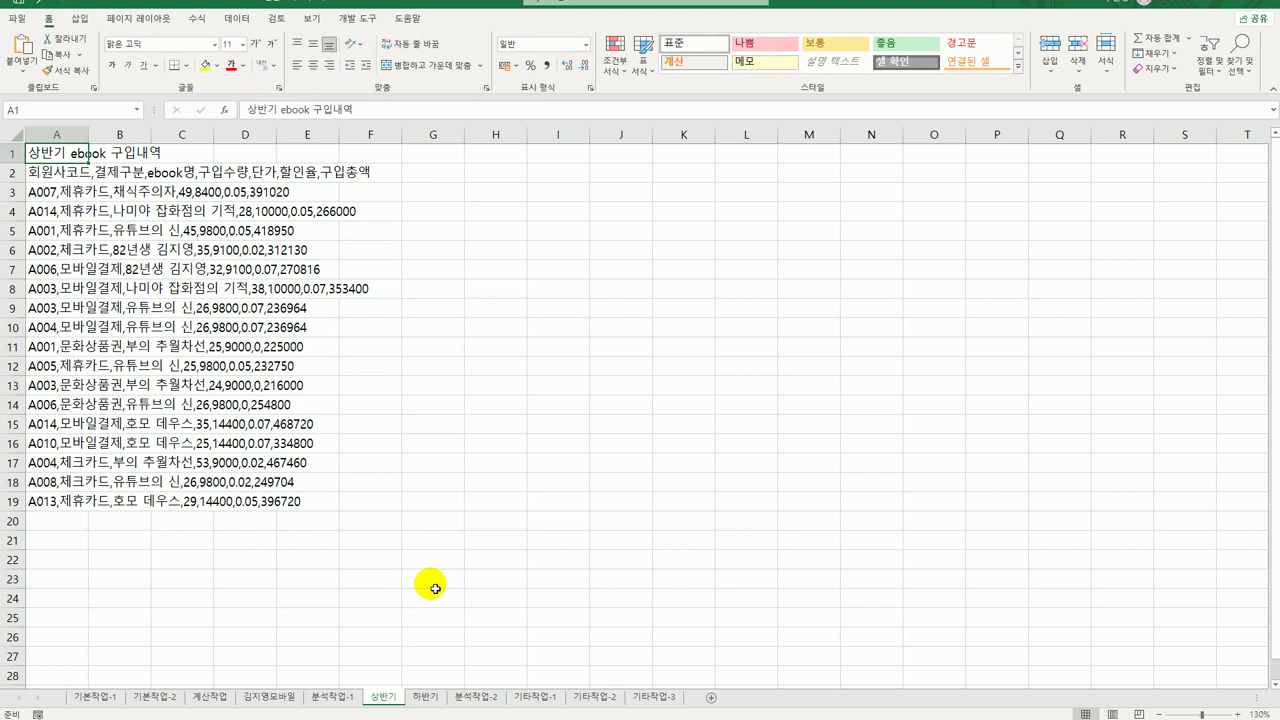
left_click_drag(48, 171, 57, 509)
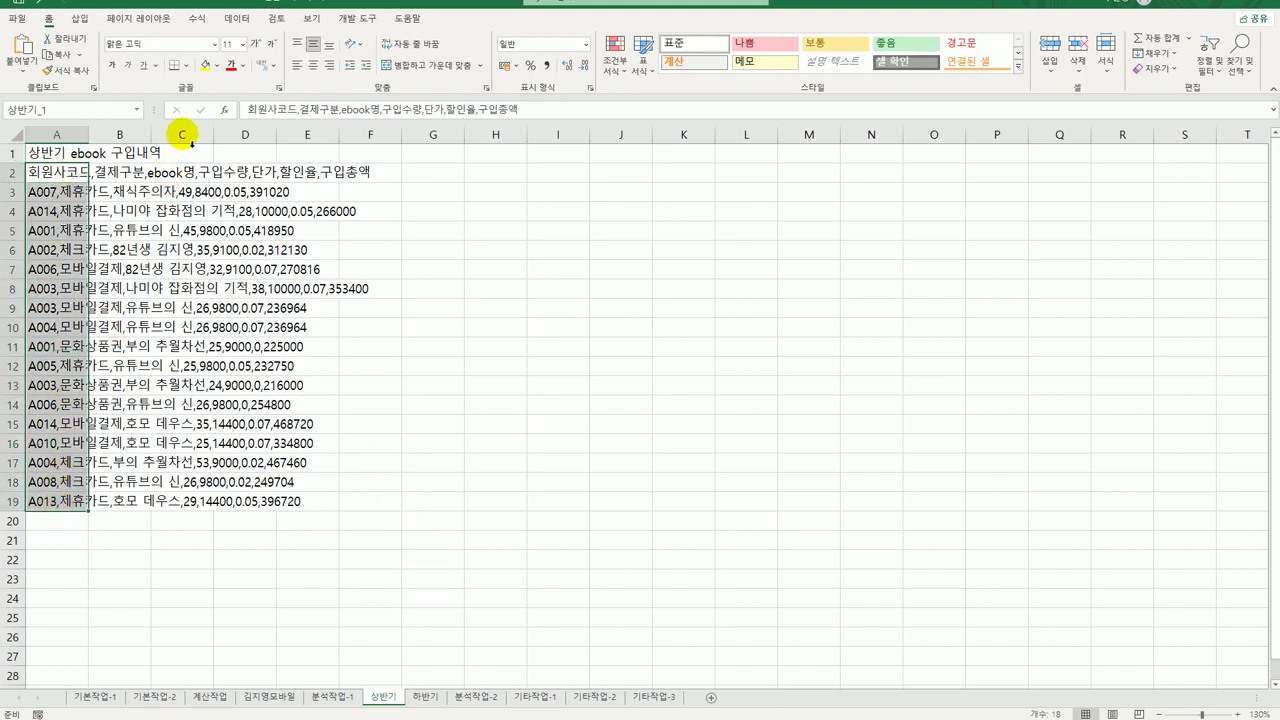
left_click(236, 18)
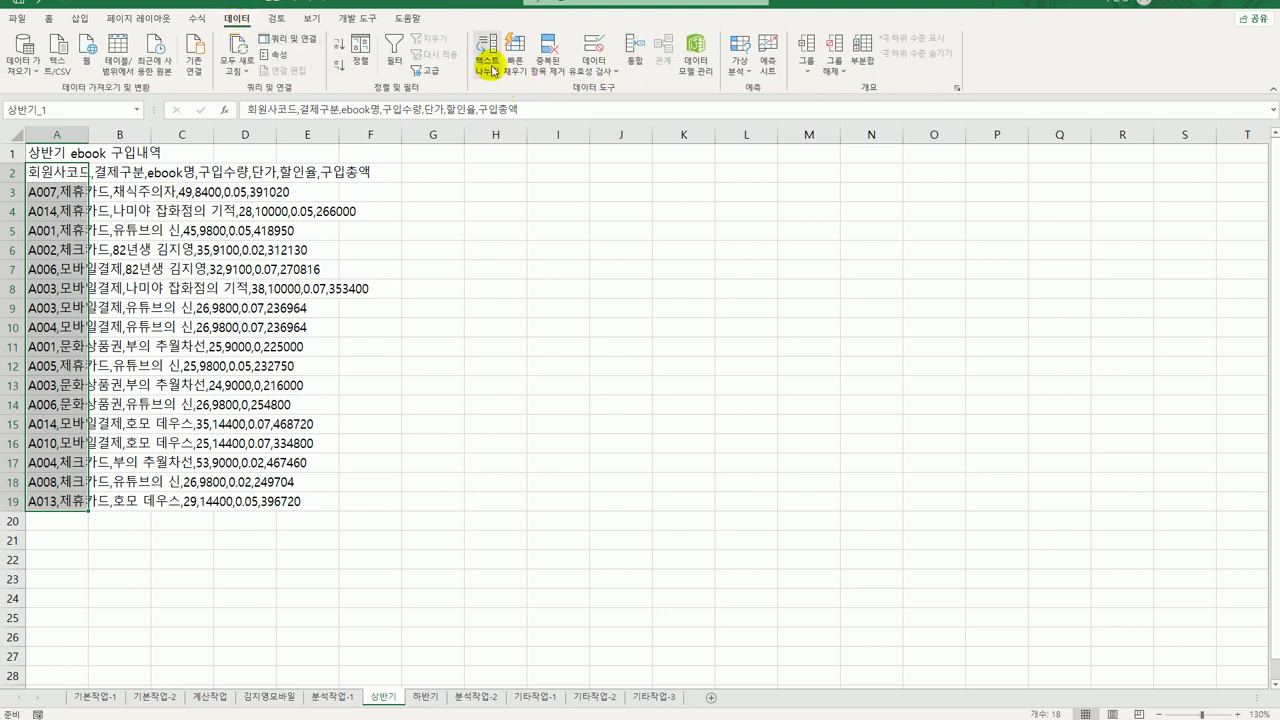
left_click(489, 66)
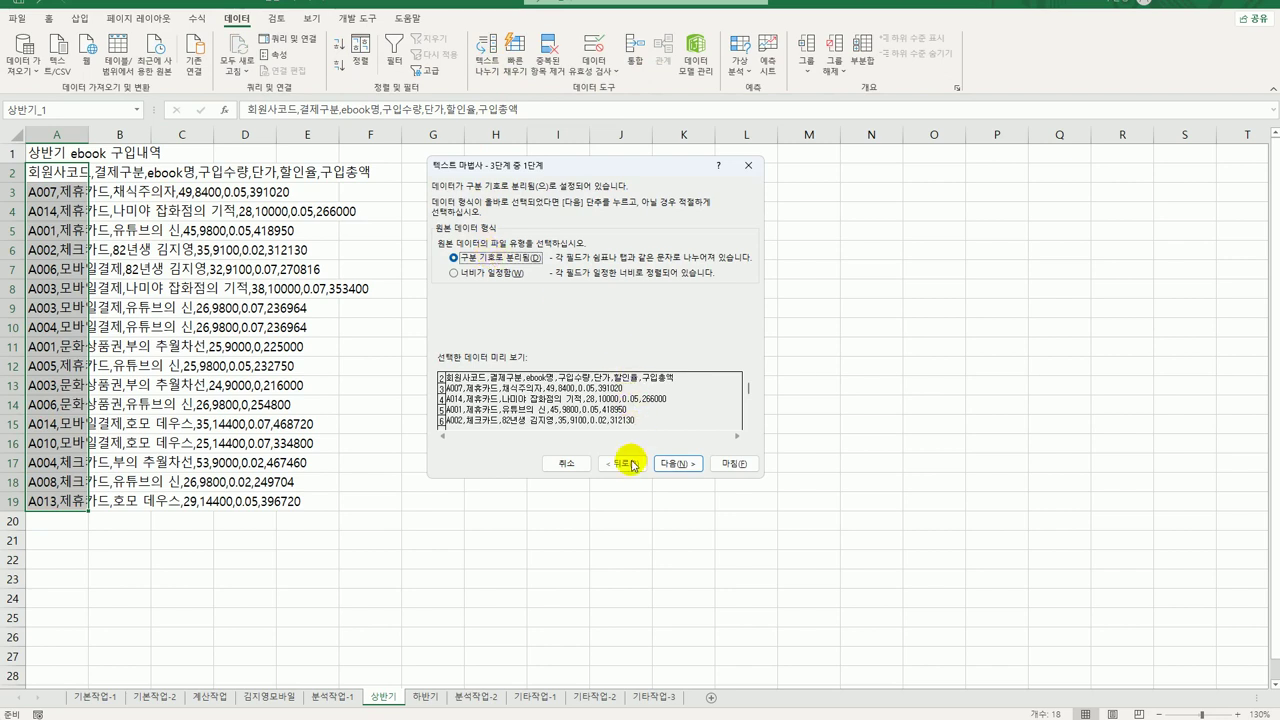
left_click(662, 464)
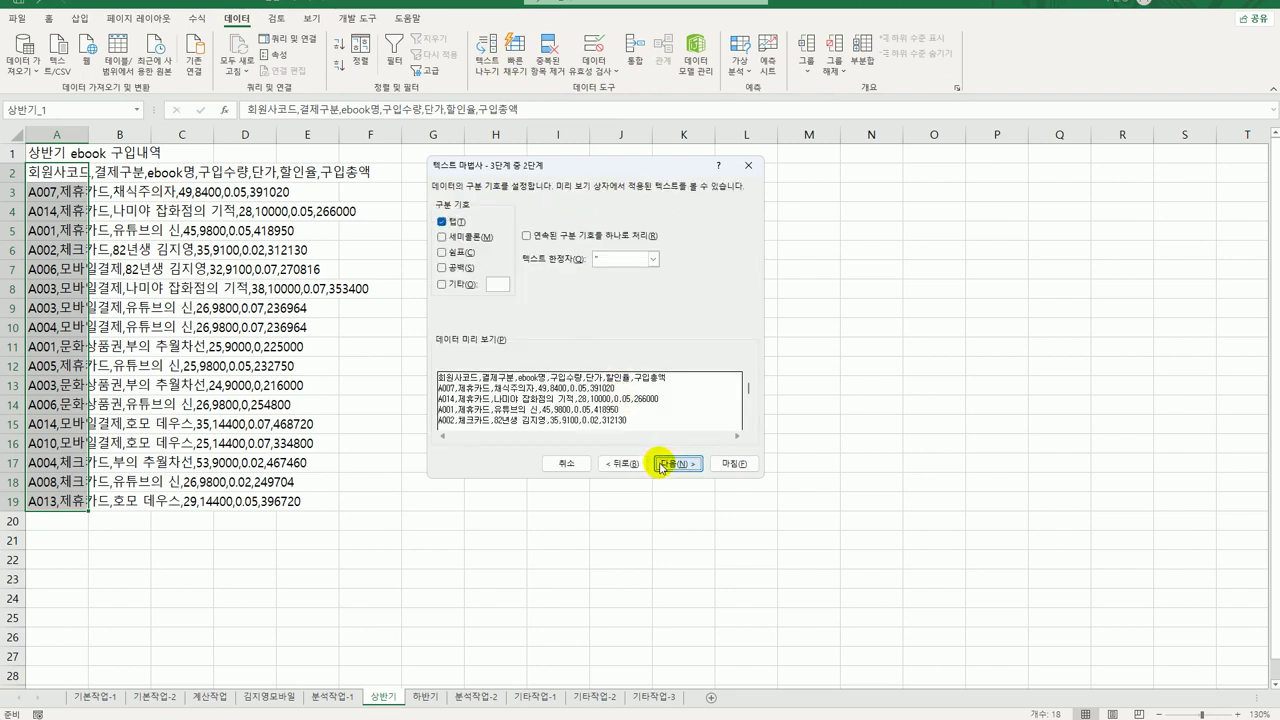
left_click(447, 221)
left_click(456, 253)
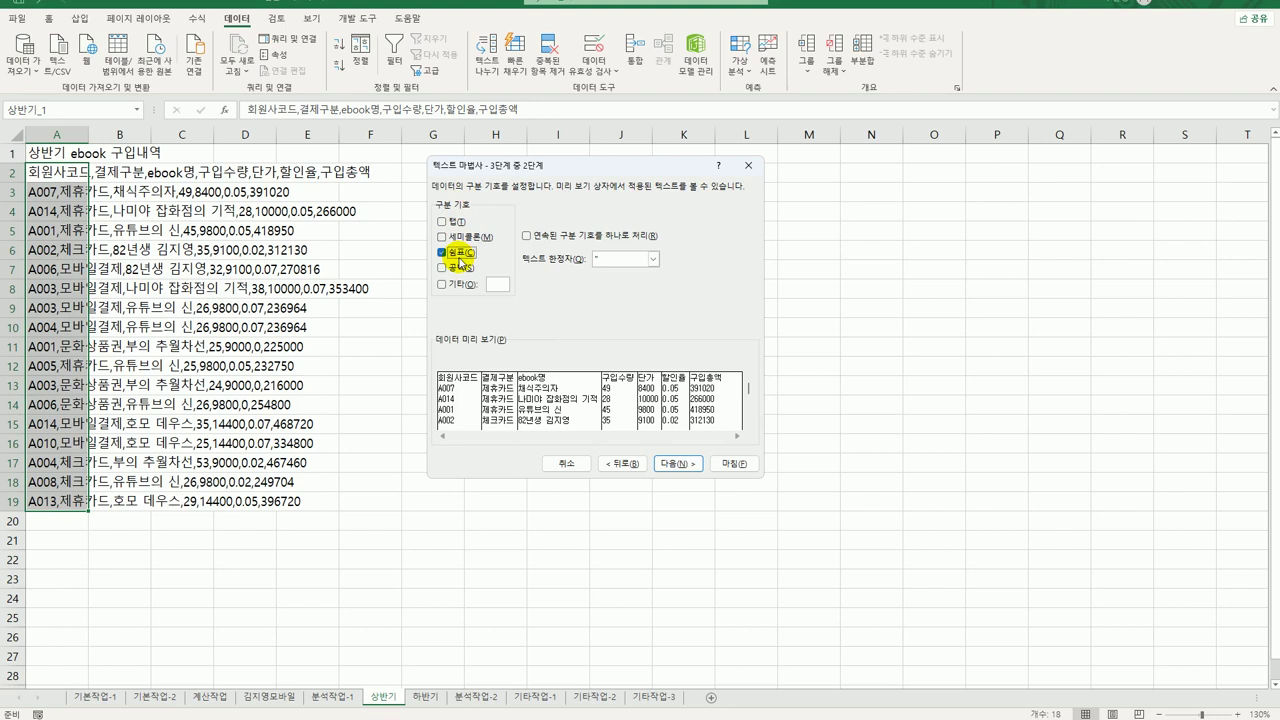
left_click(676, 464)
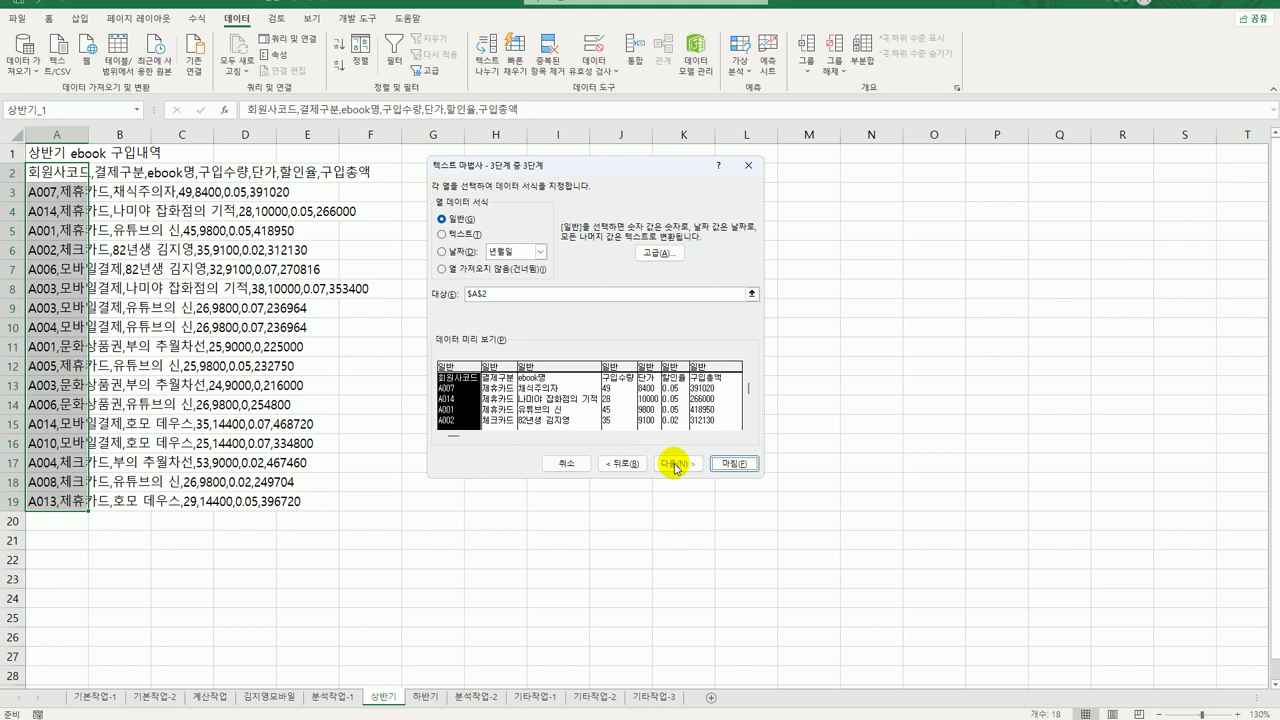
left_click(733, 464)
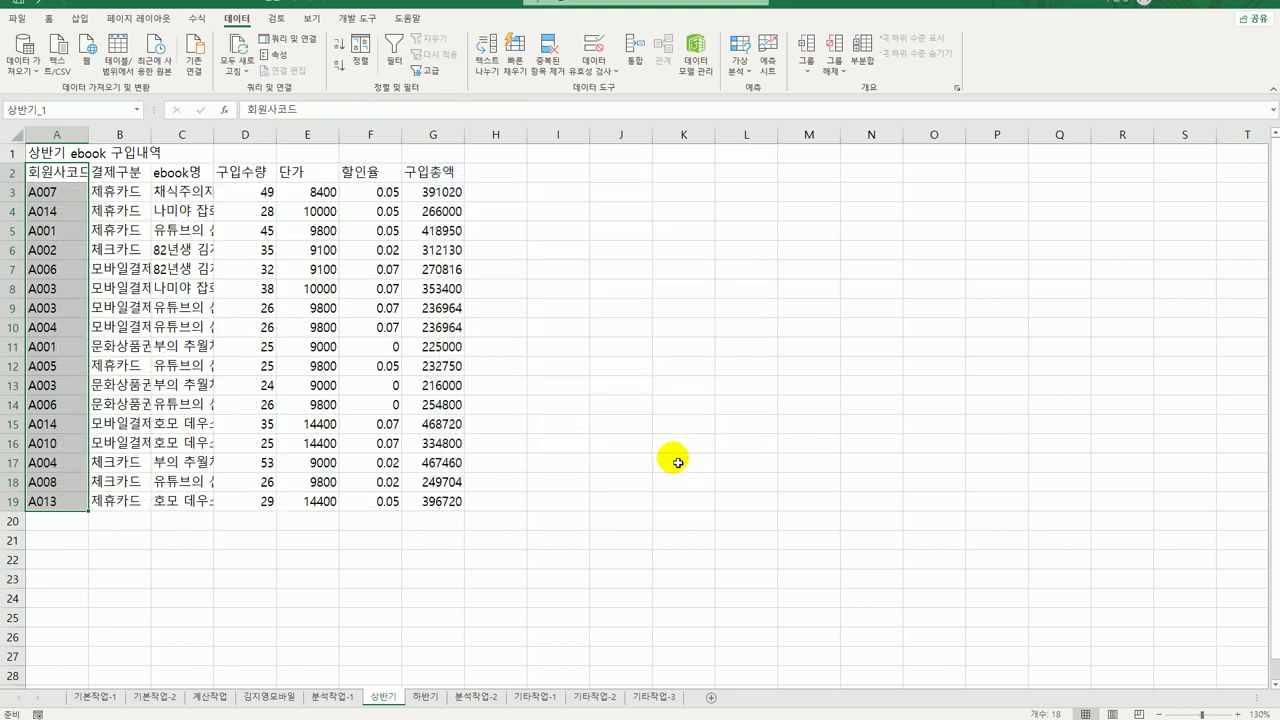
left_click_drag(150, 134, 164, 134)
double_click(228, 147)
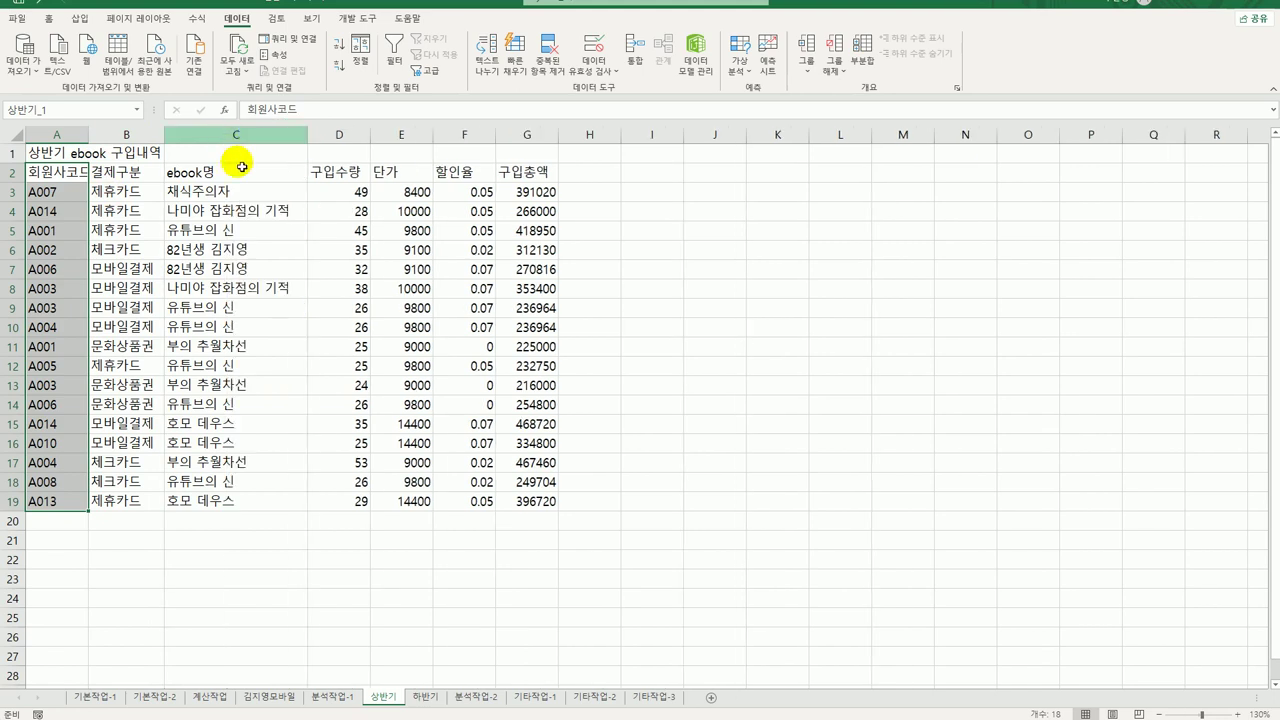
Split A2:A7 on the 하반기 sheet into columns using the comma delimiter, and widen columns B and C to fit their contents.
left_click(422, 697)
left_click_drag(66, 172, 59, 271)
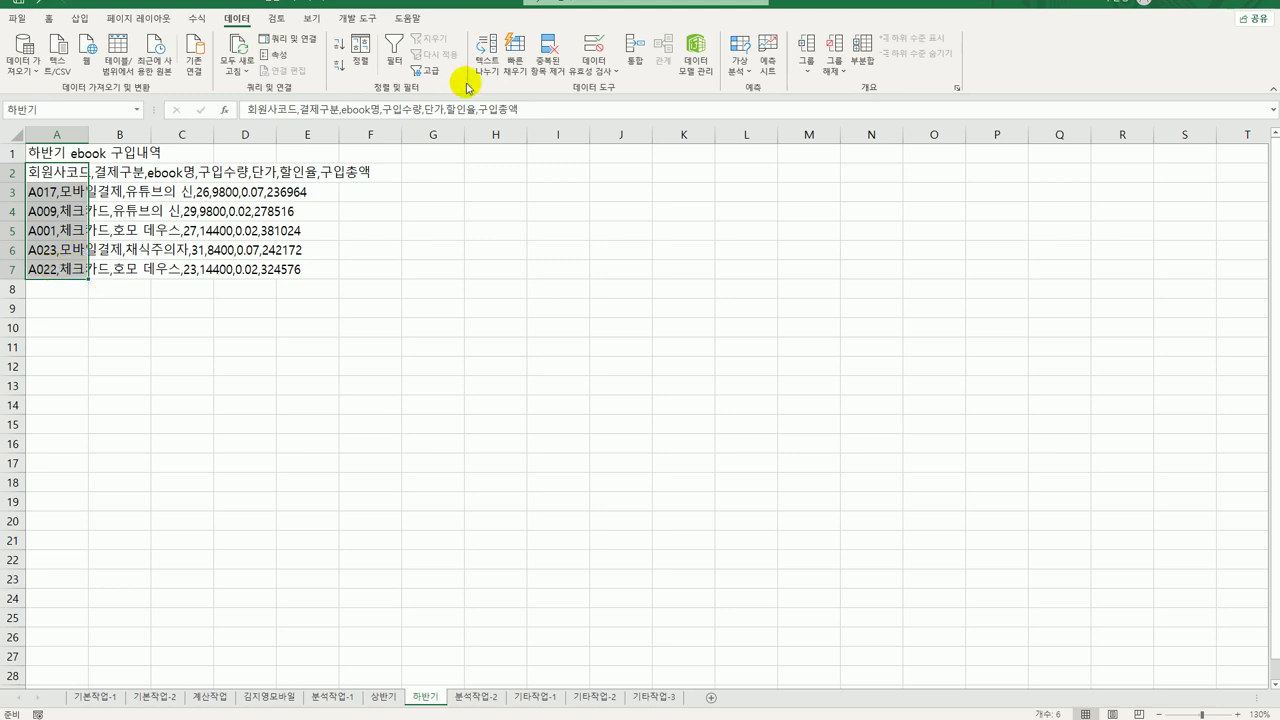
left_click(482, 66)
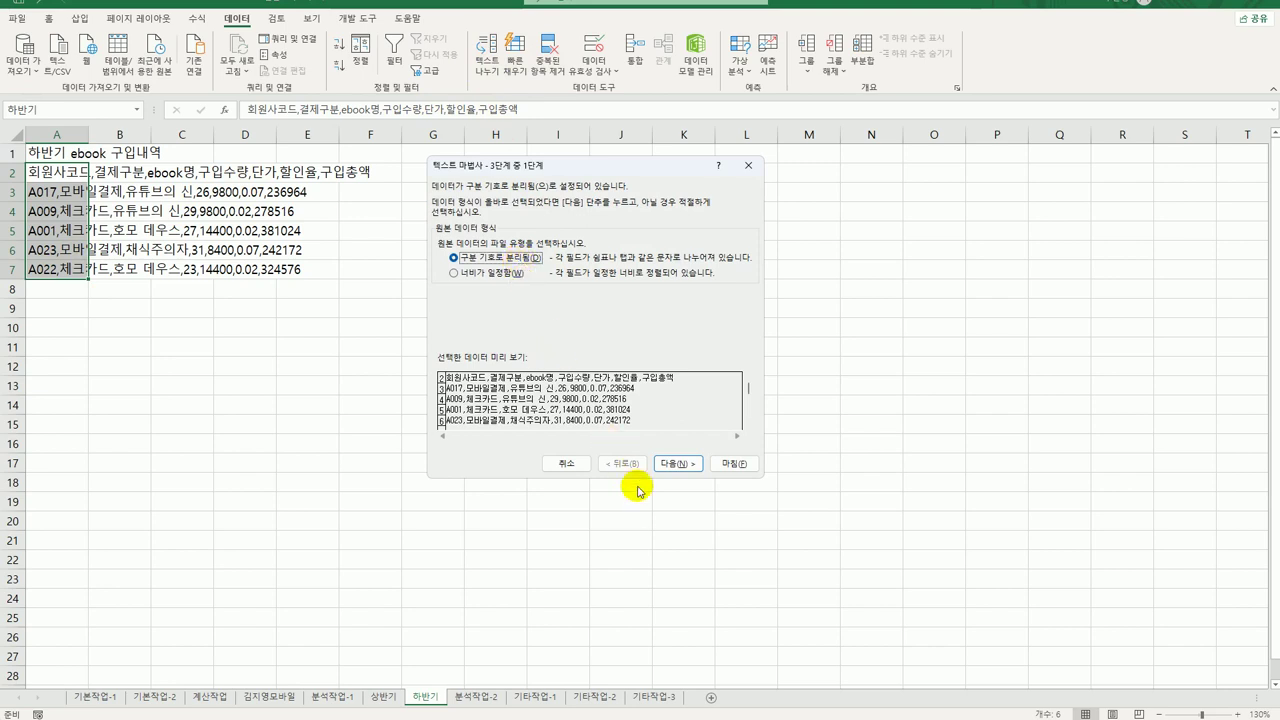
left_click(673, 466)
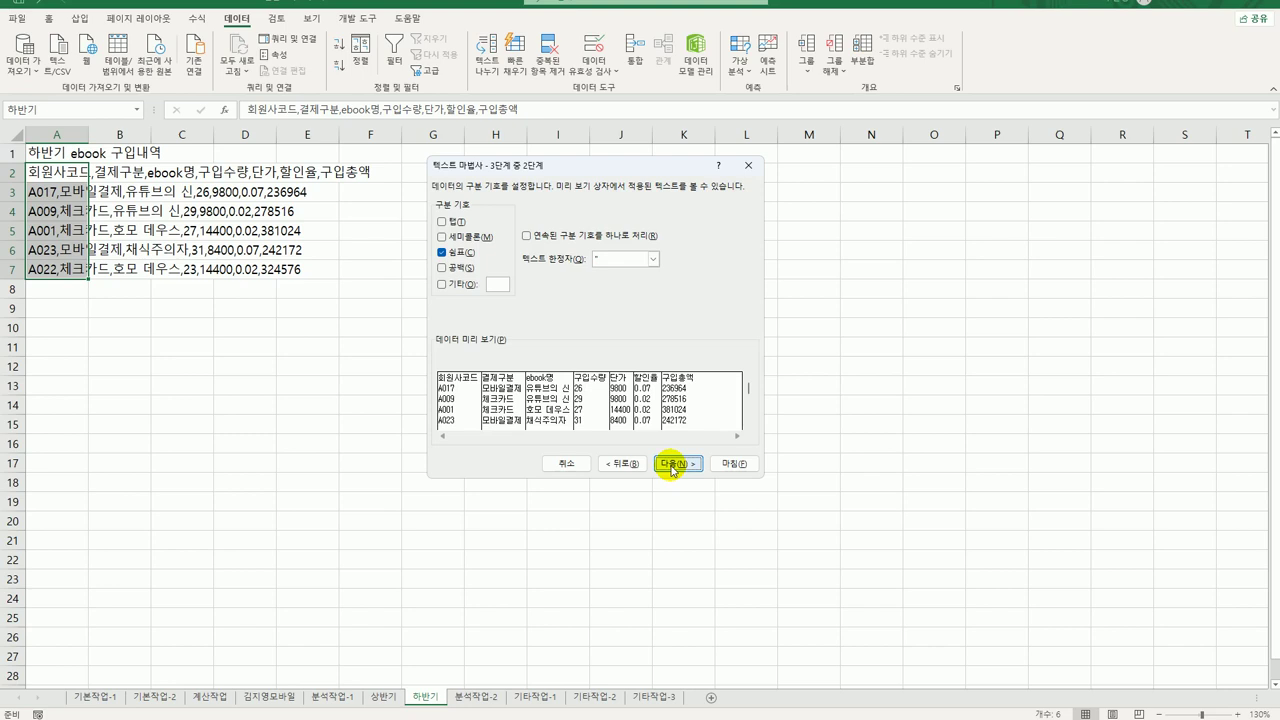
left_click(673, 465)
left_click(734, 464)
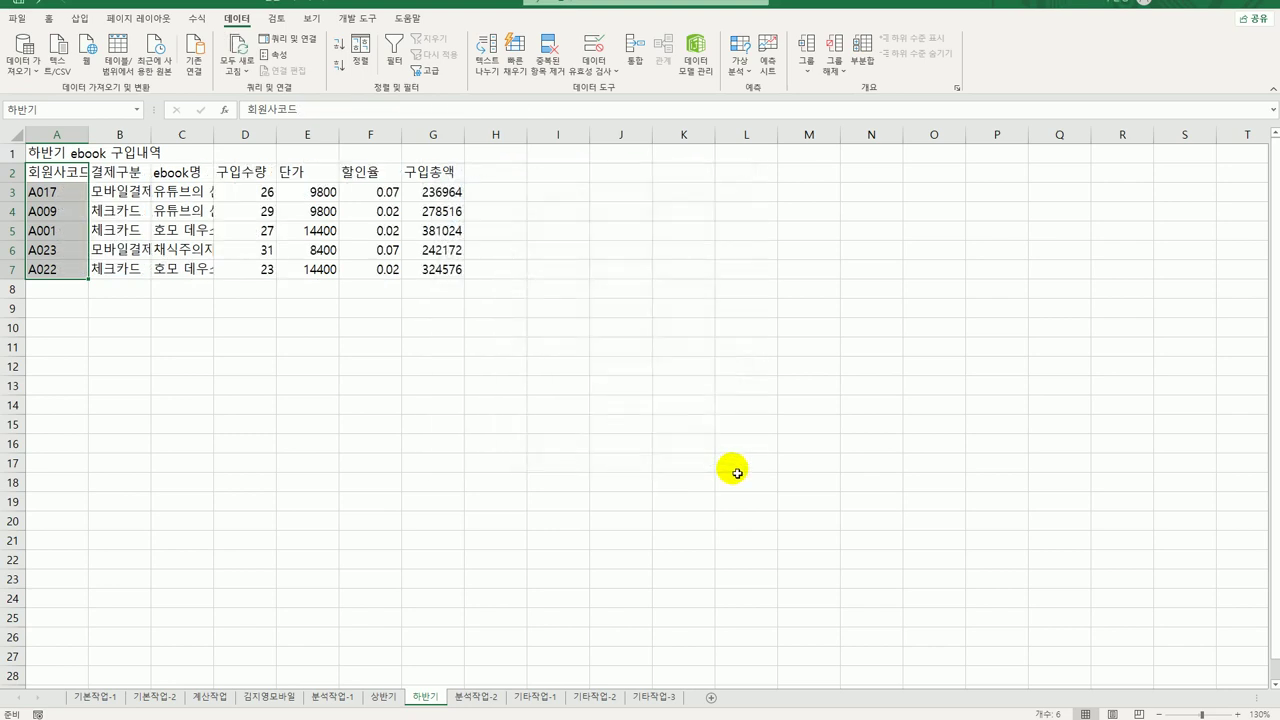
double_click(151, 135)
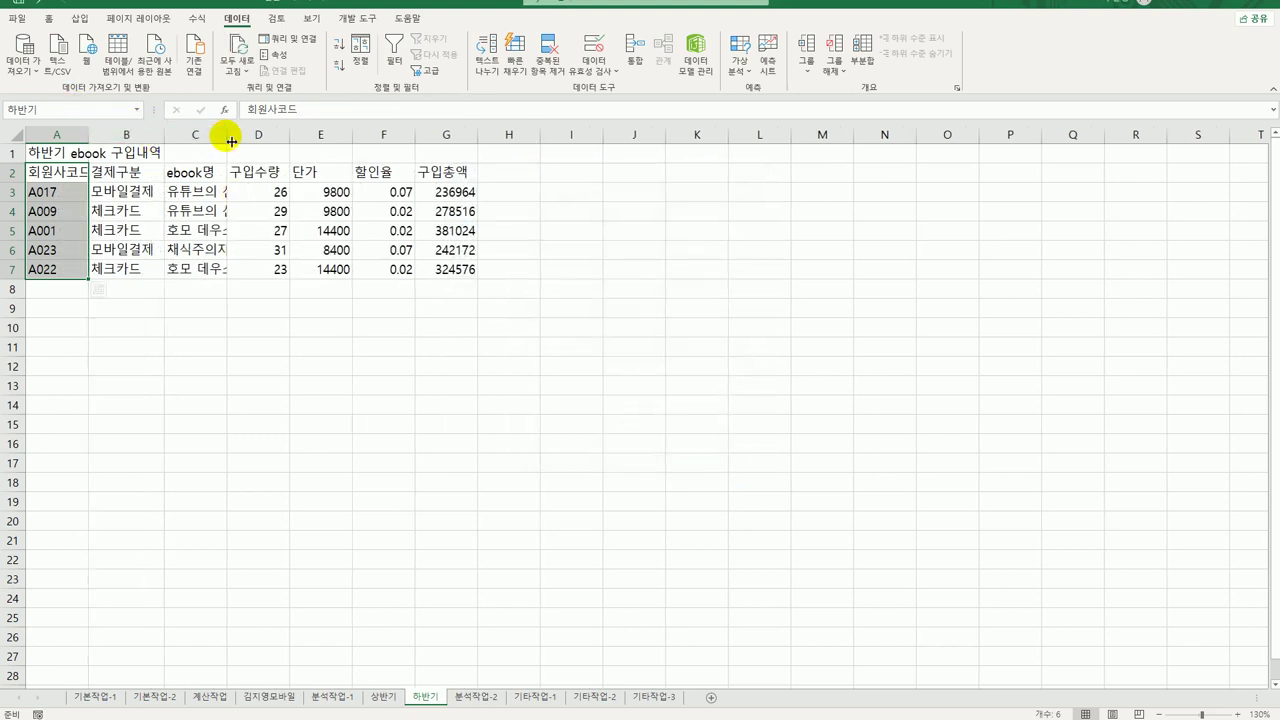
double_click(228, 136)
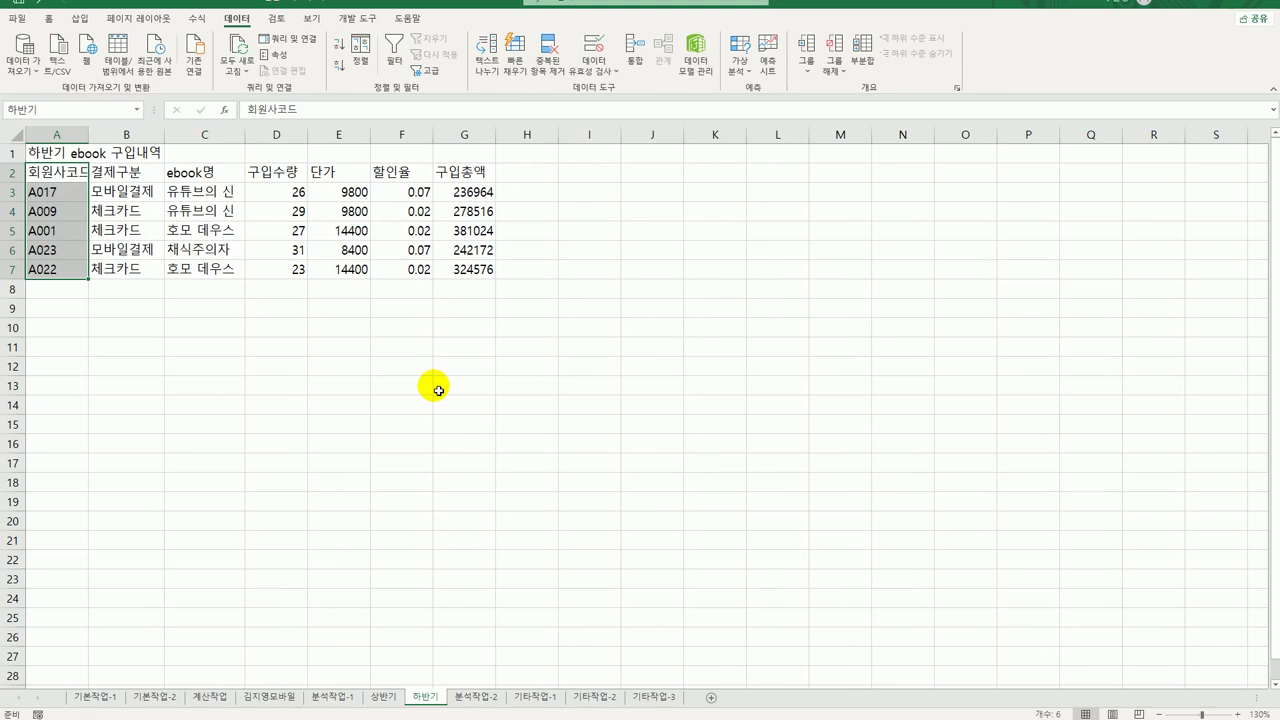
Start a 합계 consolidation into A2:C8 on the 분석작업-2 sheet and add 상반기 C2:G19 as a reference.
left_click(474, 697)
left_click_drag(95, 173, 266, 291)
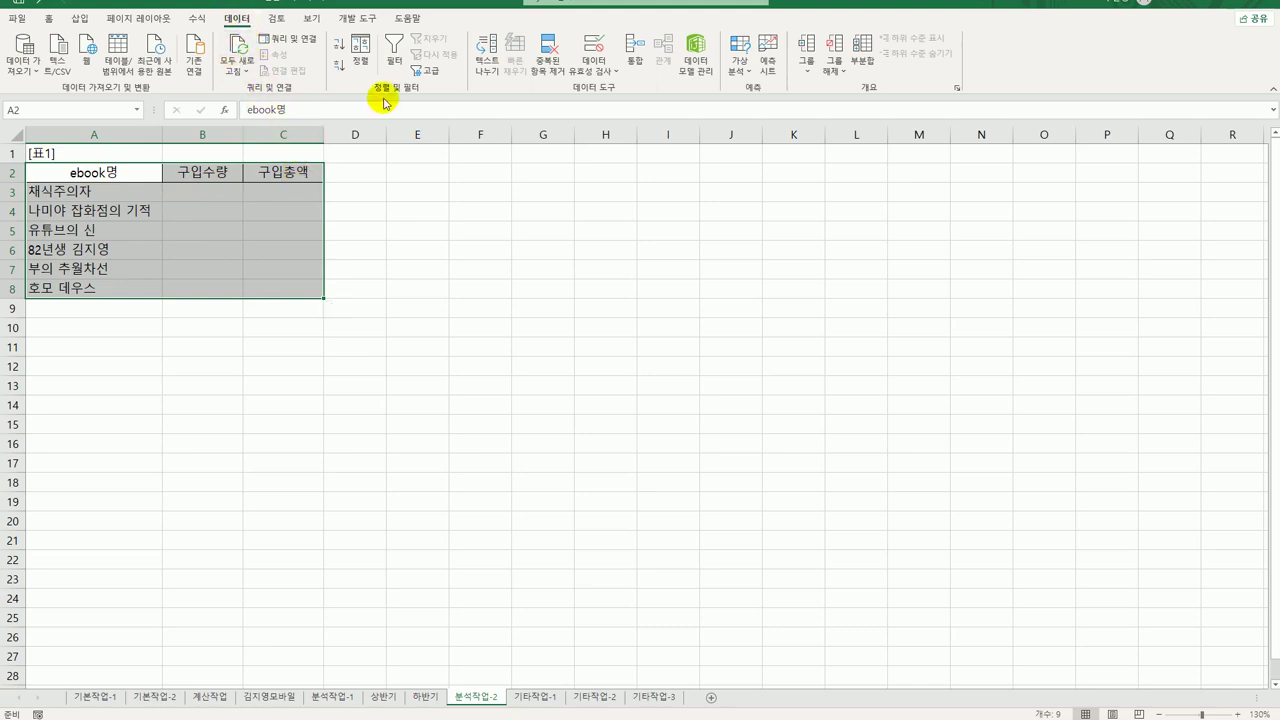
left_click(634, 58)
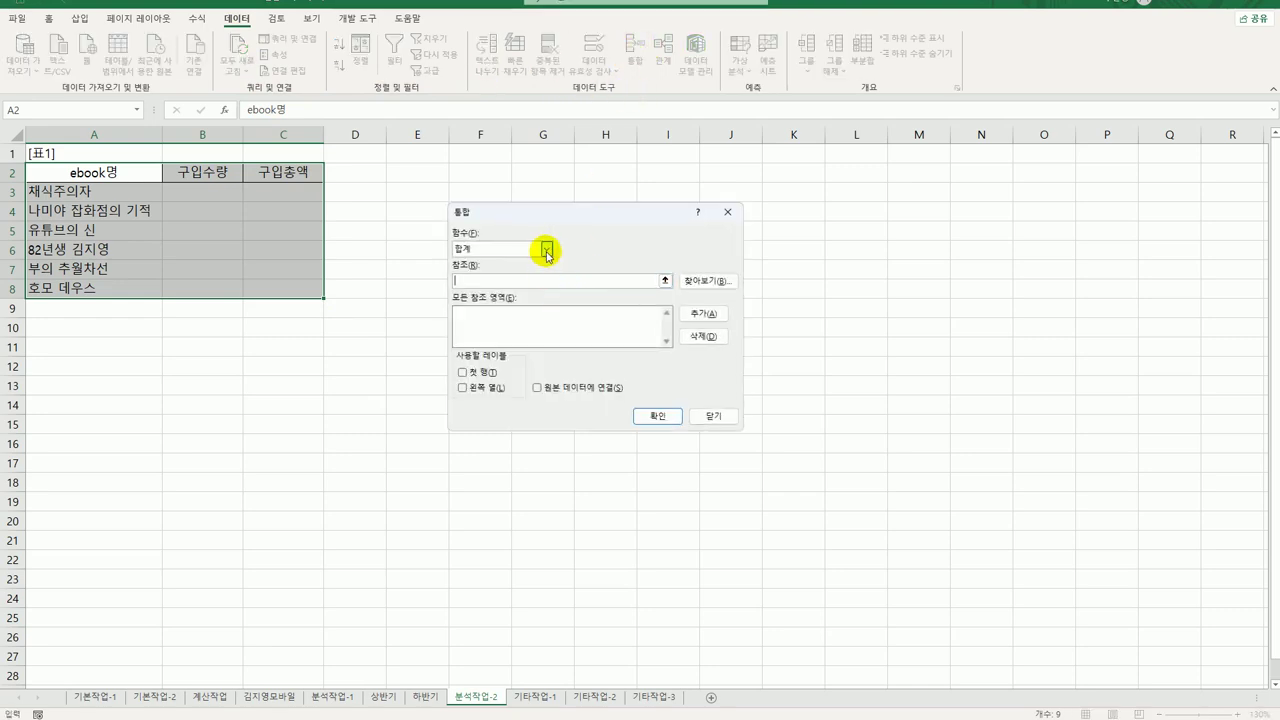
left_click(375, 700)
left_click_drag(66, 172, 527, 504)
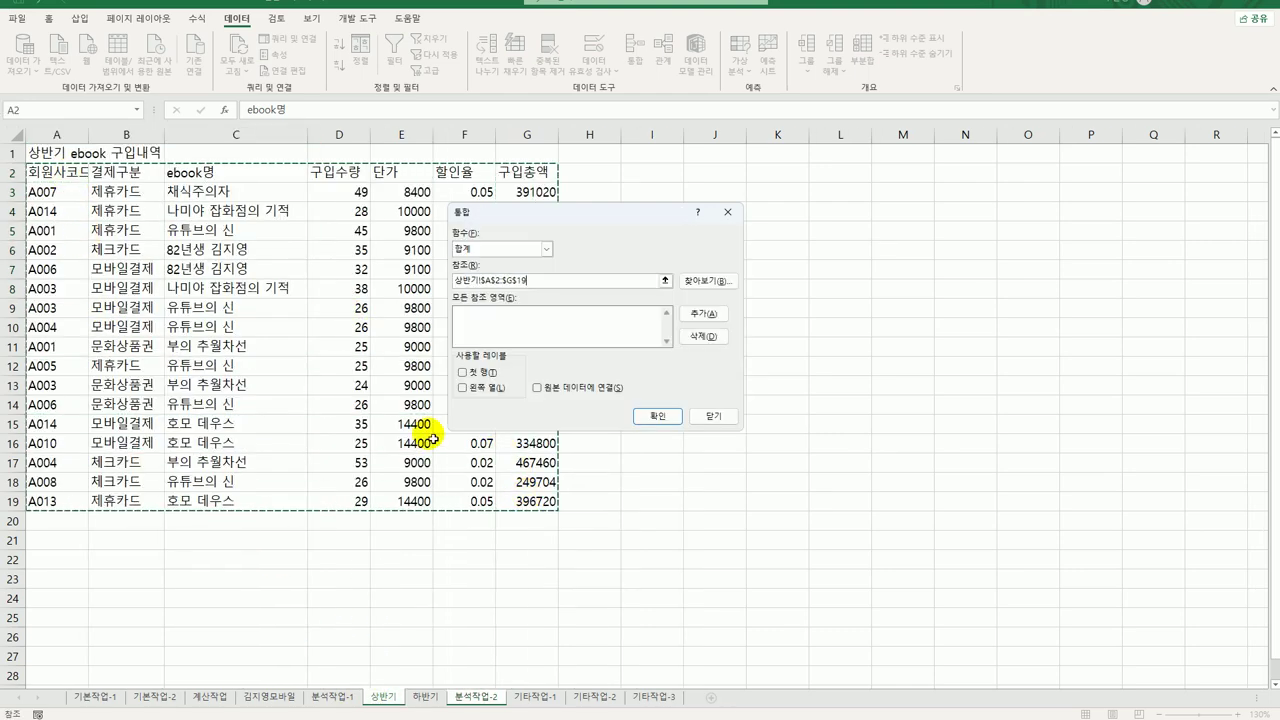
left_click_drag(57, 174, 502, 490)
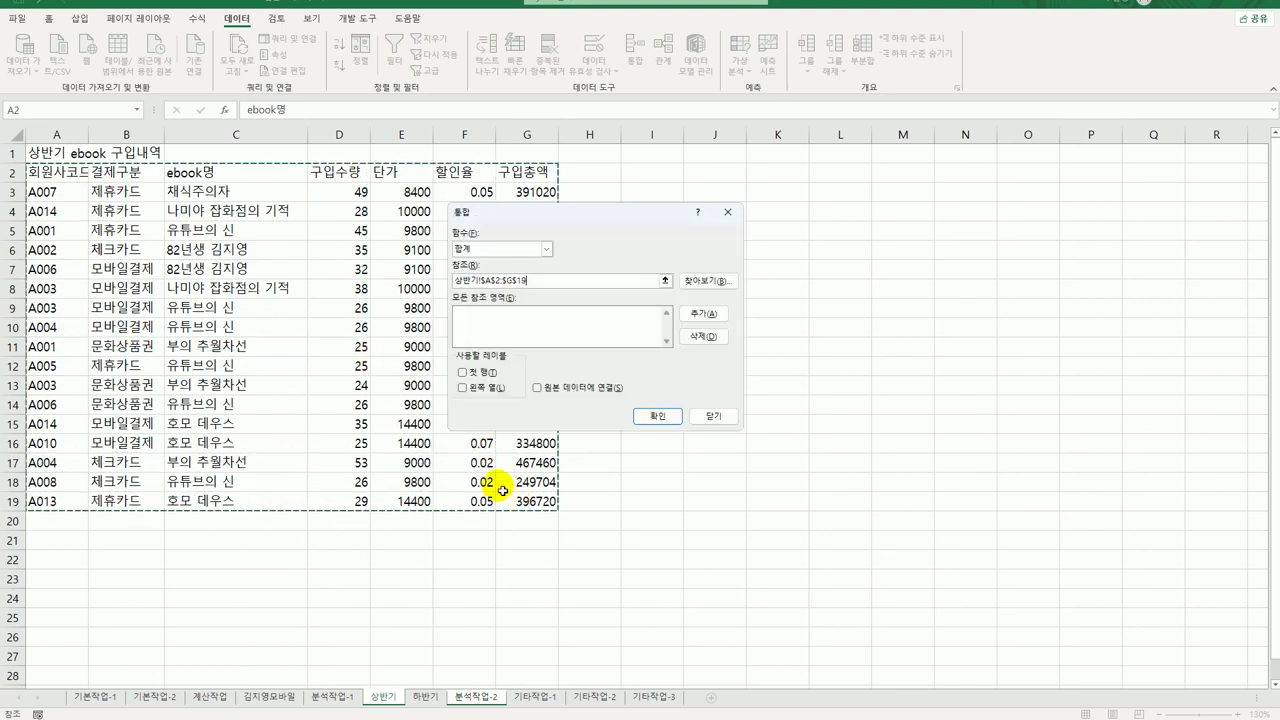
left_click_drag(245, 172, 545, 512)
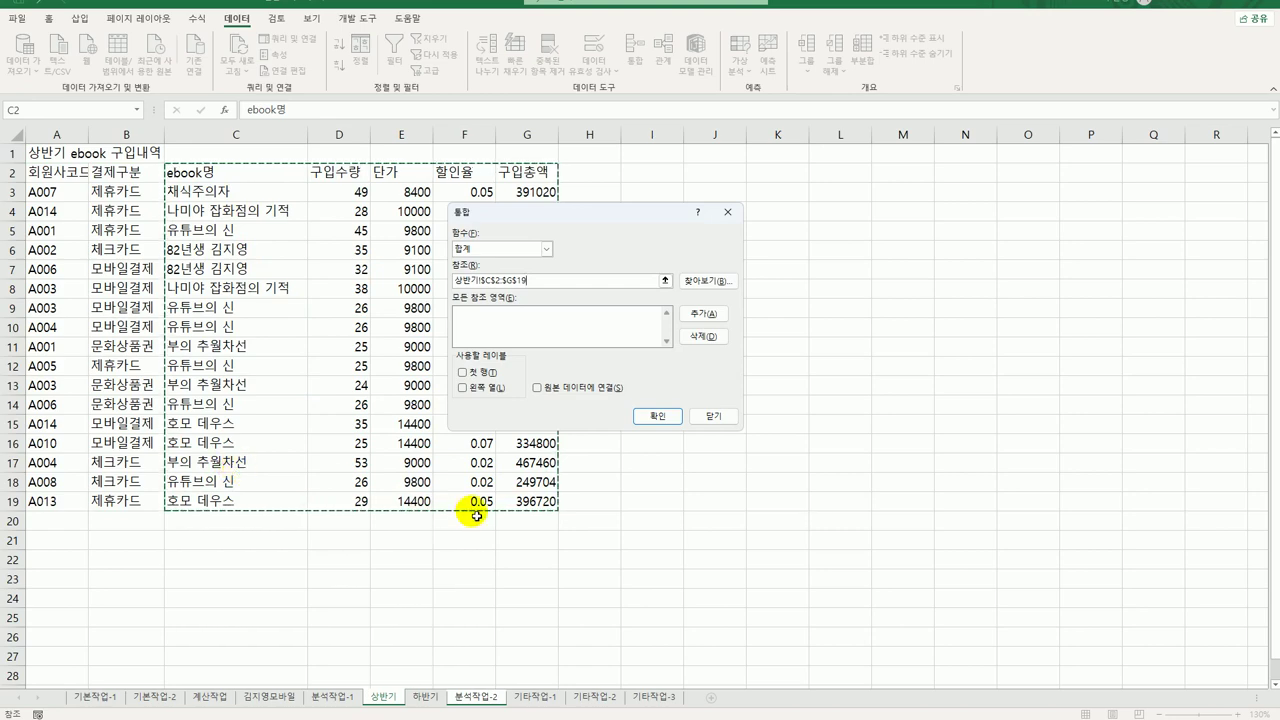
left_click(704, 313)
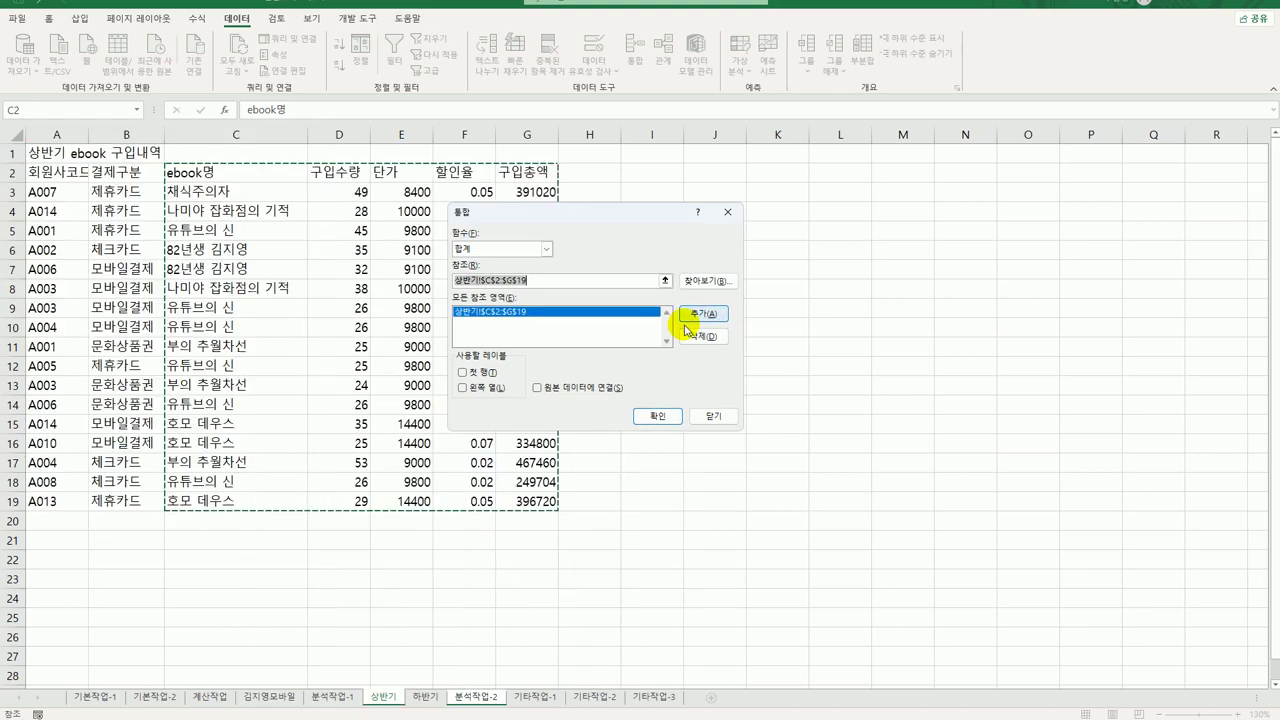
Add 하반기 C2:G7 as a reference and complete the consolidation using the 첫 행 and 왼쪽 열 labels.
left_click(418, 698)
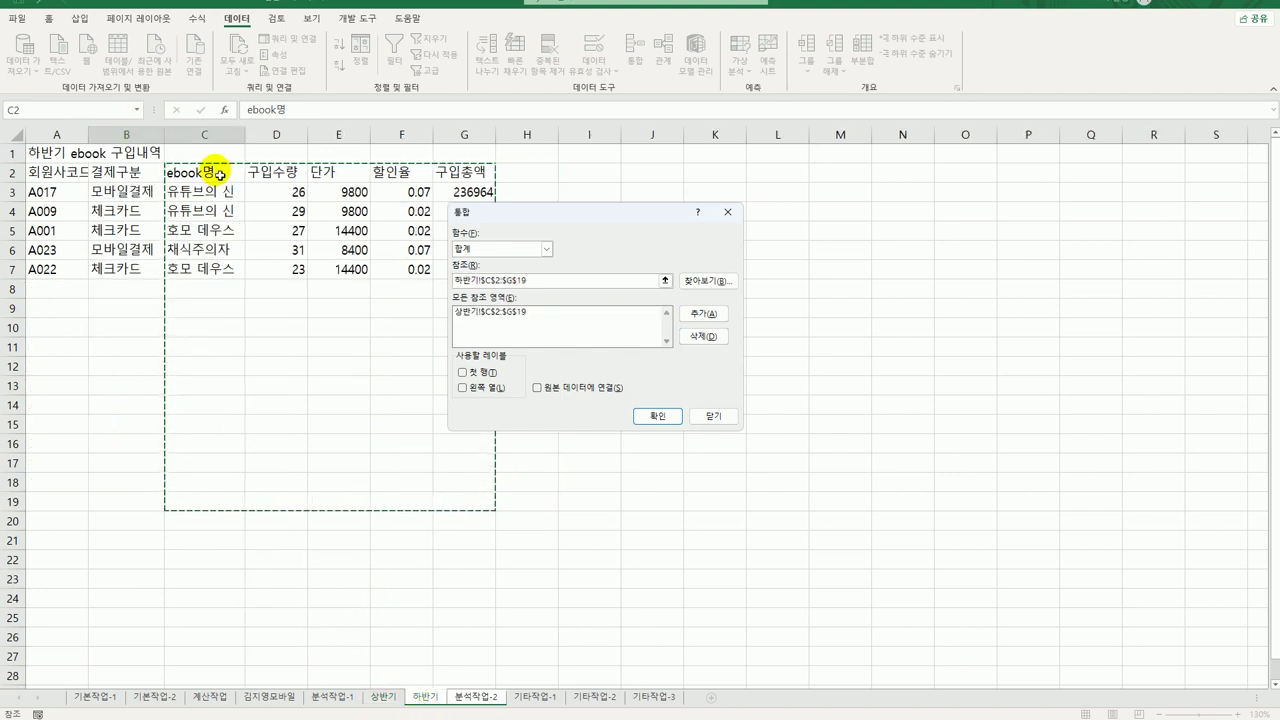
left_click_drag(219, 175, 443, 271)
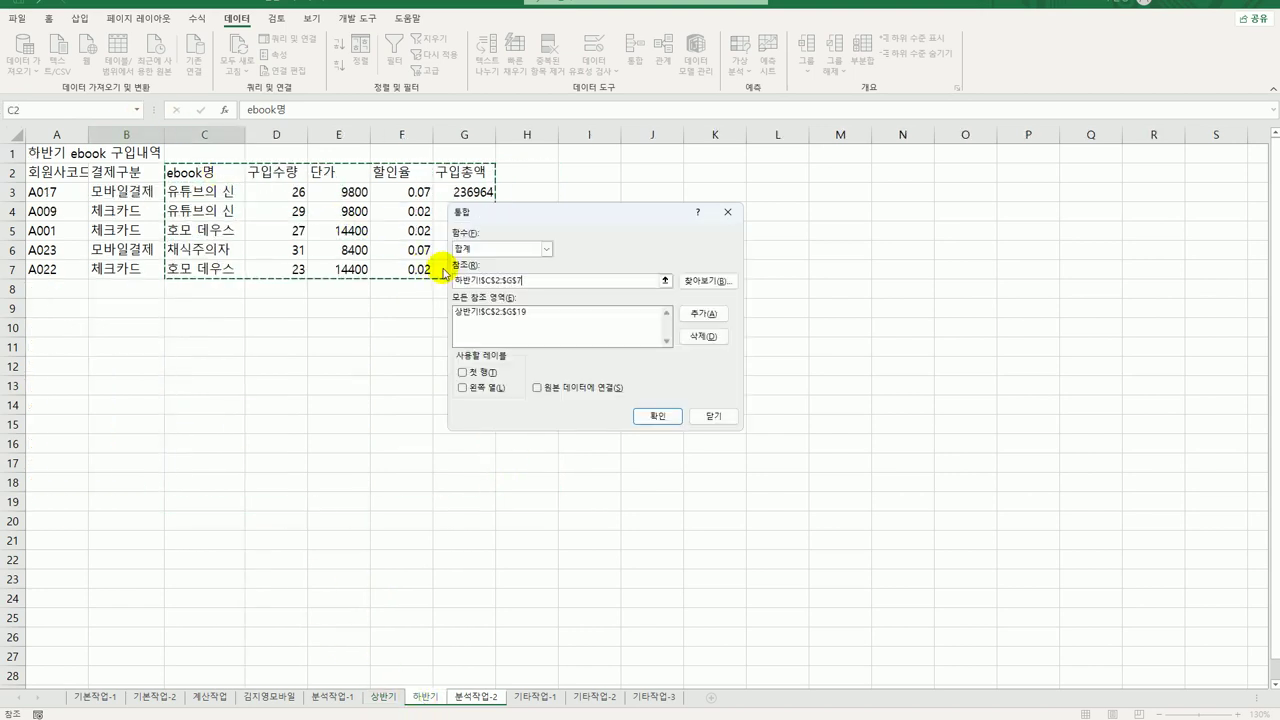
left_click(704, 313)
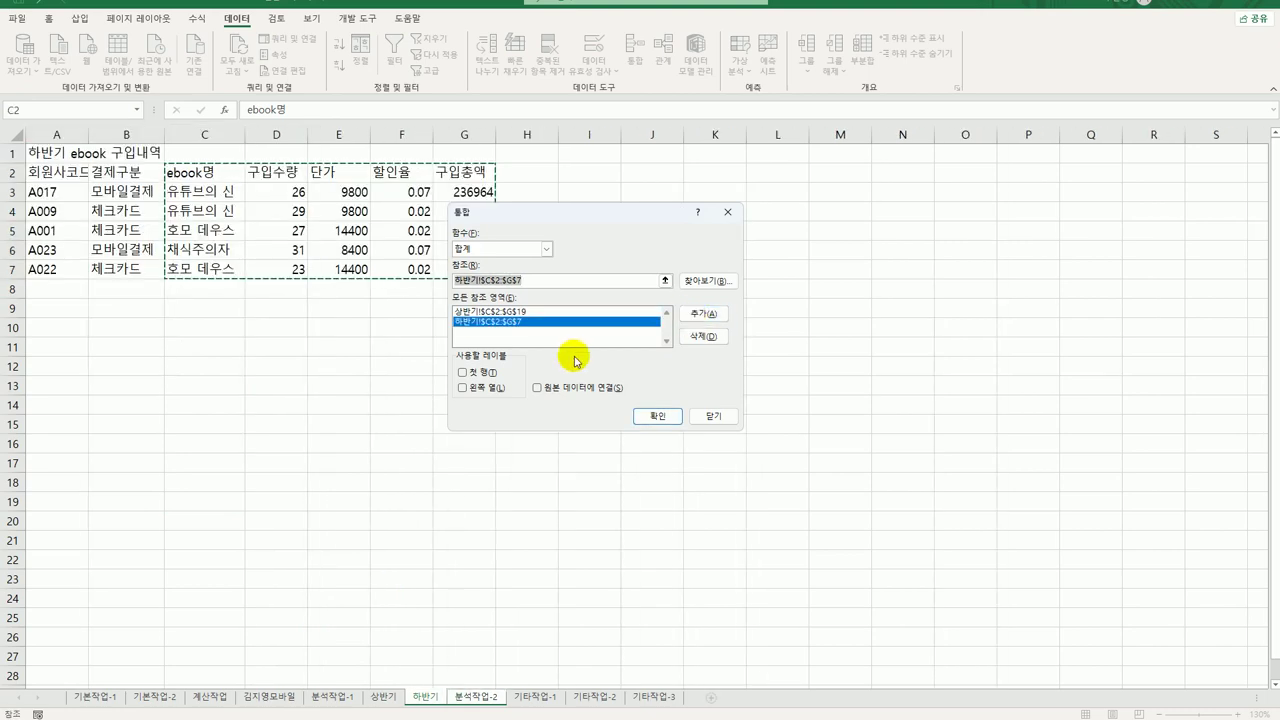
left_click(489, 373)
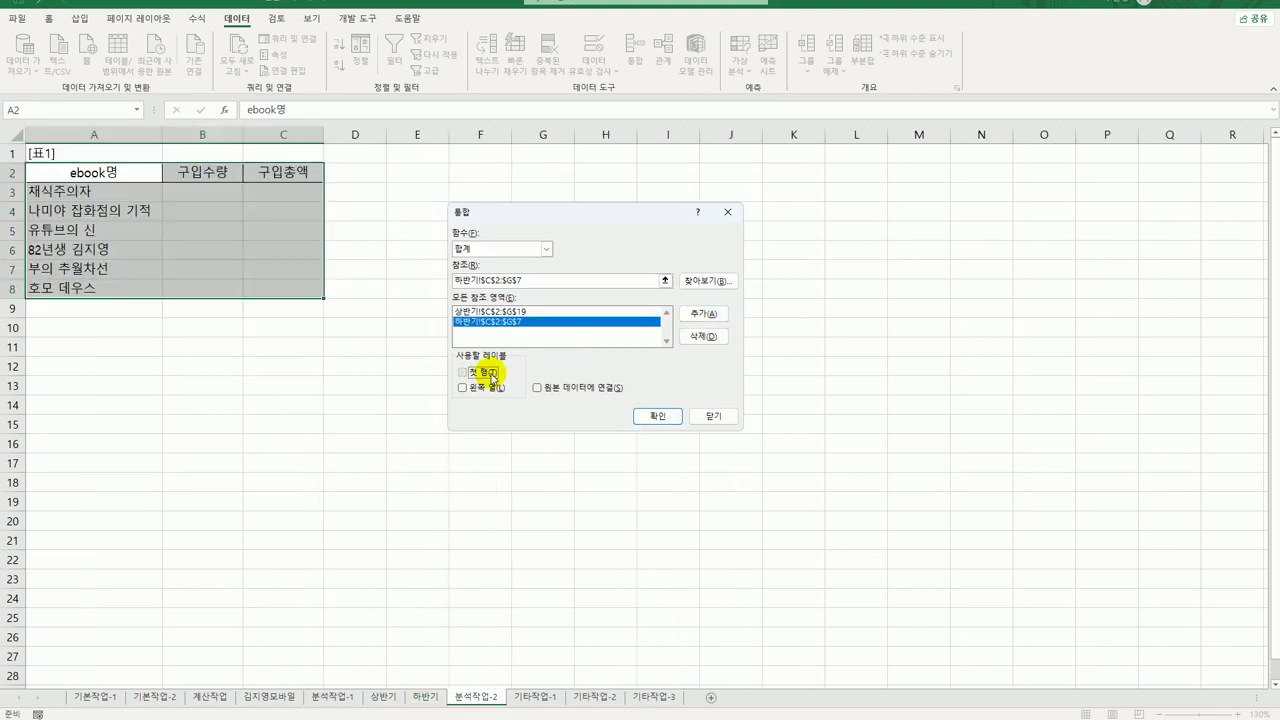
left_click(489, 390)
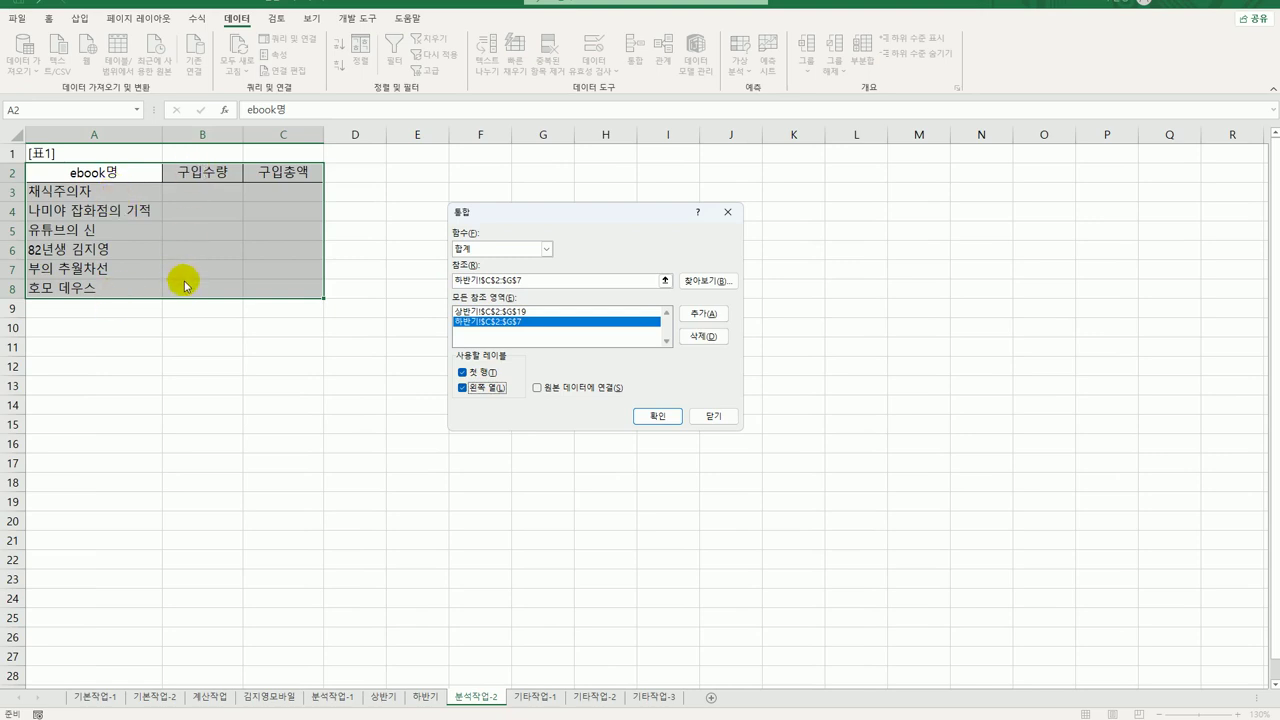
left_click(665, 417)
left_click(294, 181)
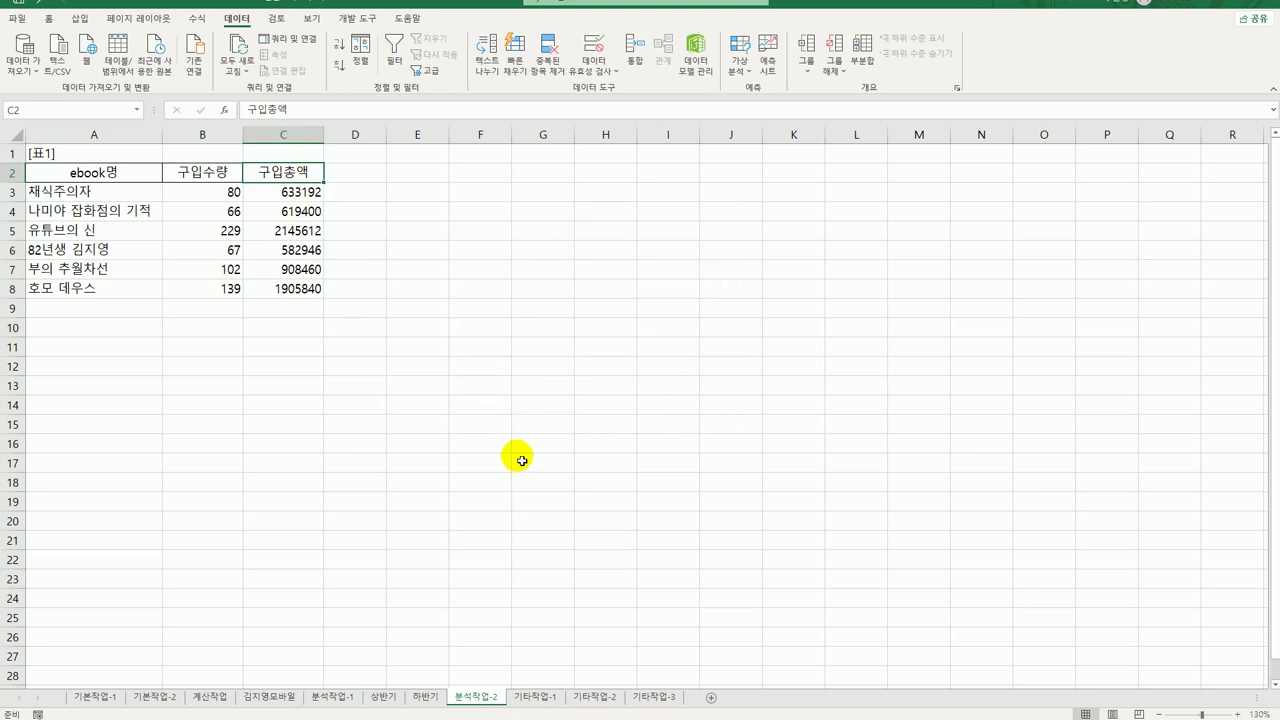
Add the 경기도 data in A10:D10 to the chart on the 기타작업-1 sheet.
left_click(535, 697)
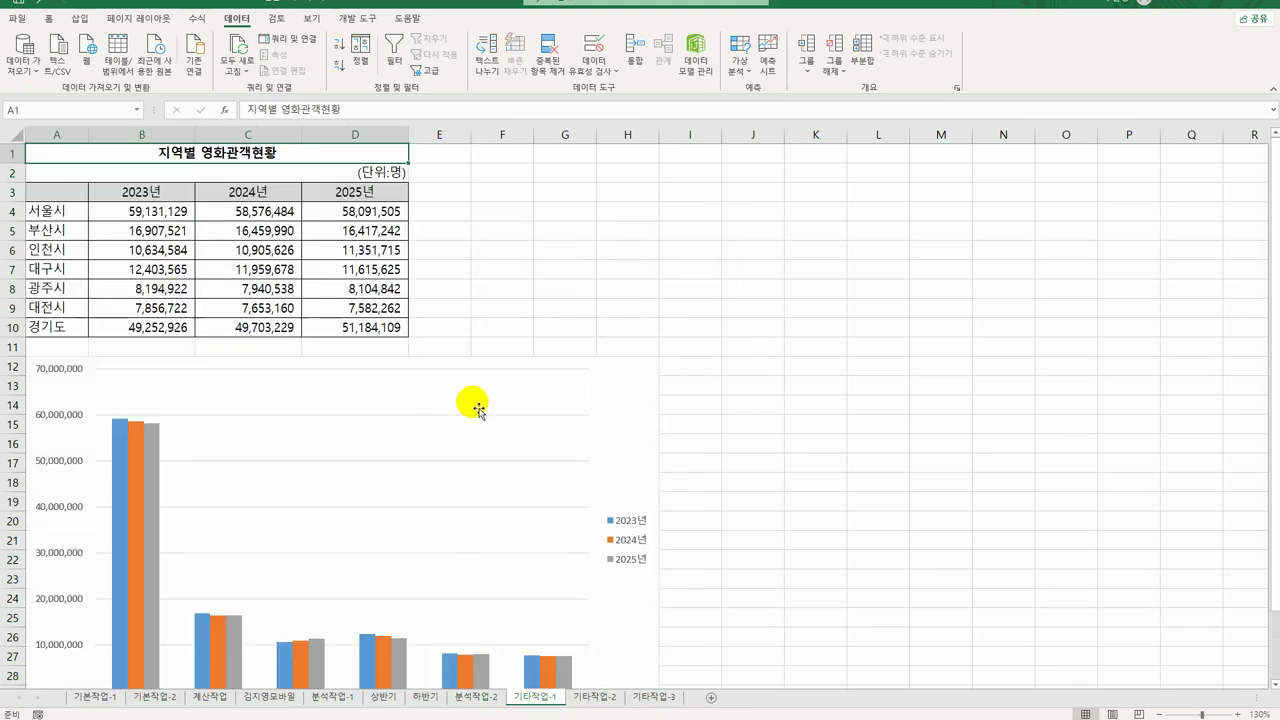
left_click(488, 378)
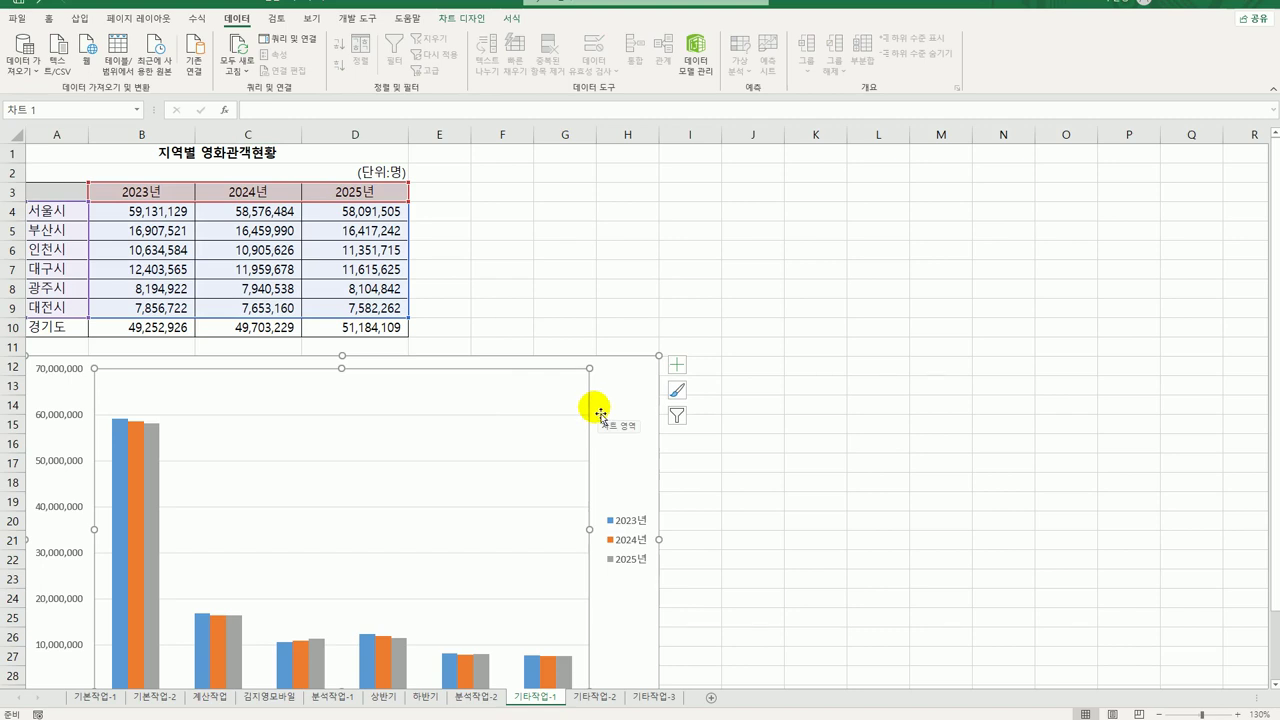
left_click_drag(50, 327, 355, 331)
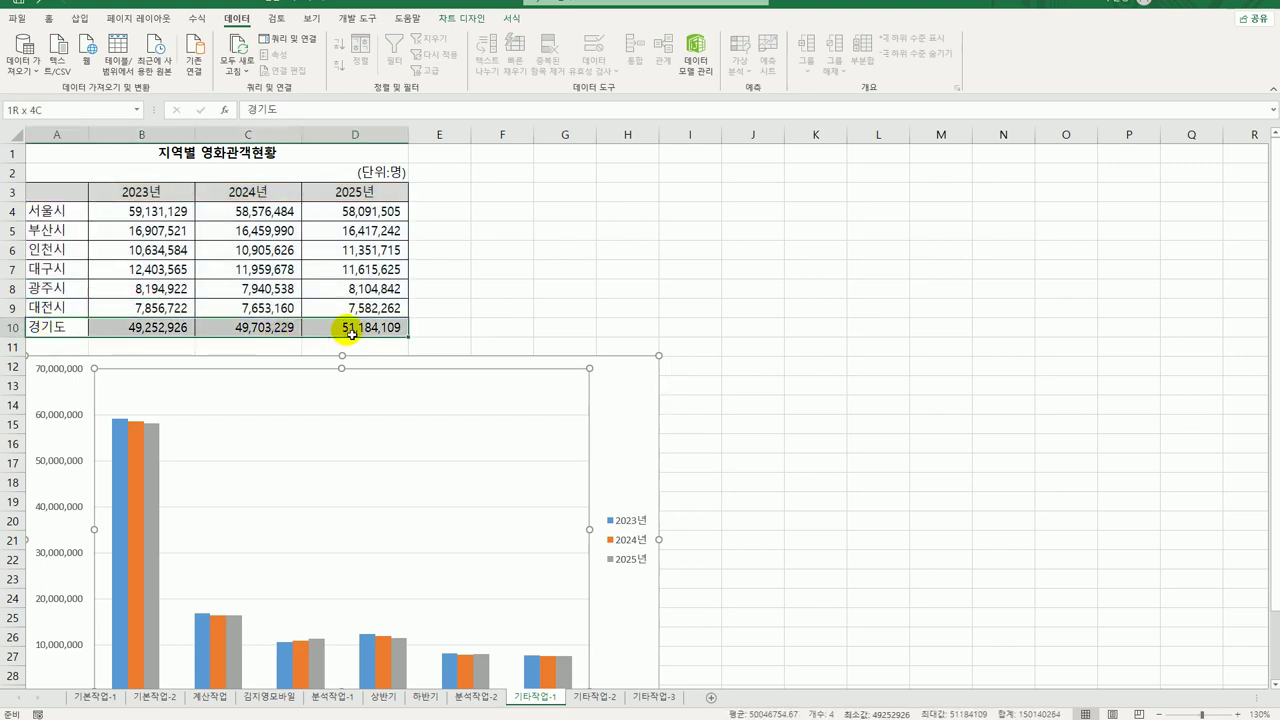
key("ctrl+c")
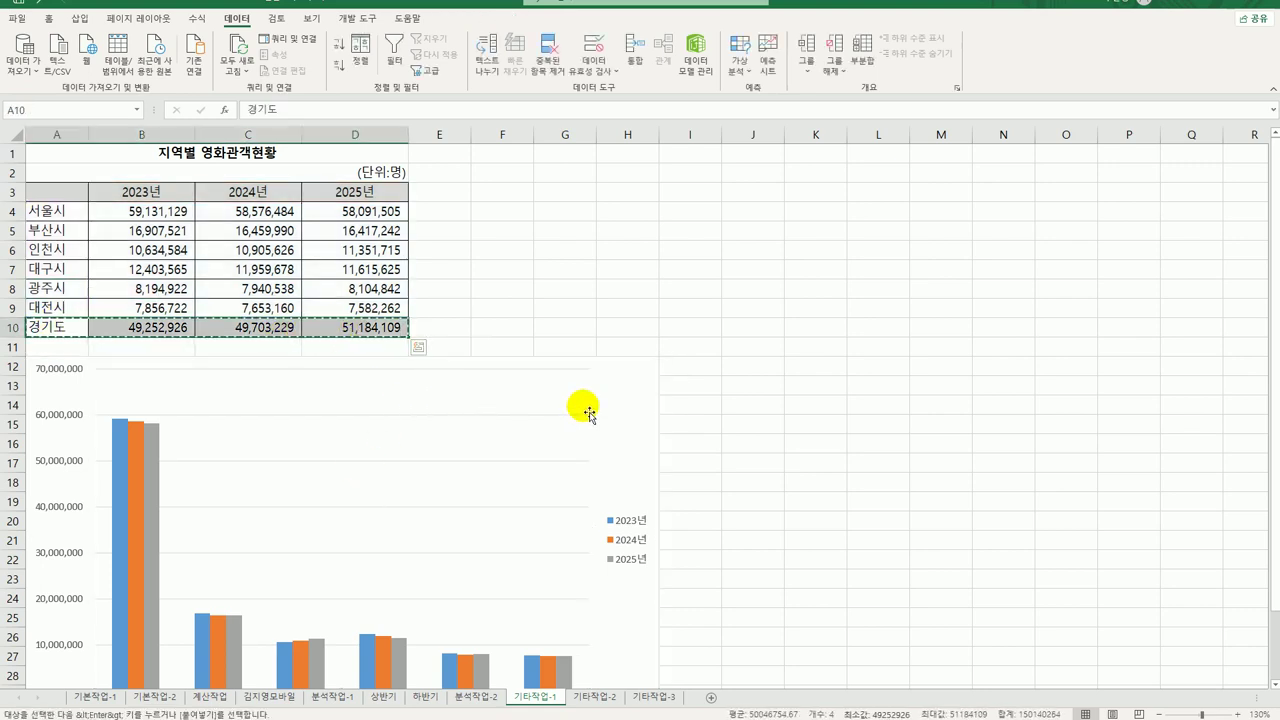
left_click(633, 405)
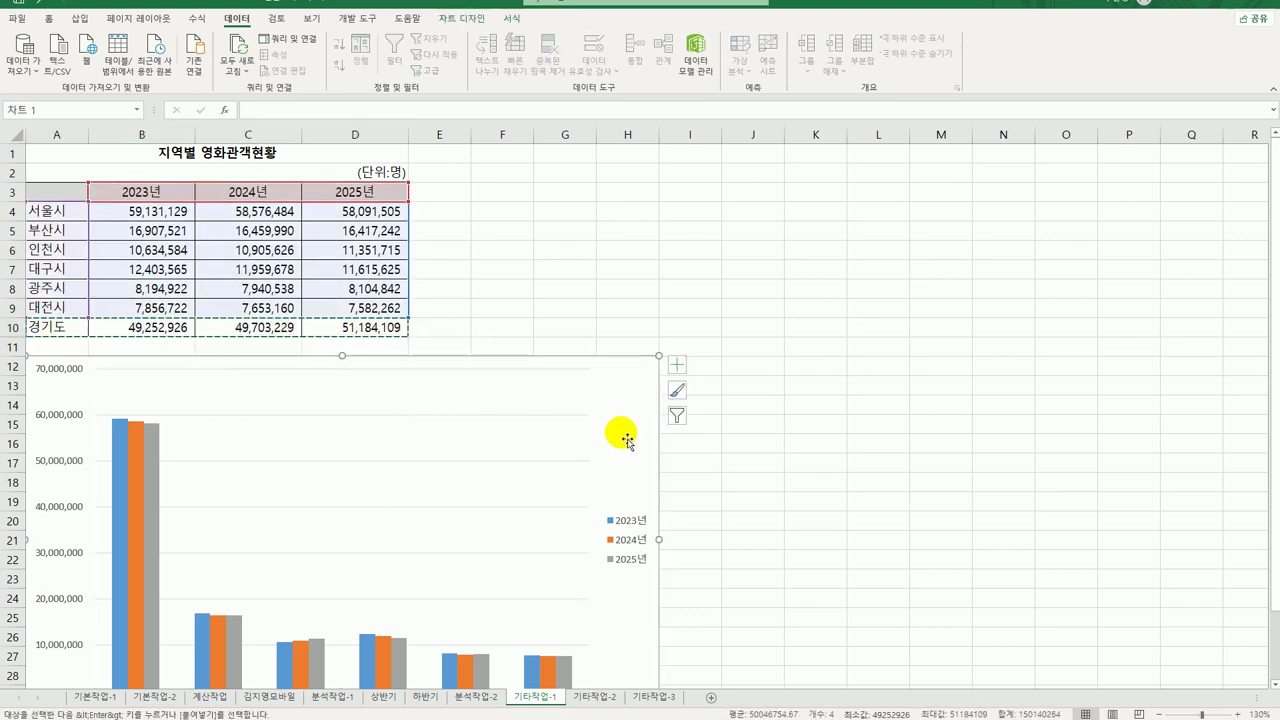
key("ctrl+v")
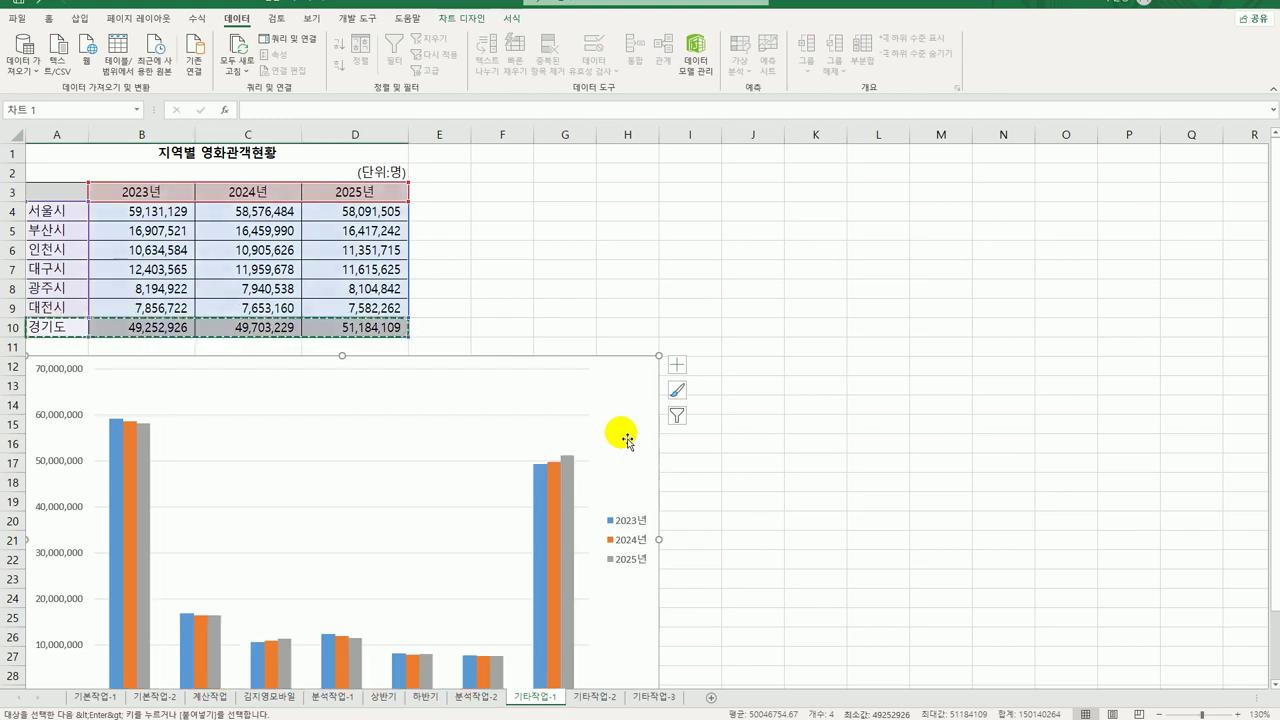
Review the chart's source data range, legend series and category labels without changing them.
right_click(642, 378)
left_click(706, 540)
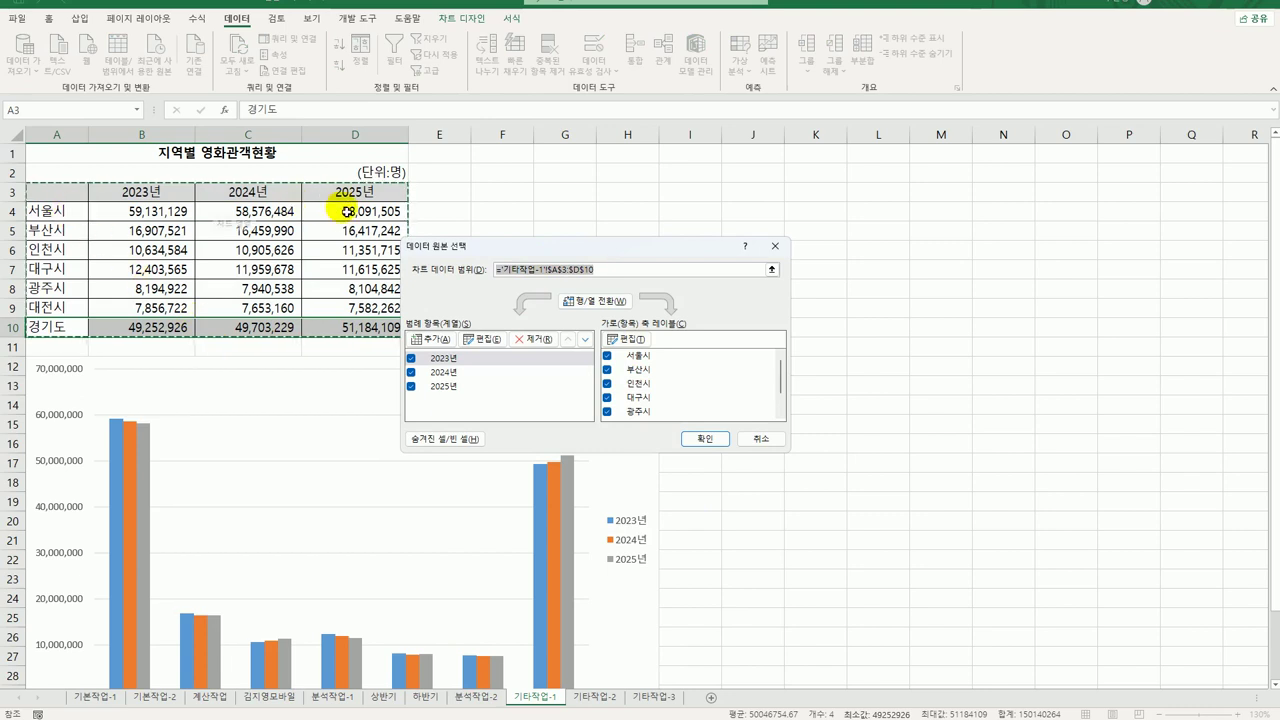
left_click(751, 438)
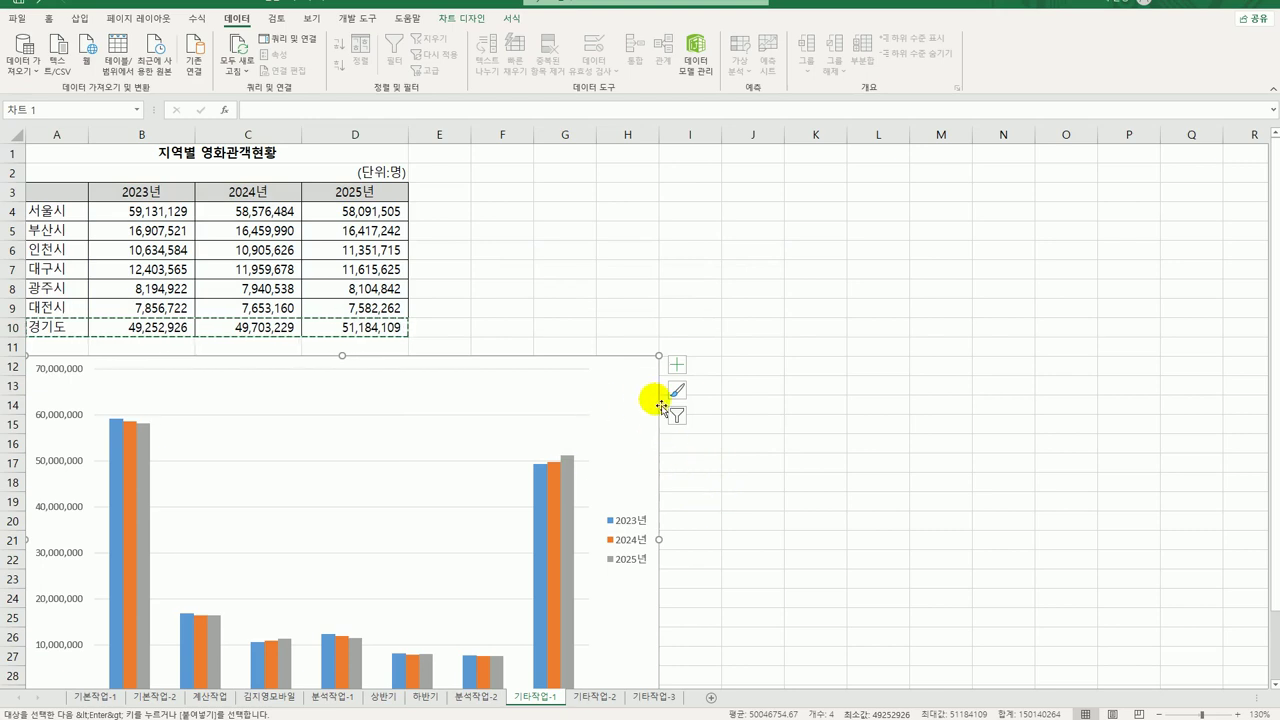
Add a chart title reading 지역별 영화관객현황.
left_click(677, 364)
left_click(743, 412)
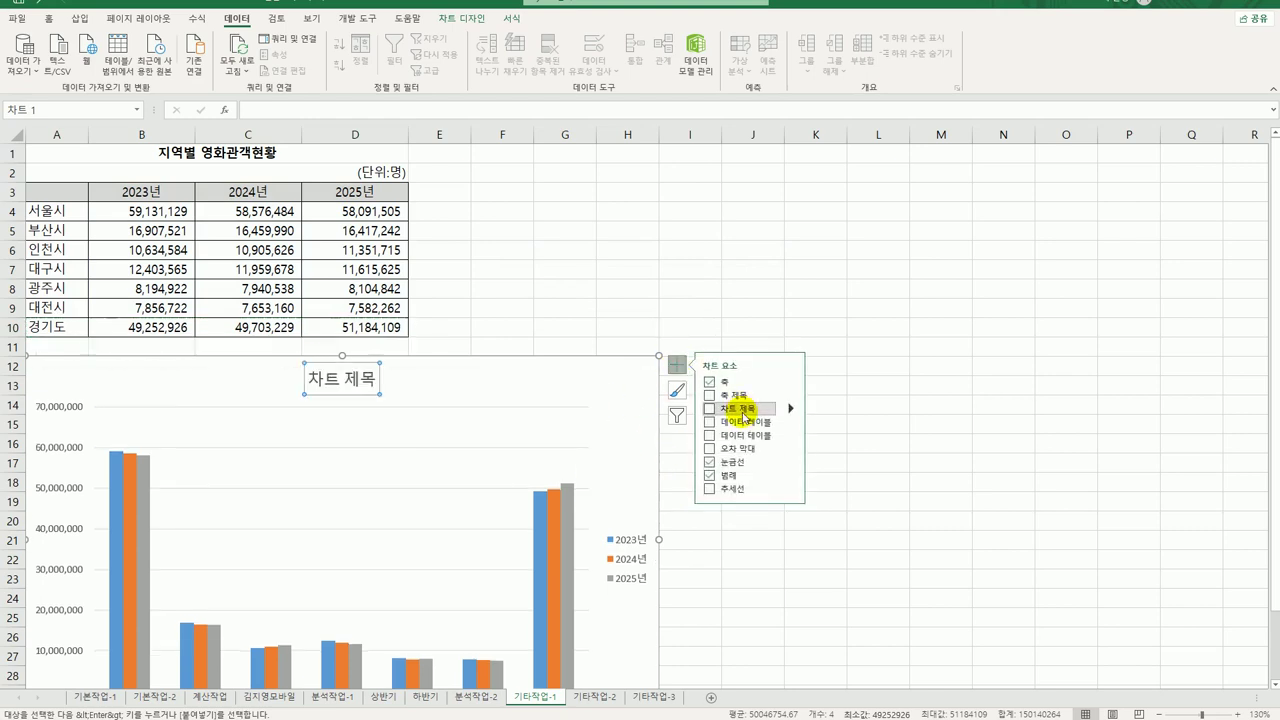
left_click(333, 382)
left_click_drag(309, 380, 390, 385)
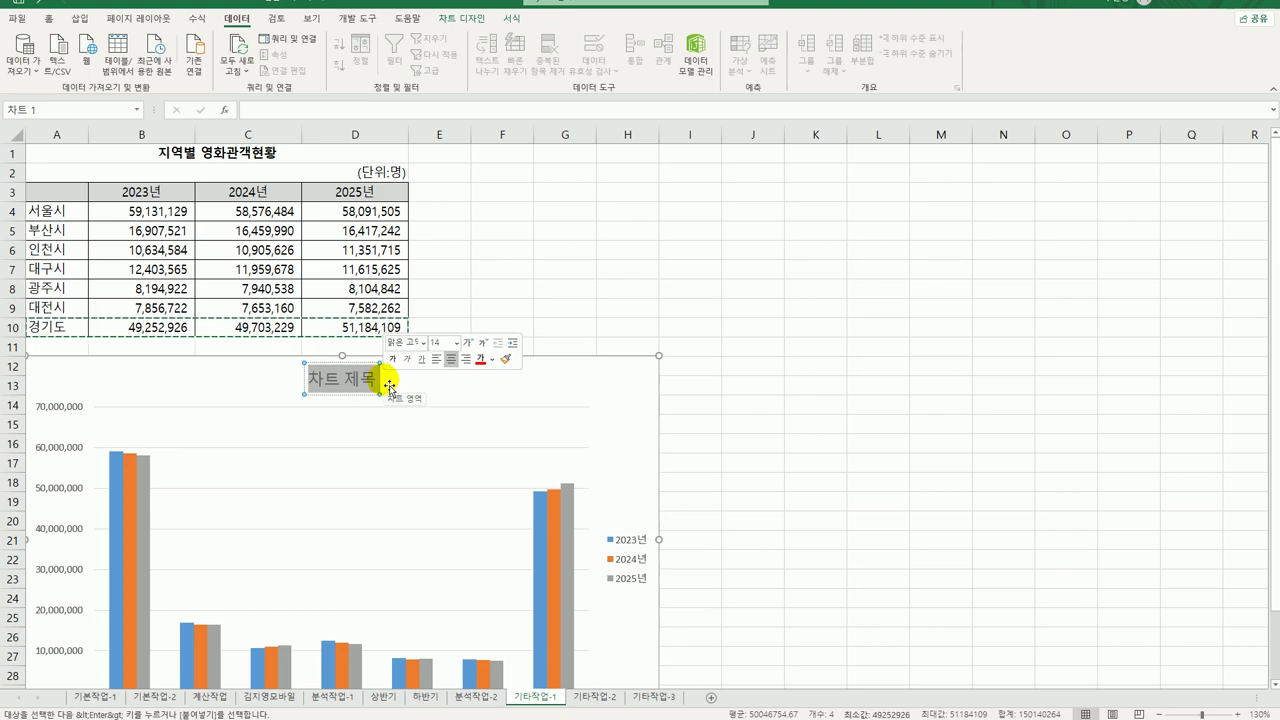
type("ㅈ")
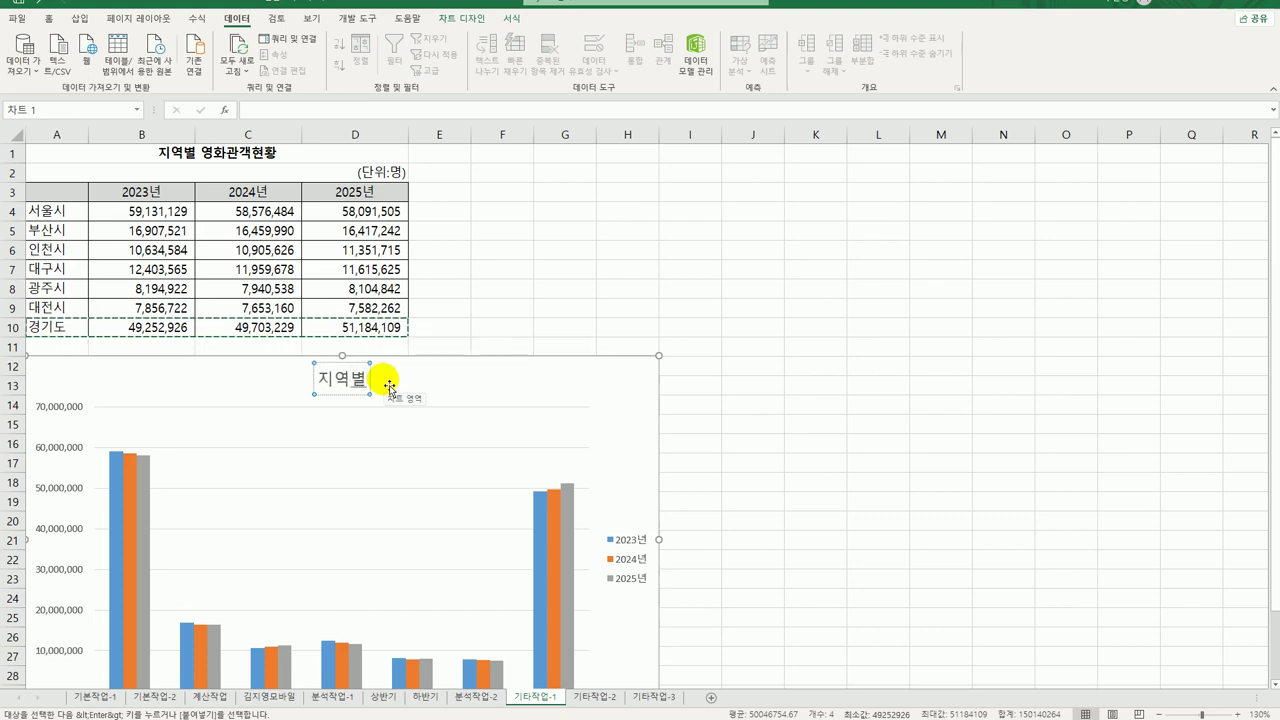
type("역별 영화관객현황")
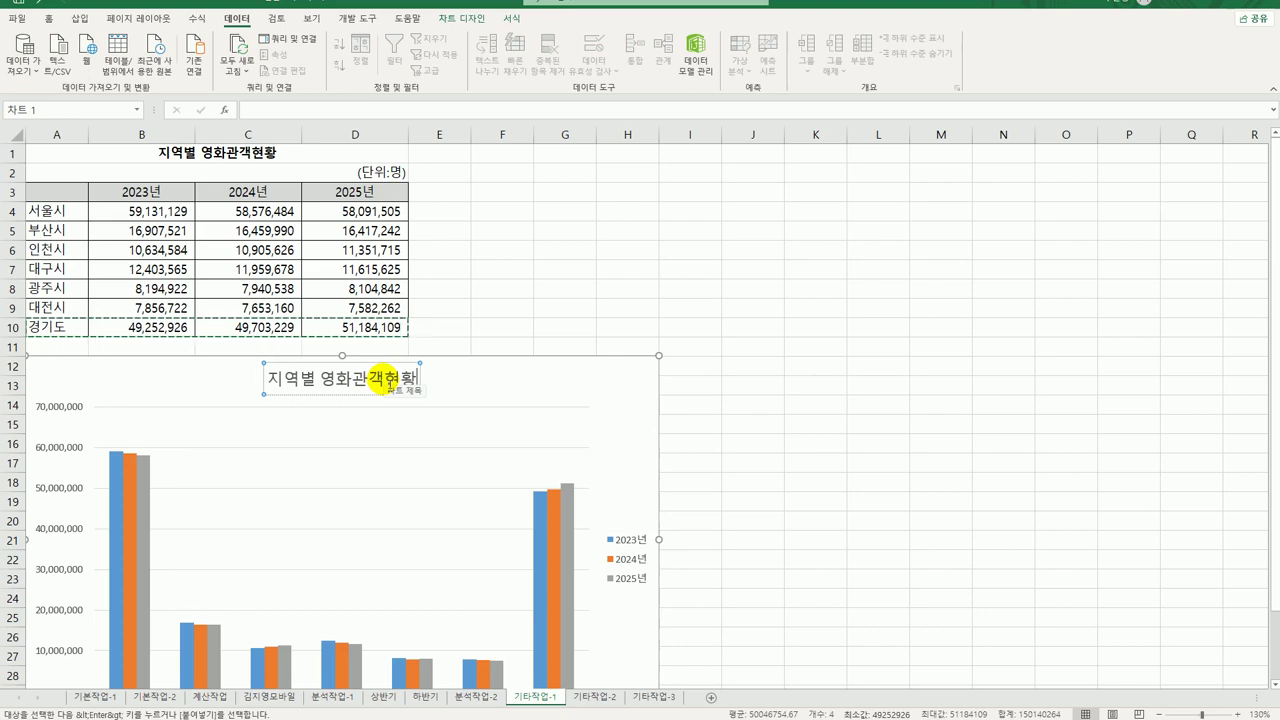
left_click(650, 392)
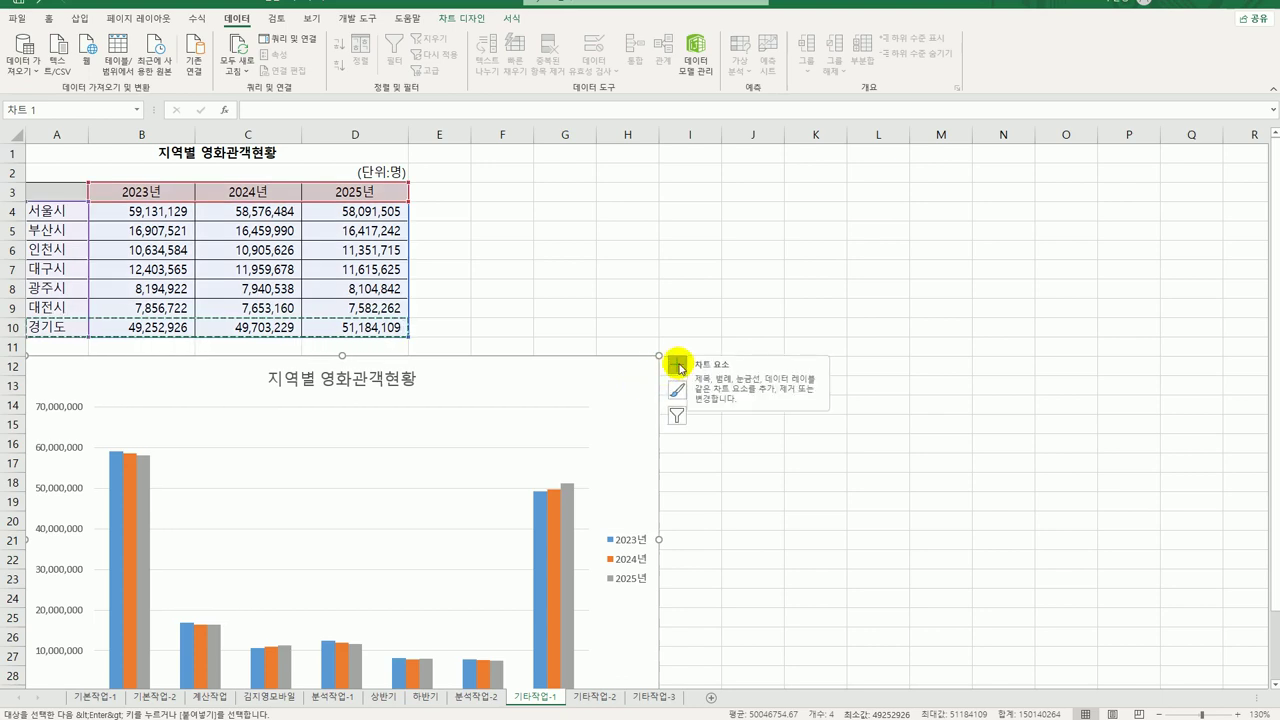
Add a vertical axis title to the chart and change its text to 년간관객수.
left_click(678, 365)
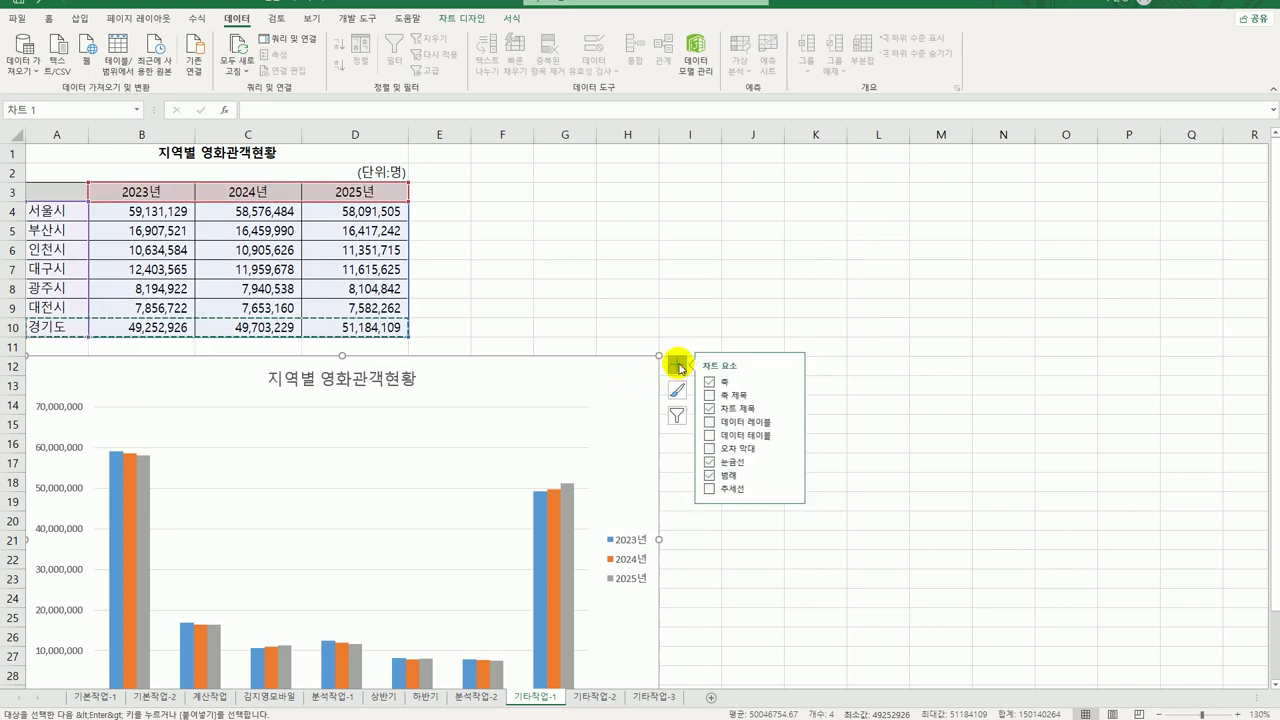
left_click(790, 395)
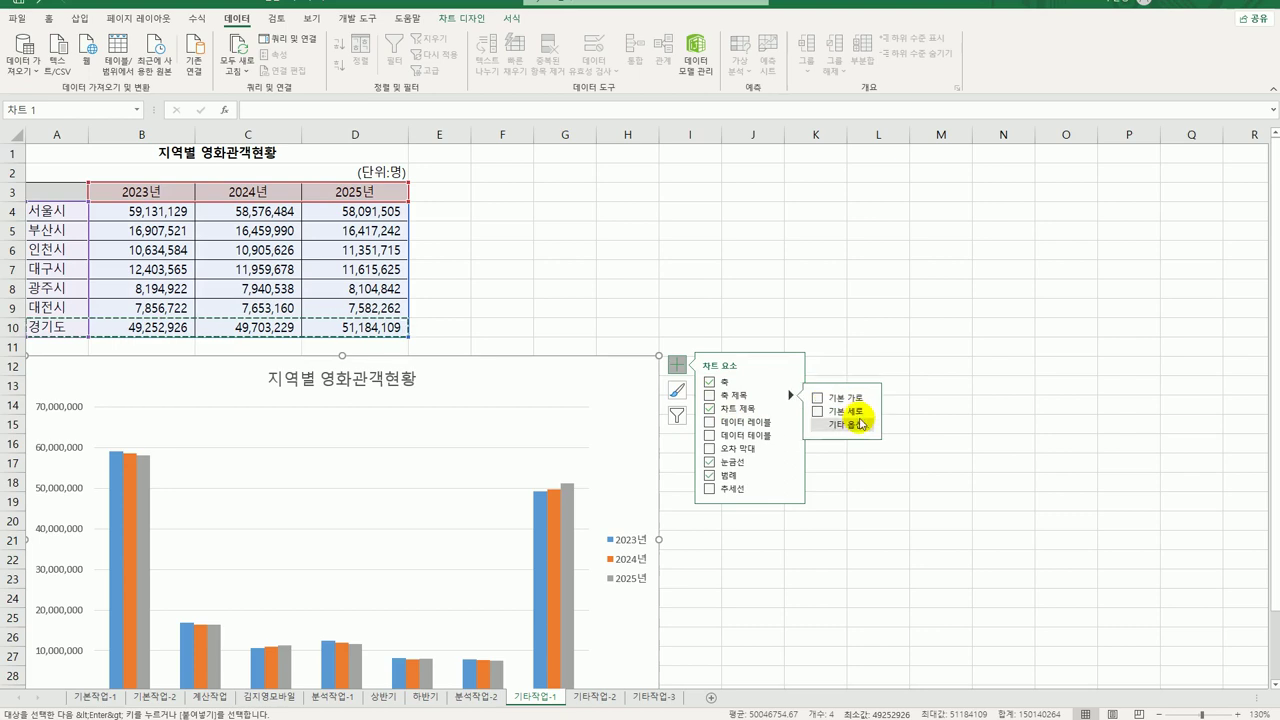
left_click(859, 423)
left_click(855, 411)
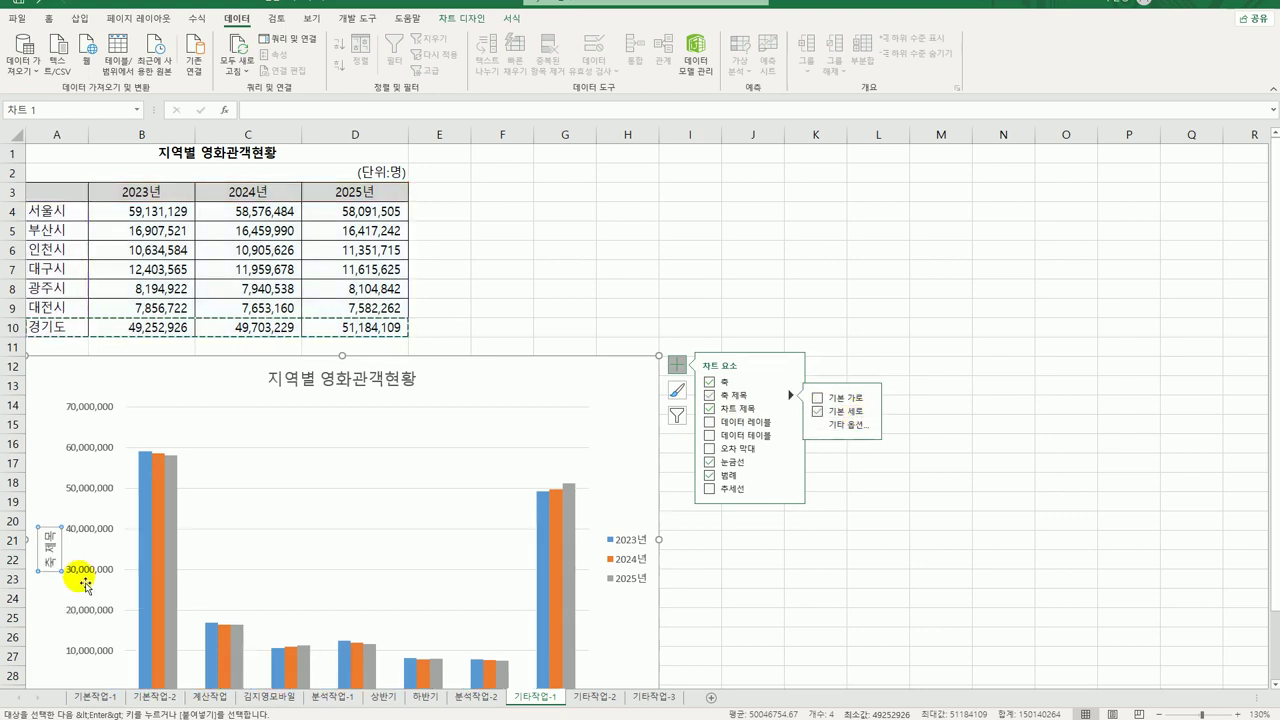
left_click(50, 560)
double_click(50, 560)
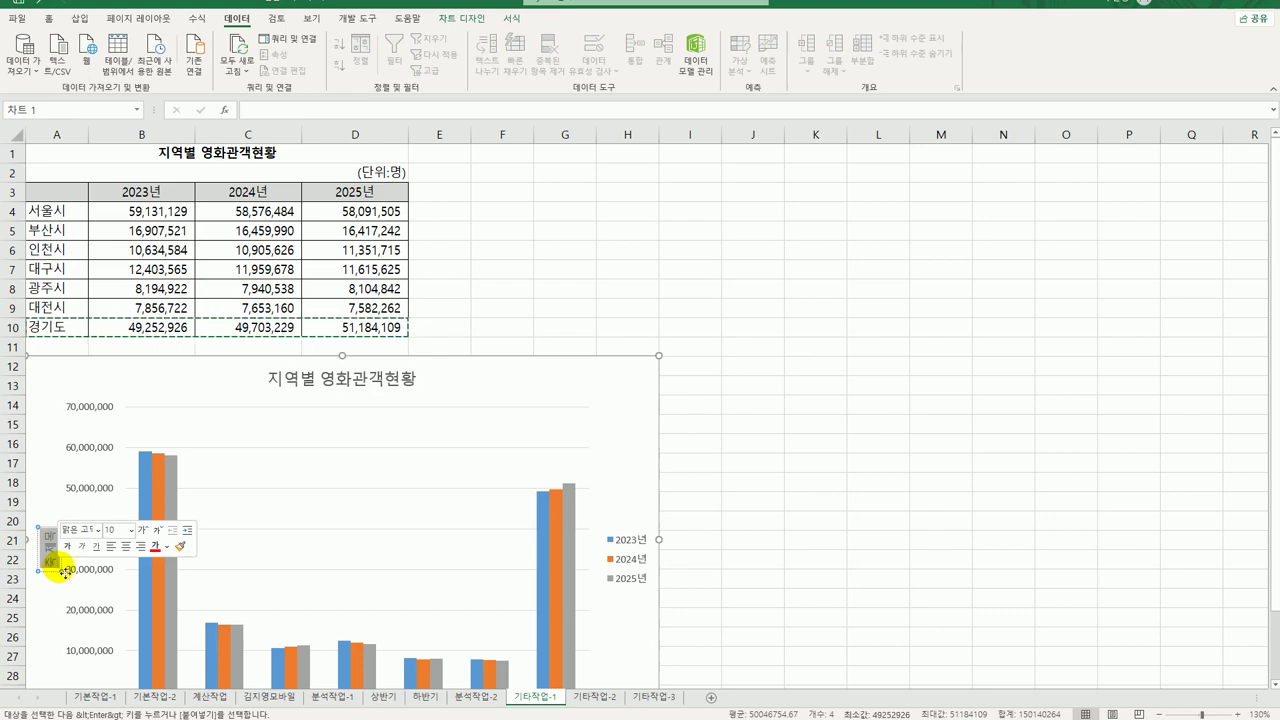
type("관객")
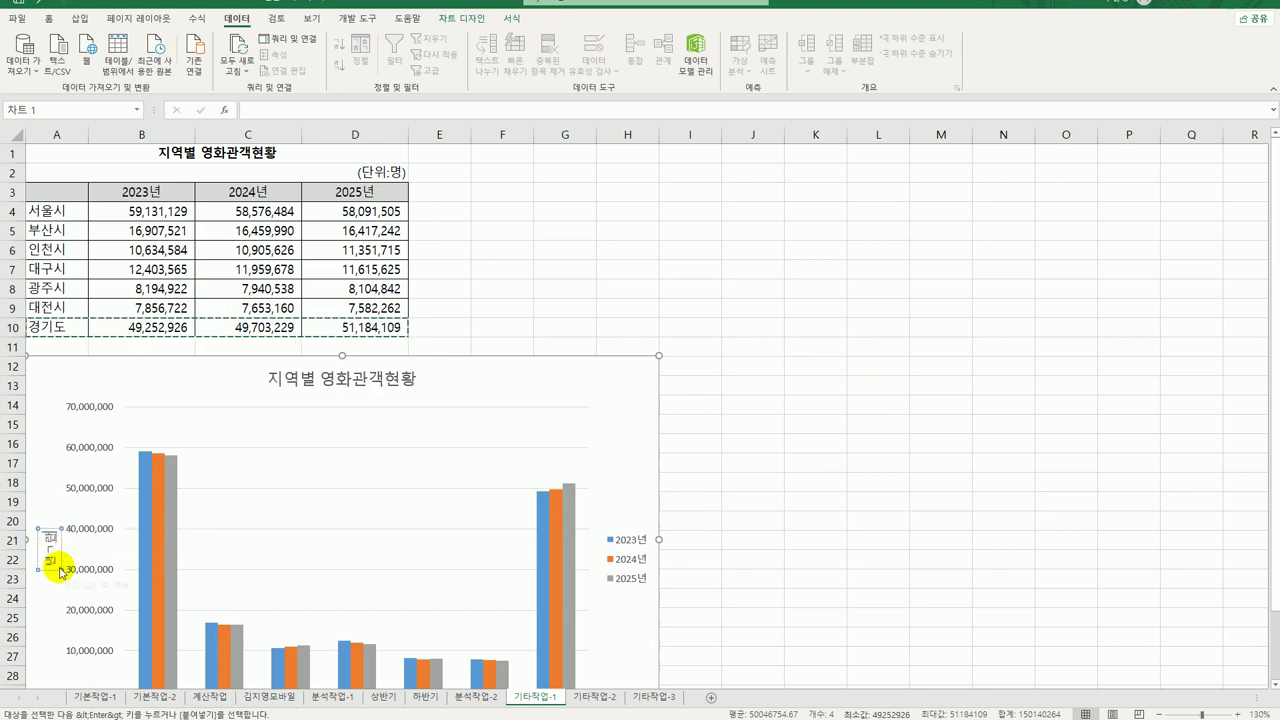
type("수")
type("람")
Set the text direction of the 년간관객수 axis title to 세로.
left_click(64, 572)
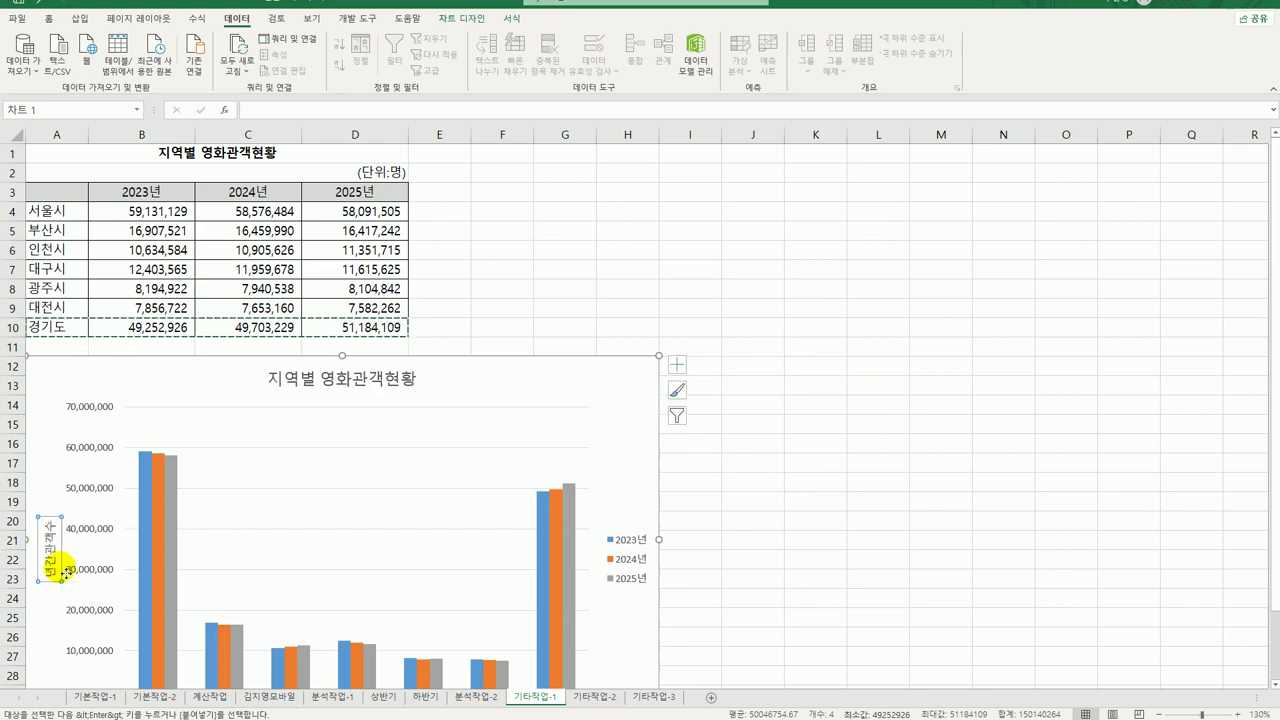
right_click(64, 572)
left_click(100, 706)
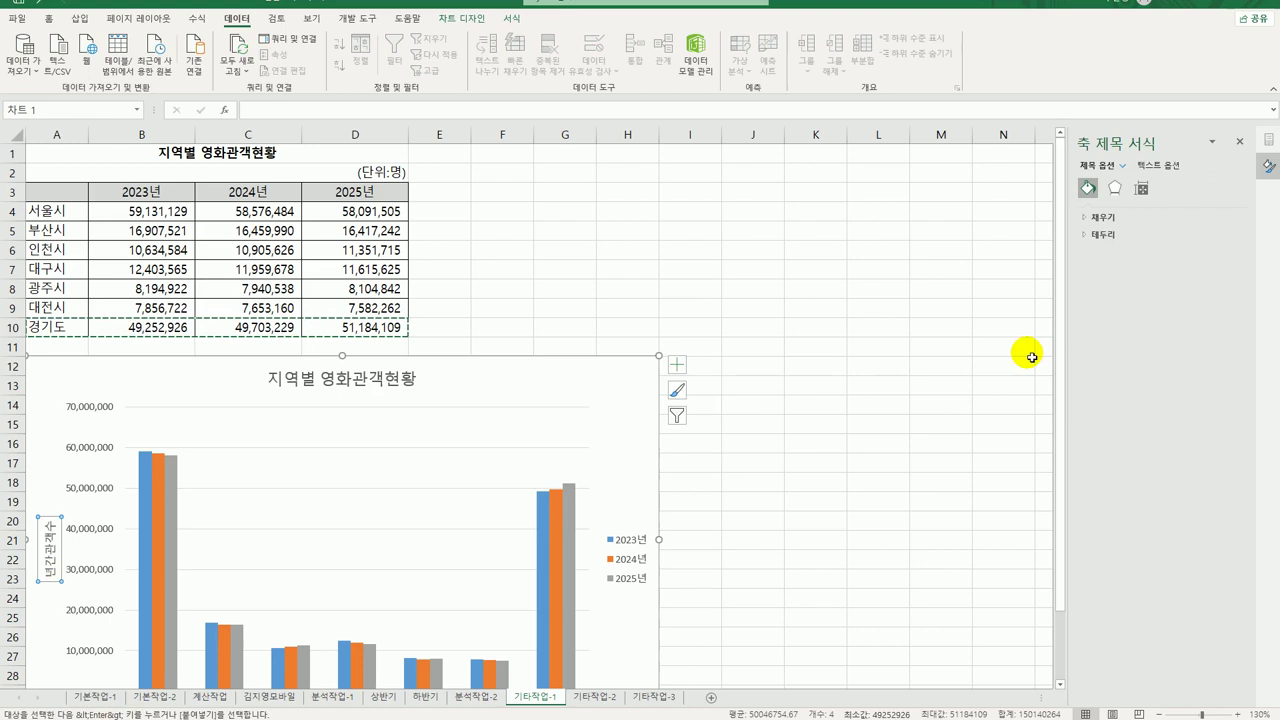
left_click(1141, 188)
left_click(1226, 254)
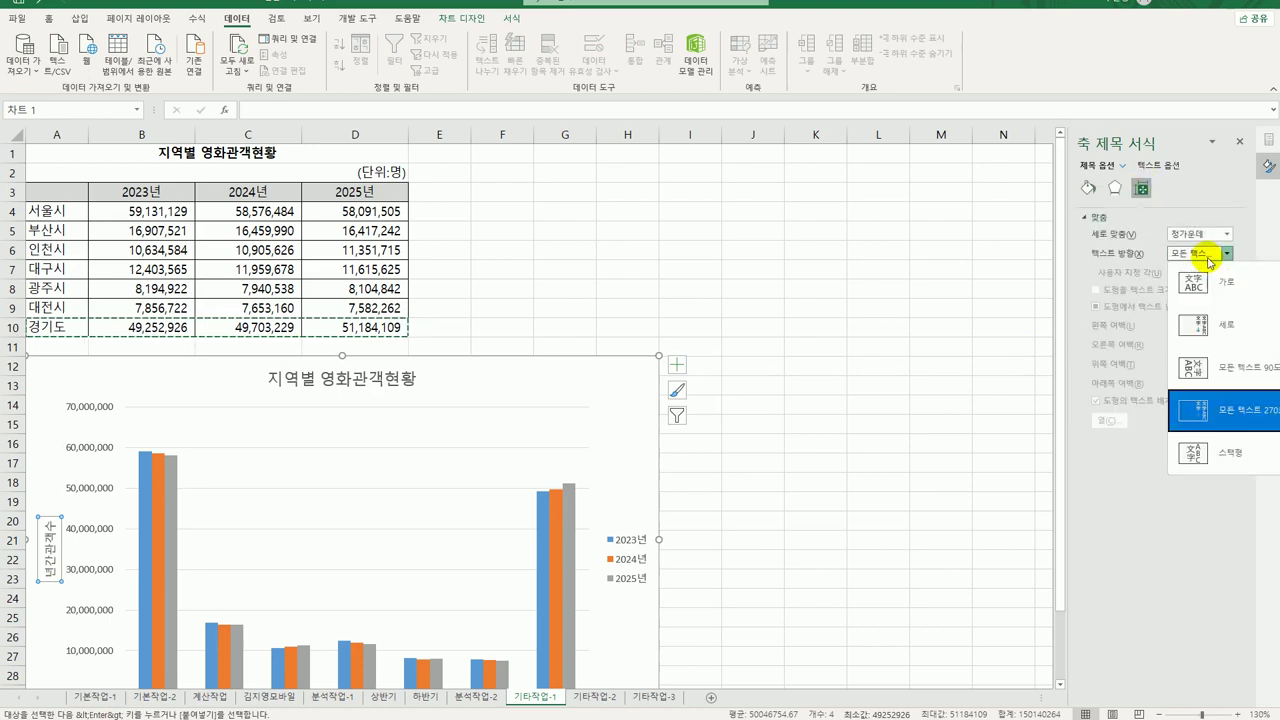
left_click(1238, 330)
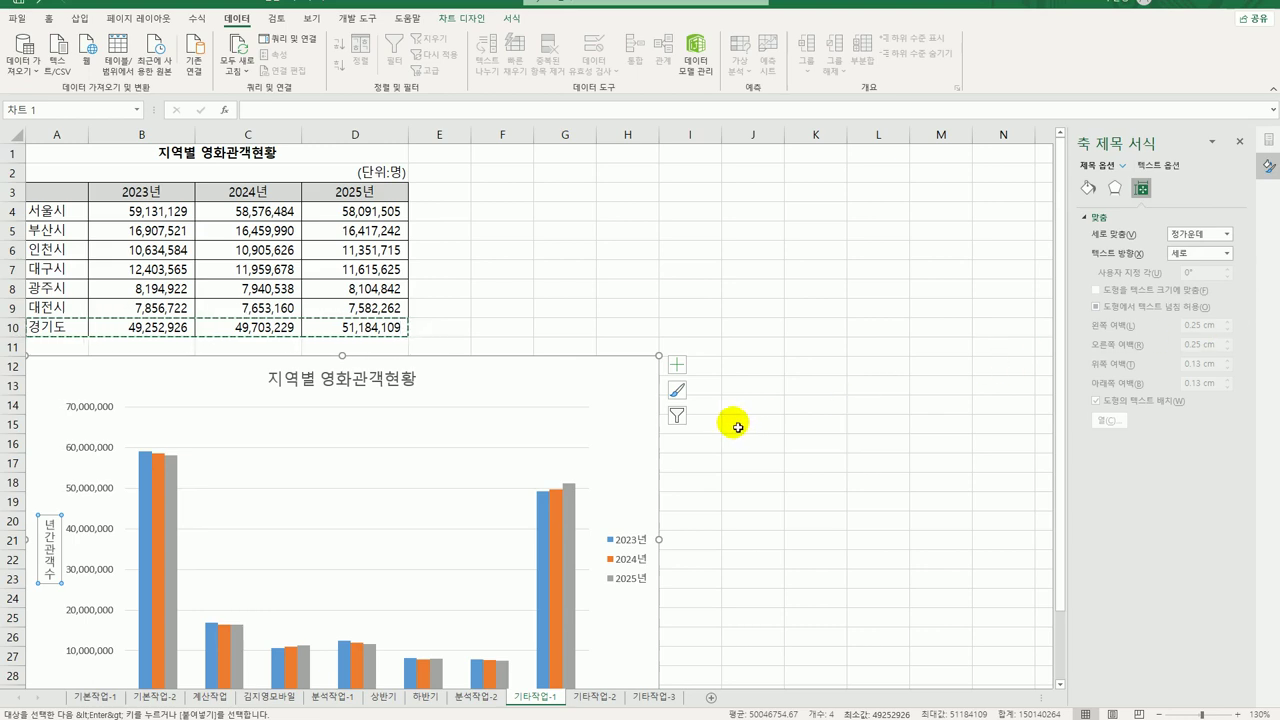
Apply the blue theme shape style from the fifth row of the theme styles to the chart title.
left_click(408, 382)
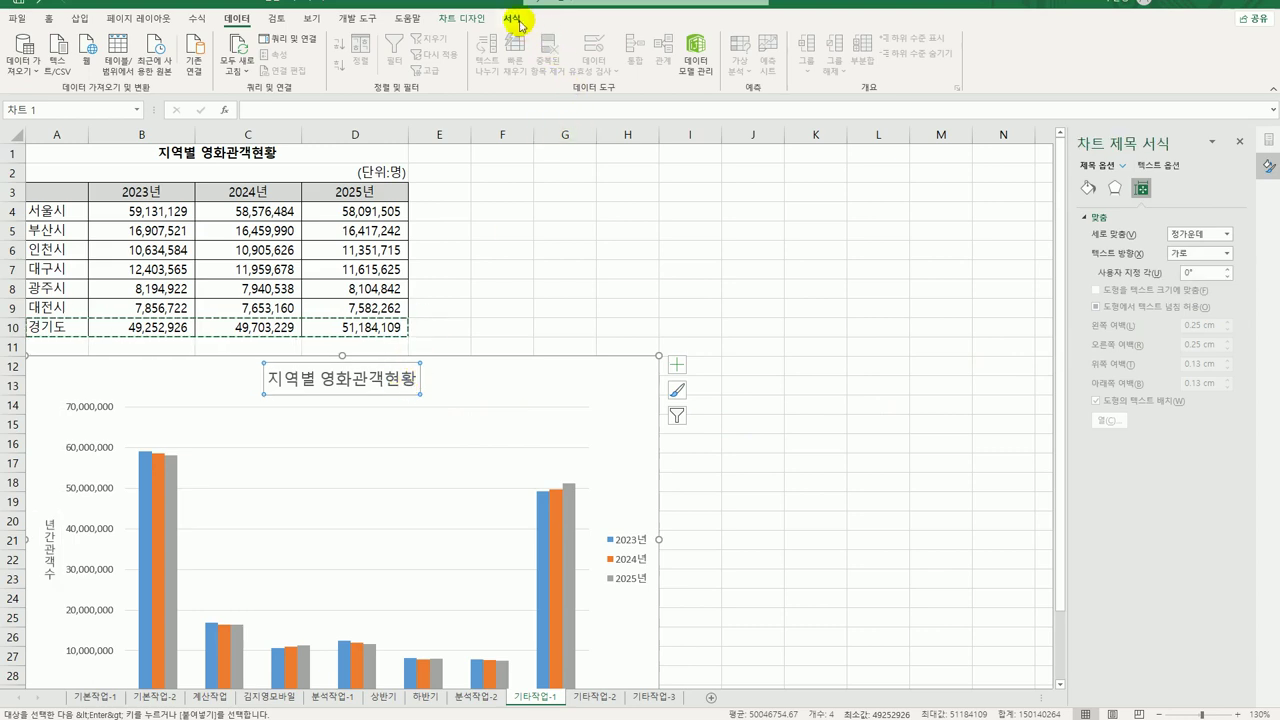
left_click(511, 18)
left_click(493, 66)
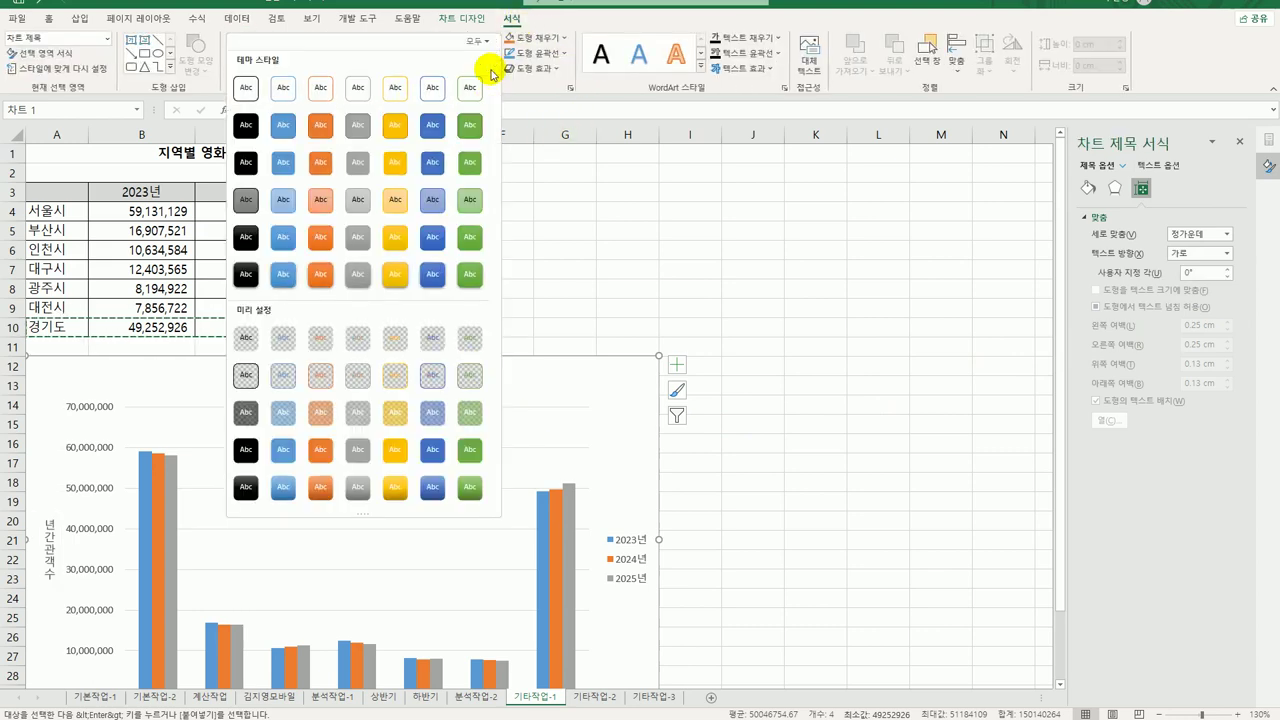
left_click(281, 245)
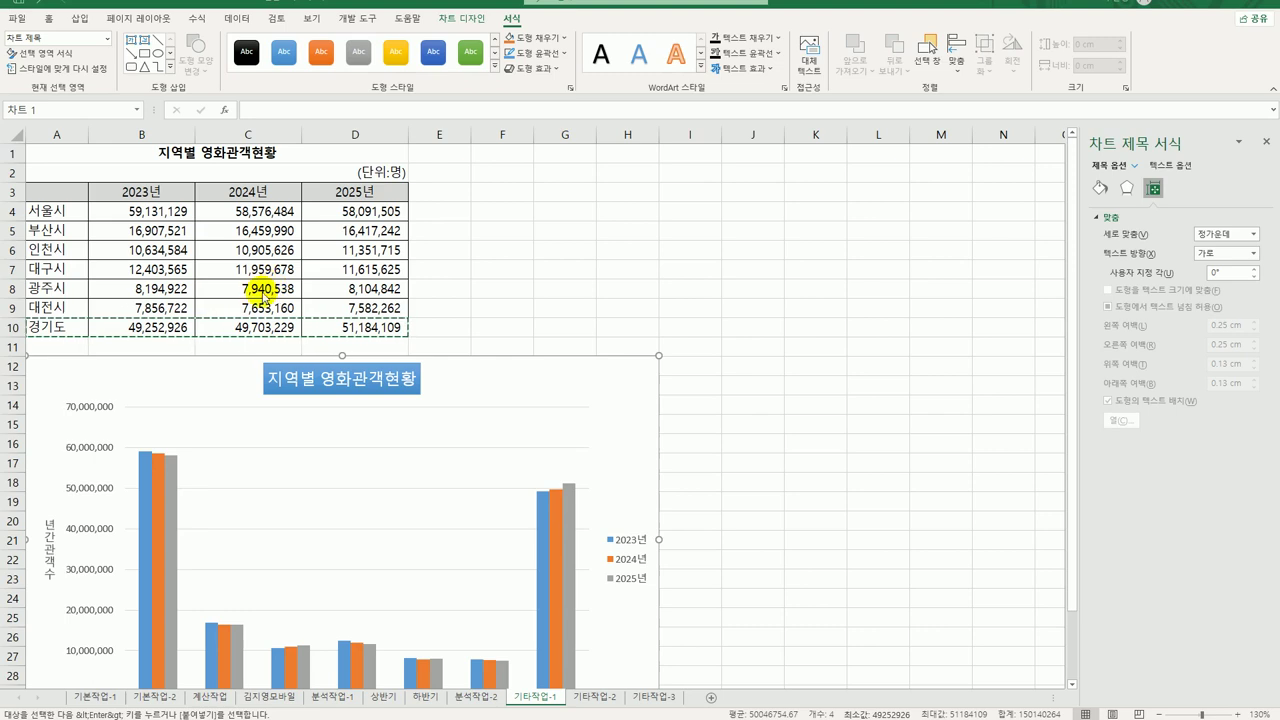
Set the display unit of the chart's vertical value axis to 10000.
left_click(100, 455)
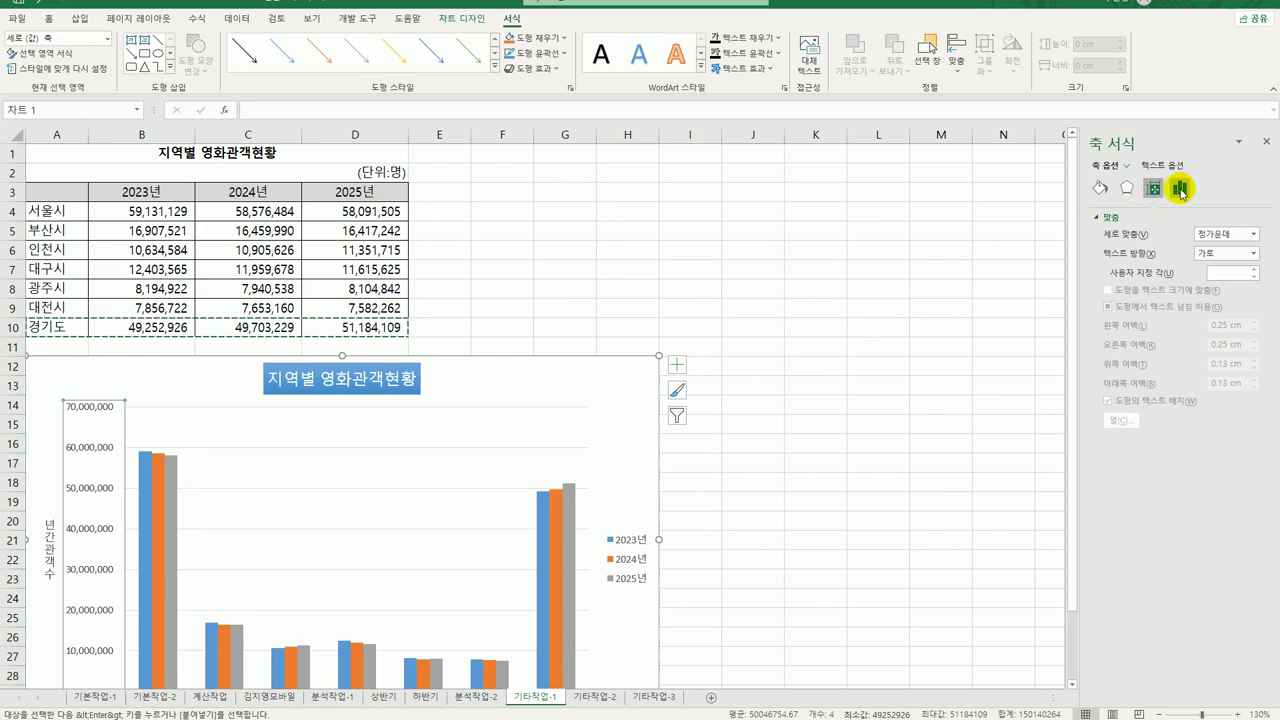
left_click(1181, 189)
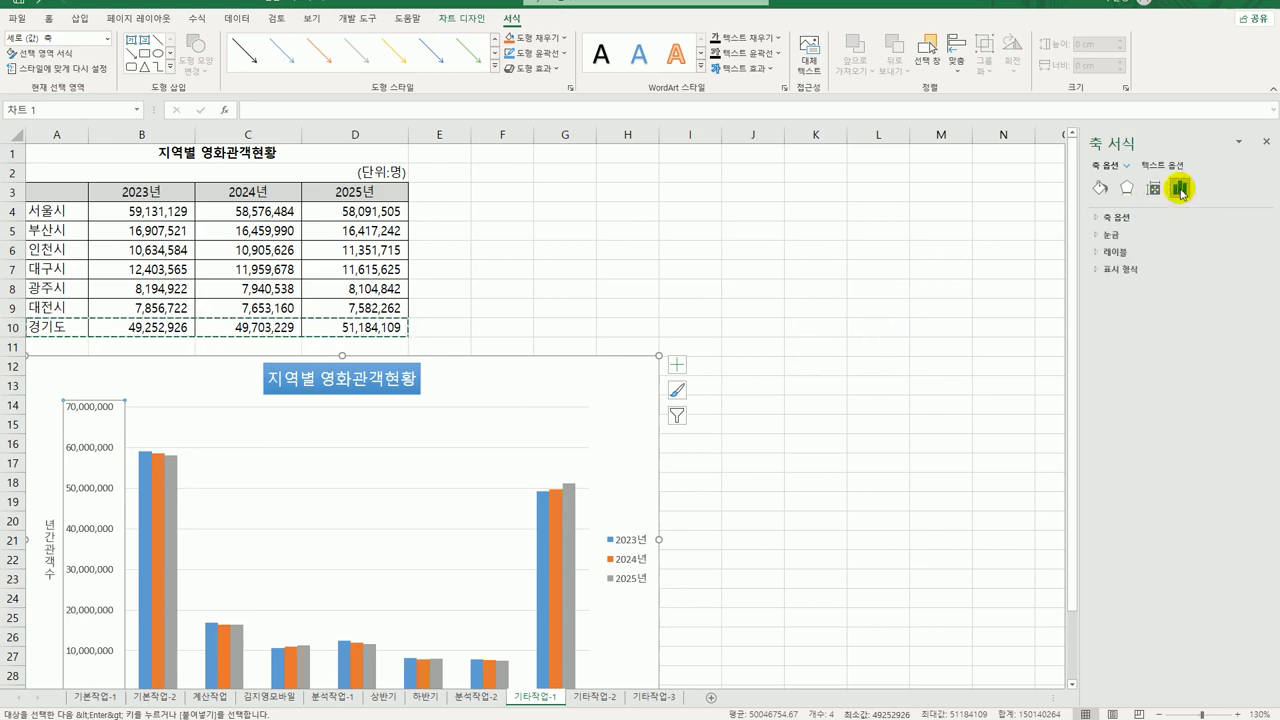
left_click(1112, 217)
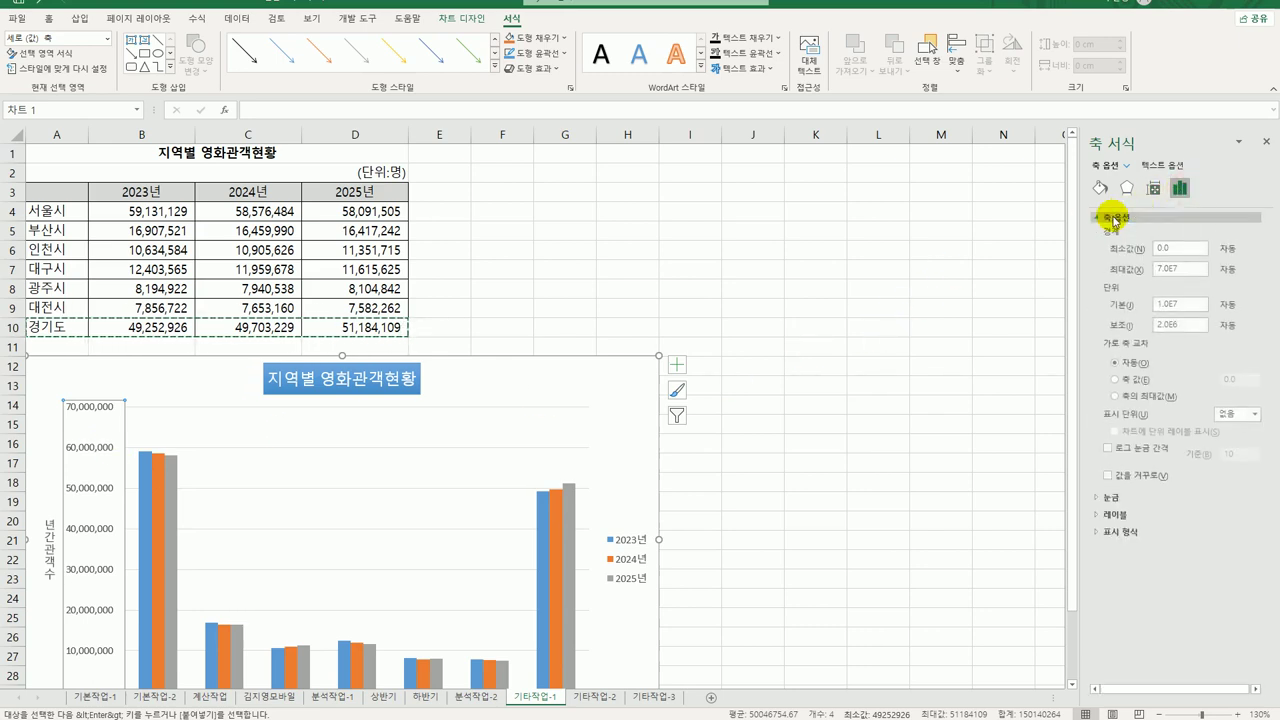
left_click(1255, 415)
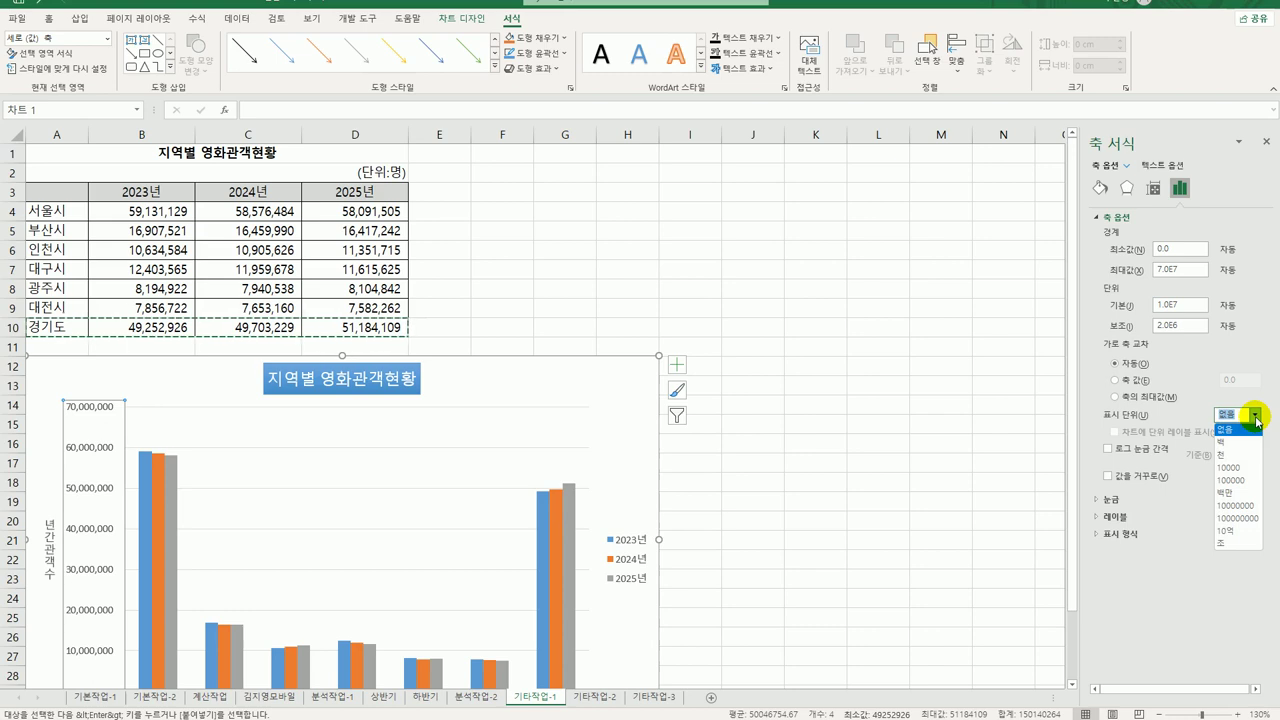
left_click(1250, 470)
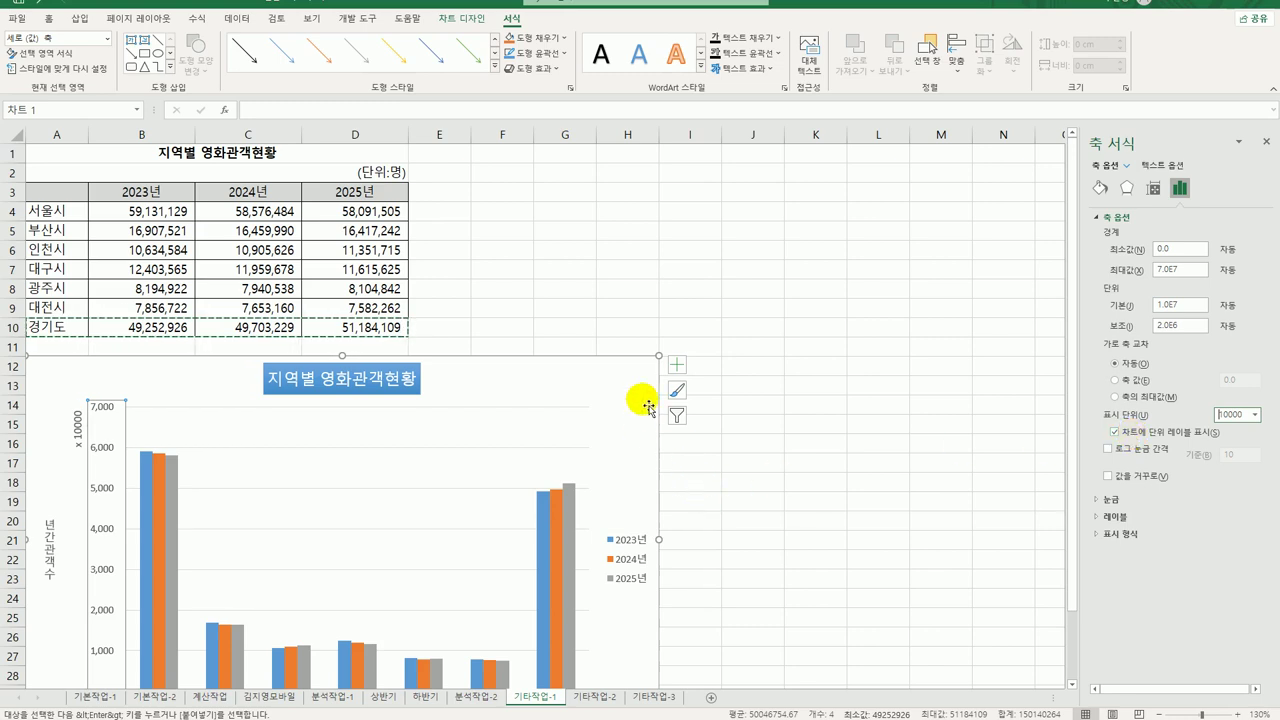
Remove the legend from the 지역별 영화관객현황 chart.
scroll(650, 412, "down", 3)
left_click(660, 200)
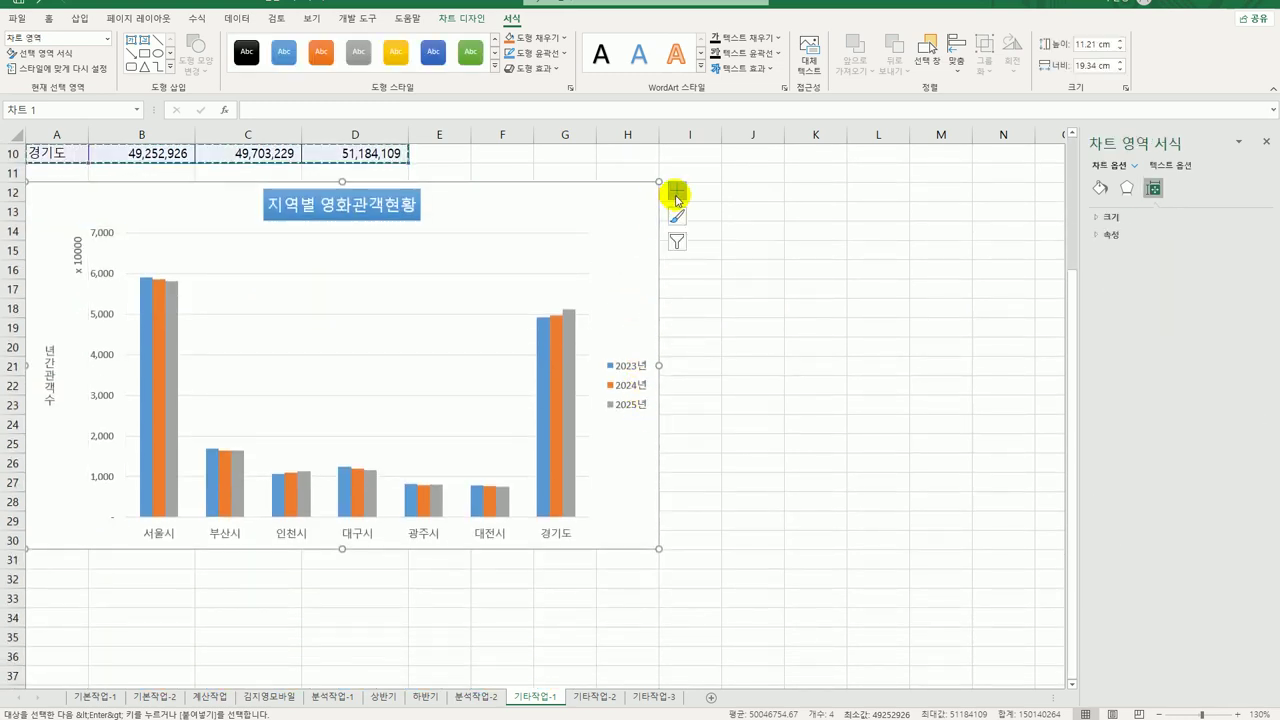
left_click(676, 192)
mouse_move(755, 305)
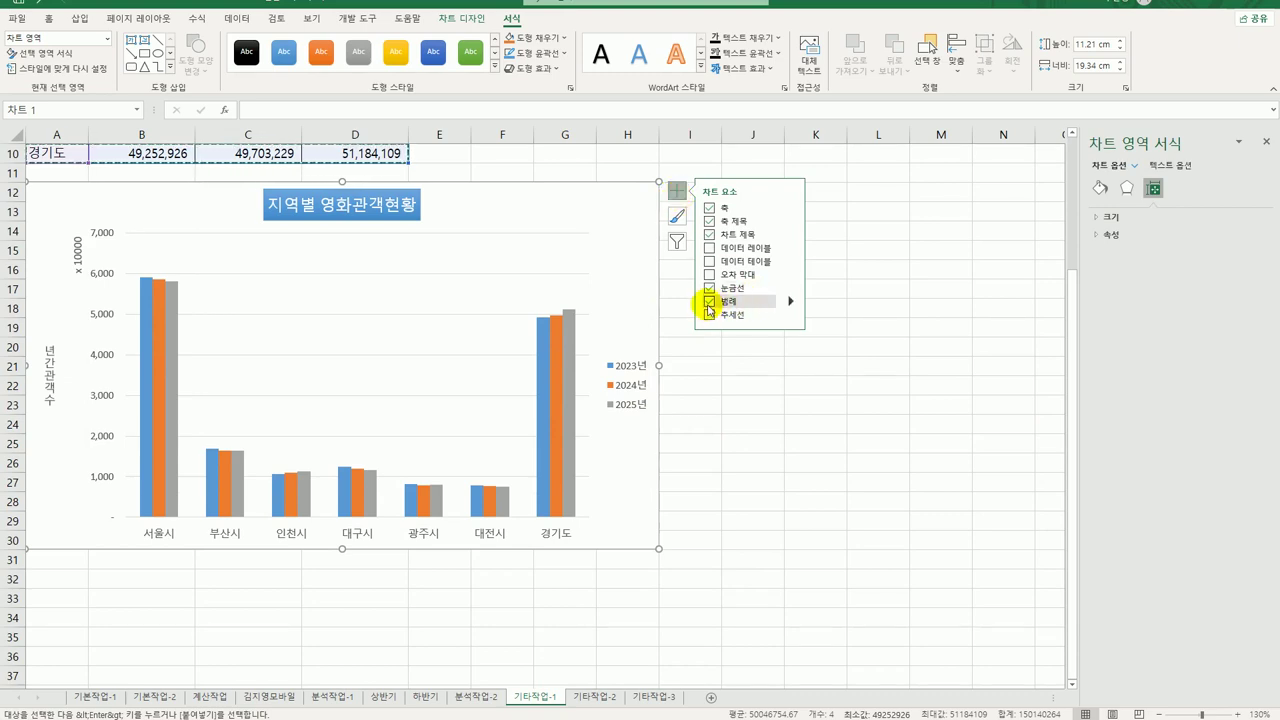
left_click(709, 302)
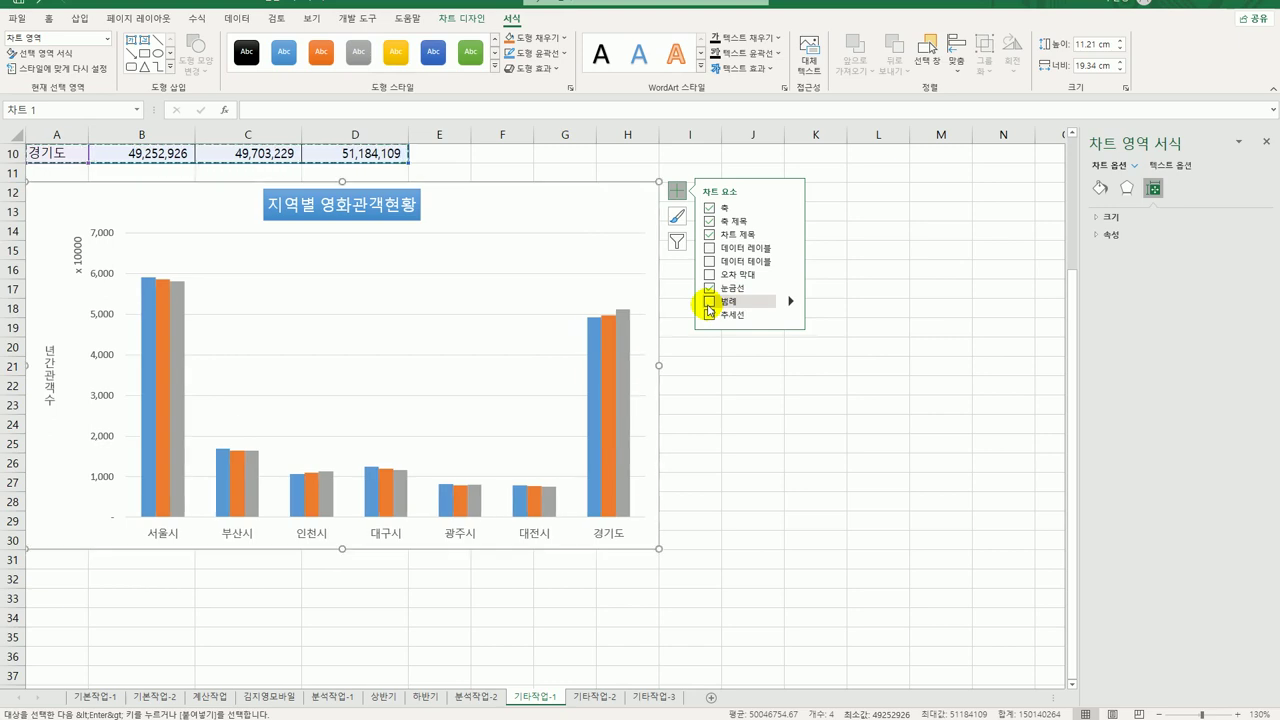
Add a data table with legend keys to the chart and turn off its horizontal, vertical and outline borders.
left_click(791, 263)
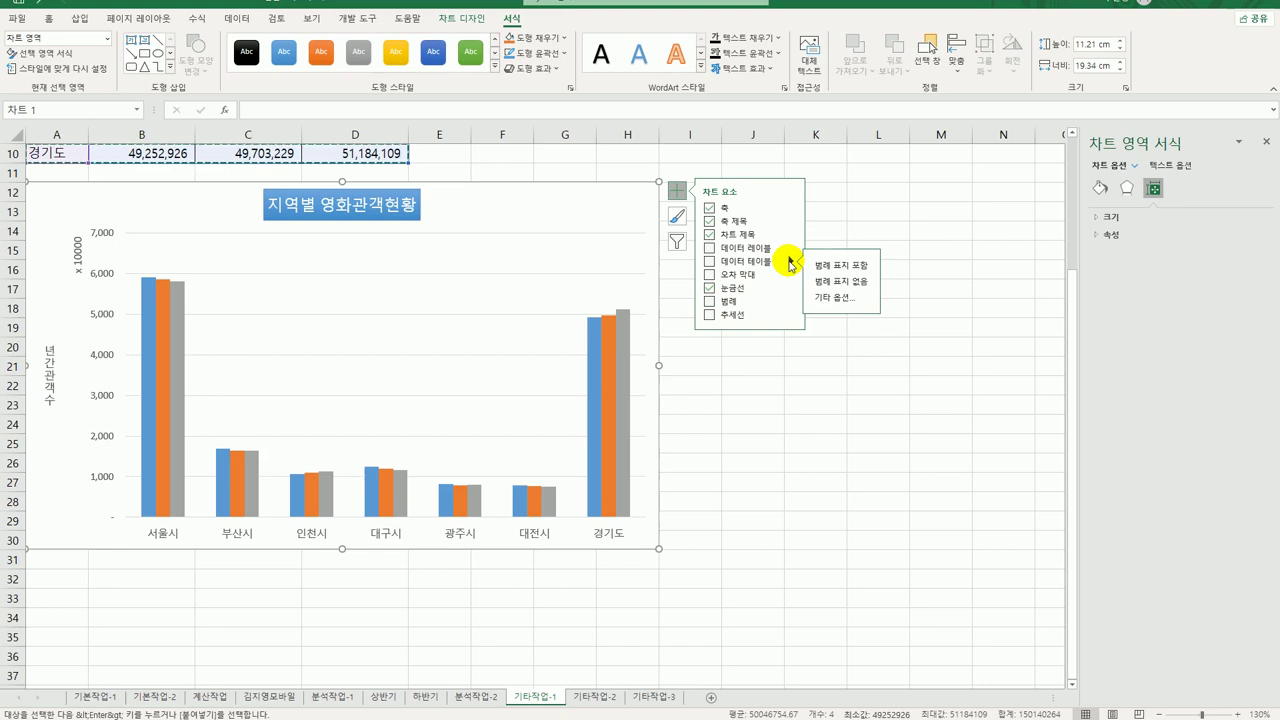
left_click(845, 281)
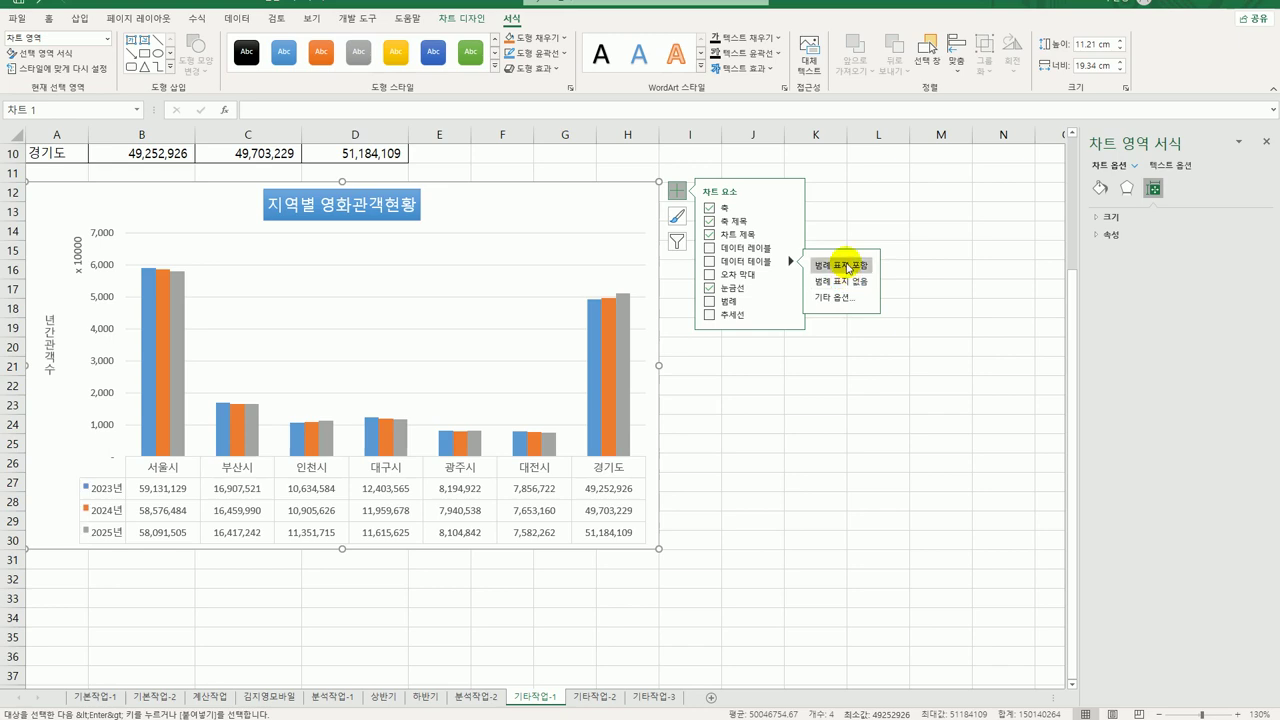
left_click(846, 266)
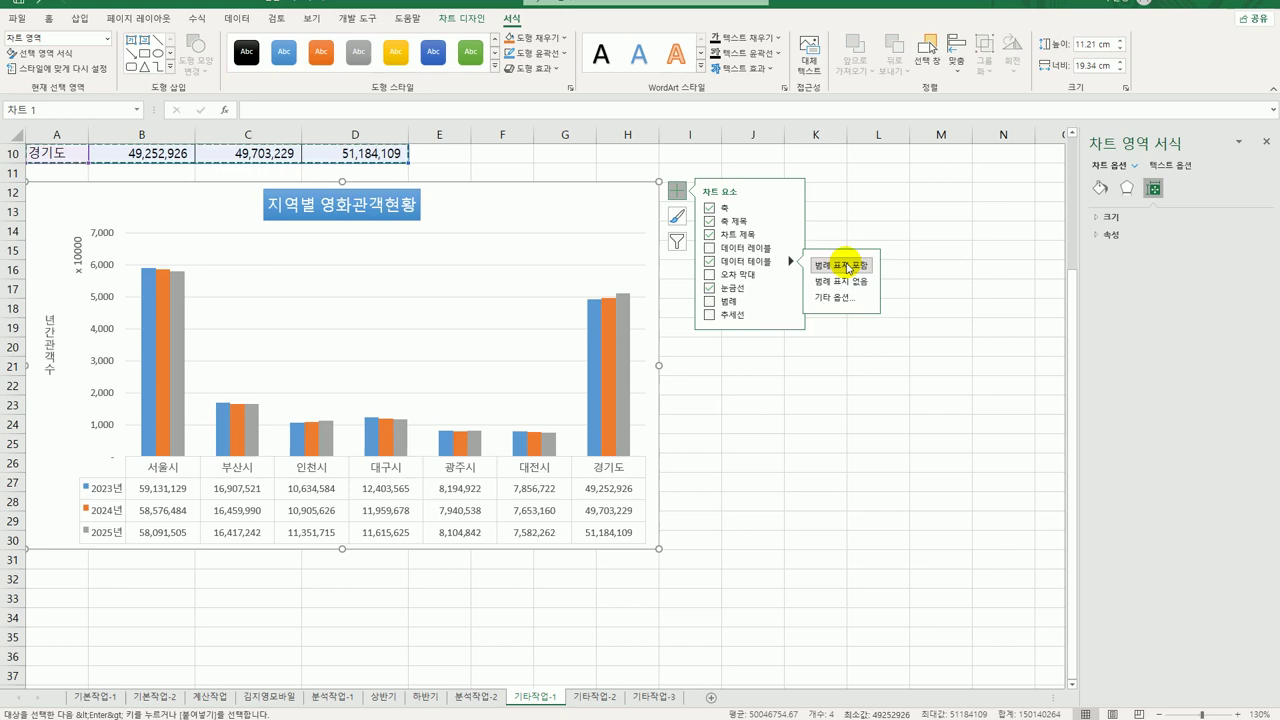
left_click(474, 509)
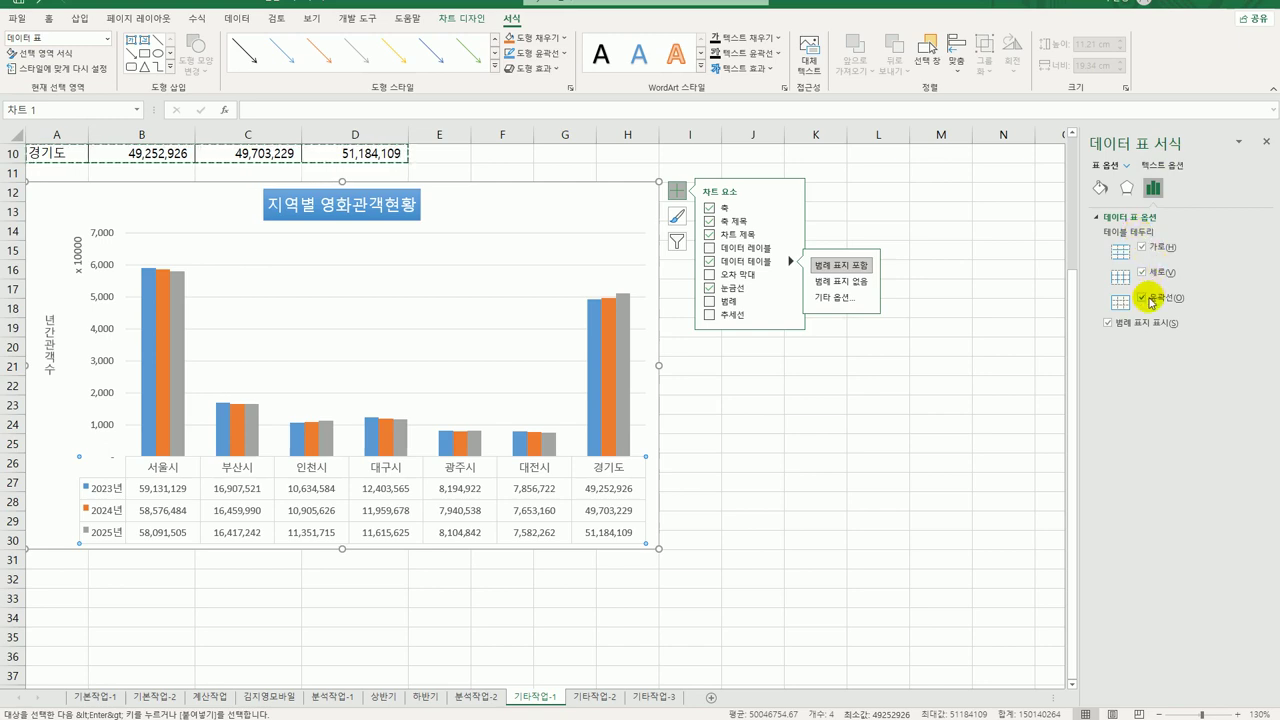
left_click(1142, 247)
left_click(1142, 272)
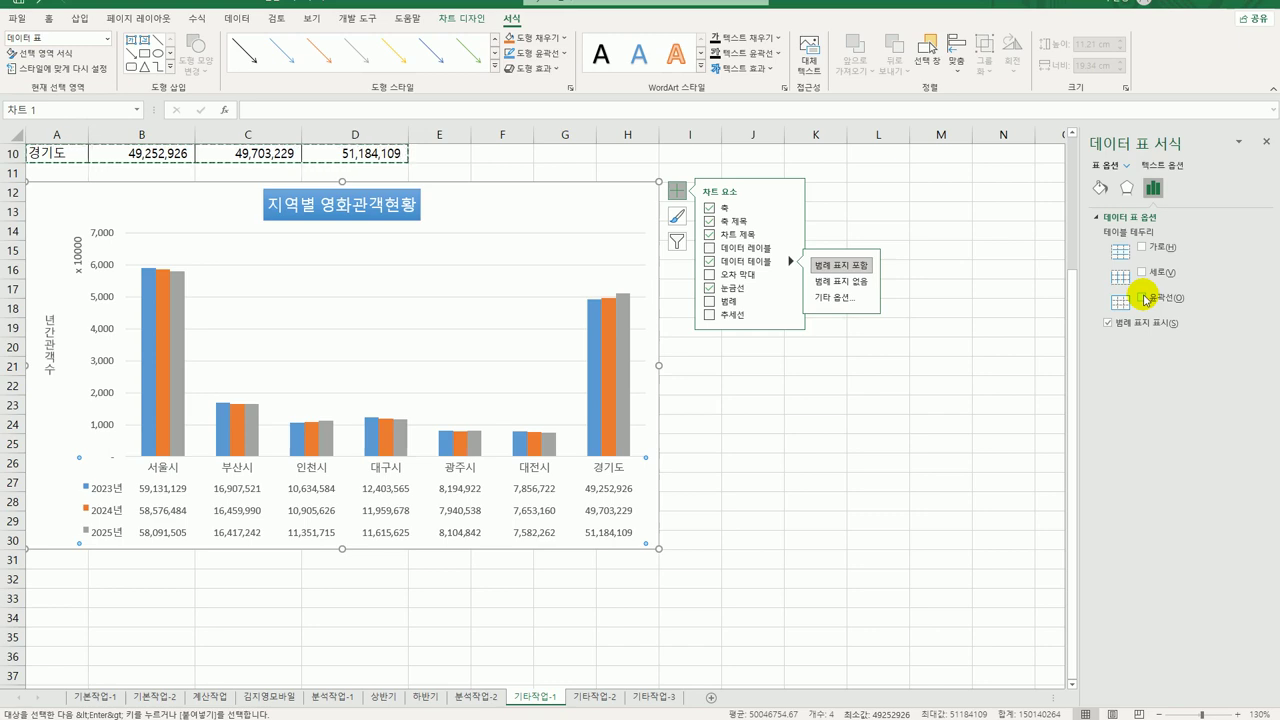
Give the chart area's border rounded corners.
left_click(646, 203)
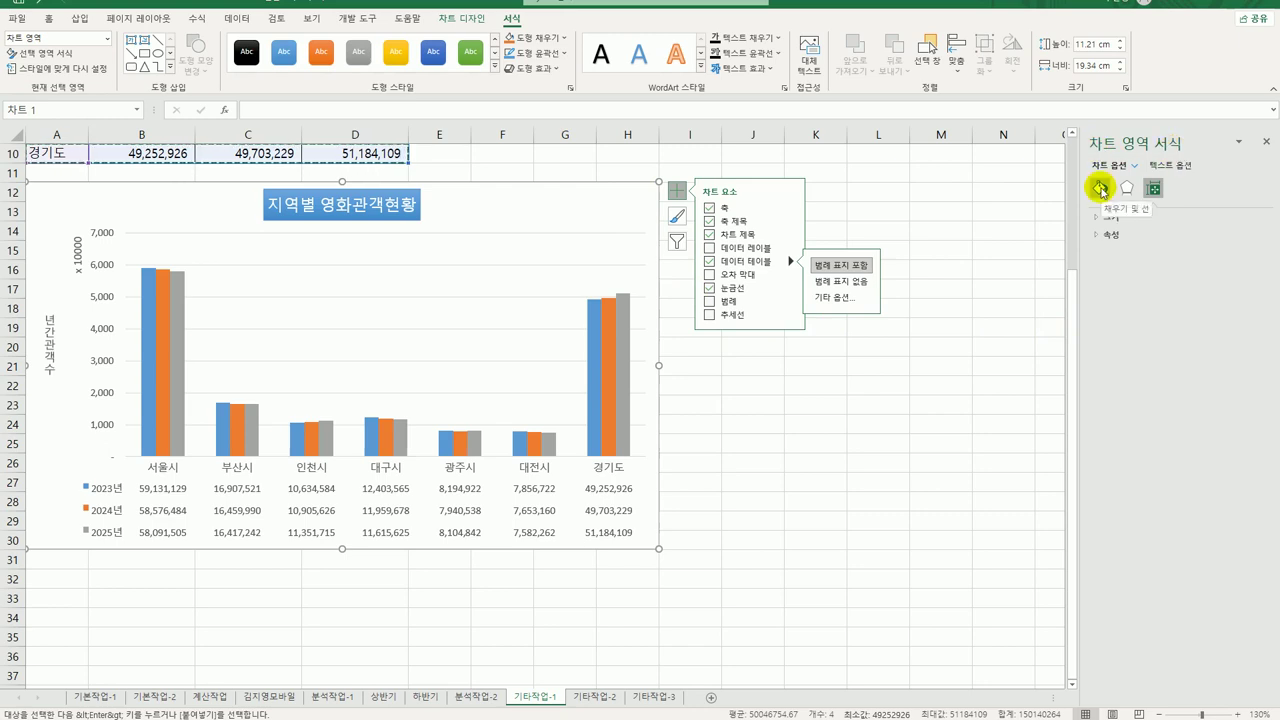
left_click(1101, 190)
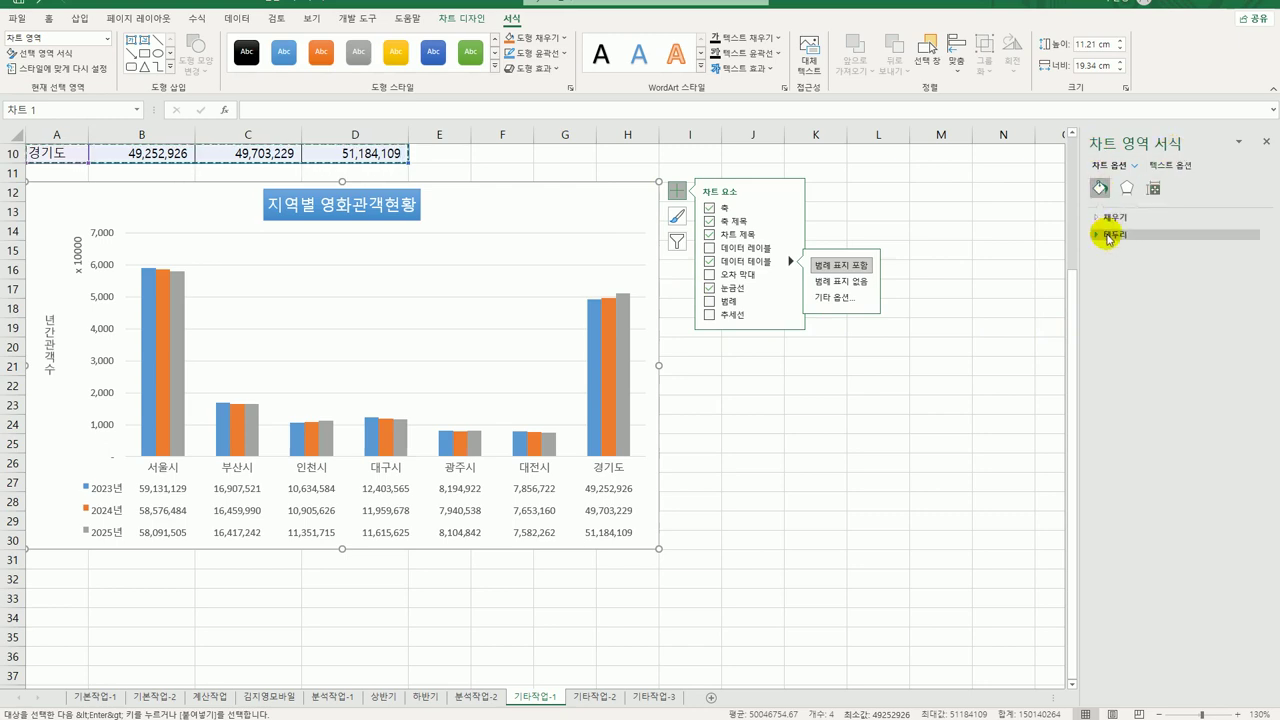
left_click(1110, 235)
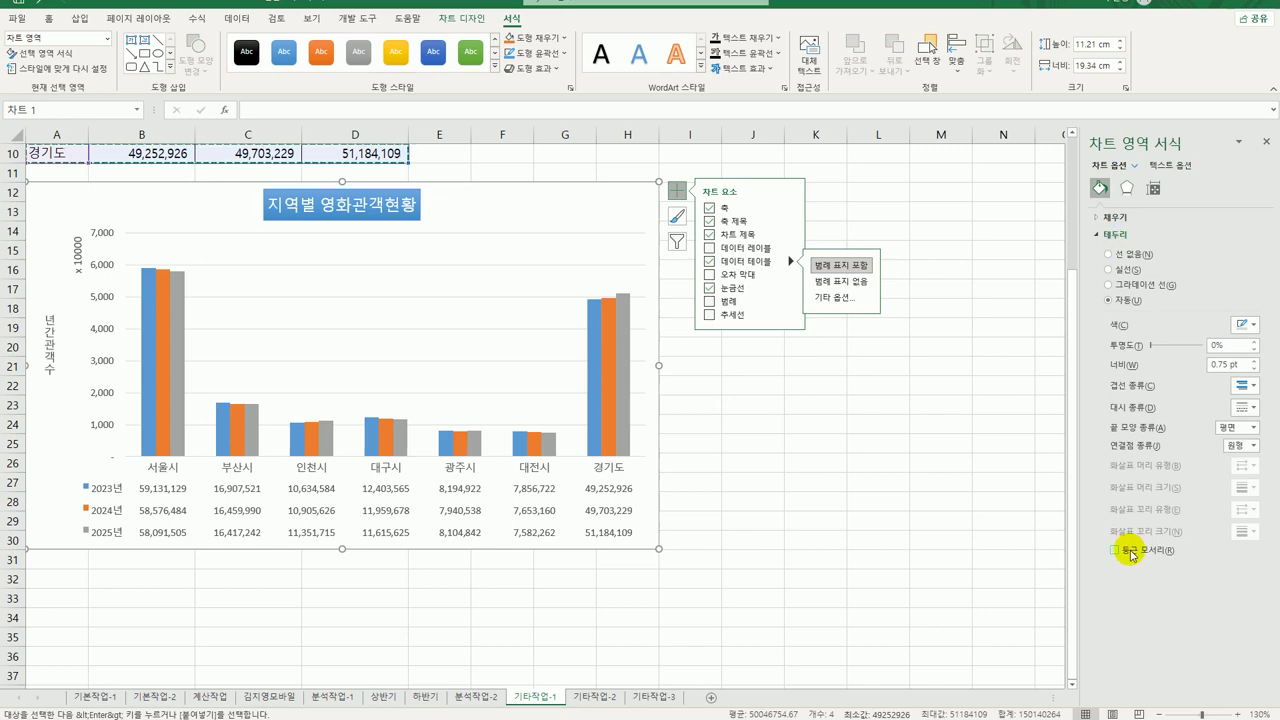
left_click(1132, 551)
Apply the inner centre shadow preset (안쪽) to the chart area and deselect the chart.
left_click(1127, 188)
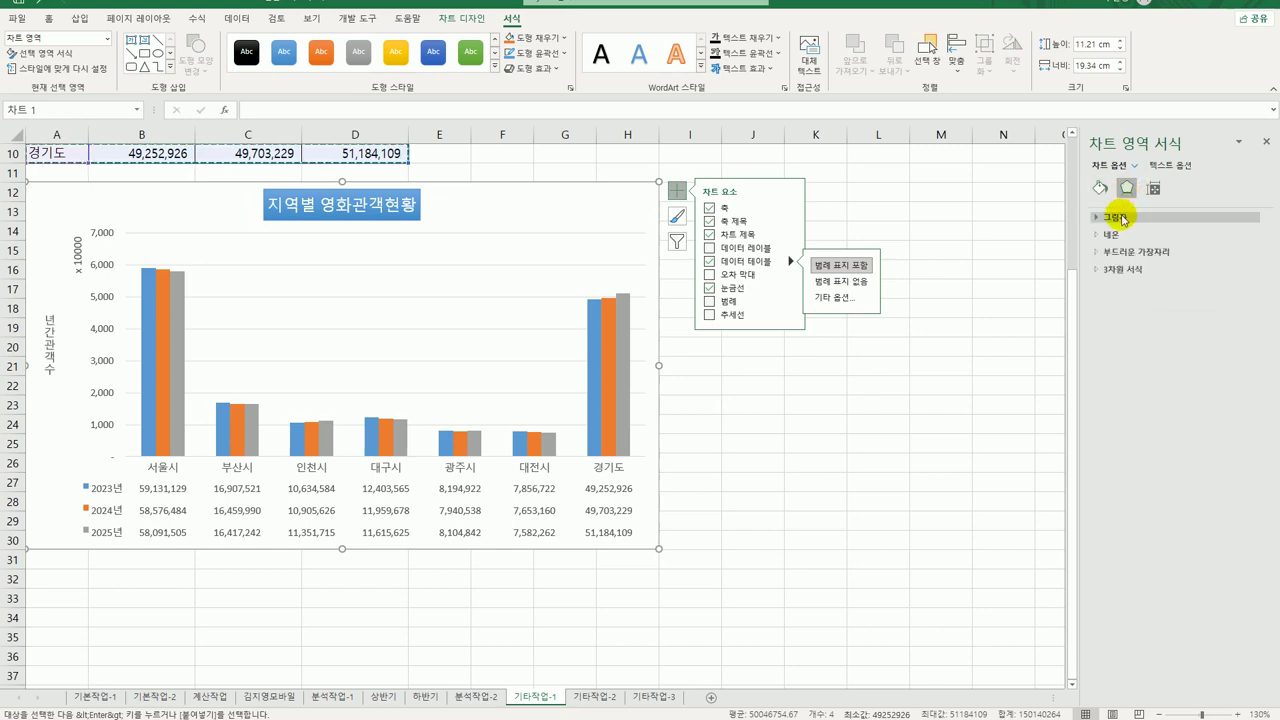
left_click(1122, 218)
left_click(1245, 235)
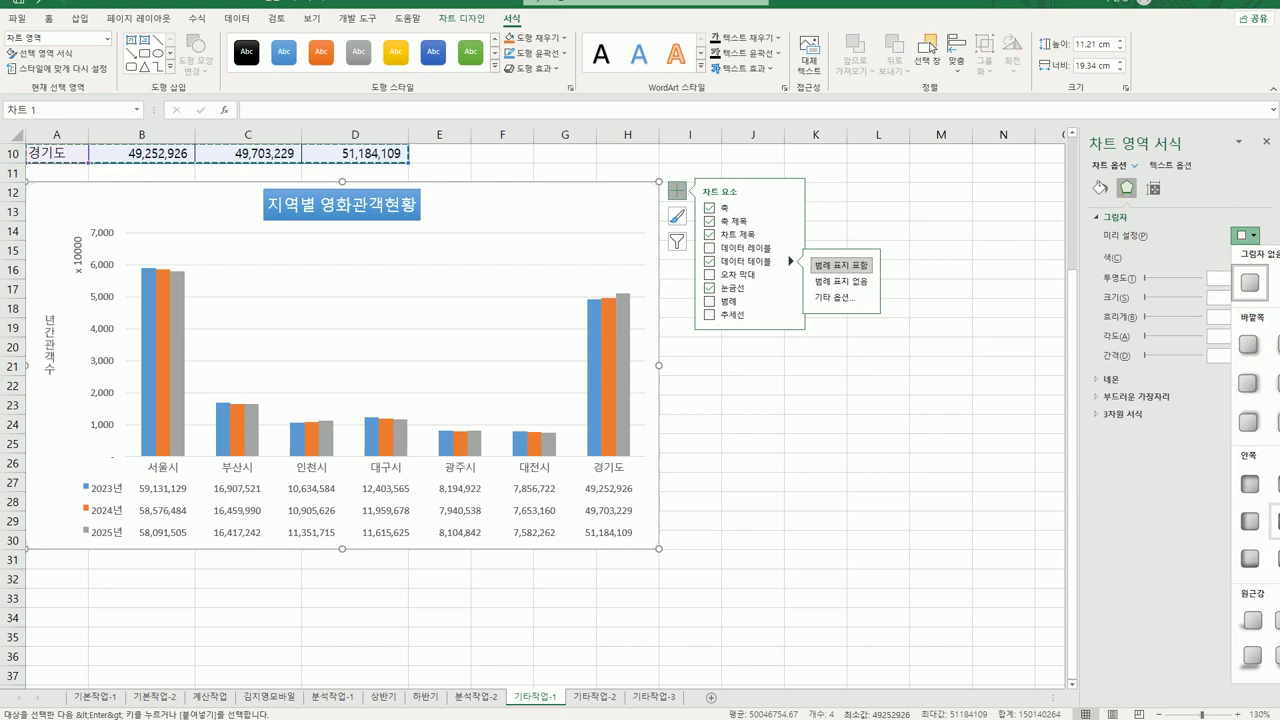
left_click(1274, 522)
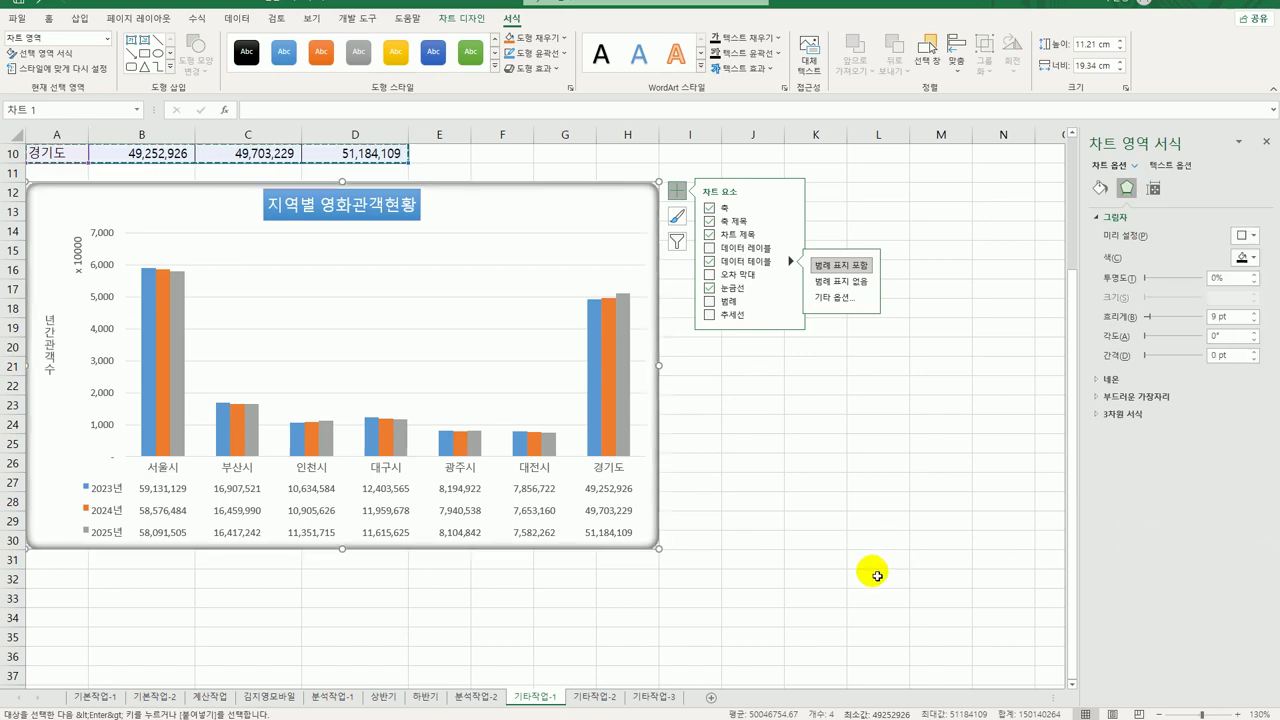
left_click(836, 579)
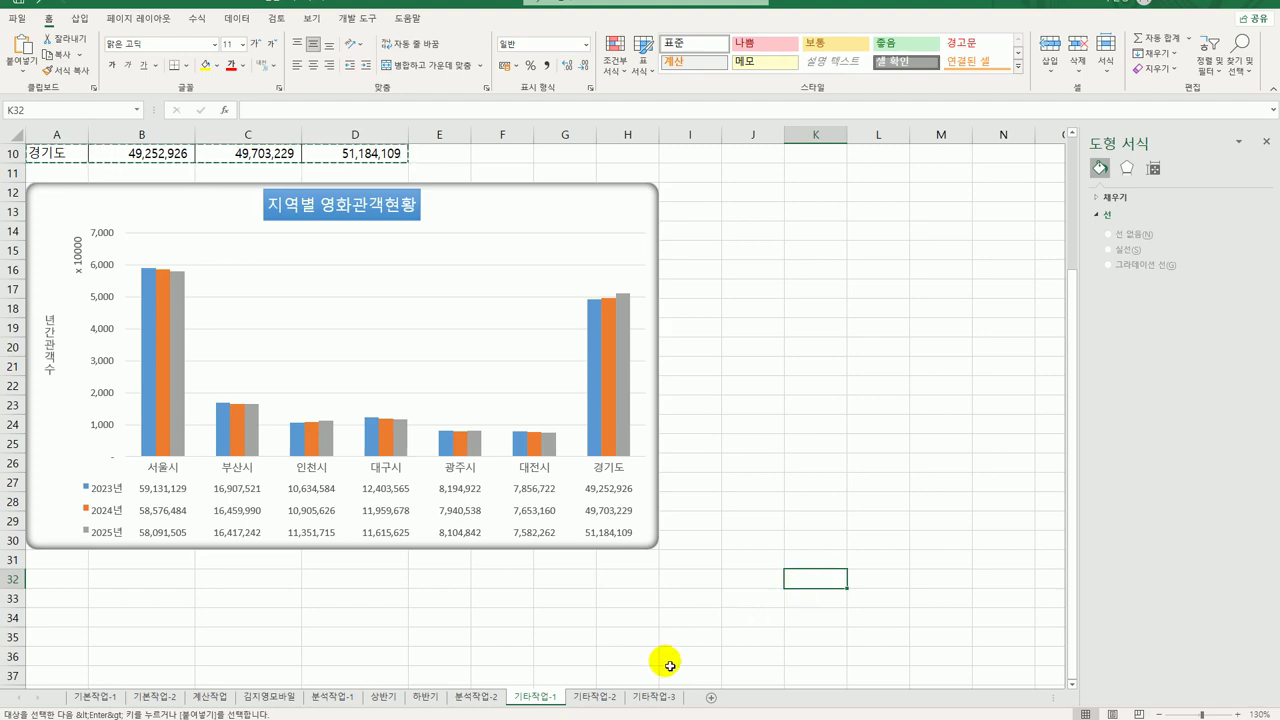
On the 기타작업-2 sheet, draw a form-control button snapped to cells F2:G3.
left_click(594, 695)
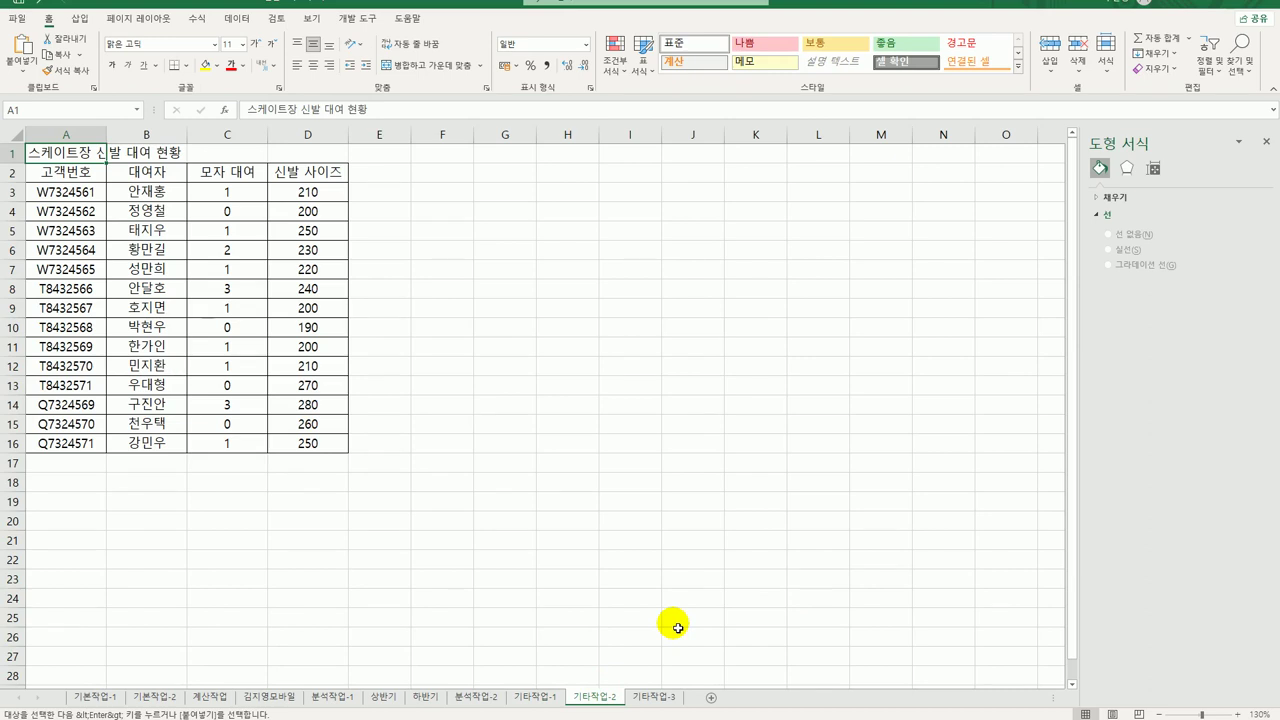
left_click(344, 20)
left_click(276, 52)
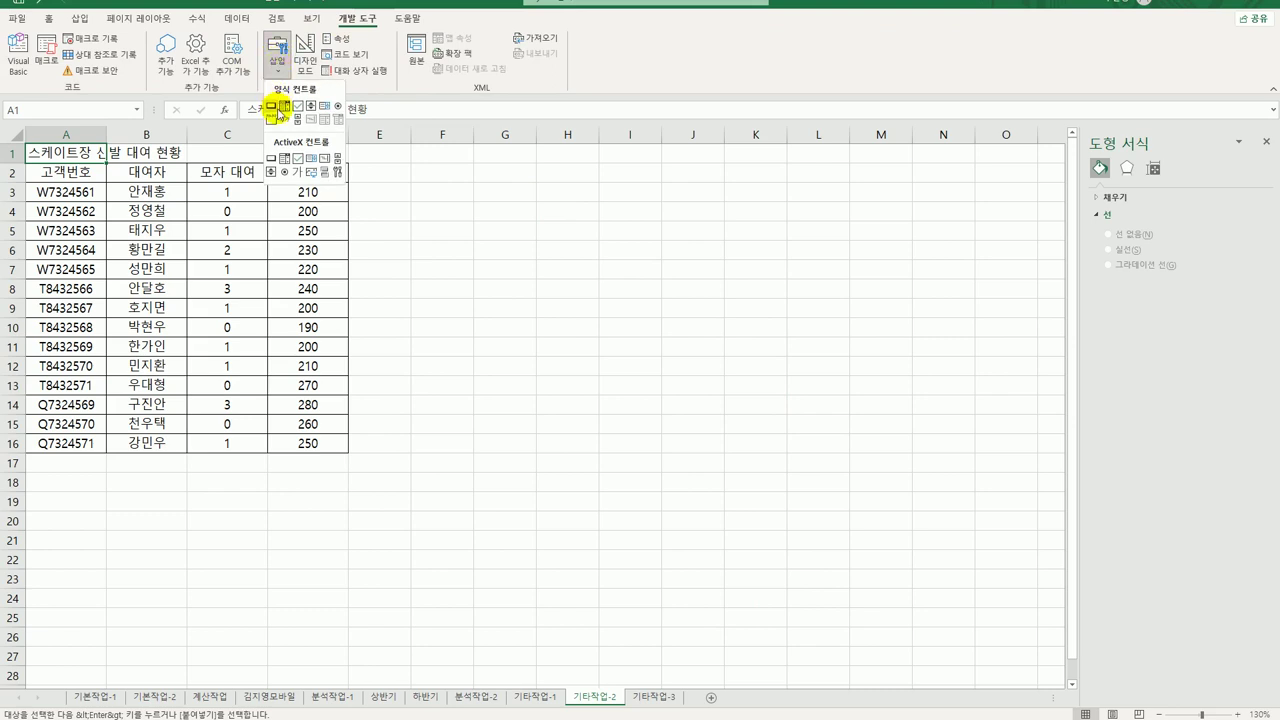
left_click(271, 105)
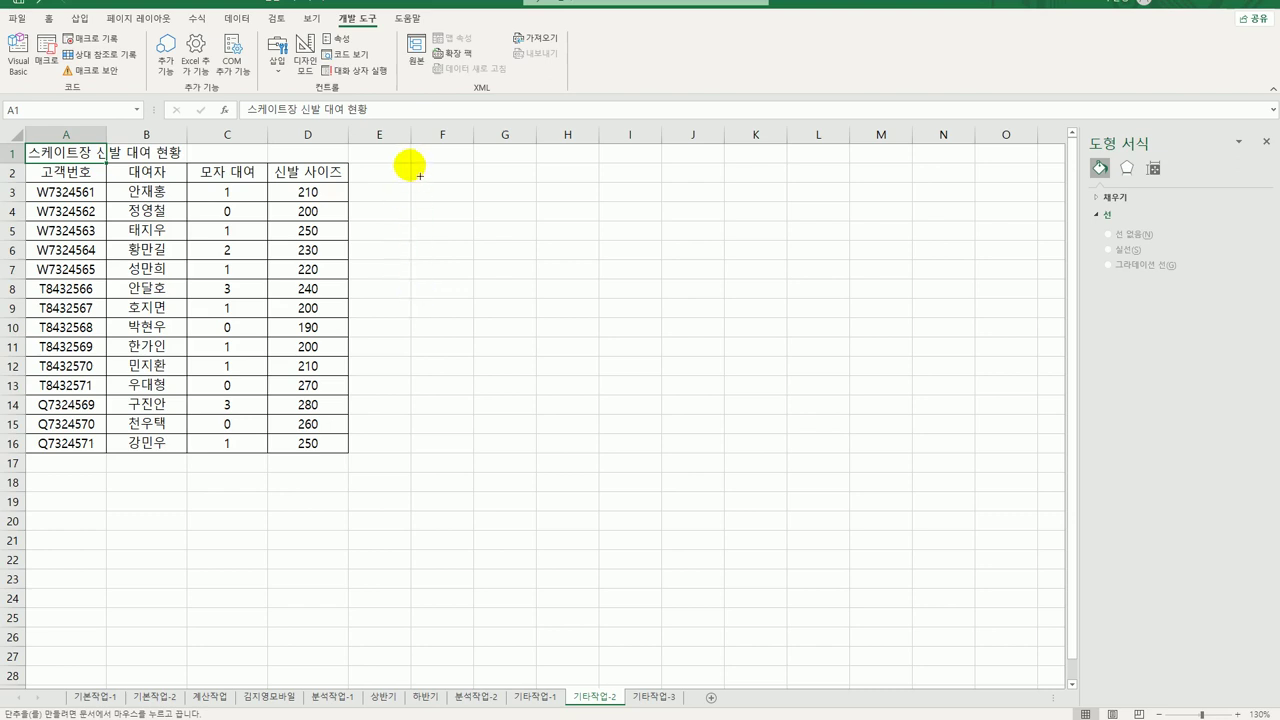
key("alt")
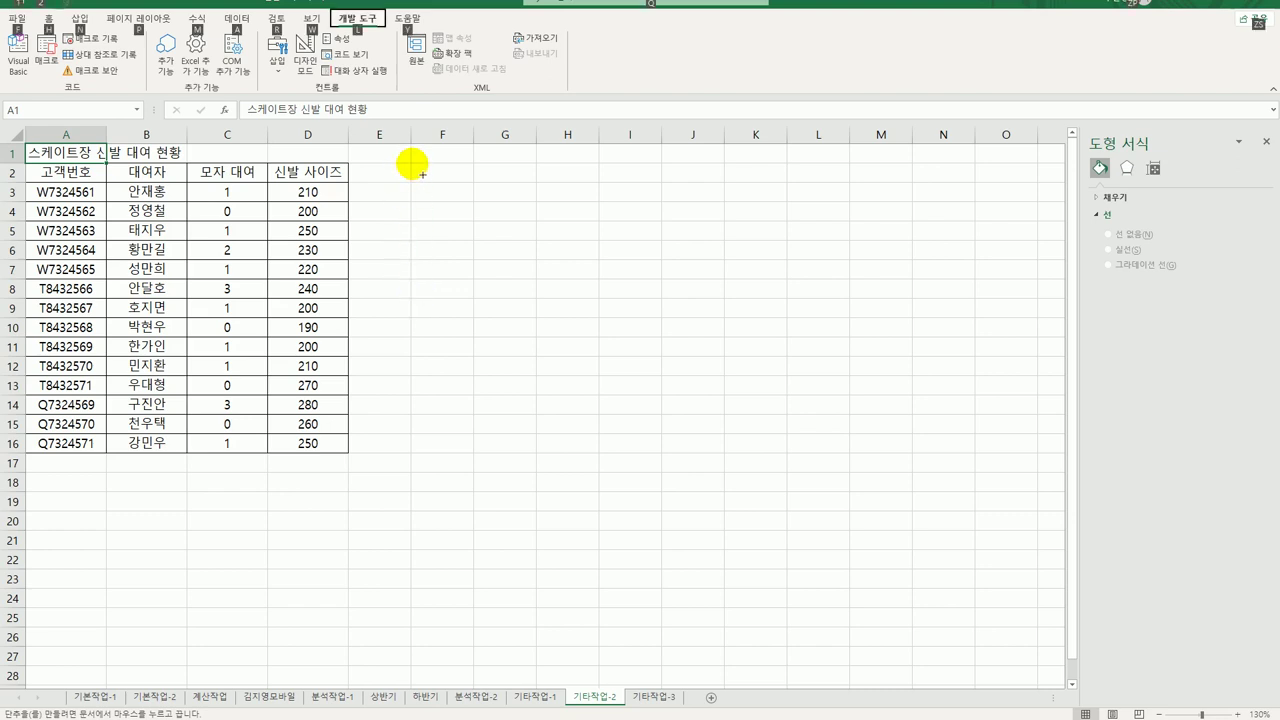
left_click_drag(414, 163, 530, 212)
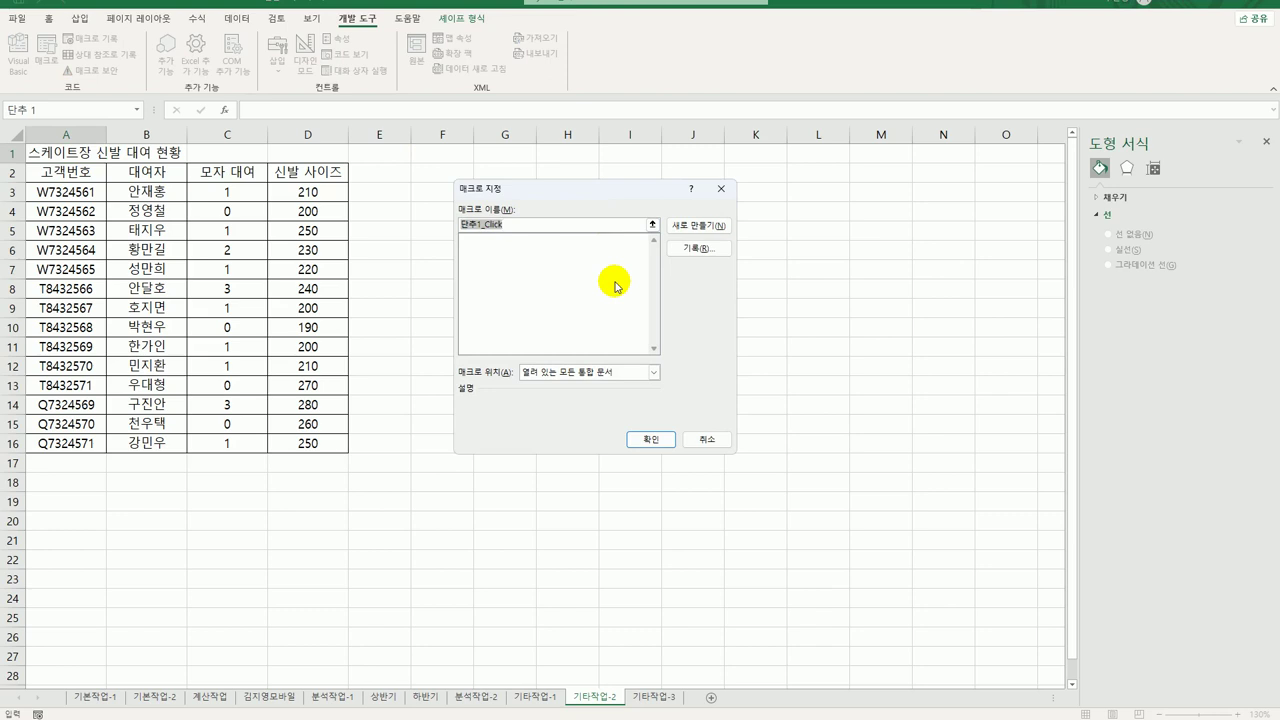
Name the button's macro 신발사이즈 and start recording it in the current workbook.
key("BackSpace")
type("신발사이즈")
left_click(705, 249)
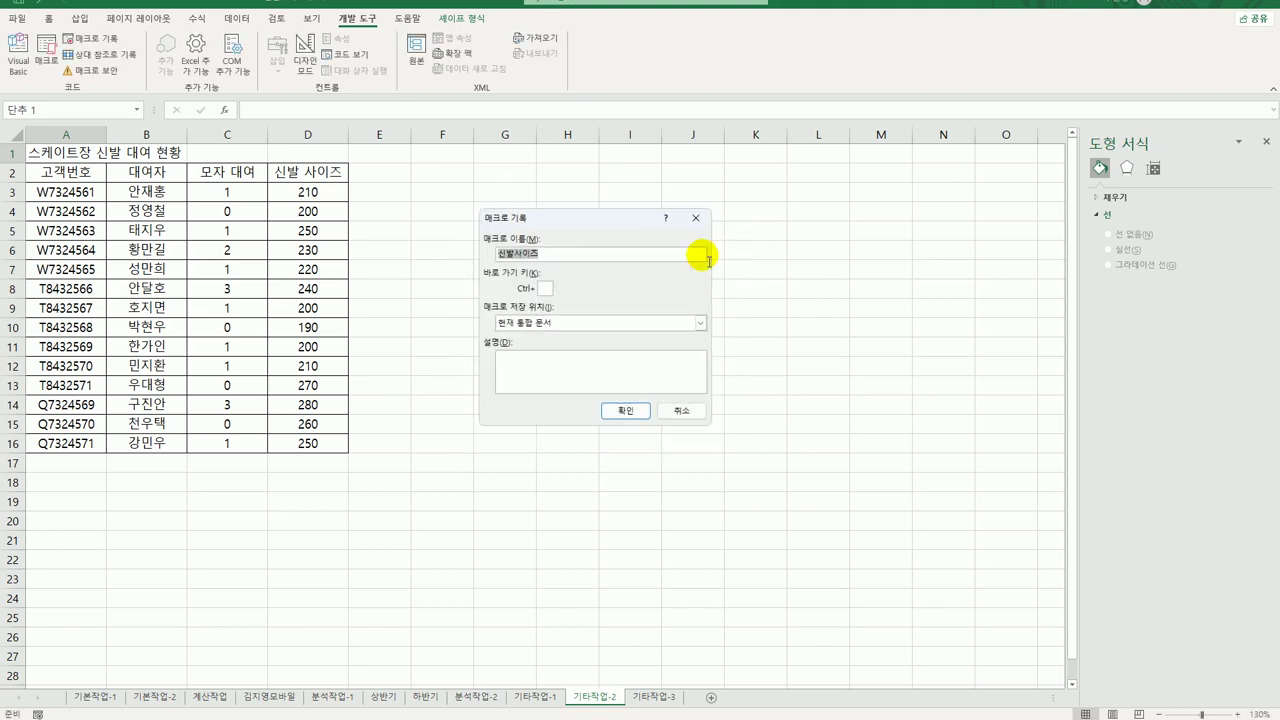
left_click(708, 261)
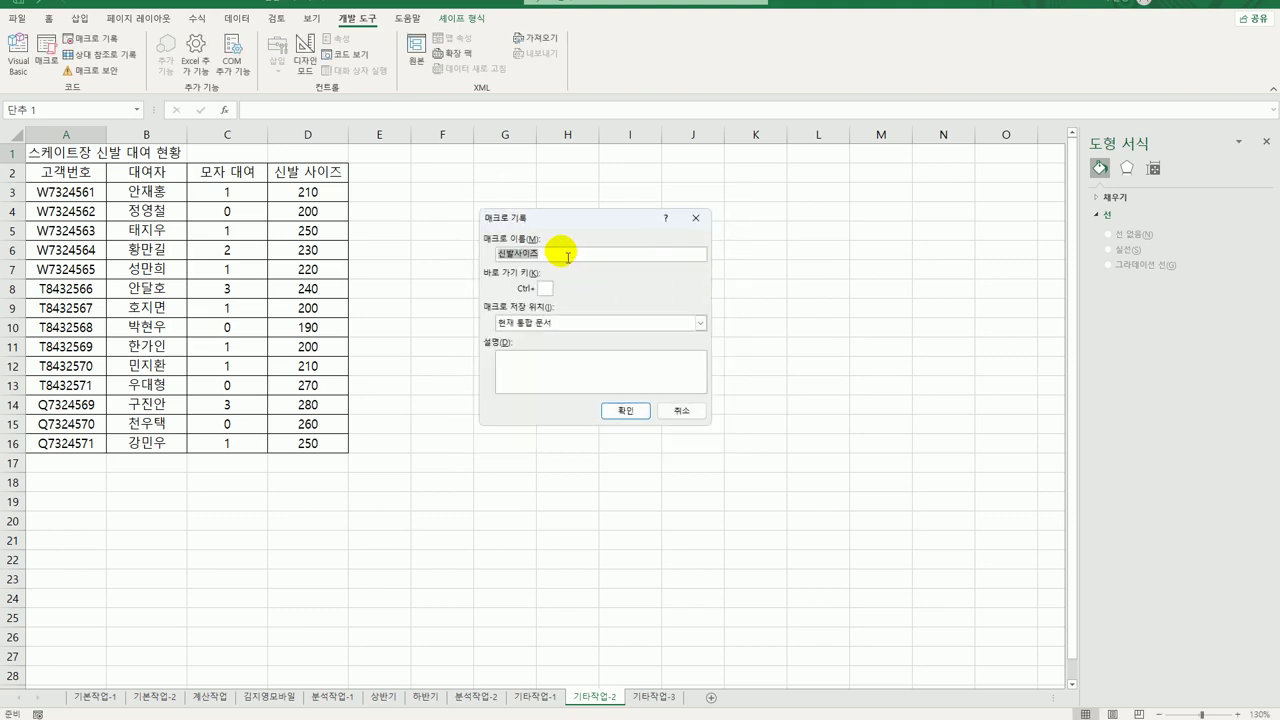
left_click(625, 410)
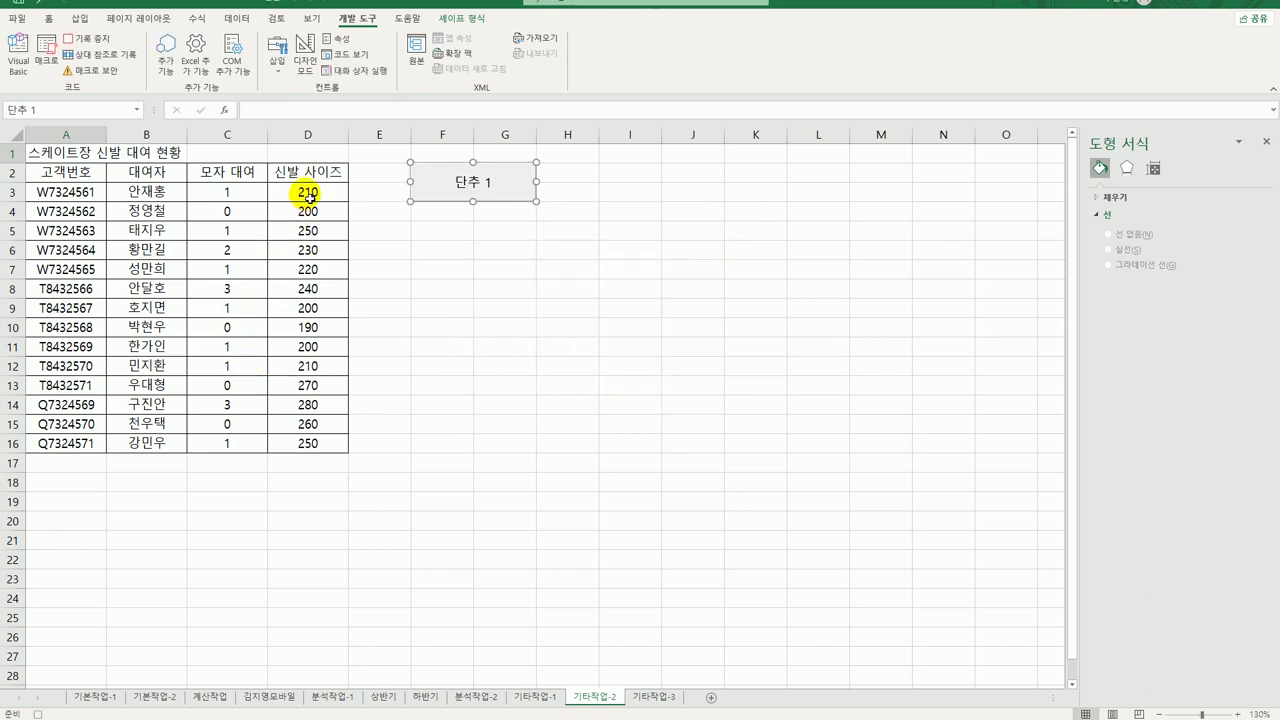
For the shoe sizes in D3:D16, start a custom number format with the section [빨강][>=250]"BIG"* 0.
left_click_drag(307, 191, 305, 444)
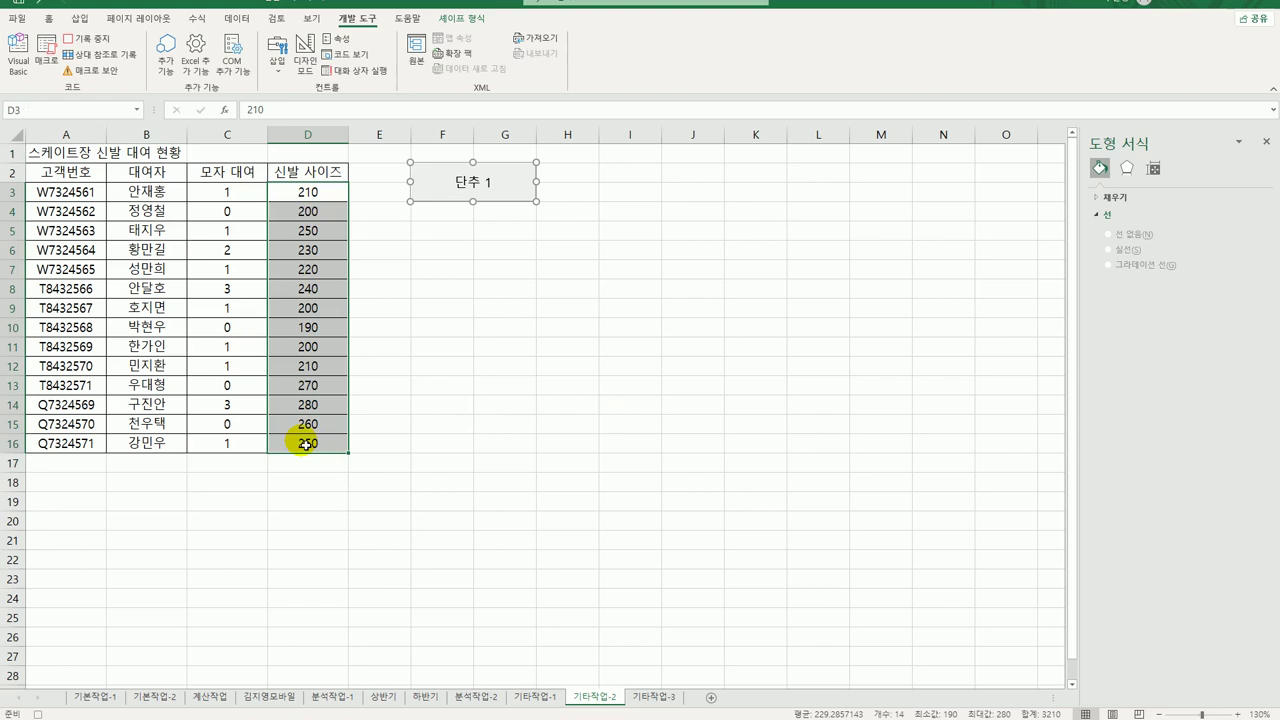
right_click(313, 193)
left_click(388, 485)
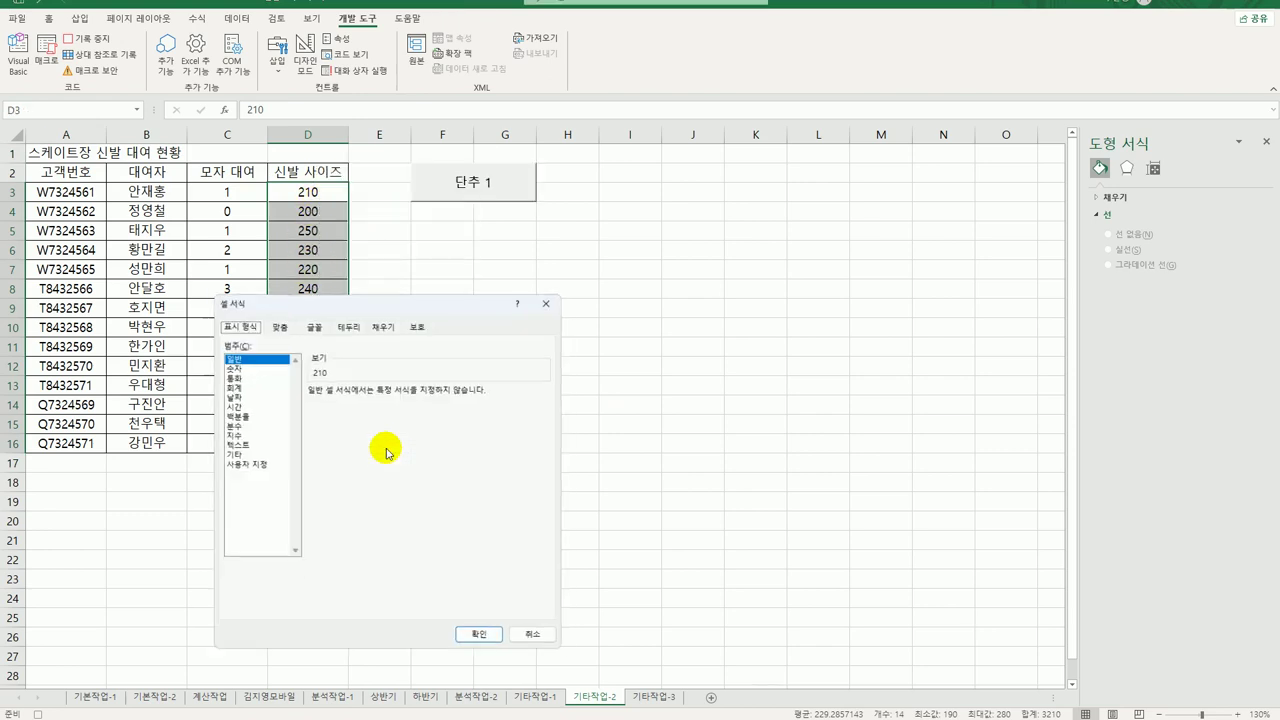
left_click_drag(415, 293, 585, 241)
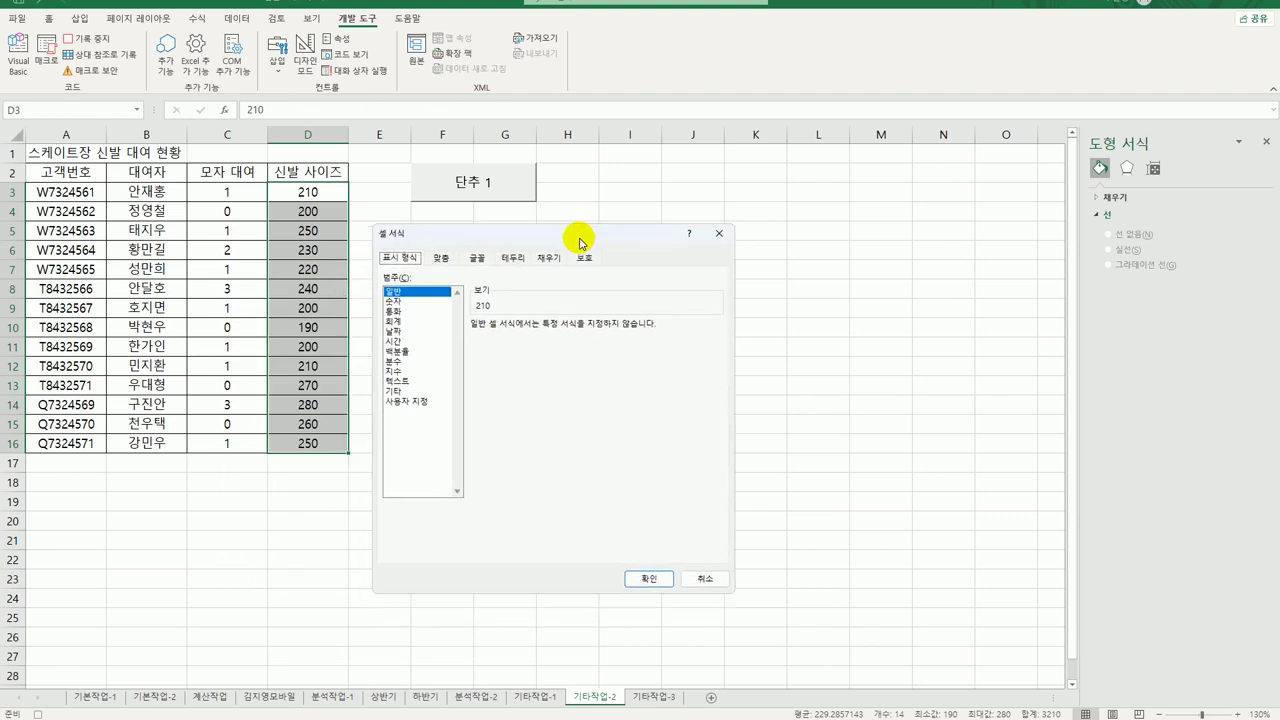
left_click(416, 403)
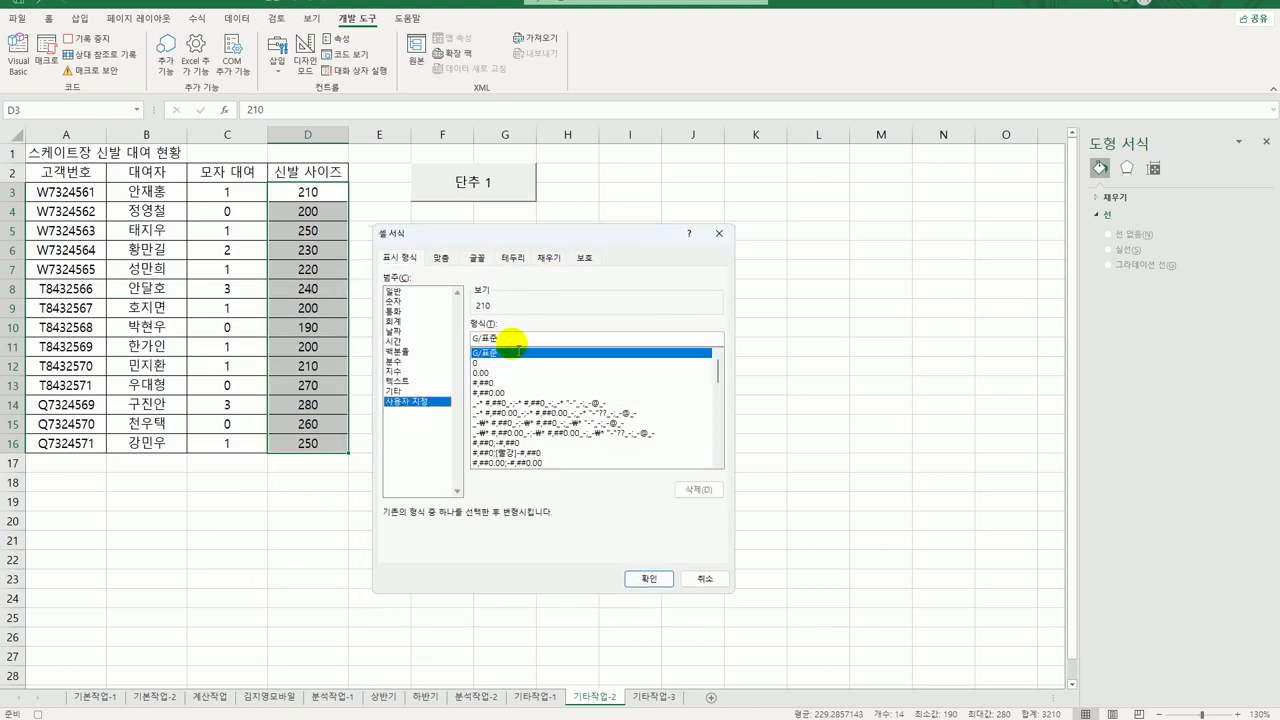
left_click_drag(518, 344, 449, 337)
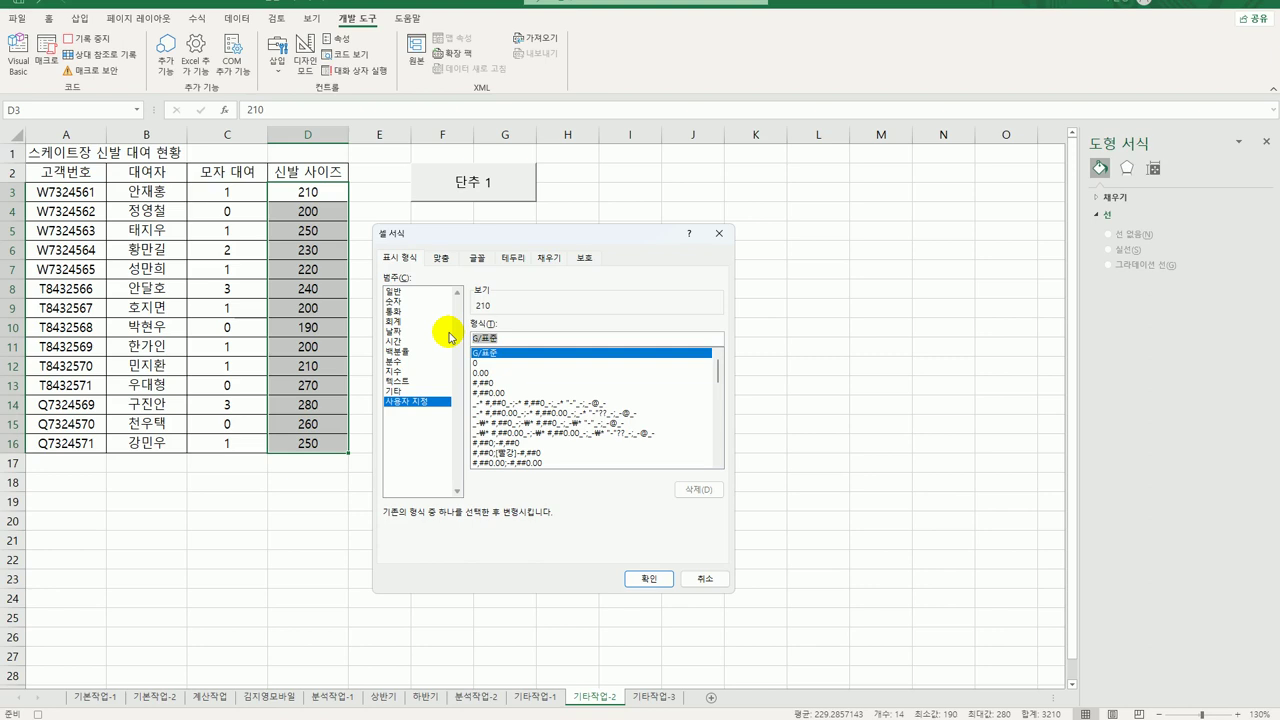
type("[")
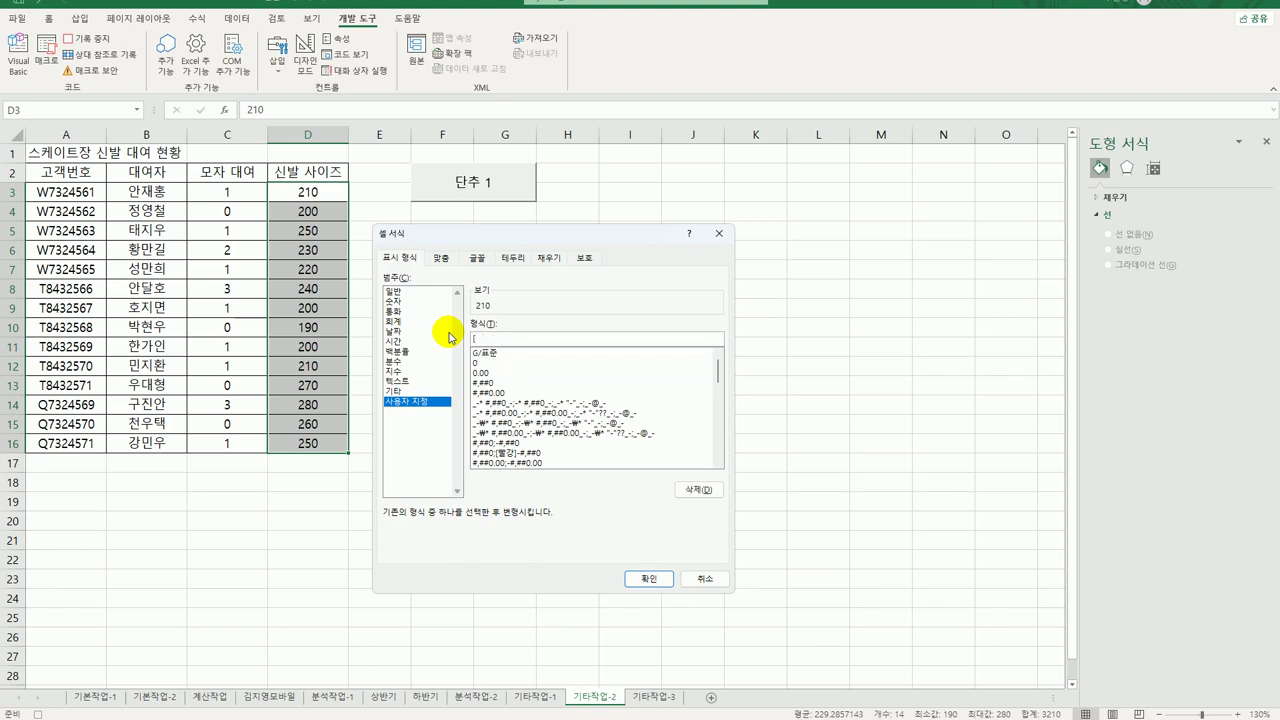
type("<")
type("빨강]")
type("[>=2")
type("]")
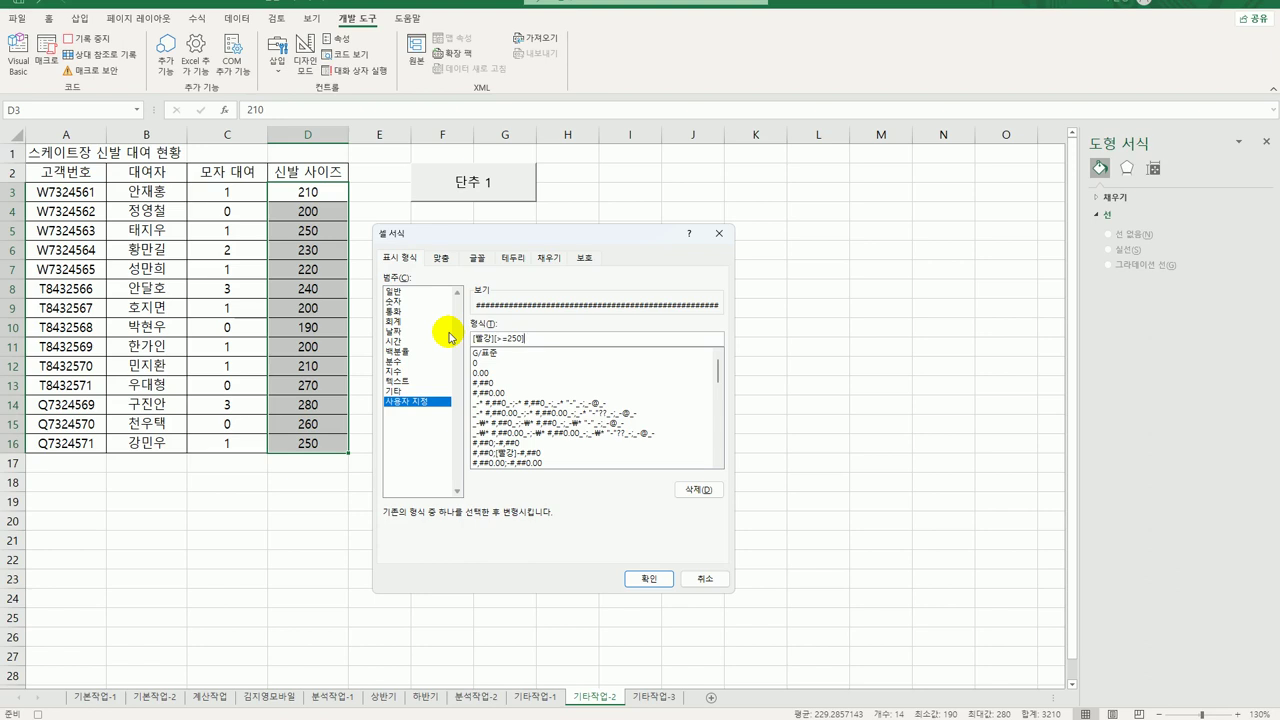
type("\"BIG\"")
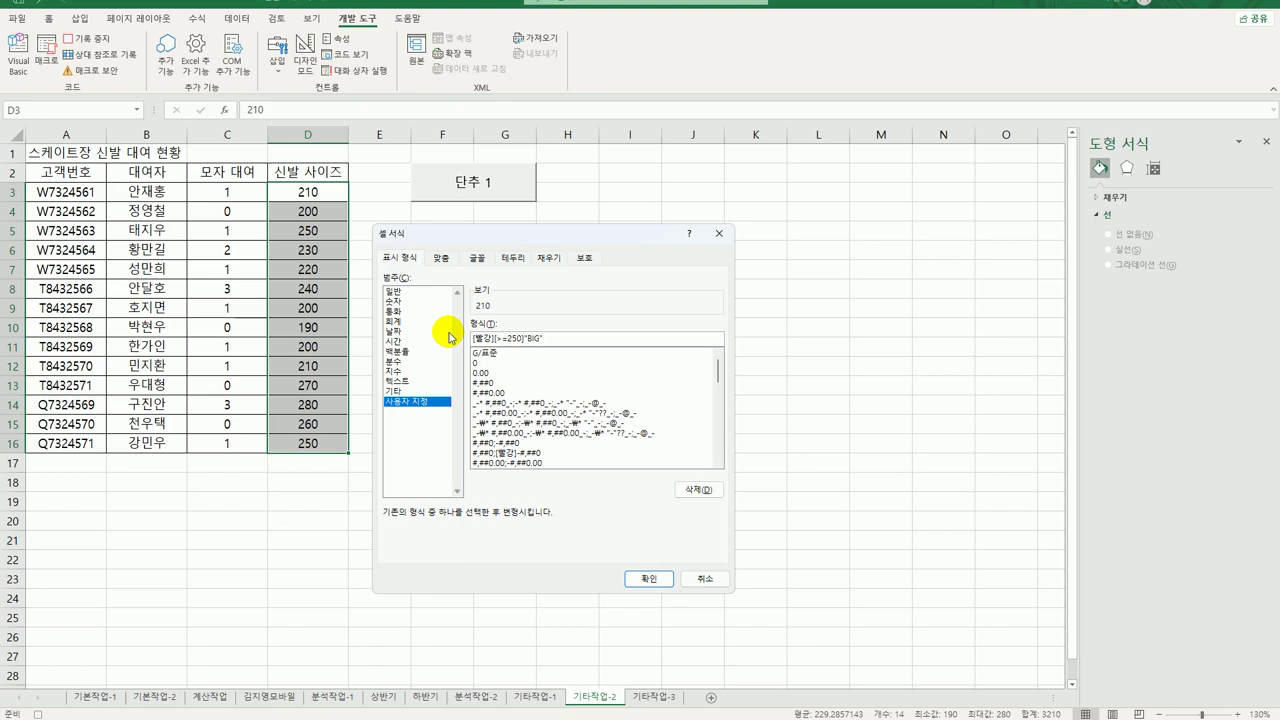
type("*")
type(" 0")
Add the section [파랑][<=200]"SMALL"* 0 and a space-filled 0 section for all other sizes, and apply the format.
type(";")
type(";[")
type("파")
key("BackSpace")
key("BackSpace")
type("파랑][")
type("<=200]")
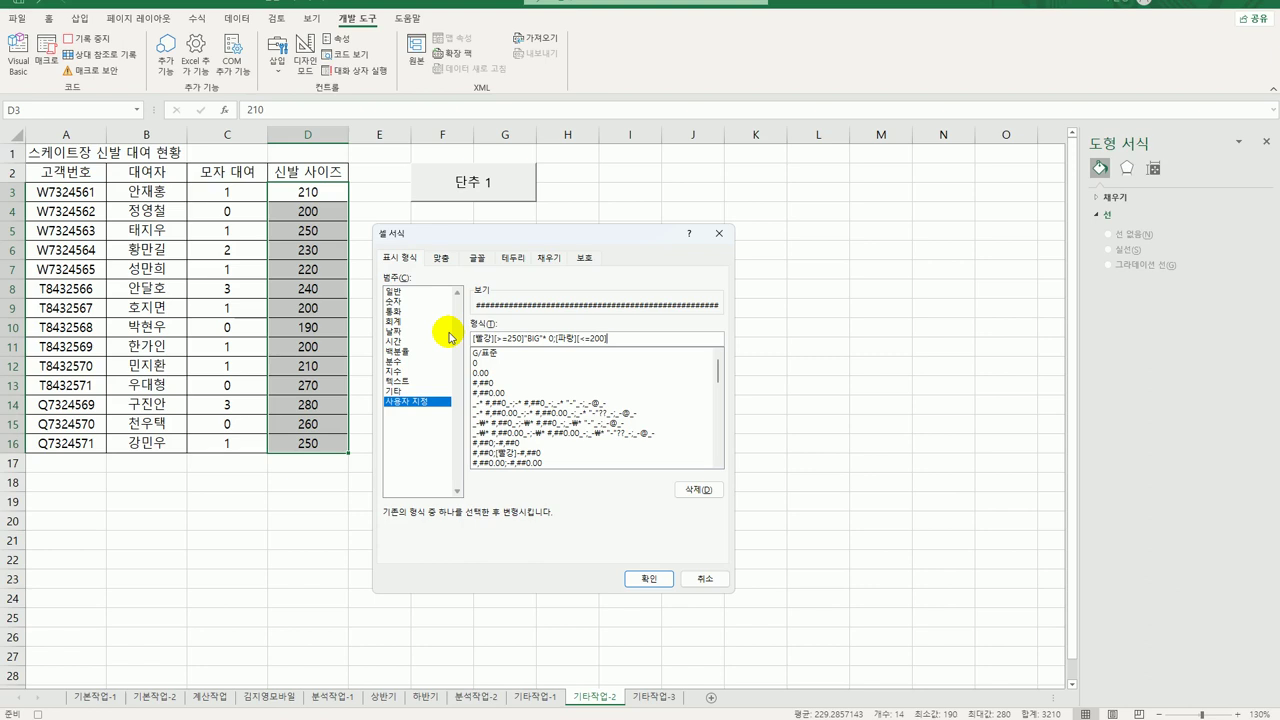
type("\"SMALL")
type("\"* 0;")
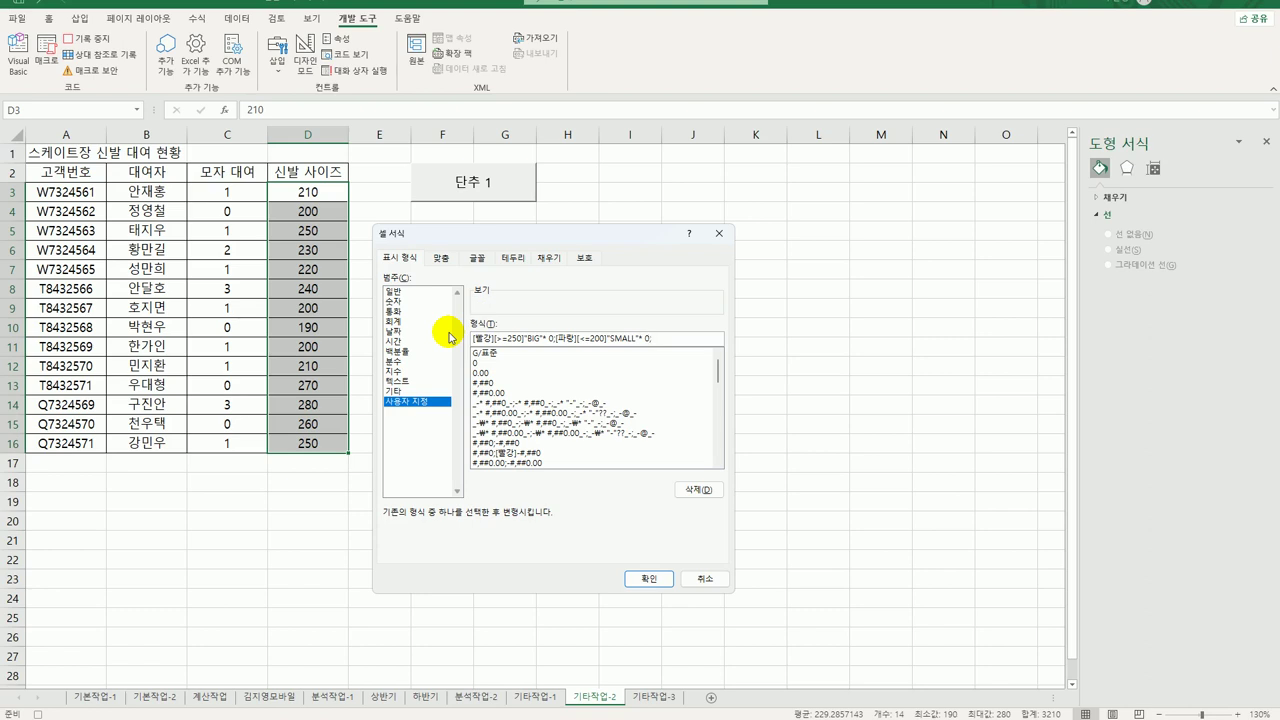
type("[")
type(" 0")
left_click(648, 579)
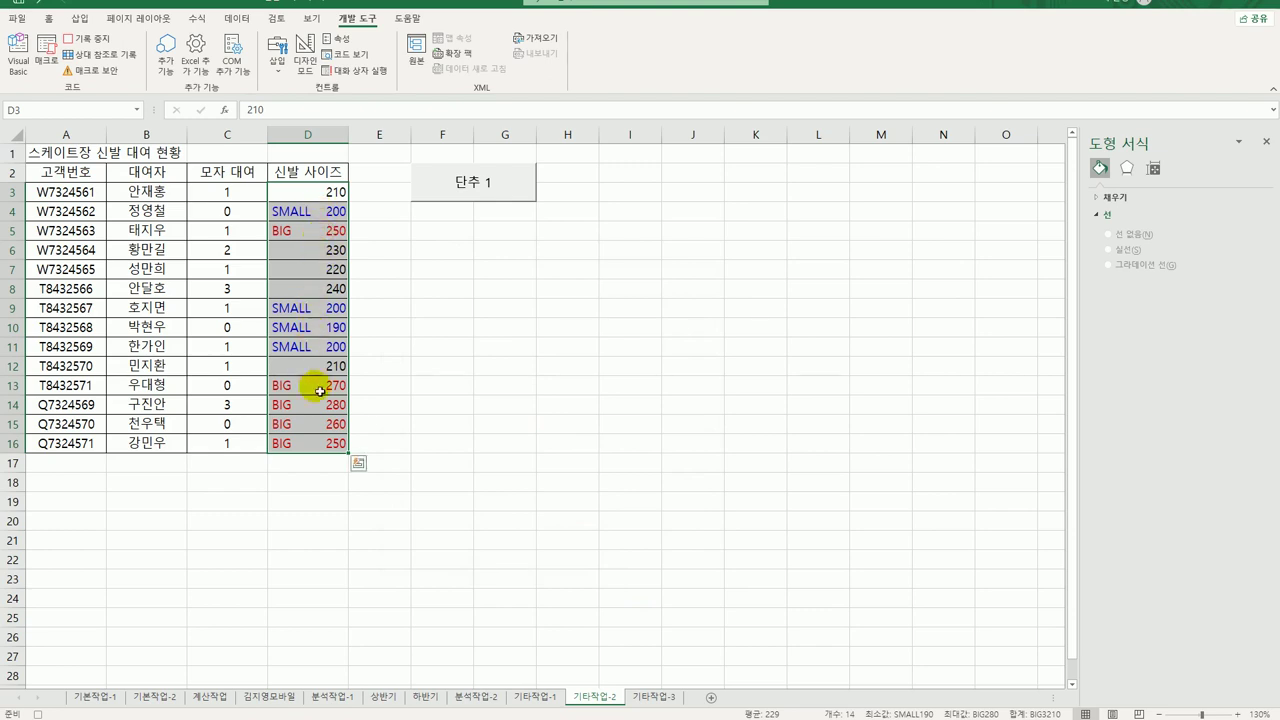
Deselect the shoe size range and stop recording the 신발사이즈 macro.
left_click(330, 443)
left_click(330, 443)
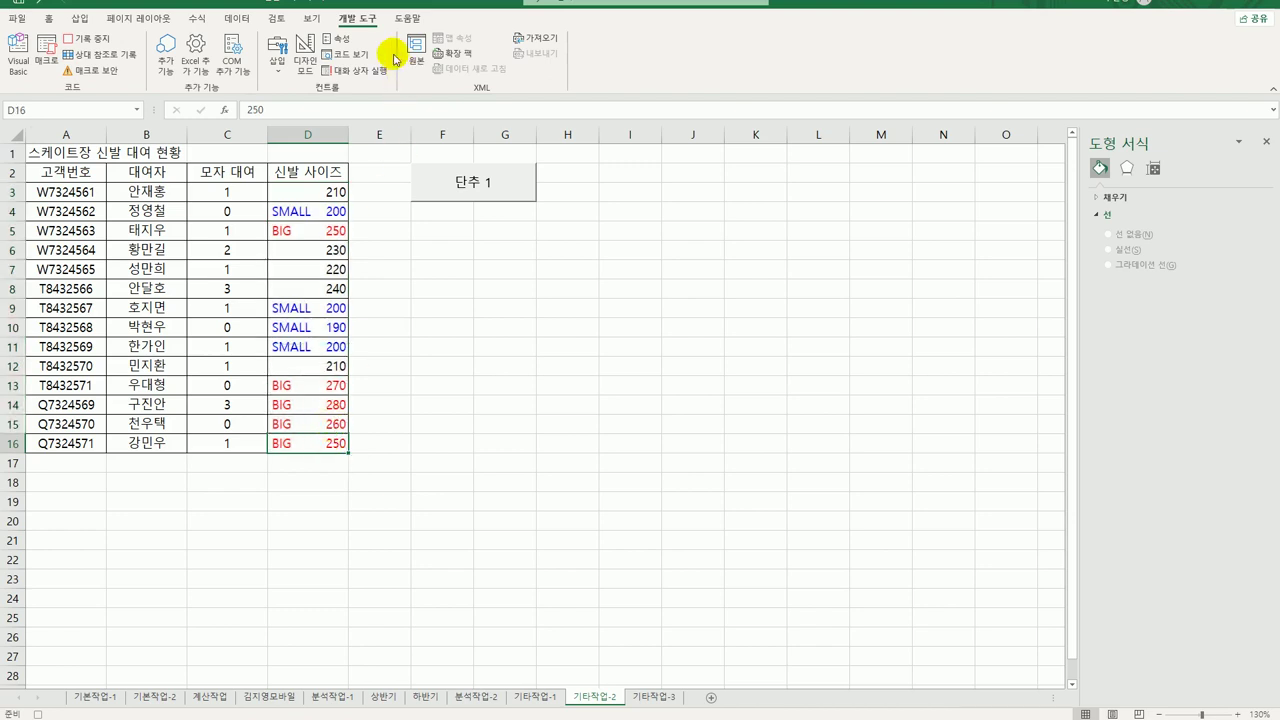
left_click(107, 38)
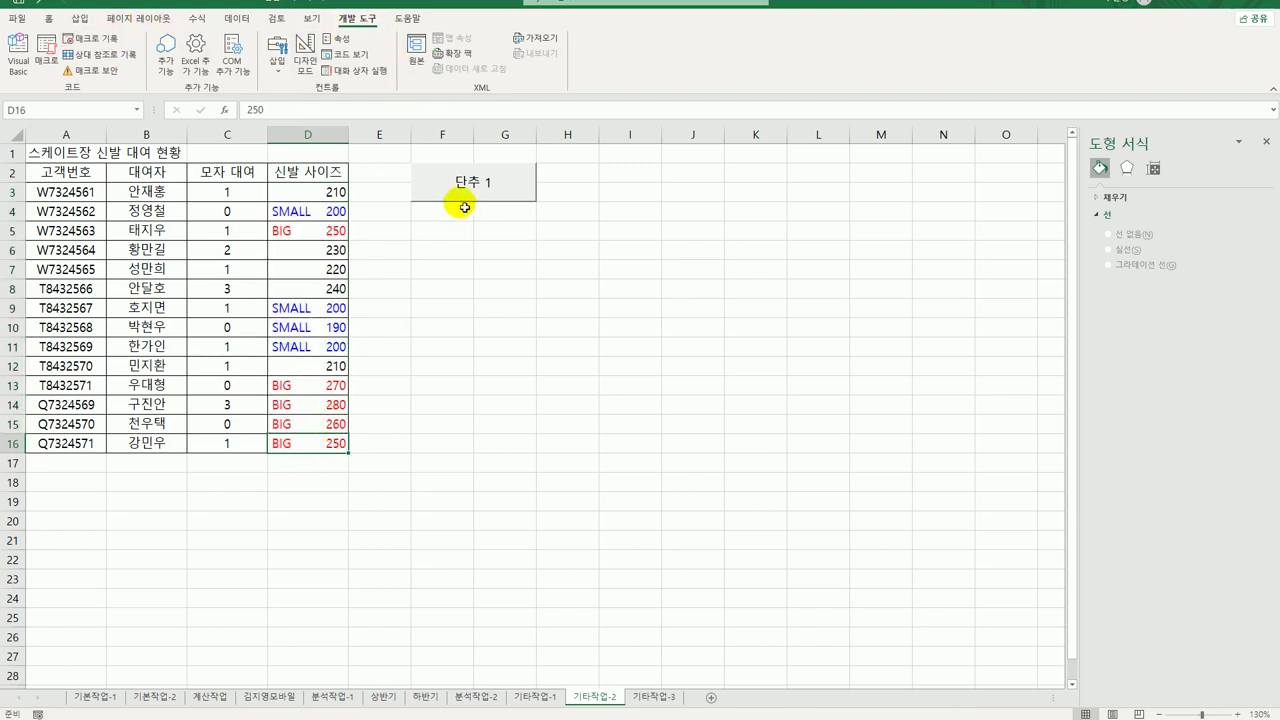
Change the caption of the button over F2:G3 to 신발사이즈 and deselect it.
right_click(497, 197)
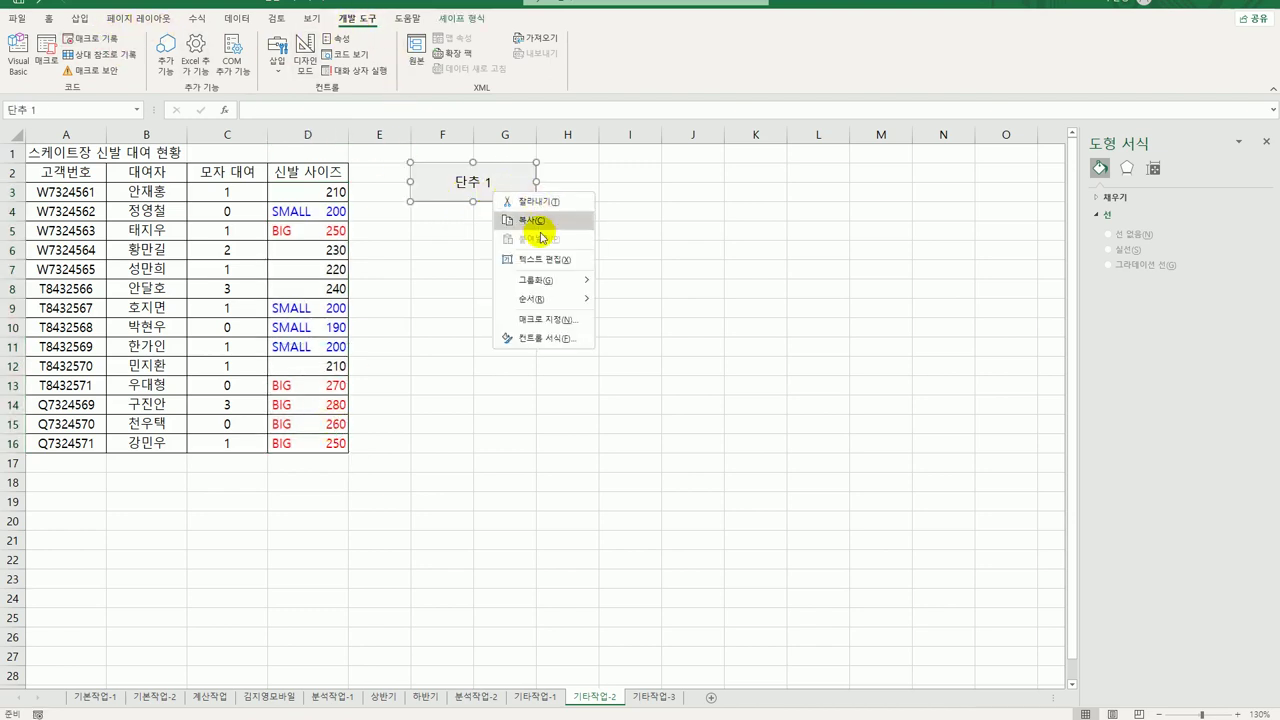
left_click(535, 236)
key("ctrl+a")
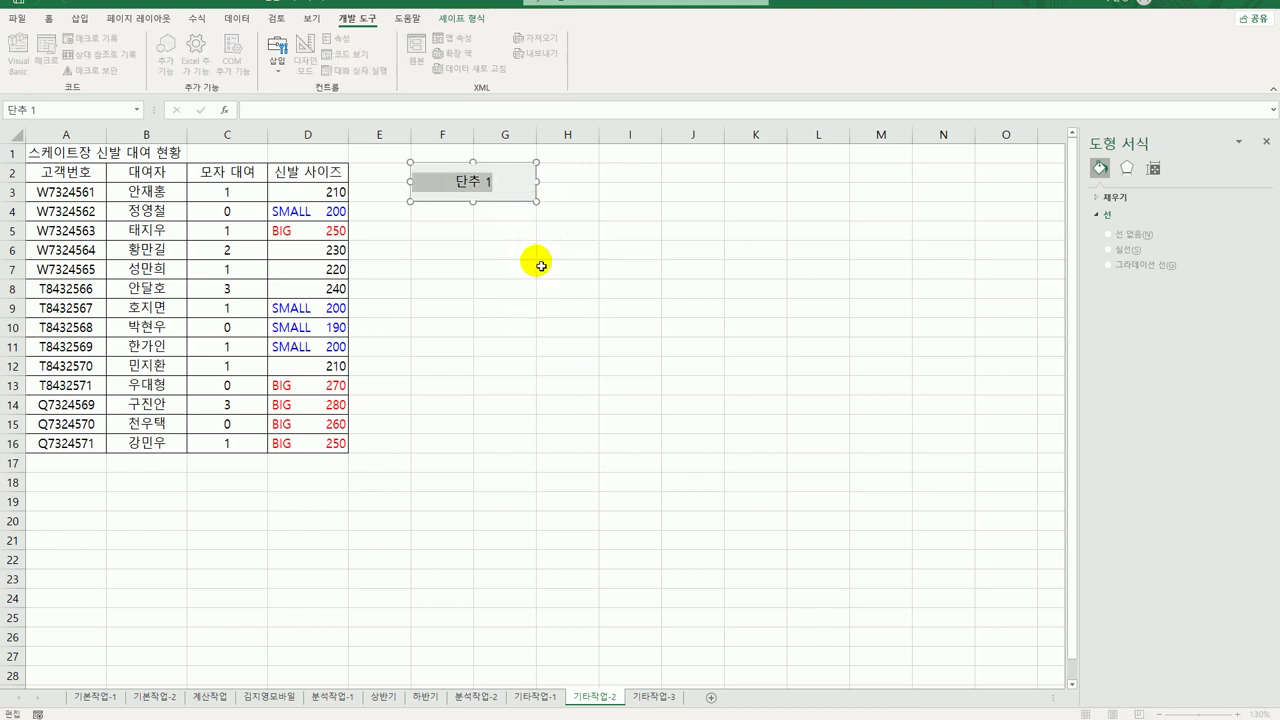
type("신")
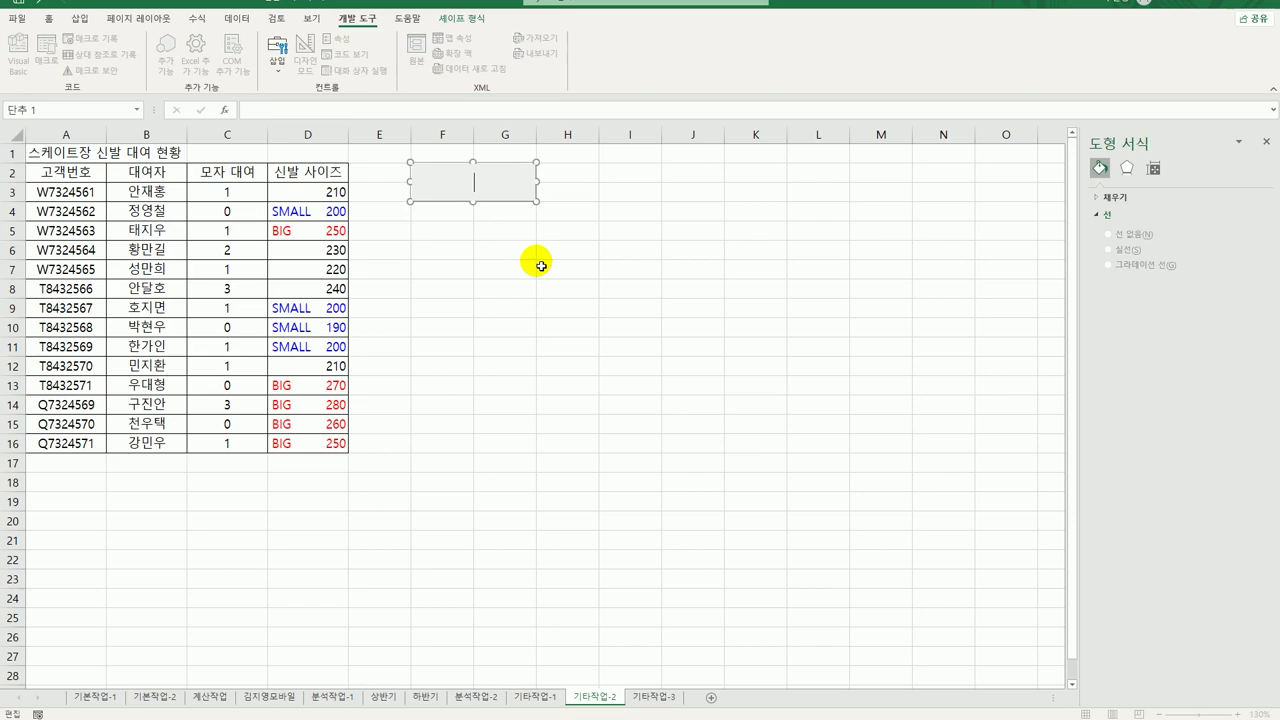
type("발사이즈")
left_click(610, 278)
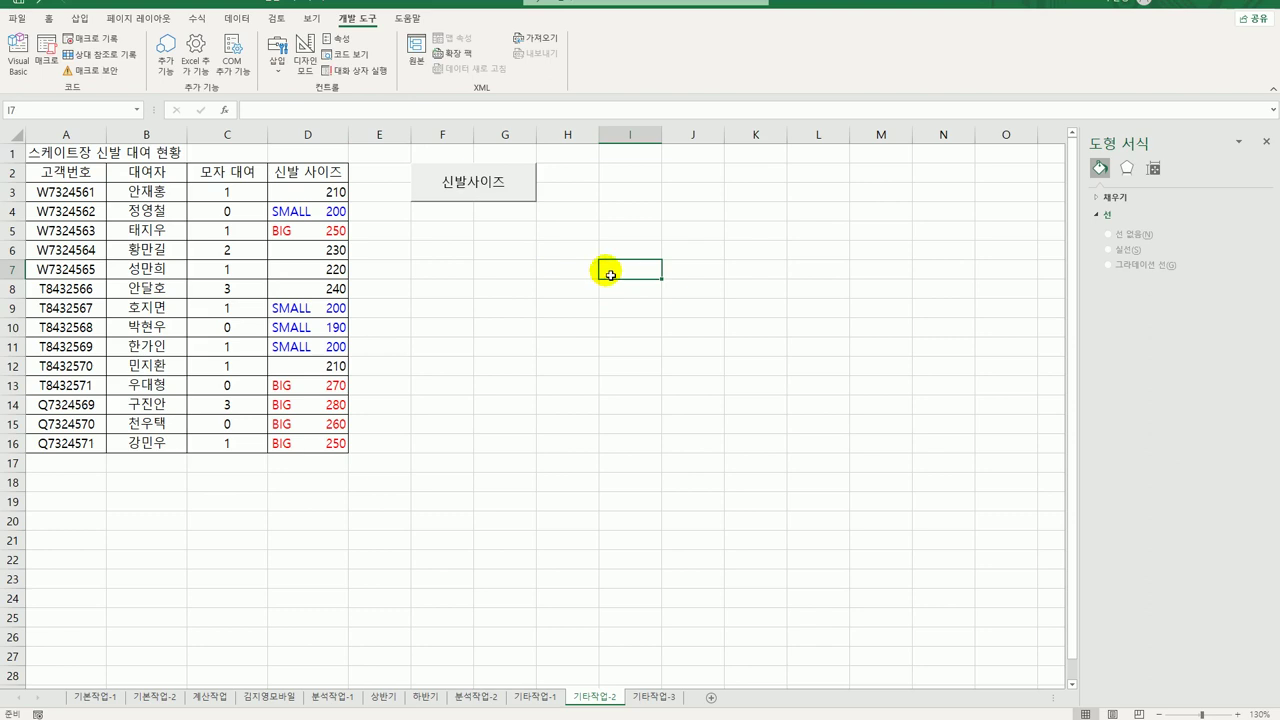
Draw a second form-control button over cells F5:G6 and start recording a macro named 모자대여 for it.
left_click(283, 75)
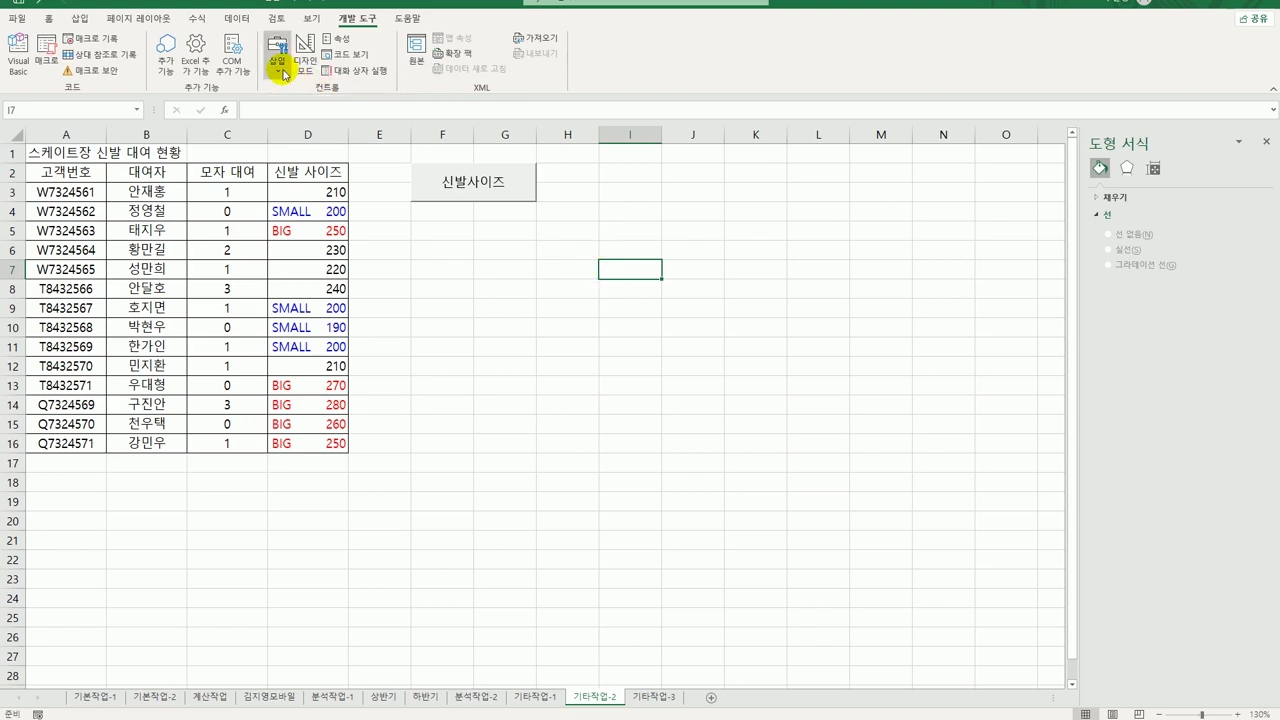
left_click(273, 106)
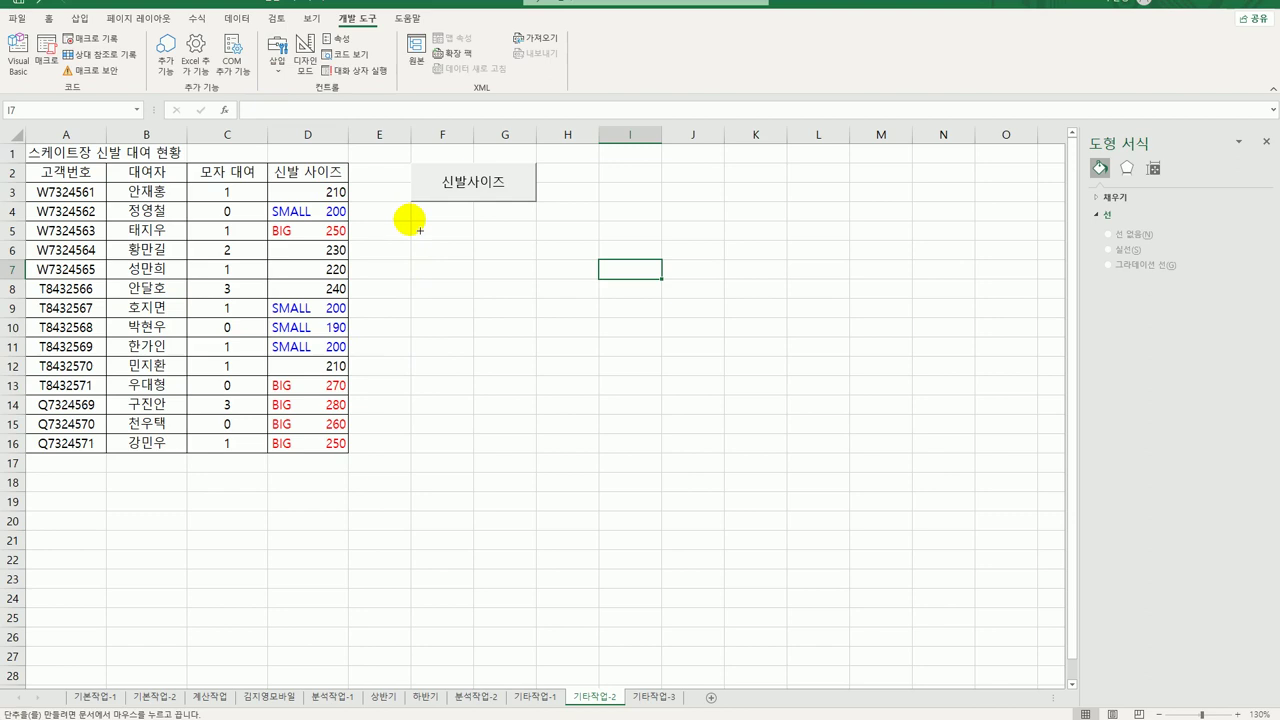
left_click_drag(420, 231, 524, 260)
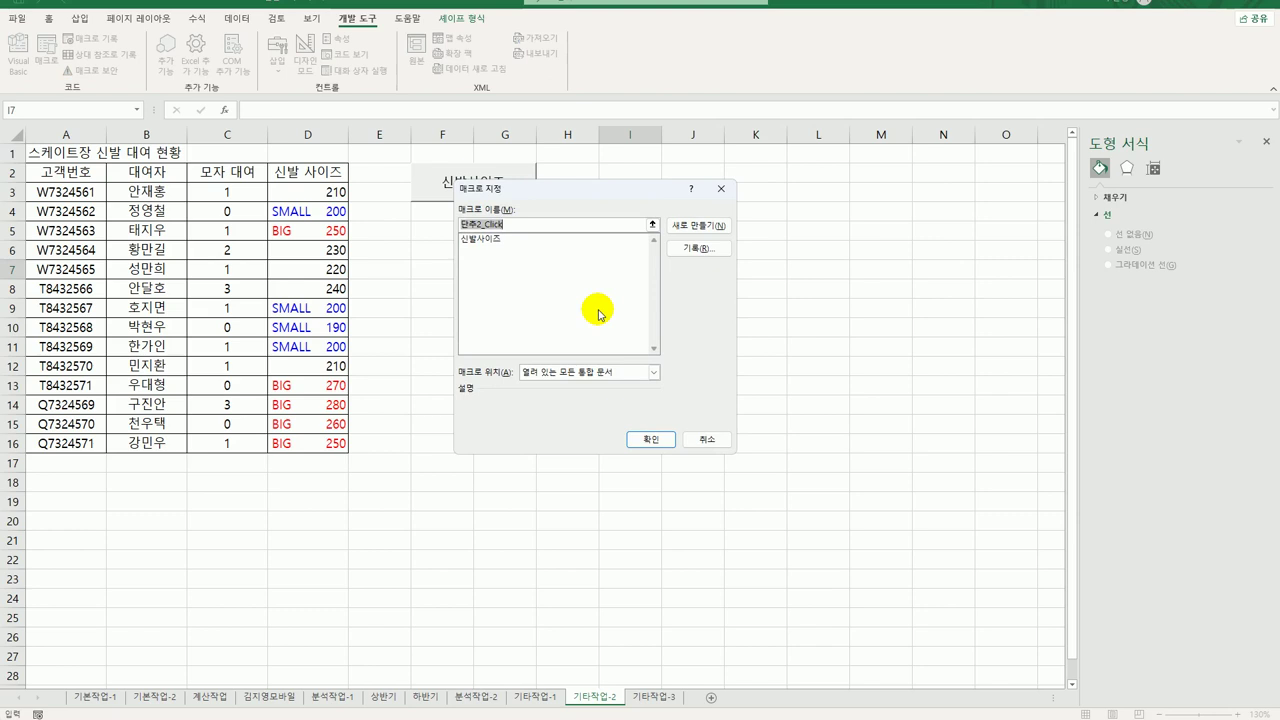
type("모자대여")
left_click(693, 262)
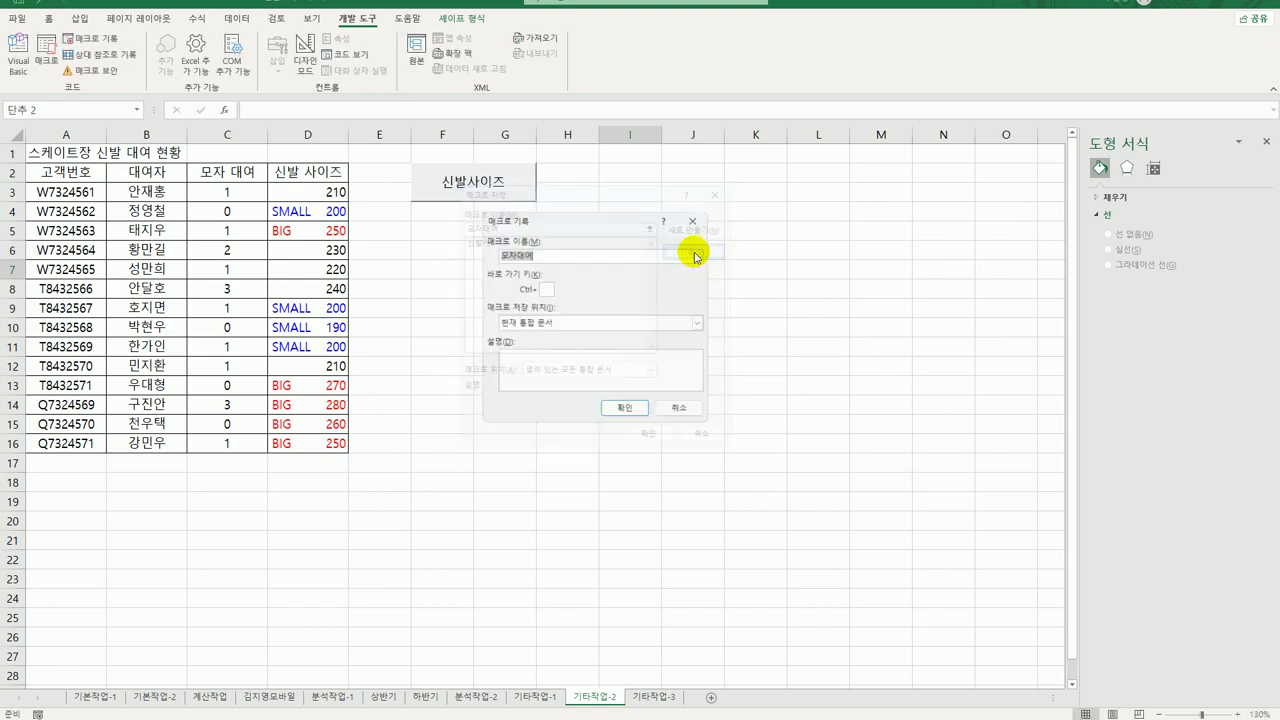
left_click(627, 411)
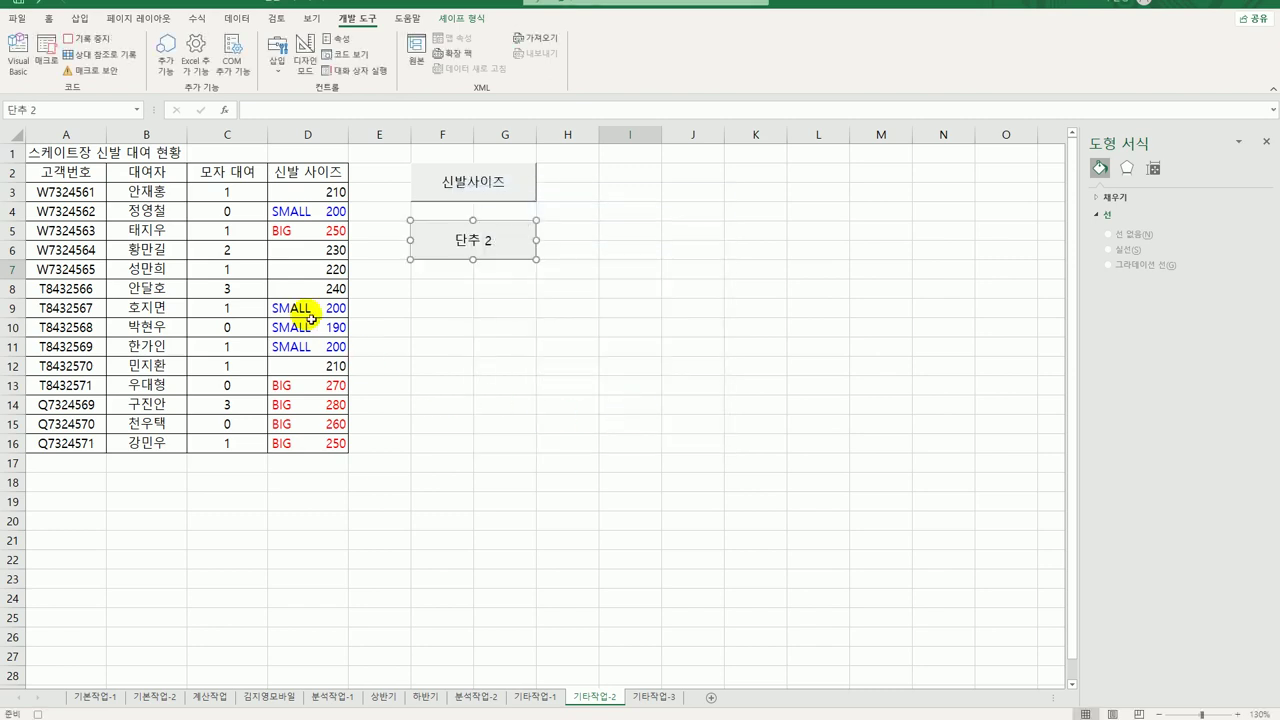
For the hat rental values in C3:C16, start a custom number format with the section [=1]"대여".
left_click_drag(250, 191, 245, 449)
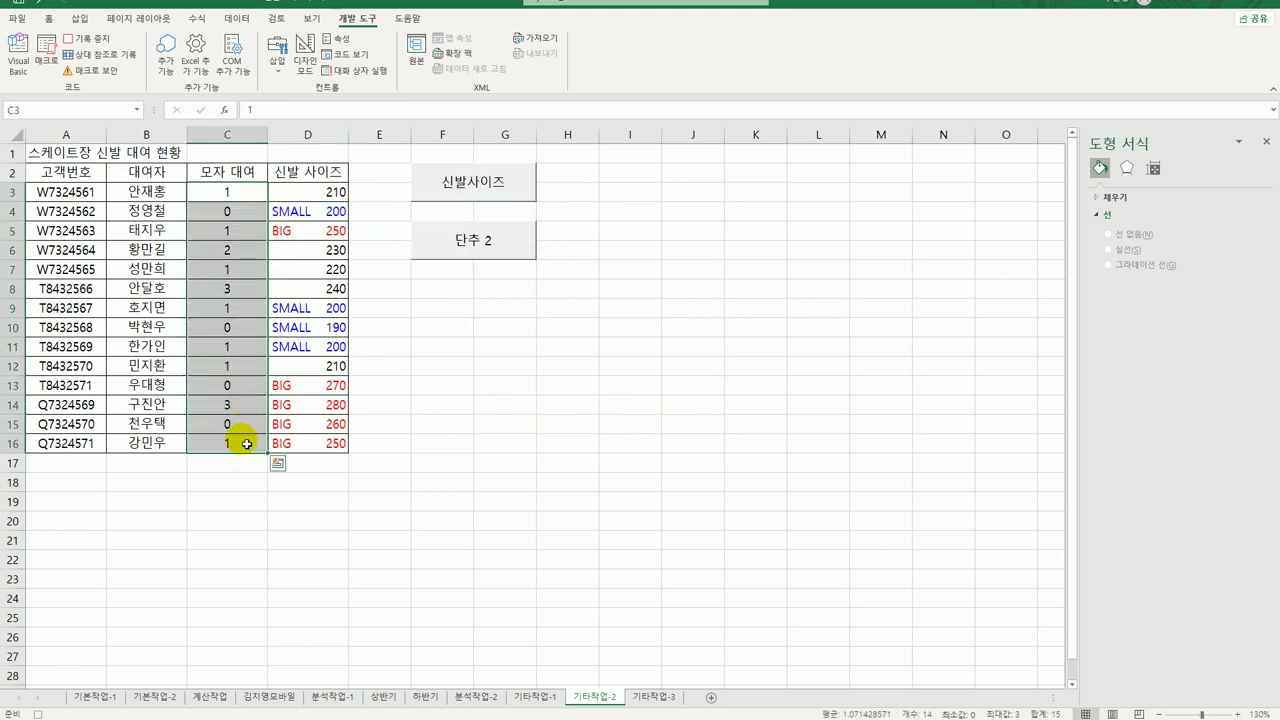
right_click(238, 194)
left_click(314, 491)
left_click_drag(356, 362, 645, 275)
left_click(467, 439)
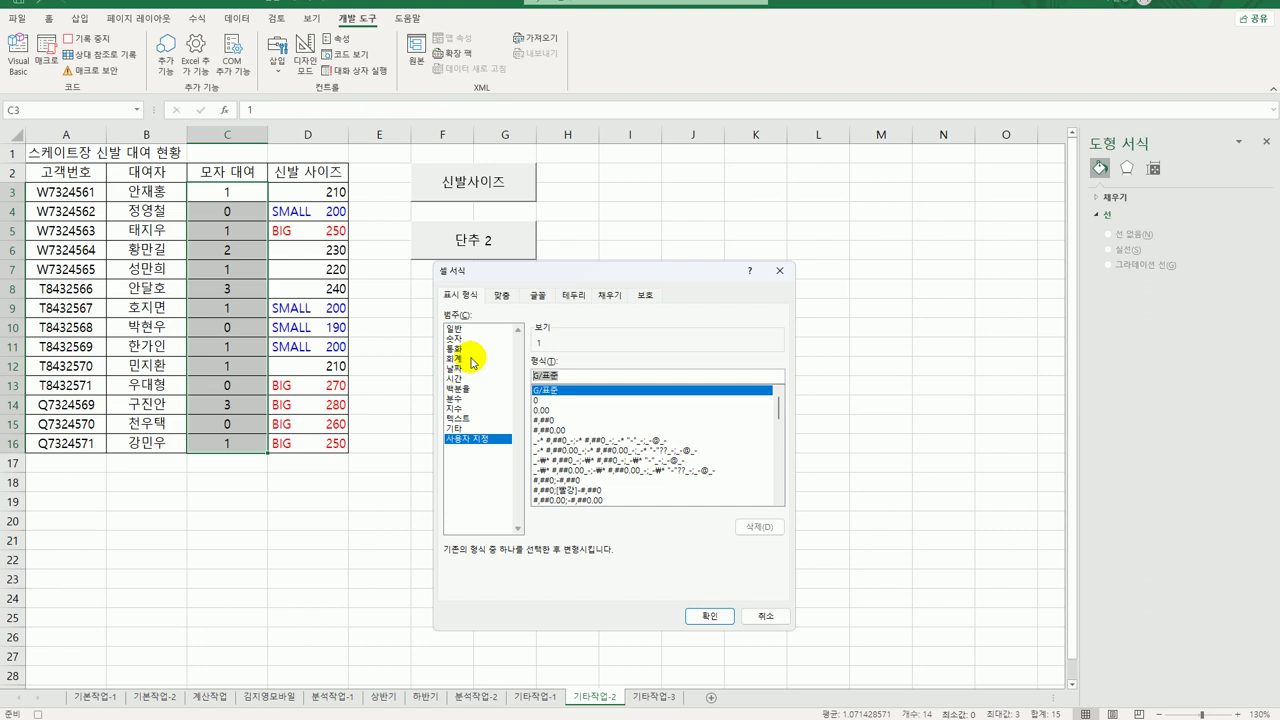
key("BackSpace")
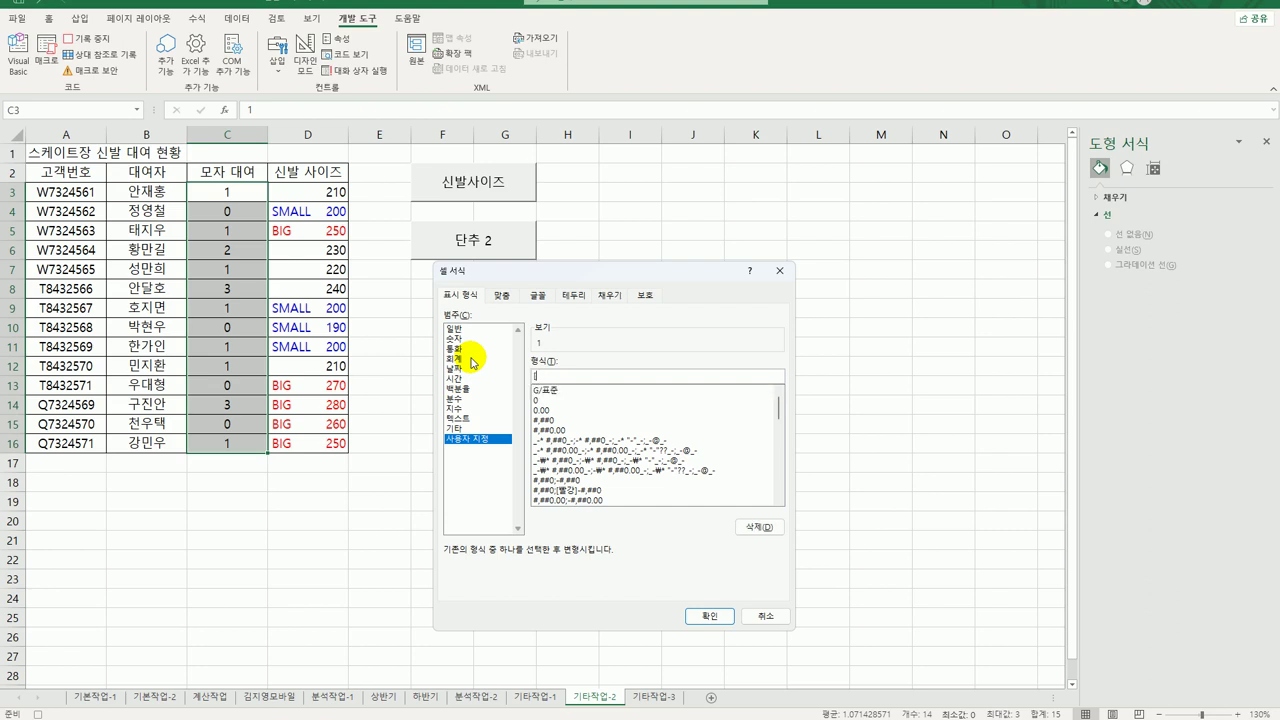
type("[=1]")
type("\"")
type("ㄷ")
type("대여\"")
Add the section [빨강][=0]"본인모자" and an empty section for other values, apply the format and stop recording the macro.
type("강][")
type("=0")
type("]")
type("\"")
type("ㅂ")
type("본인모자\";")
left_click(709, 616)
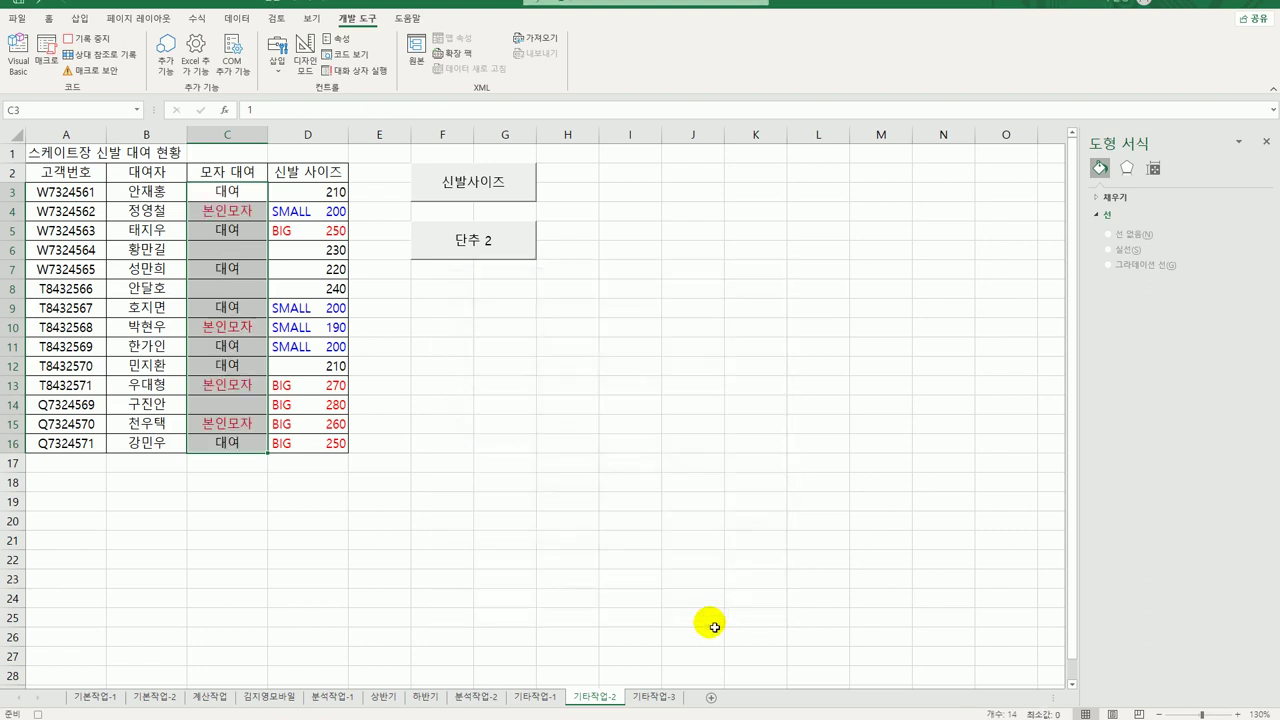
left_click(212, 450)
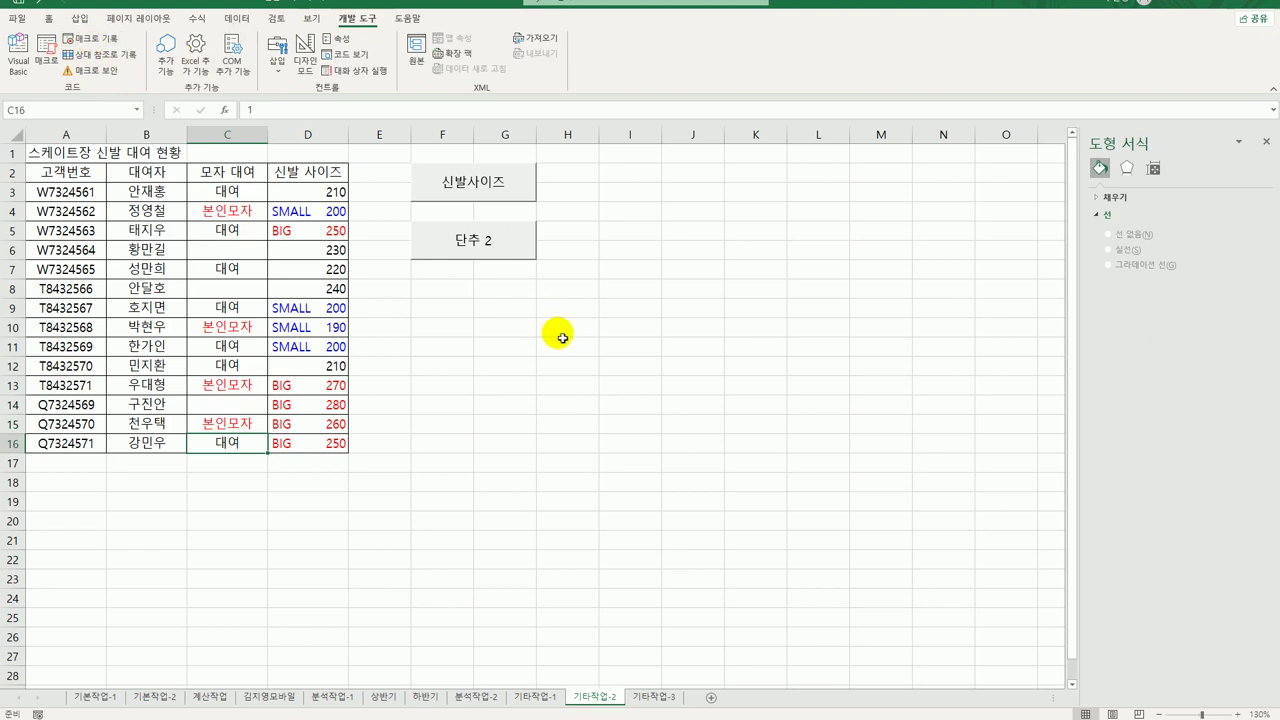
Change the caption of the button over F5:G6 to 모자대여 and deselect it.
right_click(474, 259)
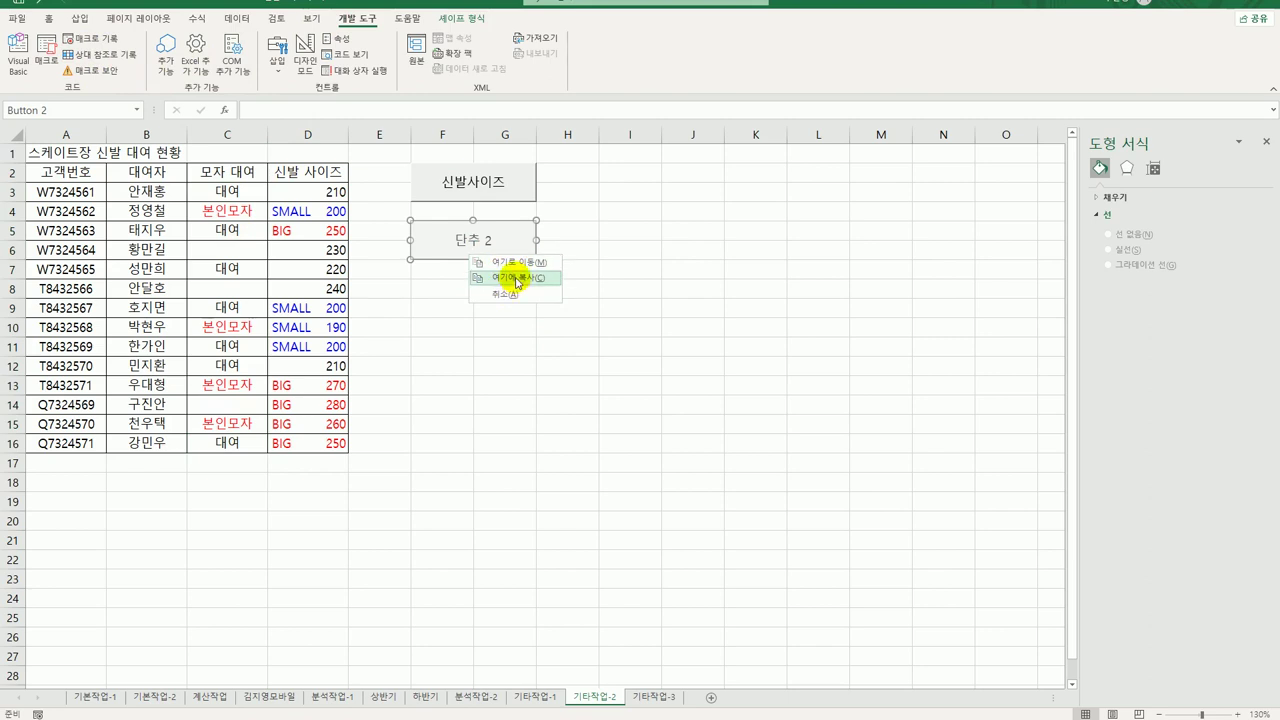
left_click(640, 288)
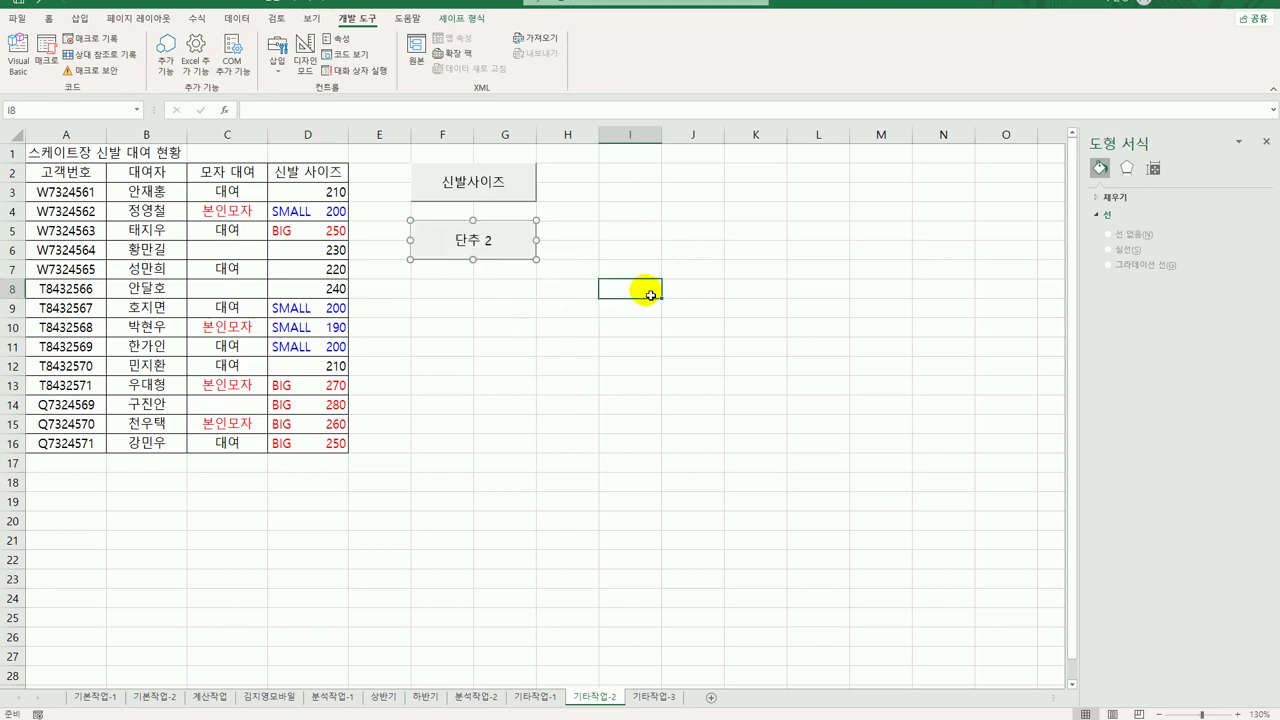
right_click(503, 261)
left_click(567, 327)
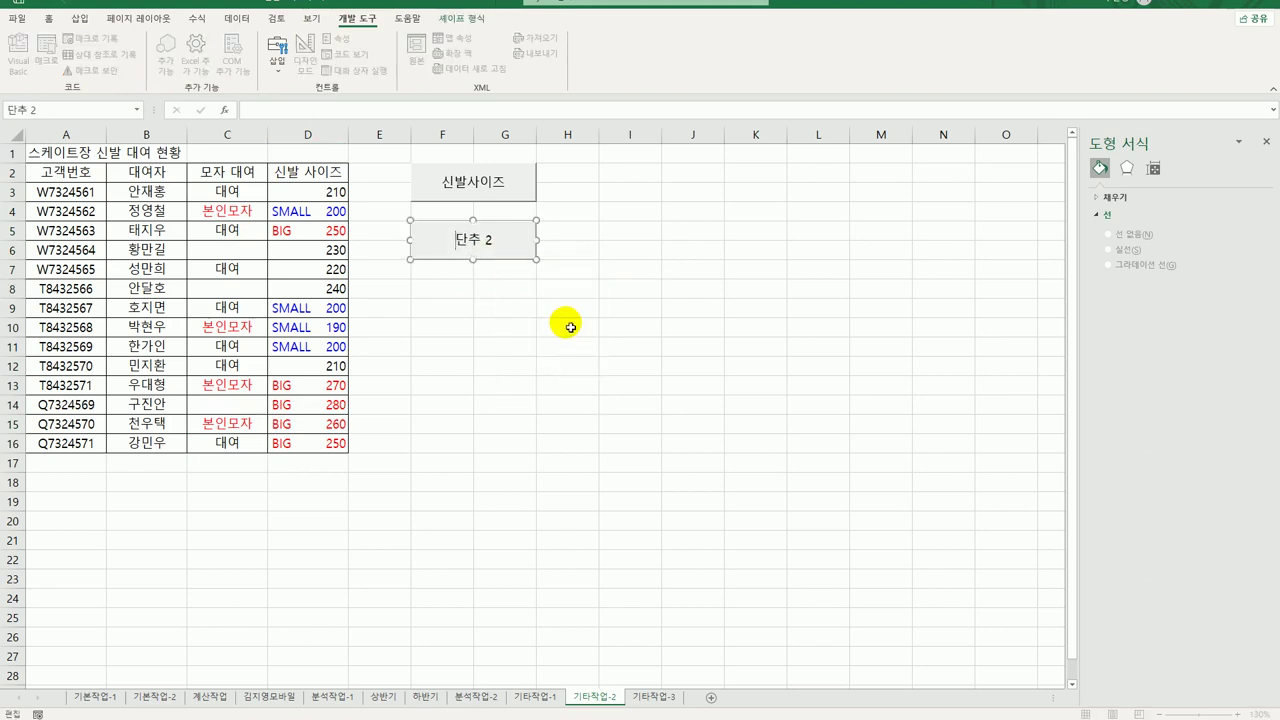
key("ctrl+a")
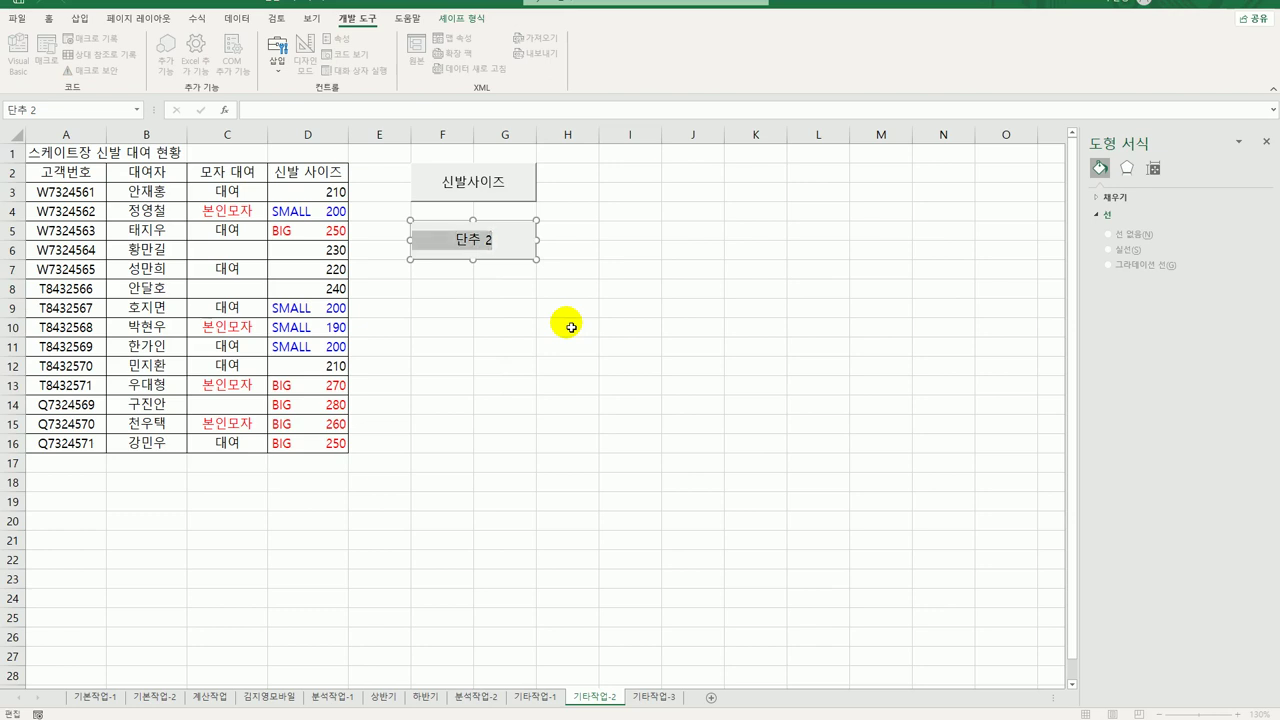
type("모자대여")
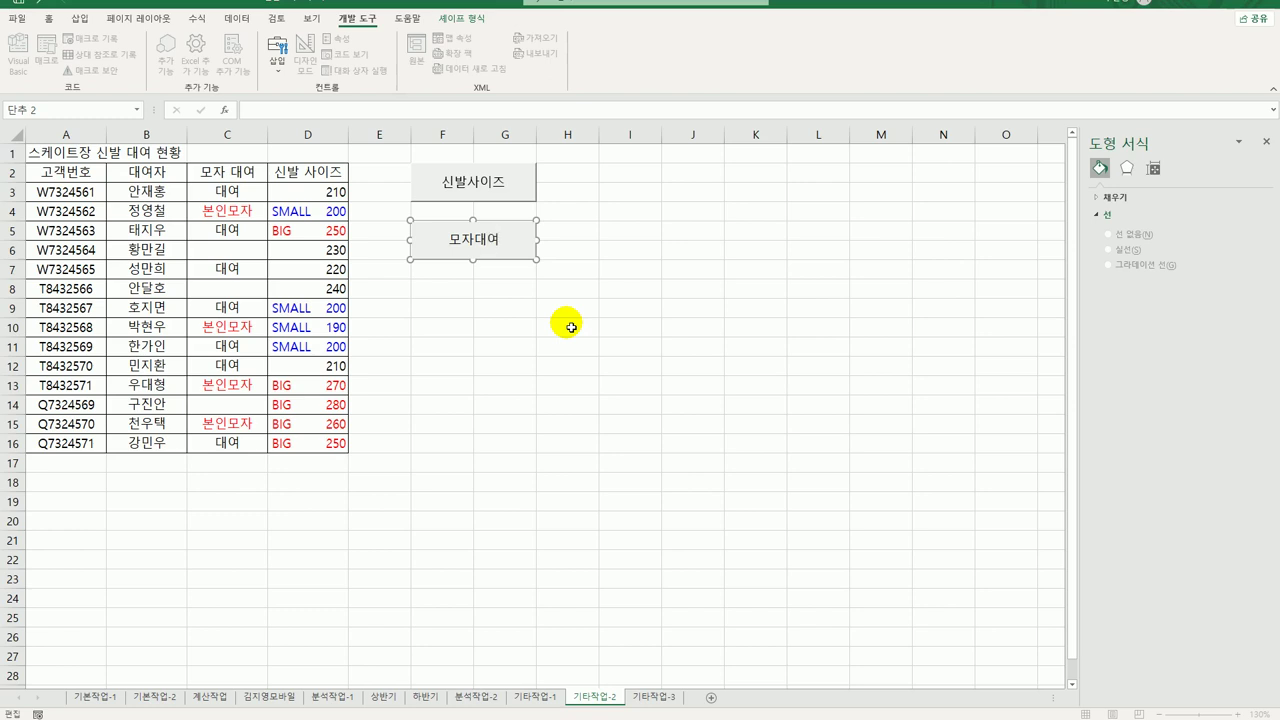
left_click(578, 312)
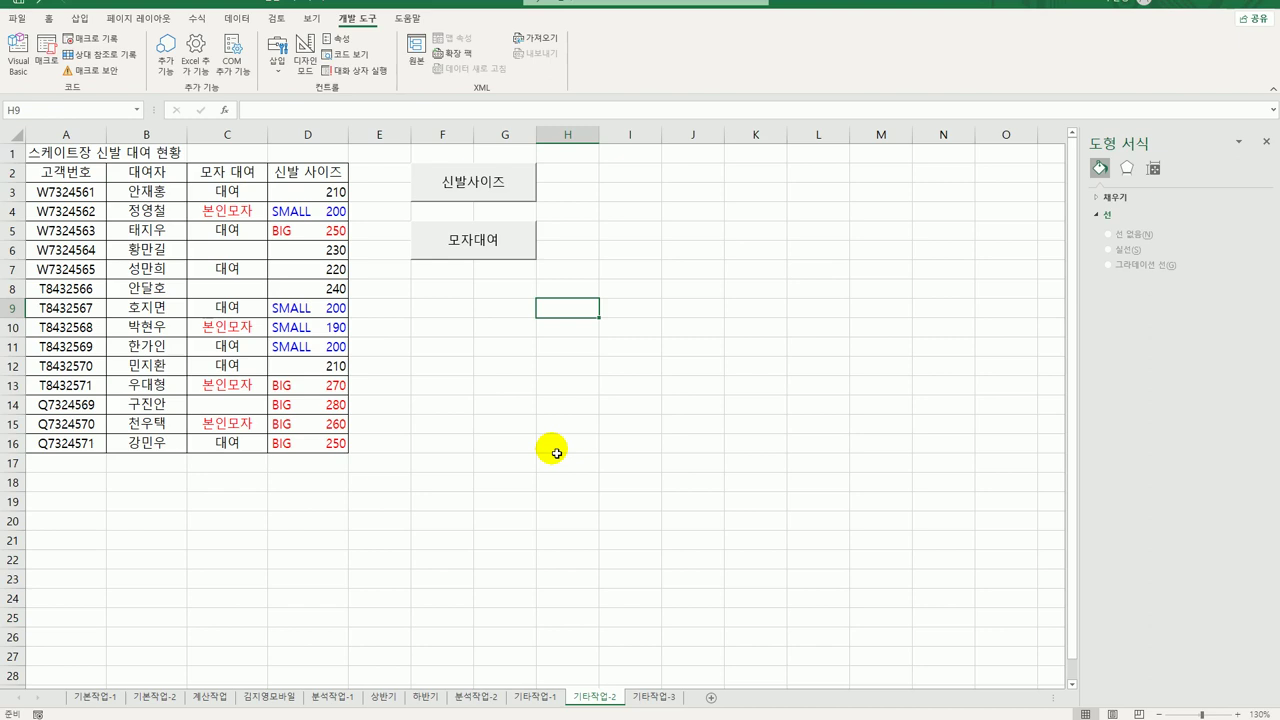
On sheet 기타작업-3, enter design mode and add 포인트지급.Show to the click procedure of the 포인트지급 button.
left_click(656, 697)
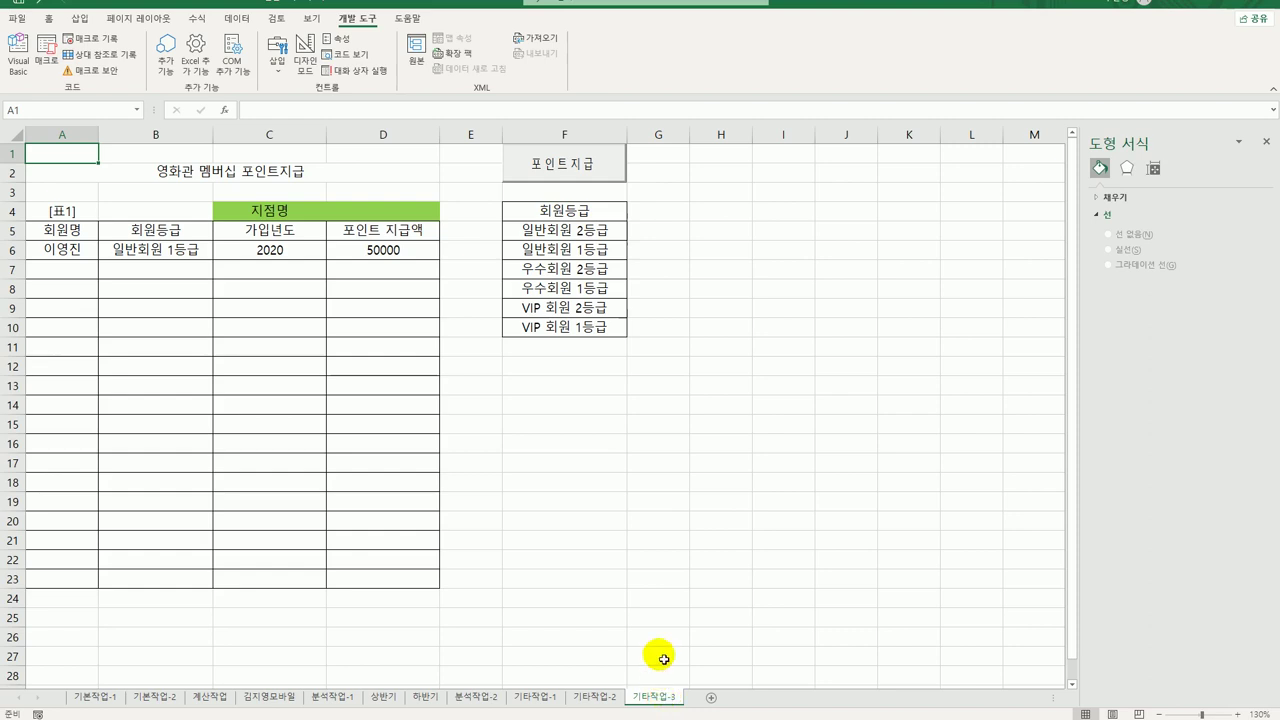
left_click(306, 65)
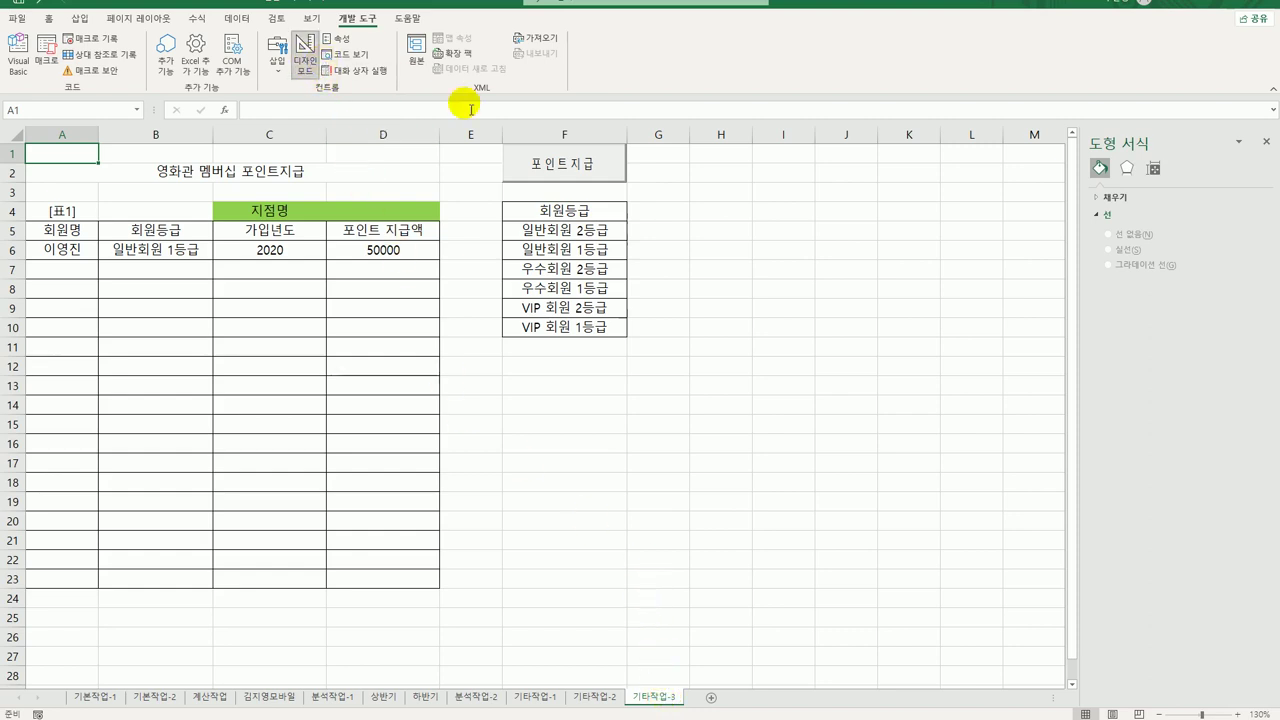
left_click(603, 170)
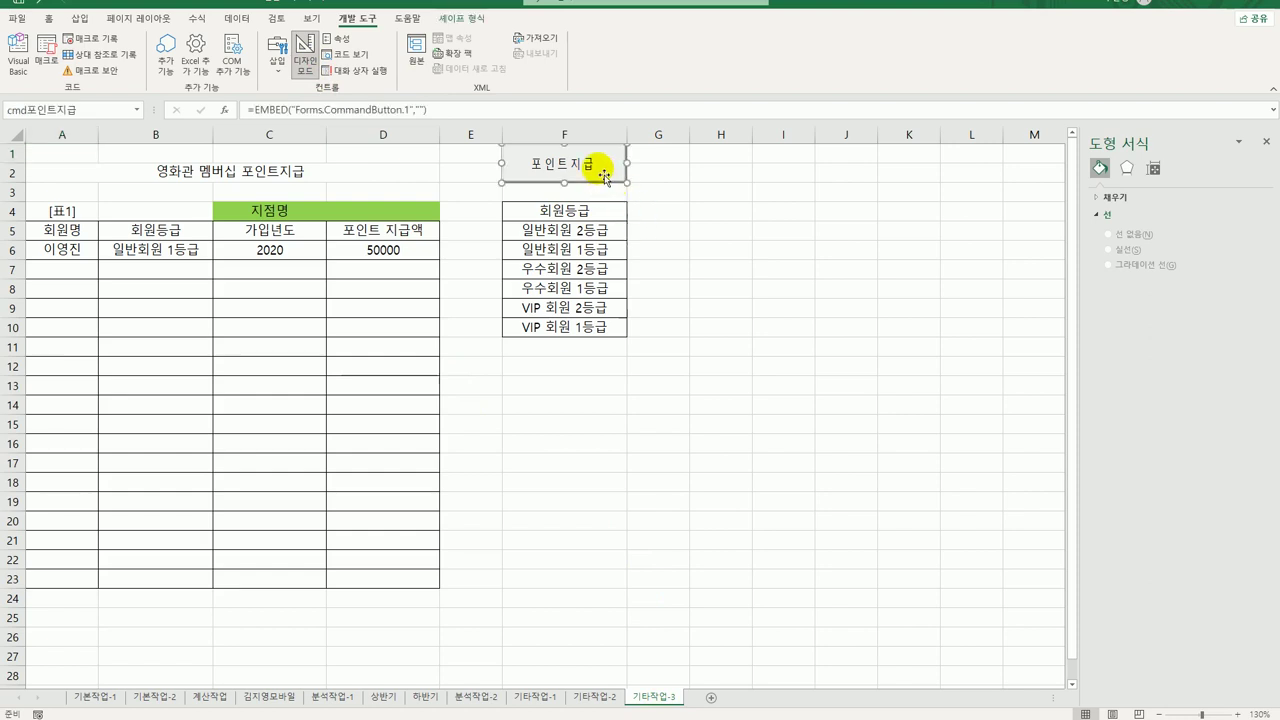
double_click(604, 176)
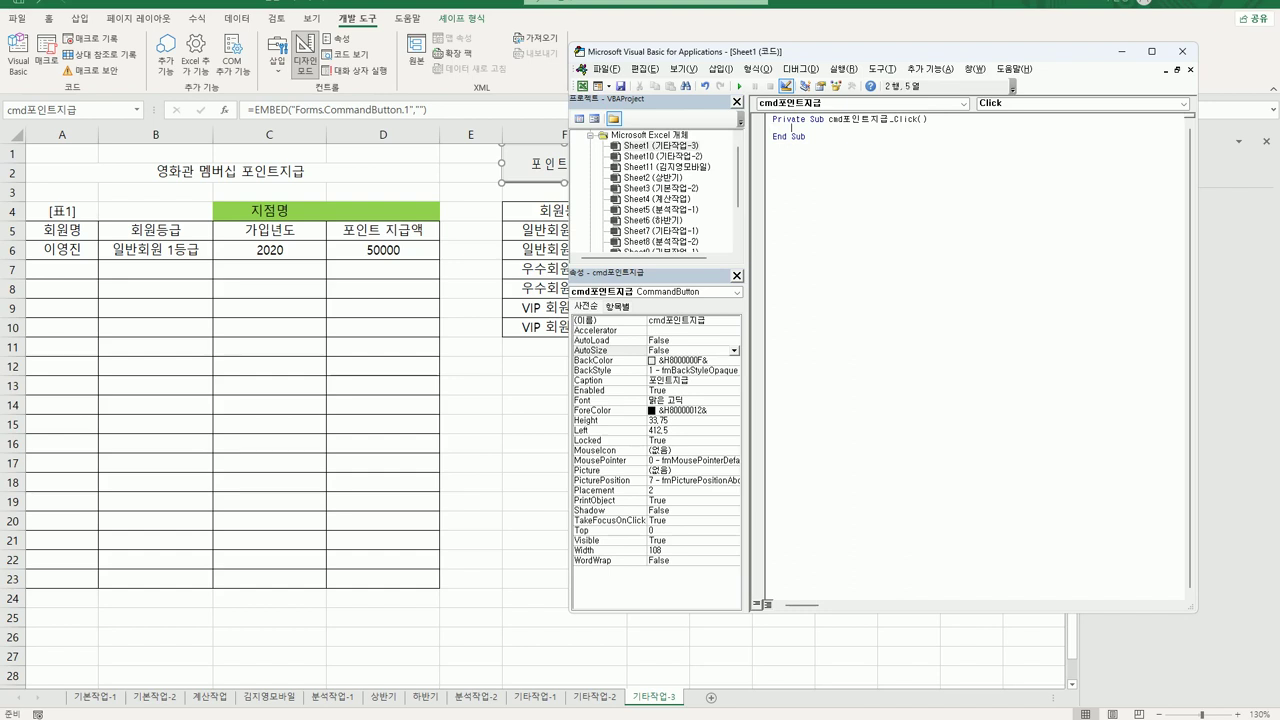
type("포인트지급.Show")
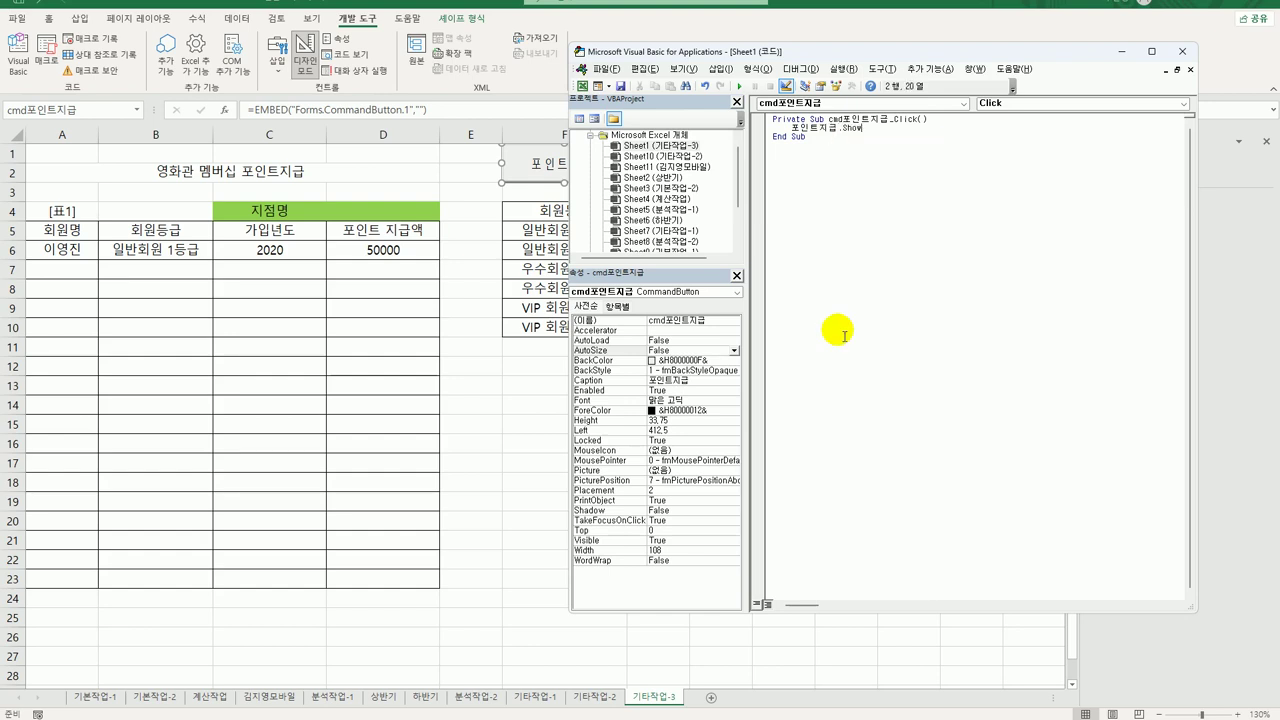
Open the code of the 포인트지급 form and create its UserForm_Initialize procedure.
left_click(738, 165)
left_click_drag(738, 165, 736, 200)
left_click(614, 211)
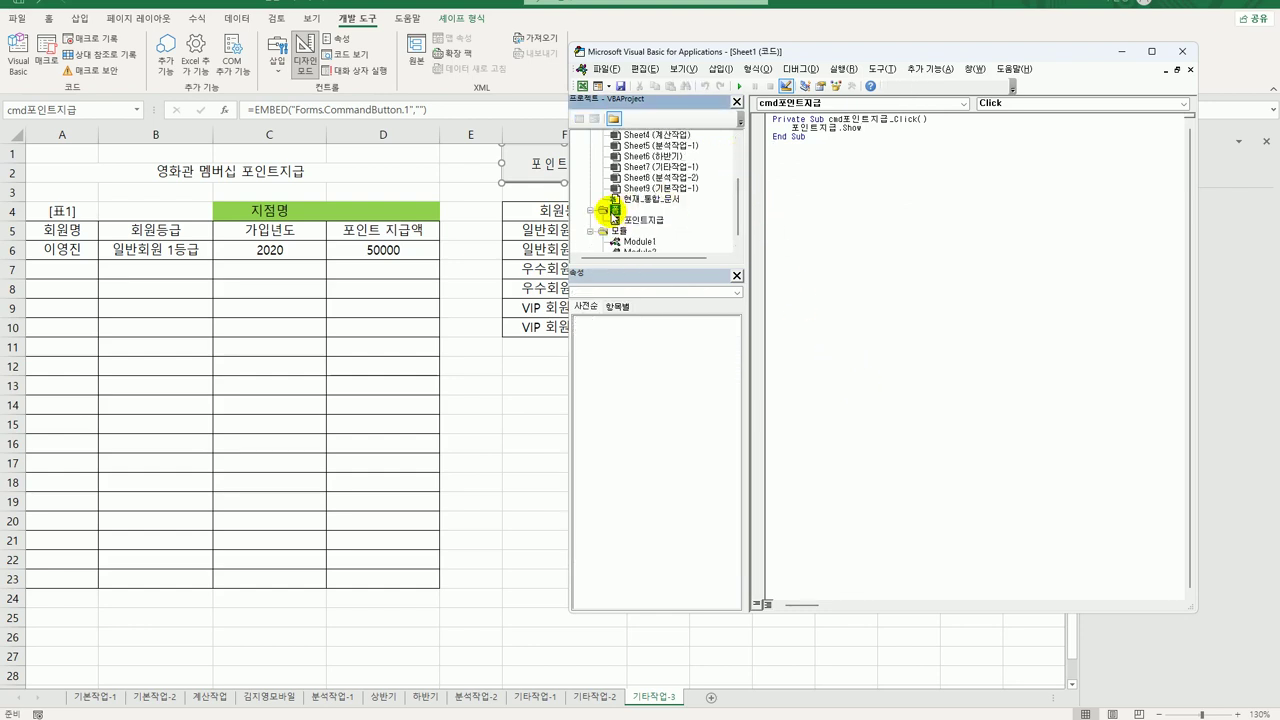
left_click(634, 222)
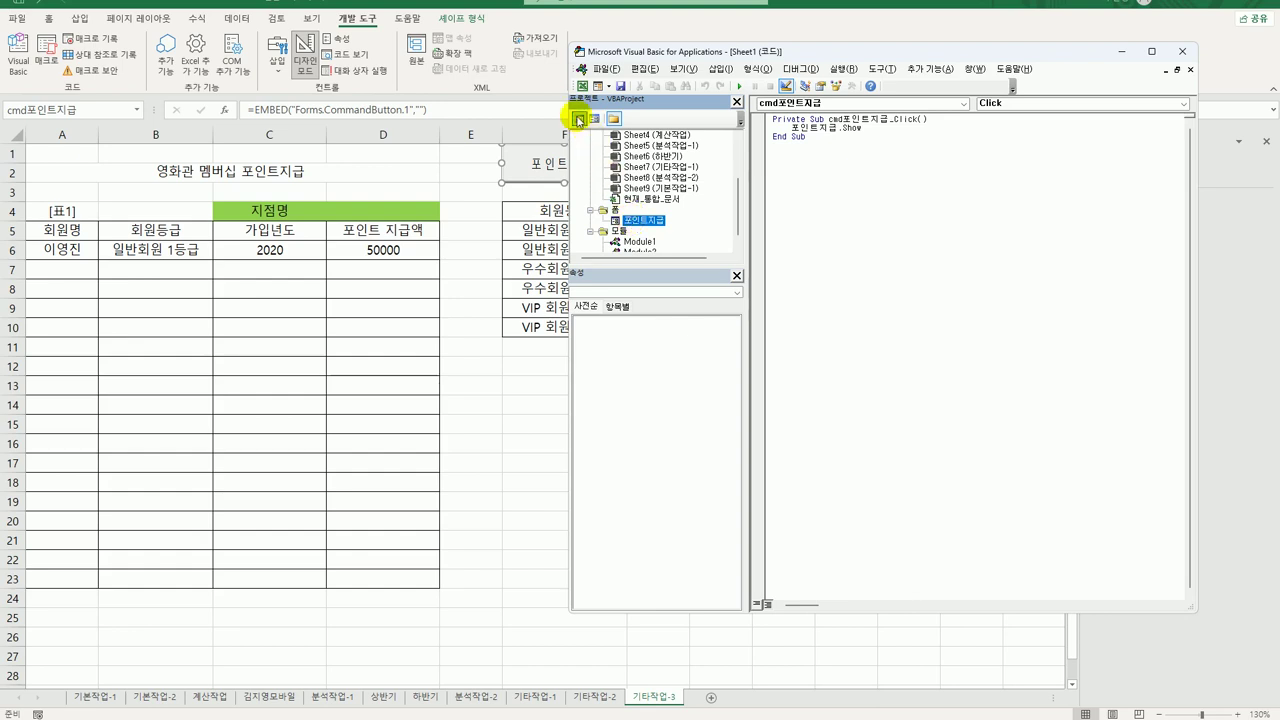
left_click(578, 119)
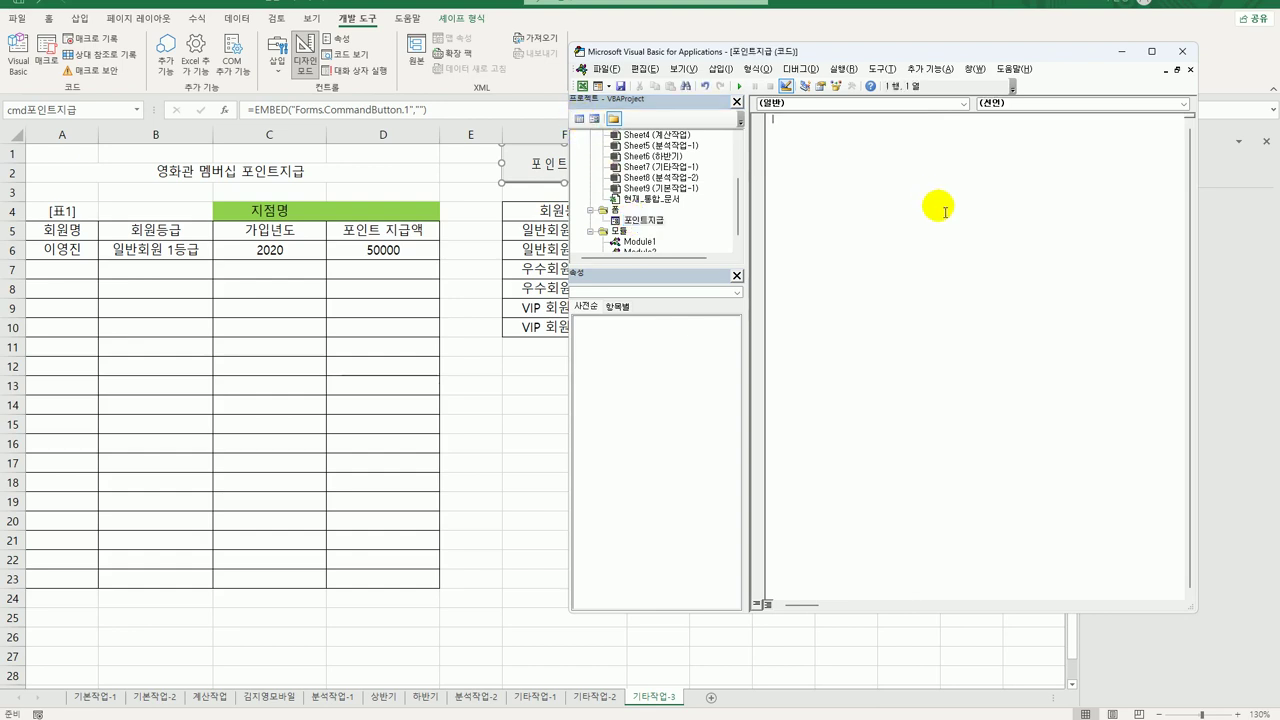
left_click(900, 100)
left_click(845, 187)
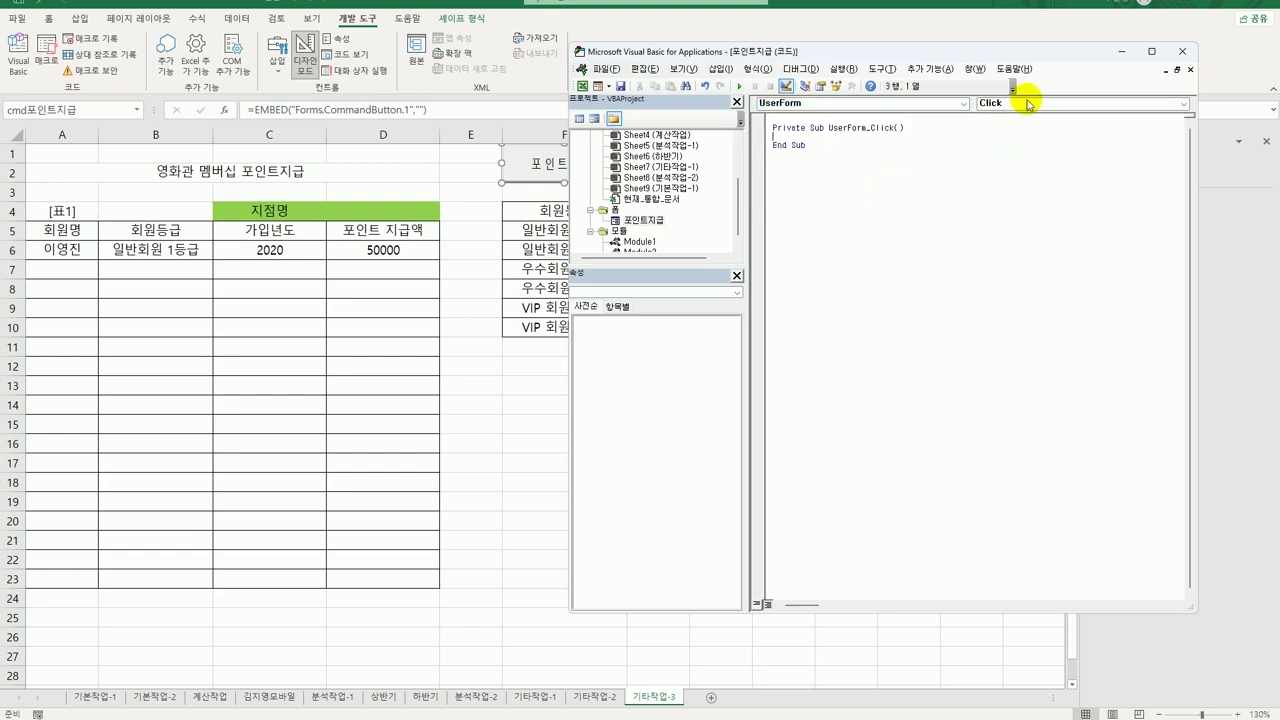
left_click(1022, 103)
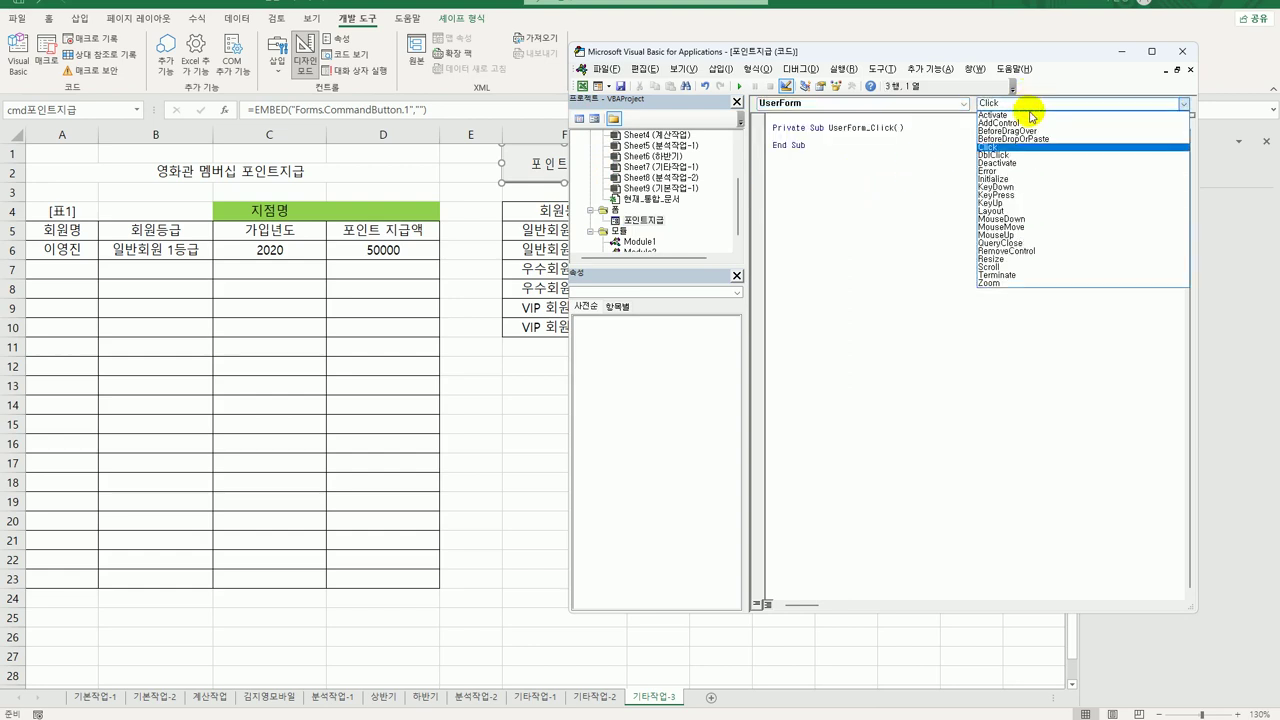
left_click(1036, 179)
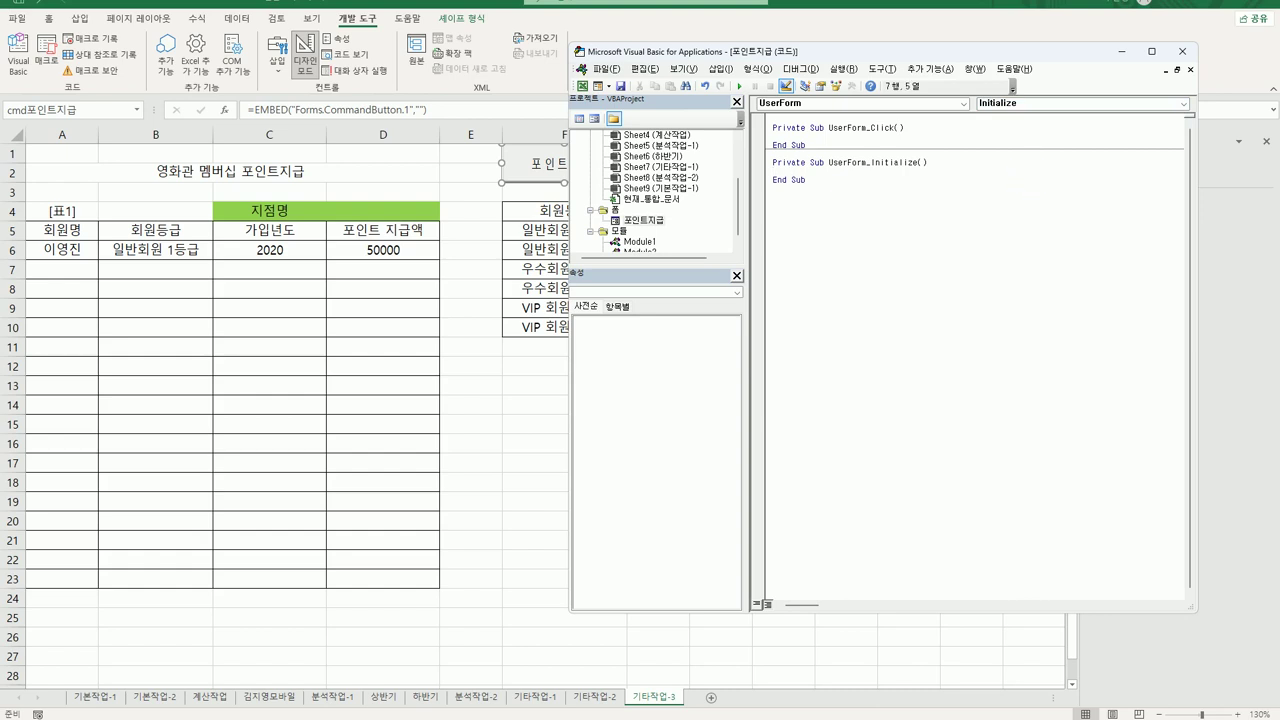
In UserForm_Initialize, set cmb회원등급.RowSource to "F5:F10".
key("Tab")
type("cmd")
type("회원등급.")
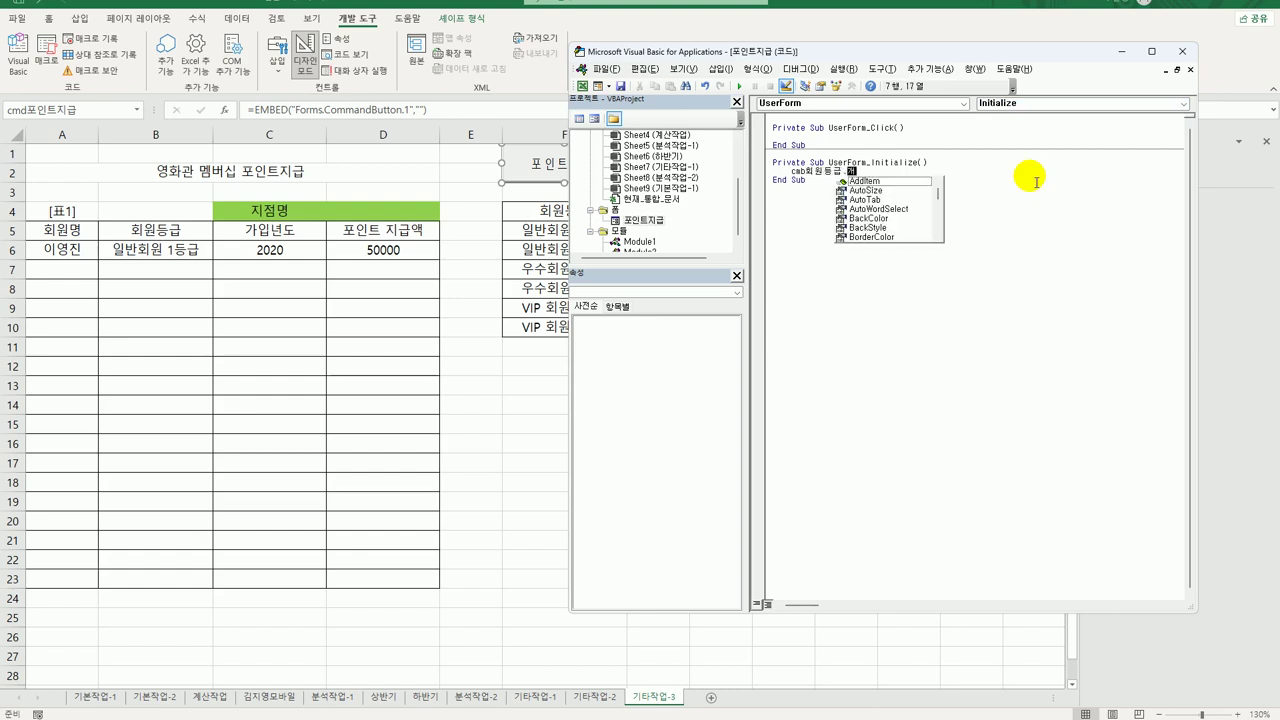
type("row ")
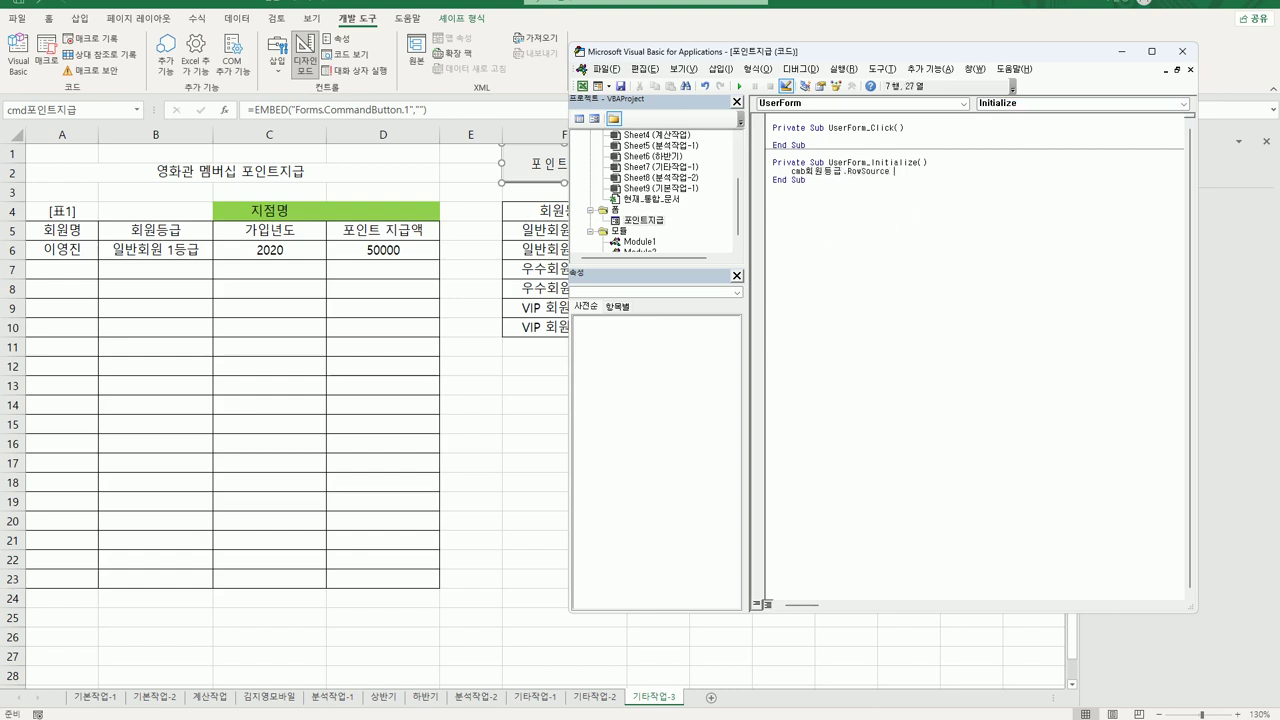
type("= \"F5:F10\"")
Create the click procedure of the cmd닫기 button and add the statement Unload Me.
left_click(877, 104)
left_click(869, 123)
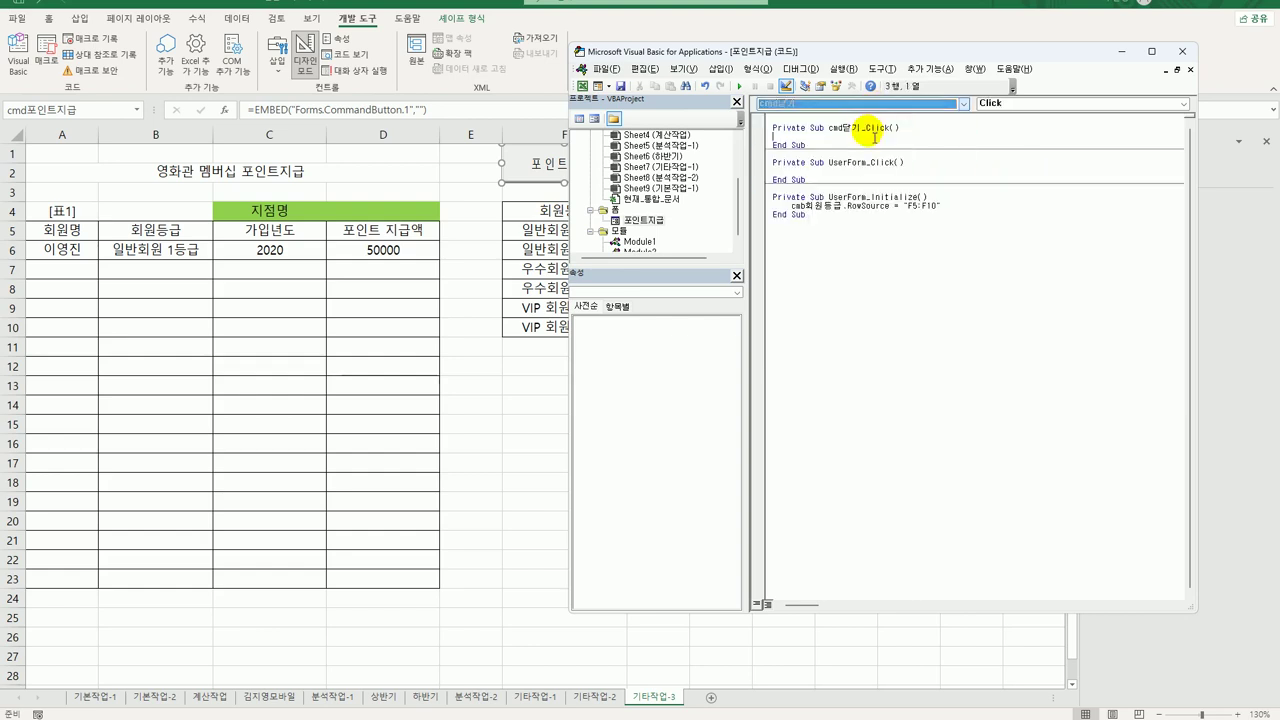
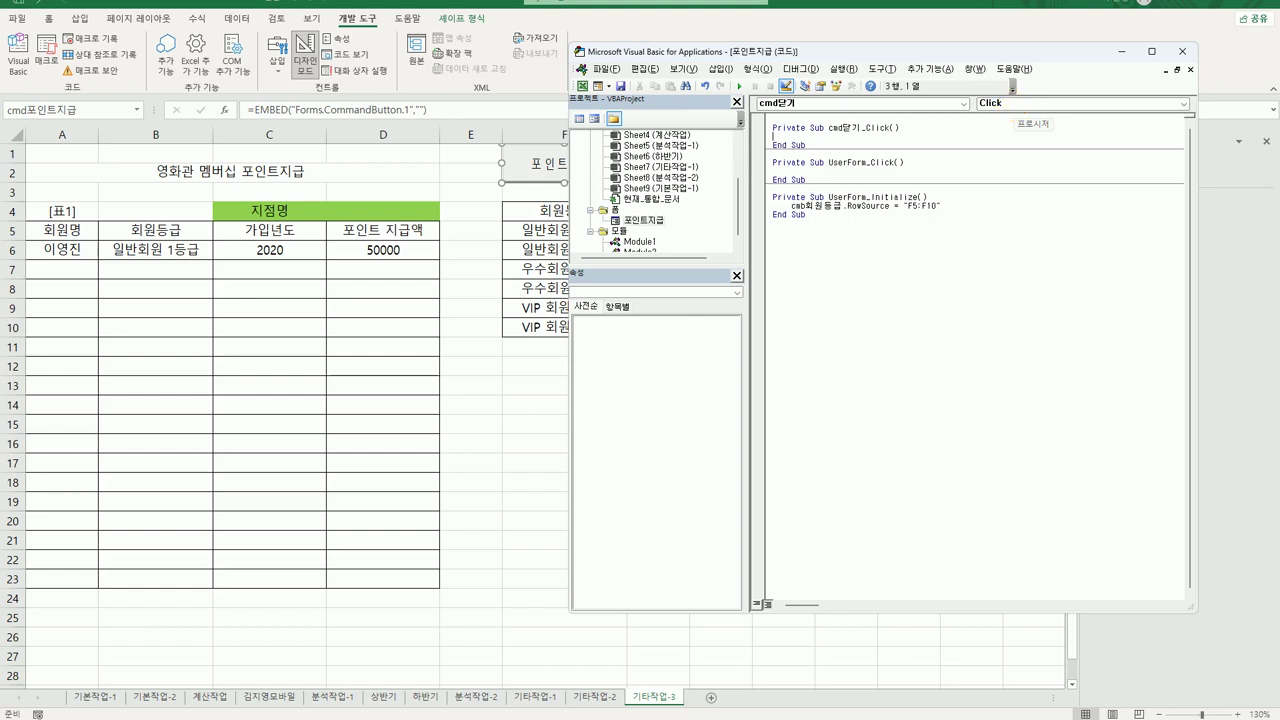
type("unload me")
key("Return")
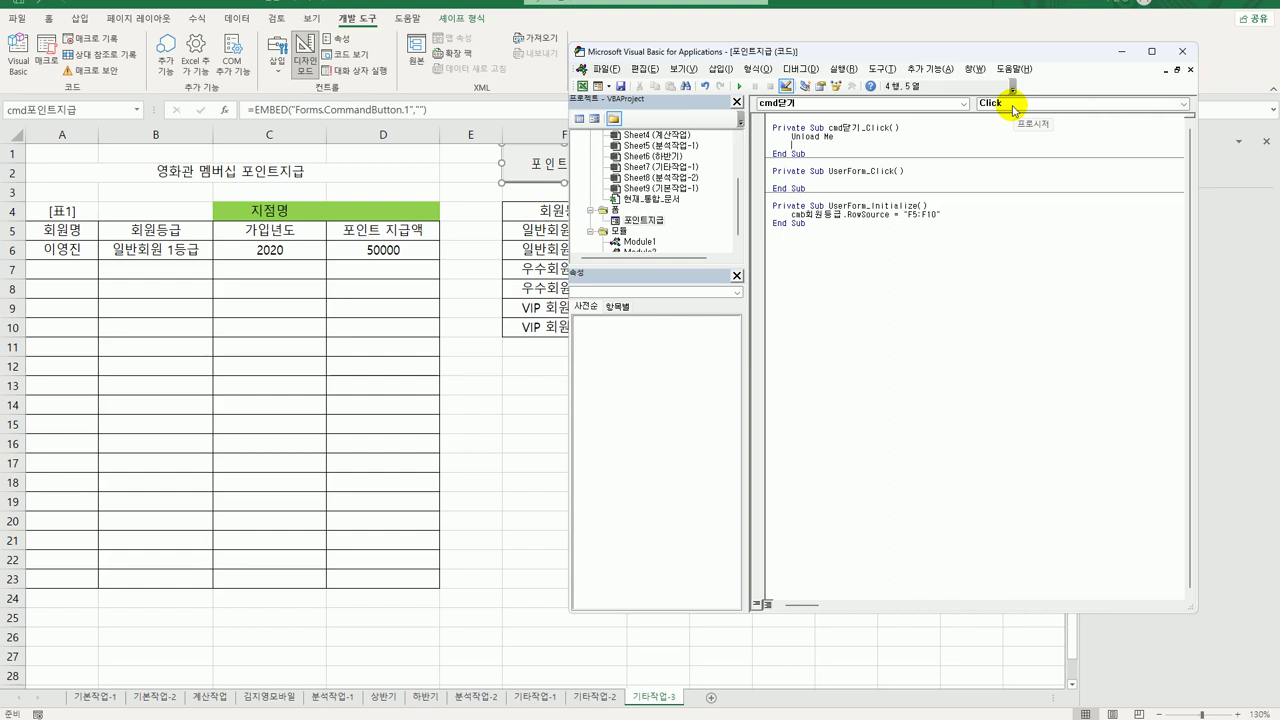
Below Unload Me, add a line that assigns "코엑스점" to cell [D4].
type("[")
type("ㅁ")
type("4] =\"")
type("코엑")
type("스점\"")
key("Return")
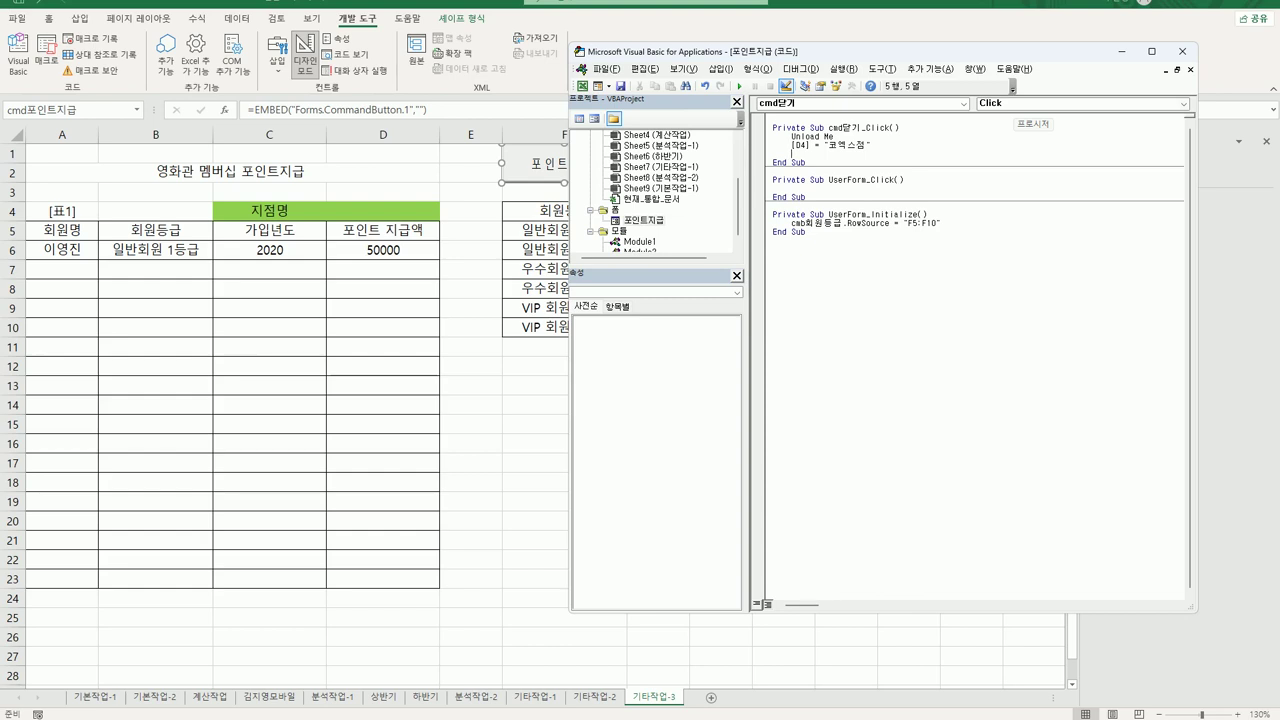
In the cmd닫기 click procedure, add a line that sets [D4].Font.Name to "굴림체".
type("[D4]")
key("BackSpace")
type(".font.name =")
type("\"굴림체")
key("Down")
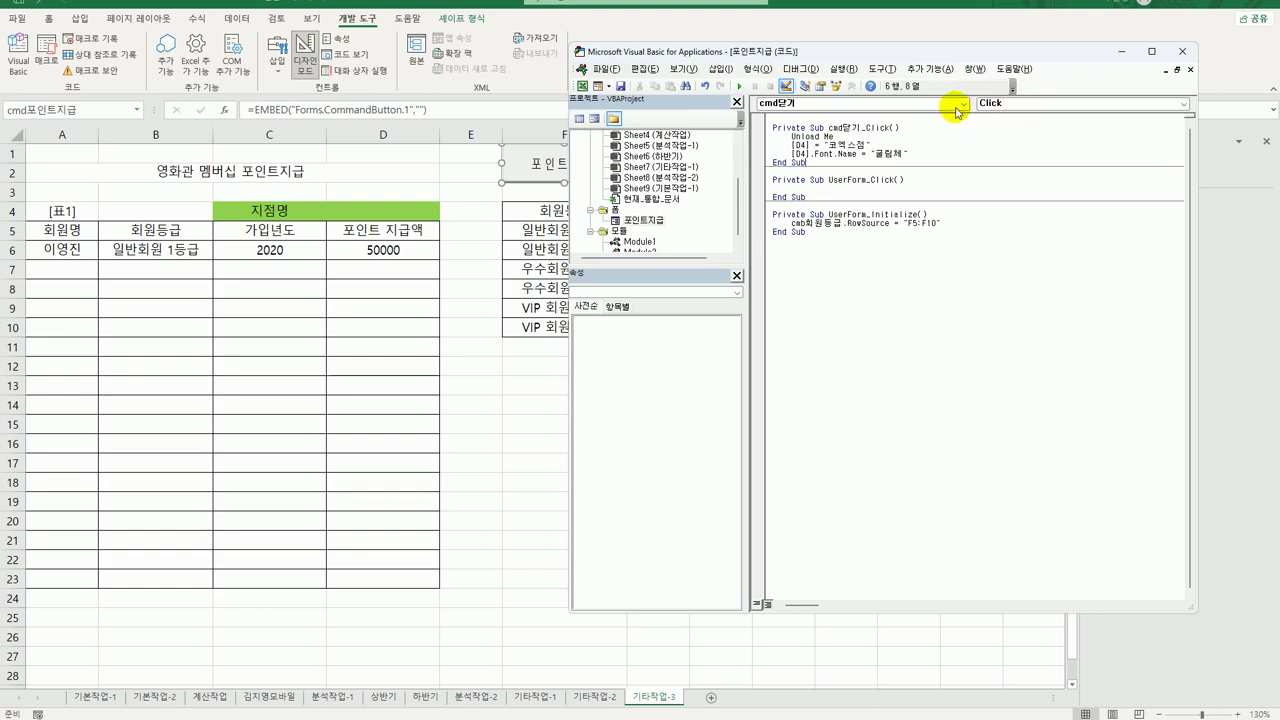
Create the click procedure of the cmd입력 button in the form's code.
left_click(895, 104)
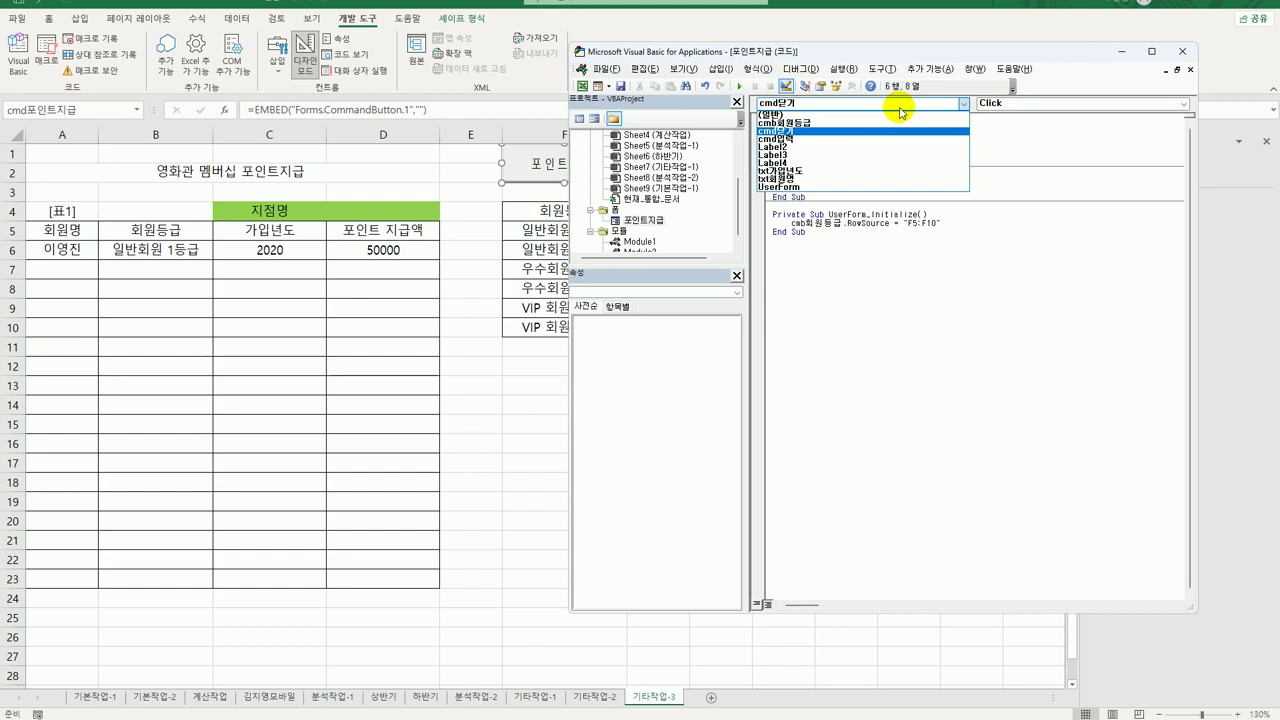
left_click(887, 142)
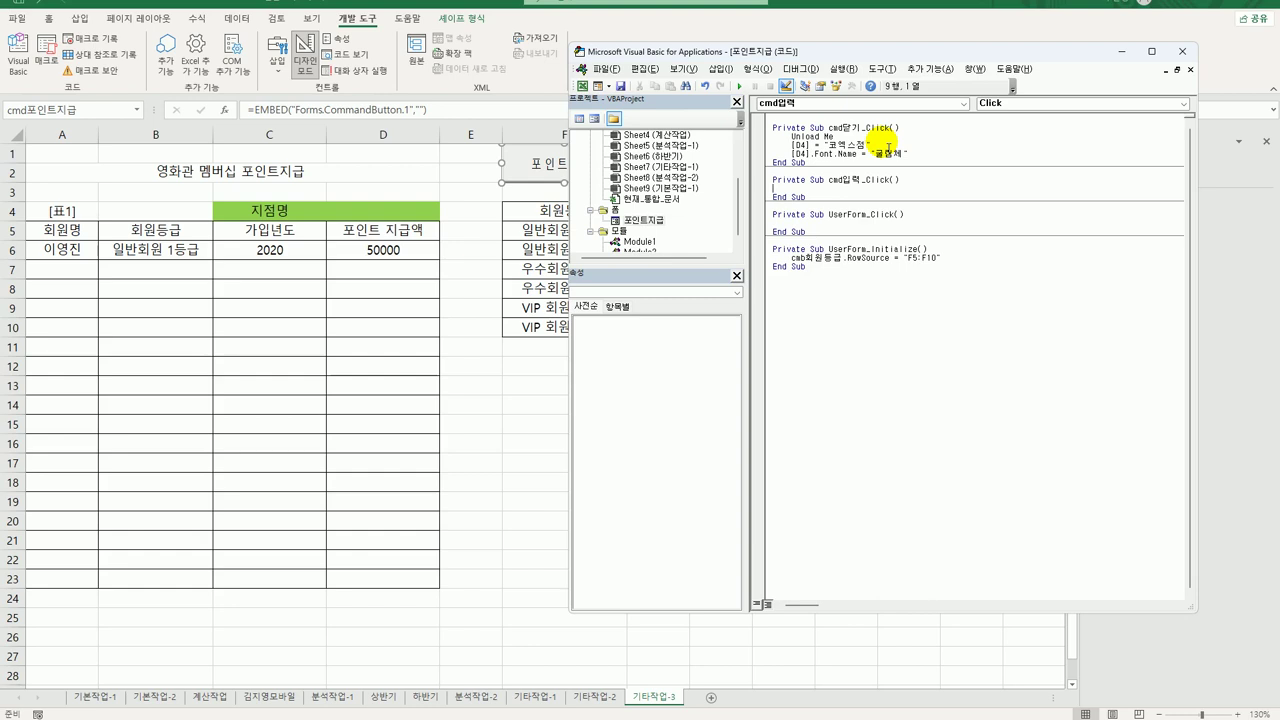
Examine on the sheet the contiguous range around A5 and the first empty row of the table, then return to the code.
left_click(78, 238)
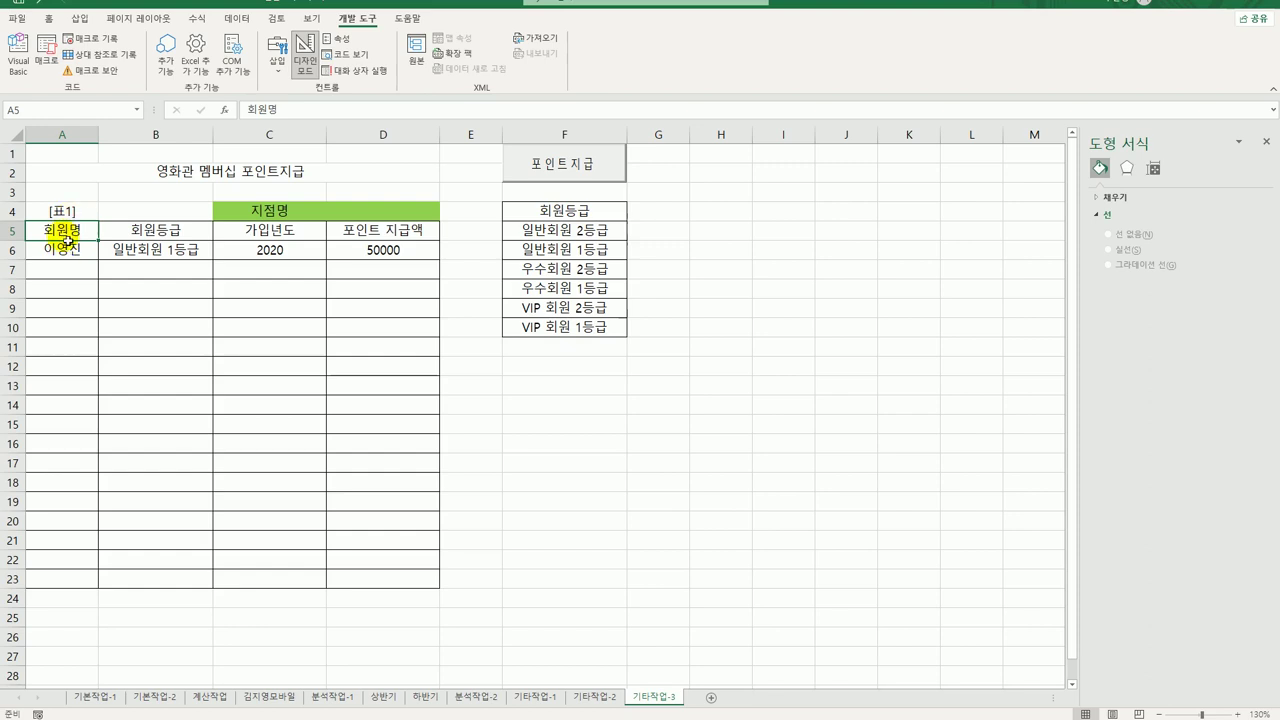
left_click_drag(78, 238, 376, 255)
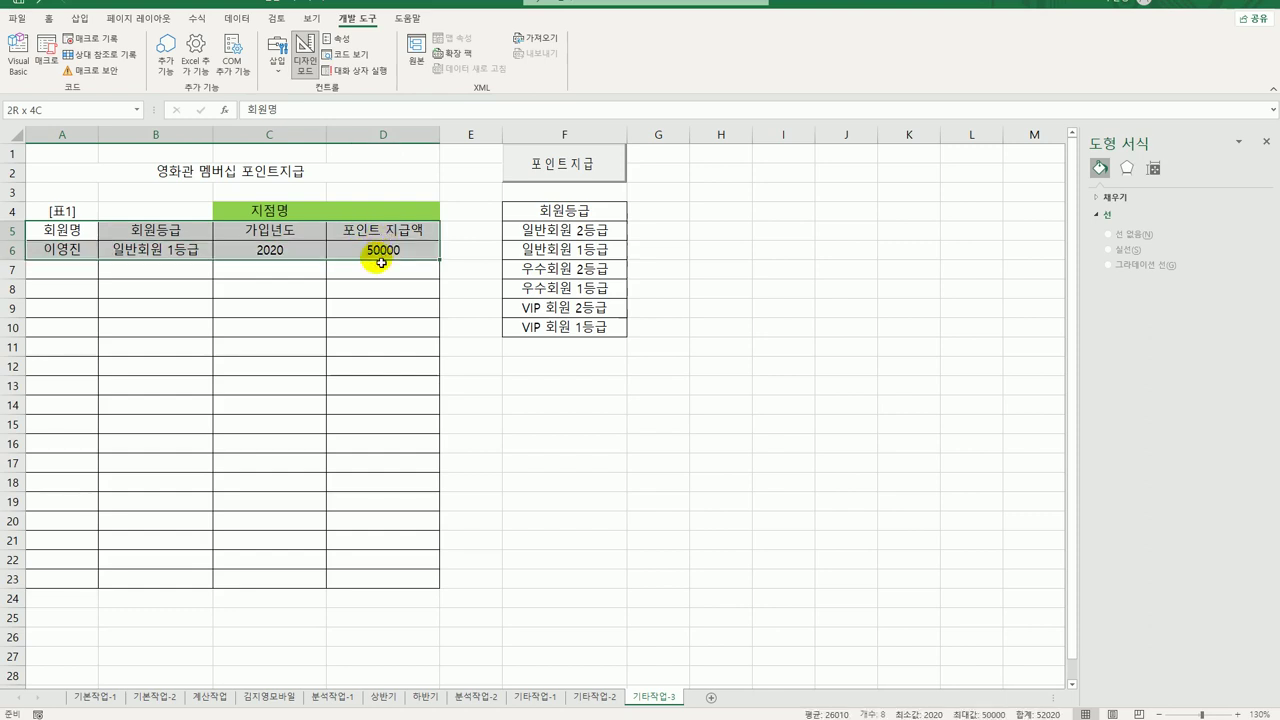
left_click_drag(77, 218, 368, 256)
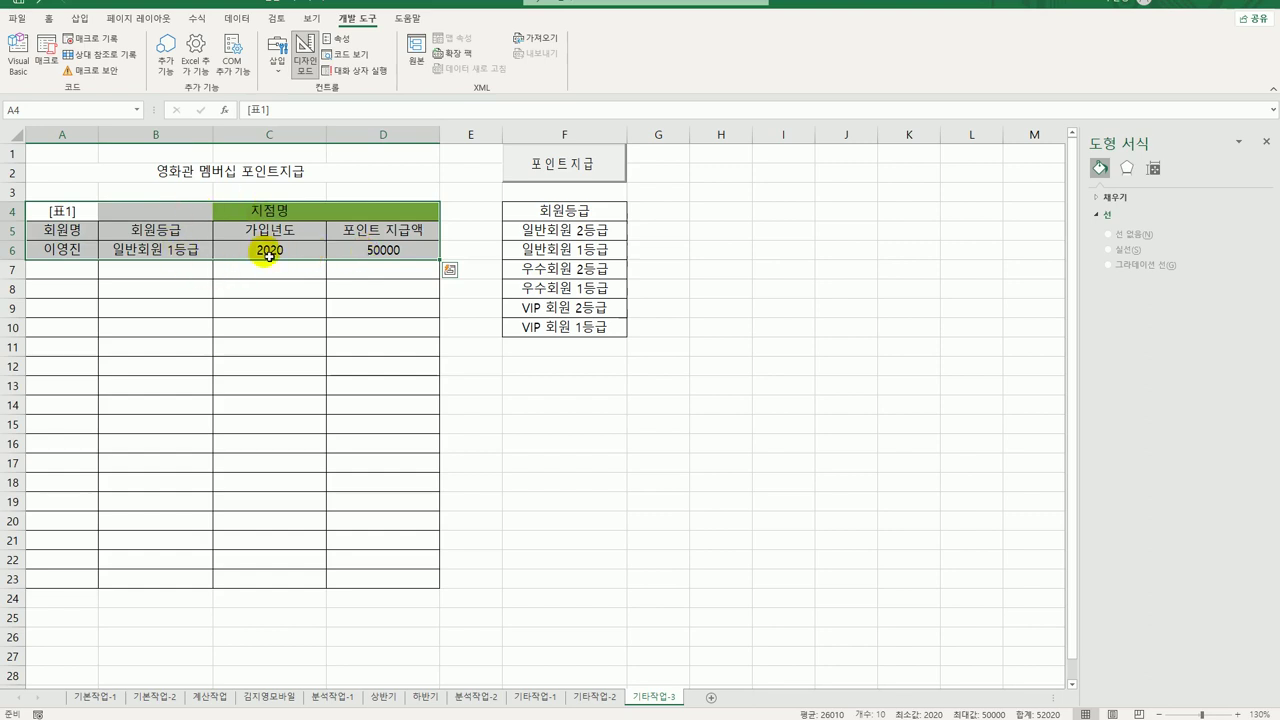
left_click(83, 274)
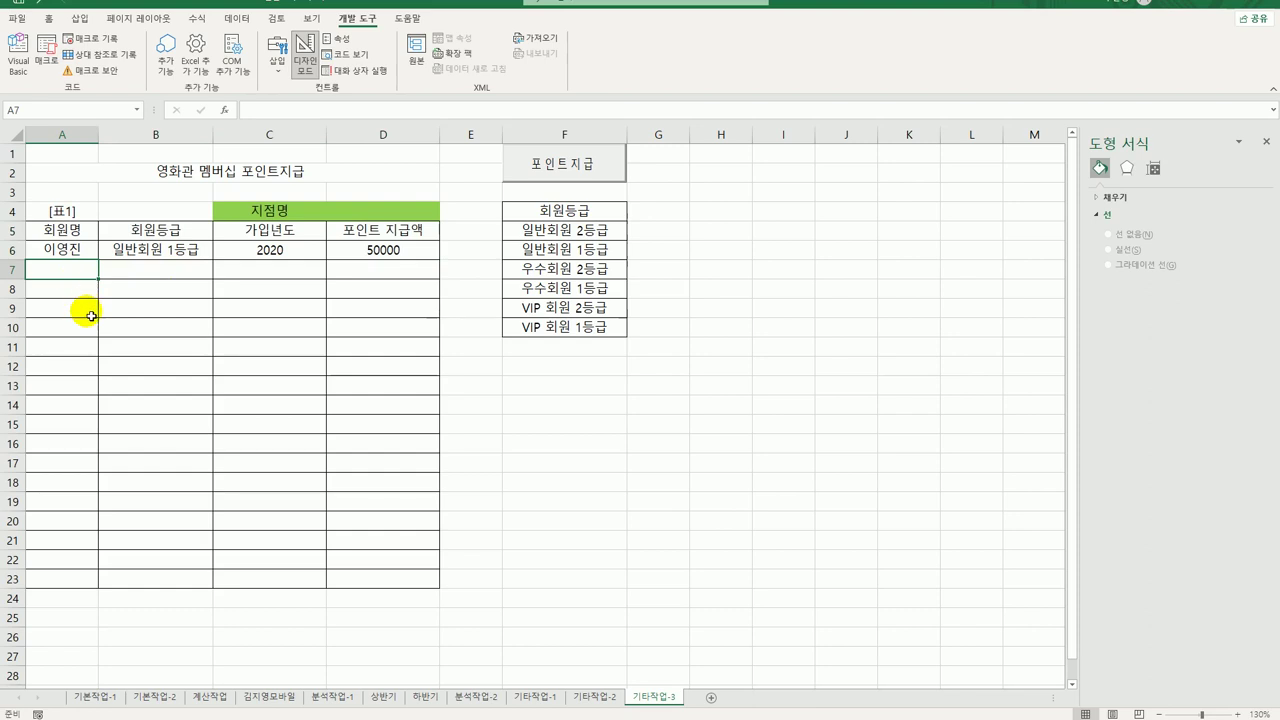
left_click_drag(62, 211, 362, 254)
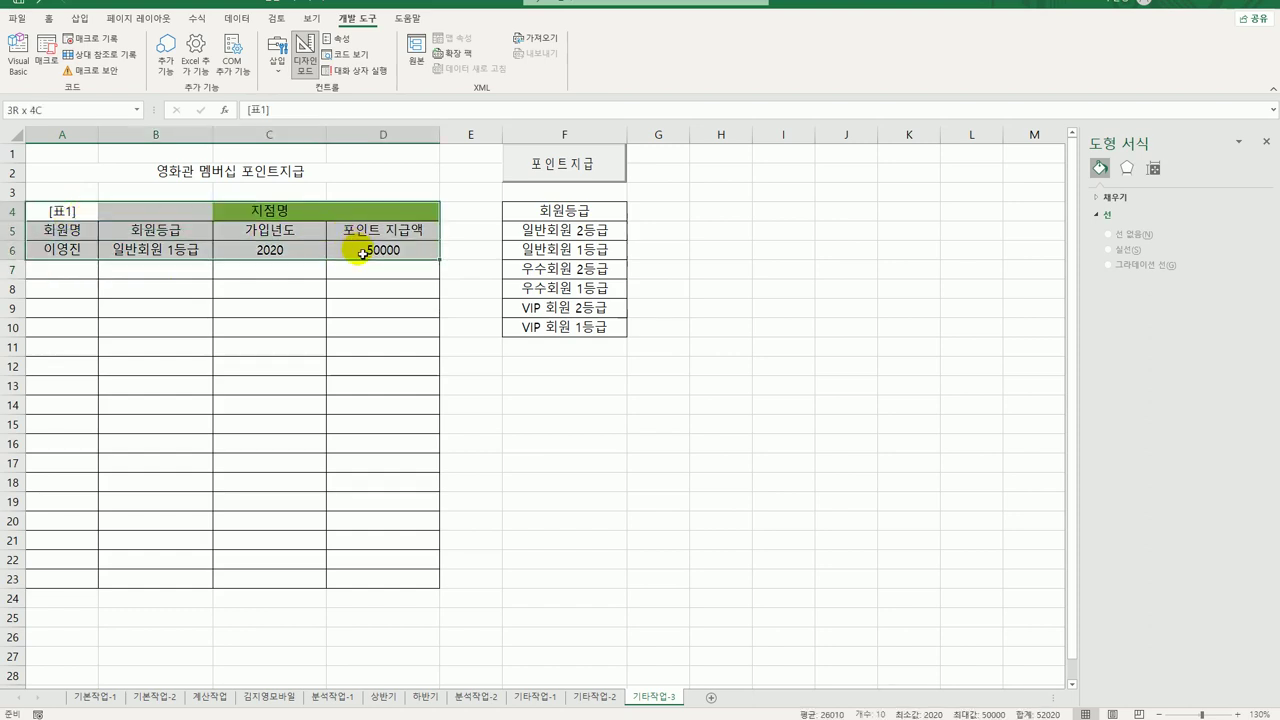
left_click(62, 269)
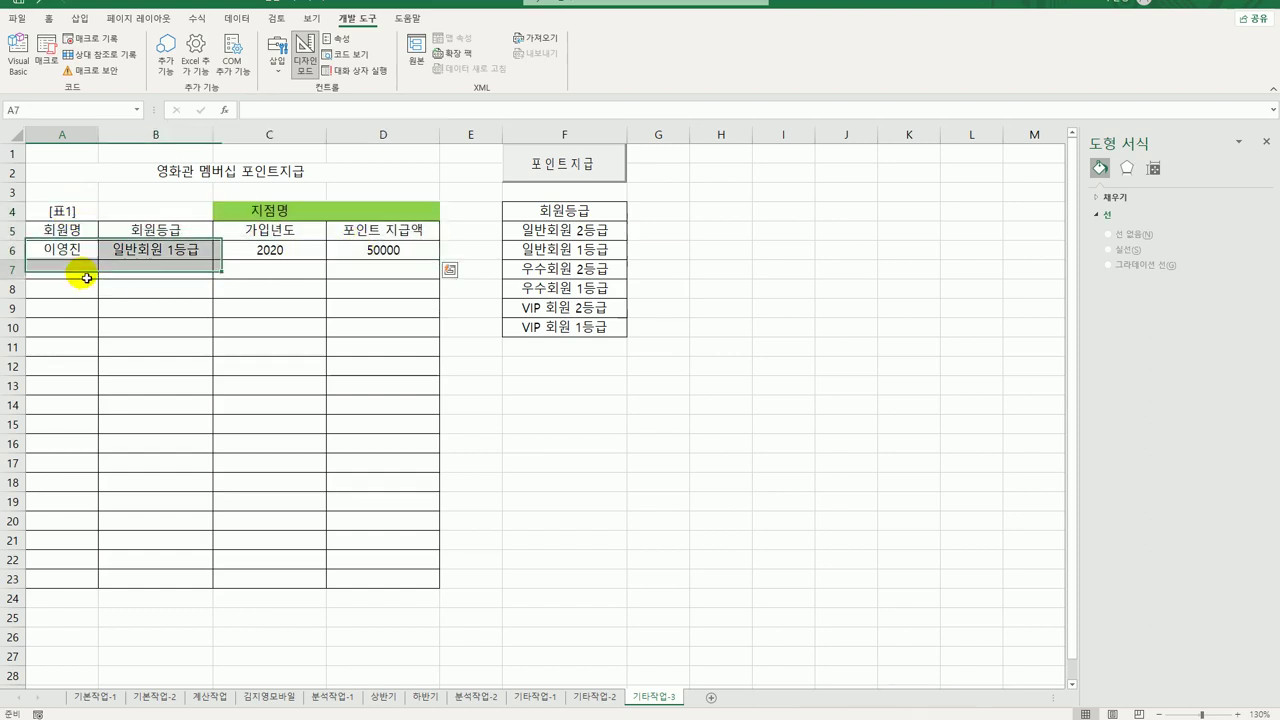
left_click(22, 64)
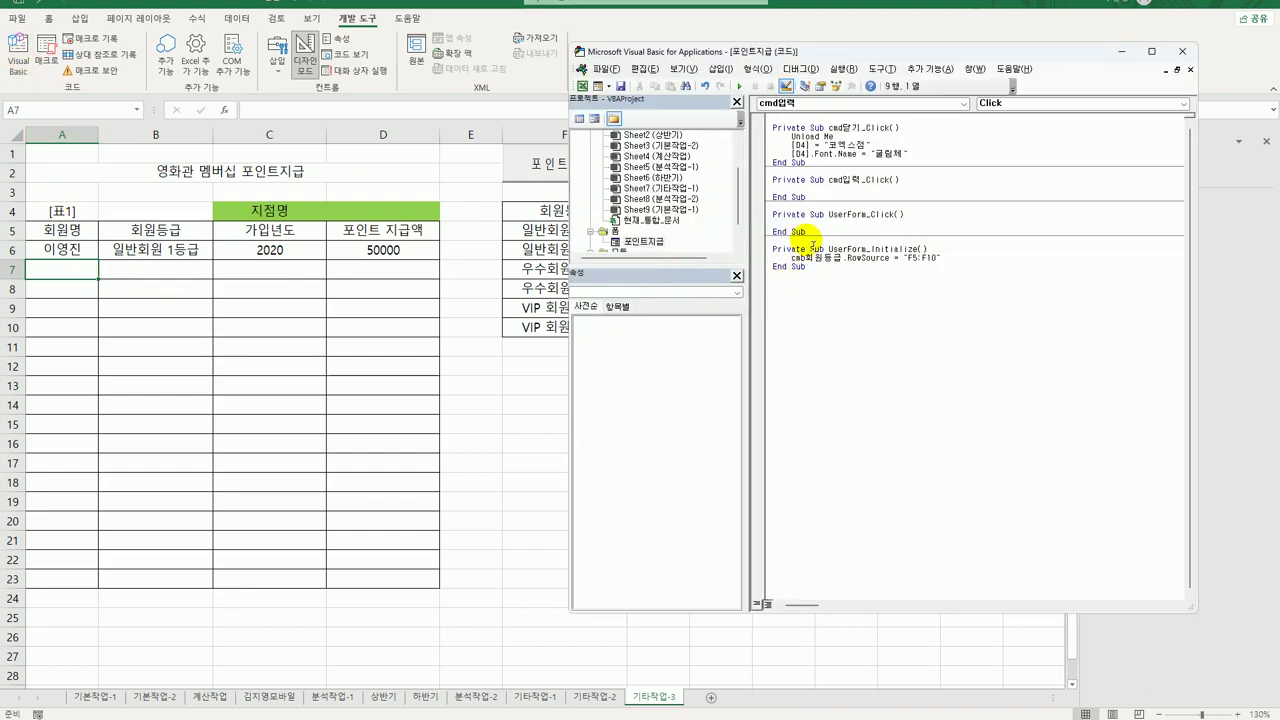
In the cmd입력 click procedure, add the line i = Range("A5").CurrentRegion.Rows.Count + 4.
key("Return")
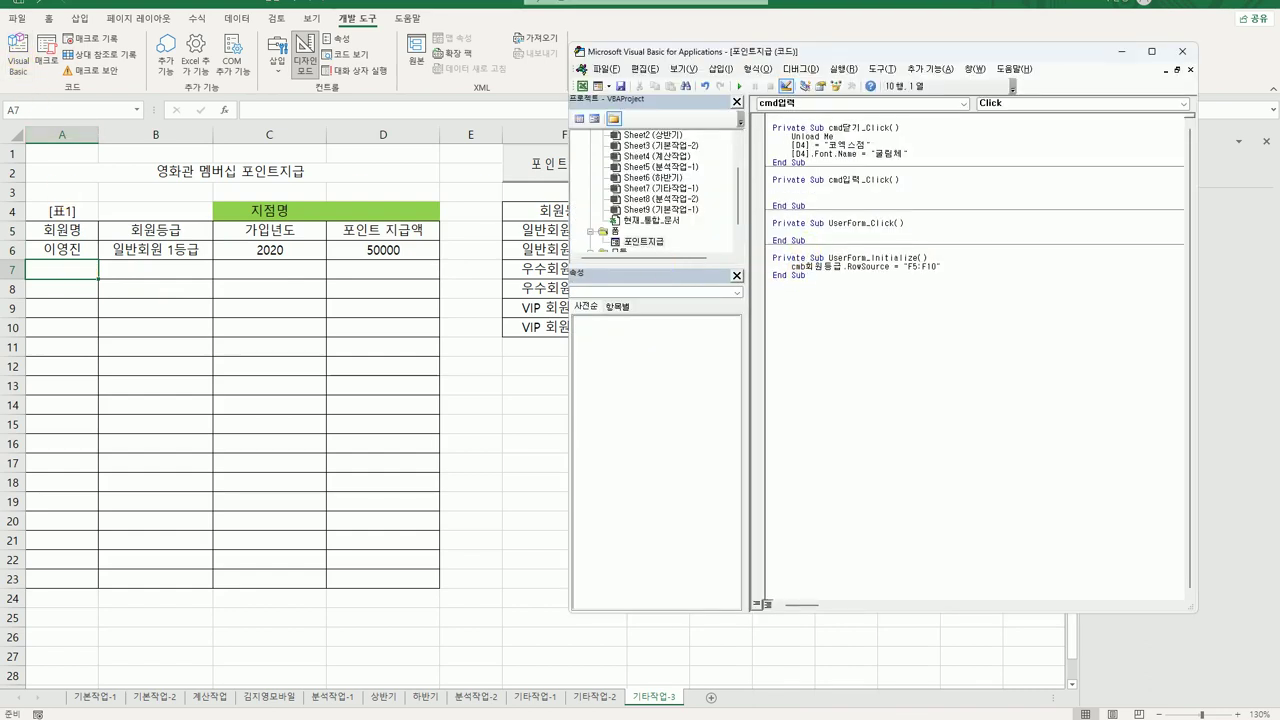
type("i = range(")
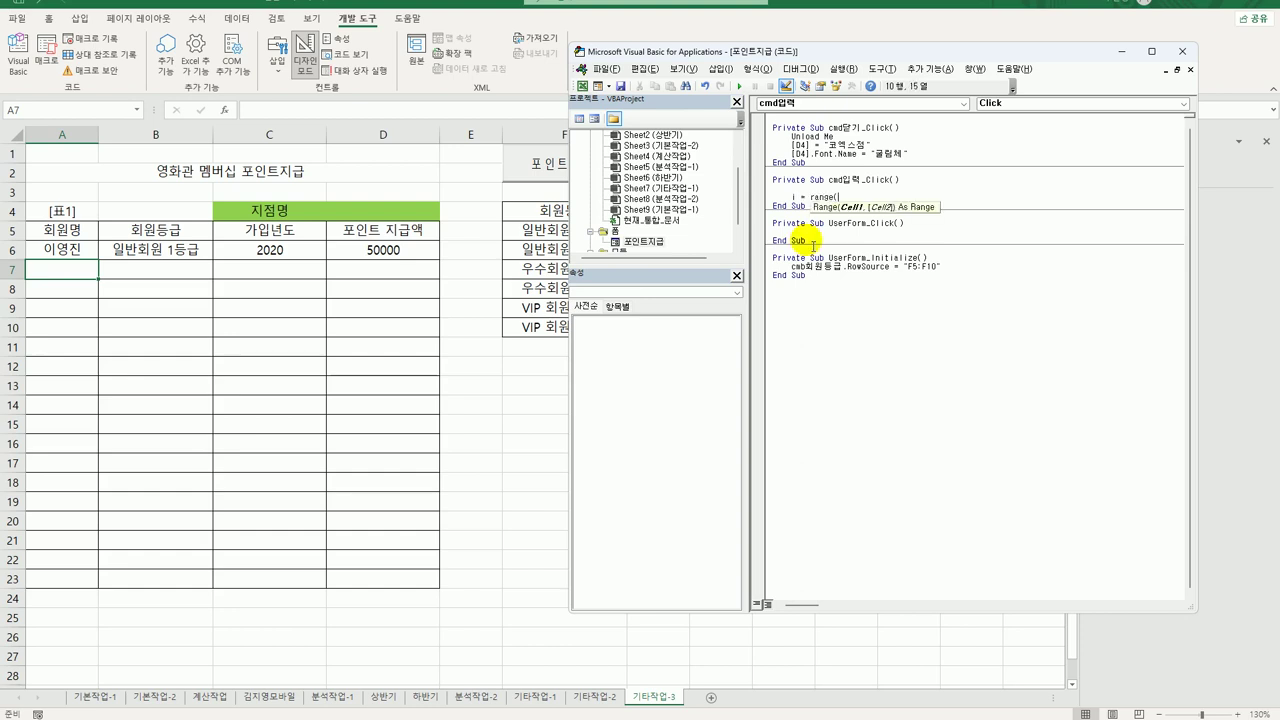
type("\"A5\").CurrentRegion")
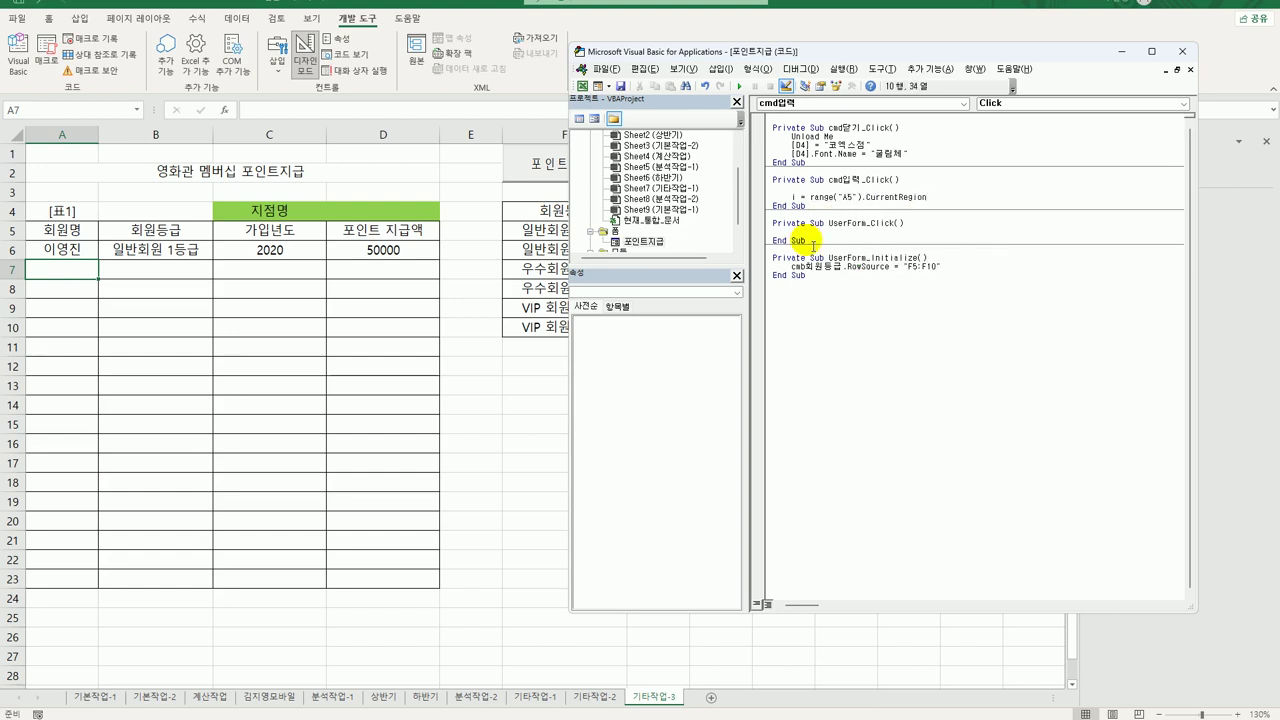
type(".Rows.c")
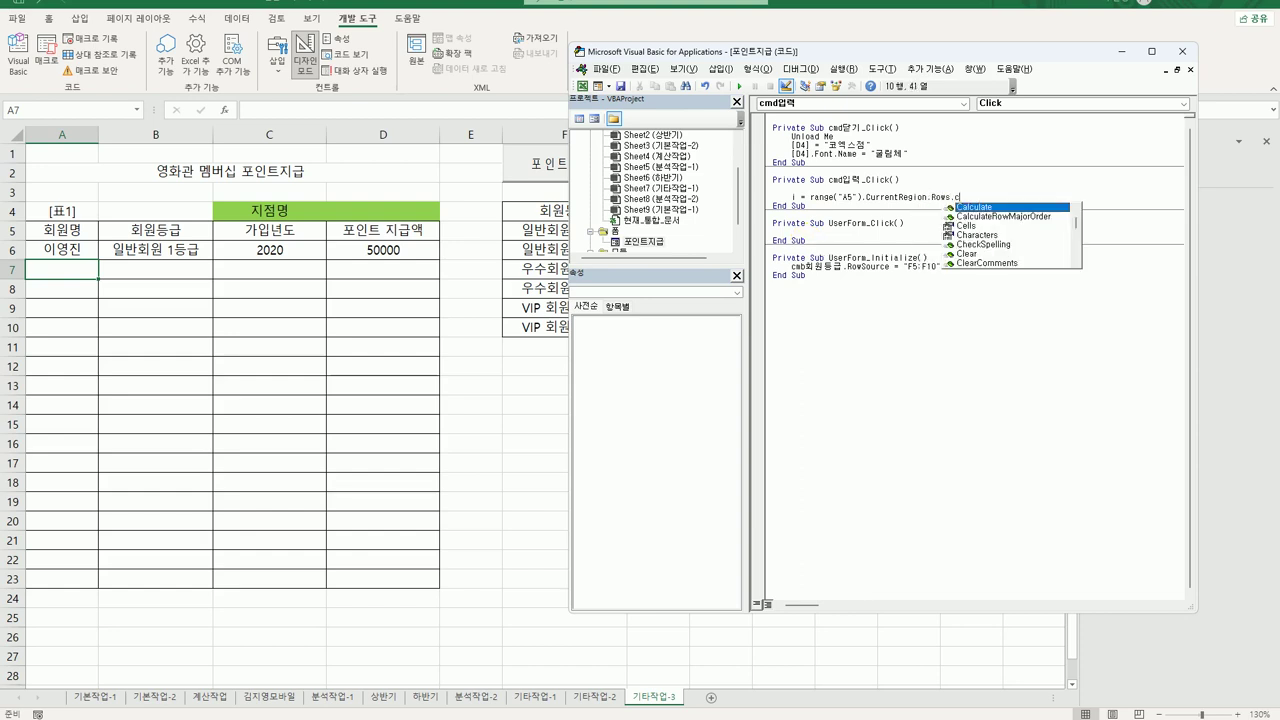
type("ount + 4")
key("Return")
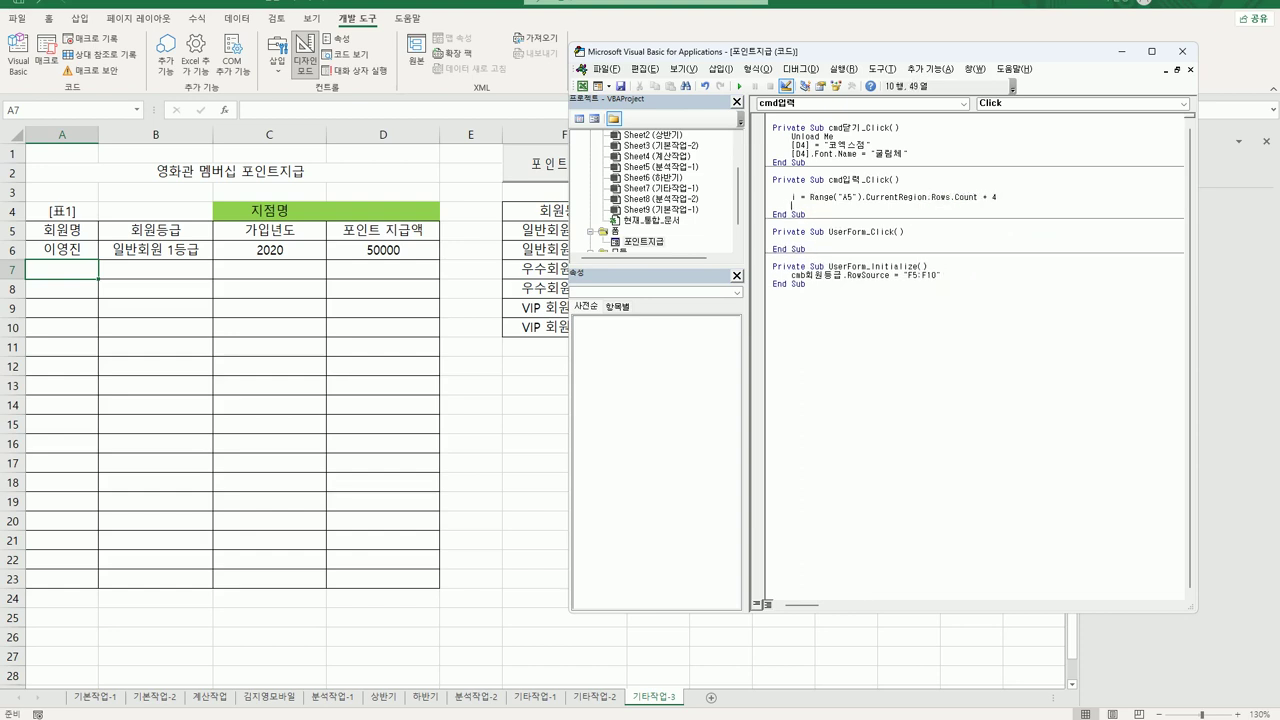
After a blank line, add a statement that assigns txt회원명 to Cells(i, 1).
key("Return")
type("cells(")
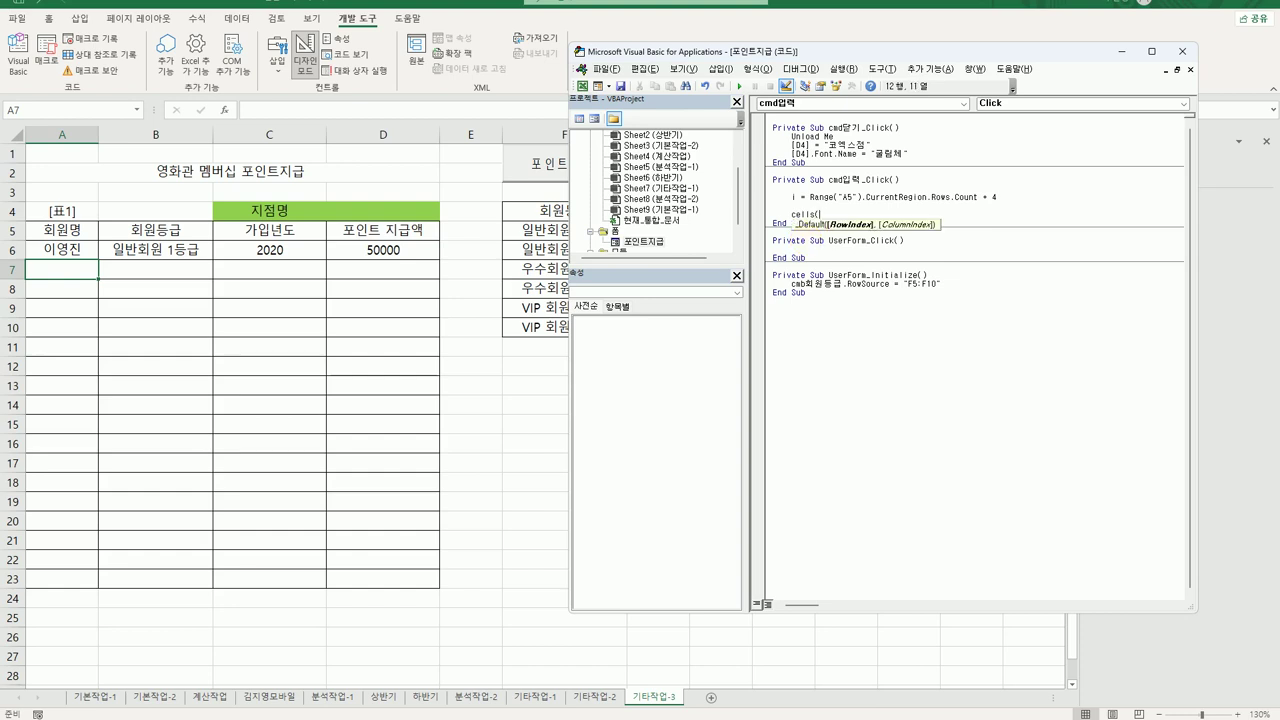
type("i,1) = ")
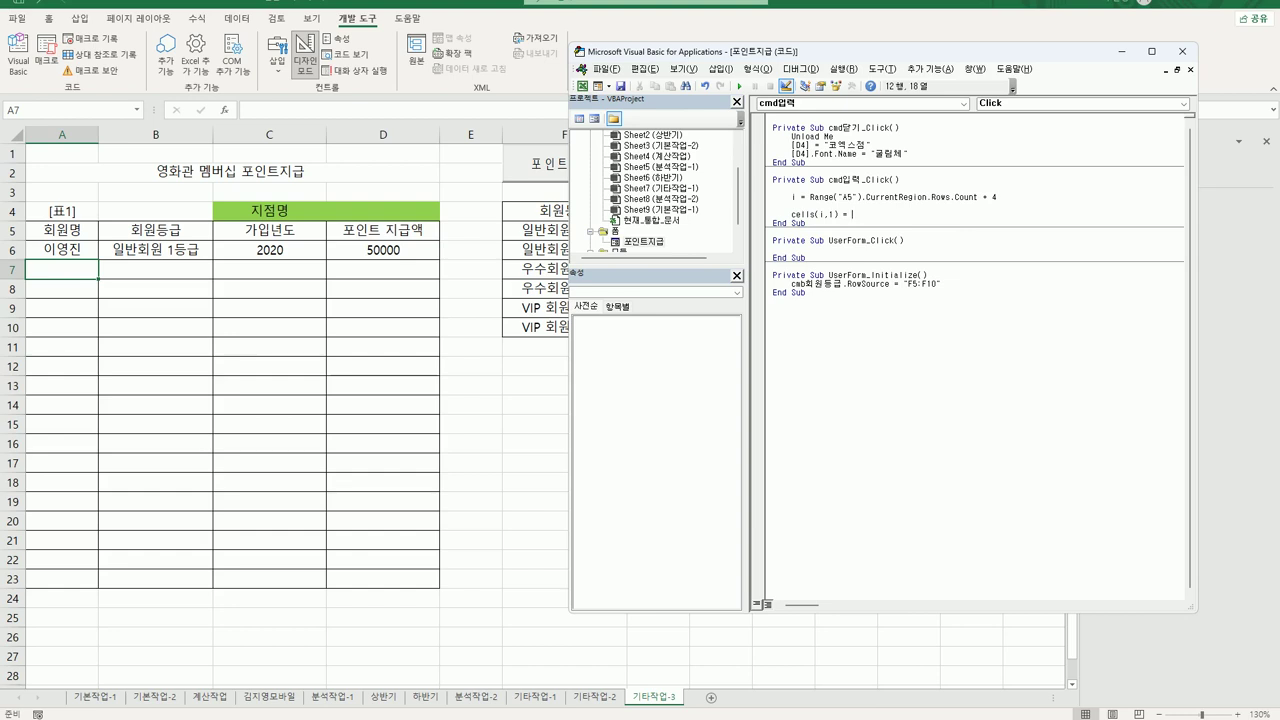
type("txt회원명")
key("Return")
Duplicate the Cells(i, 1) = txt회원명 line three times below the original.
key("shift+End")
key("ctrl+c")
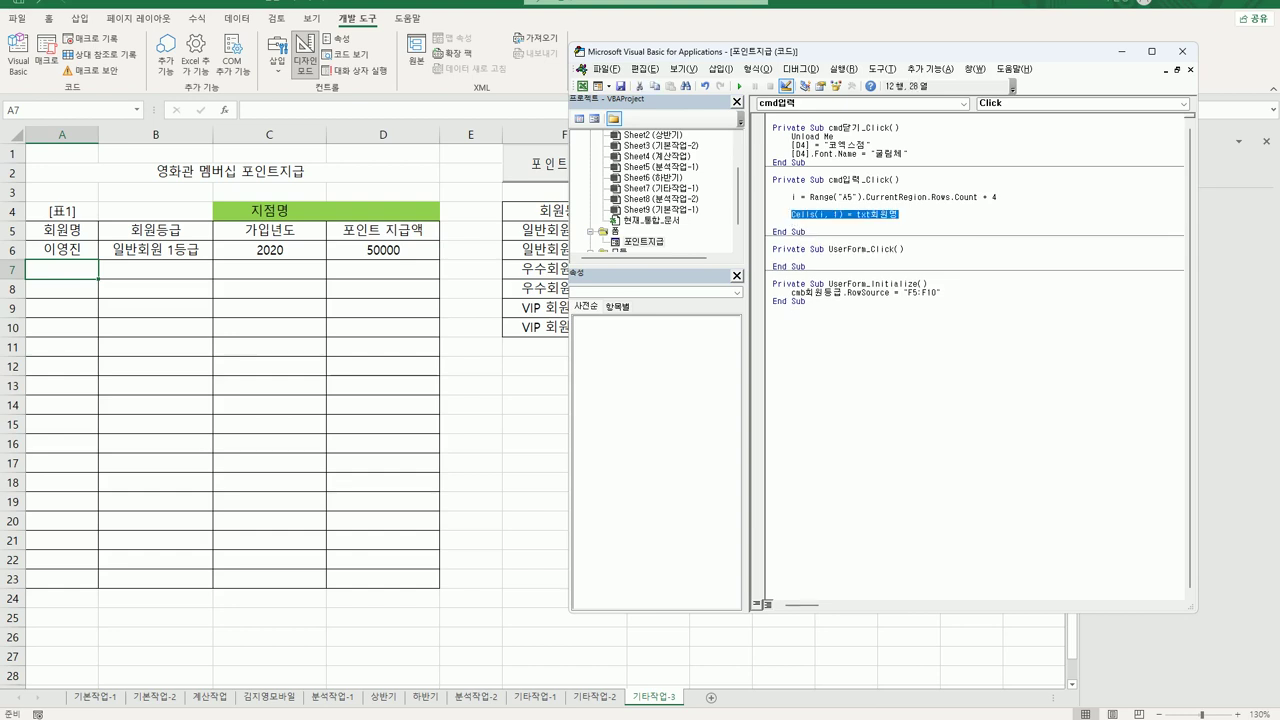
key("Down")
key("ctrl+v")
key("Return")
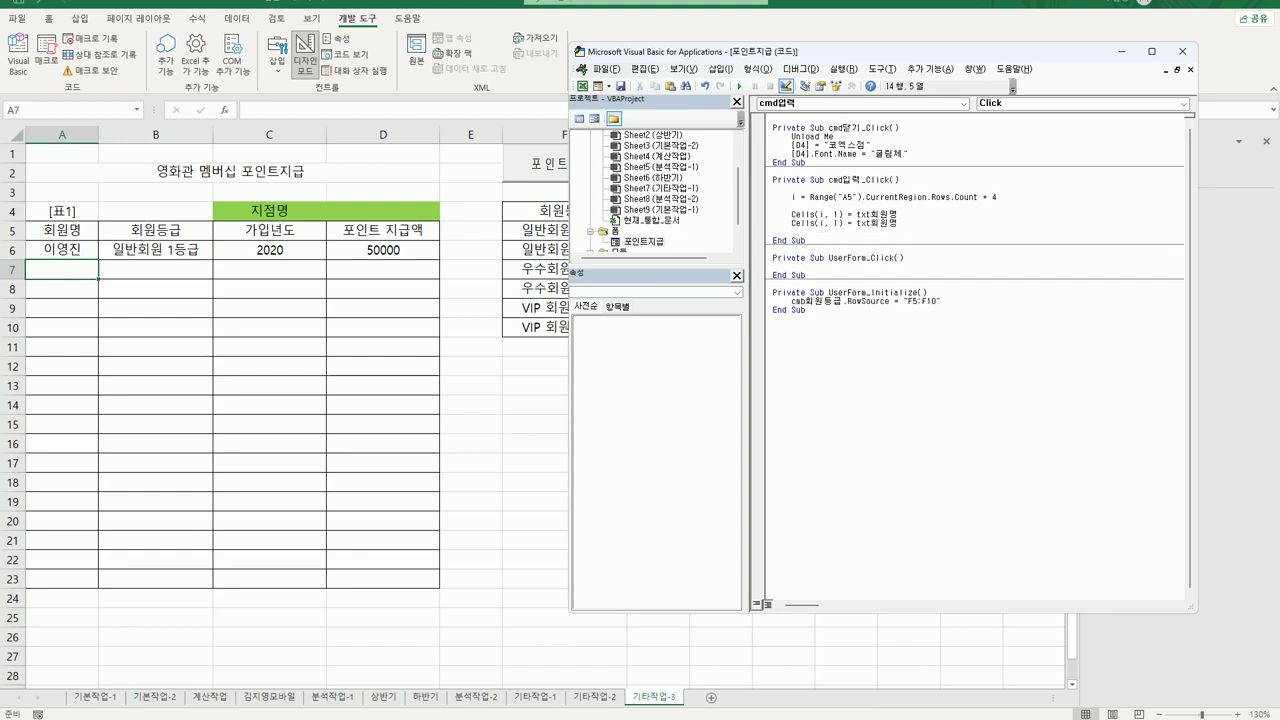
key("ctrl+v")
key("Return")
key("ctrl+v")
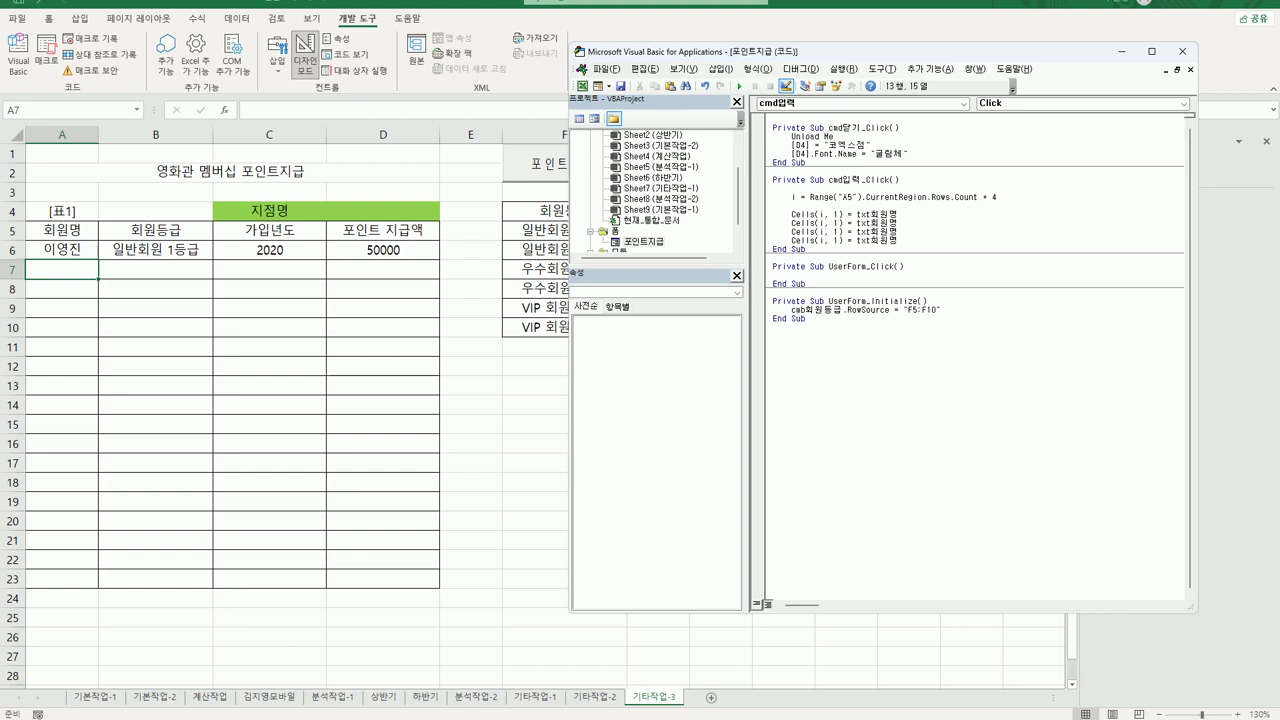
Change the column numbers in the three copied Cells lines to 2, 3 and 4.
key("BackSpace")
type("2")
key("Down")
key("BackSpace")
type("3")
key("Down")
key("BackSpace")
type("4")
Assign cmb회원등급 to Cells(i, 2) and txt가입년도 to Cells(i, 3), leaving a blank line below.
key("Up")
key("Up")
double_click(868, 222)
type("cmb회원등급")
key("shift+Left")
key("shift+Left")
key("shift+Left")
type("가입년도")
key("Return")
key("Return")
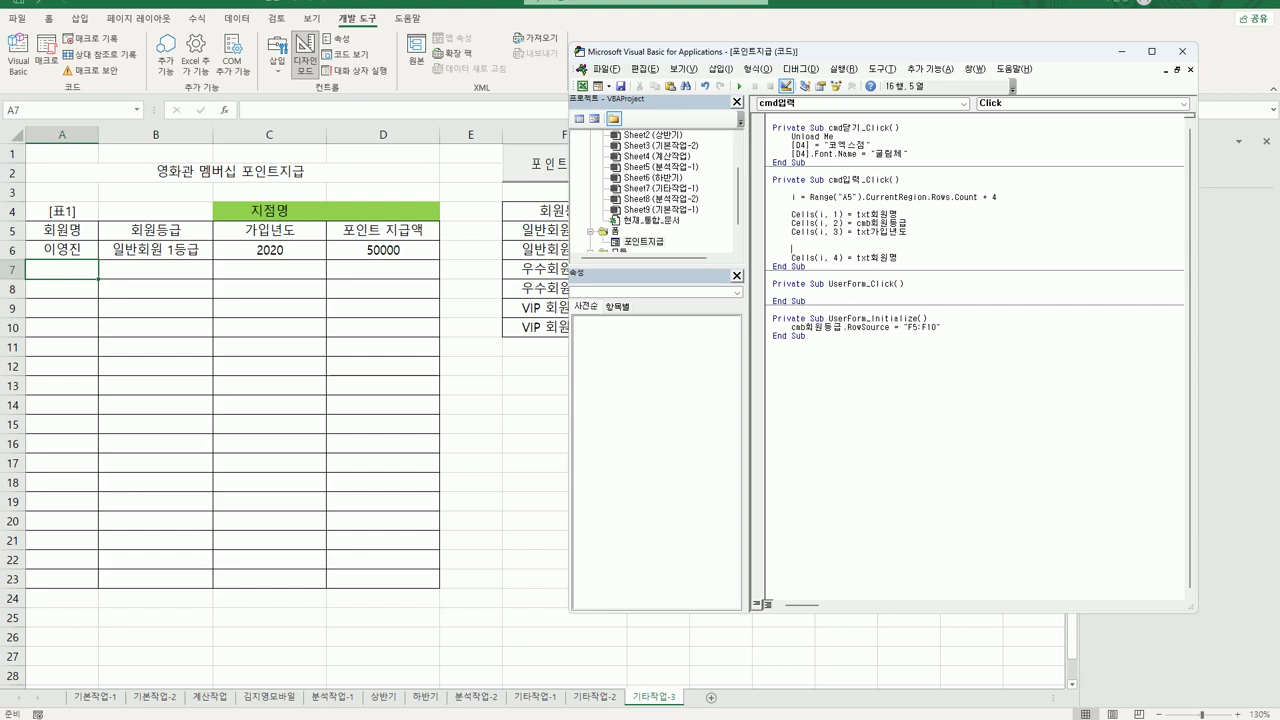
Above the Cells(i, 4) line, add the condition If Right(Cells(i, 2), 3) = "1등급" Then.
type("if right(")
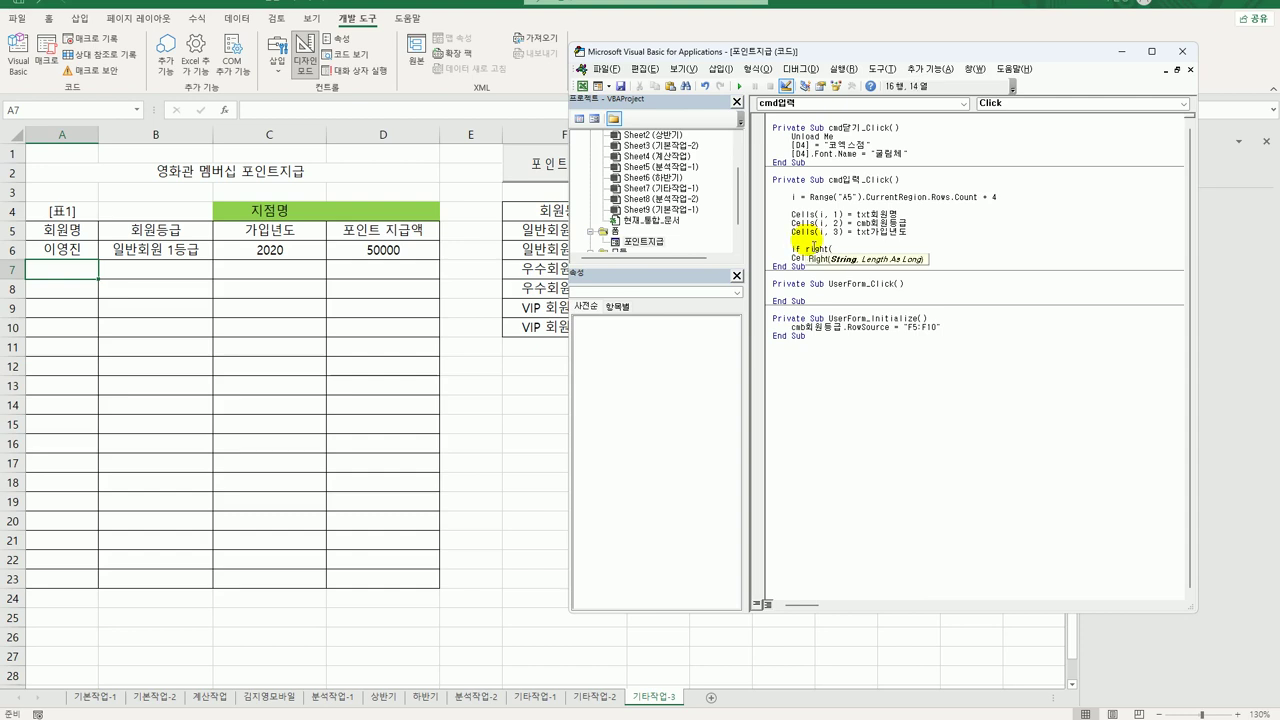
type("cells(")
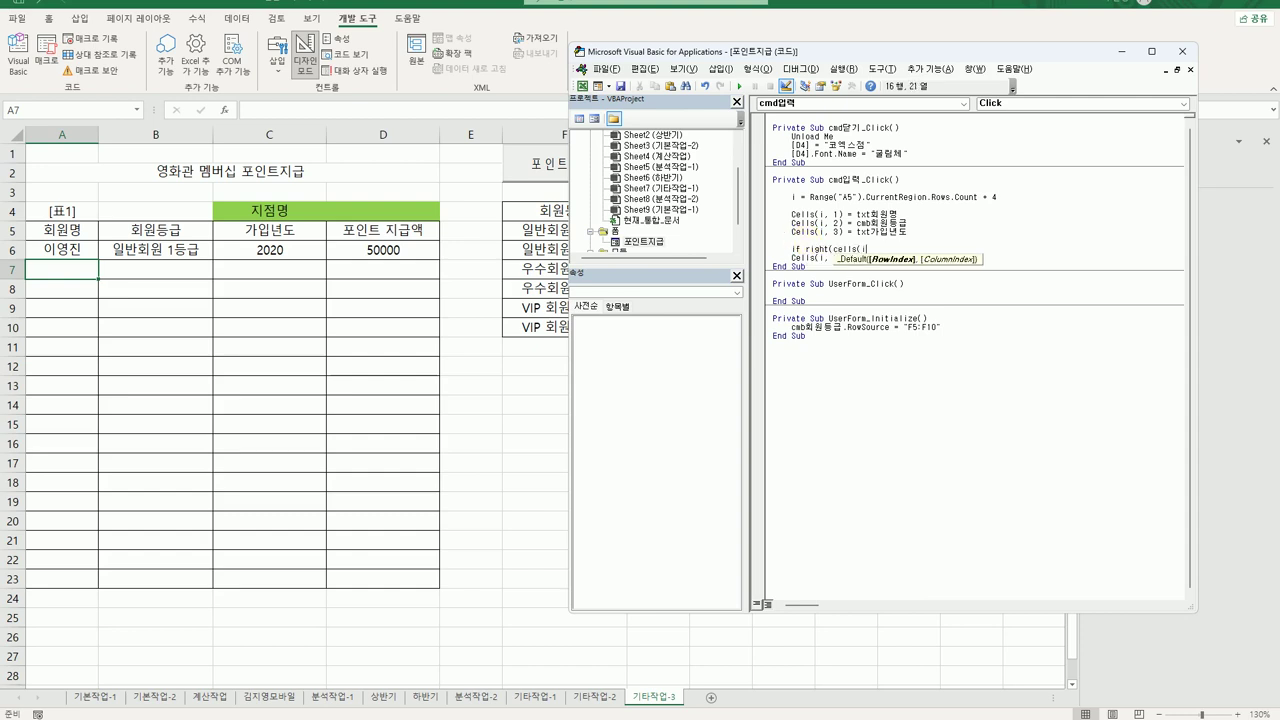
type("i,2)")
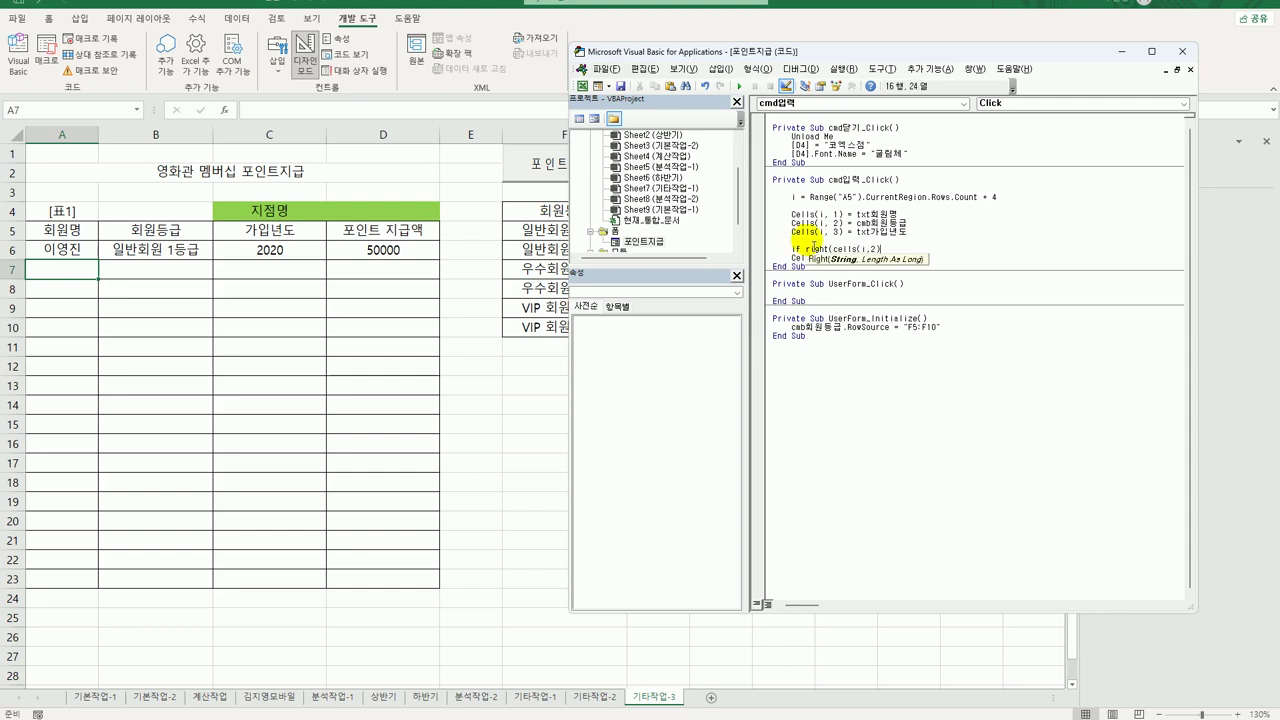
type(",3) =")
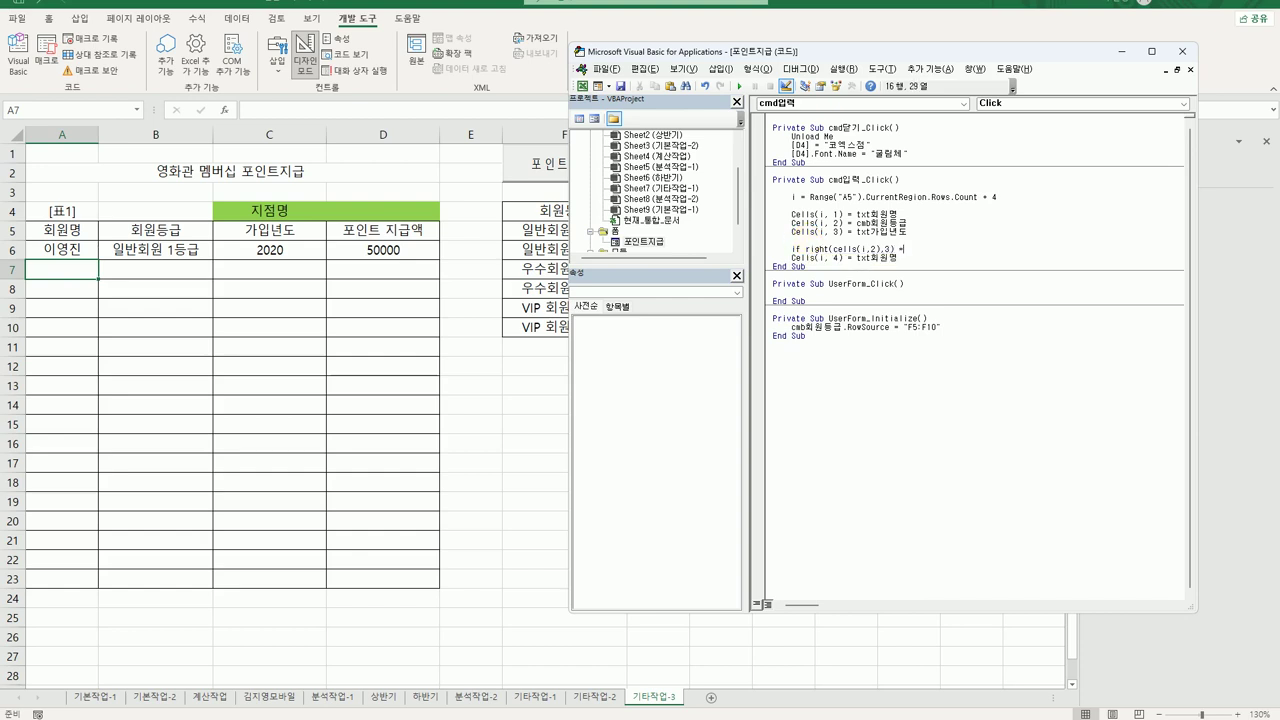
type(" \"1ㄷ")
type("등급\" ")
type("Then")
key("Return")
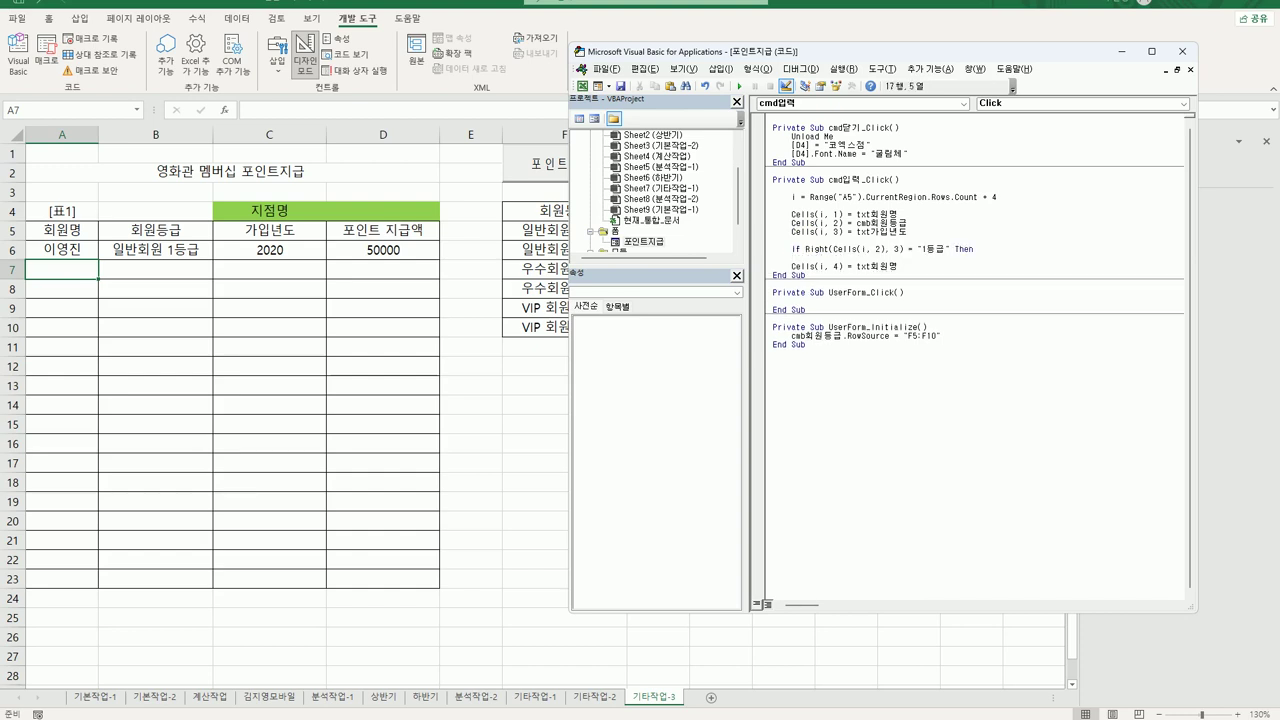
Indent the Cells(i, 4) line under the If condition and set its assigned value to 50000.
key("Delete")
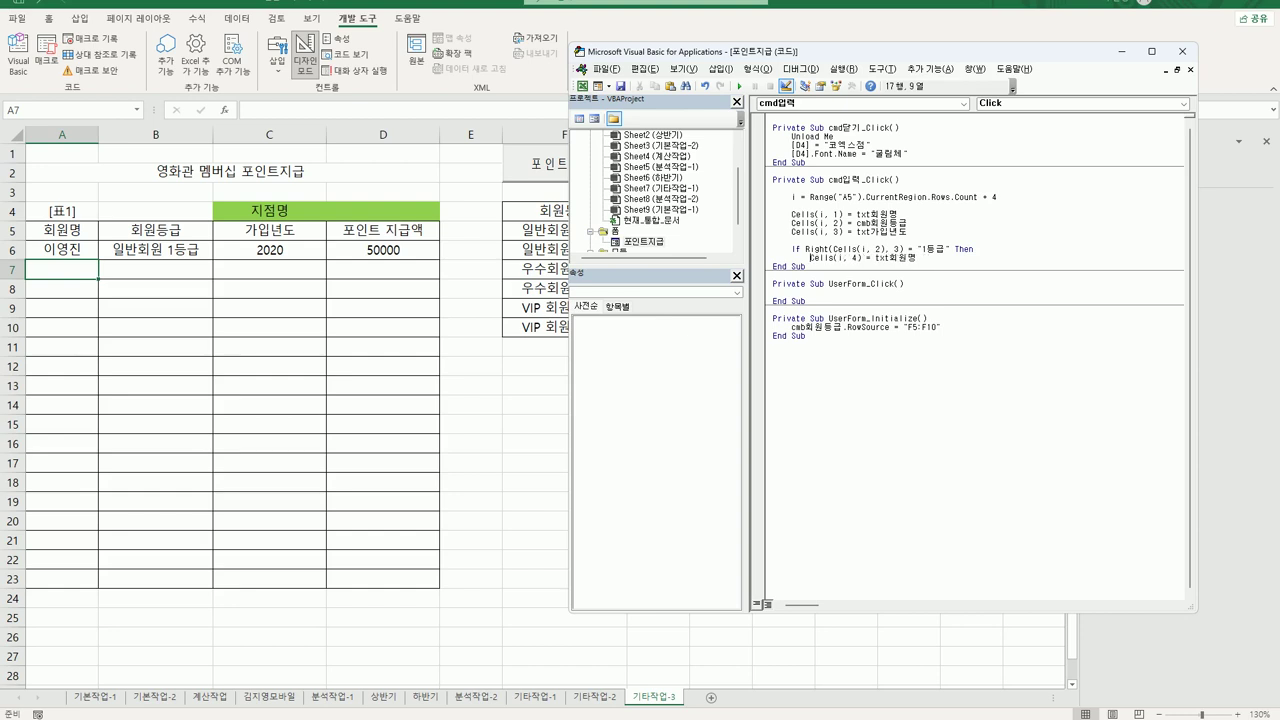
key("End")
key("shift+Left")
key("shift+Left")
key("shift+Left")
key("shift+Left")
key("shift+Left")
key("shift+Left")
type("50000")
key("Return")
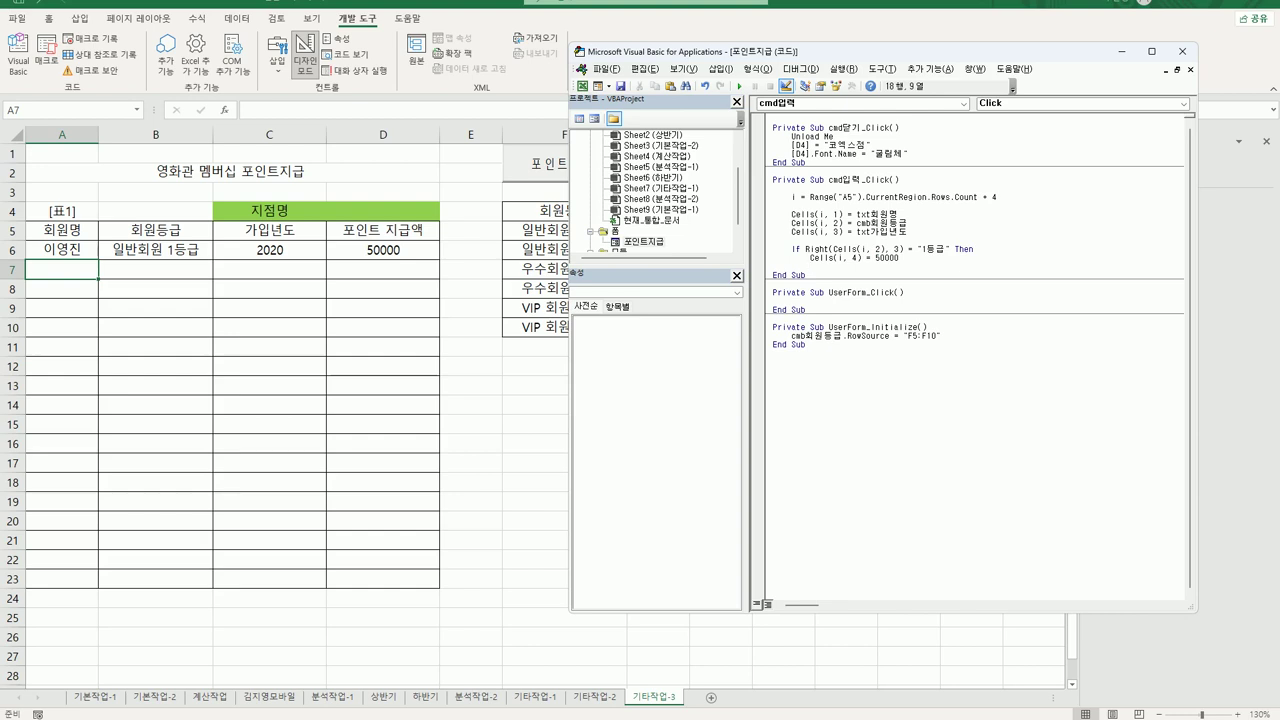
Add an Else branch and copy the Cells(i, 4) = 50000 line below it.
type("Else")
key("Up")
key("shift+End")
key("ctrl+c")
key("Down")
key("Return")
key("ctrl+v")
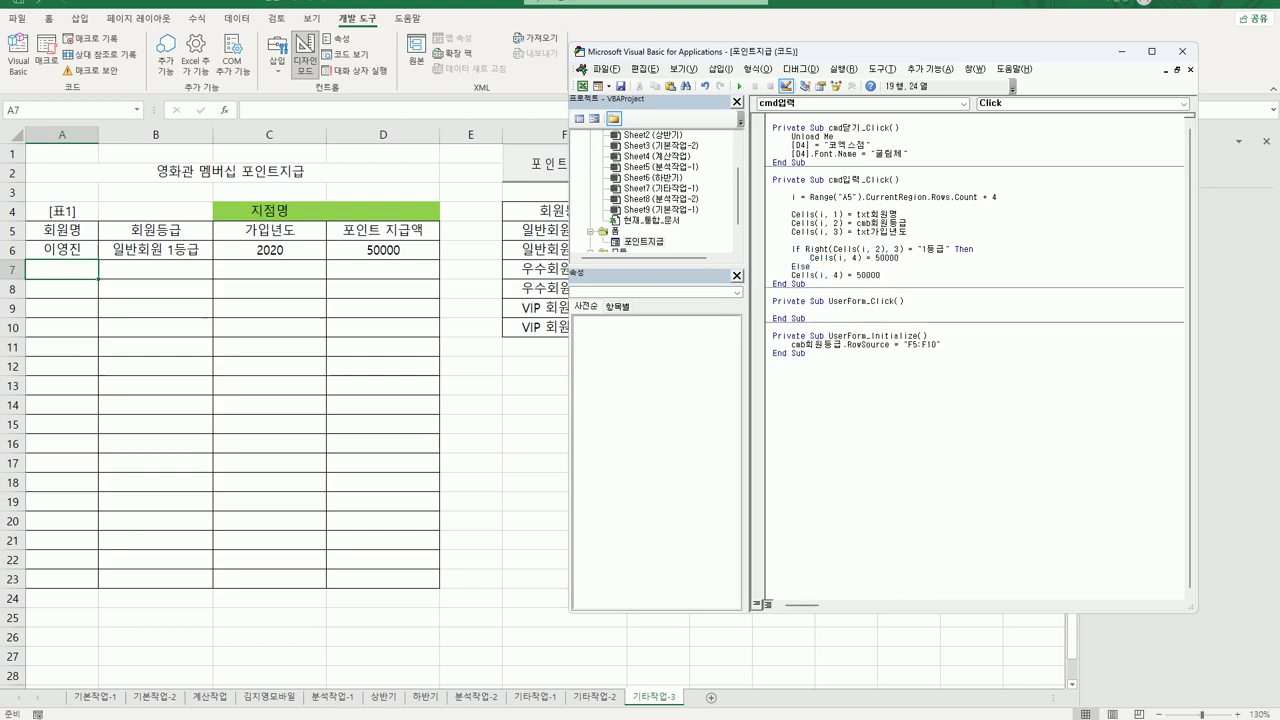
Indent the copied Cells(i, 4) line, set its value to 20000, and close the block with End If.
key("Home")
key("Tab")
key("End")
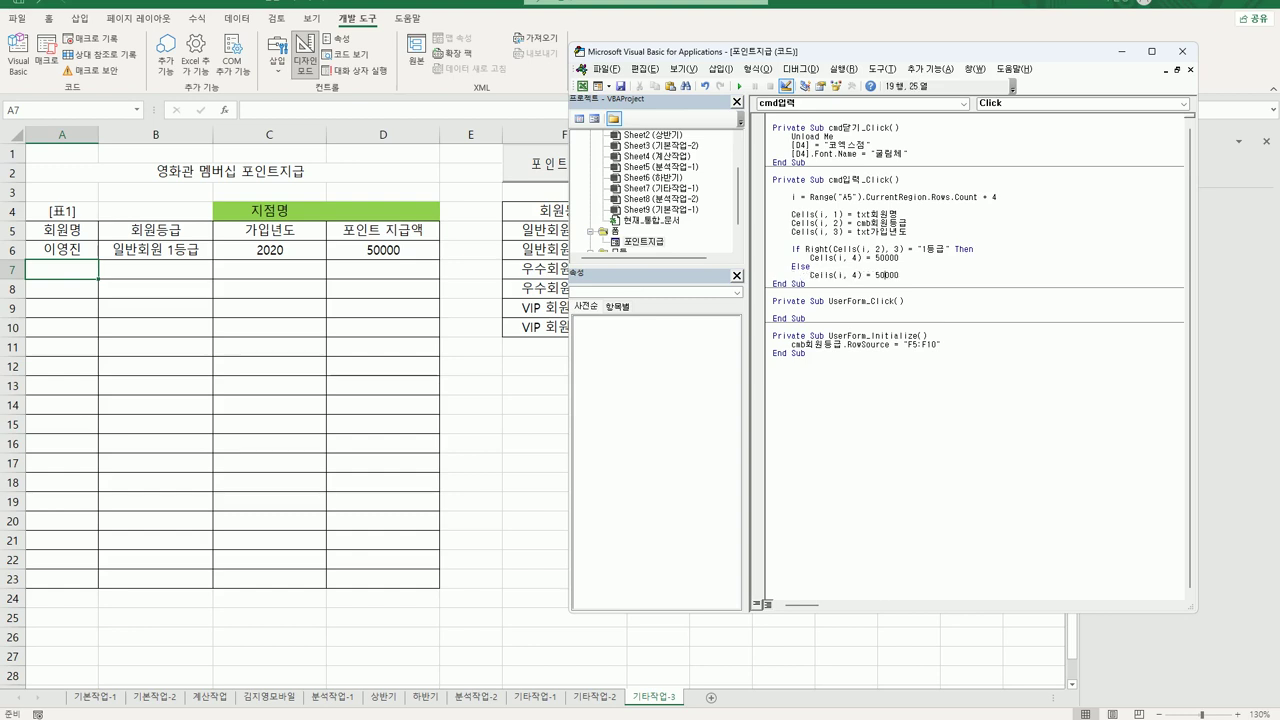
key("Left")
key("Left")
key("shift+Right")
type("2")
key("Return")
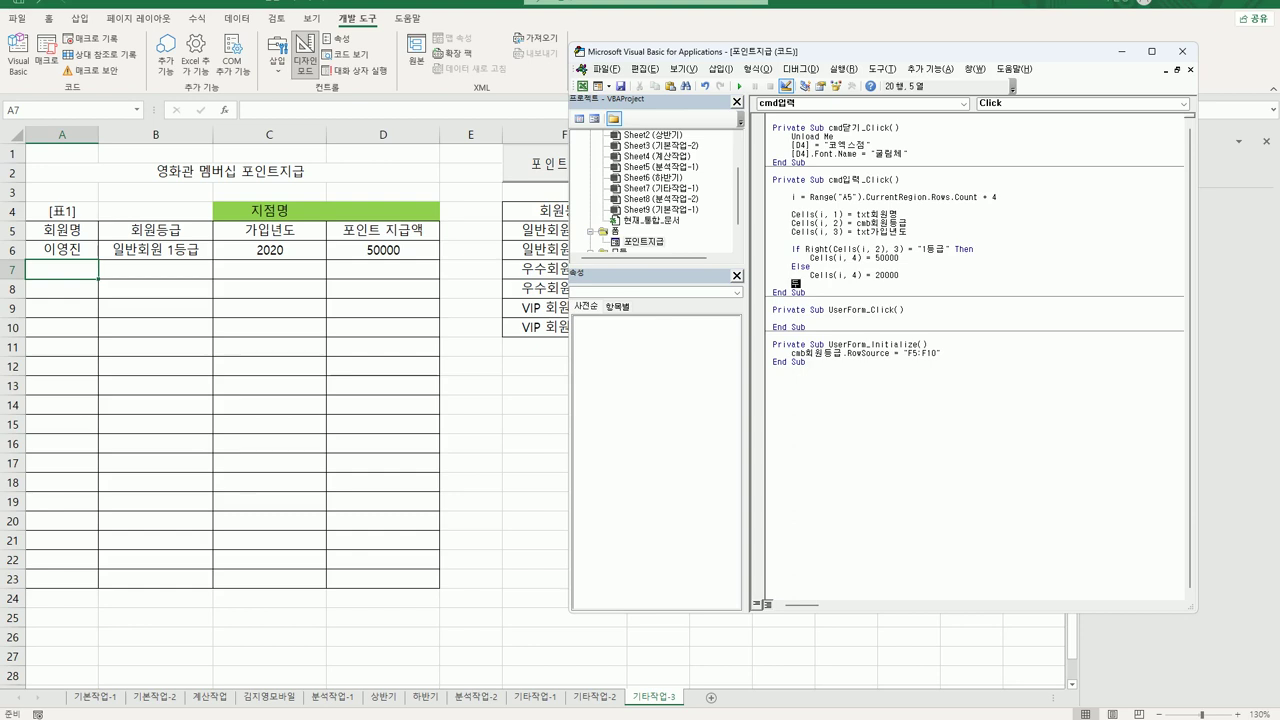
type("end if")
key("Return")
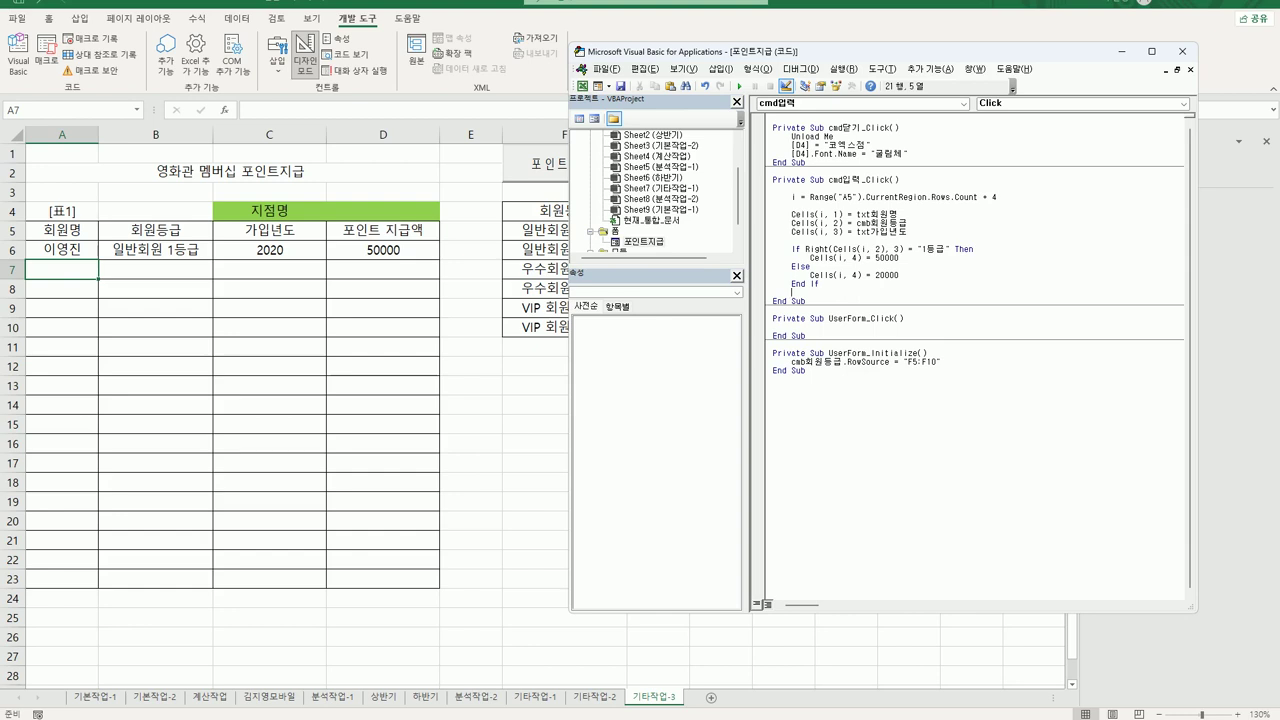
Close the code editor, turn off design mode, and open the 포인트지급 form from the sheet.
left_click(1183, 52)
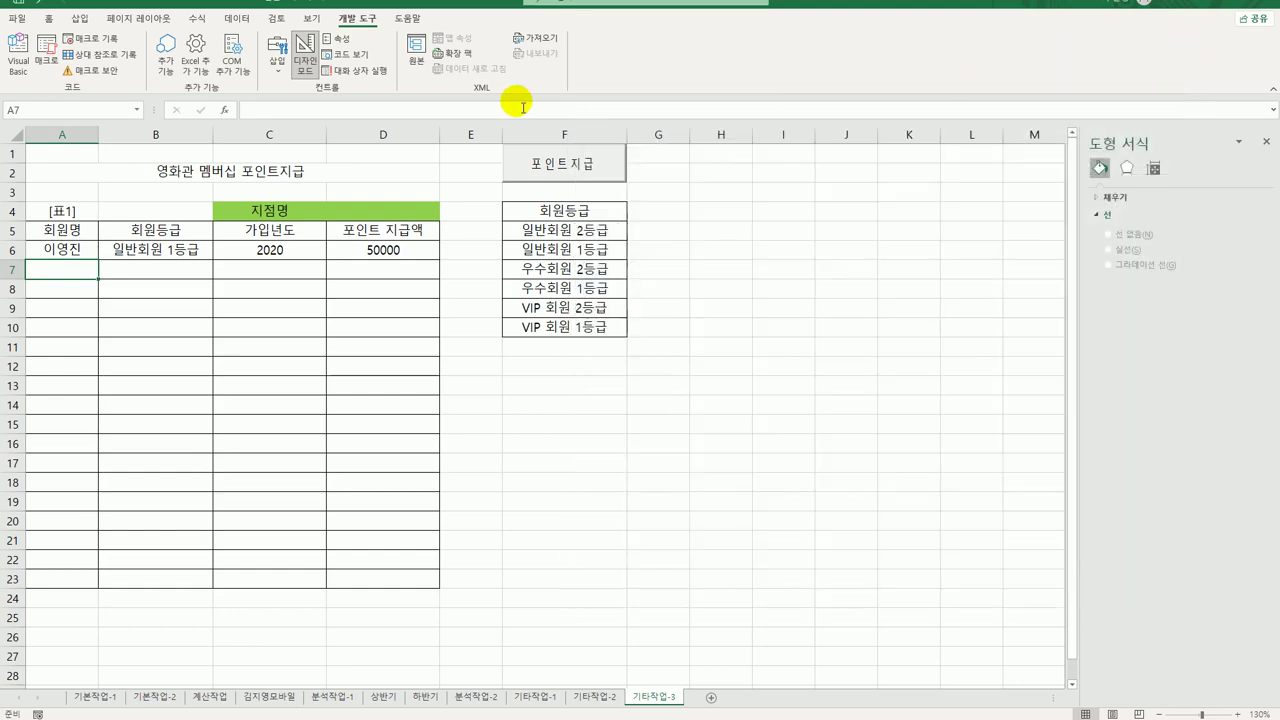
left_click(303, 66)
left_click(715, 407)
left_click(566, 163)
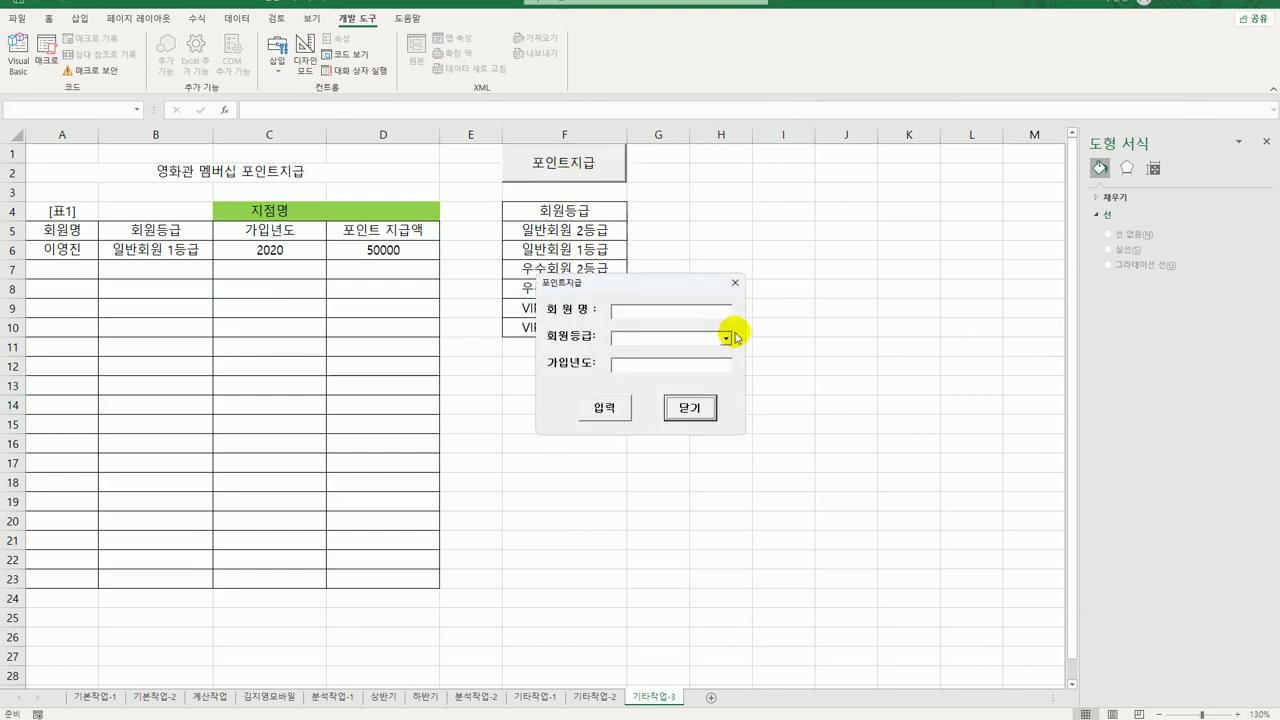
Enter a member name, grade 일반회원 1등급 and joining year 2021 in the form, and submit the record to the table.
left_click(668, 311)
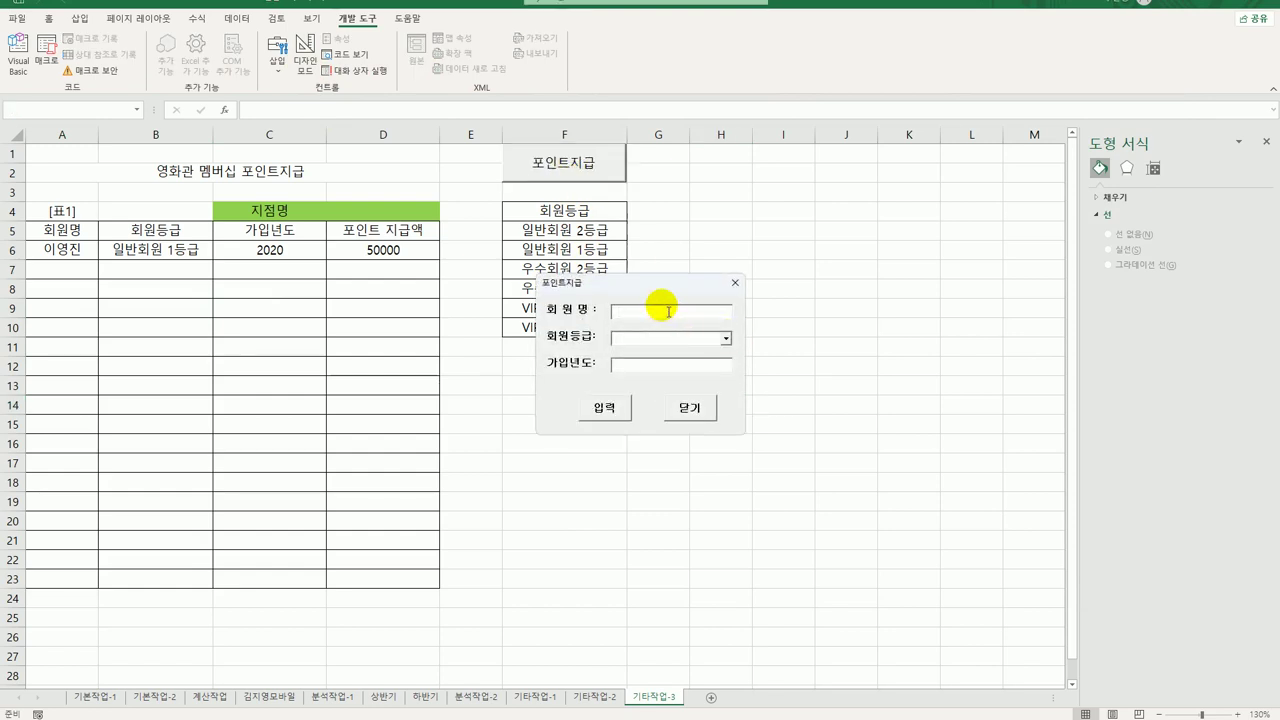
type("홍길동")
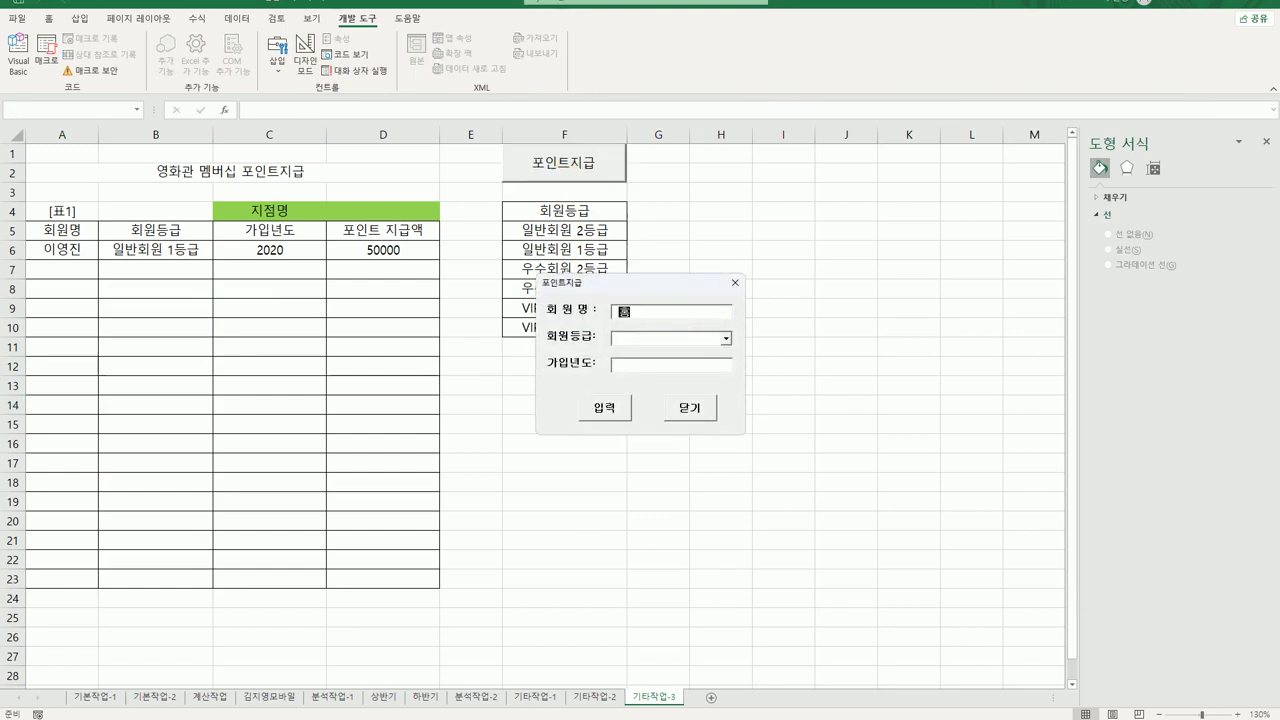
left_click(726, 338)
left_click(718, 362)
left_click(656, 364)
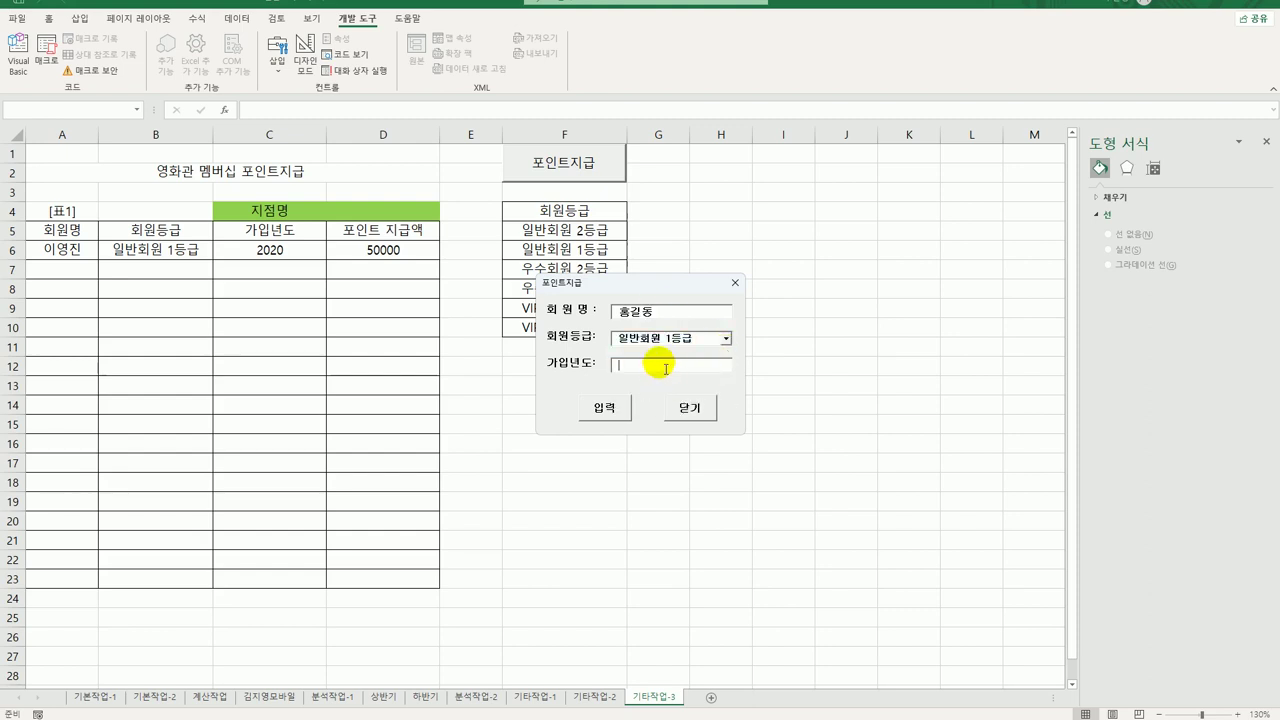
type("2021")
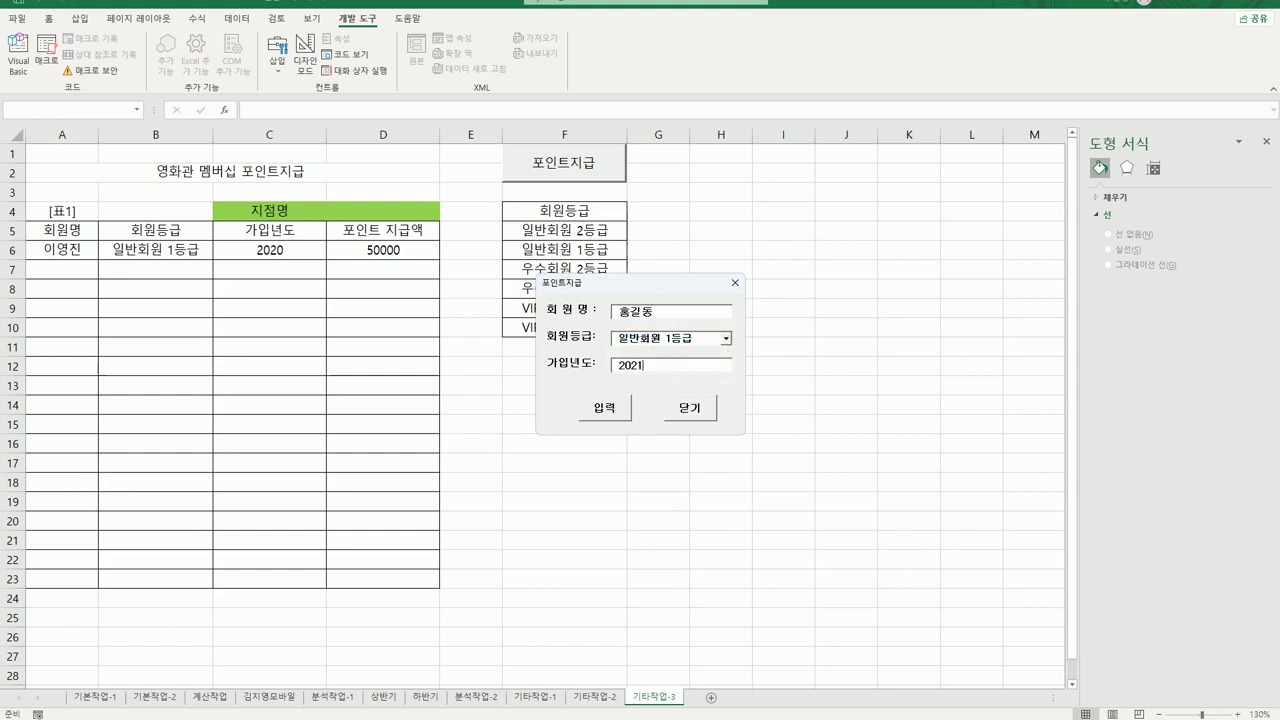
left_click(601, 409)
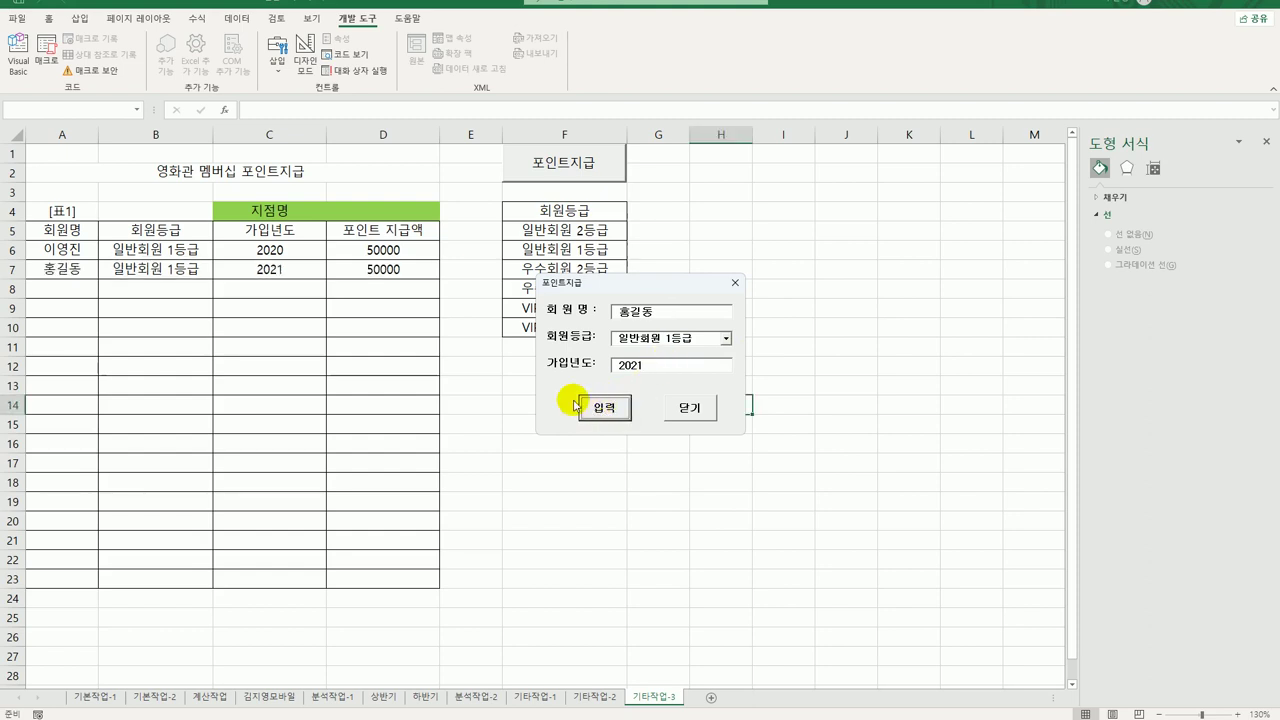
Move the 포인트지급 form below the table's entries and close it with its 닫기 command.
left_click_drag(596, 291, 290, 355)
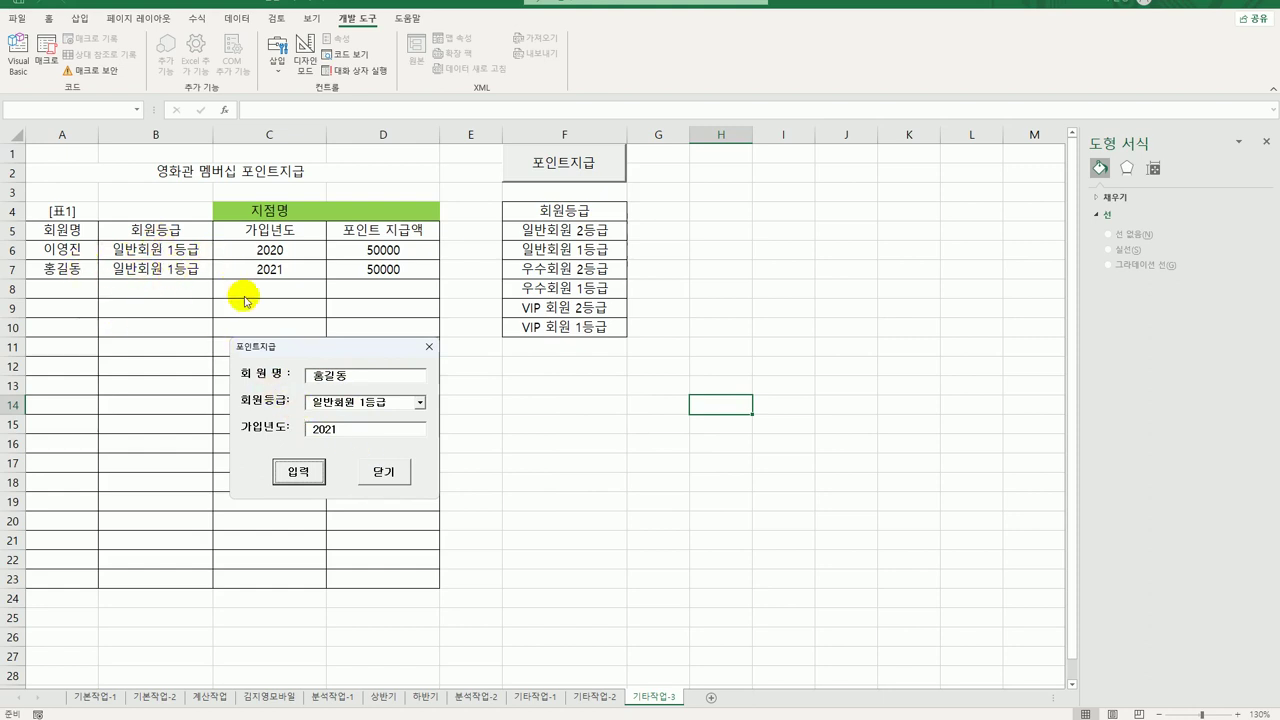
left_click(398, 475)
left_click(571, 481)
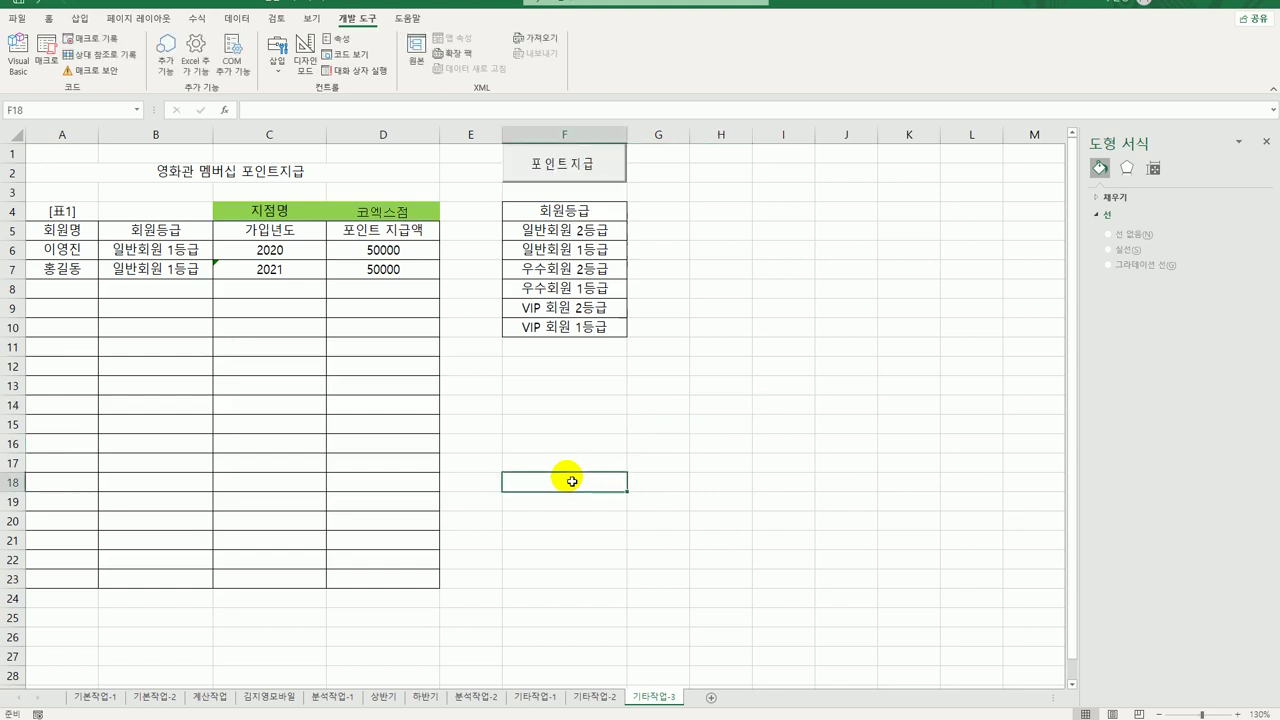